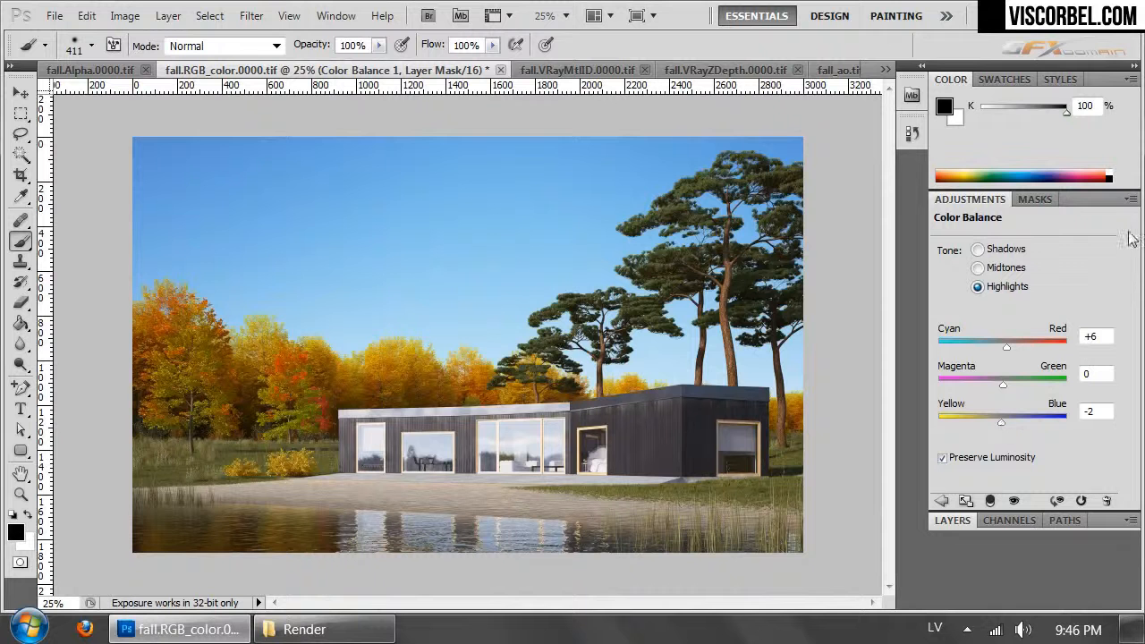
- In the Color Balance adjustment, set the shadows' Cyan–Red value to -5 and shift the midtones slightly towards red
{"action": "left_click", "coordinate": [1000, 248]}
{"action": "left_click_drag", "start_coordinate": [1005, 345], "coordinate": [1001, 347]}
{"action": "left_click", "coordinate": [1001, 269]}
{"action": "left_click_drag", "start_coordinate": [1003, 347], "coordinate": [1010, 346]}
{"action": "left_click", "coordinate": [947, 520]}
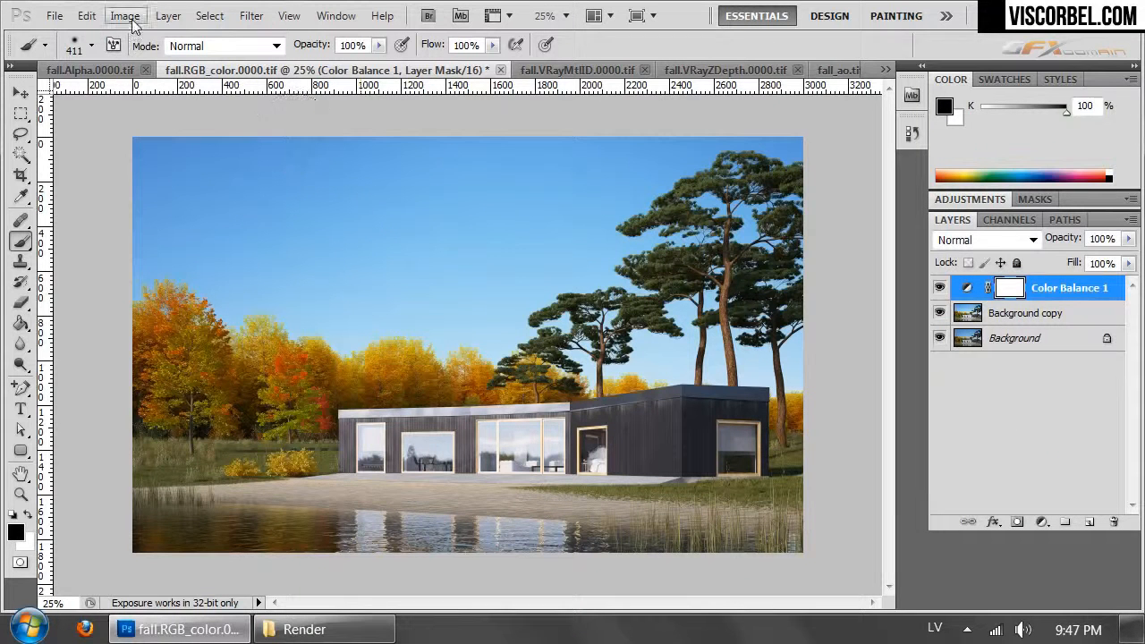
- Add a Photo Filter adjustment layer above Color Balance 1 using the Sepia filter at 19% density
{"action": "left_click", "coordinate": [168, 15]}
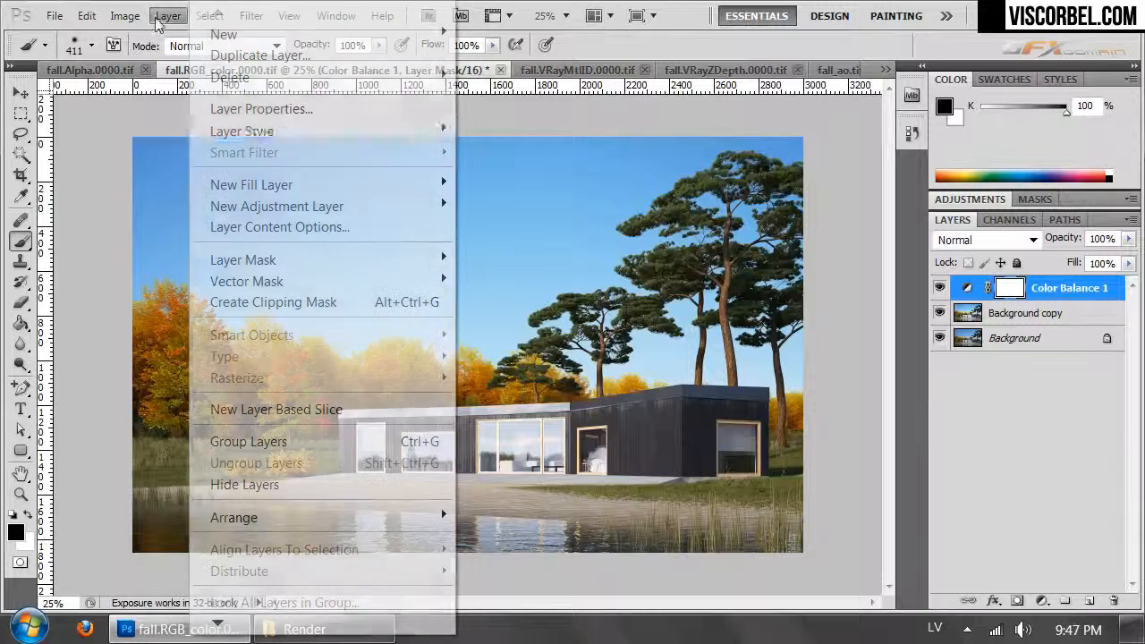
{"action": "mouse_move", "coordinate": [396, 205]}
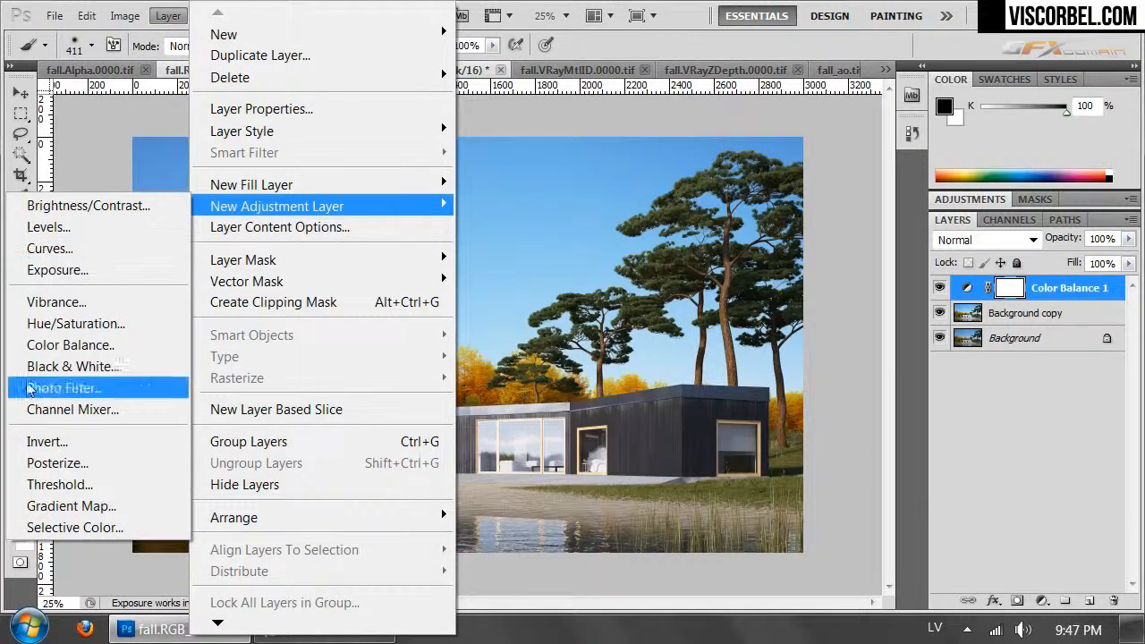
{"action": "left_click", "coordinate": [107, 384]}
{"action": "left_click", "coordinate": [1017, 262]}
{"action": "left_click", "coordinate": [1031, 263]}
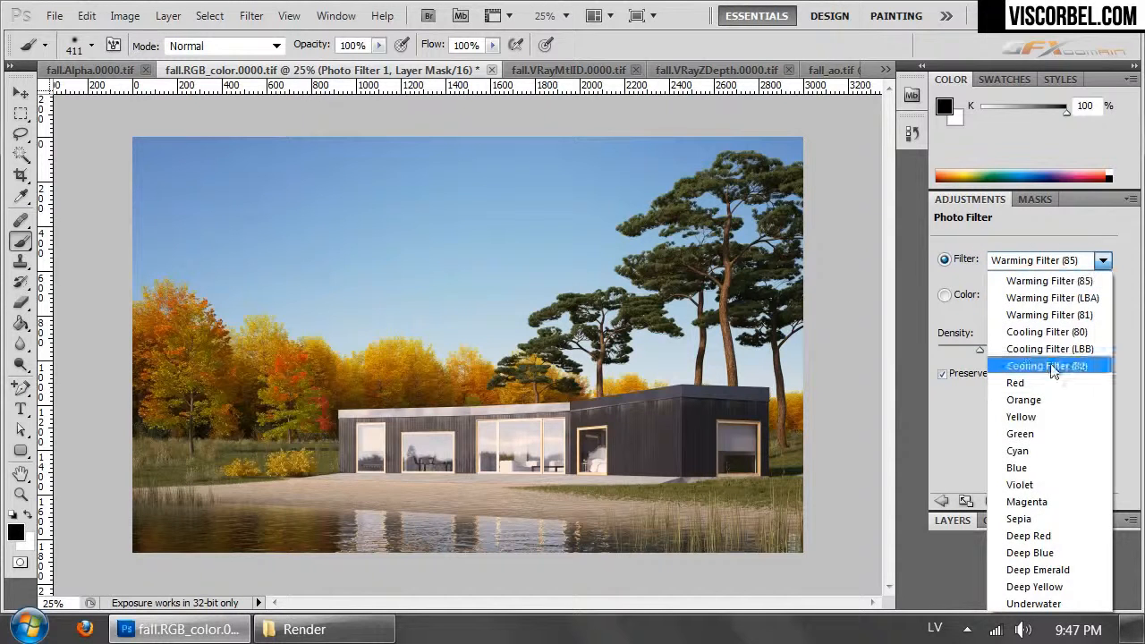
{"action": "left_click", "coordinate": [1020, 526]}
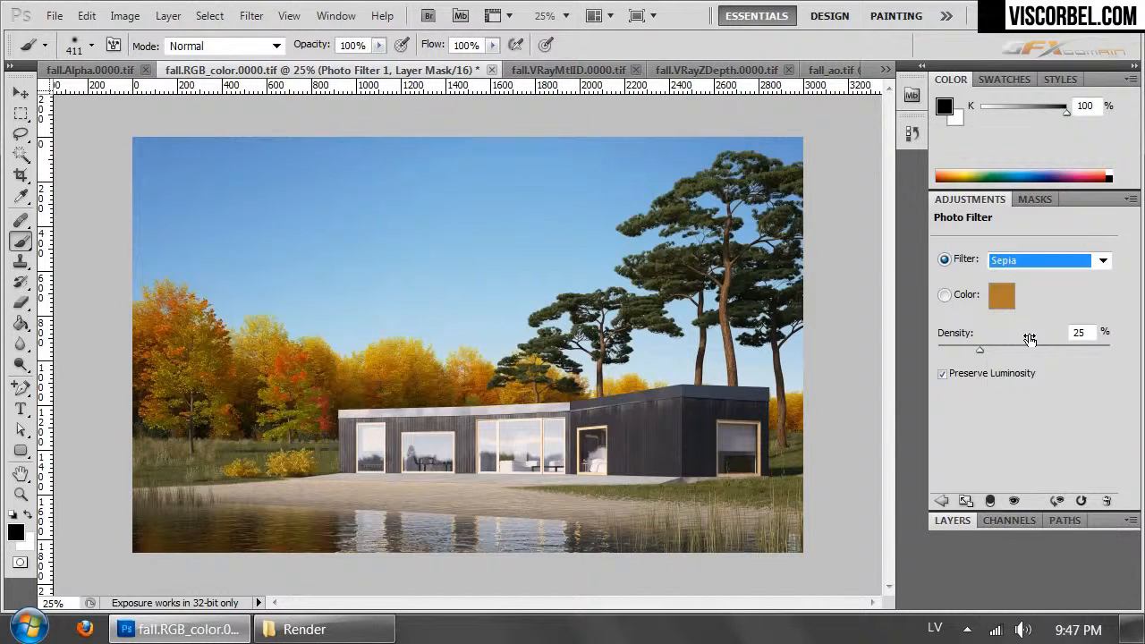
{"action": "left_click_drag", "start_coordinate": [976, 349], "coordinate": [969, 347]}
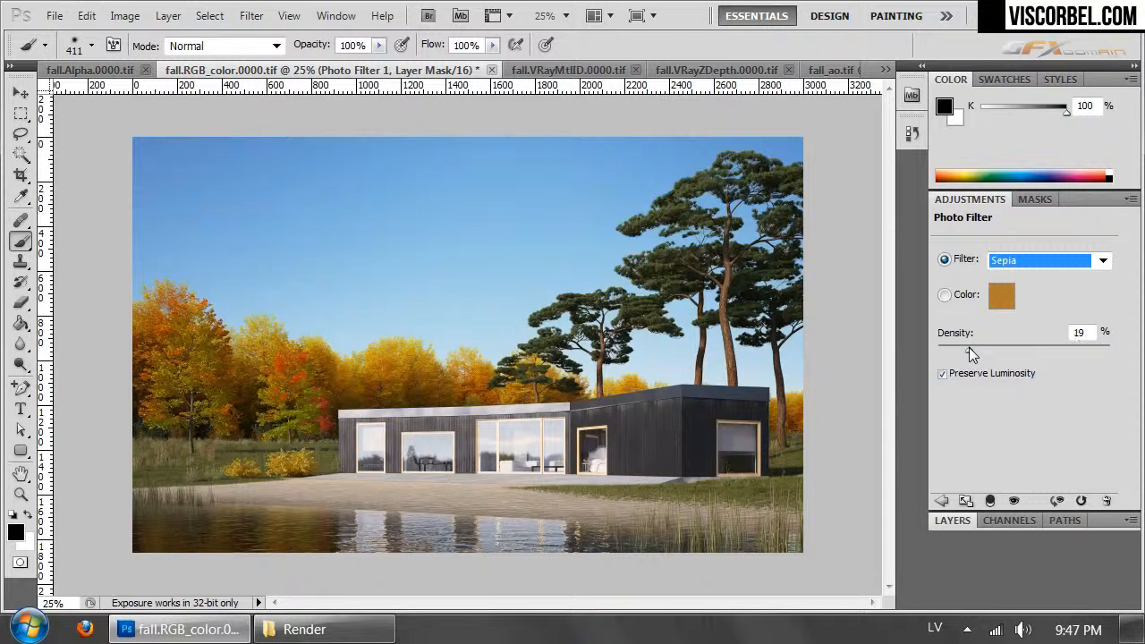
{"action": "left_click", "coordinate": [953, 522]}
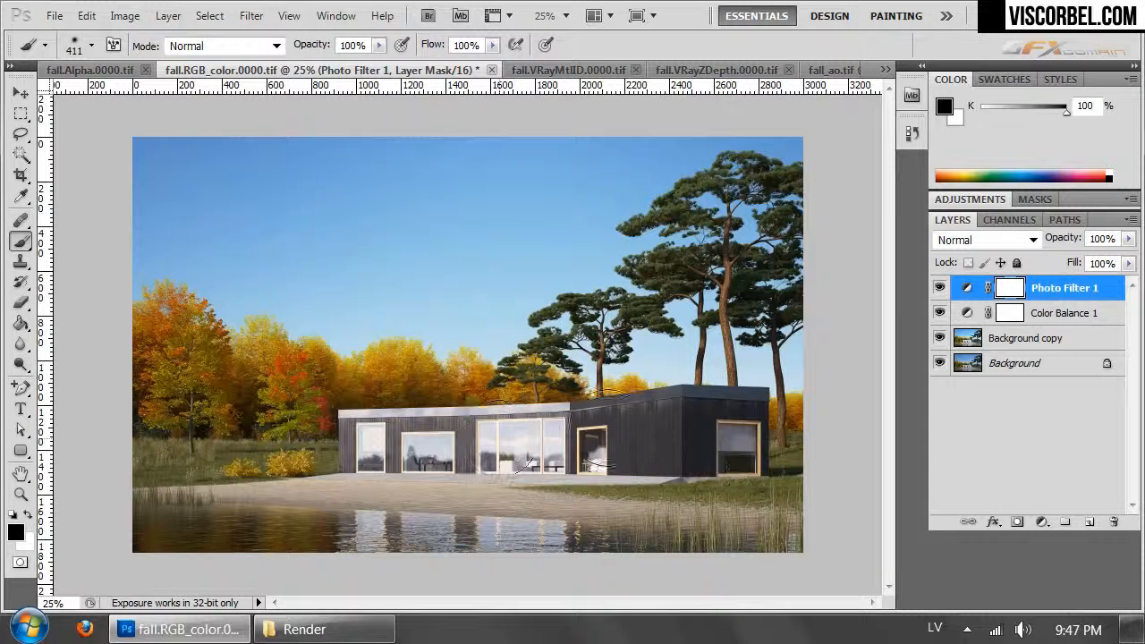
- Copy the whole fall.VRayMtlID.0000.tif image and paste it as the top layer of fall.RGB_color.0000.tif
{"action": "left_click", "coordinate": [728, 80]}
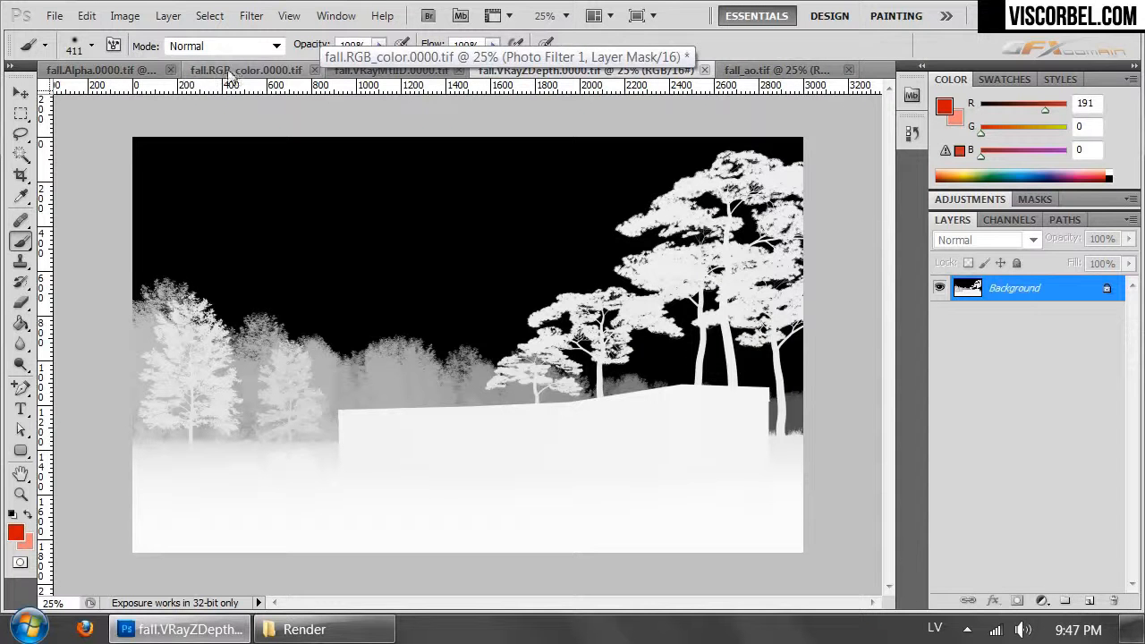
{"action": "left_click", "coordinate": [405, 72]}
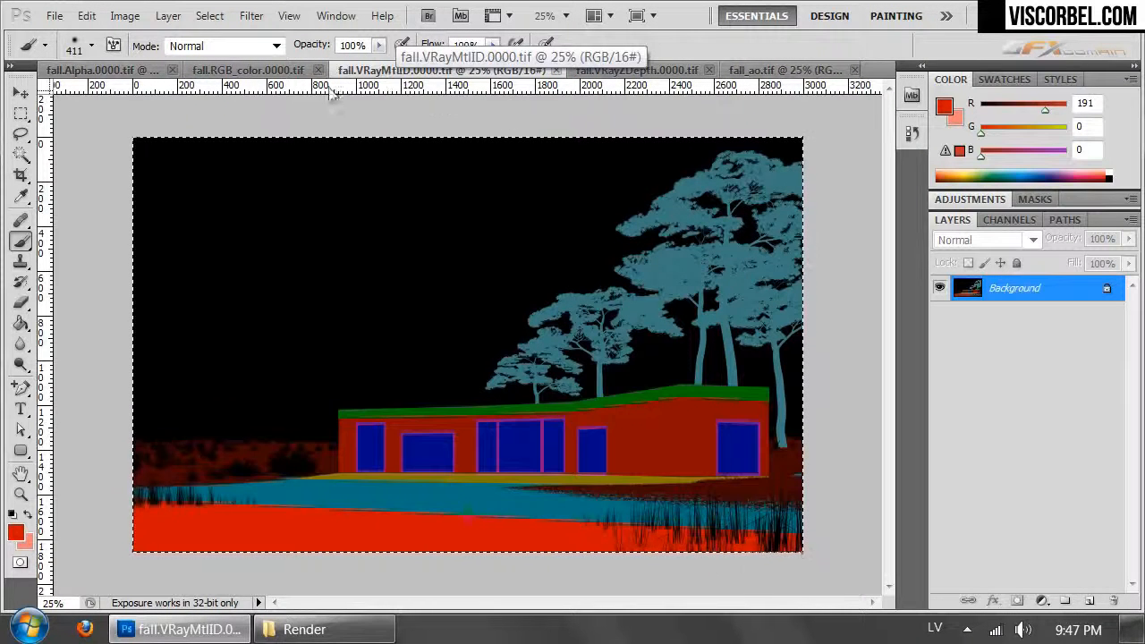
{"action": "left_click", "coordinate": [243, 71]}
{"action": "key", "text": "ctrl+v"}
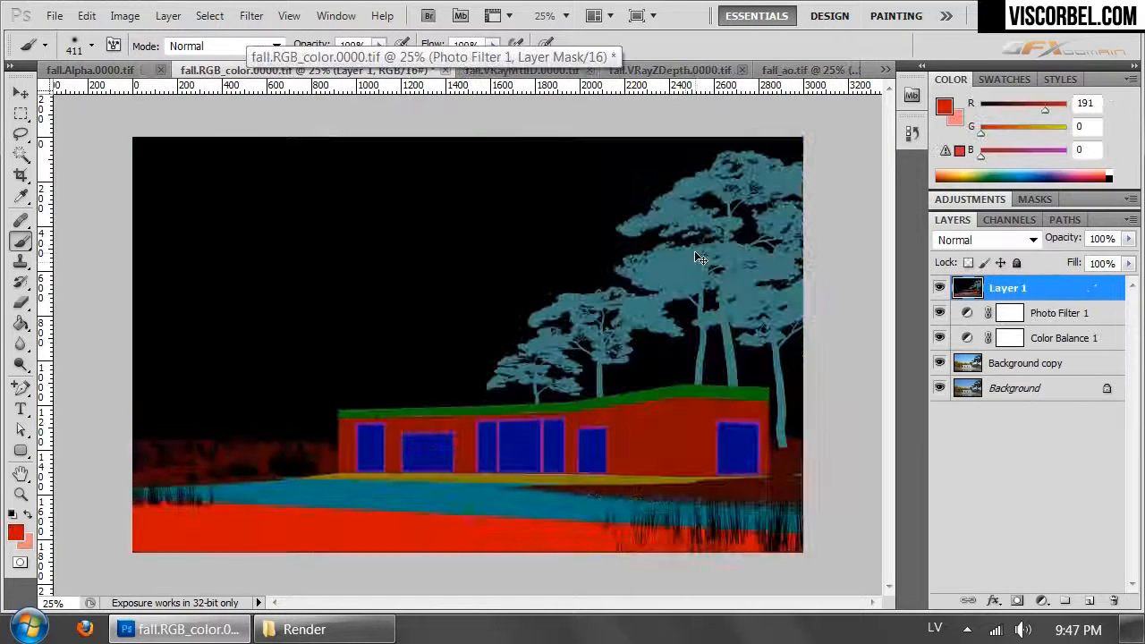
- Select the blue window areas of the pasted material ID layer with Color Range
{"action": "left_click", "coordinate": [209, 16]}
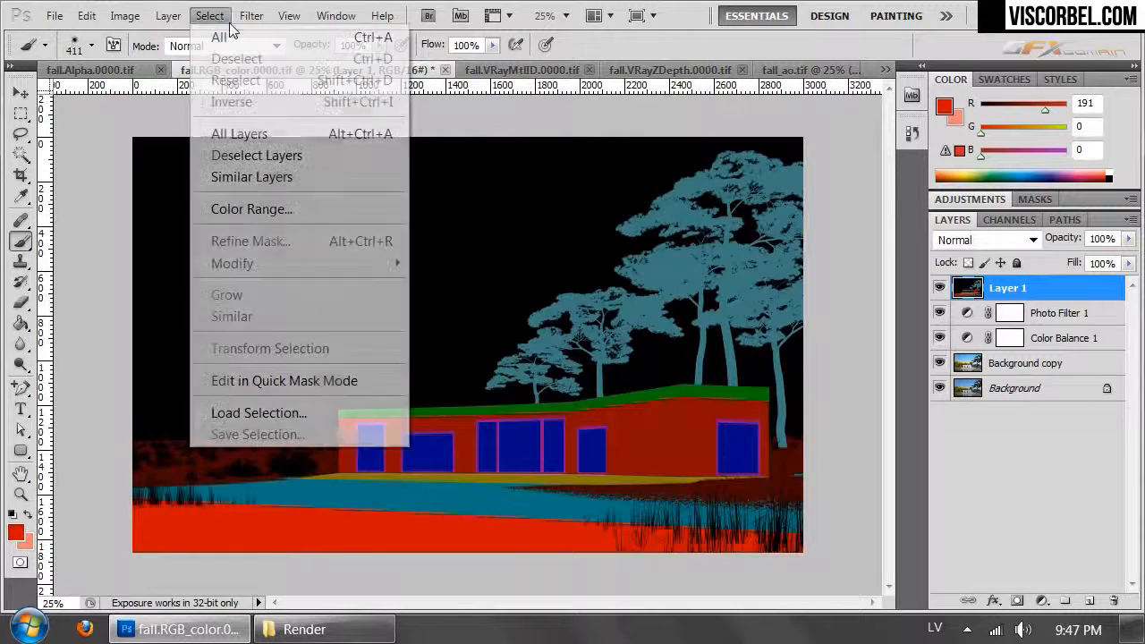
{"action": "left_click", "coordinate": [307, 207]}
{"action": "left_click", "coordinate": [522, 447]}
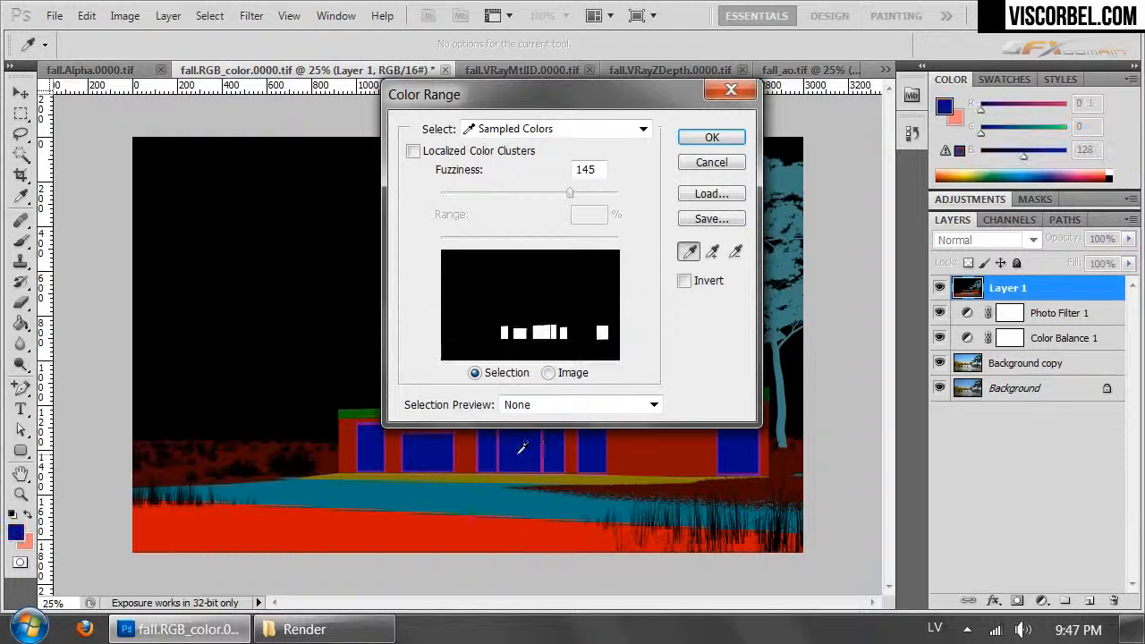
{"action": "left_click", "coordinate": [712, 138]}
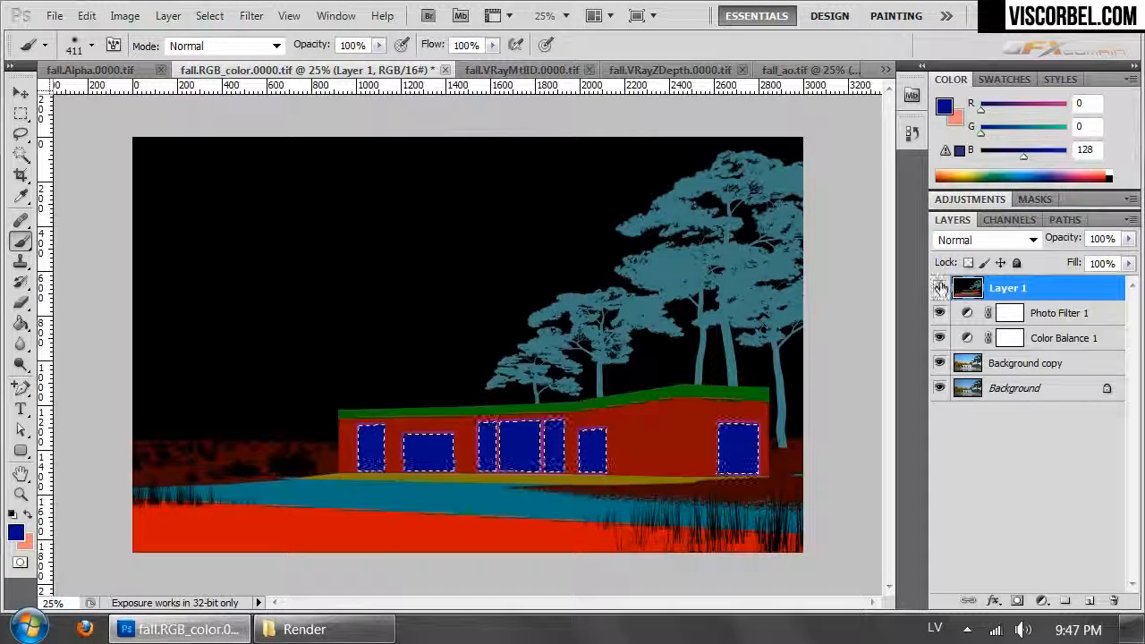
- Hide the material ID layer, paint the selected windows black on the Photo Filter 1 mask, deselect, and compare with the filter off and on
{"action": "left_click", "coordinate": [940, 288]}
{"action": "left_click", "coordinate": [1009, 313]}
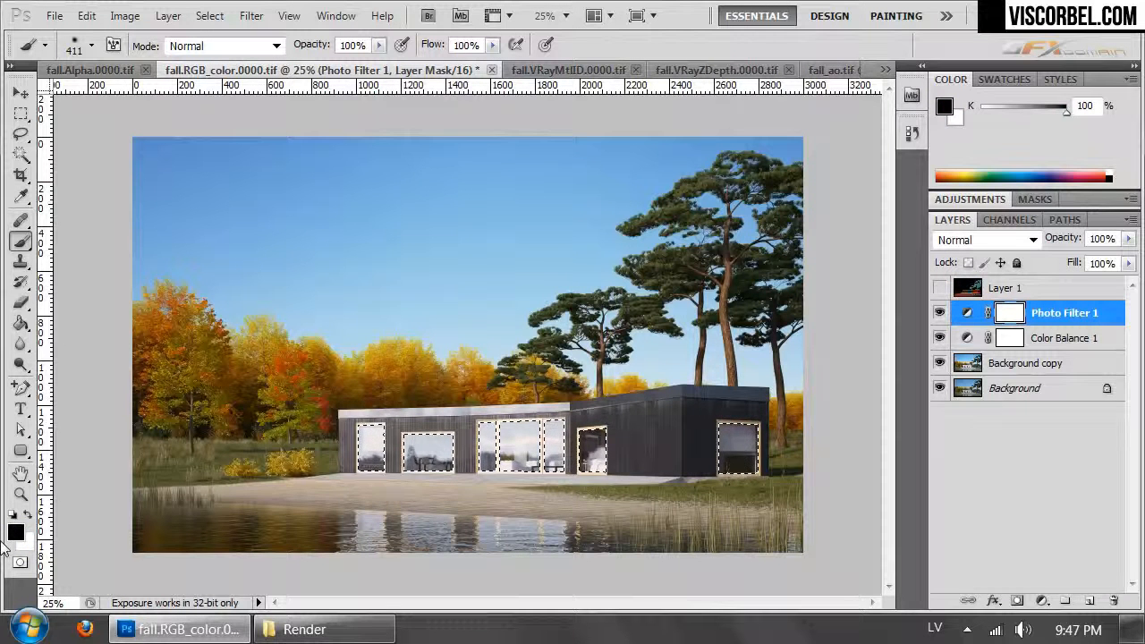
{"action": "mouse_move", "coordinate": [325, 468]}
{"action": "left_mouse_down"}
{"action": "mouse_move", "coordinate": [572, 431]}
{"action": "mouse_move", "coordinate": [680, 472]}
{"action": "mouse_move", "coordinate": [714, 468]}
{"action": "left_mouse_up"}
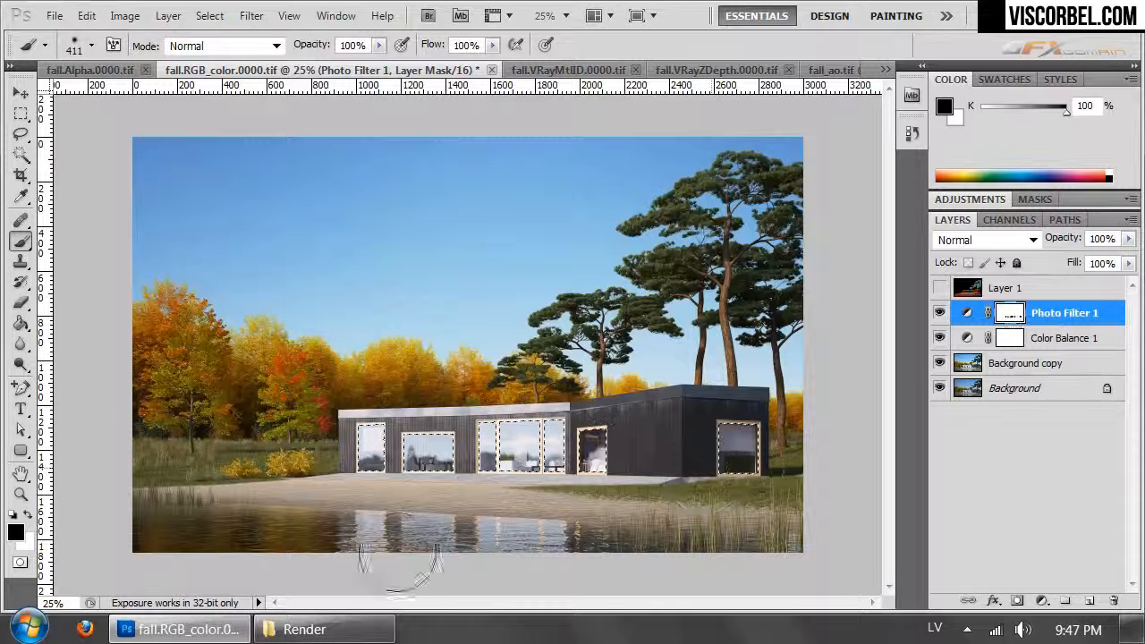
{"action": "key", "text": "ctrl+d"}
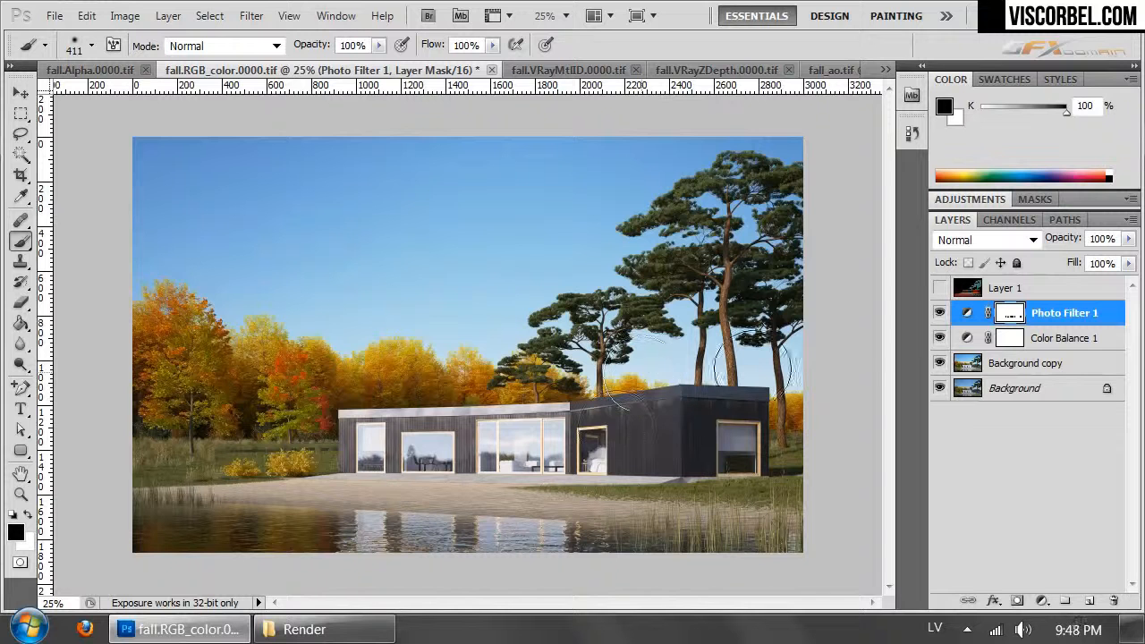
{"action": "left_click", "coordinate": [940, 314]}
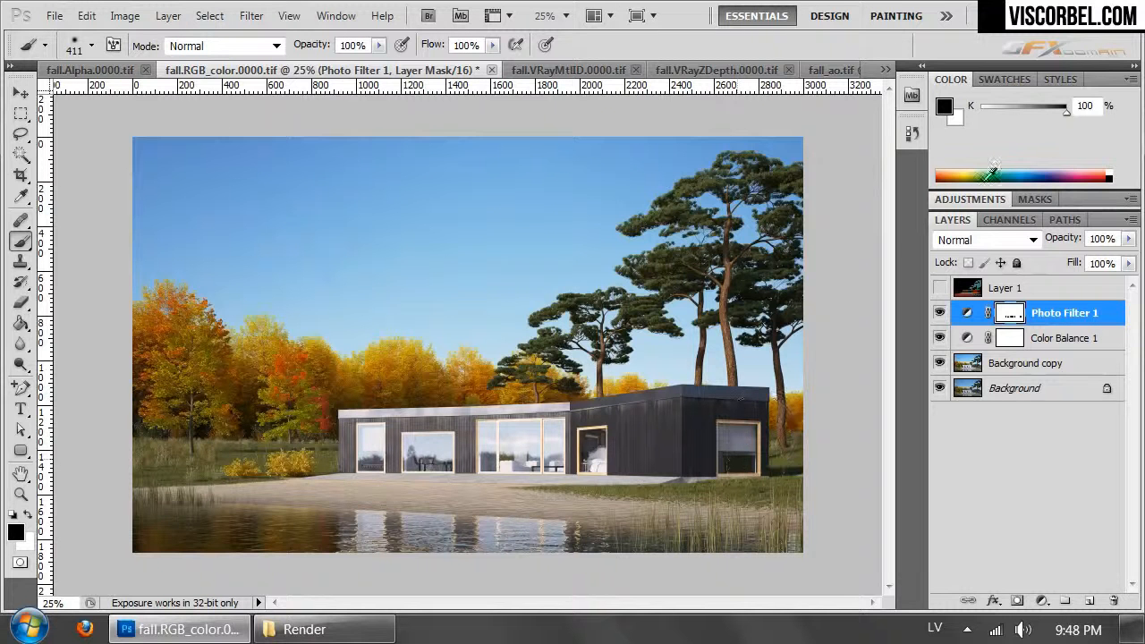
- Show the material ID layer and use Color Range to select its teal sand area
{"action": "left_click", "coordinate": [940, 287]}
{"action": "left_click", "coordinate": [964, 288]}
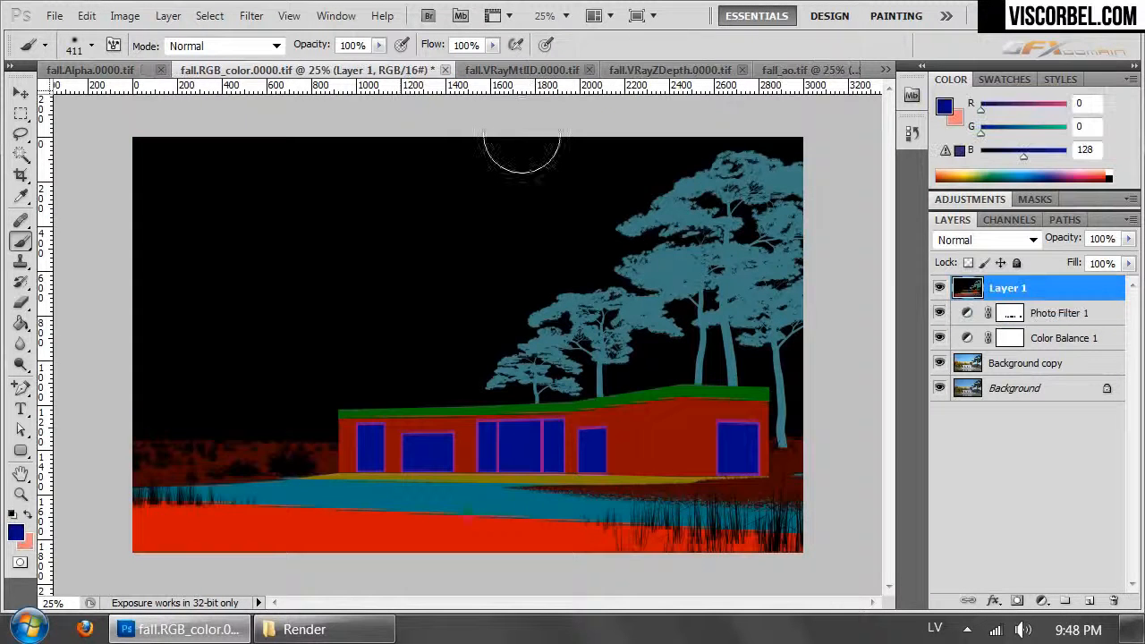
{"action": "left_click", "coordinate": [209, 15]}
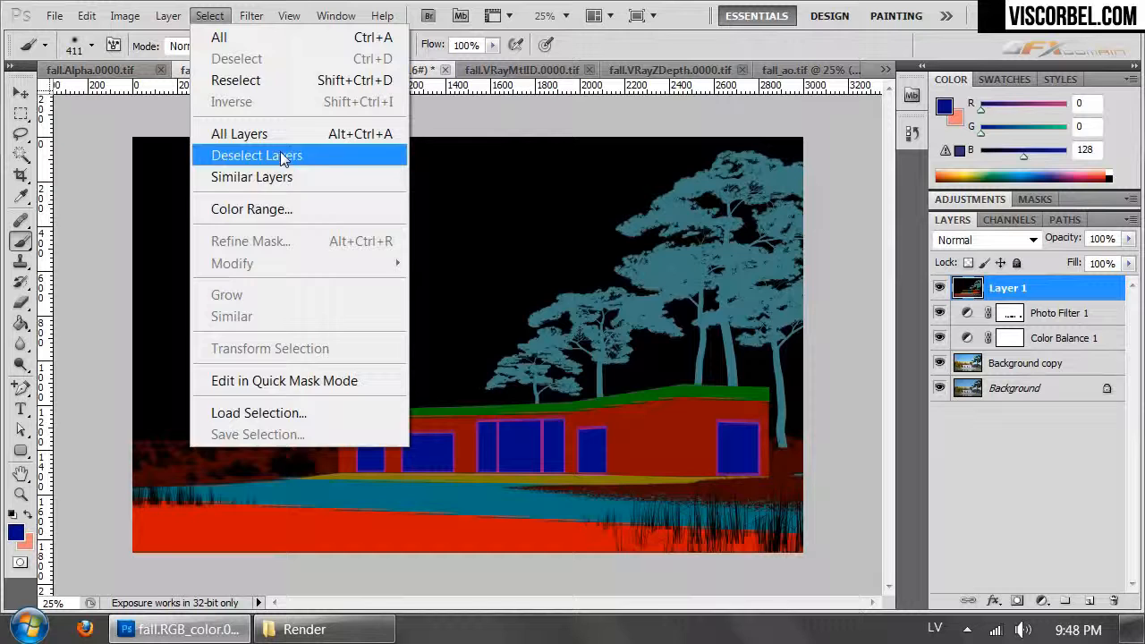
{"action": "left_click", "coordinate": [304, 219]}
{"action": "left_click", "coordinate": [402, 487]}
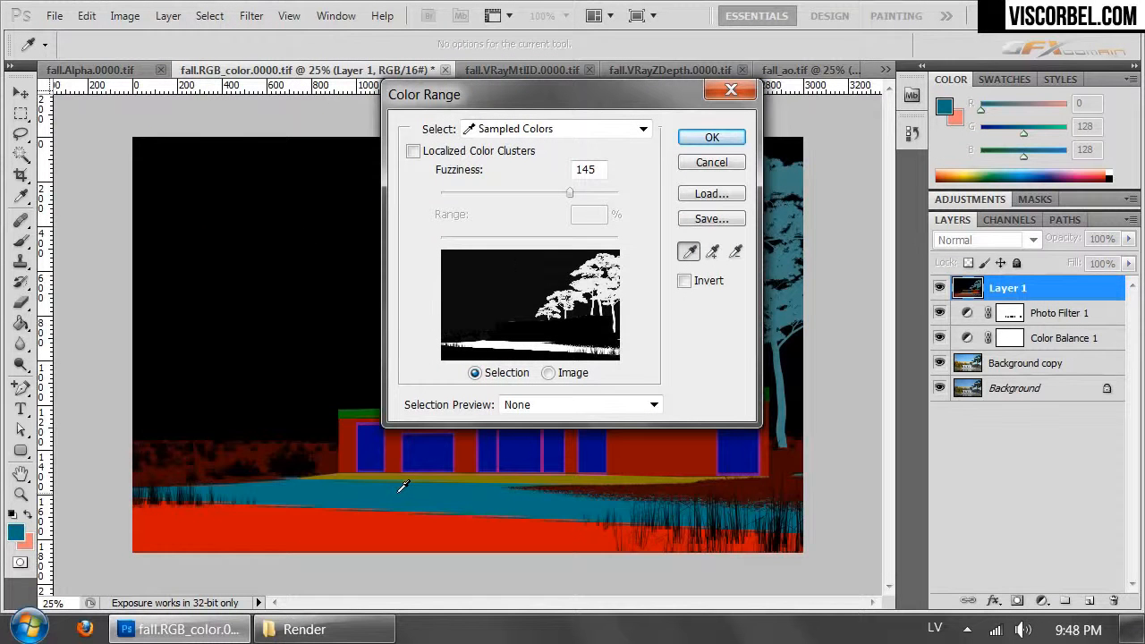
{"action": "left_click_drag", "start_coordinate": [575, 191], "coordinate": [575, 202]}
{"action": "key", "text": "Return"}
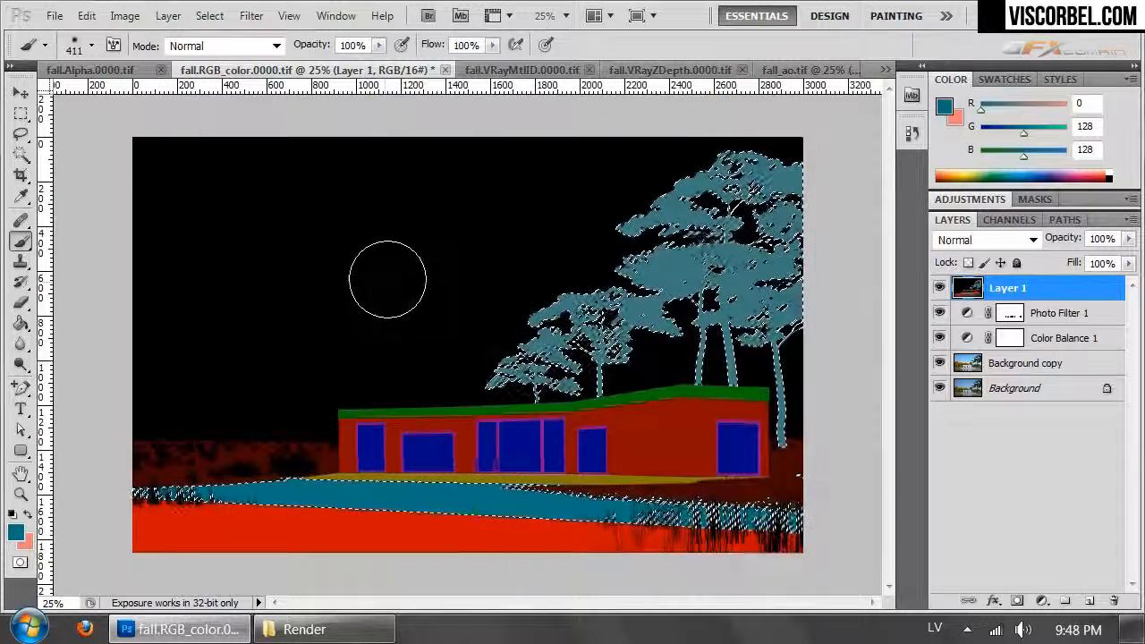
- Subtract the pine trees from the selection with the Lasso tool, keeping only the beach strip
{"action": "key", "text": "l"}
{"action": "mouse_move", "coordinate": [566, 462]}
{"action": "left_mouse_down"}
{"action": "mouse_move", "coordinate": [439, 396]}
{"action": "mouse_move", "coordinate": [461, 98]}
{"action": "mouse_move", "coordinate": [810, 268]}
{"action": "mouse_move", "coordinate": [841, 440]}
{"action": "left_mouse_up"}
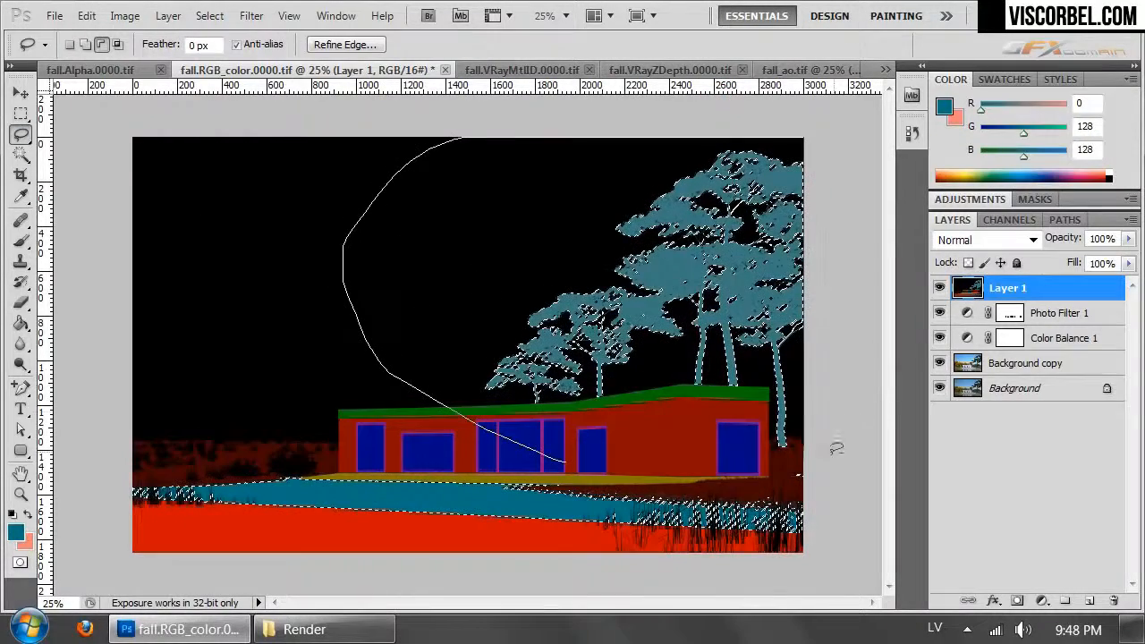
{"action": "left_click_drag", "start_coordinate": [694, 464], "coordinate": [691, 465]}
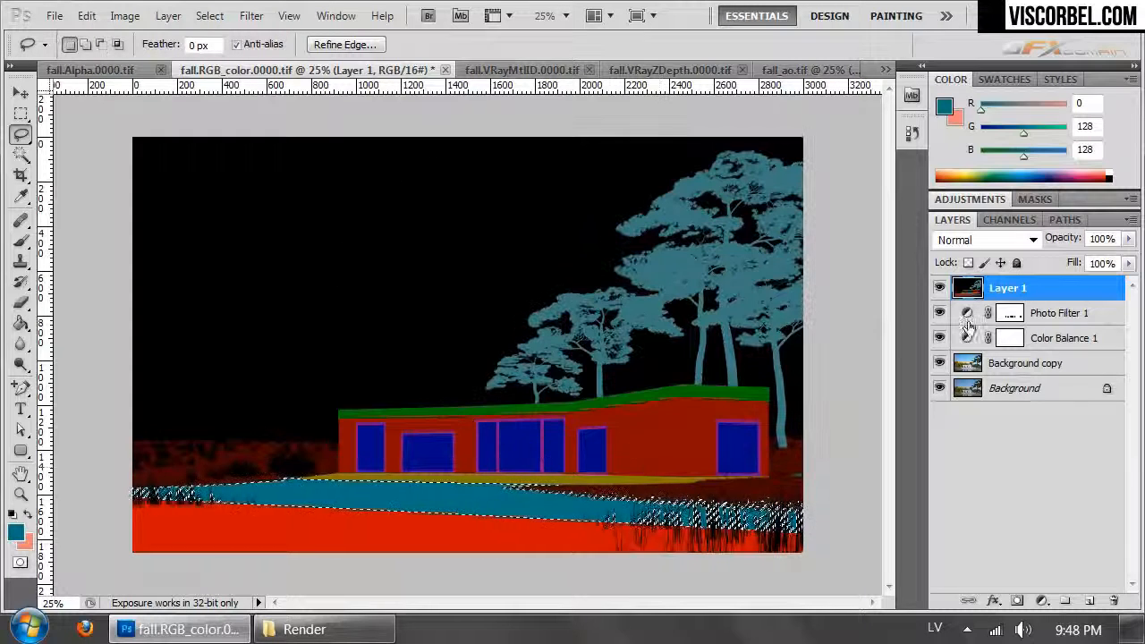
- Hide the material ID layer and add a Curves adjustment layer above Photo Filter 1, masked to the beach selection
{"action": "left_click", "coordinate": [939, 288]}
{"action": "left_click", "coordinate": [1010, 315]}
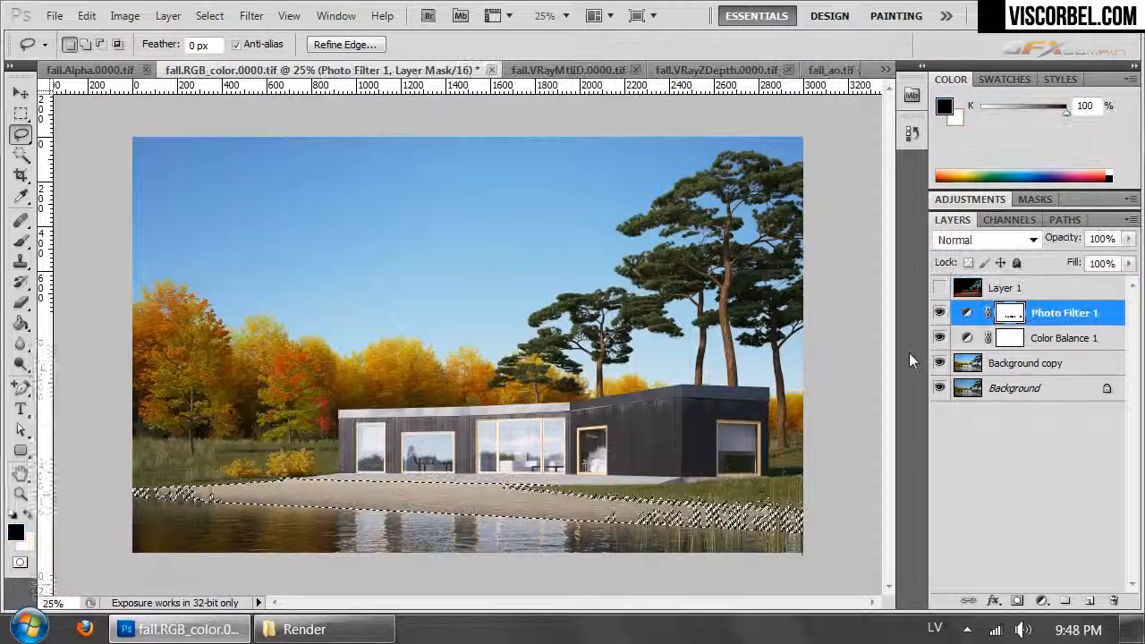
{"action": "left_click", "coordinate": [124, 15]}
{"action": "left_click", "coordinate": [168, 16]}
{"action": "mouse_move", "coordinate": [217, 215]}
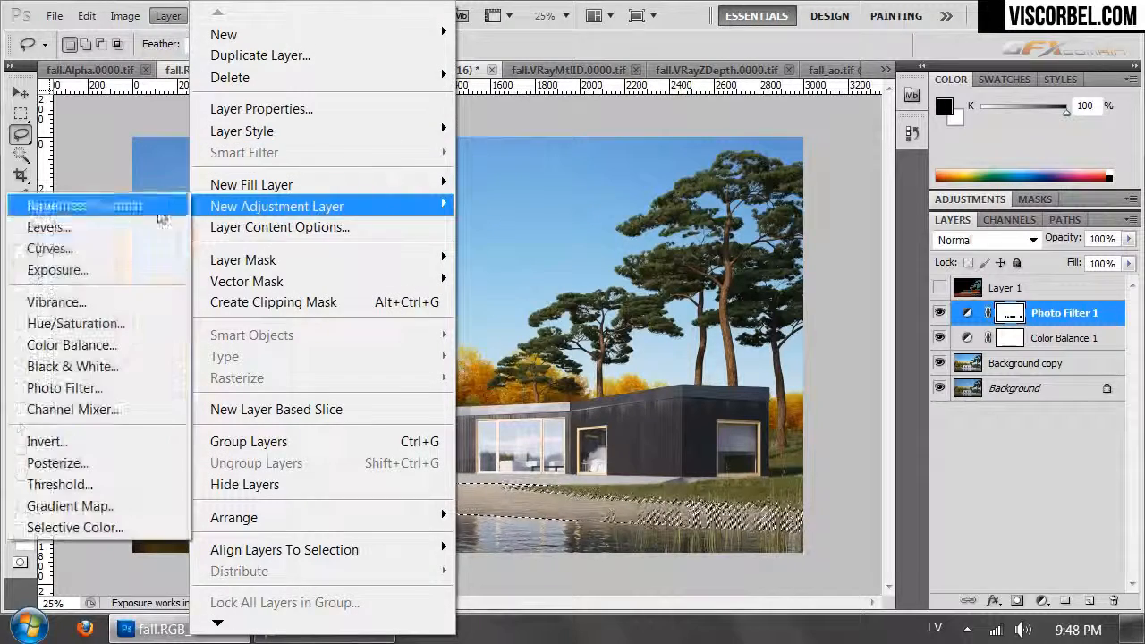
{"action": "left_click", "coordinate": [65, 249]}
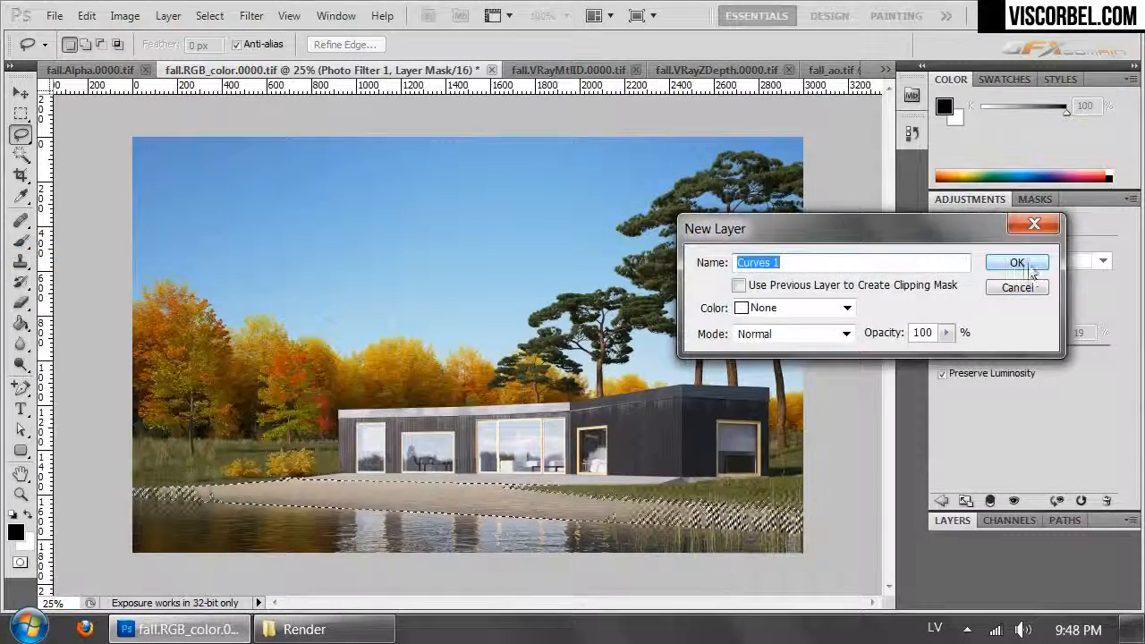
{"action": "left_click", "coordinate": [1015, 262]}
- Brighten and add contrast to the beach with an S-shaped curve: highlights 176 to 219, midtones 109 to 132, and a lowered shadow point
{"action": "left_click_drag", "start_coordinate": [1038, 345], "coordinate": [1064, 296]}
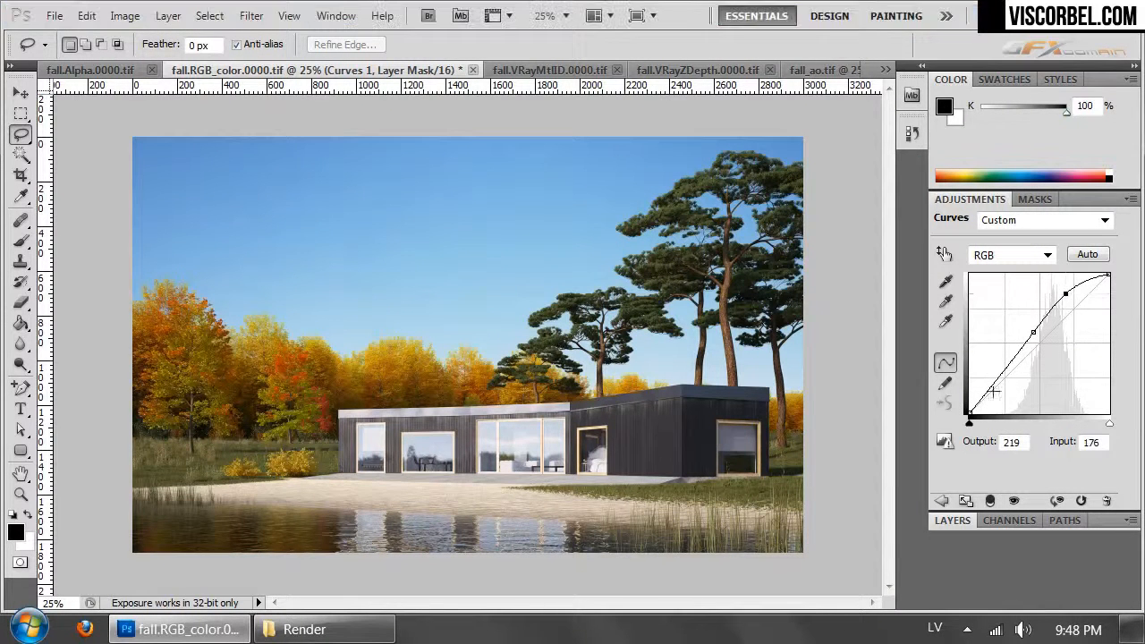
{"action": "left_click_drag", "start_coordinate": [1001, 386], "coordinate": [991, 396]}
{"action": "left_click_drag", "start_coordinate": [1033, 332], "coordinate": [1029, 341]}
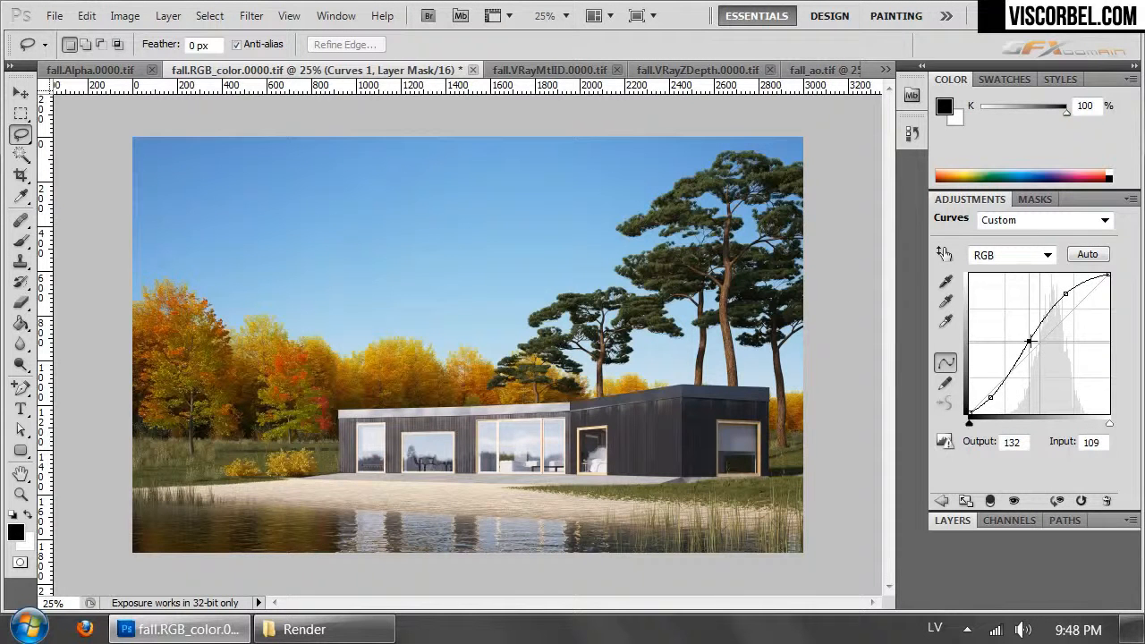
{"action": "left_click", "coordinate": [952, 520]}
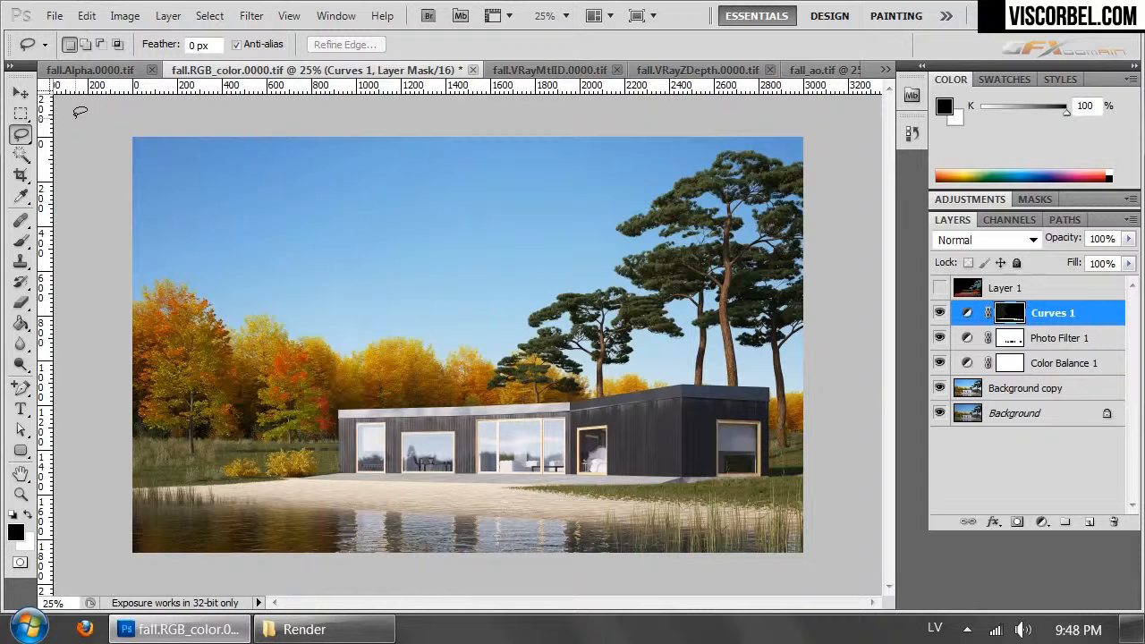
- Add a Black & White adjustment layer above Curves 1
{"action": "left_click", "coordinate": [166, 15]}
{"action": "mouse_move", "coordinate": [379, 211]}
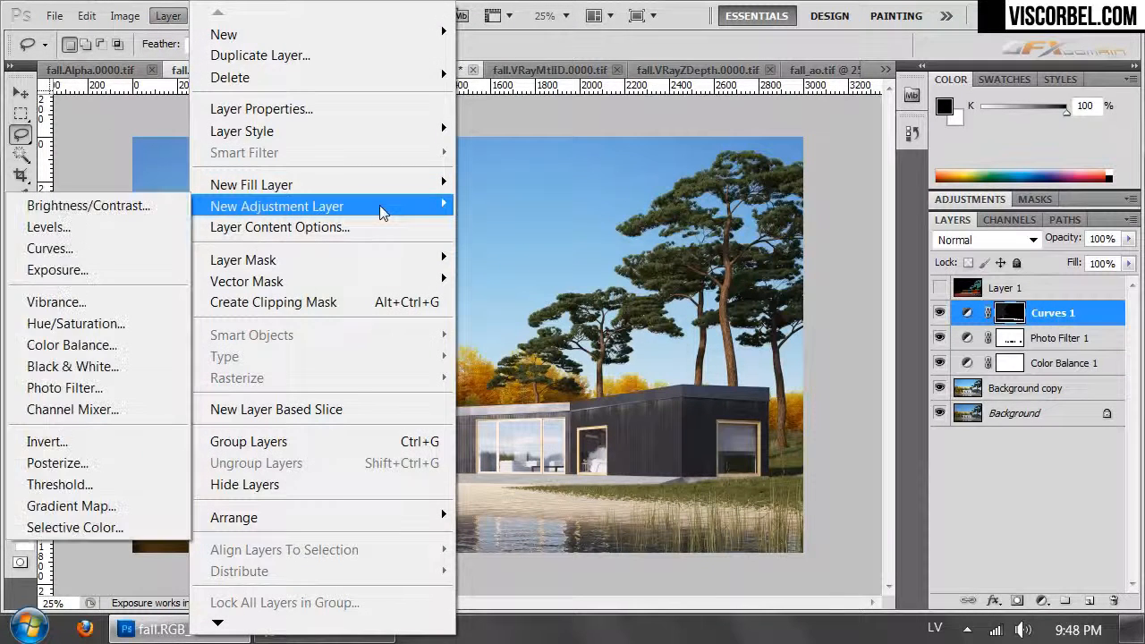
{"action": "left_click", "coordinate": [118, 368]}
{"action": "left_click", "coordinate": [1009, 269]}
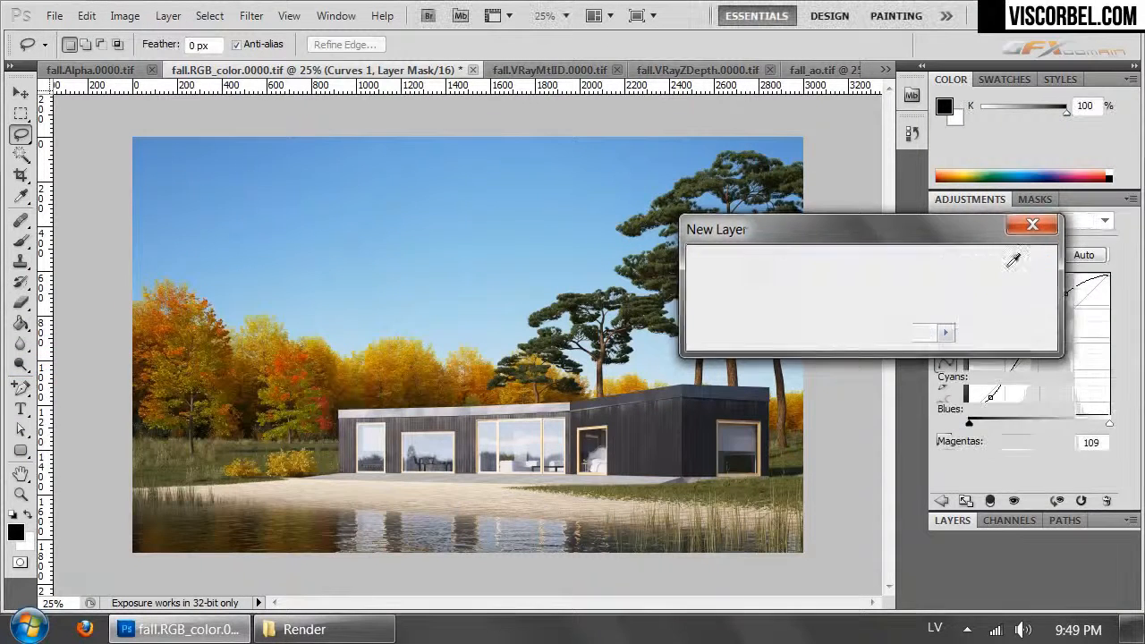
- Try the Black & White presets one after another, from Blue Filter through High Contrast Red Filter to Red Filter
{"action": "left_click", "coordinate": [1056, 221]}
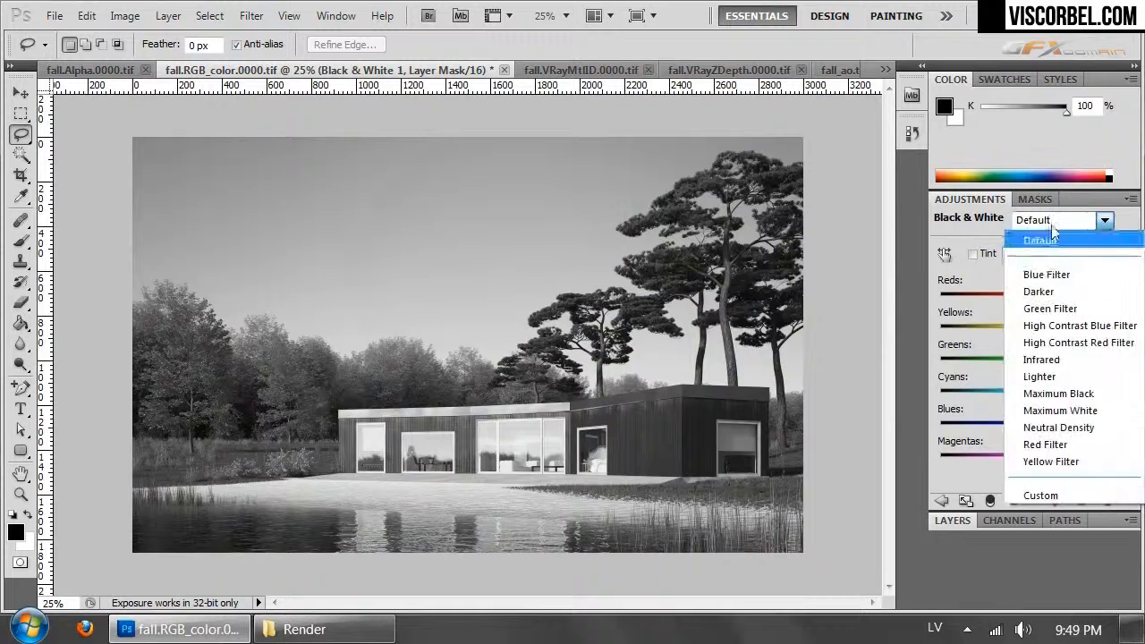
{"action": "left_click", "coordinate": [1047, 273]}
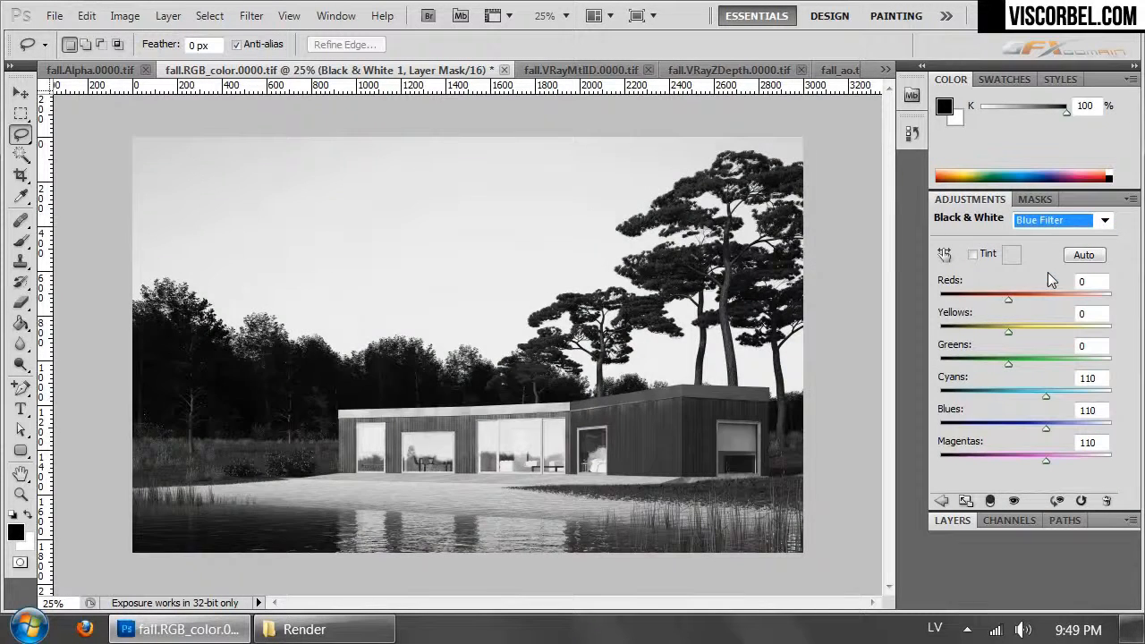
{"action": "key", "text": "Down"}
{"action": "key", "text": "Down"}
{"action": "key", "text": "Down"}
{"action": "key", "text": "Down"}
{"action": "key", "text": "Up"}
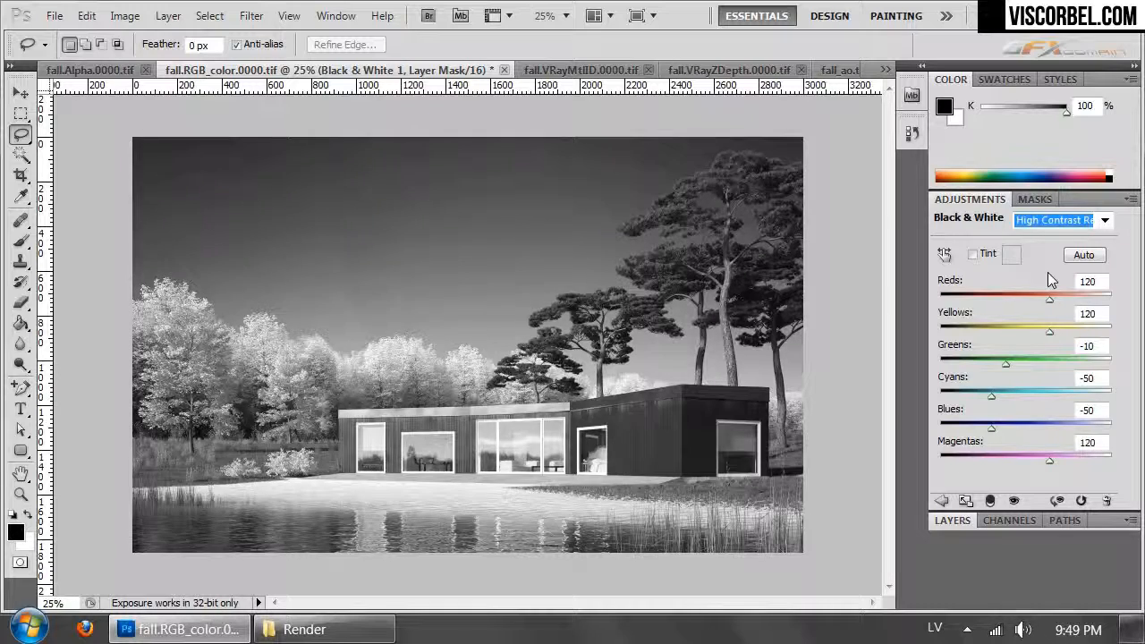
{"action": "key", "text": "Down"}
{"action": "key", "text": "Down"}
{"action": "key", "text": "Down"}
{"action": "key", "text": "Down"}
{"action": "key", "text": "Down"}
{"action": "key", "text": "Down"}
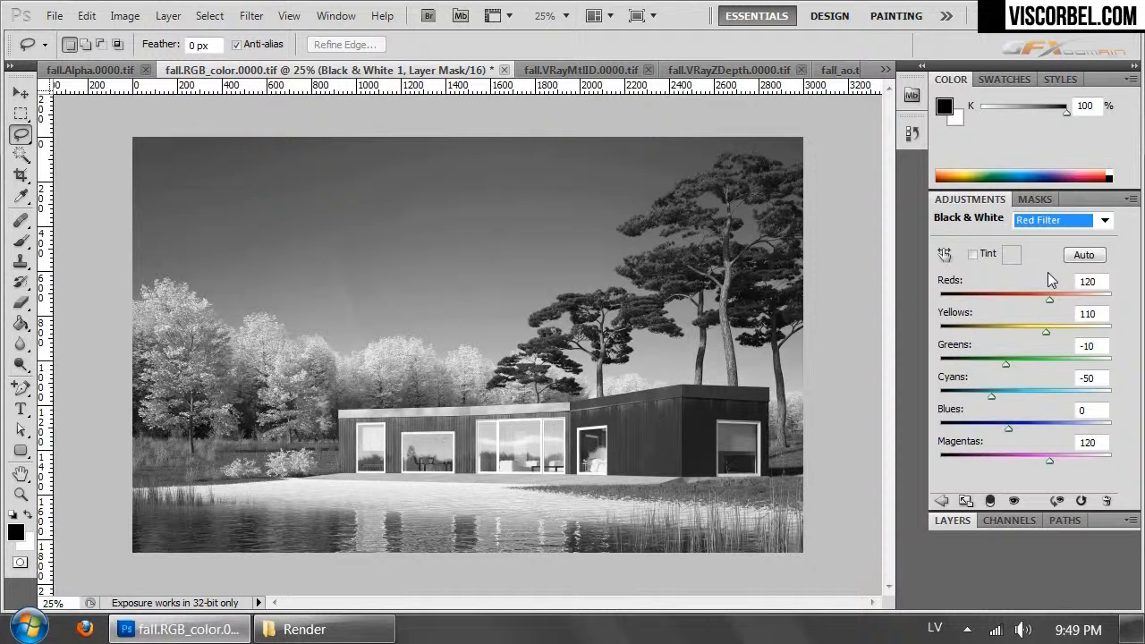
- Apply the Yellow Filter preset to the Black & White layer, try Overlay and Hard Light blending, and settle on Soft Light
{"action": "key", "text": "Down"}
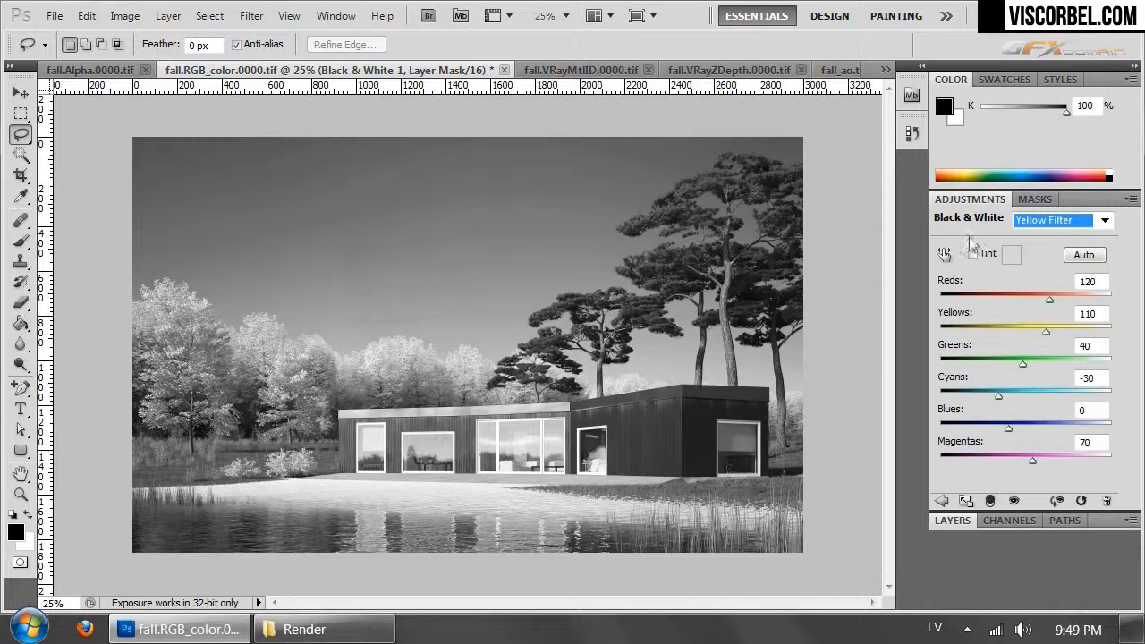
{"action": "left_click", "coordinate": [951, 522]}
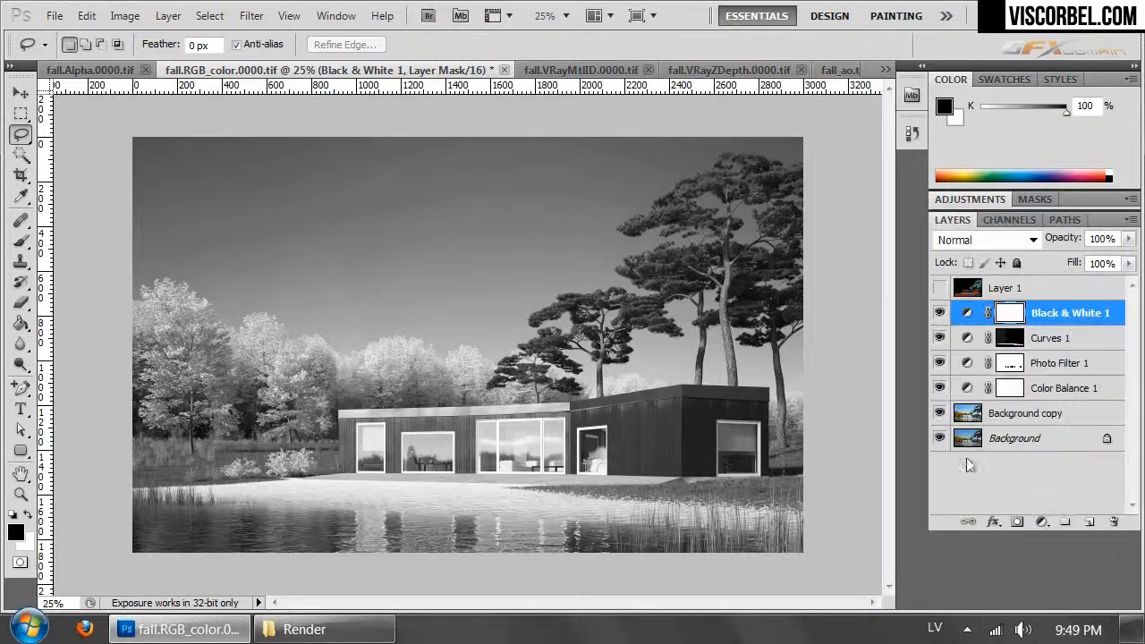
{"action": "left_click", "coordinate": [984, 242]}
{"action": "left_click", "coordinate": [956, 267]}
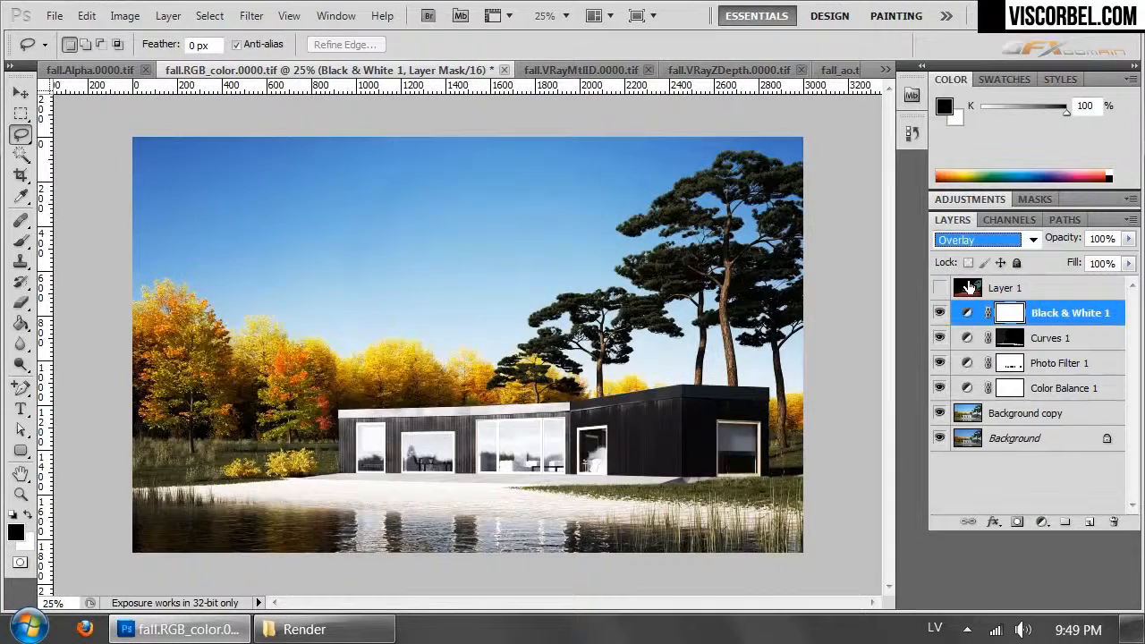
{"action": "key", "text": "Down"}
{"action": "key", "text": "Down"}
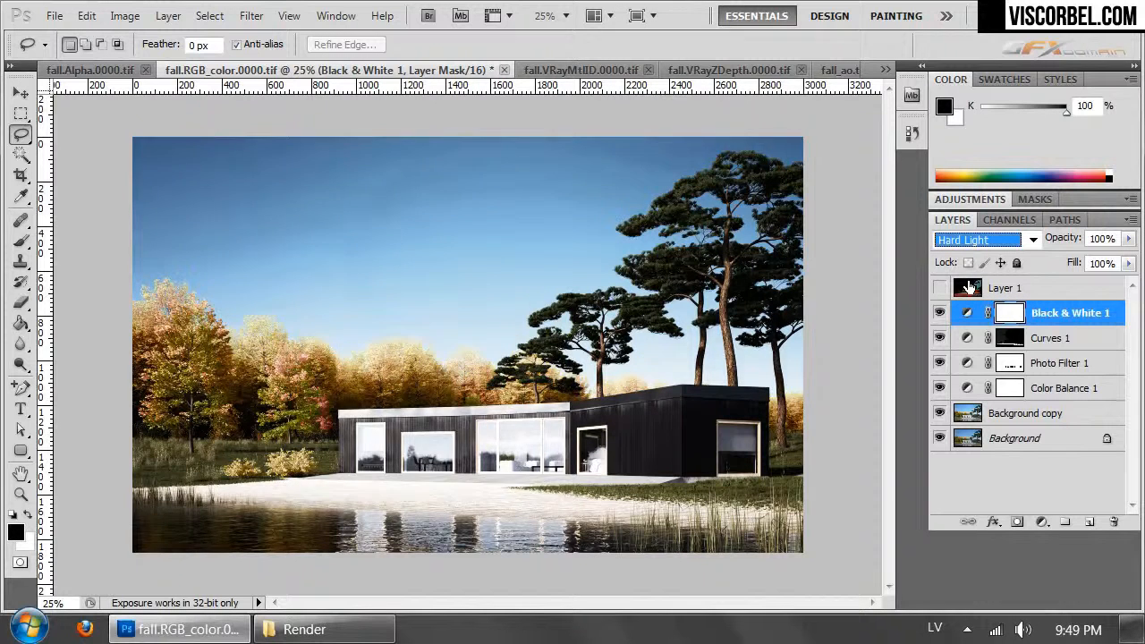
{"action": "key", "text": "Up"}
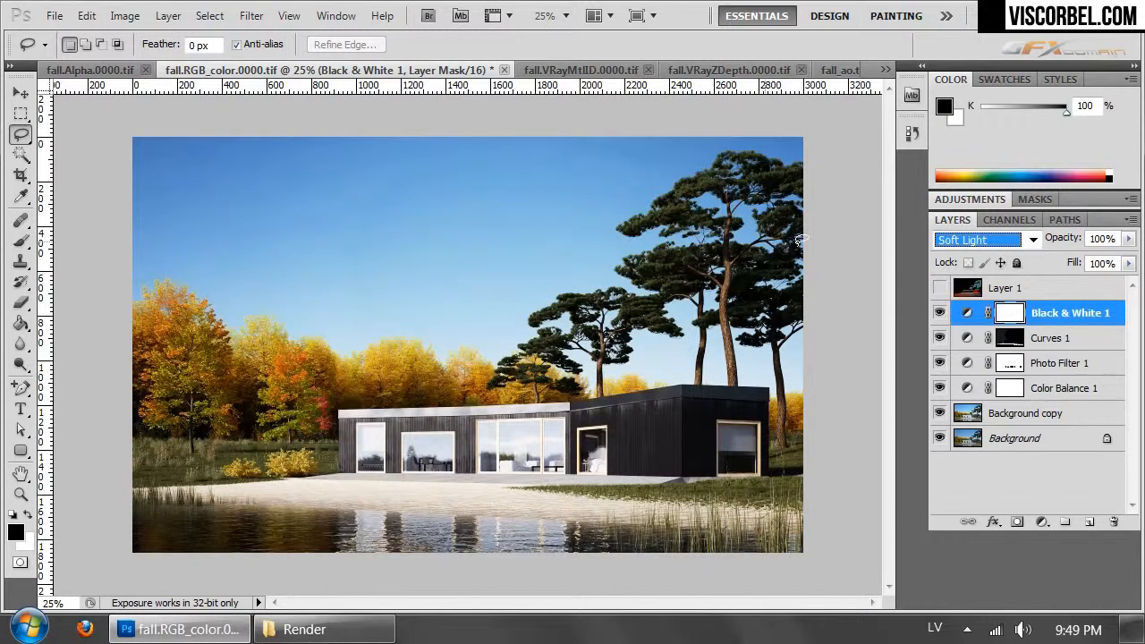
- Toggle the Black & White layer's visibility to compare the image with and without its effect
{"action": "left_click", "coordinate": [940, 314]}
{"action": "left_click", "coordinate": [940, 313]}
{"action": "left_click", "coordinate": [941, 314]}
{"action": "left_click", "coordinate": [940, 313]}
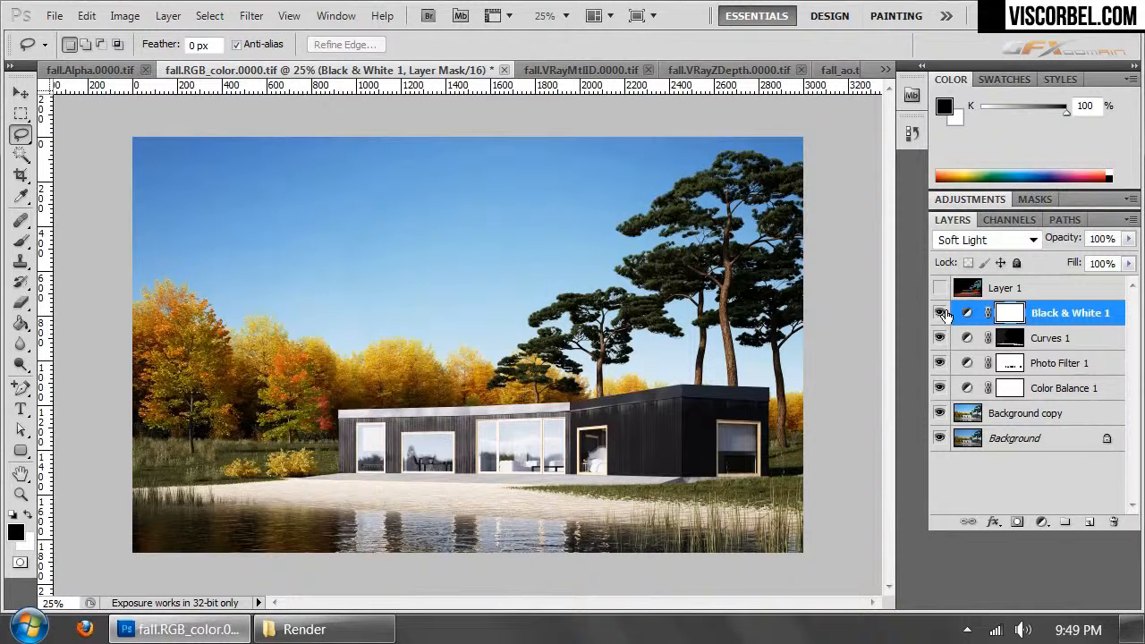
{"action": "left_click", "coordinate": [940, 313]}
{"action": "left_click", "coordinate": [940, 313]}
- Lower the Black & White layer's opacity to 17%
{"action": "left_click", "coordinate": [1128, 238]}
{"action": "left_click", "coordinate": [1054, 259]}
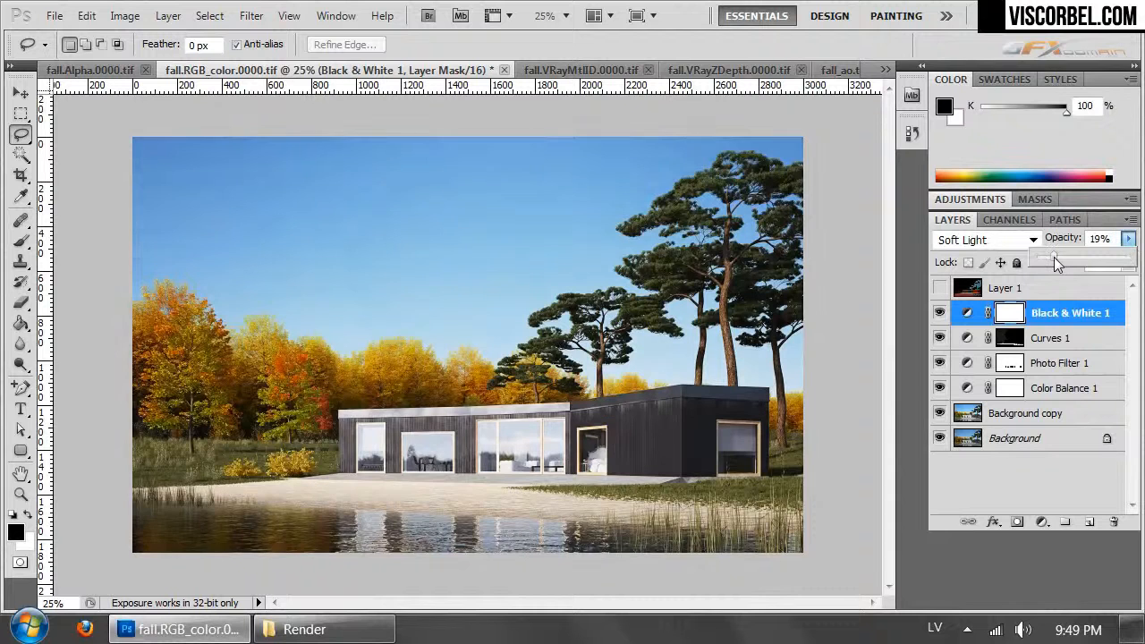
{"action": "left_click_drag", "start_coordinate": [1054, 257], "coordinate": [1053, 257]}
- Hide the Black & White layer and toggle Curves 1 to examine which areas its mask affects
{"action": "left_click", "coordinate": [940, 312]}
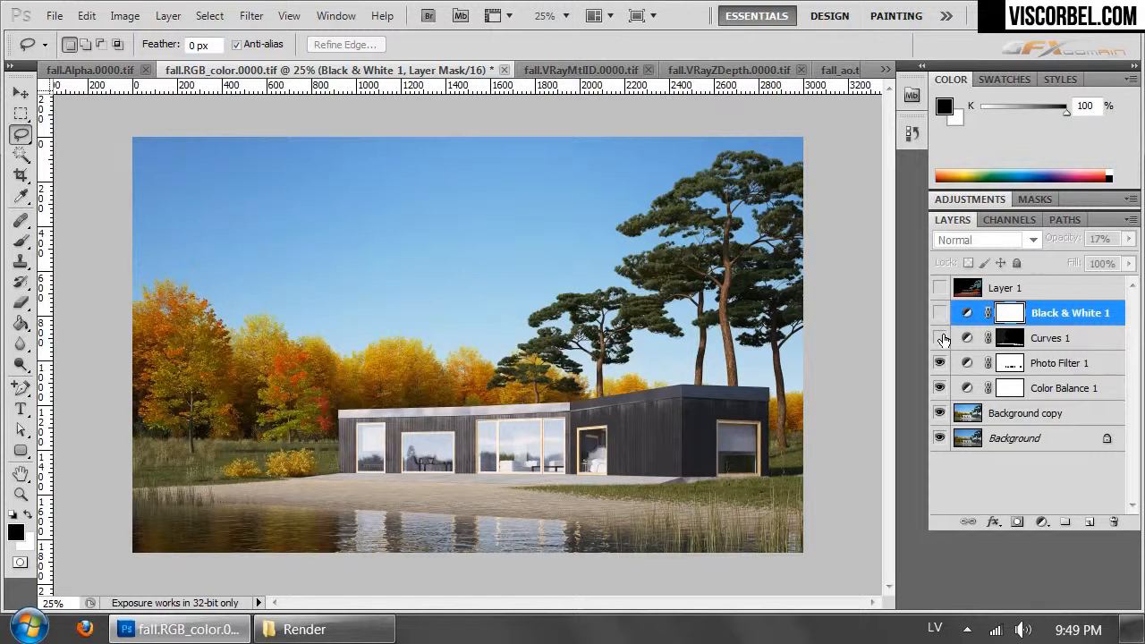
{"action": "left_click", "coordinate": [942, 337]}
{"action": "left_click", "coordinate": [942, 338]}
{"action": "left_click", "coordinate": [942, 338]}
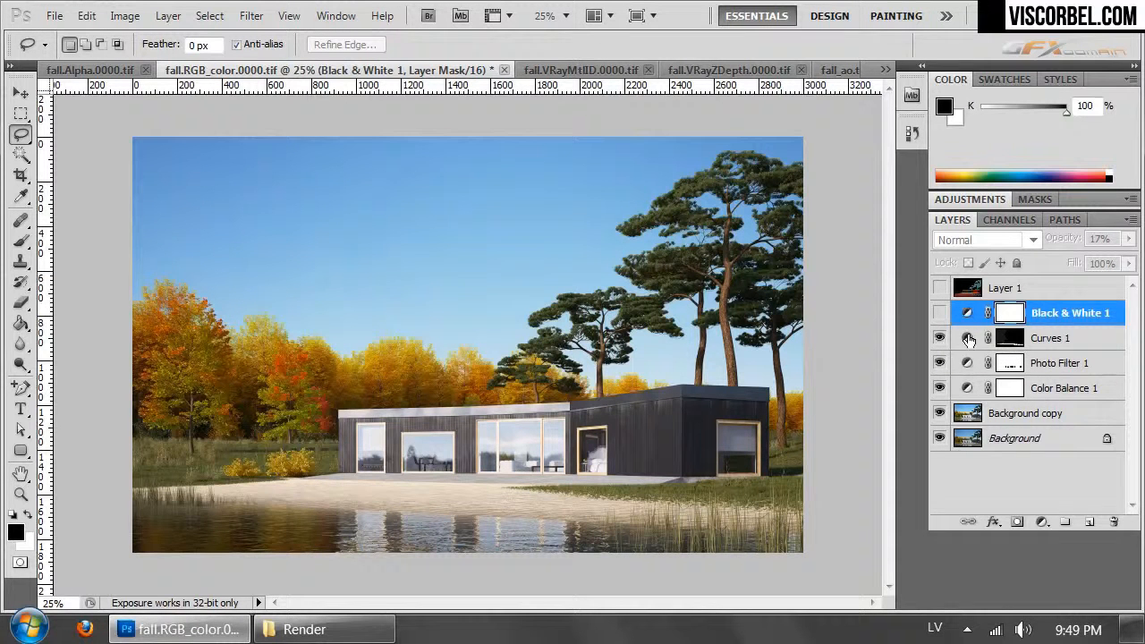
- Paint the sky area of the Curves 1 mask black with a 666 px brush and show the Black & White layer again
{"action": "left_click", "coordinate": [1006, 340]}
{"action": "key", "text": "b"}
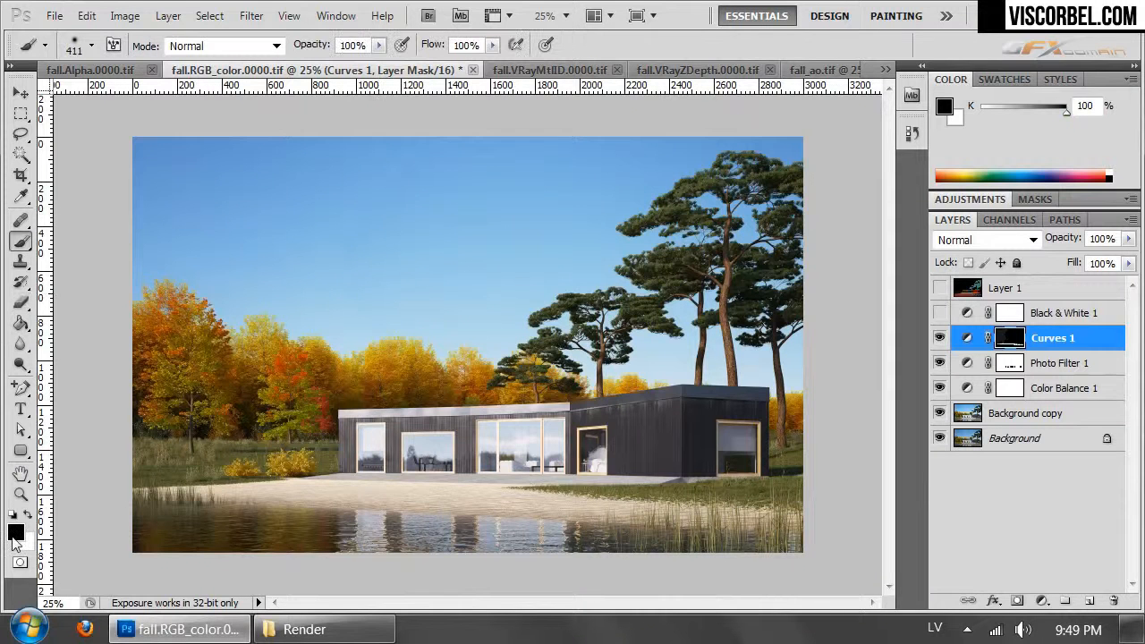
{"action": "right_click", "coordinate": [533, 332]}
{"action": "left_click_drag", "start_coordinate": [658, 369], "coordinate": [714, 378]}
{"action": "left_click", "coordinate": [228, 270]}
{"action": "left_click", "coordinate": [940, 337]}
{"action": "left_click", "coordinate": [940, 337]}
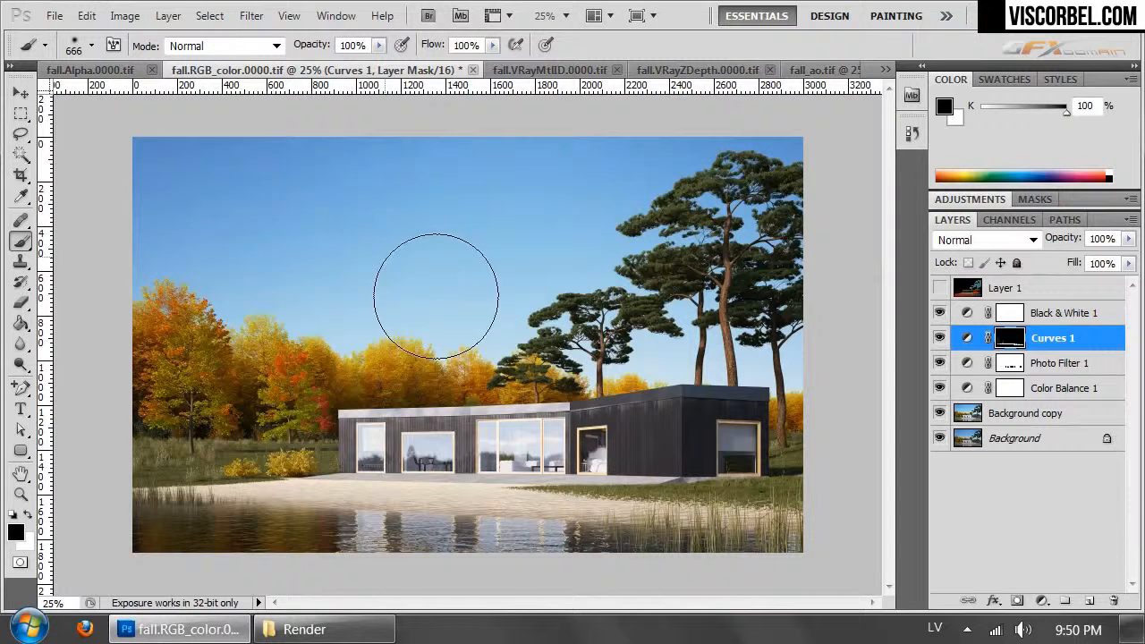
- Set the Black & White layer's opacity to 24%
{"action": "left_click", "coordinate": [1034, 312]}
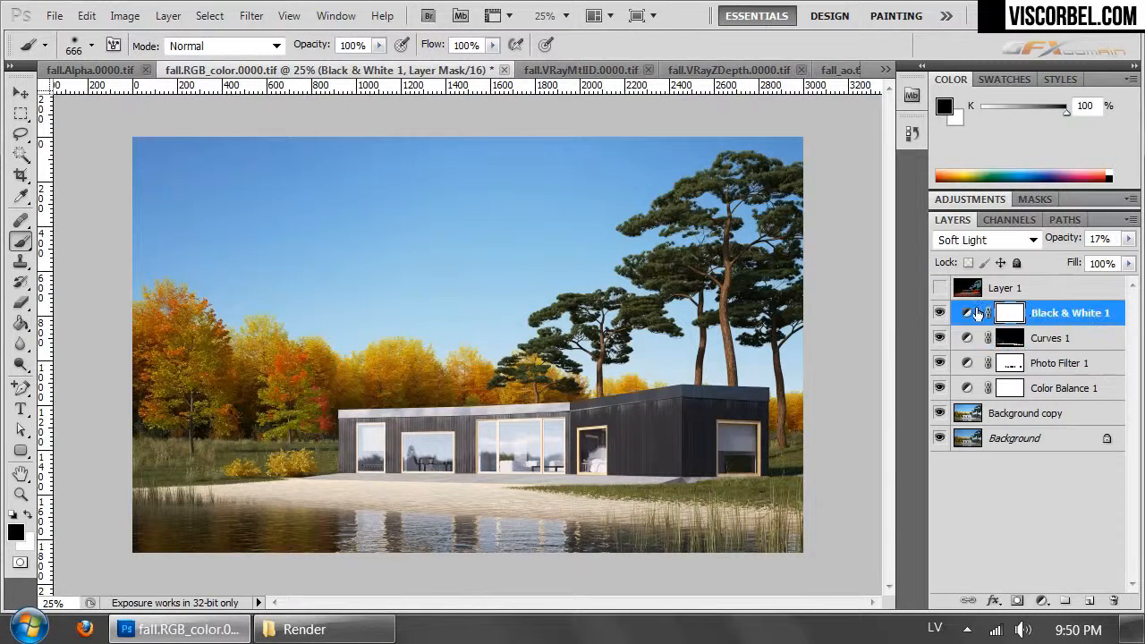
{"action": "left_click", "coordinate": [1128, 239]}
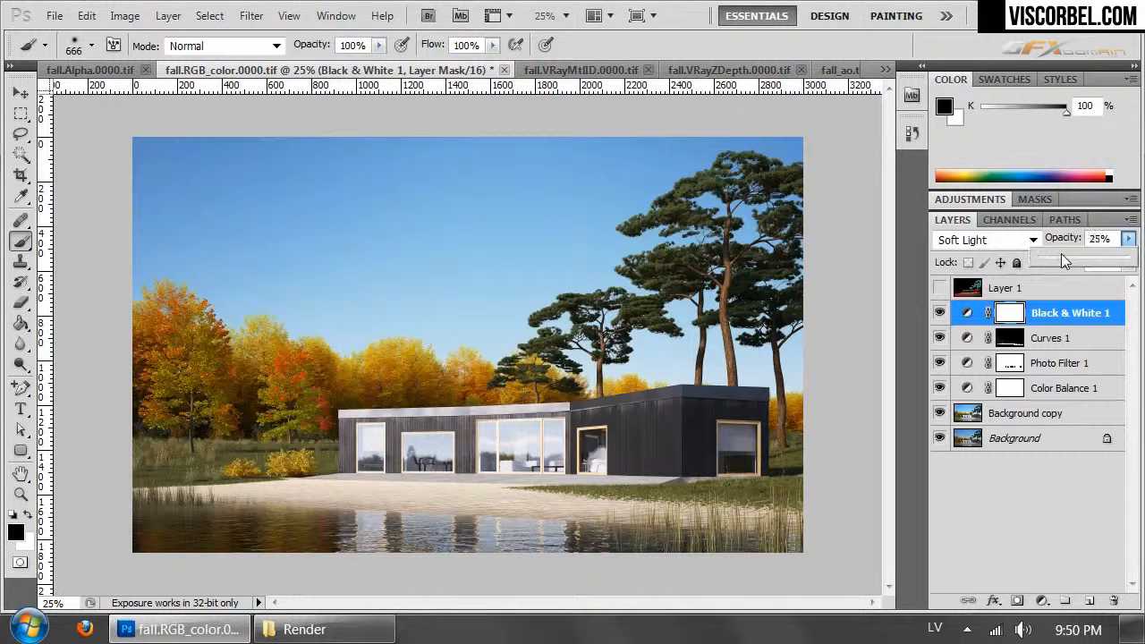
{"action": "mouse_move", "coordinate": [1074, 253]}
{"action": "left_mouse_down"}
{"action": "mouse_move", "coordinate": [1133, 256]}
{"action": "mouse_move", "coordinate": [1052, 271]}
{"action": "mouse_move", "coordinate": [1060, 264]}
{"action": "left_mouse_up"}
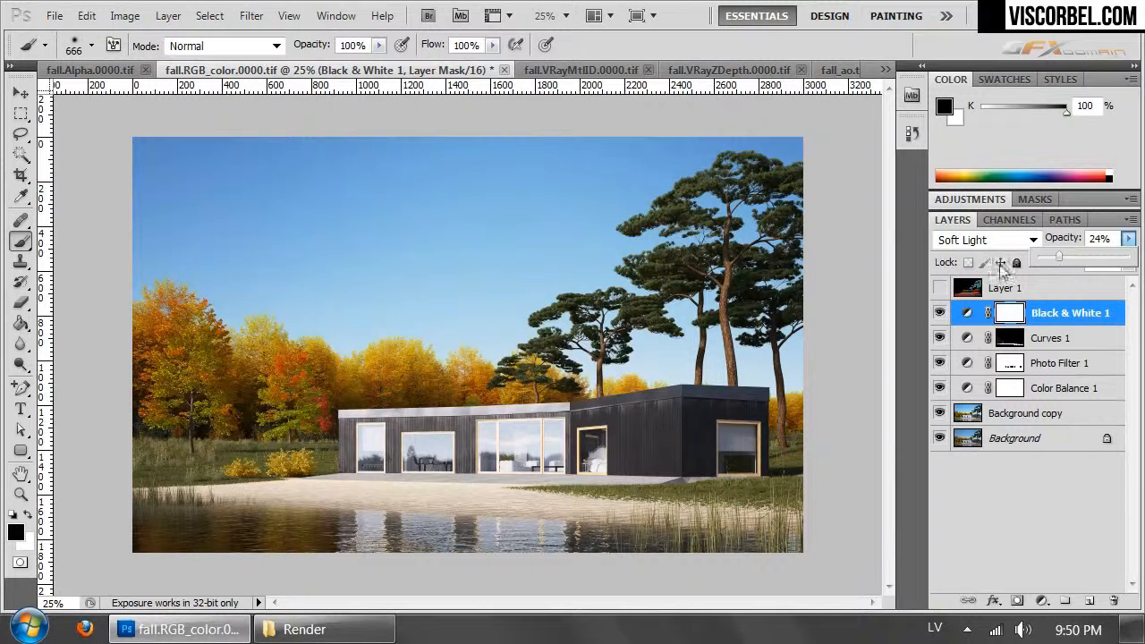
- Add a Hue/Saturation adjustment layer above Black & White 1 and raise the master saturation slightly
{"action": "left_click", "coordinate": [168, 15]}
{"action": "mouse_move", "coordinate": [424, 206]}
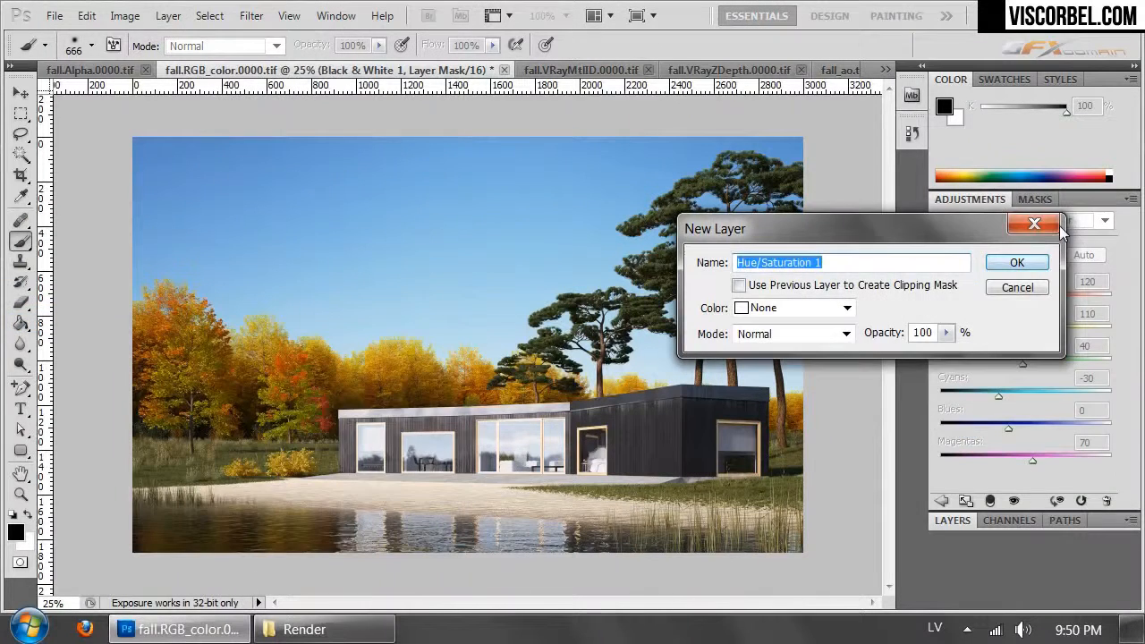
{"action": "left_click", "coordinate": [1042, 264]}
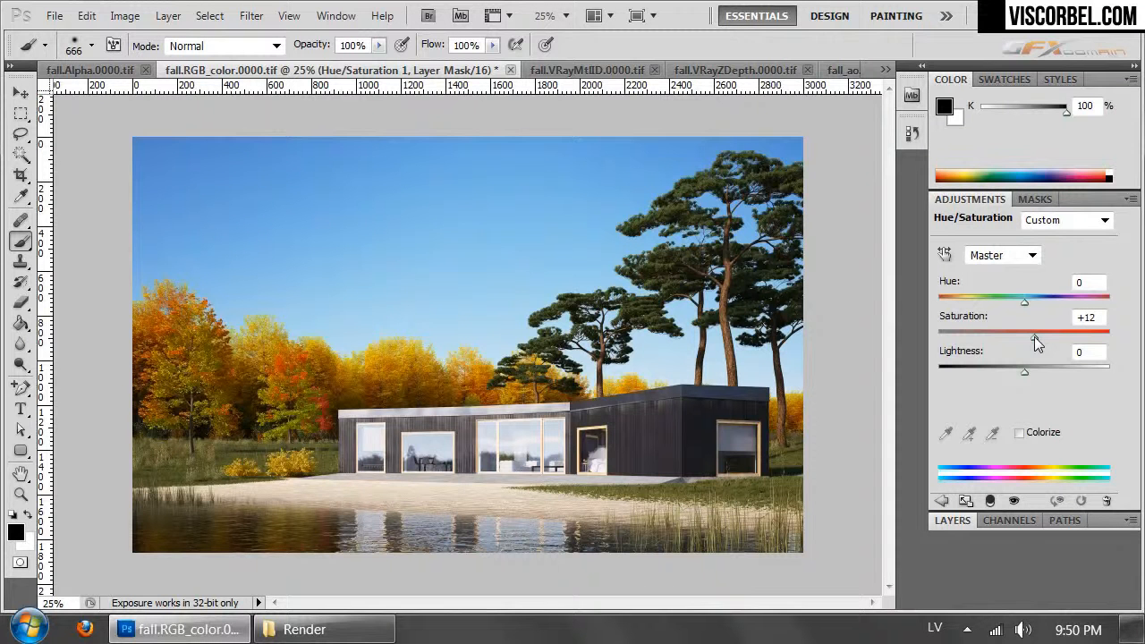
{"action": "left_click_drag", "start_coordinate": [1034, 337], "coordinate": [1033, 336]}
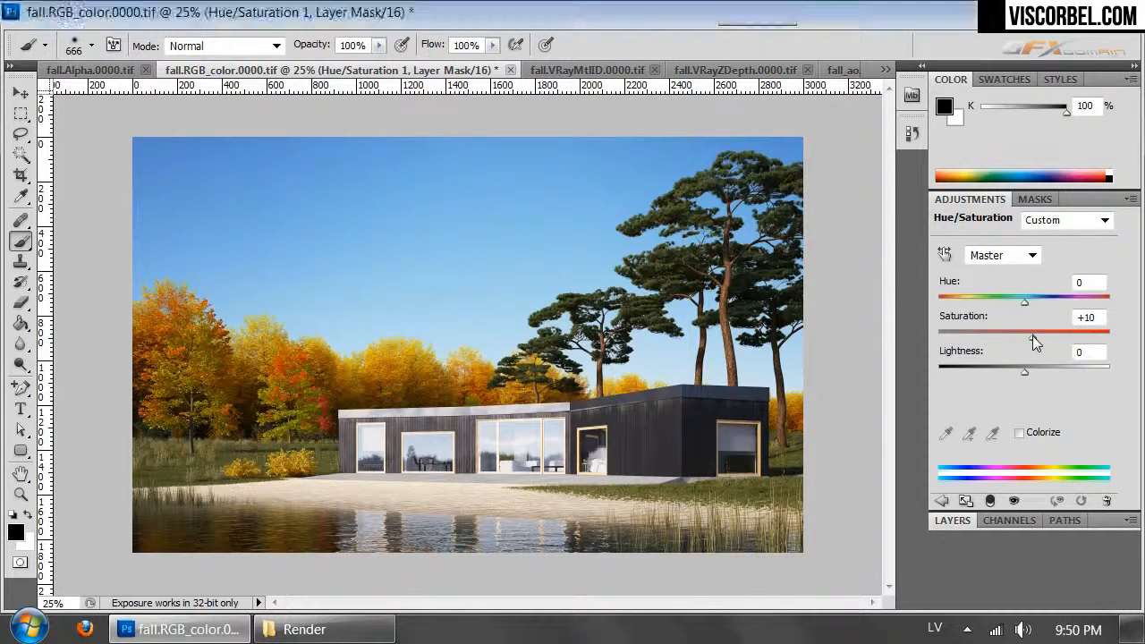
{"action": "left_click", "coordinate": [954, 520]}
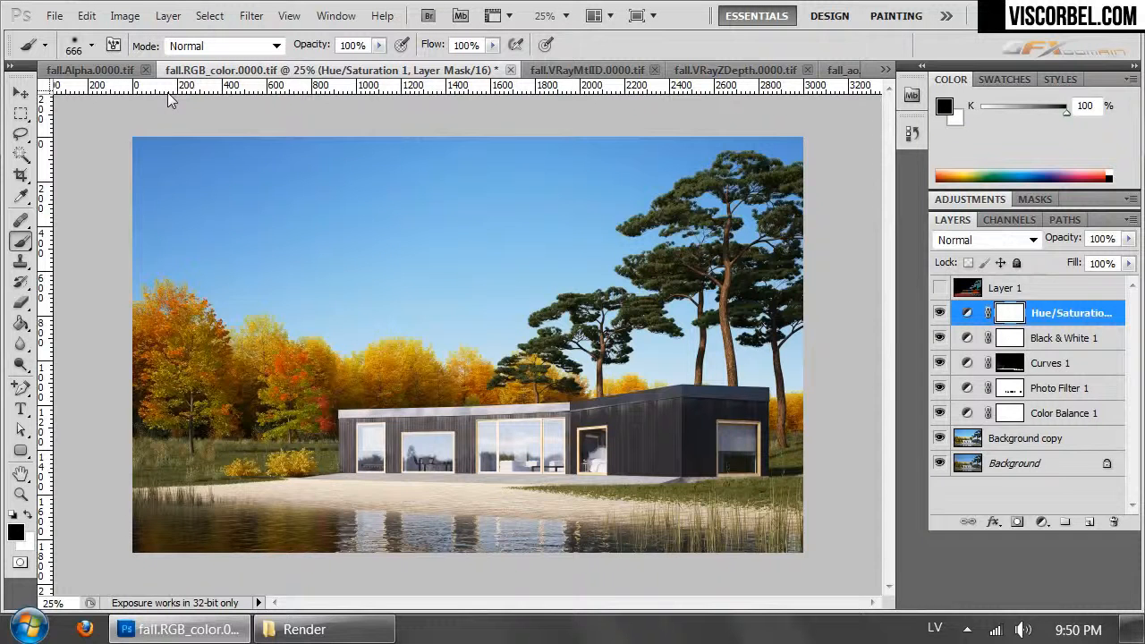
- Look through the open render pass documents and examine the ZDepth pass against the Alpha pass
{"action": "key", "text": "ctrl+Tab"}
{"action": "key", "text": "ctrl+Tab"}
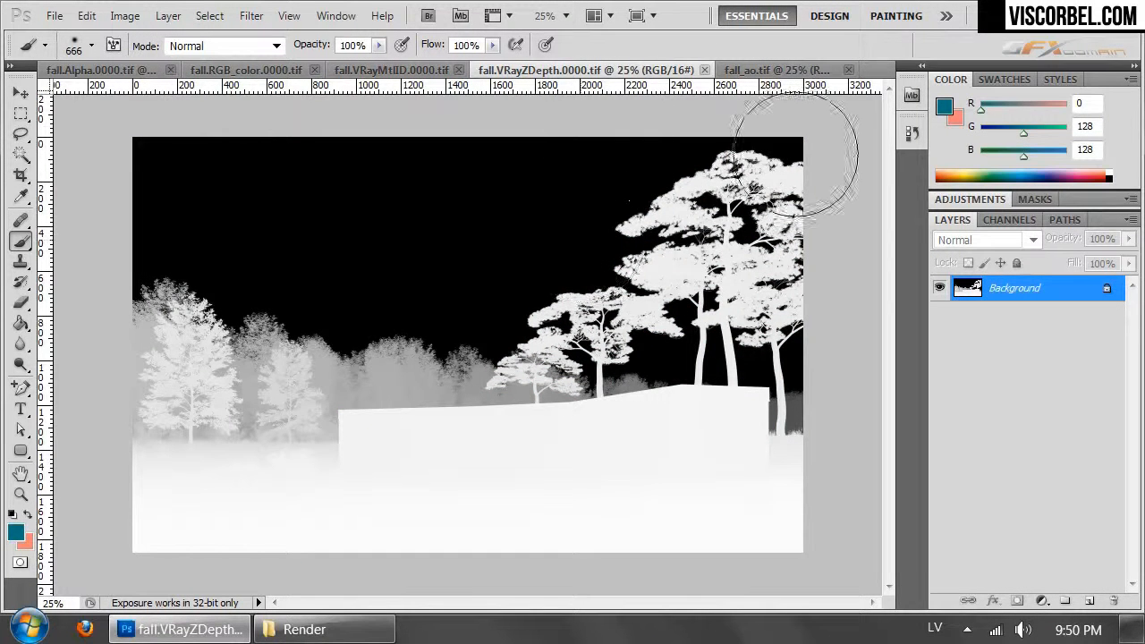
{"action": "key", "text": "ctrl+Tab"}
{"action": "key", "text": "ctrl+Tab"}
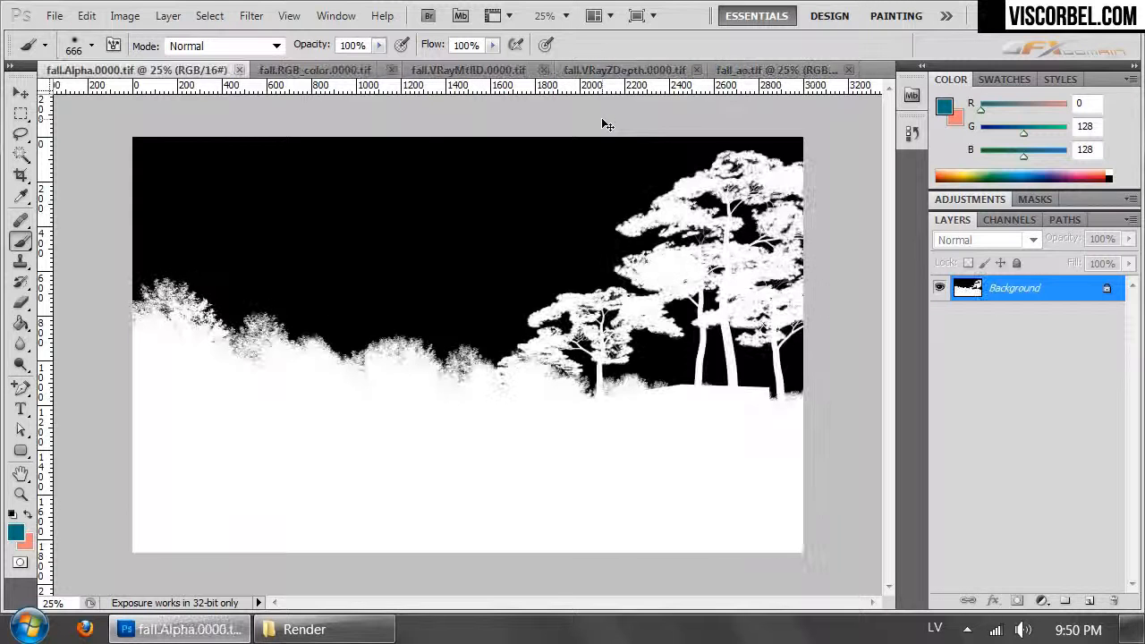
{"action": "key", "text": "ctrl+Tab"}
{"action": "key", "text": "ctrl+Tab"}
{"action": "key", "text": "ctrl+Tab"}
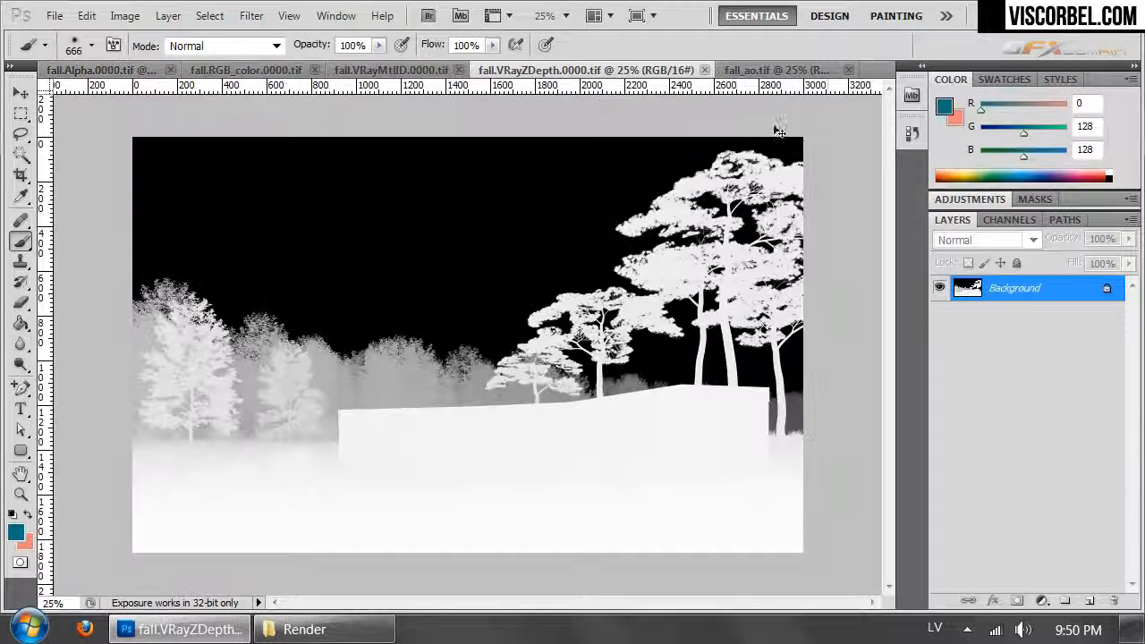
{"action": "left_click", "coordinate": [985, 222]}
{"action": "left_click", "coordinate": [947, 221]}
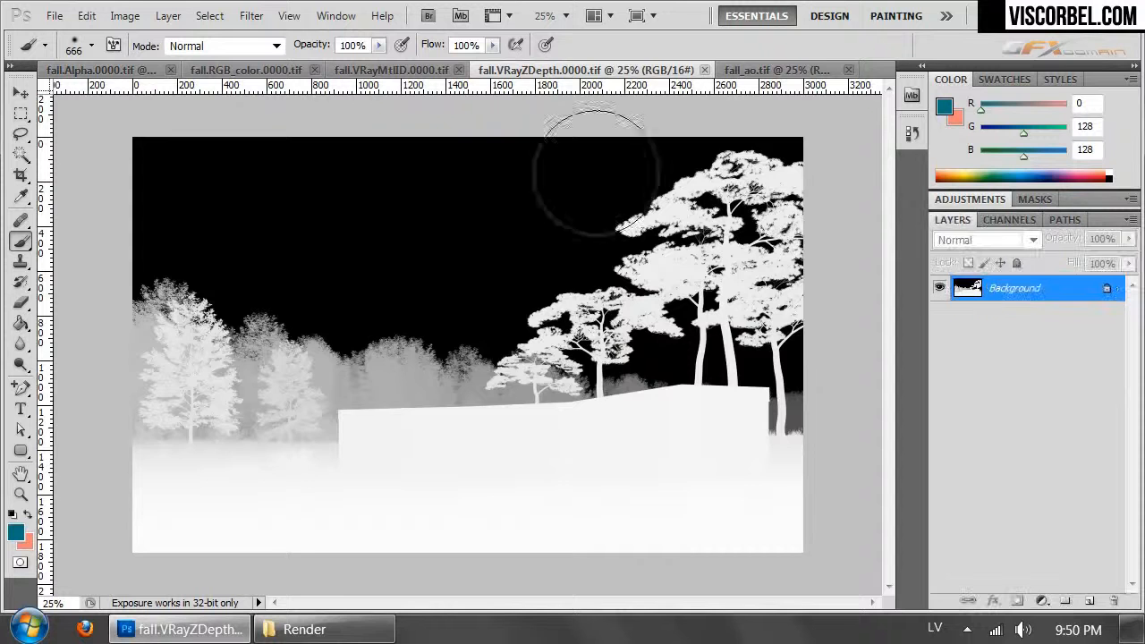
- Copy the entire Alpha pass image and return to the VRayZDepth document
{"action": "key", "text": "ctrl+Tab"}
{"action": "key", "text": "ctrl+Tab"}
{"action": "key", "text": "ctrl+a"}
{"action": "left_click", "coordinate": [656, 70]}
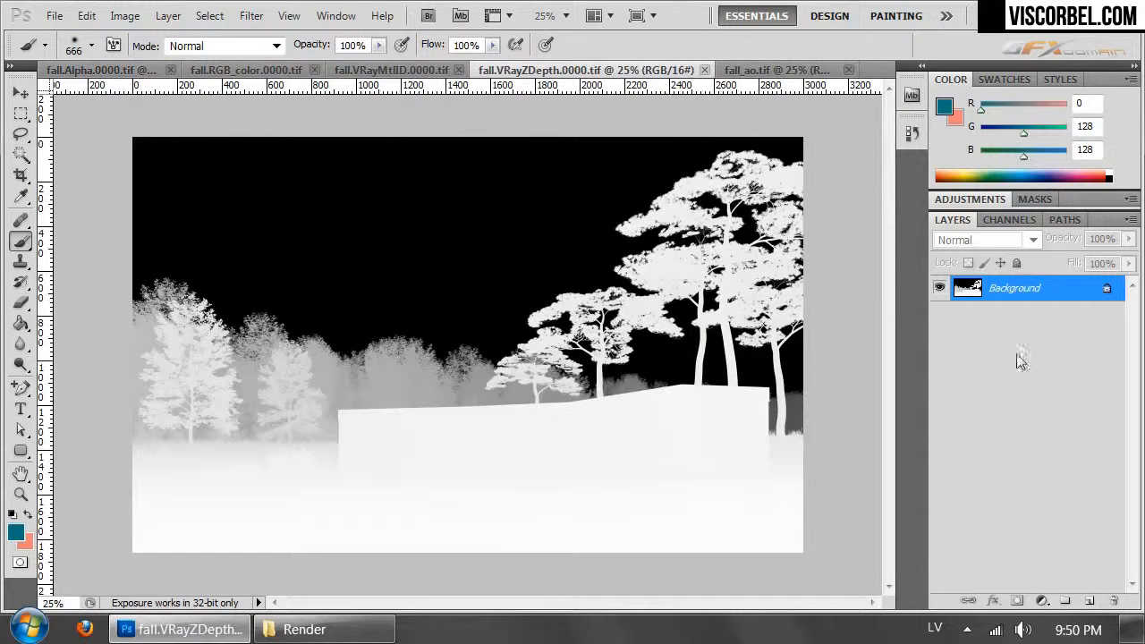
- Duplicate the ZDepth image onto a new layer, add a layer mask, and paste the copied alpha image into that mask
{"action": "key", "text": "ctrl+v"}
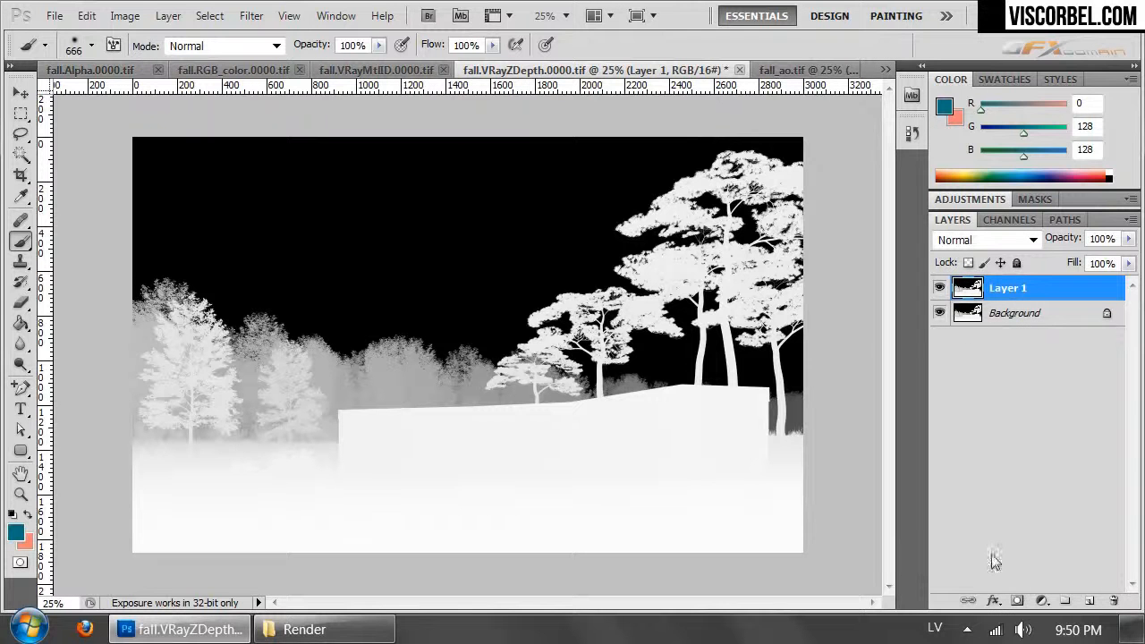
{"action": "left_click", "coordinate": [1019, 602]}
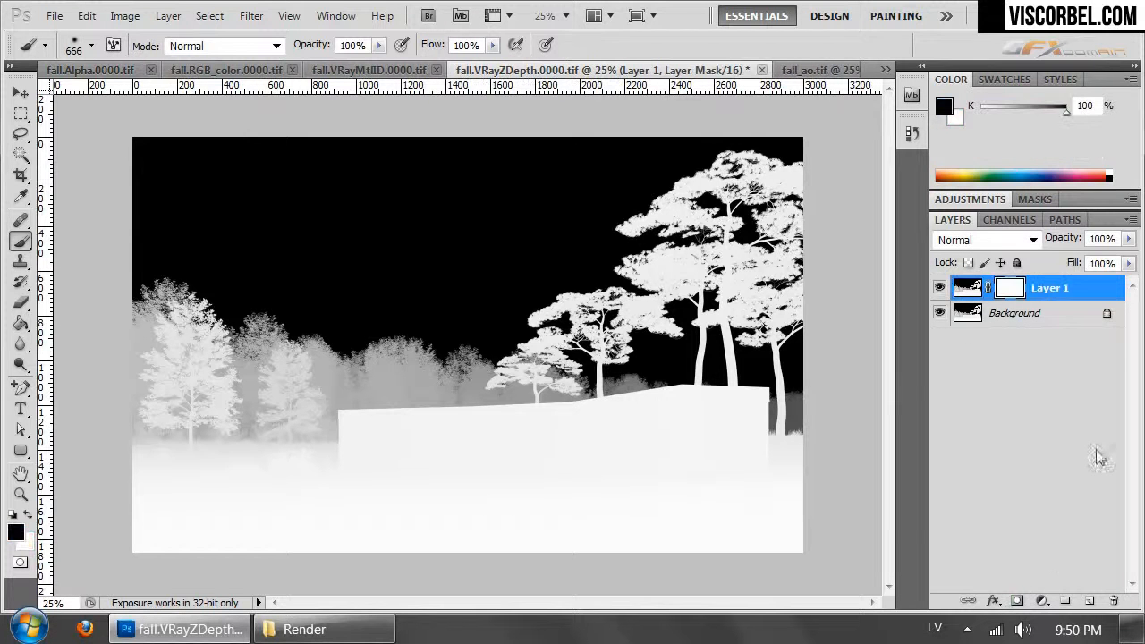
{"action": "left_click", "coordinate": [1007, 220]}
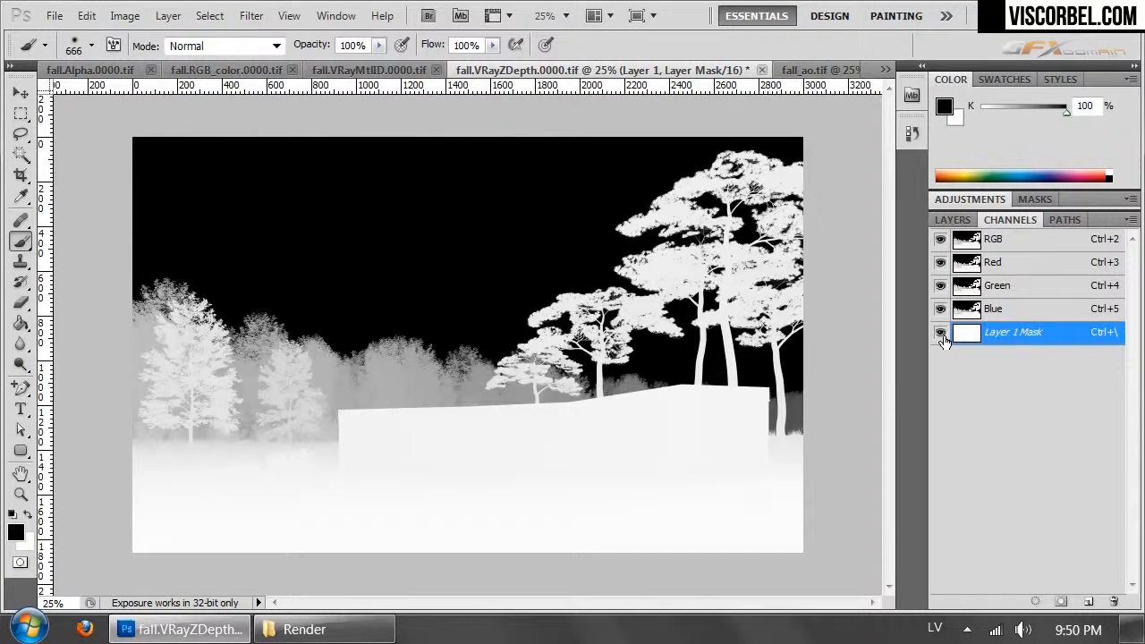
{"action": "key", "text": "ctrl+v"}
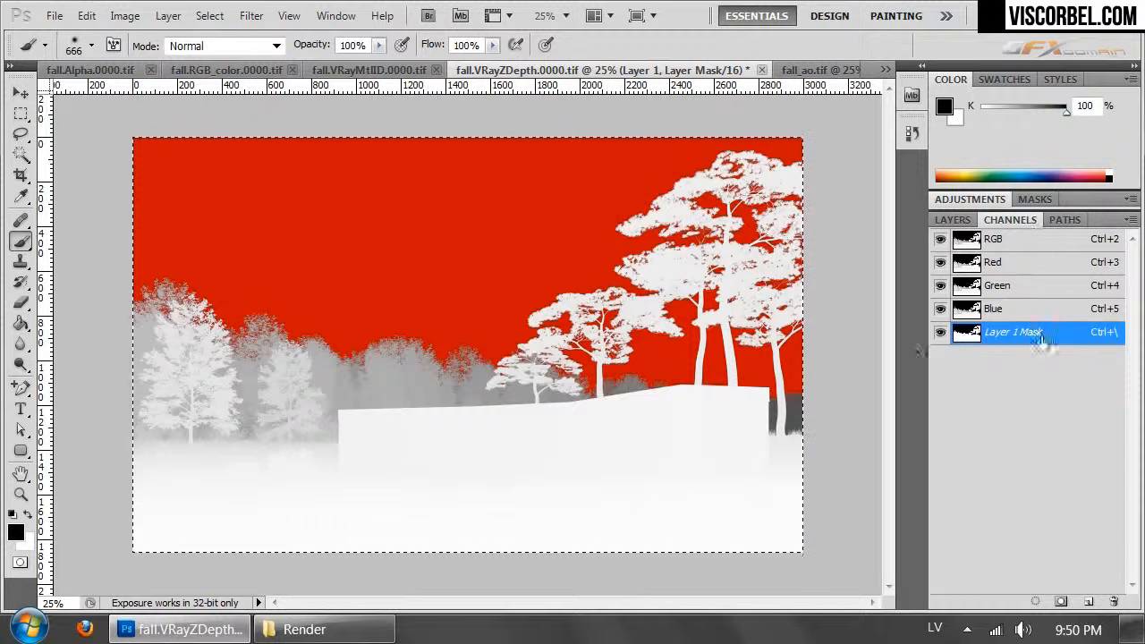
{"action": "left_click", "coordinate": [940, 333]}
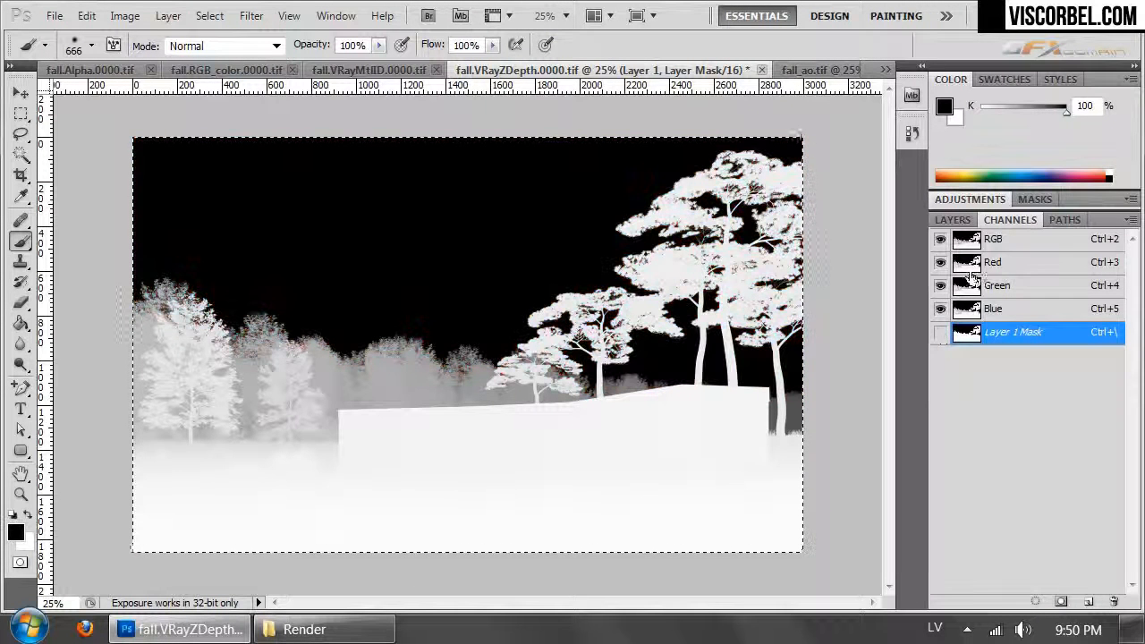
{"action": "left_click", "coordinate": [953, 220]}
- Turn the Background layer of the ZDepth document solid black by reducing its lightness to the minimum with Hue/Saturation
{"action": "left_click", "coordinate": [966, 315]}
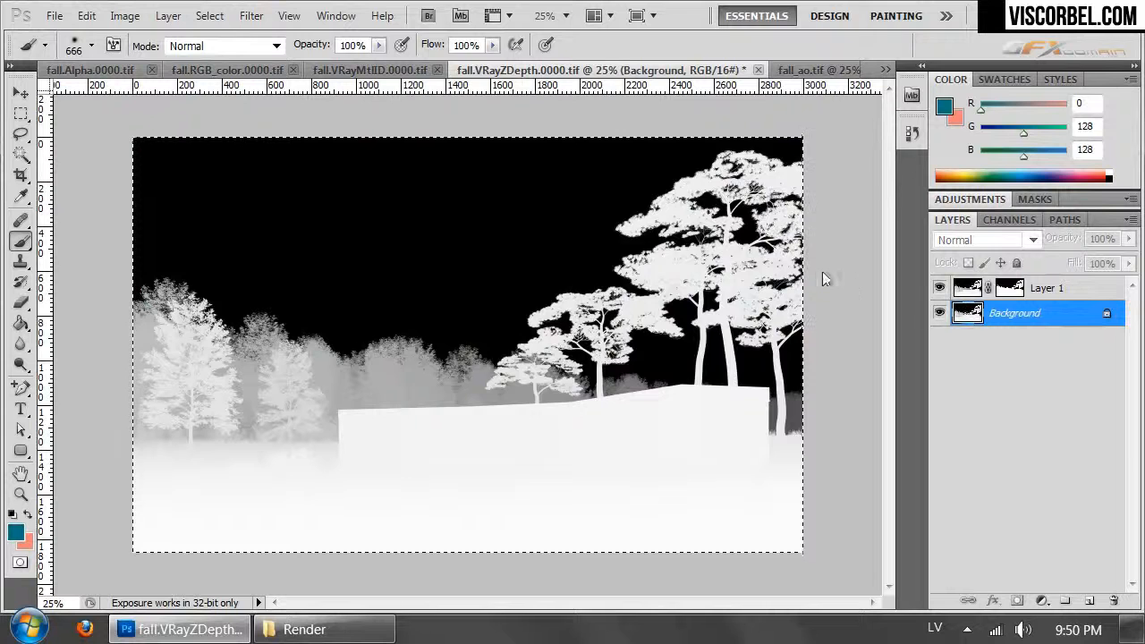
{"action": "key", "text": "ctrl+u"}
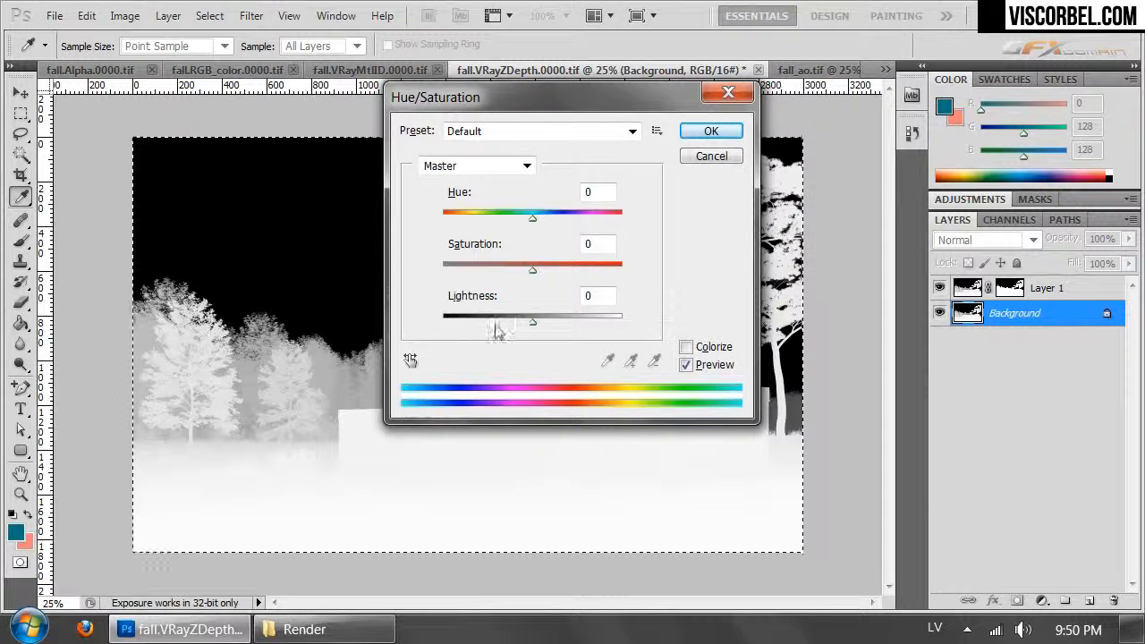
{"action": "left_click_drag", "start_coordinate": [497, 322], "coordinate": [320, 336]}
{"action": "left_click", "coordinate": [693, 132]}
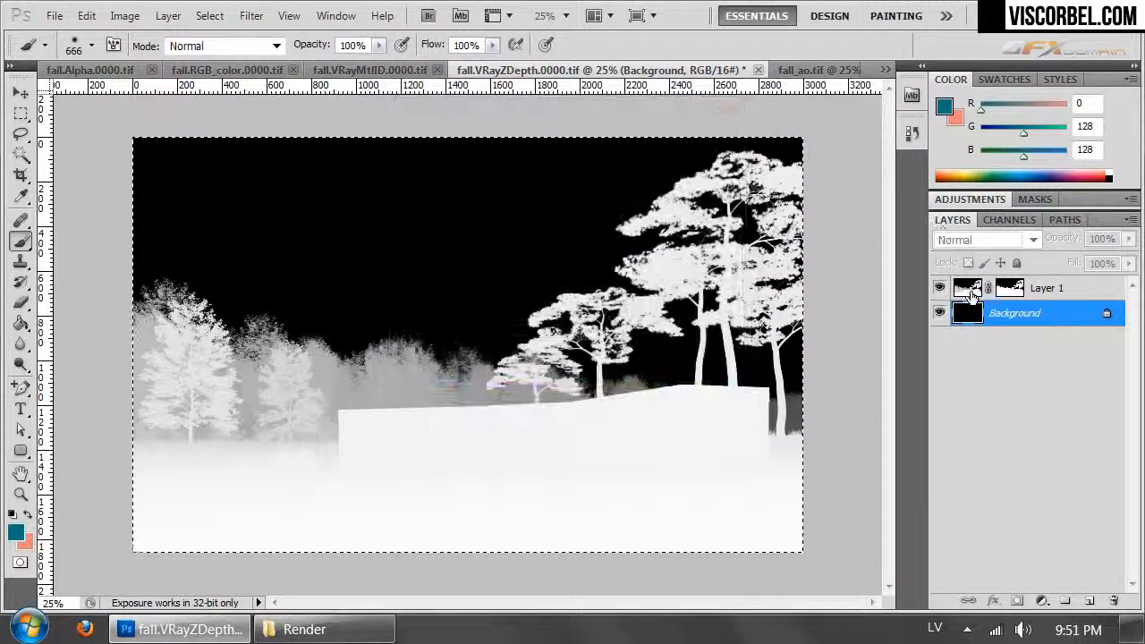
- Invert the depth image on Layer 1, leaving its mask as it is, and choose the Rectangular Marquee tool
{"action": "left_click", "coordinate": [968, 291]}
{"action": "key", "text": "ctrl+i"}
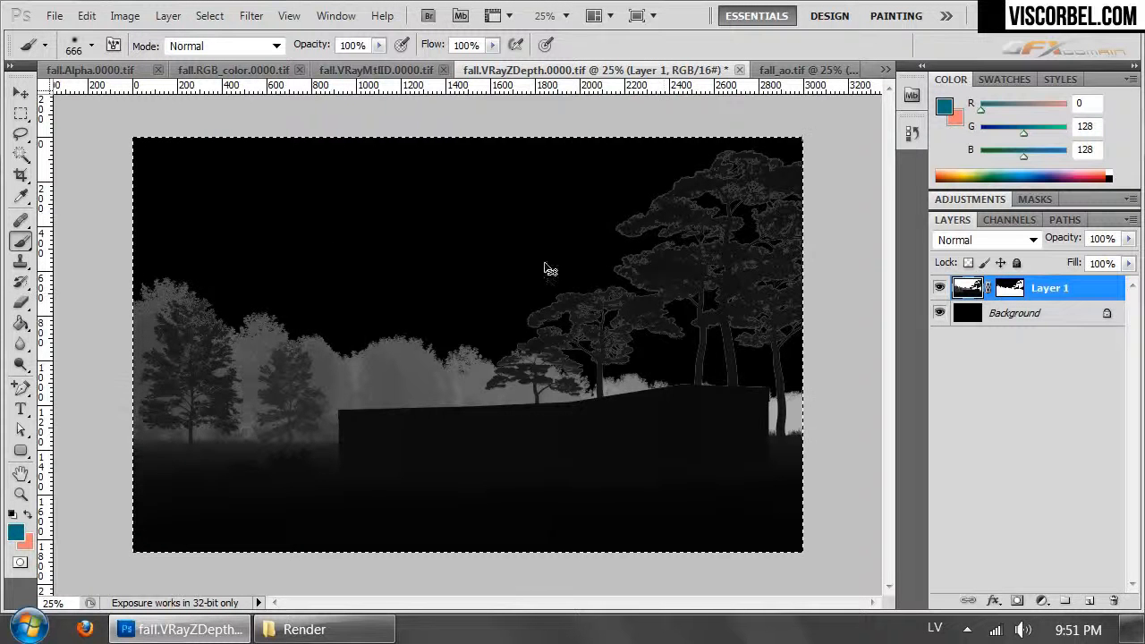
{"action": "left_click", "coordinate": [20, 114]}
- Brighten the distant trees on Layer 1 with Curves, raising the midtones and lifting input 169 to an output of about 233
{"action": "left_click", "coordinate": [124, 15]}
{"action": "mouse_move", "coordinate": [184, 69]}
{"action": "left_click", "coordinate": [466, 112]}
{"action": "left_click_drag", "start_coordinate": [750, 192], "coordinate": [982, 176]}
{"action": "left_click_drag", "start_coordinate": [961, 352], "coordinate": [1002, 275]}
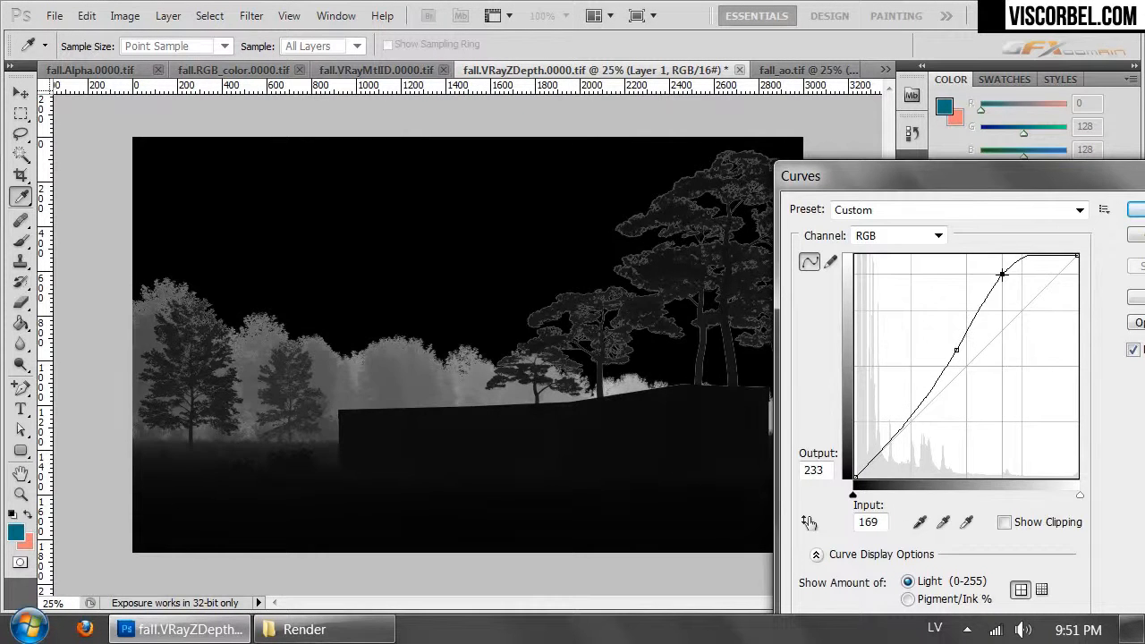
{"action": "left_click_drag", "start_coordinate": [877, 170], "coordinate": [672, 131]}
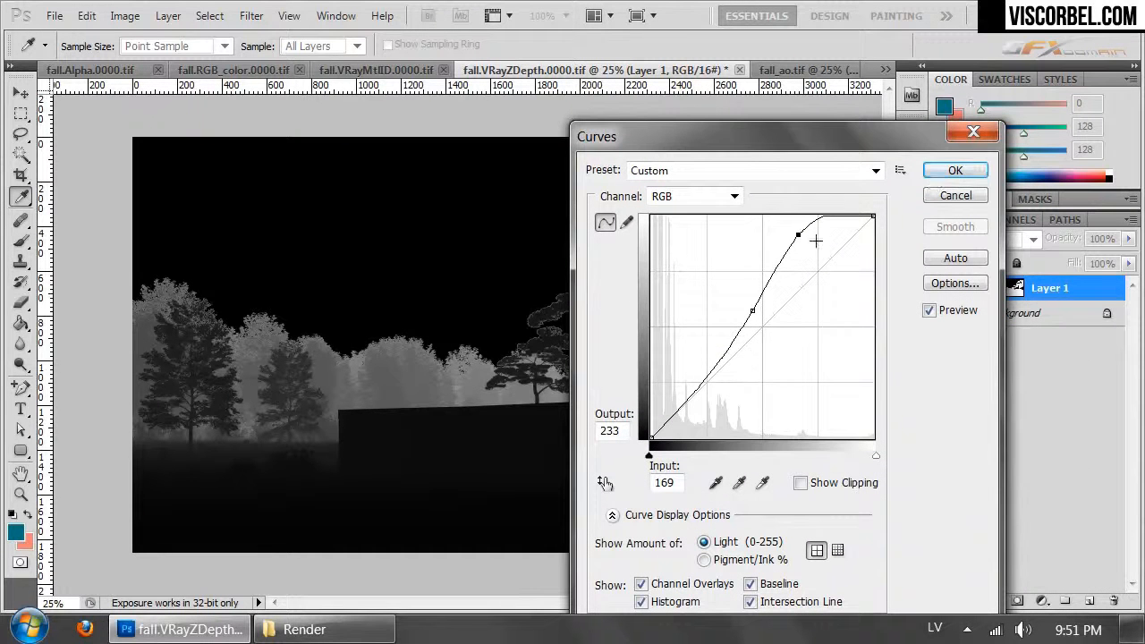
{"action": "left_click_drag", "start_coordinate": [794, 237], "coordinate": [801, 238]}
{"action": "left_click", "coordinate": [954, 171]}
- Copy the merged content of the whole ZDepth document and switch to the RGB_color document
{"action": "key", "text": "ctrl+a"}
{"action": "left_click", "coordinate": [86, 15]}
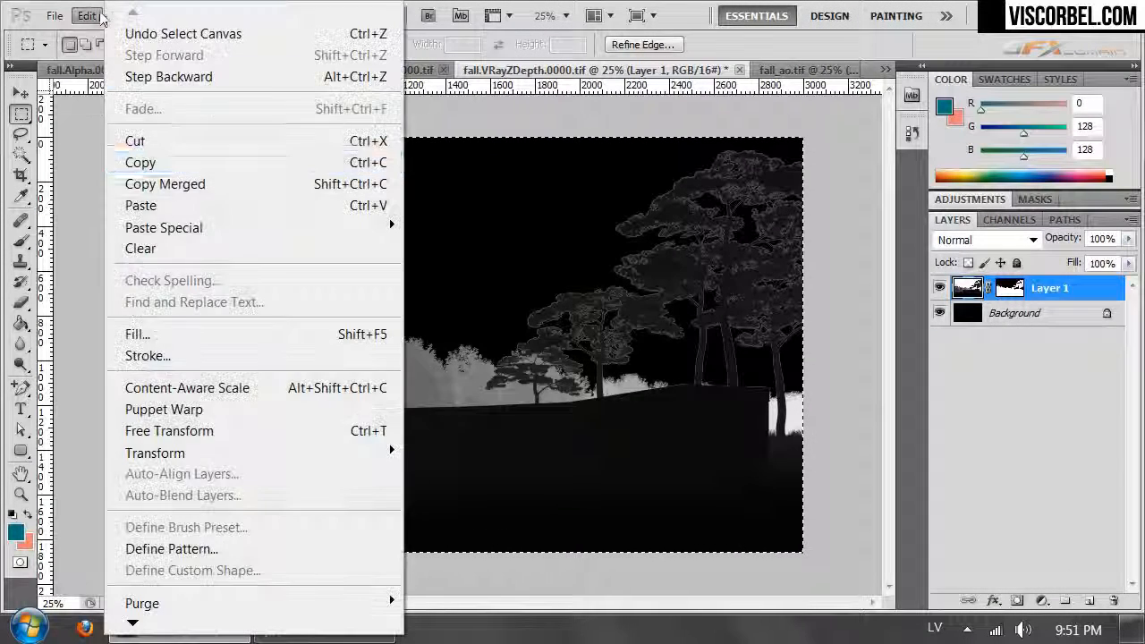
{"action": "left_click", "coordinate": [191, 195]}
{"action": "key", "text": "ctrl+Tab"}
{"action": "key", "text": "ctrl+Tab"}
{"action": "key", "text": "ctrl+Tab"}
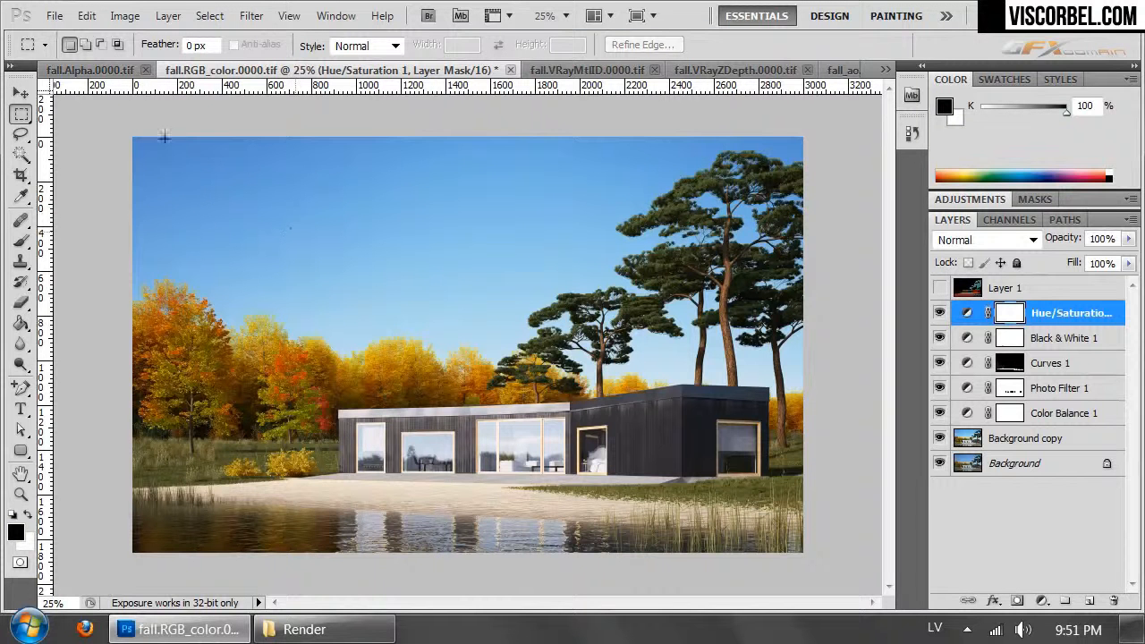
- Add a Hue/Saturation adjustment layer above Hue/Saturation 1, paste the copied depth image into its mask channel, and hide that channel's overlay
{"action": "left_click", "coordinate": [168, 16]}
{"action": "mouse_move", "coordinate": [337, 206]}
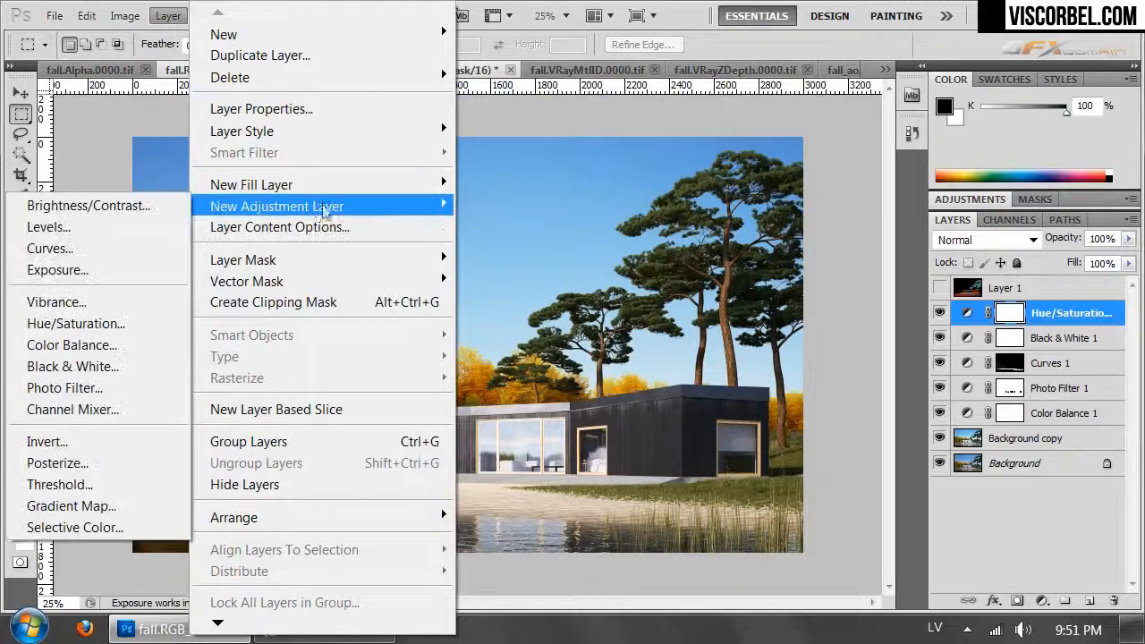
{"action": "left_click", "coordinate": [63, 322]}
{"action": "left_click", "coordinate": [1020, 262]}
{"action": "left_click", "coordinate": [1029, 206]}
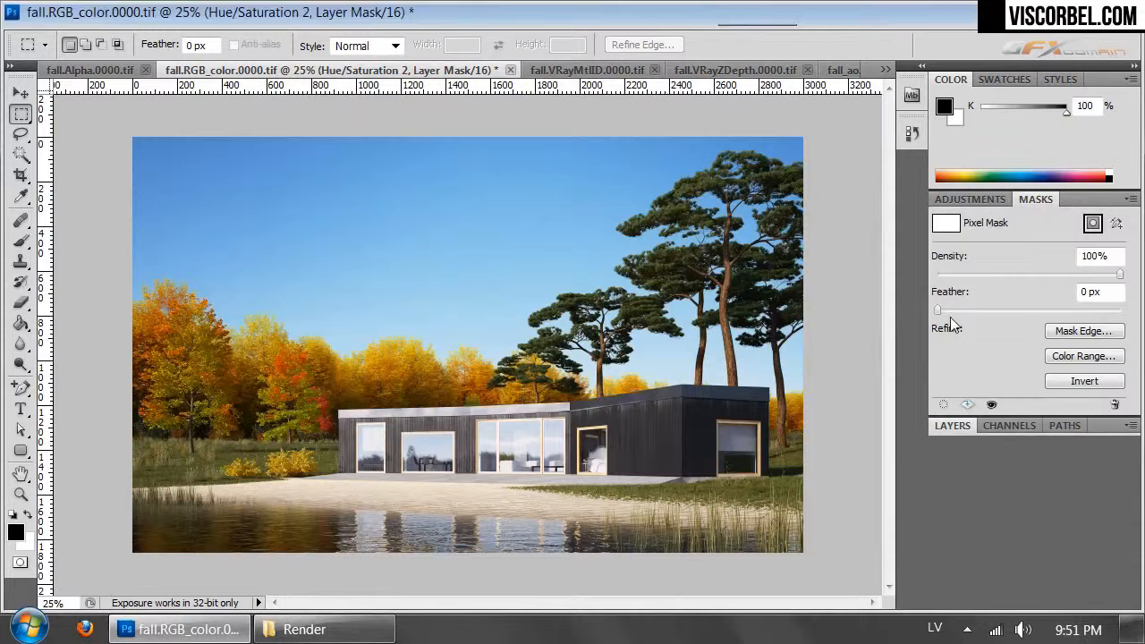
{"action": "left_click", "coordinate": [1005, 426]}
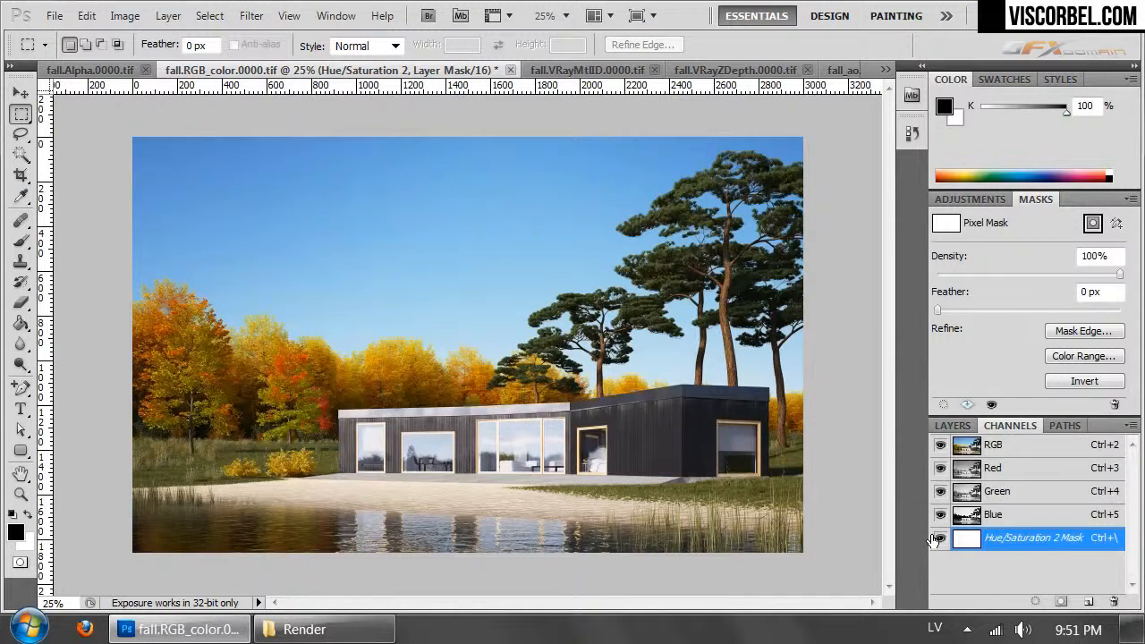
{"action": "key", "text": "ctrl+v"}
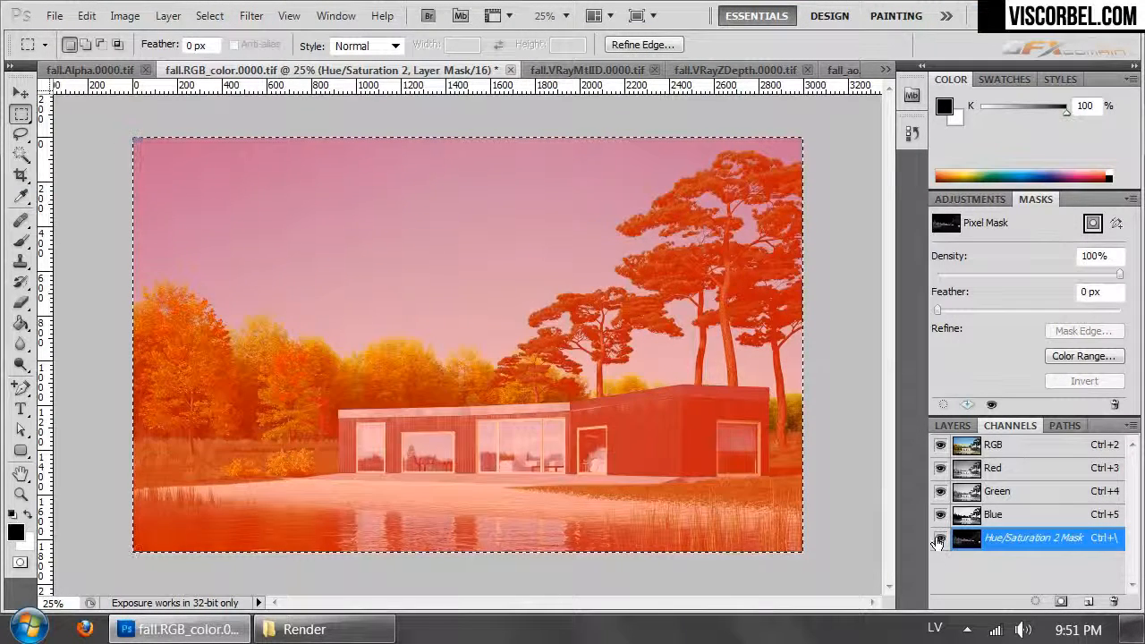
{"action": "left_click", "coordinate": [940, 538]}
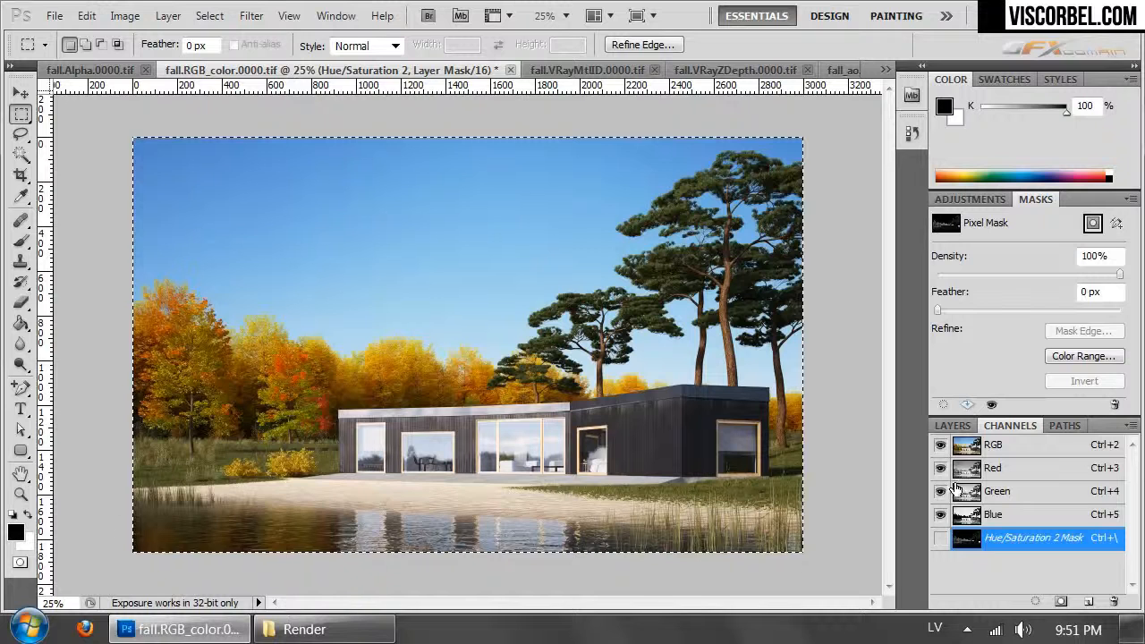
{"action": "left_click", "coordinate": [953, 426]}
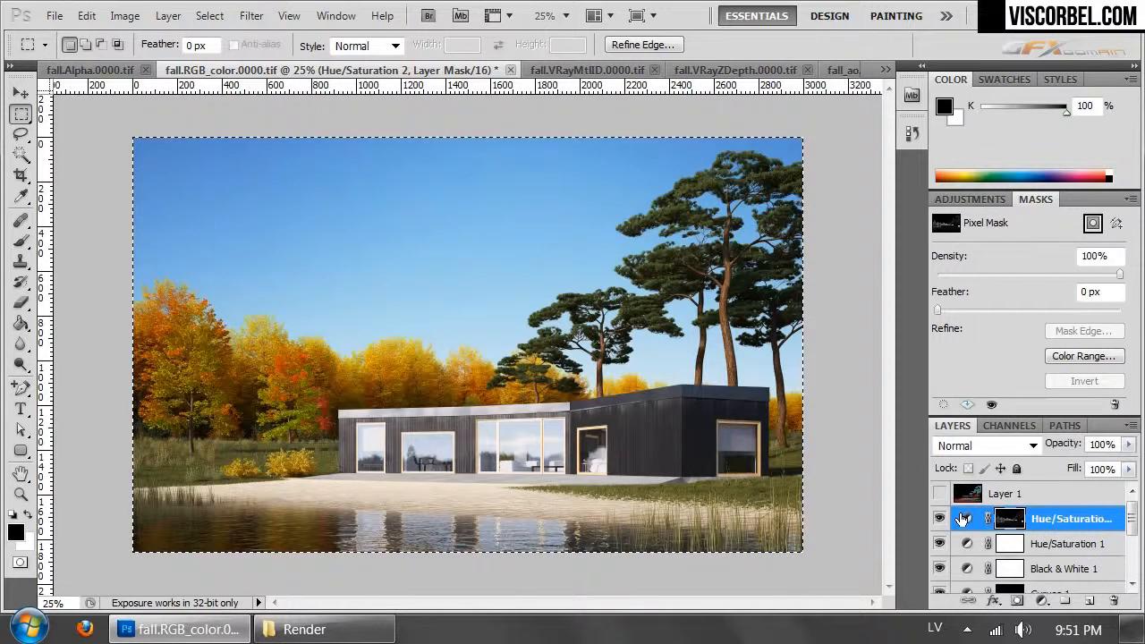
- Set the new depth-masked Hue/Saturation layer to saturation -17 and lightness +10, and deselect the image
{"action": "left_click", "coordinate": [971, 199]}
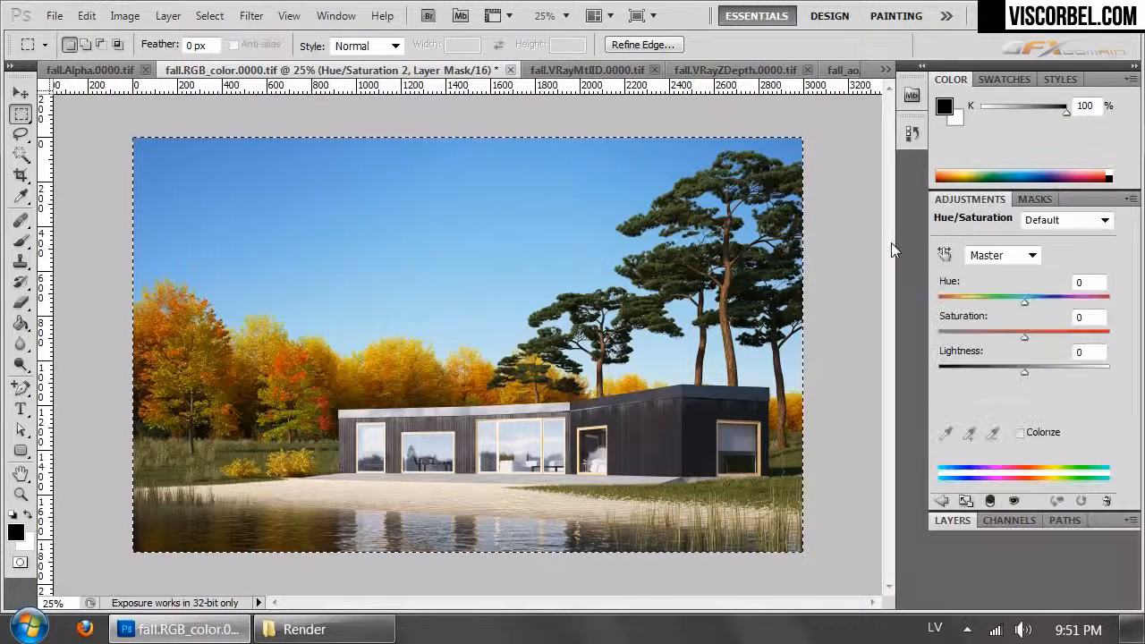
{"action": "left_click", "coordinate": [953, 519]}
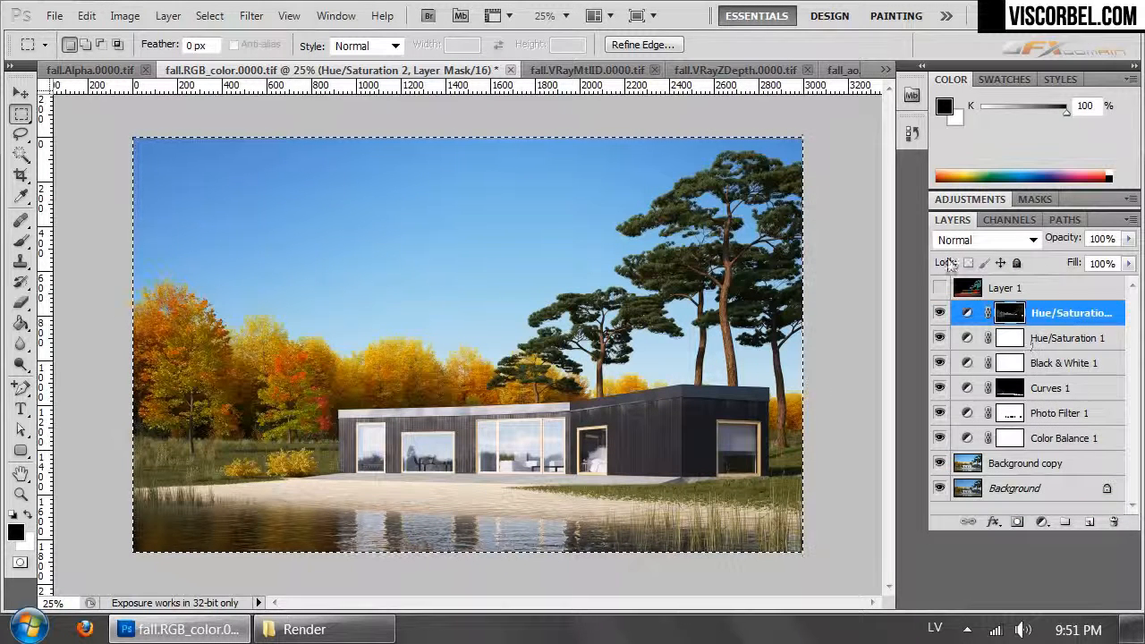
{"action": "left_click", "coordinate": [966, 200]}
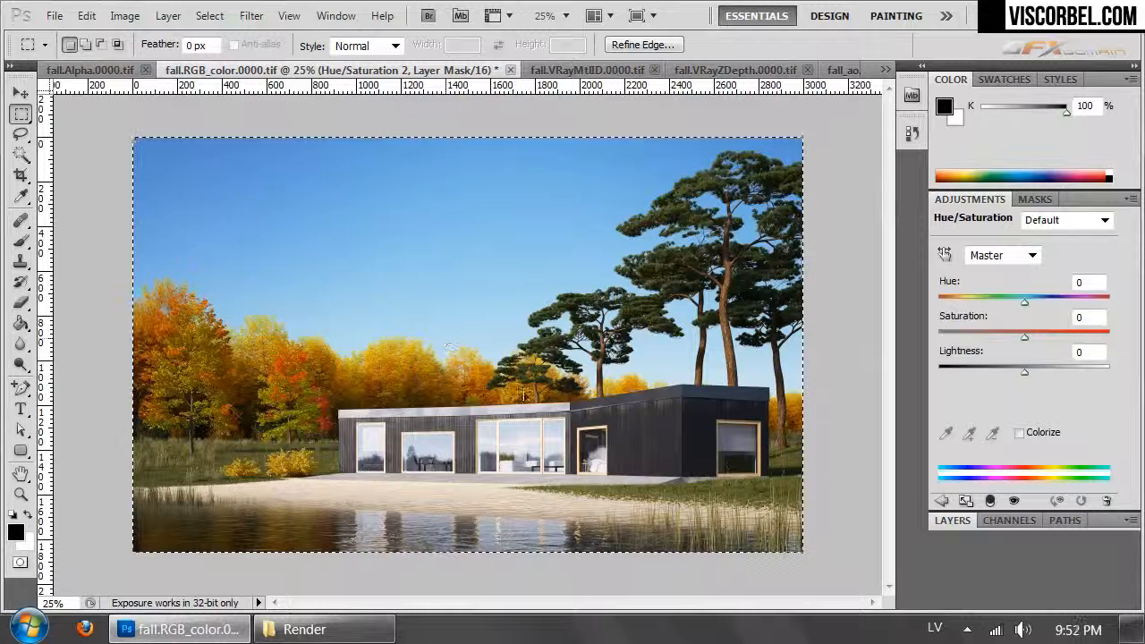
{"action": "mouse_move", "coordinate": [1033, 338]}
{"action": "left_mouse_down"}
{"action": "mouse_move", "coordinate": [957, 332]}
{"action": "mouse_move", "coordinate": [1016, 335]}
{"action": "left_mouse_up"}
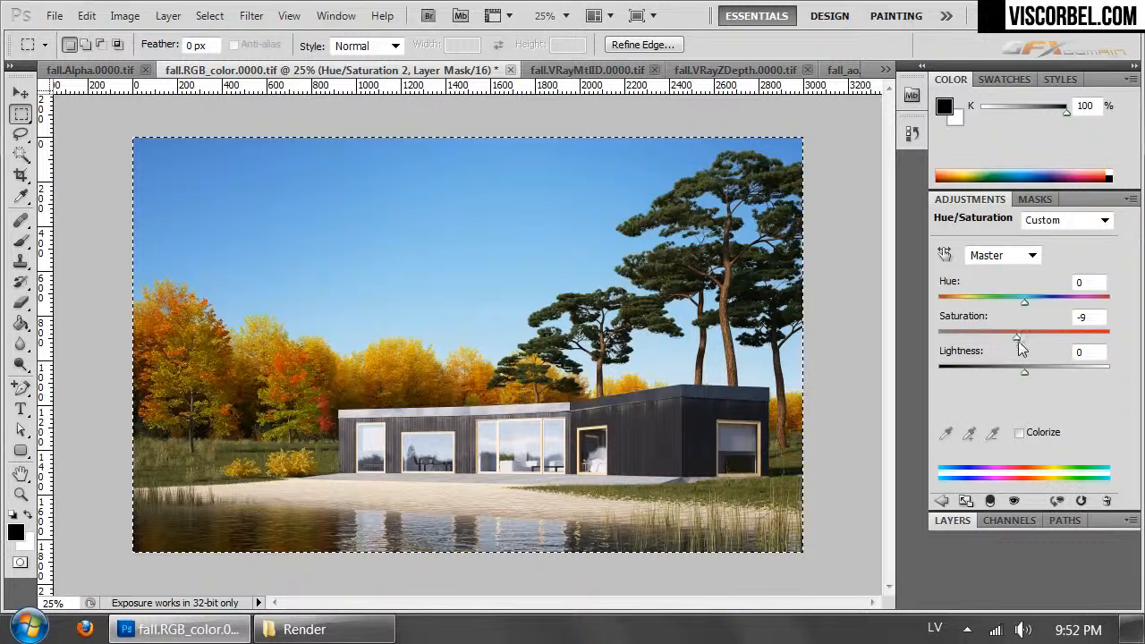
{"action": "left_click_drag", "start_coordinate": [1029, 374], "coordinate": [1009, 334]}
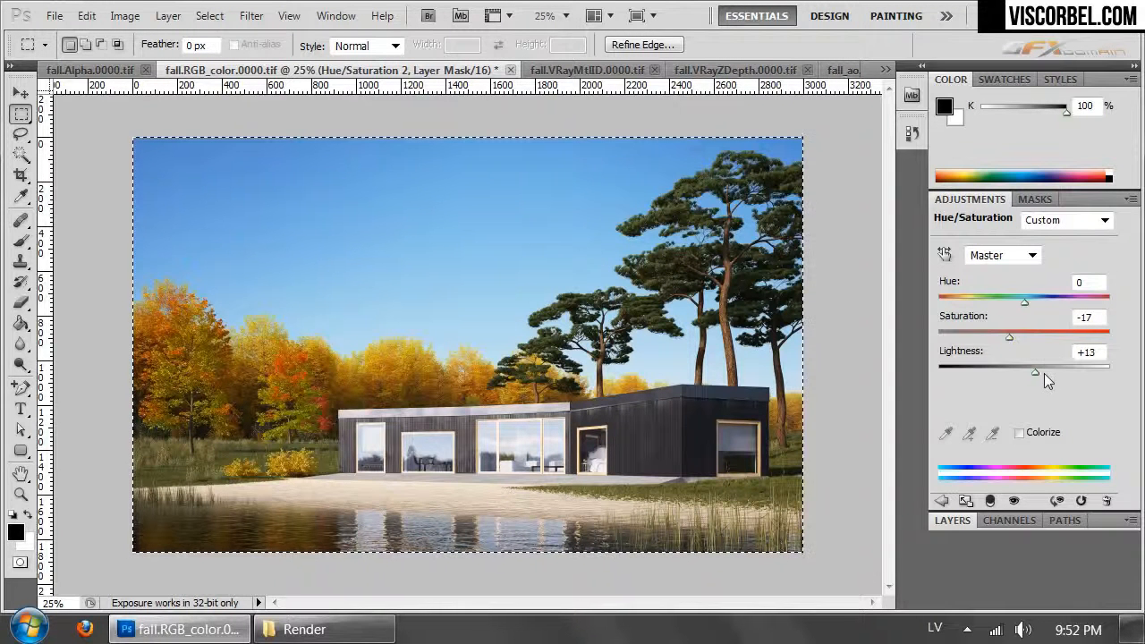
{"action": "left_click_drag", "start_coordinate": [1035, 372], "coordinate": [1033, 372]}
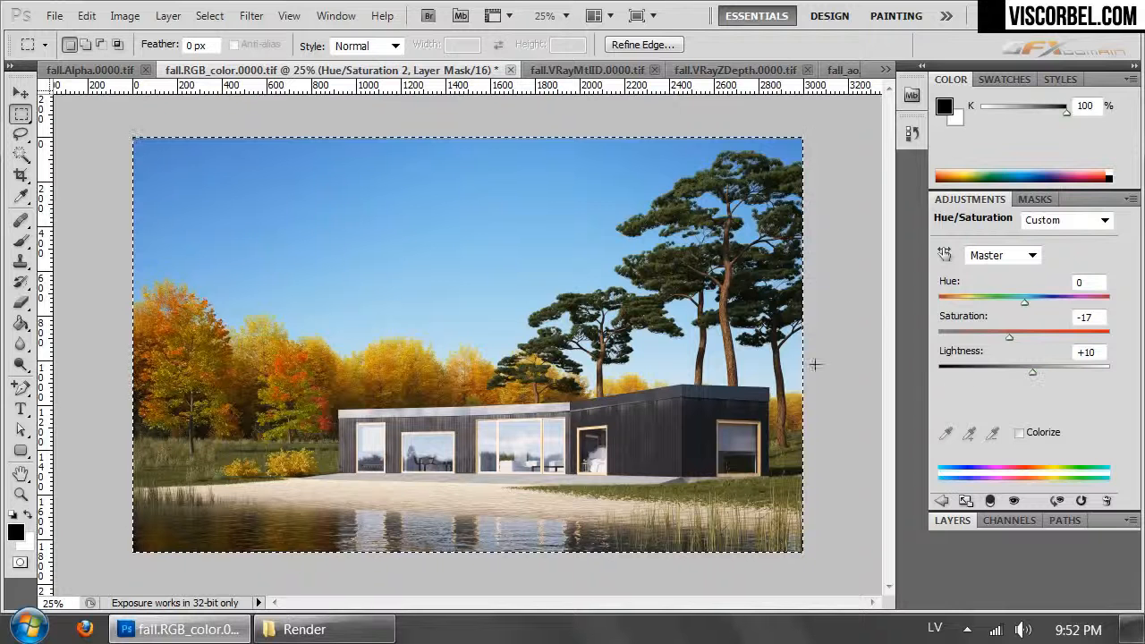
{"action": "left_click", "coordinate": [684, 133]}
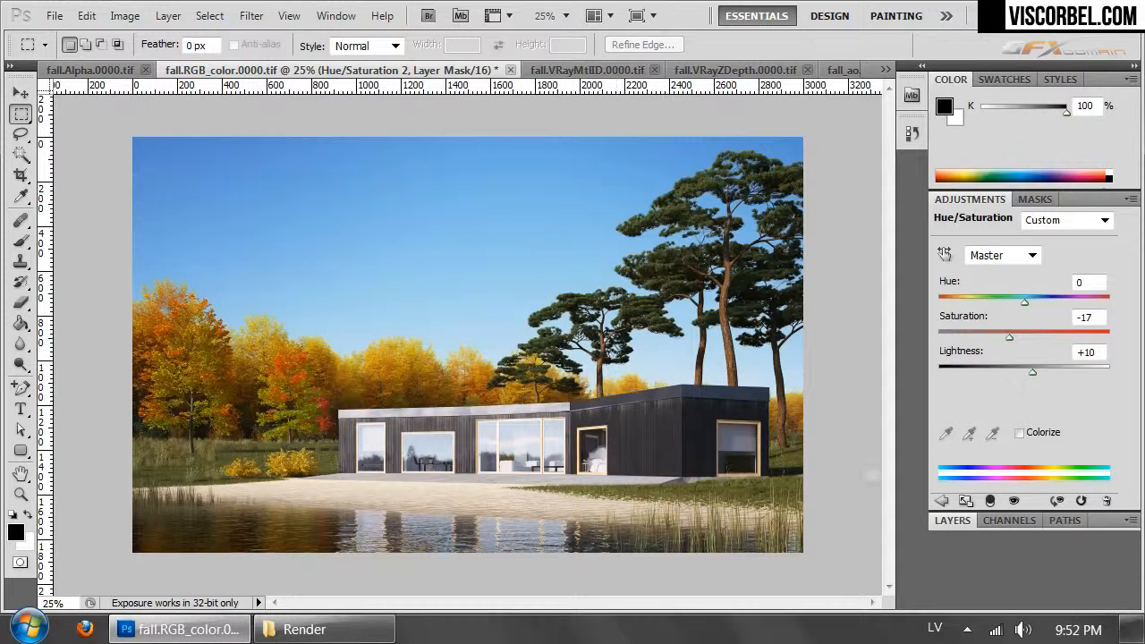
- Create a new layer above Hue/Saturation 2 and paint pure black (RGB 0, 0, 0) strokes around the image's edges with the Brush
{"action": "left_click", "coordinate": [953, 521]}
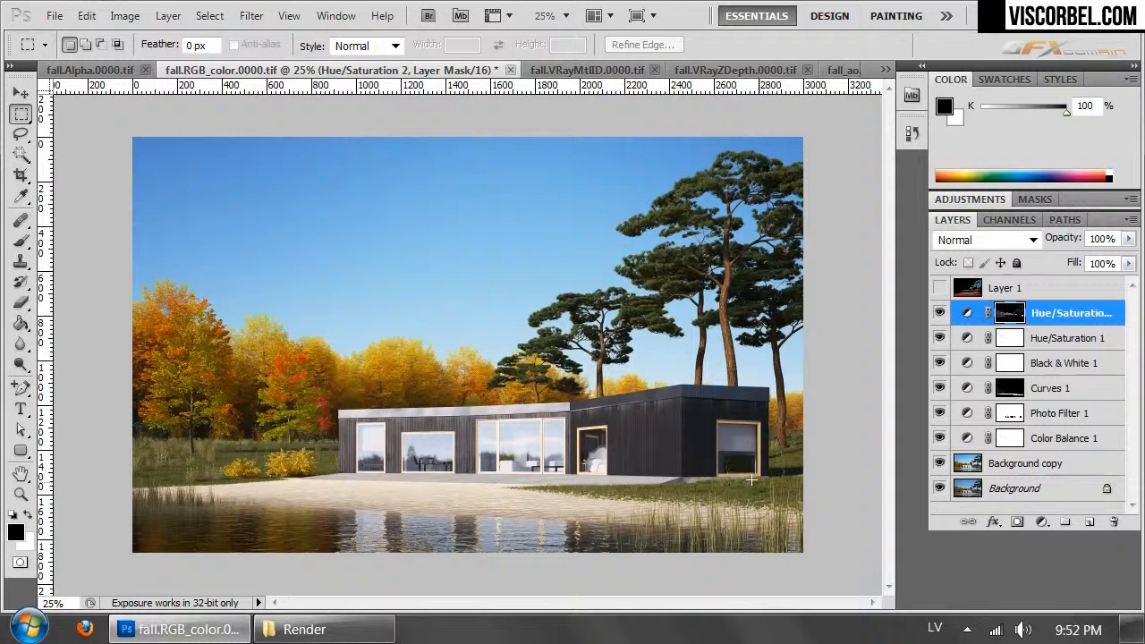
{"action": "left_click", "coordinate": [1088, 523]}
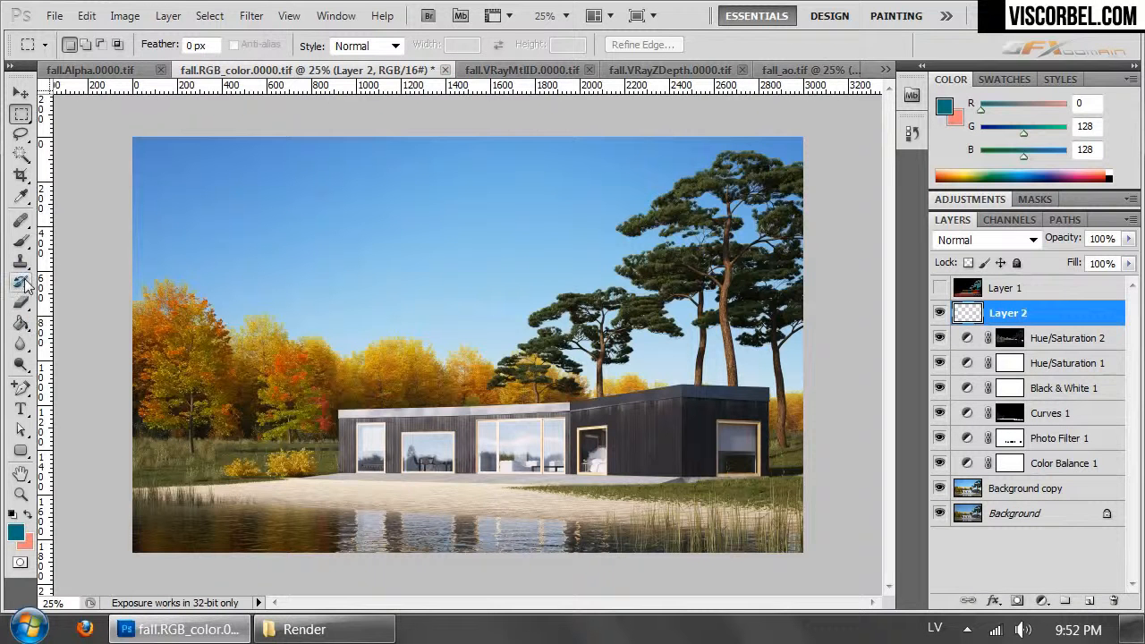
{"action": "left_click", "coordinate": [22, 242]}
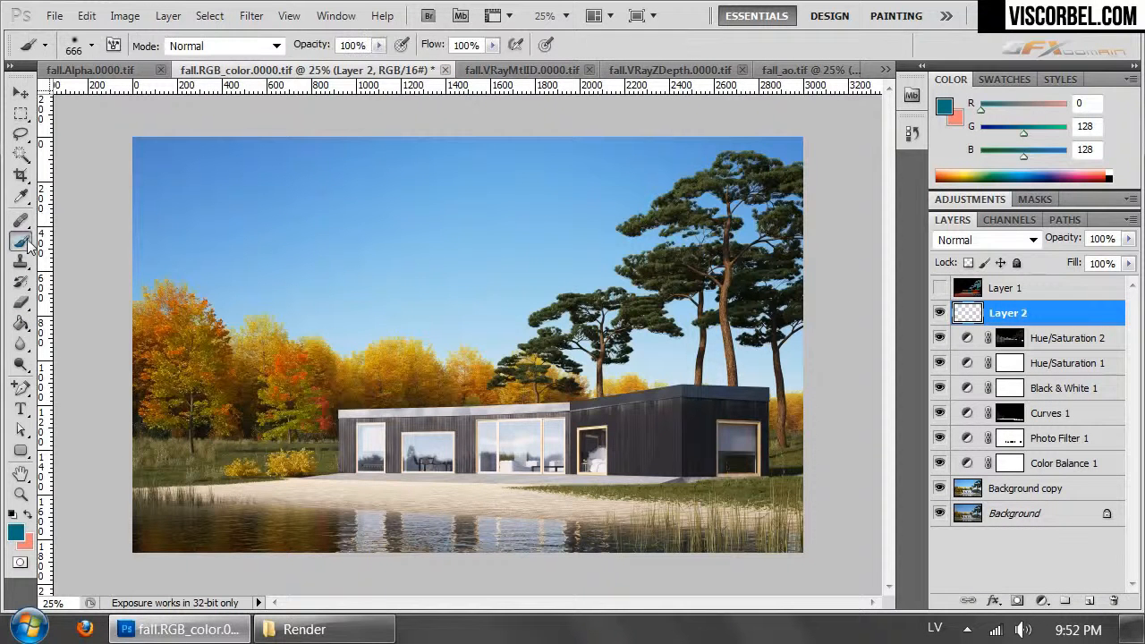
{"action": "left_click", "coordinate": [14, 537]}
{"action": "left_click_drag", "start_coordinate": [385, 403], "coordinate": [200, 544]}
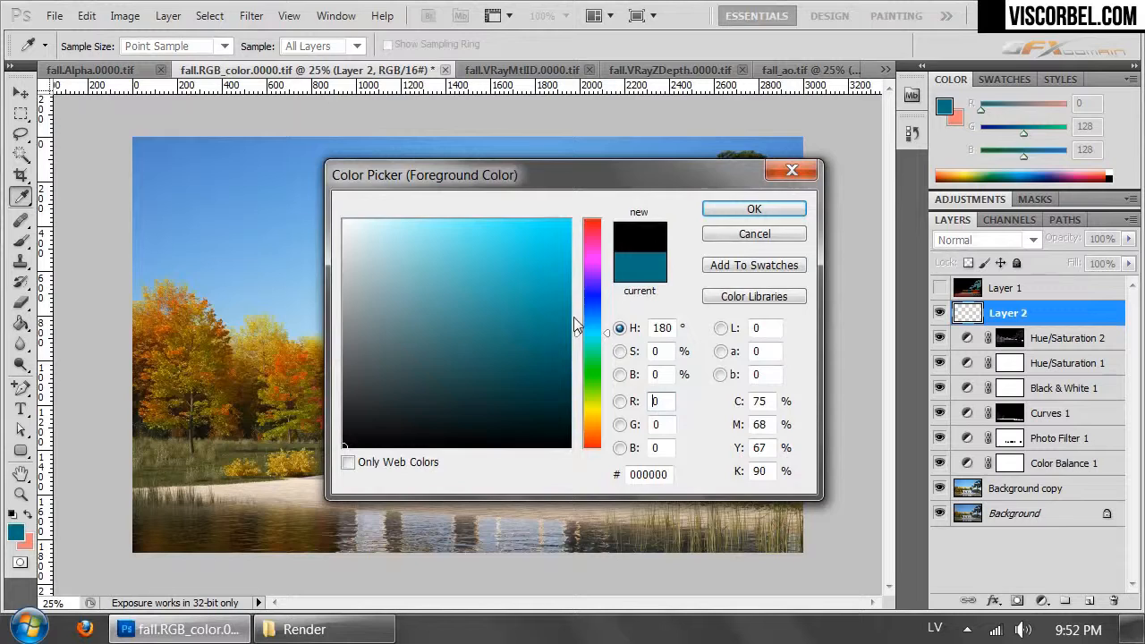
{"action": "left_click", "coordinate": [740, 213]}
{"action": "mouse_move", "coordinate": [864, 177]}
{"action": "left_mouse_down"}
{"action": "mouse_move", "coordinate": [786, 145]}
{"action": "mouse_move", "coordinate": [554, 94]}
{"action": "mouse_move", "coordinate": [384, 51]}
{"action": "left_mouse_up"}
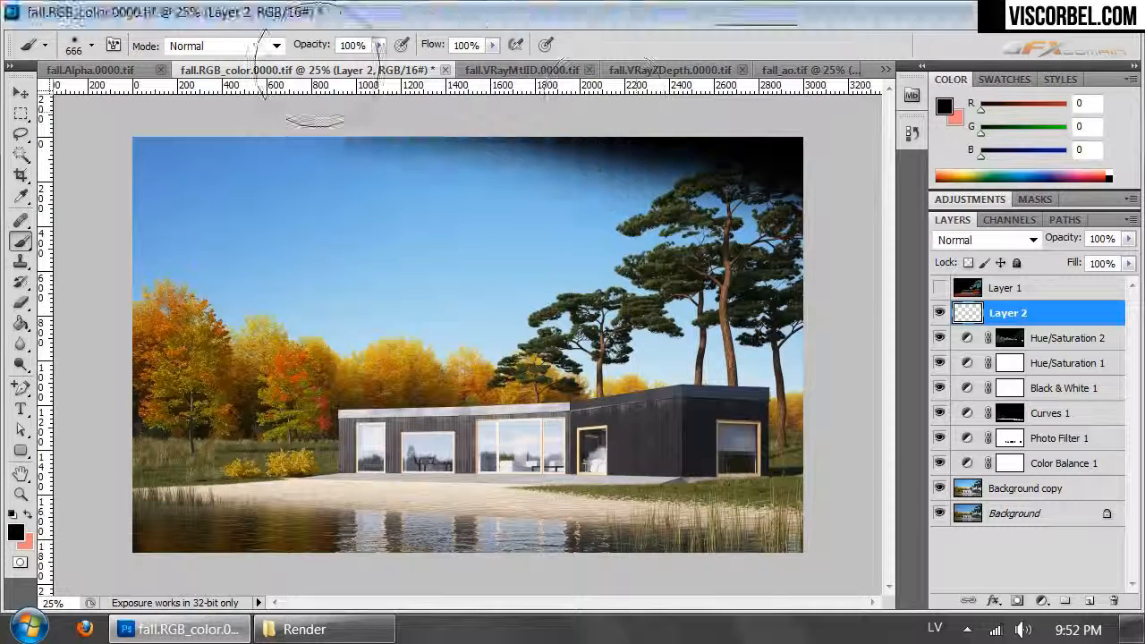
{"action": "mouse_move", "coordinate": [870, 497]}
{"action": "left_mouse_down"}
{"action": "mouse_move", "coordinate": [812, 539]}
{"action": "mouse_move", "coordinate": [577, 606]}
{"action": "mouse_move", "coordinate": [383, 629]}
{"action": "mouse_move", "coordinate": [94, 508]}
{"action": "left_mouse_up"}
{"action": "mouse_move", "coordinate": [113, 207]}
{"action": "left_mouse_down"}
{"action": "mouse_move", "coordinate": [246, 116]}
{"action": "mouse_move", "coordinate": [474, 102]}
{"action": "mouse_move", "coordinate": [102, 179]}
{"action": "mouse_move", "coordinate": [115, 153]}
{"action": "mouse_move", "coordinate": [376, 89]}
{"action": "mouse_move", "coordinate": [510, 94]}
{"action": "left_mouse_up"}
- Soften the painted black edges on Layer 2 with Gaussian Blur and lower the layer's opacity to 40%
{"action": "left_click", "coordinate": [251, 16]}
{"action": "mouse_move", "coordinate": [426, 222]}
{"action": "left_click", "coordinate": [169, 301]}
{"action": "left_click_drag", "start_coordinate": [618, 383], "coordinate": [622, 385]}
{"action": "mouse_move", "coordinate": [562, 106]}
{"action": "left_mouse_down"}
{"action": "mouse_move", "coordinate": [944, 171]}
{"action": "mouse_move", "coordinate": [1055, 232]}
{"action": "mouse_move", "coordinate": [889, 106]}
{"action": "mouse_move", "coordinate": [1020, 230]}
{"action": "mouse_move", "coordinate": [721, 119]}
{"action": "left_mouse_up"}
{"action": "left_click", "coordinate": [836, 155]}
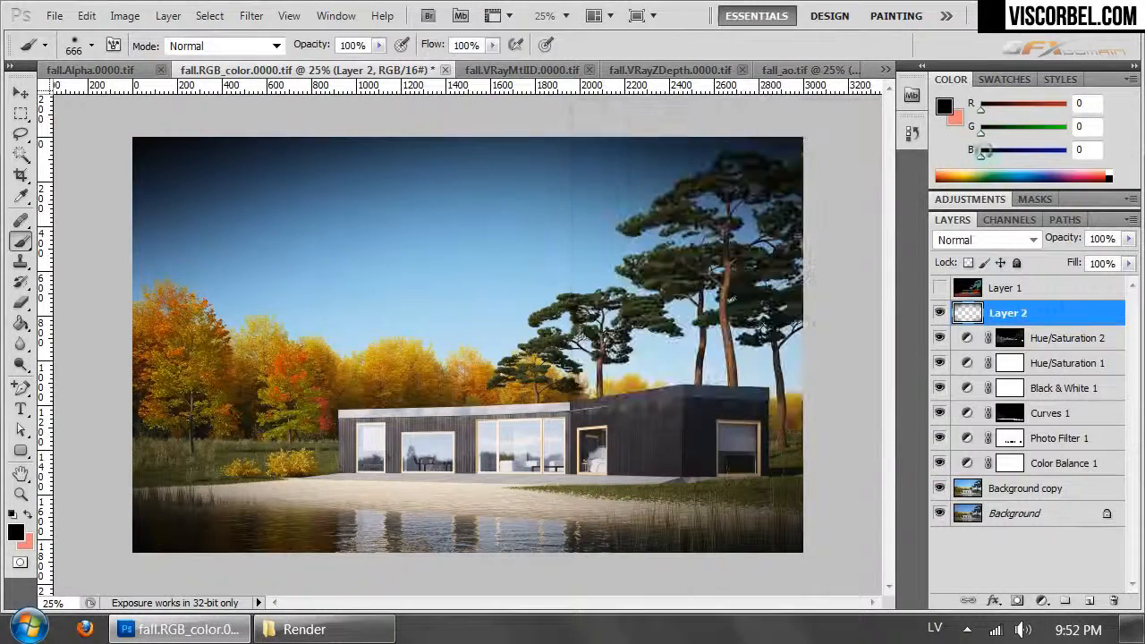
{"action": "left_click", "coordinate": [1129, 240]}
{"action": "left_click_drag", "start_coordinate": [1103, 258], "coordinate": [1081, 259]}
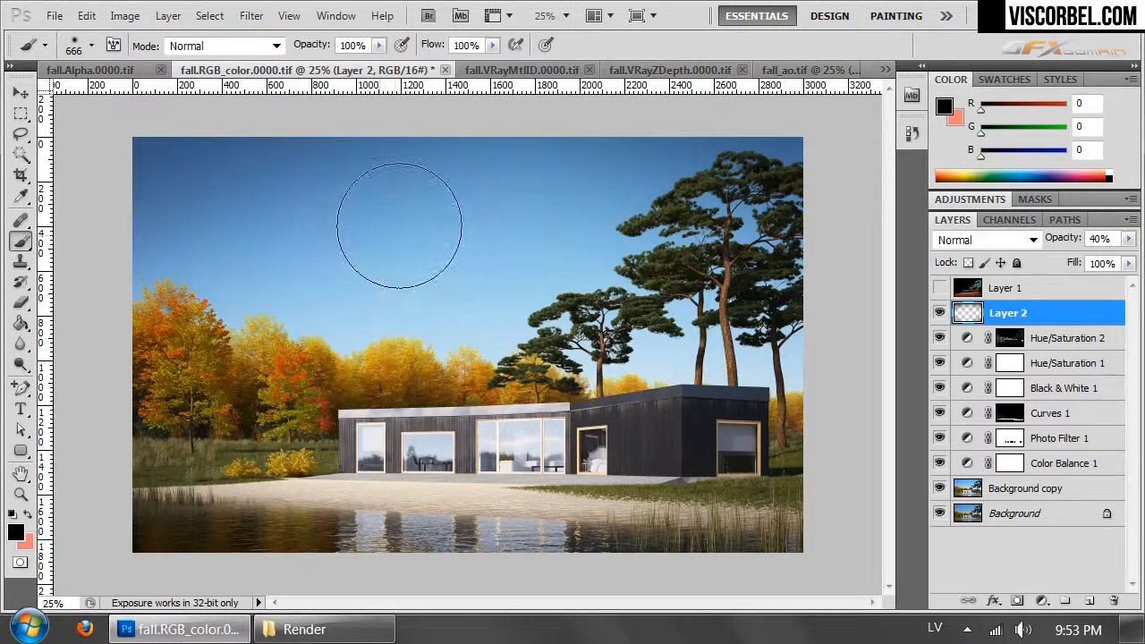
- Copy the merged content of the whole image and paste it as a new layer above Layer 2
{"action": "key", "text": "ctrl+a"}
{"action": "left_click", "coordinate": [87, 16]}
{"action": "left_click", "coordinate": [135, 189]}
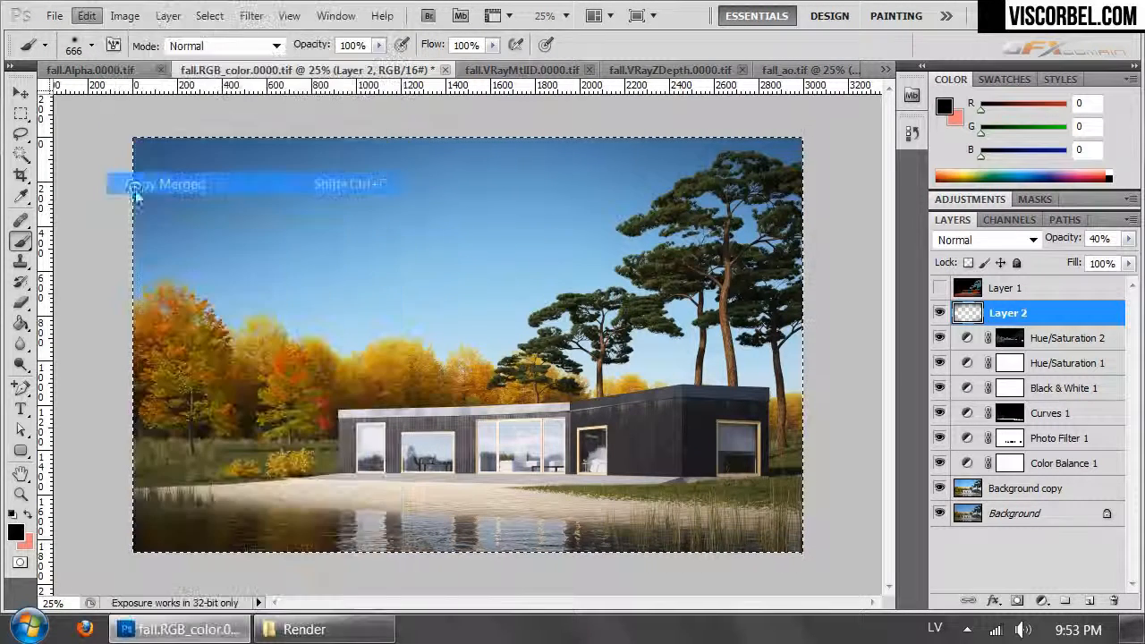
{"action": "key", "text": "ctrl+v"}
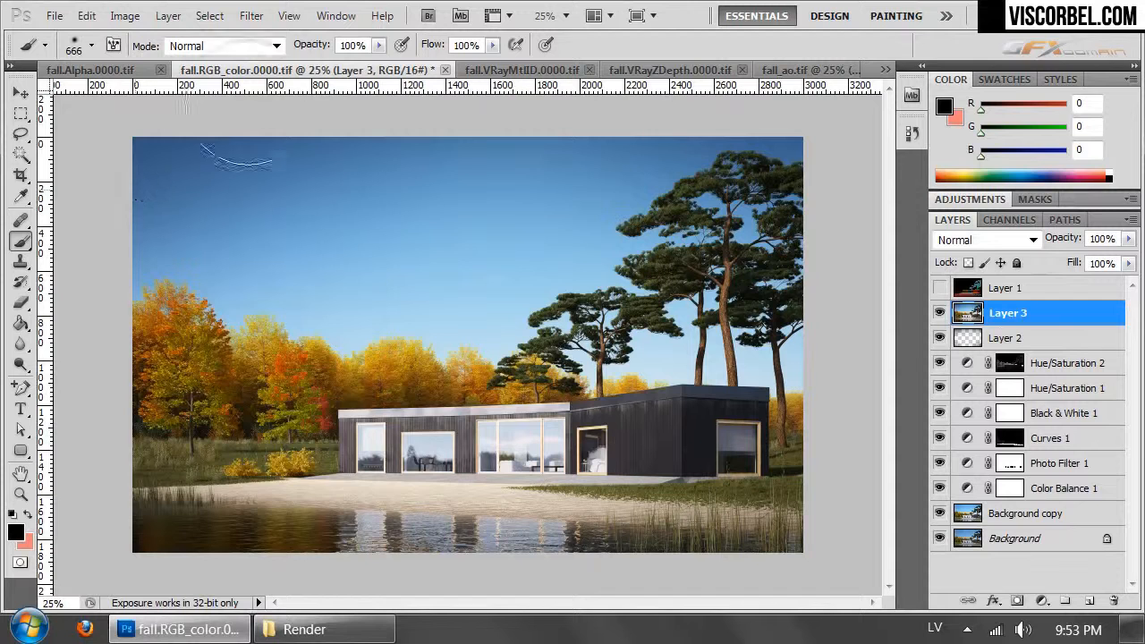
- Apply a High Pass filter with a 0.6-pixel radius to Layer 3 and set its blend mode to Hard Light
{"action": "left_click", "coordinate": [251, 16]}
{"action": "mouse_move", "coordinate": [411, 459]}
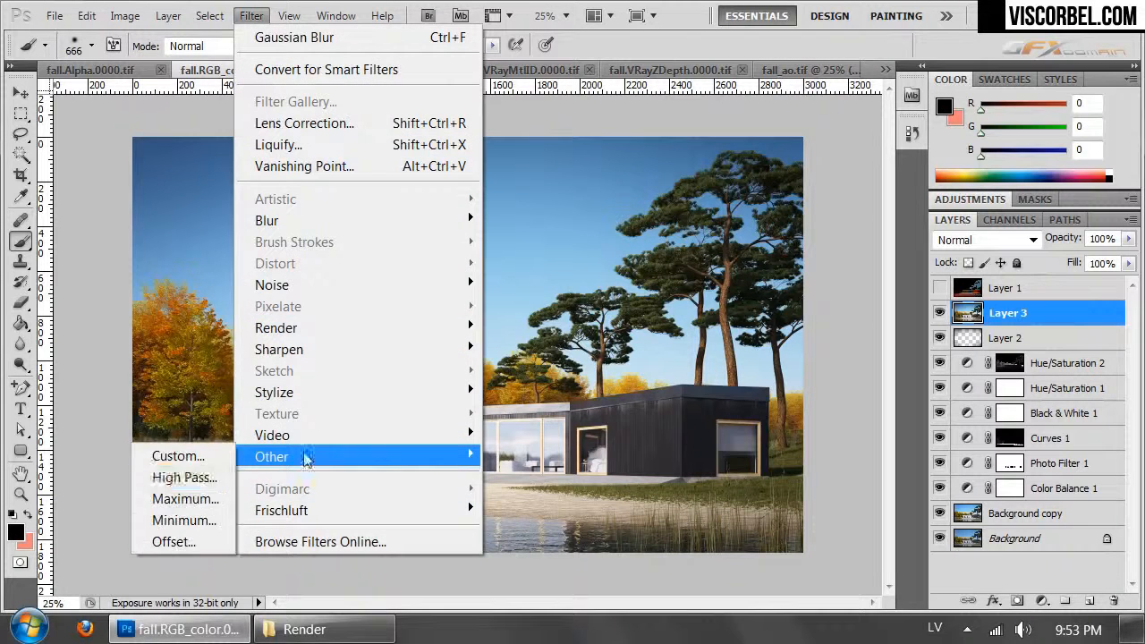
{"action": "left_click", "coordinate": [179, 477]}
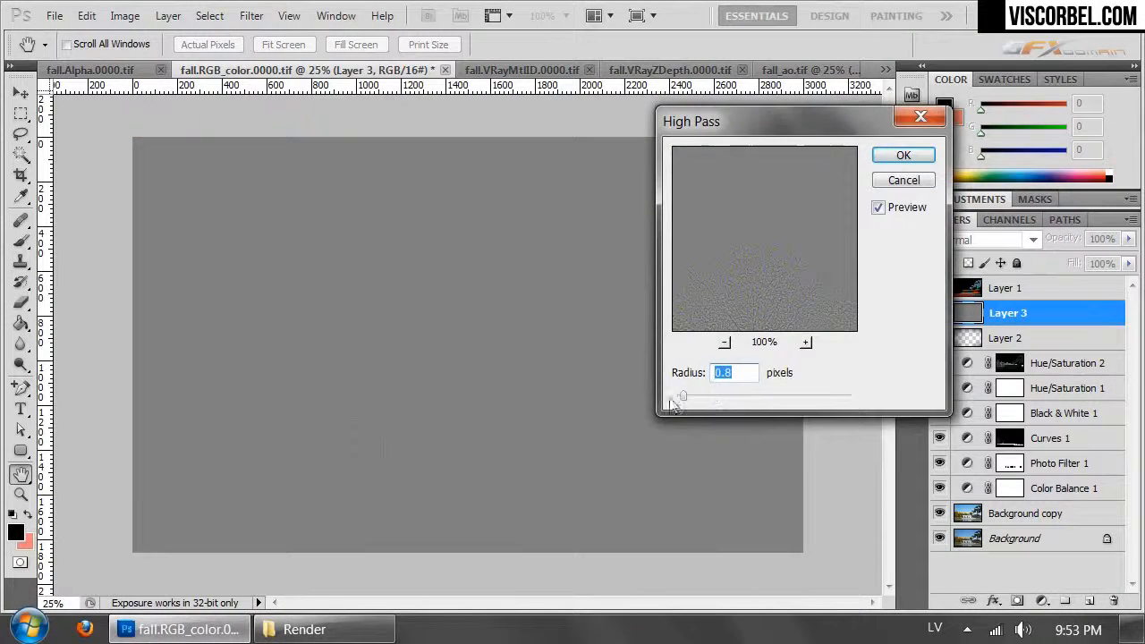
{"action": "left_click_drag", "start_coordinate": [732, 279], "coordinate": [726, 245]}
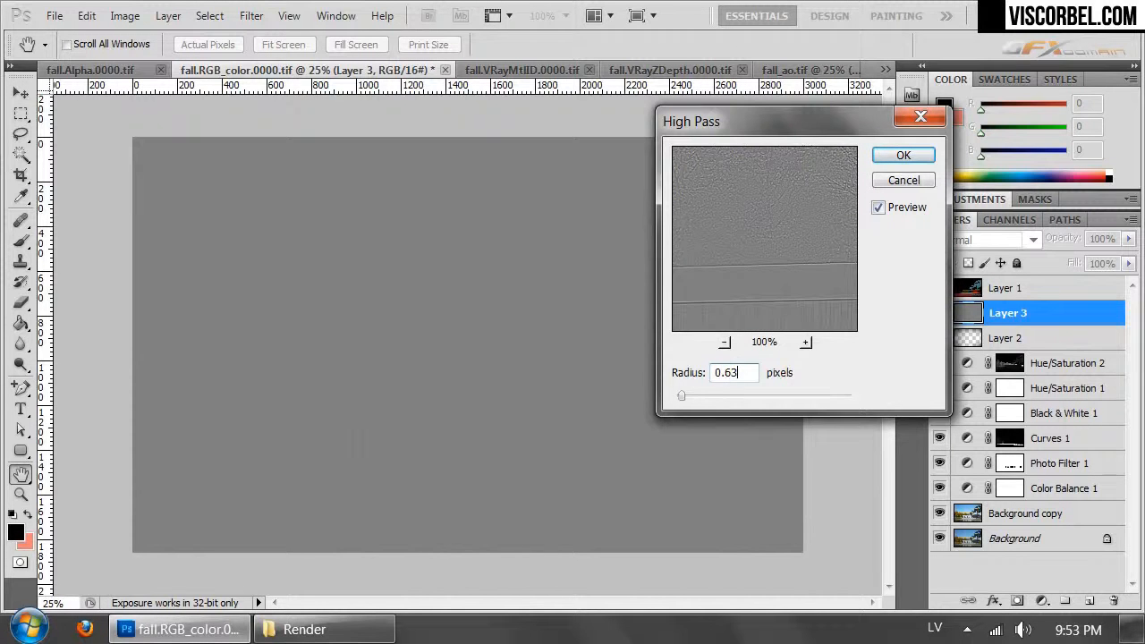
{"action": "left_click_drag", "start_coordinate": [802, 192], "coordinate": [780, 307]}
{"action": "left_click_drag", "start_coordinate": [775, 252], "coordinate": [921, 229]}
{"action": "left_click", "coordinate": [905, 154]}
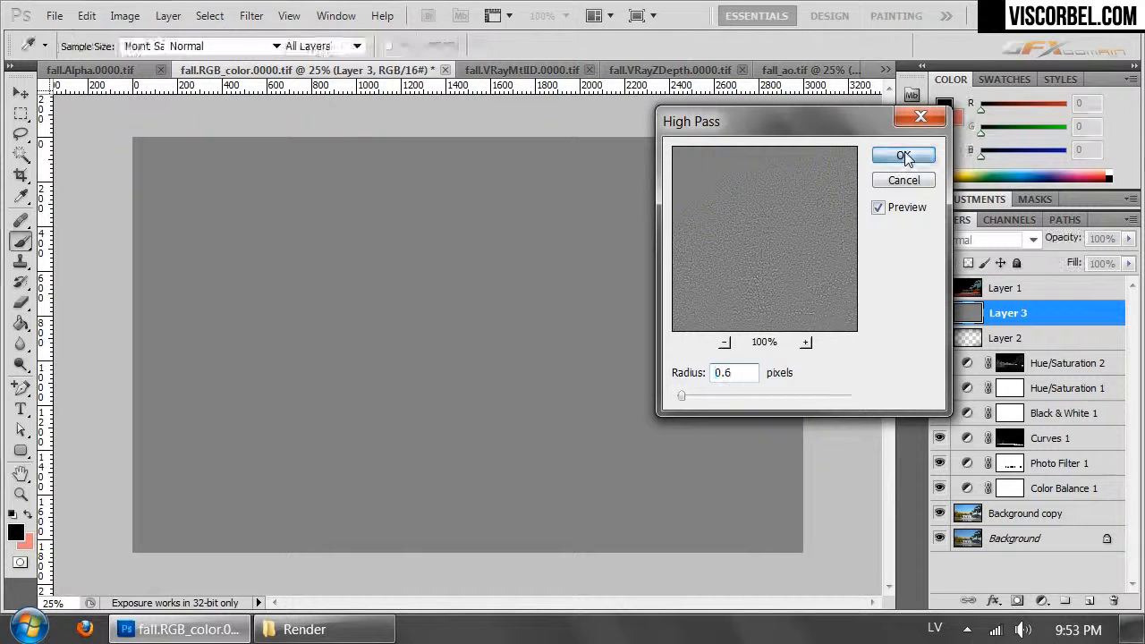
{"action": "key", "text": "b"}
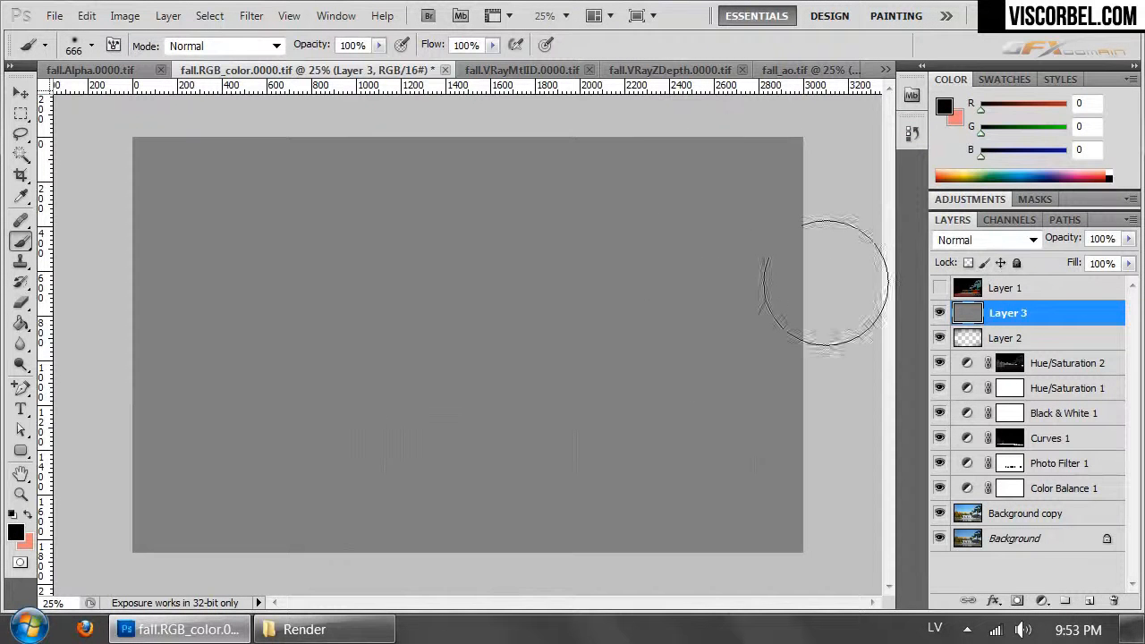
{"action": "left_click", "coordinate": [973, 241]}
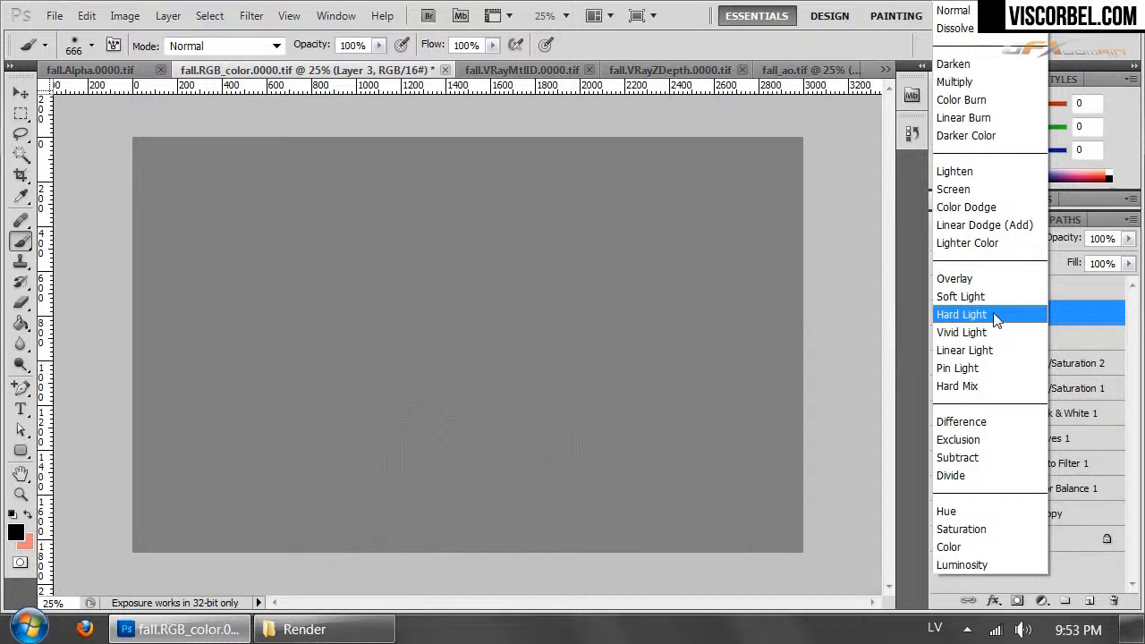
{"action": "left_click", "coordinate": [962, 314]}
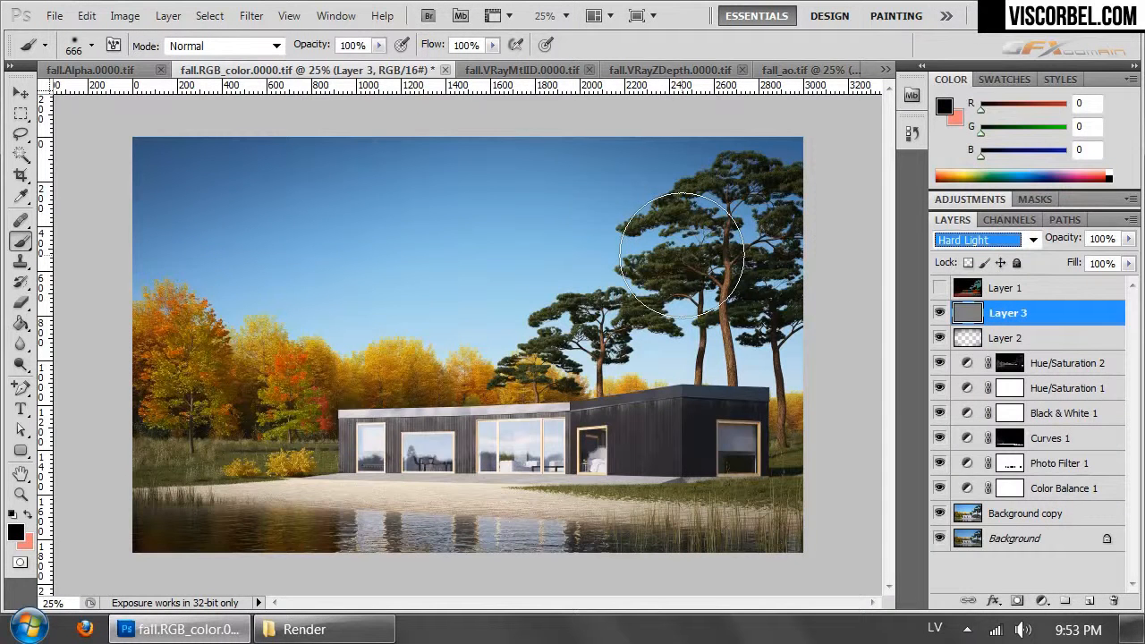
- Compare the autumn trees at 100% view with Layer 3 hidden and shown, and lower its opacity to 70%
{"action": "key", "text": "ctrl+1"}
{"action": "left_click_drag", "start_coordinate": [344, 411], "coordinate": [783, 273]}
{"action": "left_click_drag", "start_coordinate": [244, 267], "coordinate": [526, 456]}
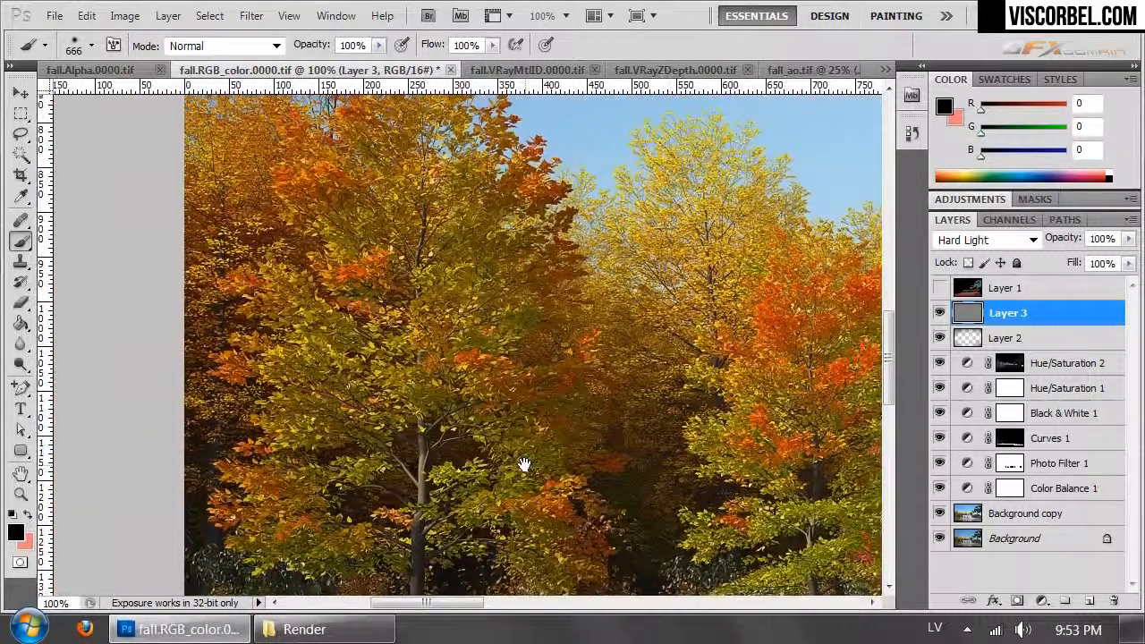
{"action": "left_click", "coordinate": [939, 313]}
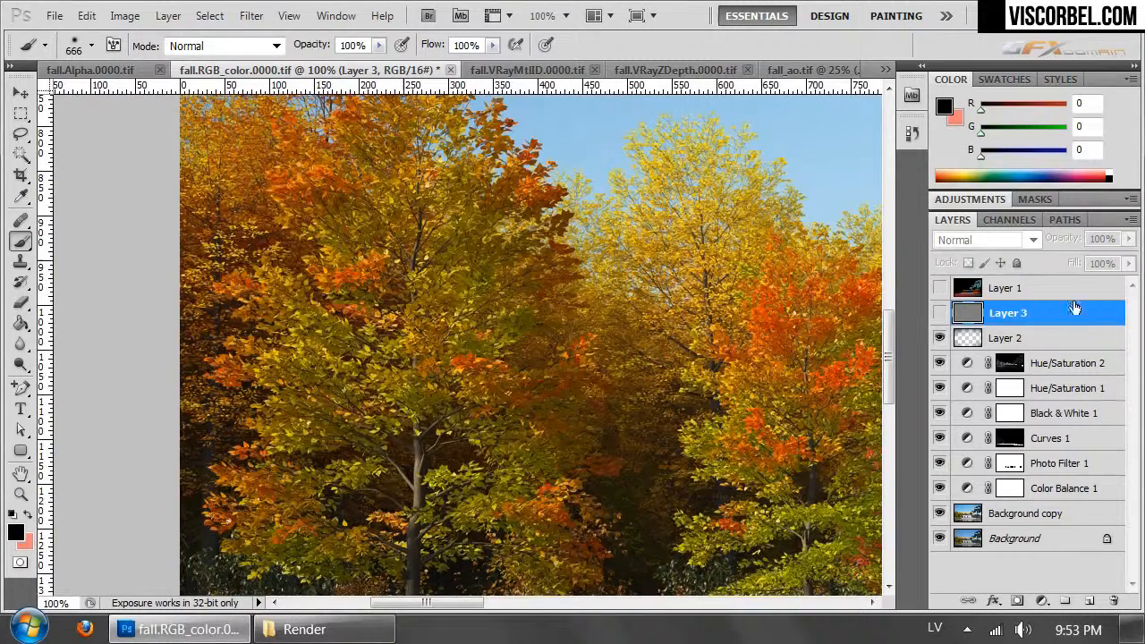
{"action": "left_click", "coordinate": [938, 313]}
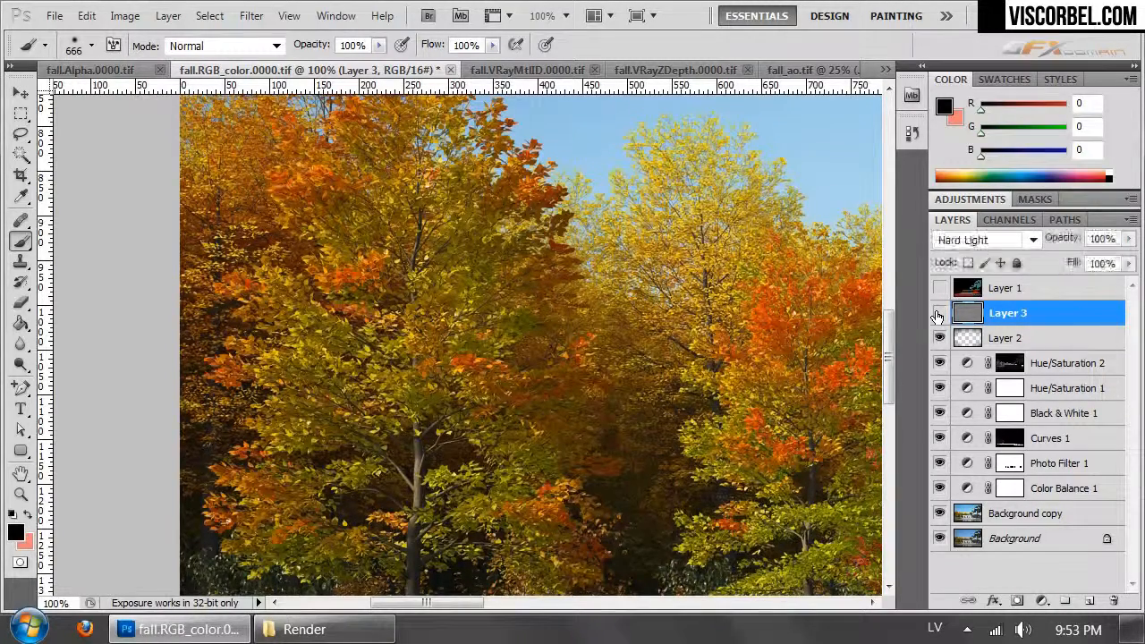
{"action": "left_click", "coordinate": [938, 315]}
{"action": "left_click", "coordinate": [938, 315]}
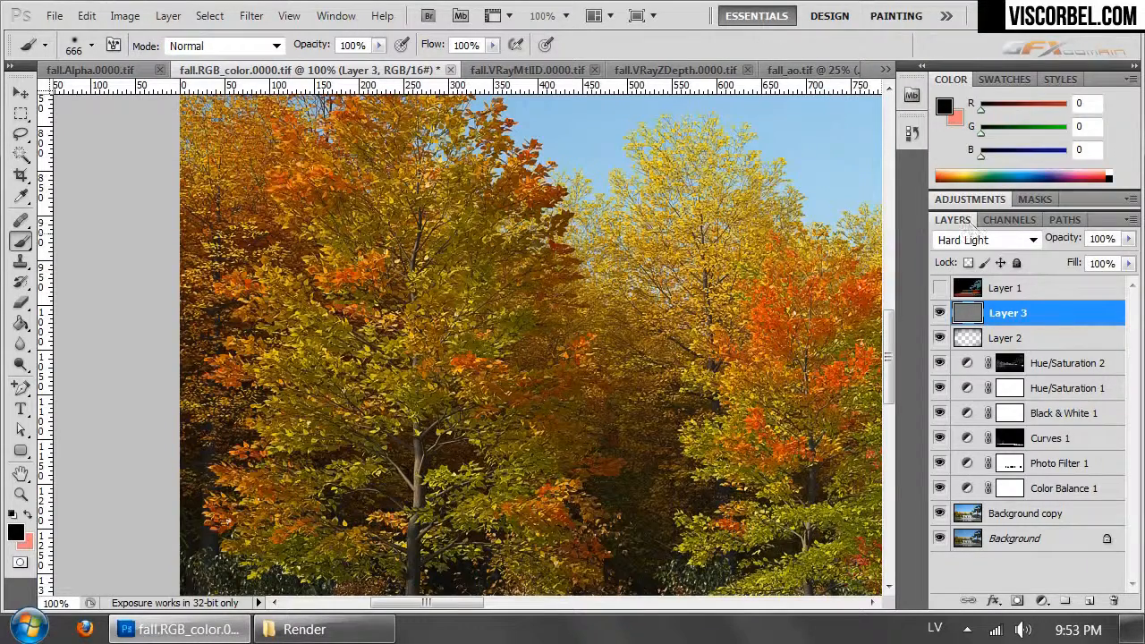
{"action": "left_click_drag", "start_coordinate": [1130, 240], "coordinate": [1102, 259]}
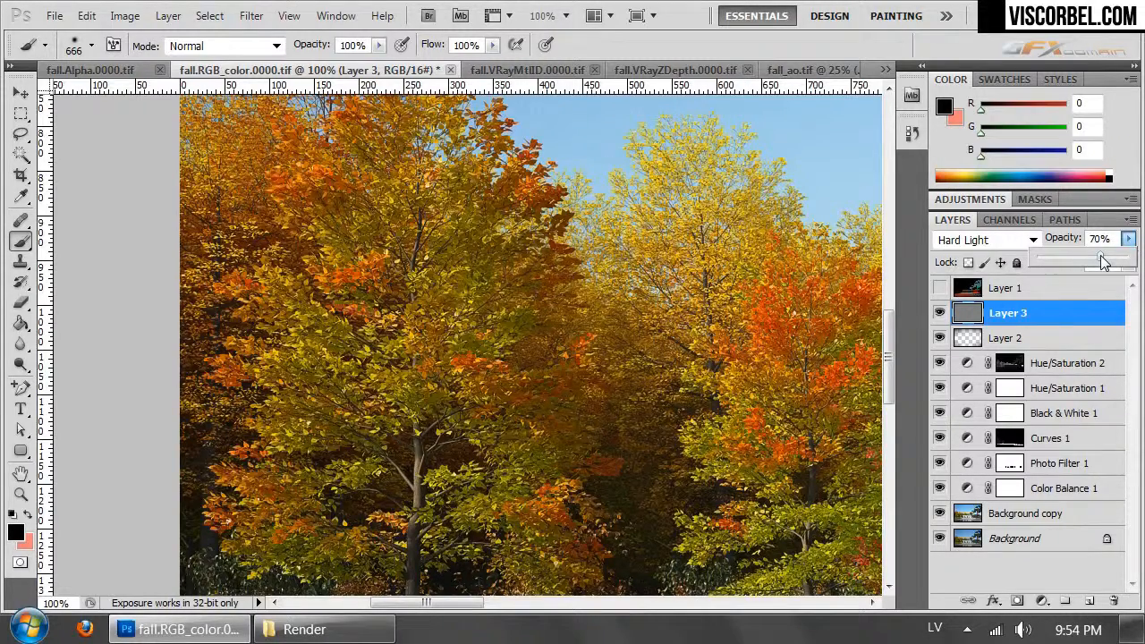
{"action": "left_click_drag", "start_coordinate": [588, 490], "coordinate": [361, 212]}
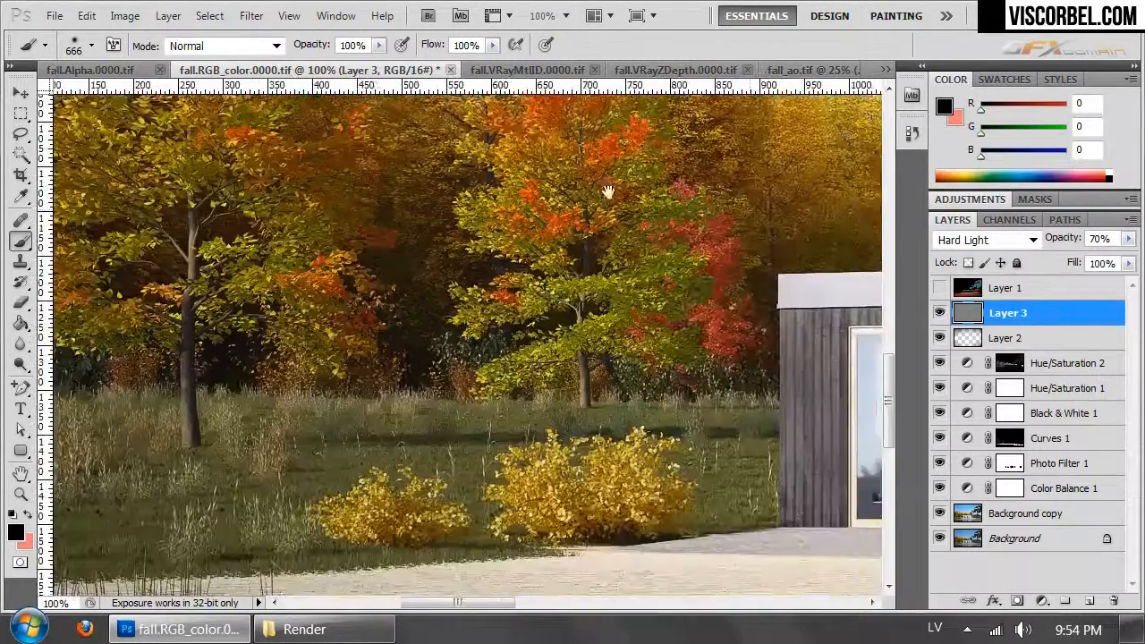
- Apply Auto Contrast to the ambient occlusion pass in fall_ao.tif
{"action": "key", "text": "ctrl+minus"}
{"action": "key", "text": "ctrl+minus"}
{"action": "key", "text": "ctrl+minus"}
{"action": "key", "text": "ctrl+minus"}
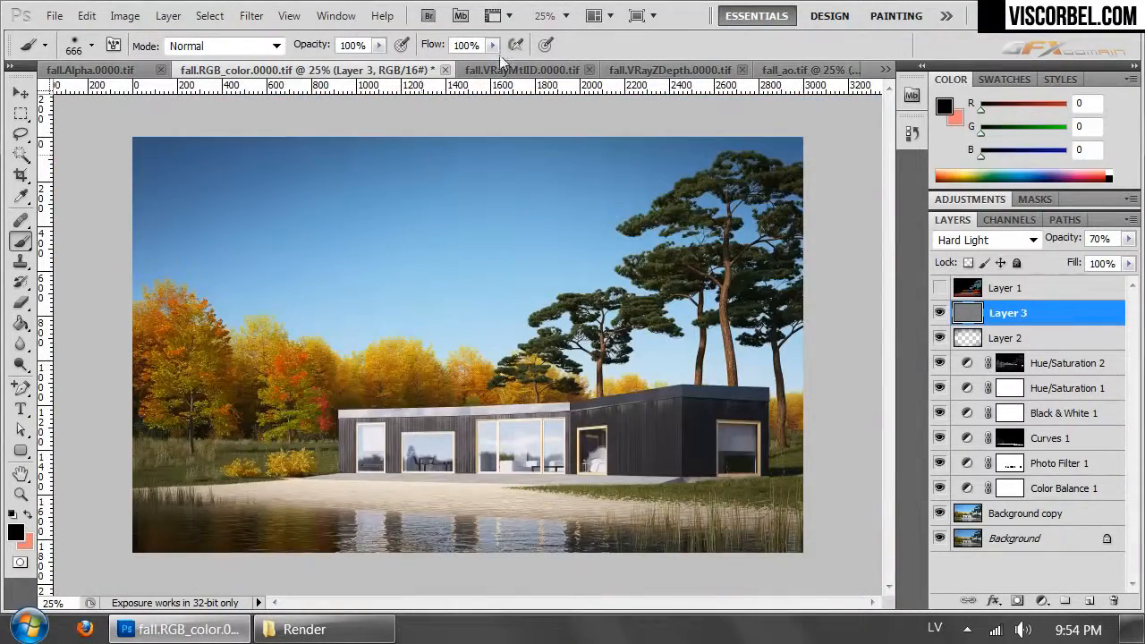
{"action": "left_click", "coordinate": [772, 71]}
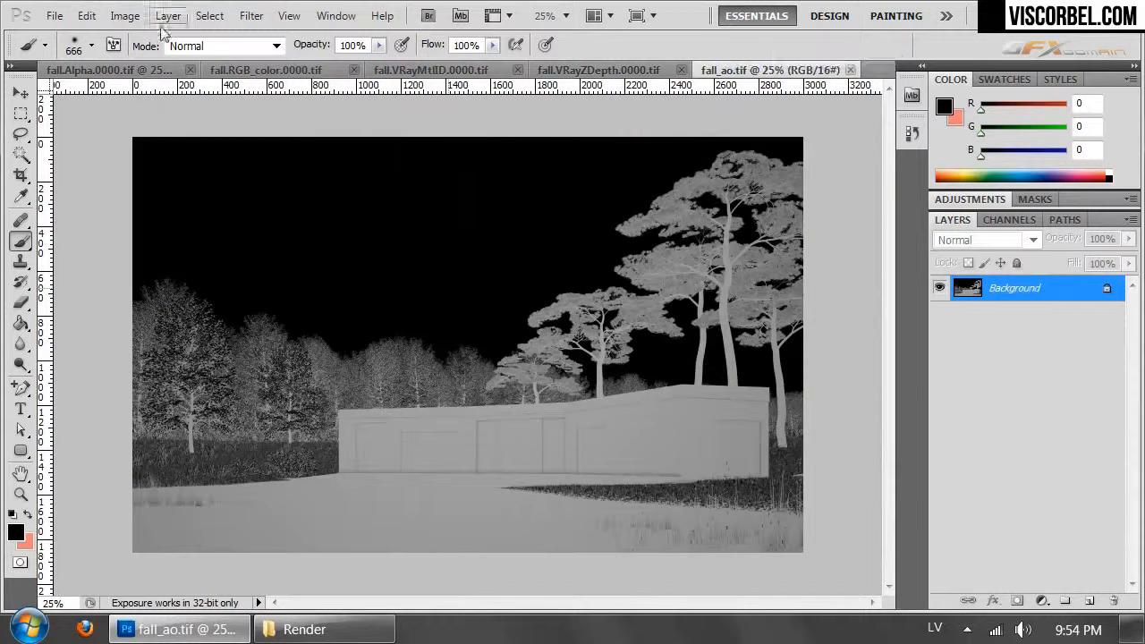
{"action": "left_click", "coordinate": [125, 16]}
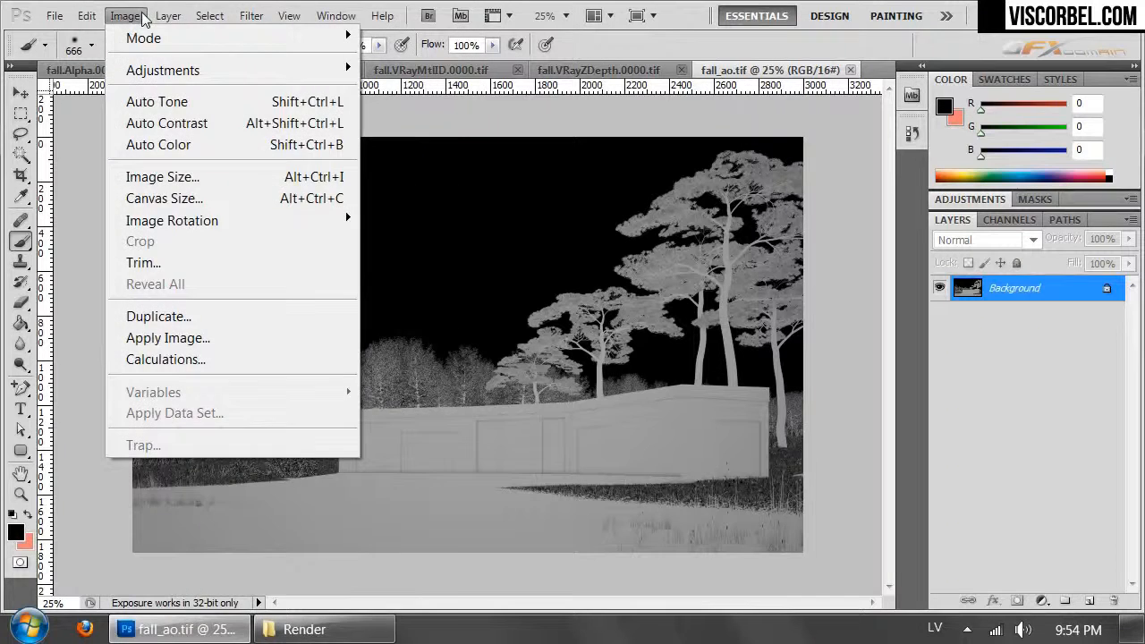
{"action": "left_click", "coordinate": [162, 124]}
- Copy the whole ambient occlusion image and paste it as a new layer above Layer 3 in fall.RGB_color.0000.tif
{"action": "key", "text": "ctrl+a"}
{"action": "key", "text": "ctrl+Tab"}
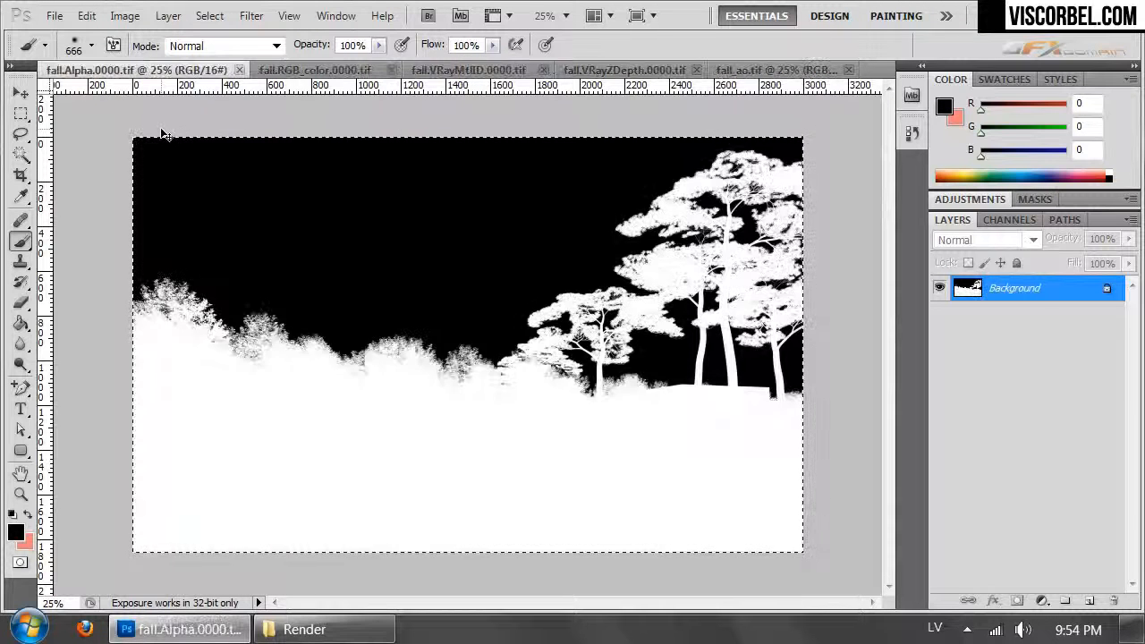
{"action": "key", "text": "ctrl+Tab"}
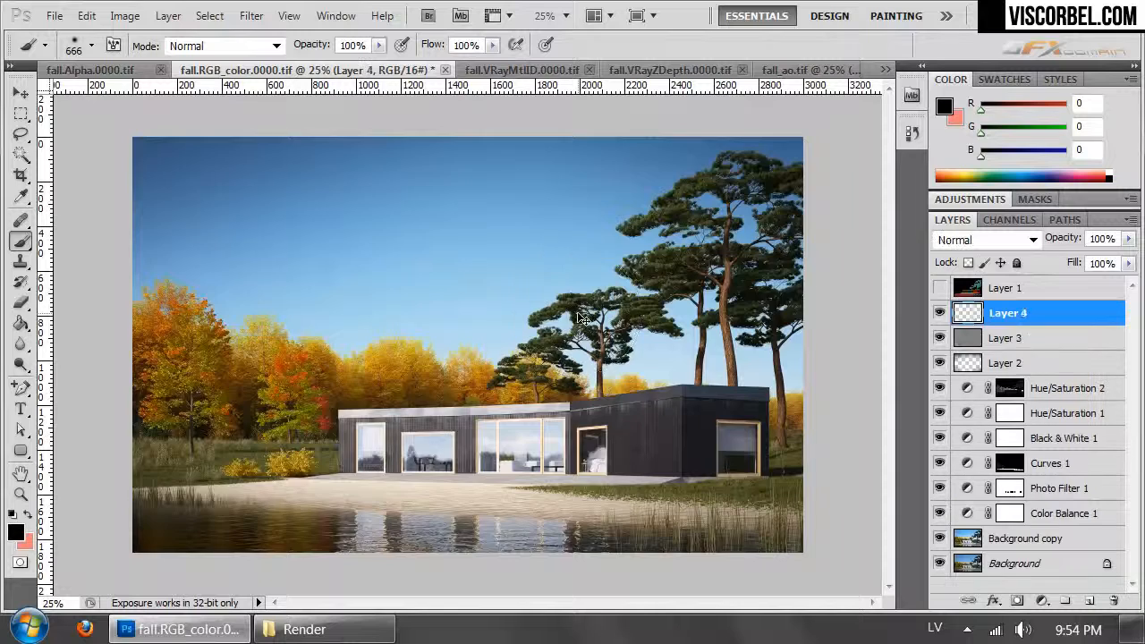
{"action": "key", "text": "ctrl+v"}
- Set the pasted ambient occlusion layer's blend mode to Multiply and its opacity to 14%
{"action": "left_click", "coordinate": [1006, 240]}
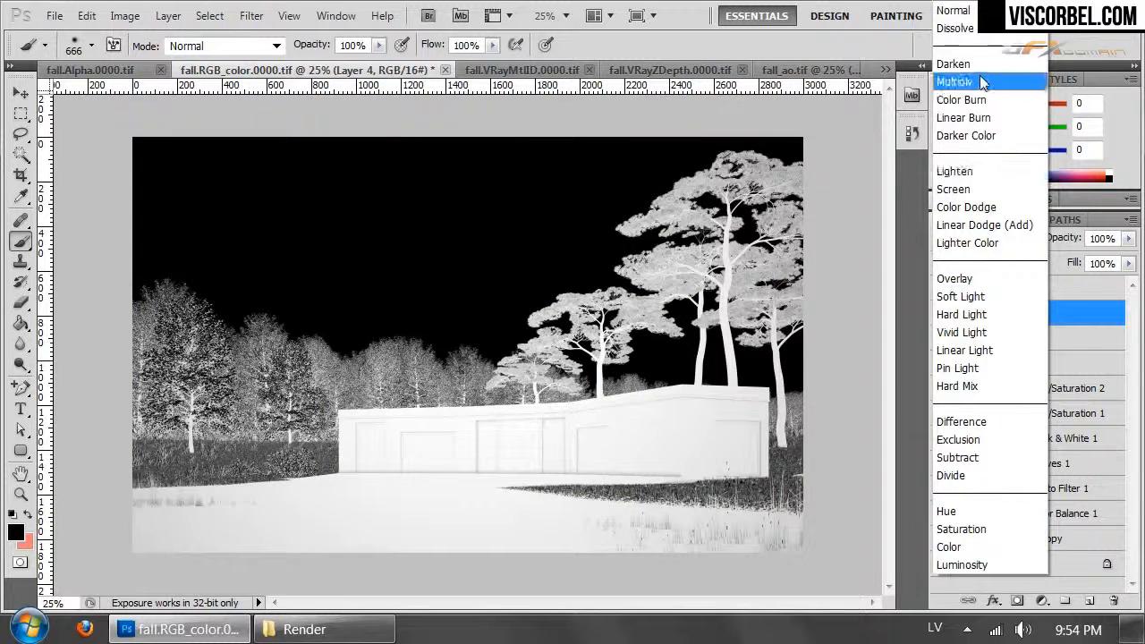
{"action": "left_click", "coordinate": [985, 83]}
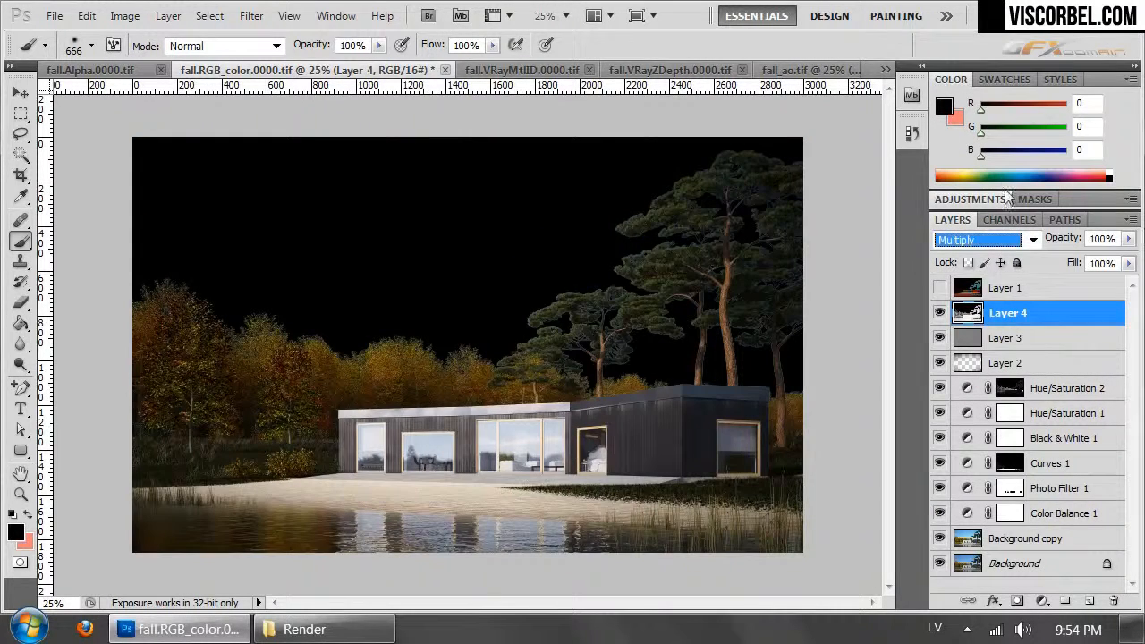
{"action": "left_click", "coordinate": [1127, 239]}
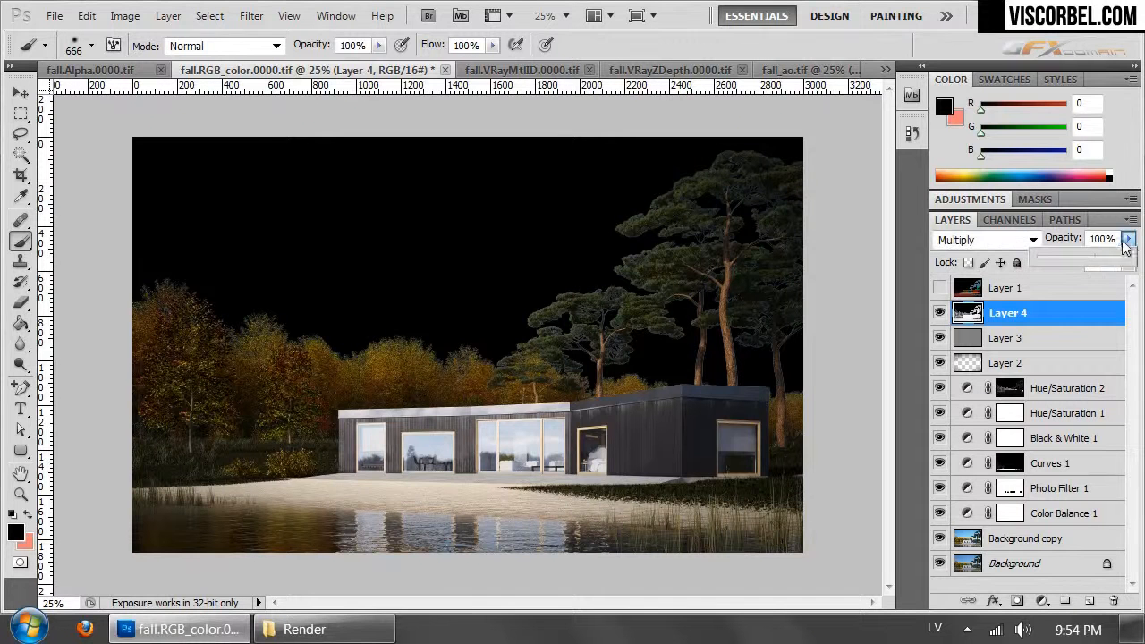
{"action": "mouse_move", "coordinate": [1055, 256]}
{"action": "left_mouse_down"}
{"action": "mouse_move", "coordinate": [1066, 253]}
{"action": "mouse_move", "coordinate": [1049, 252]}
{"action": "left_mouse_up"}
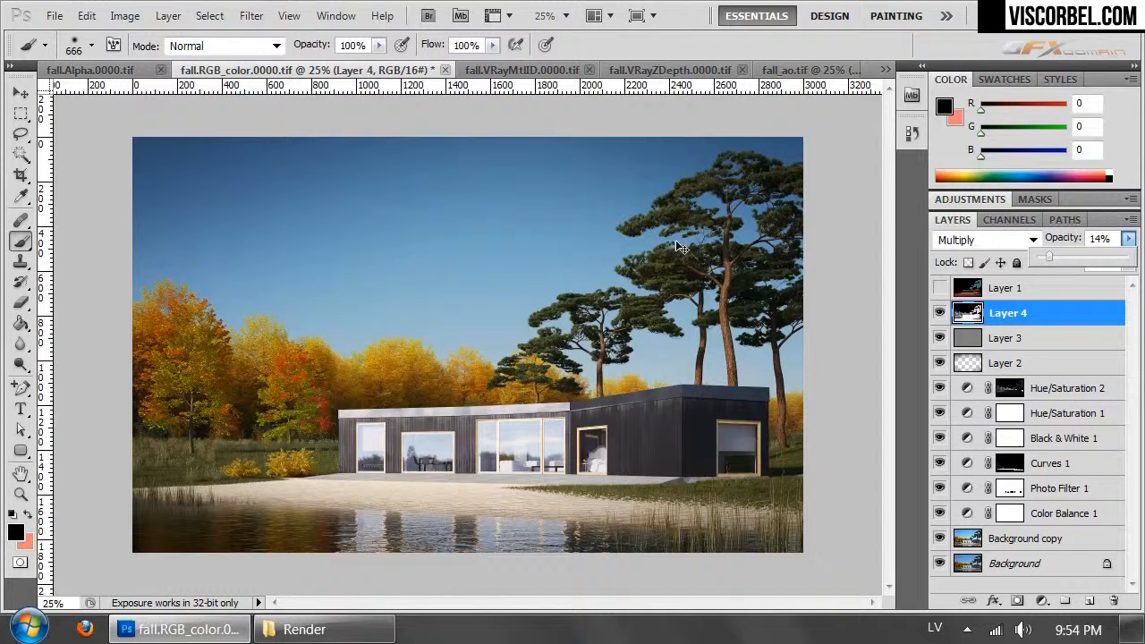
- Add a layer mask to Layer 4 and paste the fall.Alpha.0000.tif image into it to exclude the sky
{"action": "left_click", "coordinate": [90, 69]}
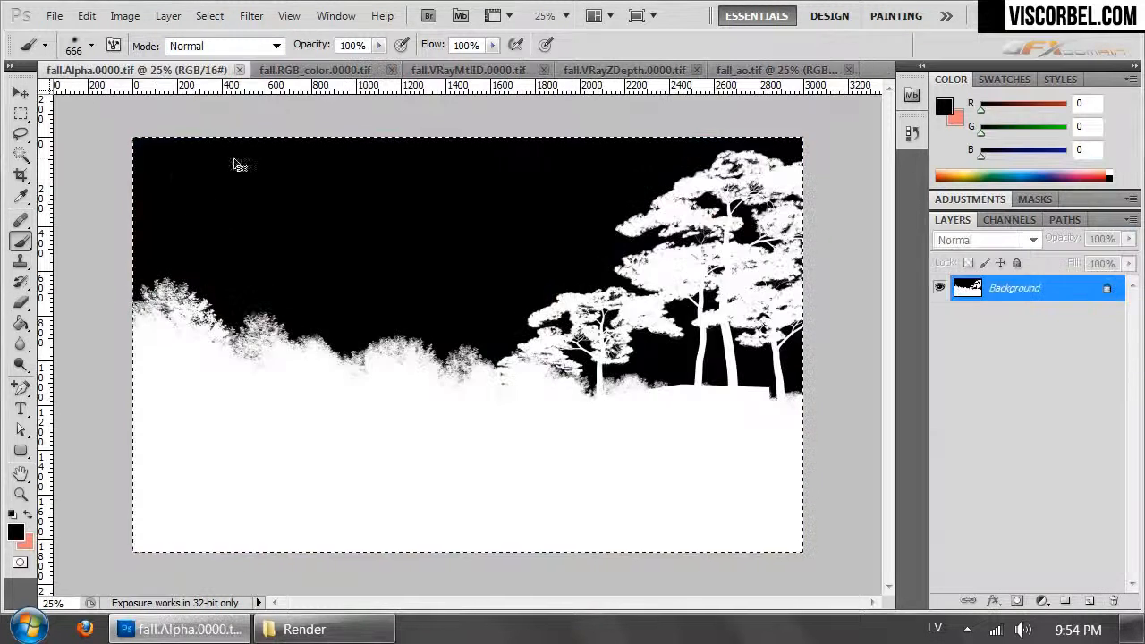
{"action": "left_click", "coordinate": [314, 71]}
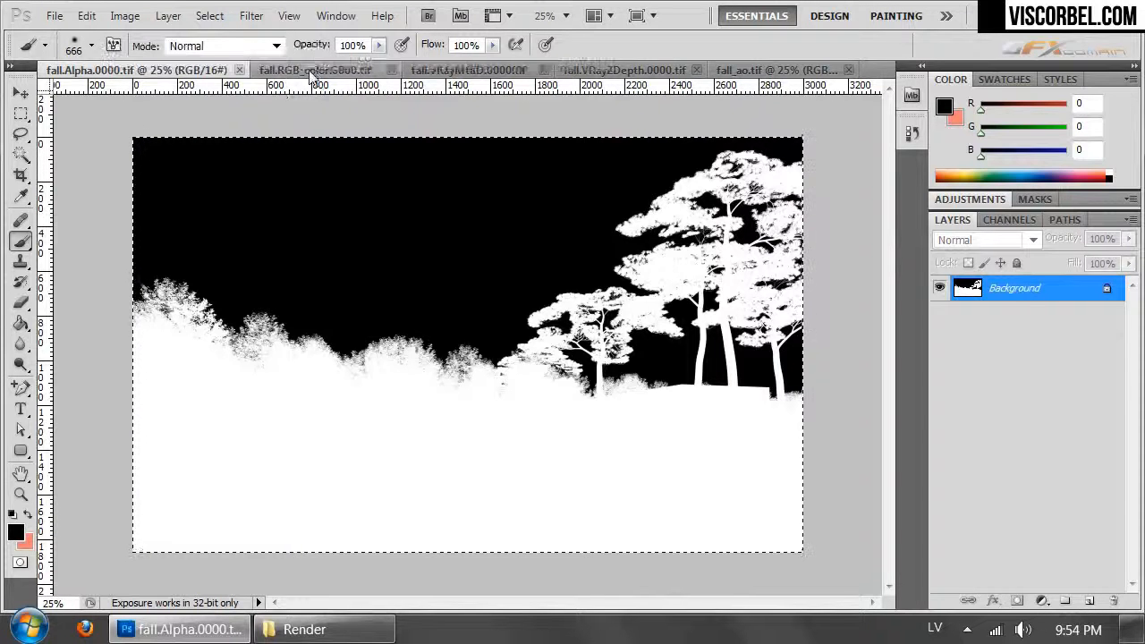
{"action": "left_click", "coordinate": [1017, 600]}
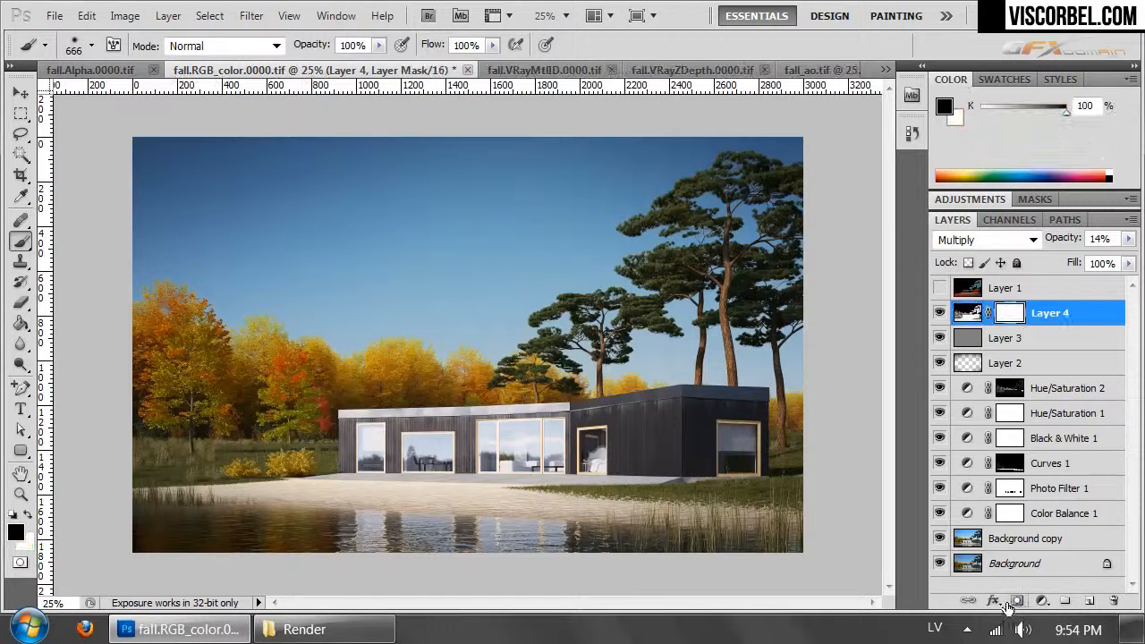
{"action": "left_click", "coordinate": [1007, 220]}
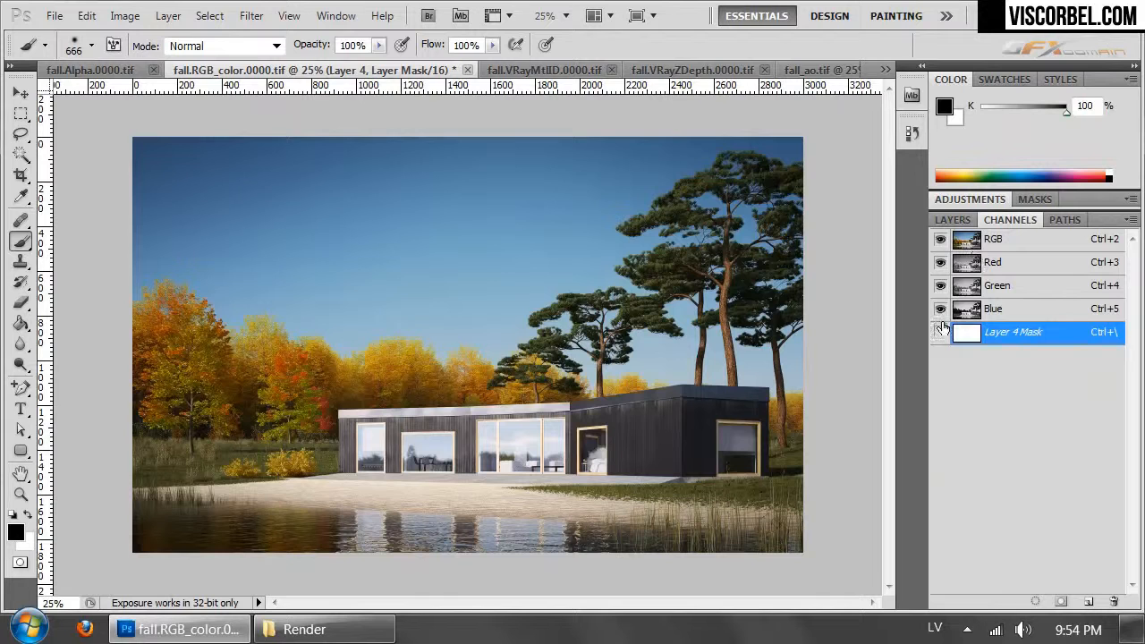
{"action": "key", "text": "ctrl+v"}
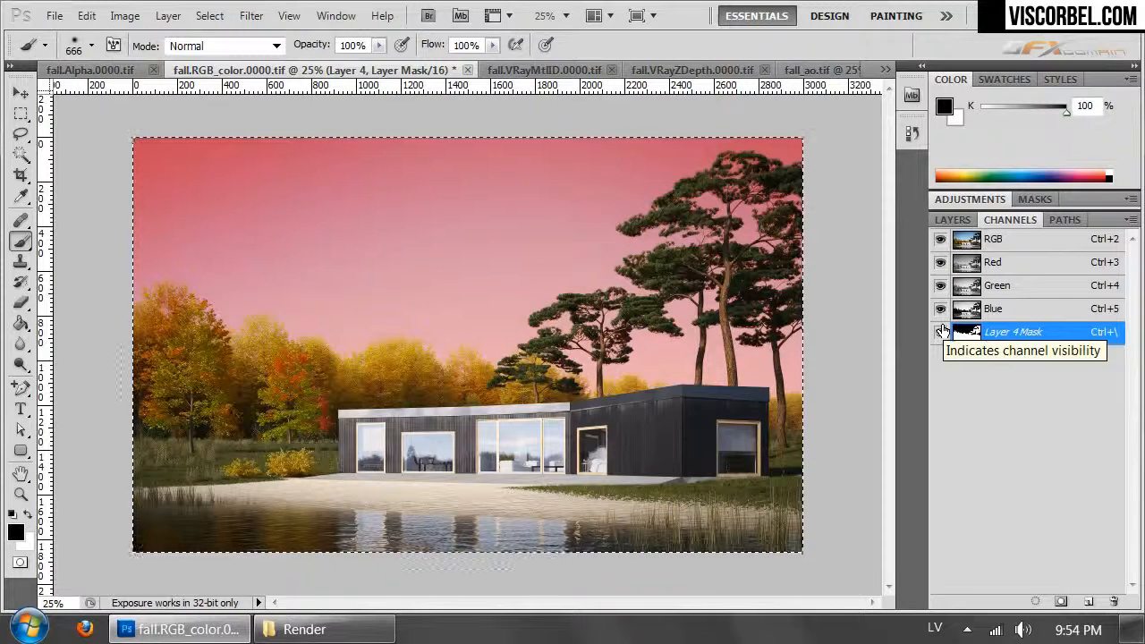
{"action": "left_click", "coordinate": [941, 332]}
{"action": "left_click", "coordinate": [953, 220]}
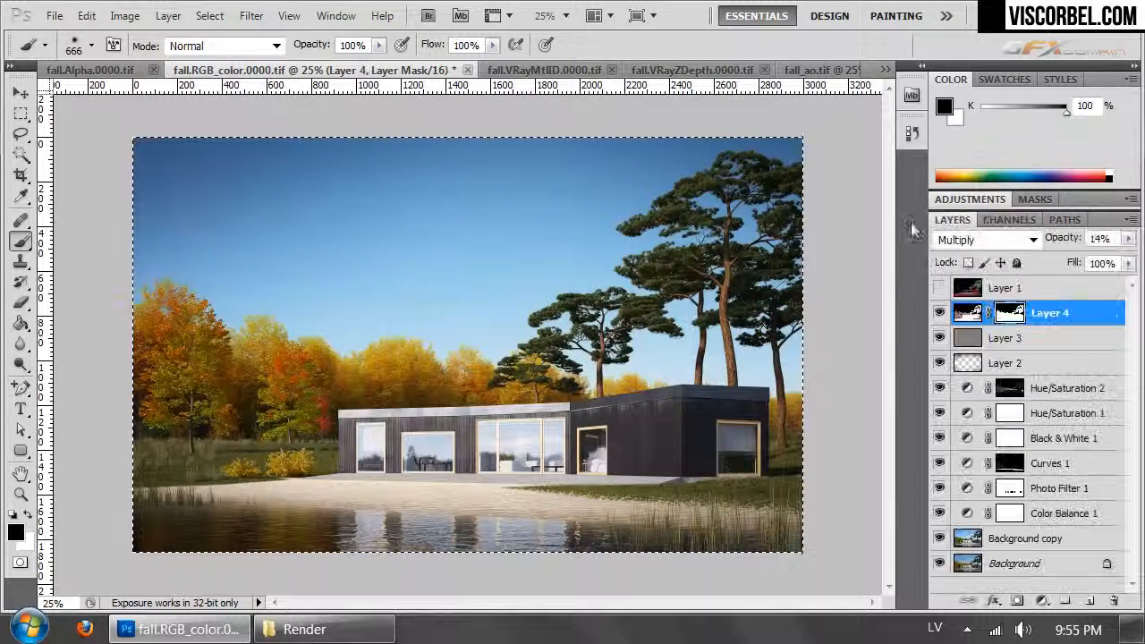
- Compare the render with Layer 4 hidden and shown, and set the layer's opacity to 31%
{"action": "left_click", "coordinate": [941, 313]}
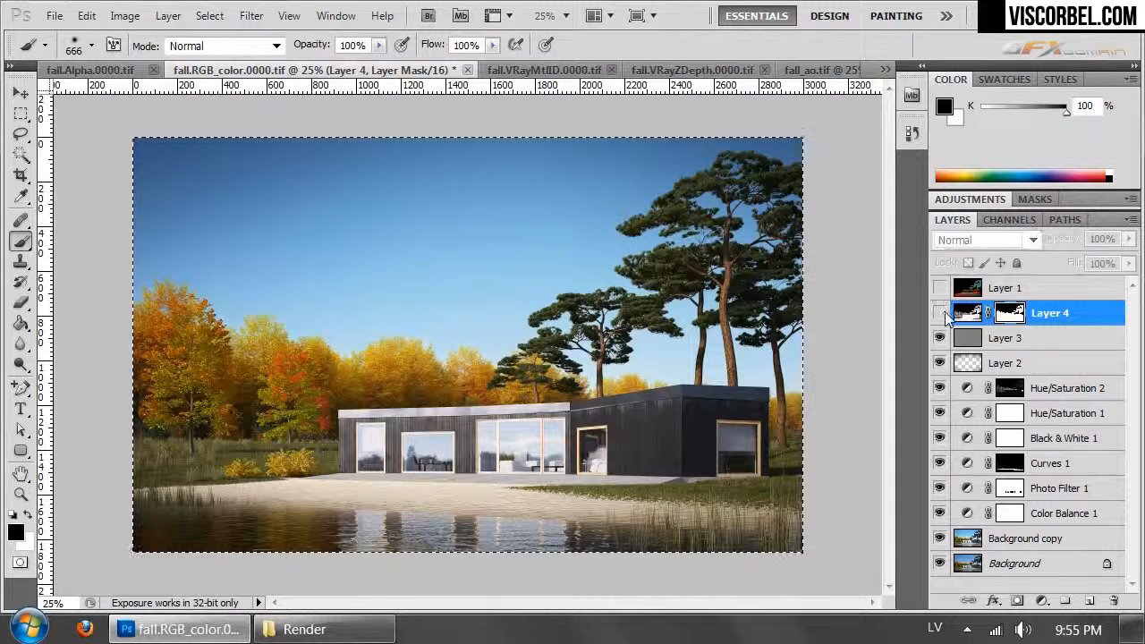
{"action": "left_click", "coordinate": [941, 313]}
{"action": "left_click", "coordinate": [940, 314]}
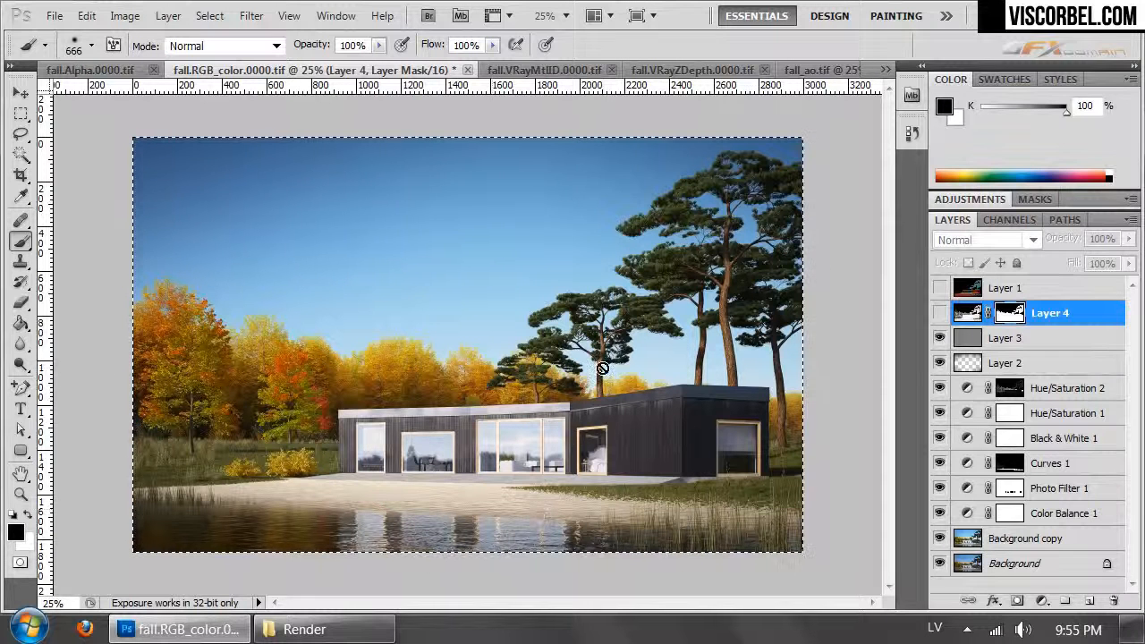
{"action": "left_click", "coordinate": [940, 313]}
{"action": "left_click", "coordinate": [1129, 239]}
{"action": "left_click_drag", "start_coordinate": [1065, 259], "coordinate": [1071, 259]}
- Paint black on Layer 4's mask over the autumn trees and the pines to remove the occlusion darkening there
{"action": "left_click", "coordinate": [1013, 316]}
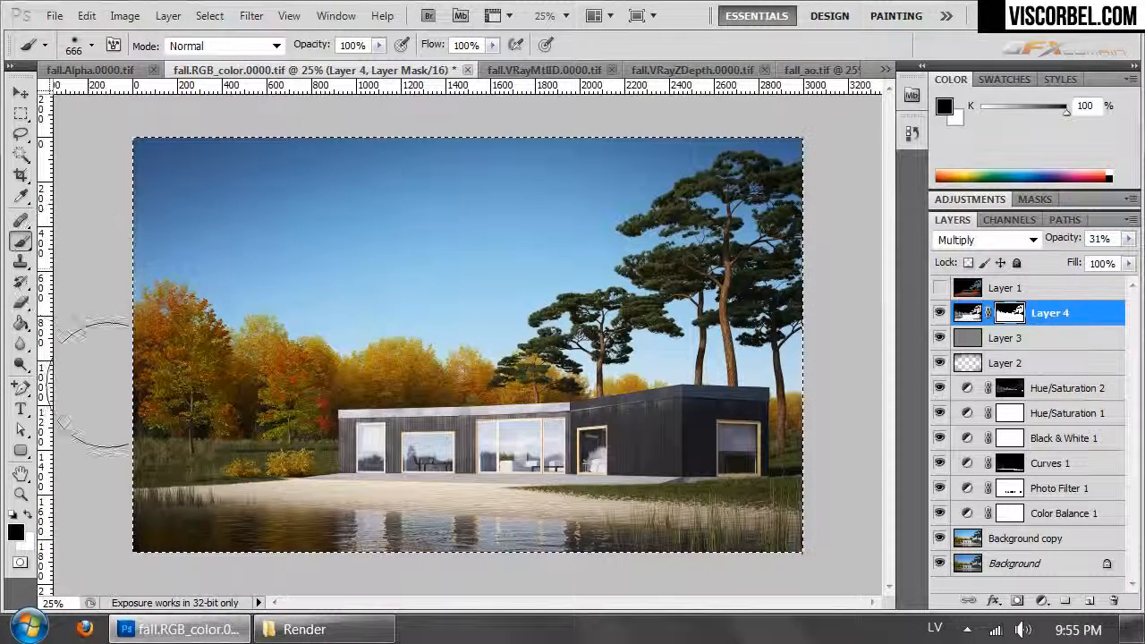
{"action": "mouse_move", "coordinate": [197, 369]}
{"action": "left_mouse_down"}
{"action": "mouse_move", "coordinate": [201, 330]}
{"action": "mouse_move", "coordinate": [228, 371]}
{"action": "mouse_move", "coordinate": [268, 380]}
{"action": "mouse_move", "coordinate": [278, 417]}
{"action": "mouse_move", "coordinate": [461, 368]}
{"action": "mouse_move", "coordinate": [367, 349]}
{"action": "left_mouse_up"}
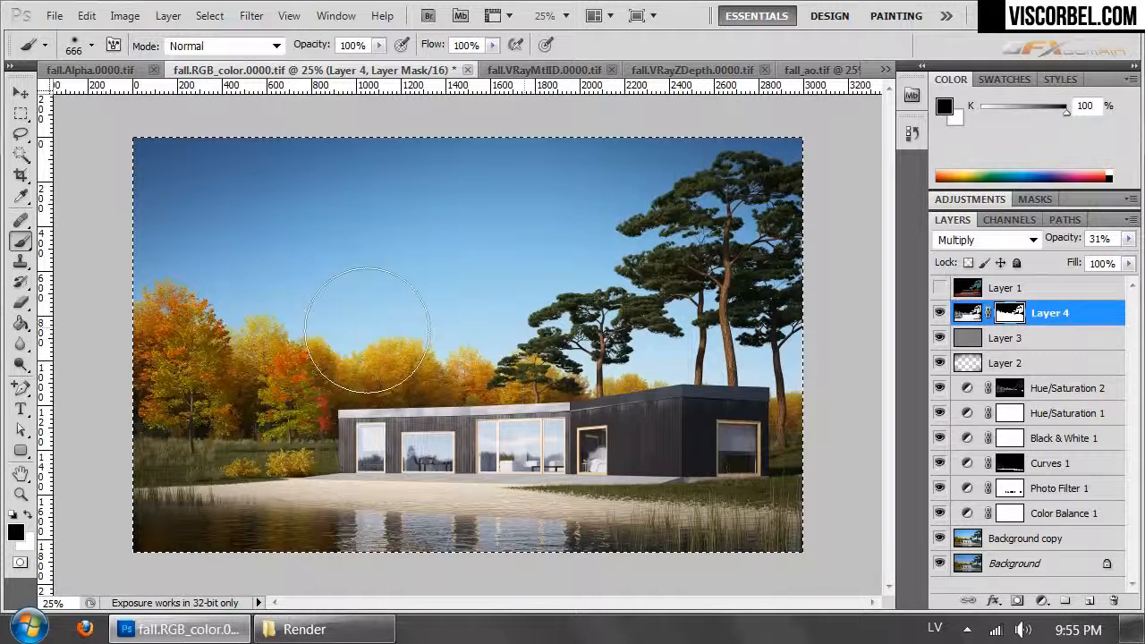
{"action": "mouse_move", "coordinate": [753, 324]}
{"action": "left_mouse_down"}
{"action": "mouse_move", "coordinate": [823, 422]}
{"action": "mouse_move", "coordinate": [799, 420]}
{"action": "mouse_move", "coordinate": [841, 429]}
{"action": "left_mouse_up"}
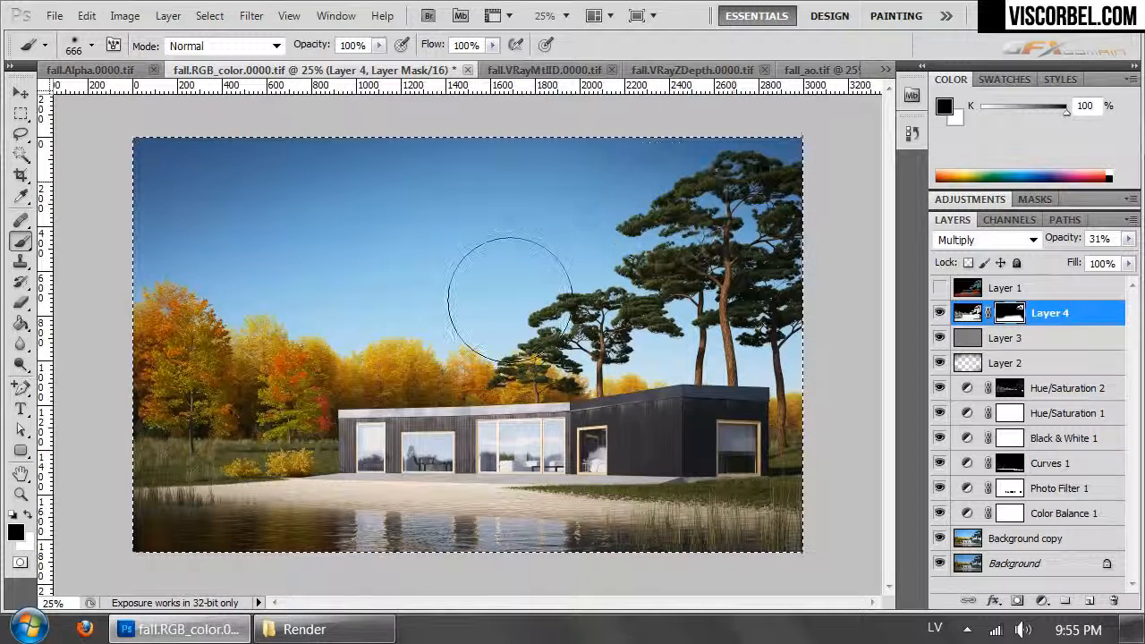
- Duplicate the Background copy layer and paste the alpha pass into a new layer mask on the duplicate
{"action": "left_click", "coordinate": [970, 539]}
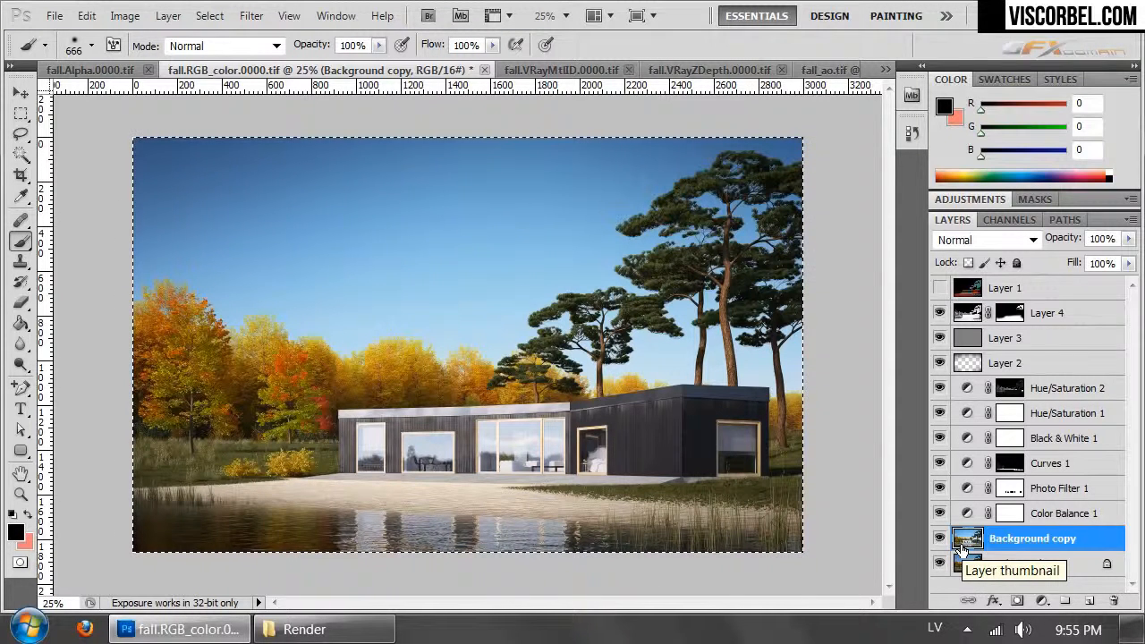
{"action": "key", "text": "ctrl+j"}
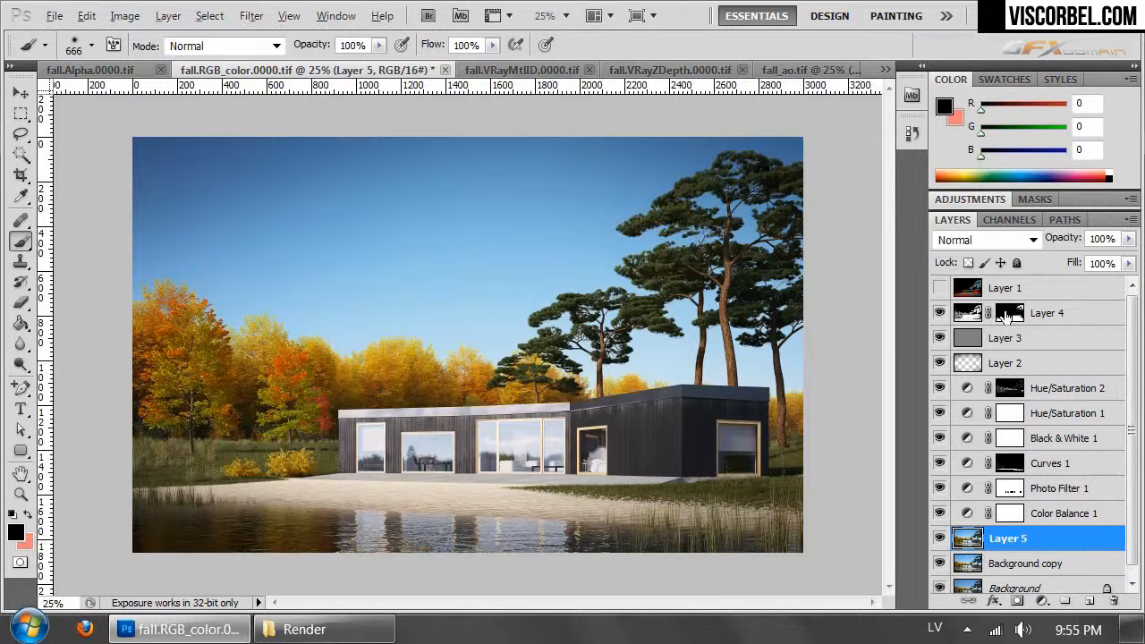
{"action": "key", "text": "alt"}
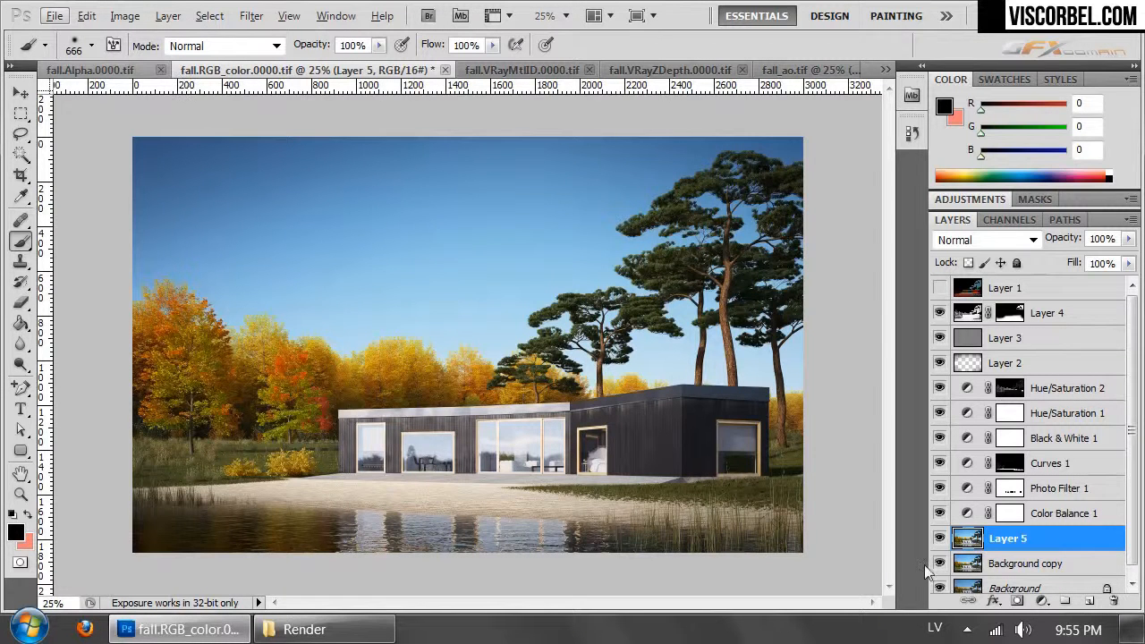
{"action": "left_click", "coordinate": [1017, 600]}
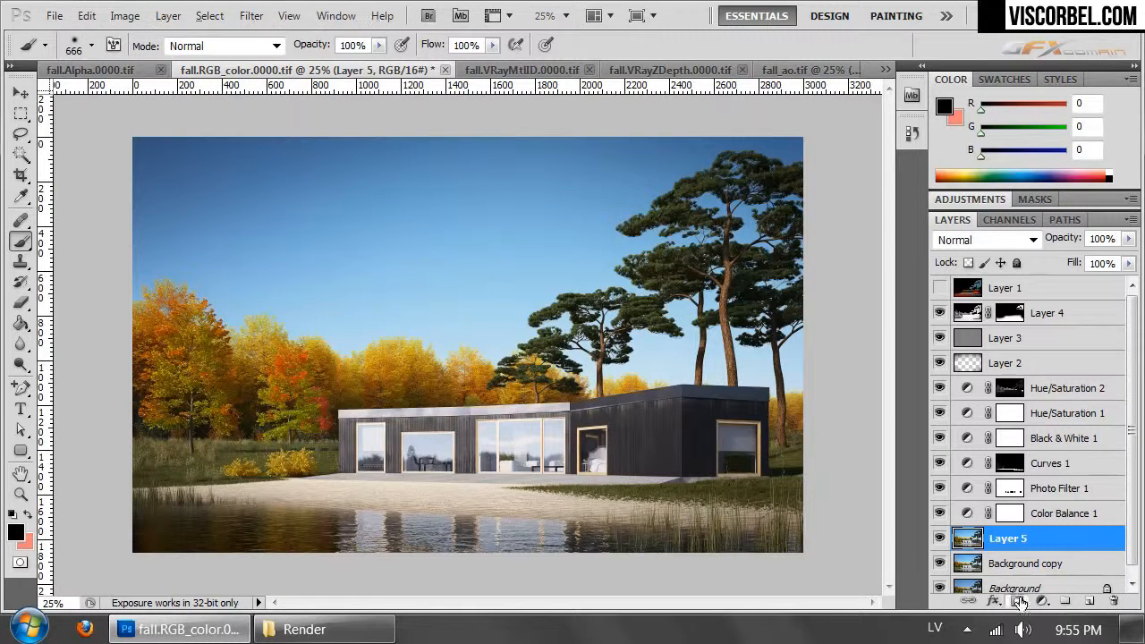
{"action": "left_click", "coordinate": [1009, 219]}
{"action": "key", "text": "ctrl+v"}
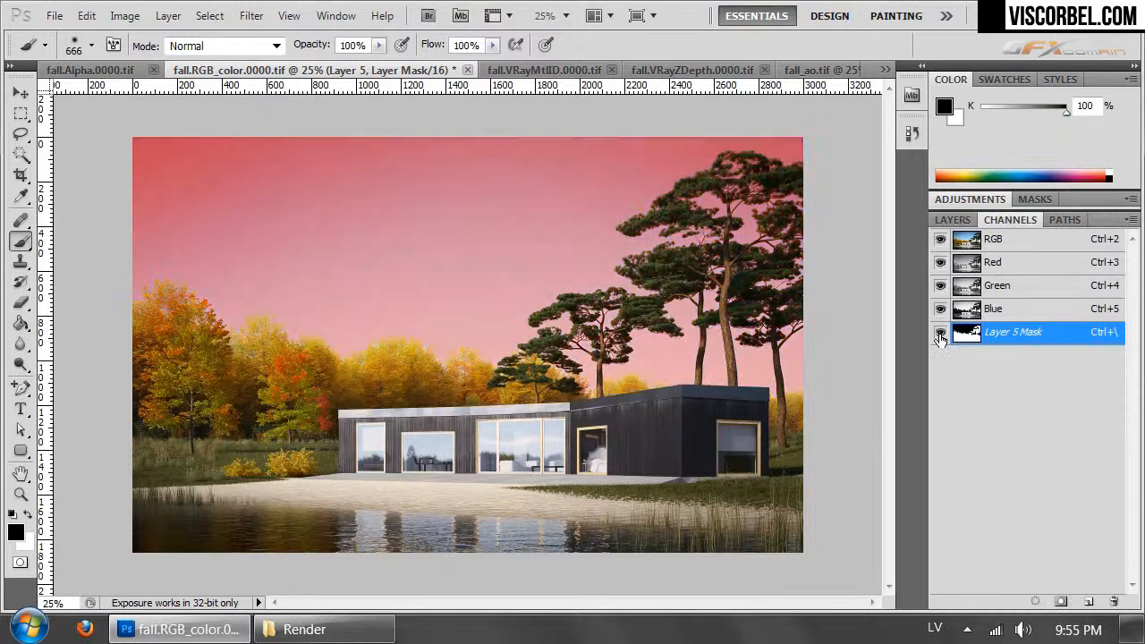
{"action": "left_click", "coordinate": [940, 333]}
{"action": "left_click", "coordinate": [953, 219]}
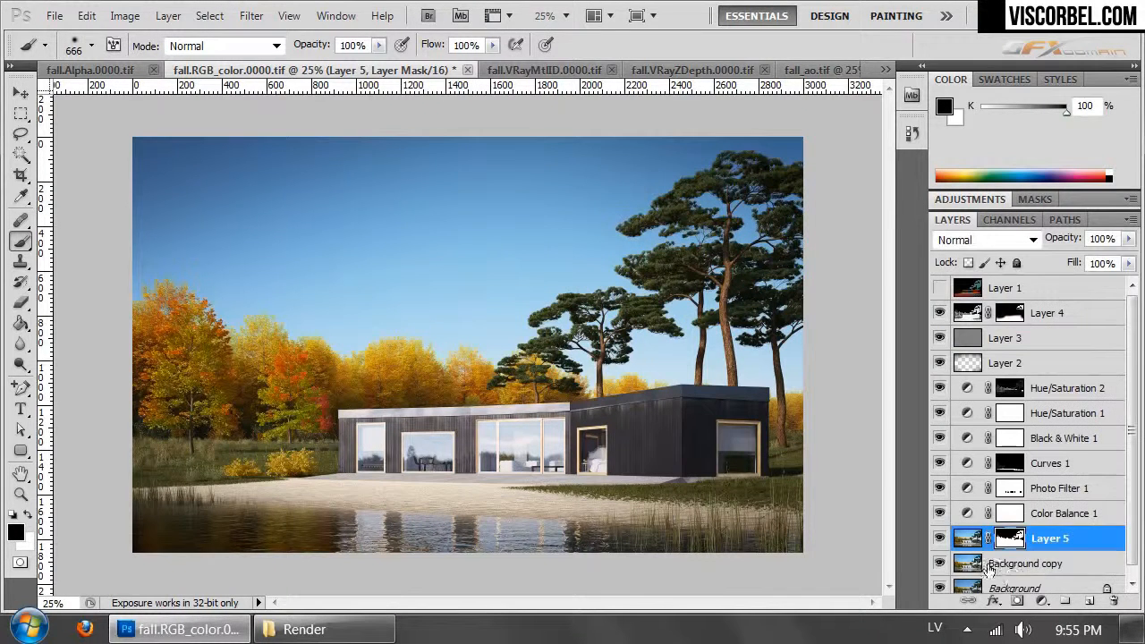
- Brighten the sky on the Background copy layer with a Curves adjustment, raising input 120 to output 148
{"action": "left_click", "coordinate": [995, 562]}
{"action": "scroll", "coordinate": [996, 555], "scroll_direction": "down", "scroll_amount": 1}
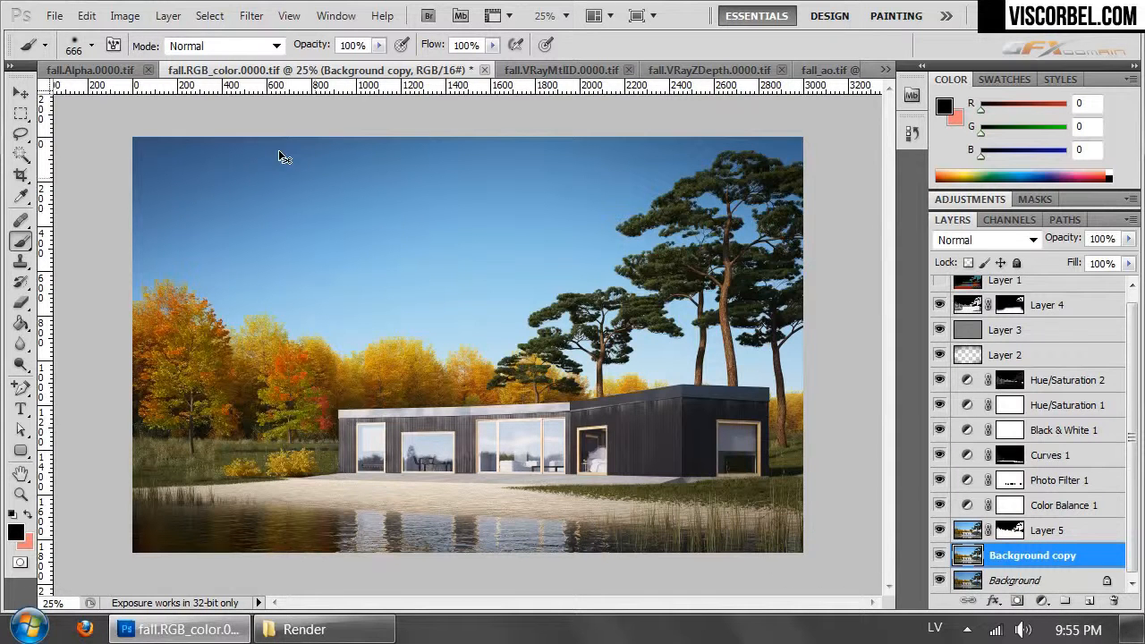
{"action": "left_click", "coordinate": [124, 15]}
{"action": "mouse_move", "coordinate": [322, 70]}
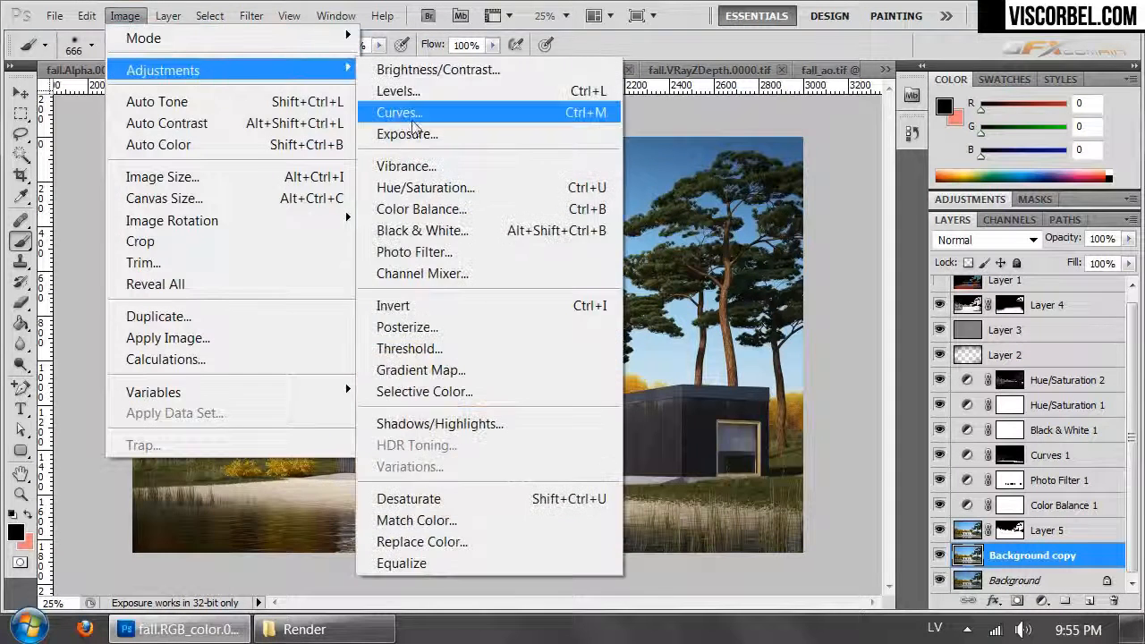
{"action": "left_click", "coordinate": [413, 126]}
{"action": "left_click_drag", "start_coordinate": [744, 150], "coordinate": [1026, 154]}
{"action": "left_click_drag", "start_coordinate": [1031, 336], "coordinate": [1032, 311]}
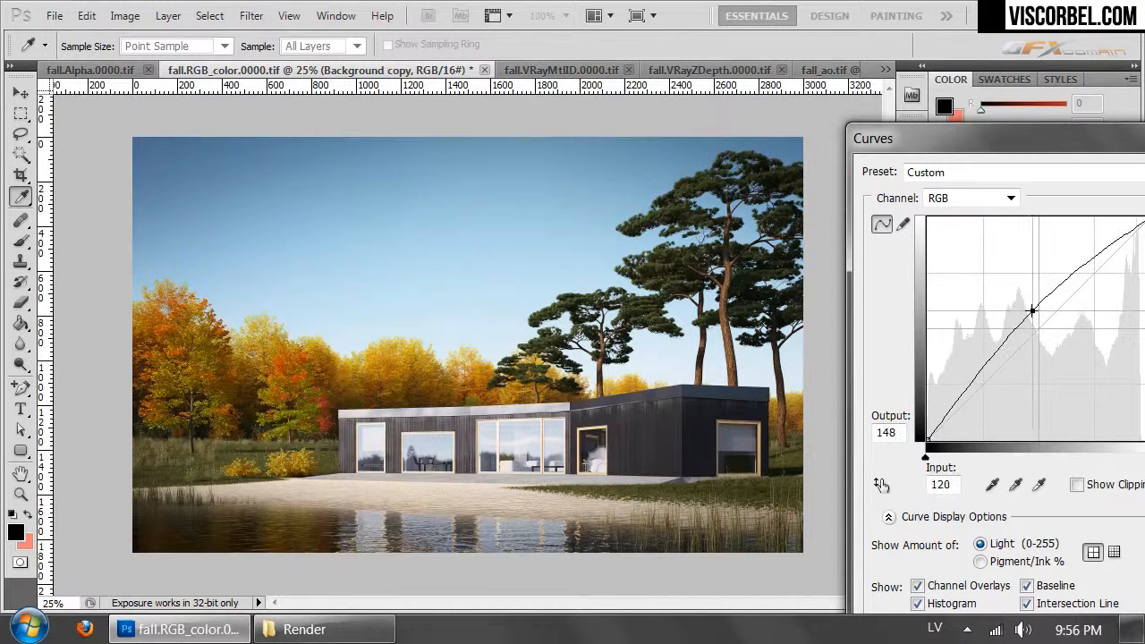
{"action": "left_click_drag", "start_coordinate": [1035, 137], "coordinate": [598, 147]}
{"action": "left_click", "coordinate": [796, 180]}
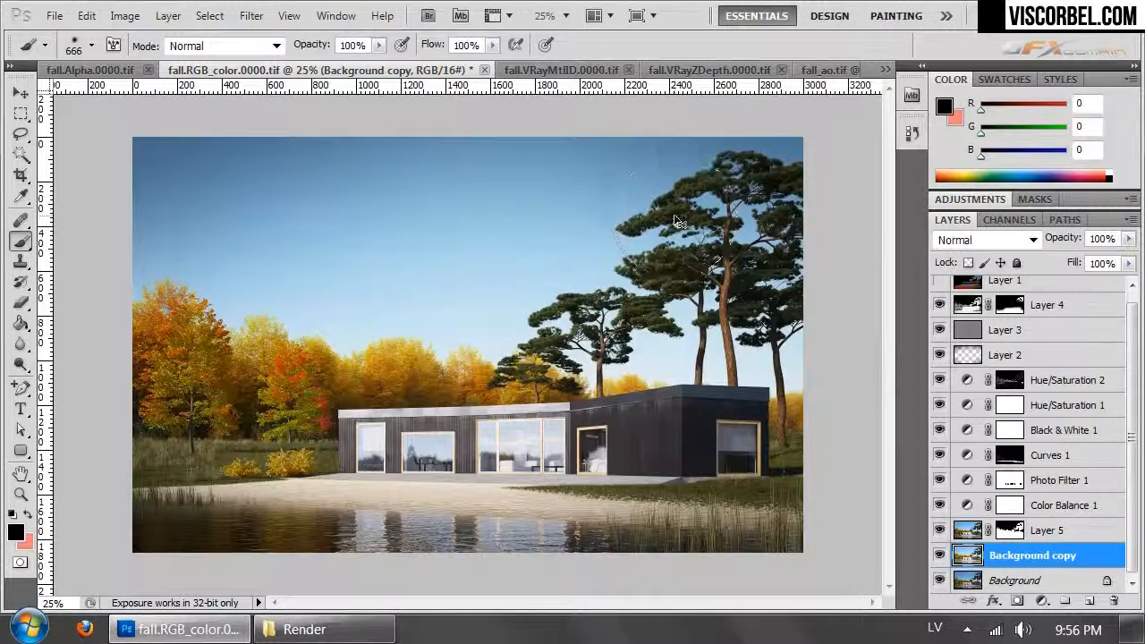
- Shift the Background copy layer's hue by +2 with Hue/Saturation
{"action": "key", "text": "ctrl+u"}
{"action": "left_click_drag", "start_coordinate": [483, 85], "coordinate": [867, 160]}
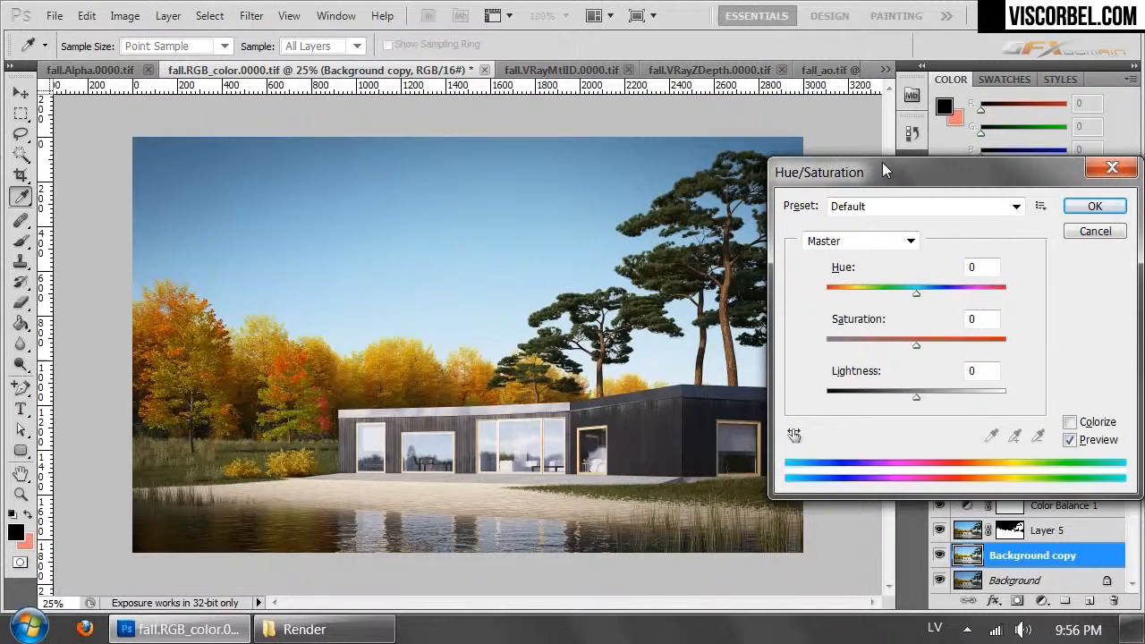
{"action": "left_click_drag", "start_coordinate": [917, 294], "coordinate": [919, 293]}
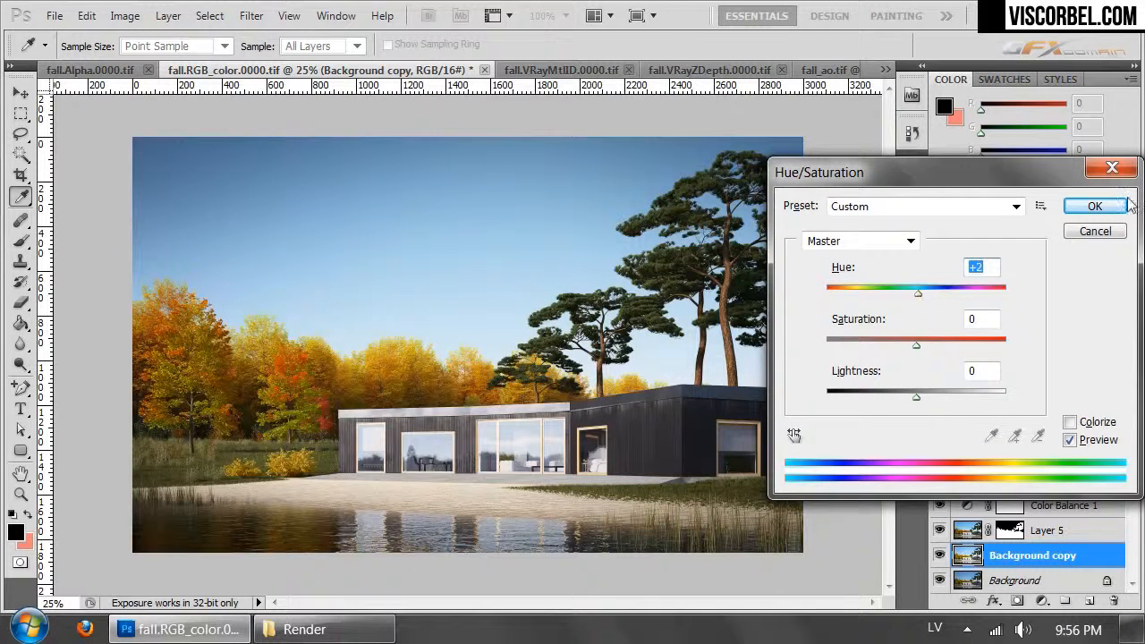
{"action": "left_click", "coordinate": [1085, 205]}
{"action": "key", "text": "b"}
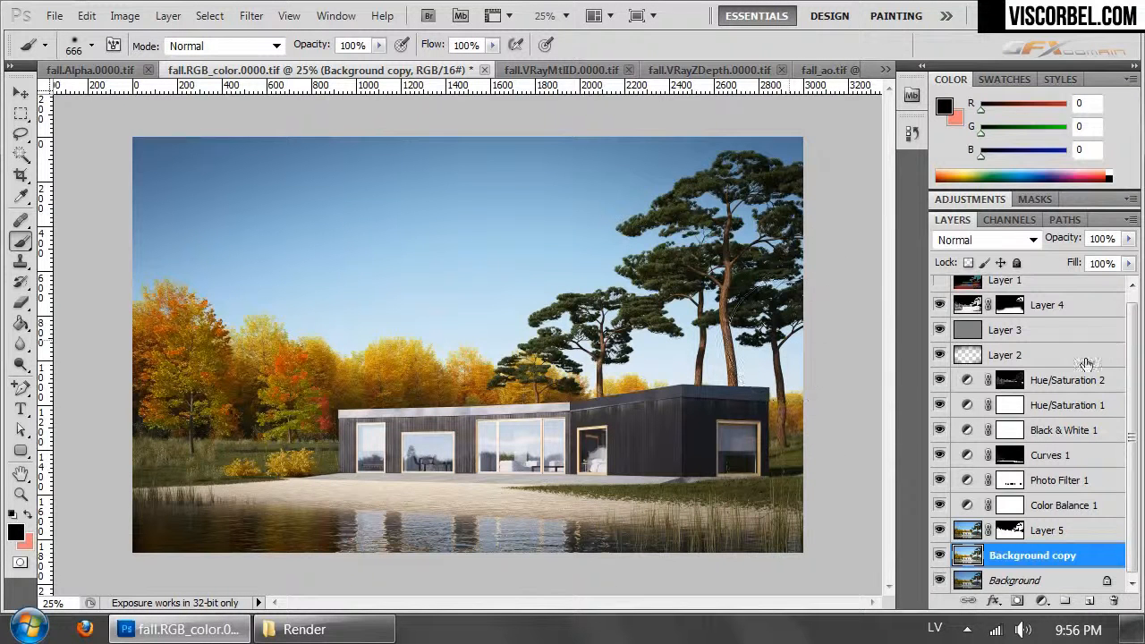
{"action": "scroll", "coordinate": [1118, 331], "scroll_direction": "up", "scroll_amount": 1}
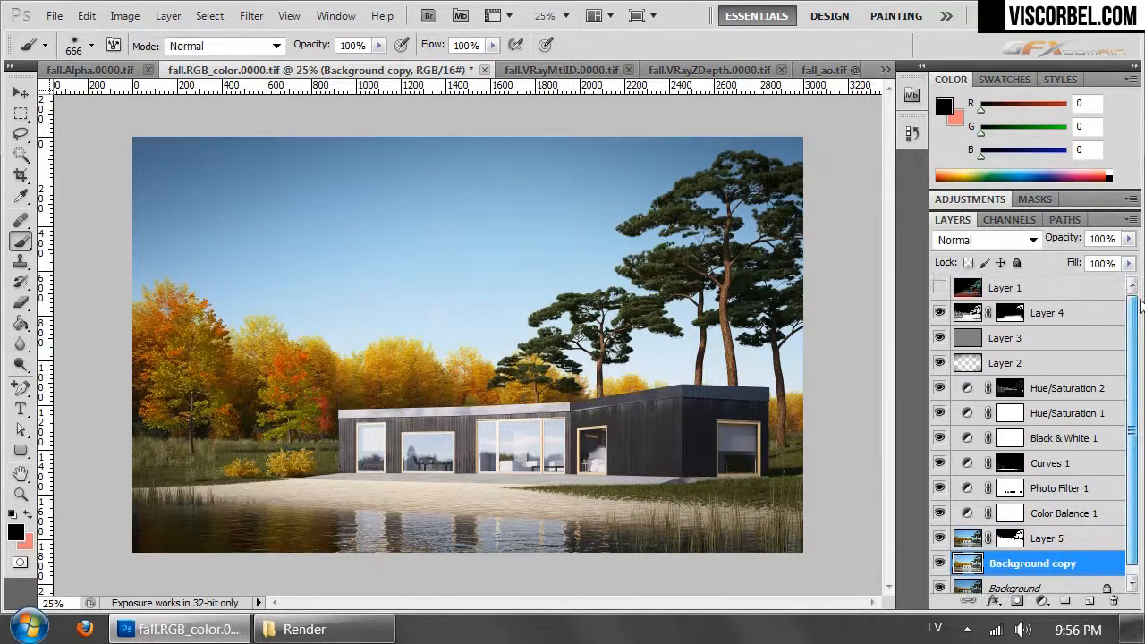
{"action": "left_click", "coordinate": [1047, 313]}
{"action": "left_click", "coordinate": [122, 17]}
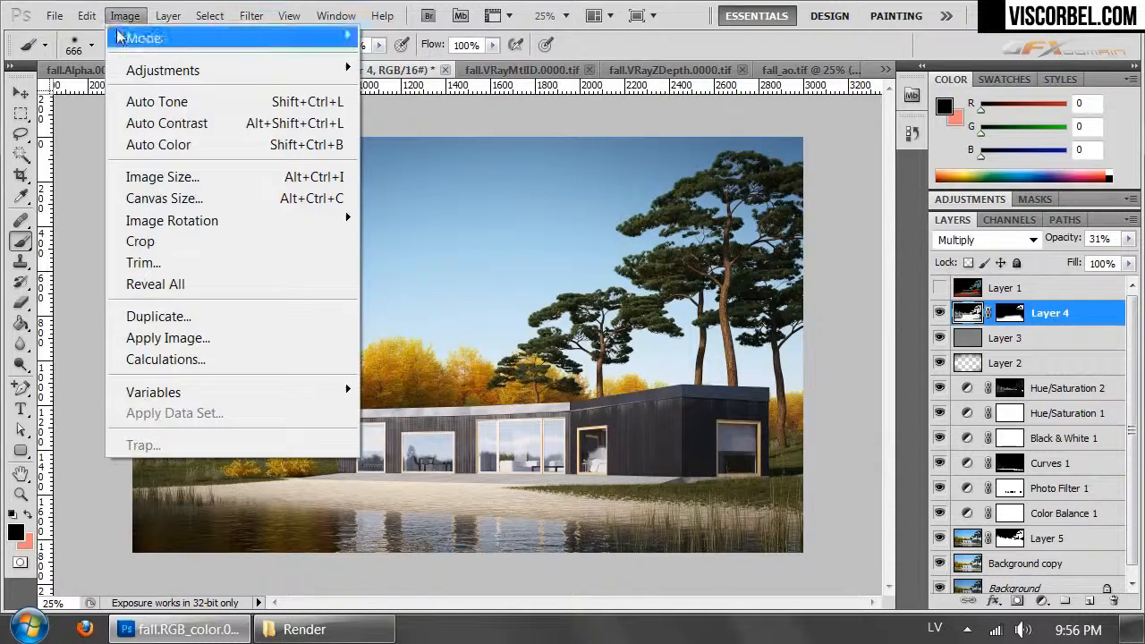
{"action": "mouse_move", "coordinate": [161, 70]}
{"action": "left_click", "coordinate": [403, 113]}
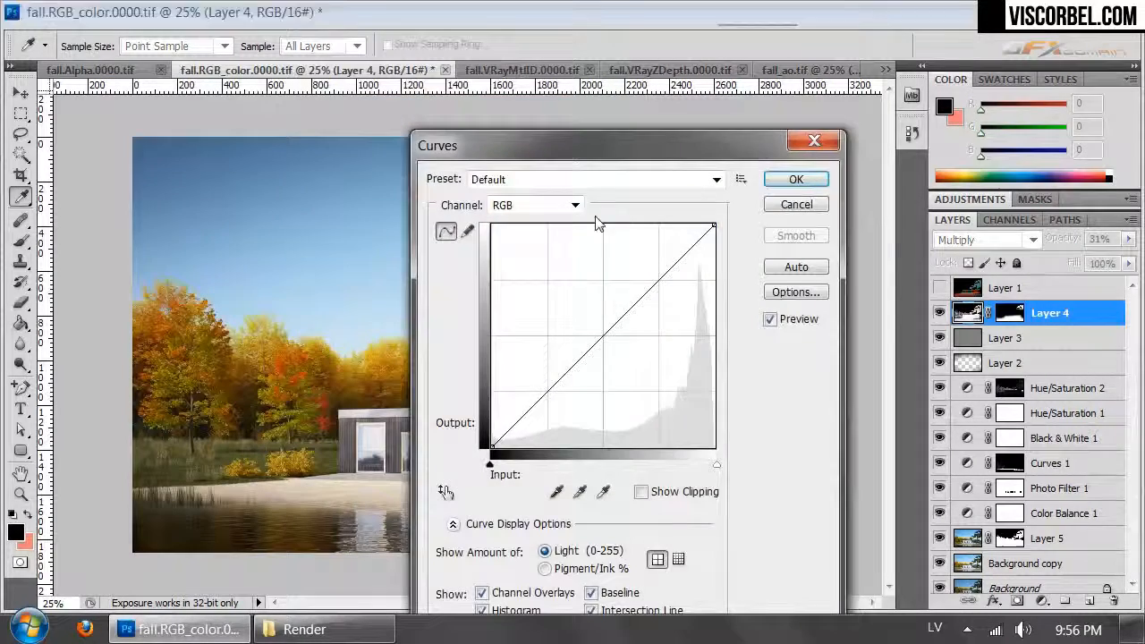
{"action": "left_click_drag", "start_coordinate": [623, 141], "coordinate": [1002, 129]}
{"action": "left_click_drag", "start_coordinate": [984, 322], "coordinate": [979, 319]}
{"action": "mouse_move", "coordinate": [984, 142]}
{"action": "left_mouse_down"}
{"action": "mouse_move", "coordinate": [743, 202]}
{"action": "mouse_move", "coordinate": [671, 276]}
{"action": "mouse_move", "coordinate": [787, 222]}
{"action": "left_mouse_up"}
{"action": "left_click", "coordinate": [956, 254]}
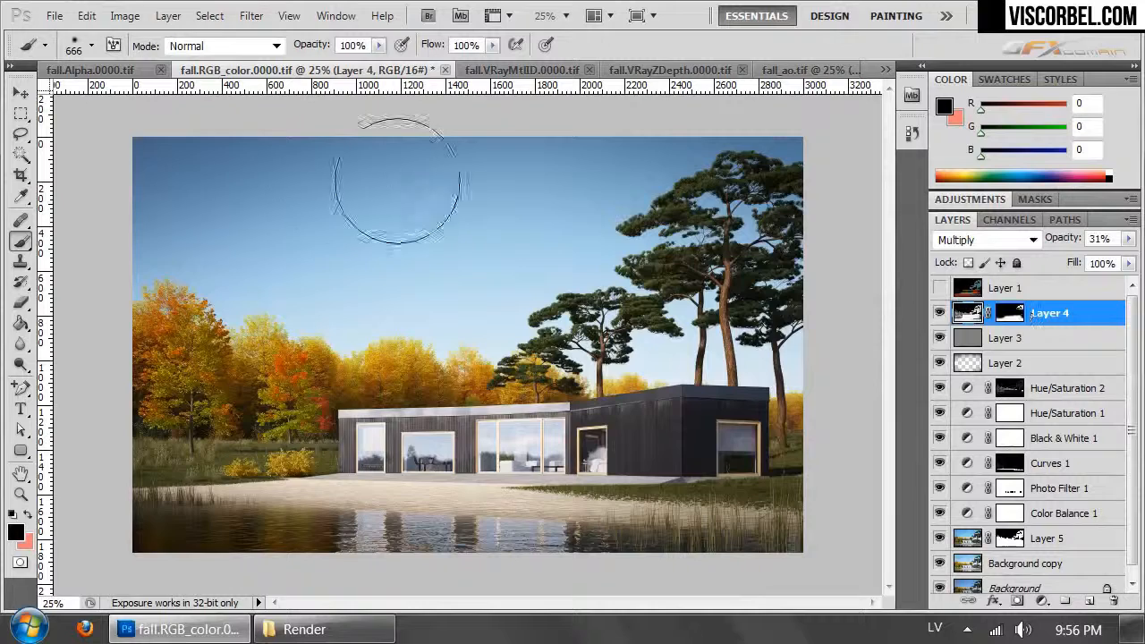
- Add a Curves adjustment layer above Layer 4, raising input 97 to output 110 and slightly lifting the highlights
{"action": "left_click", "coordinate": [168, 15]}
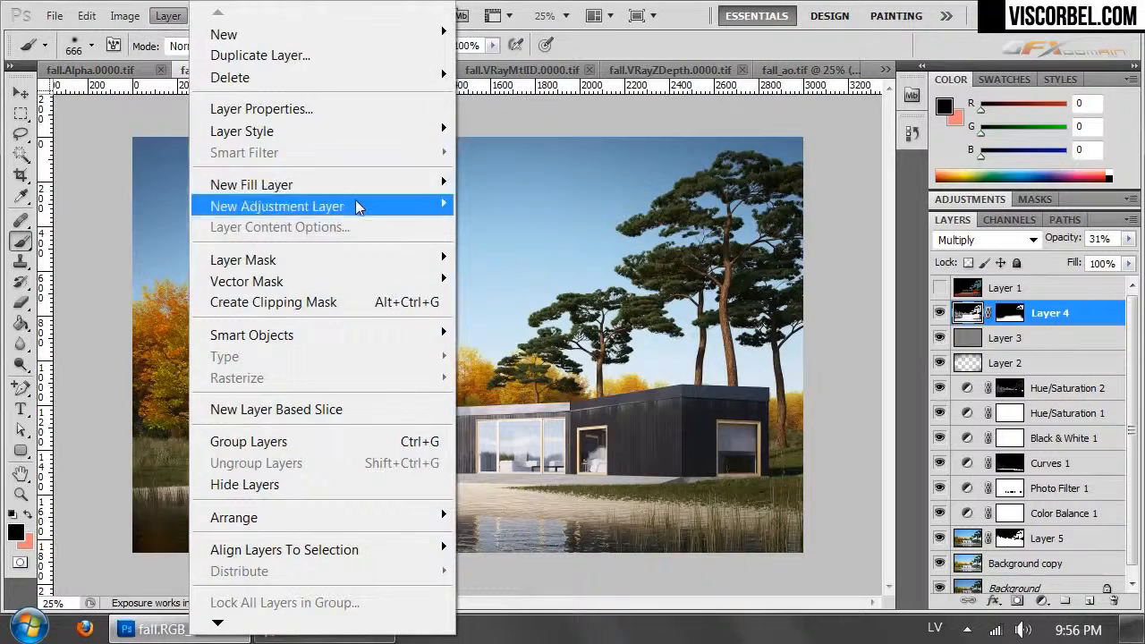
{"action": "mouse_move", "coordinate": [355, 208]}
{"action": "left_click", "coordinate": [102, 245]}
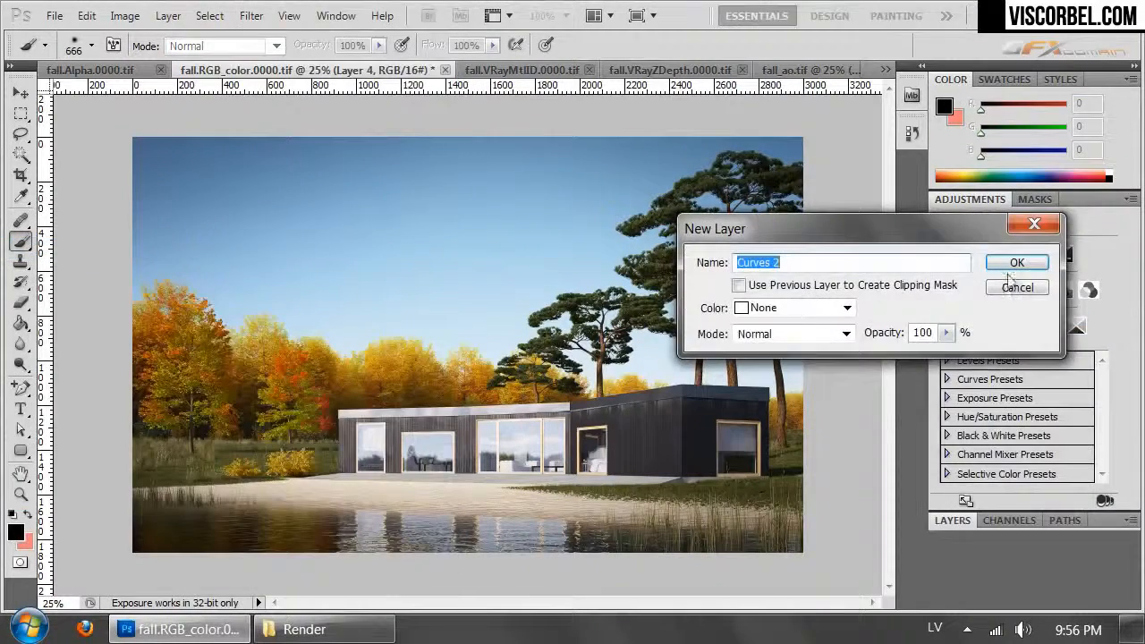
{"action": "left_click", "coordinate": [1016, 262]}
{"action": "left_click_drag", "start_coordinate": [1023, 361], "coordinate": [1023, 353]}
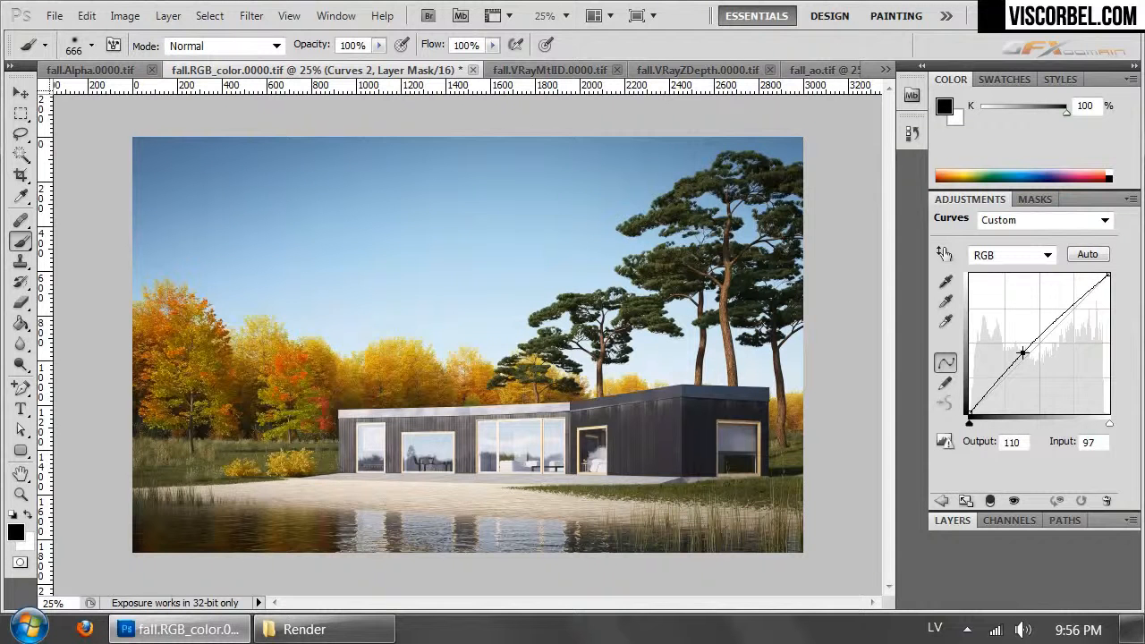
{"action": "left_click_drag", "start_coordinate": [1074, 306], "coordinate": [1077, 299]}
{"action": "left_click", "coordinate": [952, 521]}
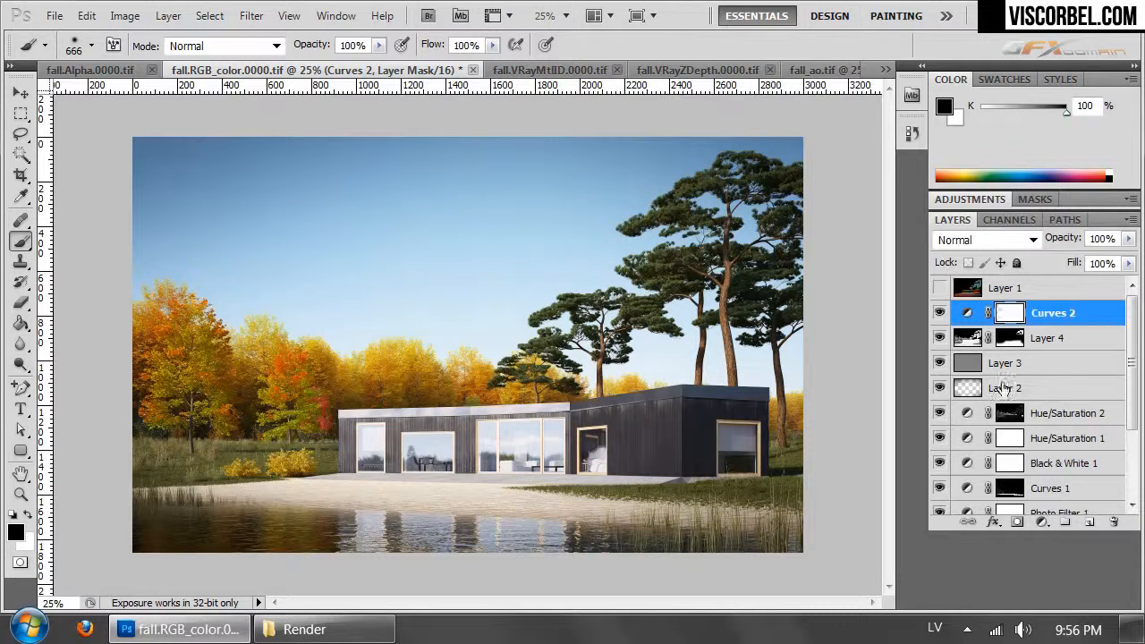
{"action": "left_click", "coordinate": [938, 289]}
{"action": "left_click", "coordinate": [938, 289]}
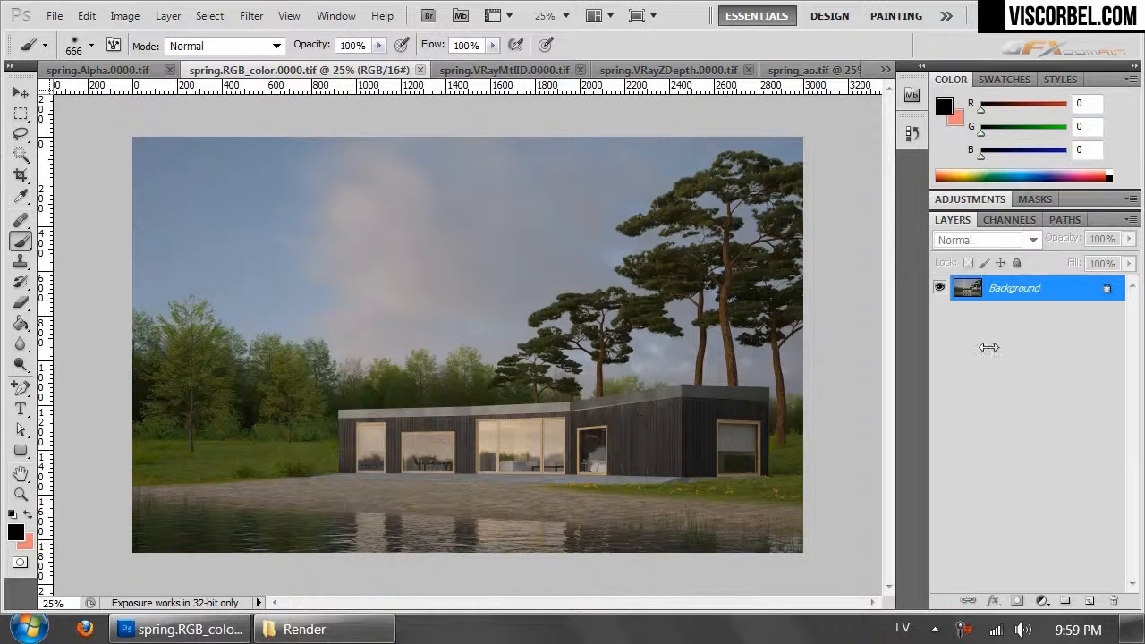
- Duplicate the spring render's Background layer twice and copy the whole spring alpha pass
{"action": "key", "text": "ctrl+j"}
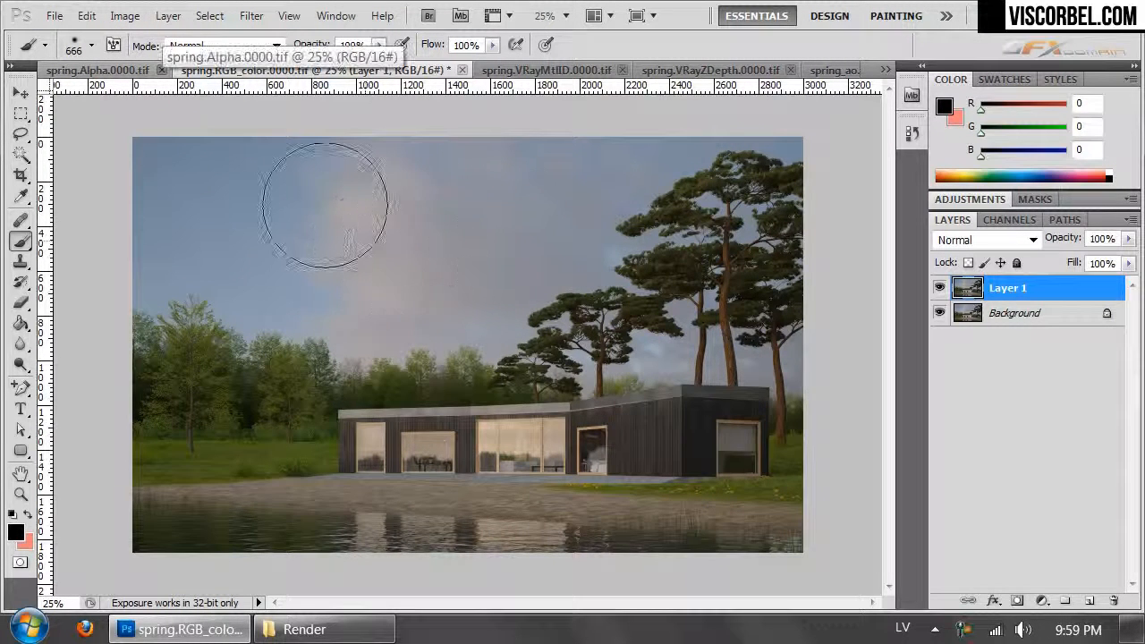
{"action": "left_click", "coordinate": [114, 70]}
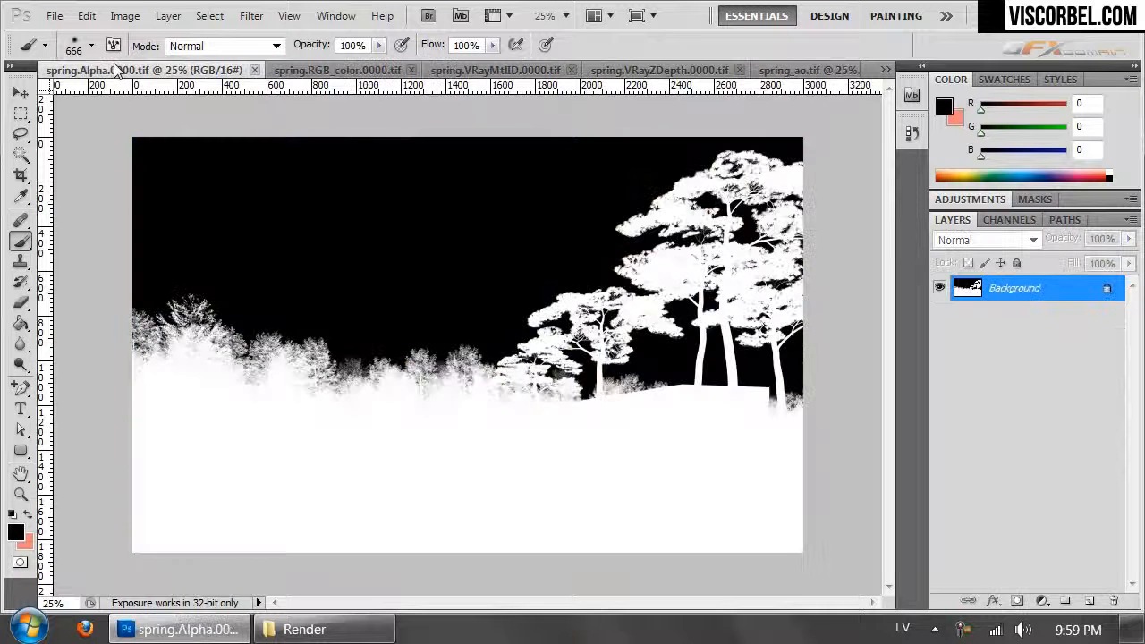
{"action": "left_click", "coordinate": [335, 70]}
{"action": "key", "text": "ctrl+j"}
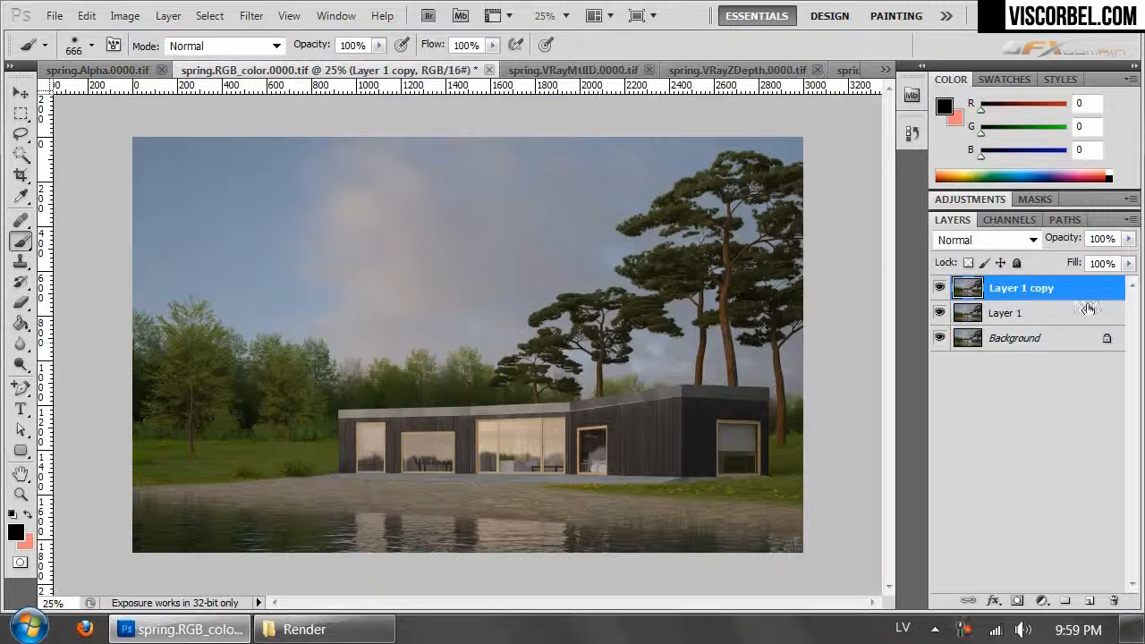
- Add a layer mask to Layer 1 copy and paste the alpha pass into it, leaving the mask overlay hidden
{"action": "left_click", "coordinate": [1017, 600]}
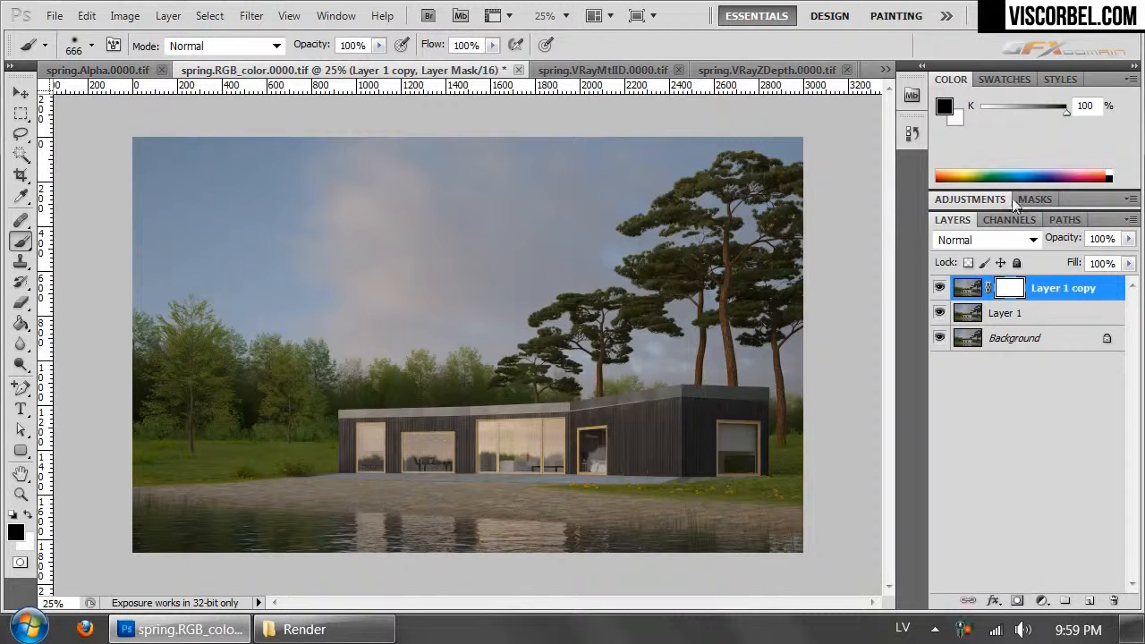
{"action": "left_click", "coordinate": [1009, 219]}
{"action": "key", "text": "ctrl+v"}
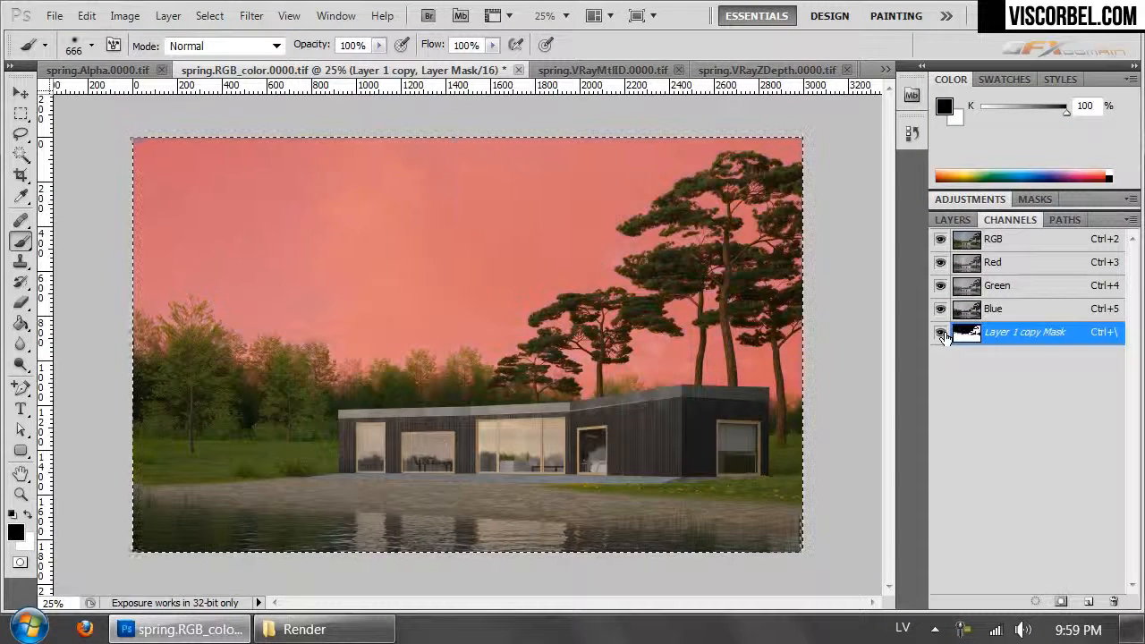
{"action": "left_click", "coordinate": [940, 332]}
{"action": "left_click", "coordinate": [952, 219]}
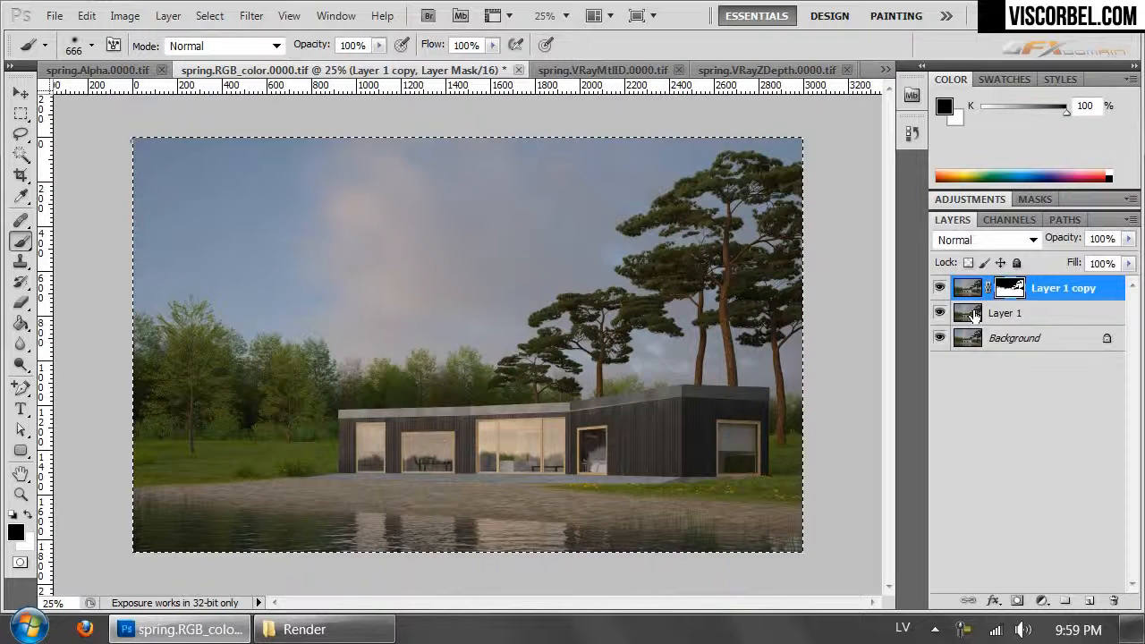
- Brighten the sky on Layer 1 with an Exposure adjustment, raising exposure above +1 and setting gamma correction to 0.64
{"action": "left_click", "coordinate": [995, 313]}
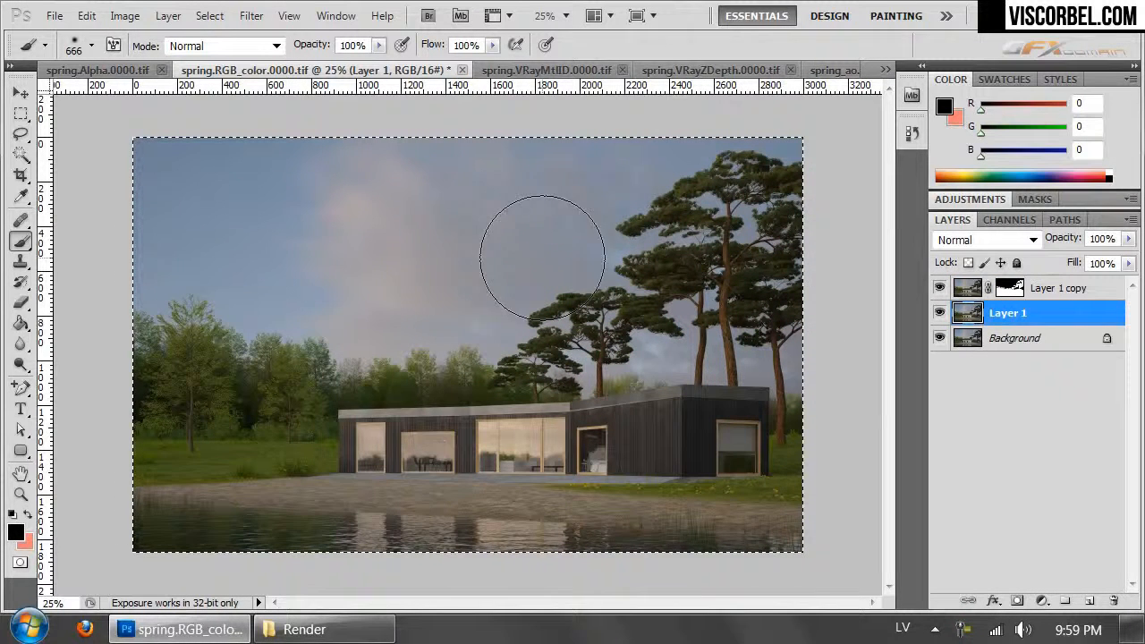
{"action": "left_click", "coordinate": [134, 17]}
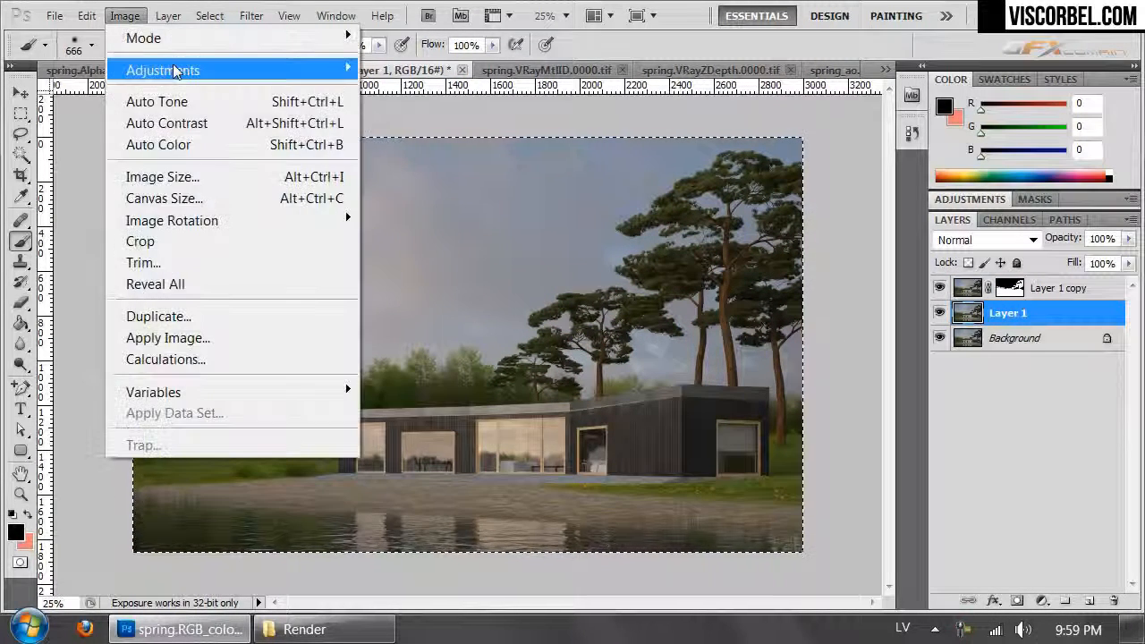
{"action": "mouse_move", "coordinate": [179, 71]}
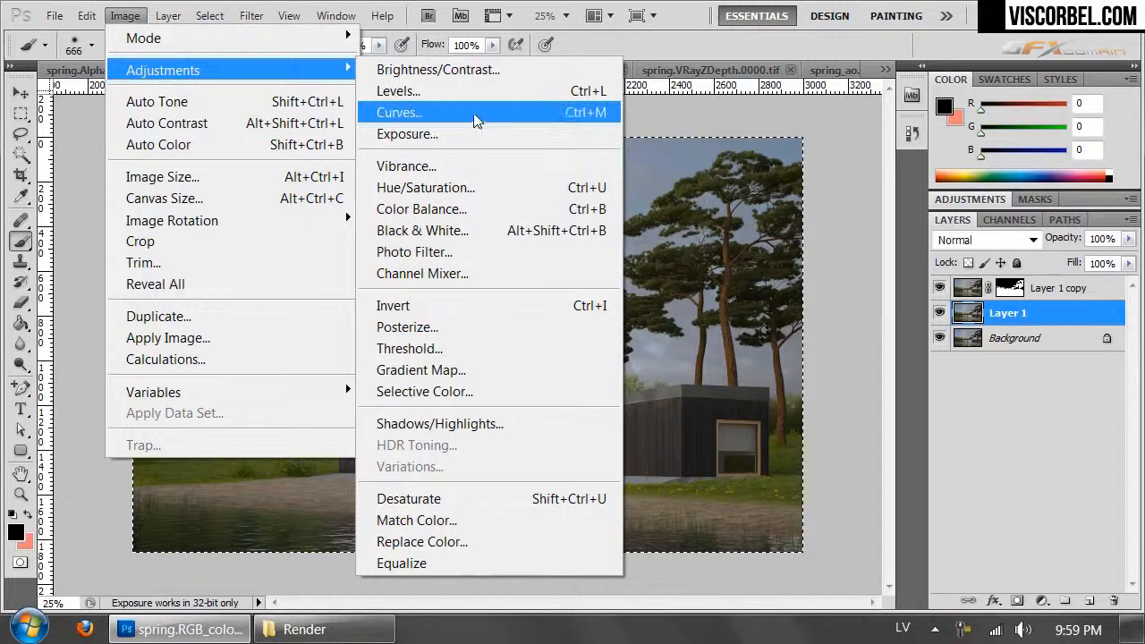
{"action": "left_click", "coordinate": [475, 135]}
{"action": "left_click_drag", "start_coordinate": [512, 133], "coordinate": [845, 154]}
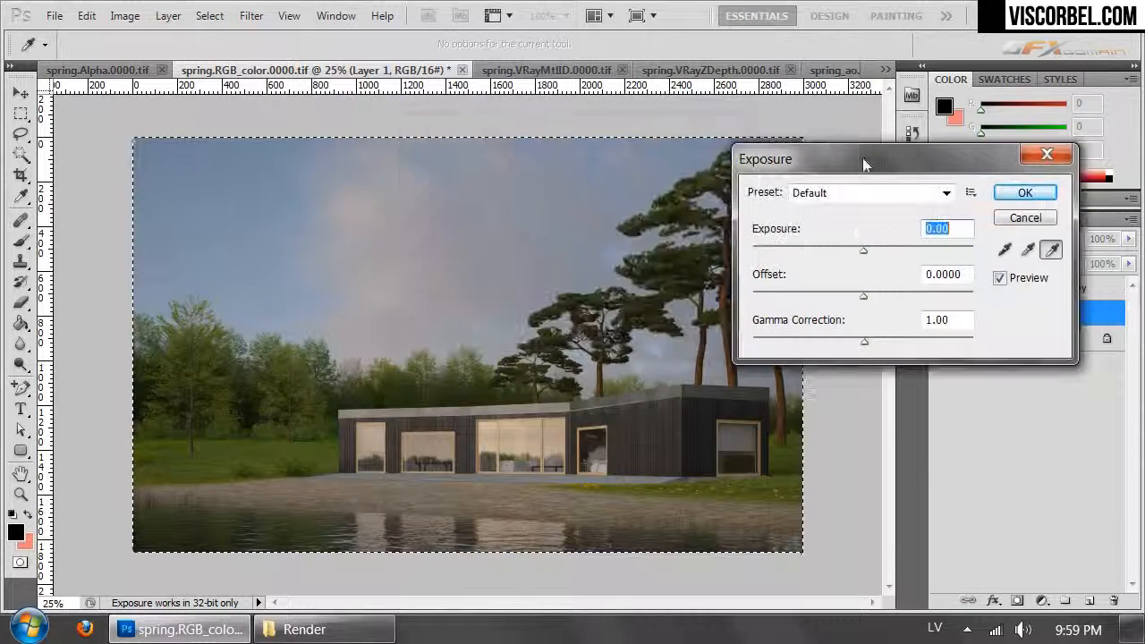
{"action": "left_click_drag", "start_coordinate": [864, 341], "coordinate": [882, 346]}
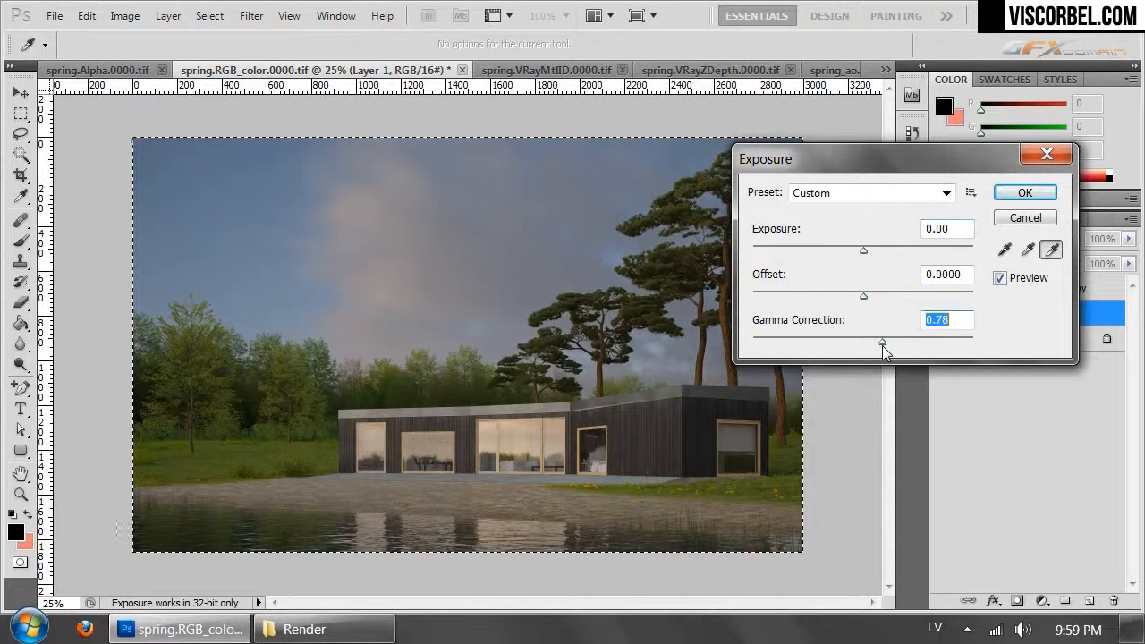
{"action": "left_click_drag", "start_coordinate": [863, 252], "coordinate": [881, 256]}
{"action": "left_click_drag", "start_coordinate": [884, 343], "coordinate": [895, 344]}
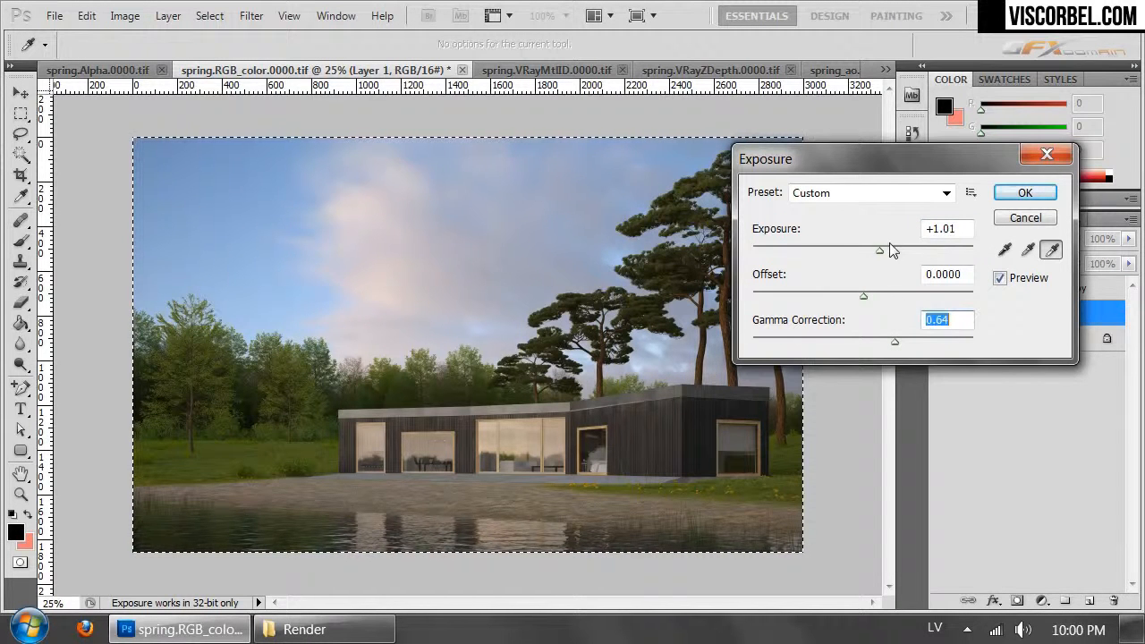
{"action": "left_click_drag", "start_coordinate": [880, 254], "coordinate": [882, 255]}
{"action": "left_click", "coordinate": [1013, 197]}
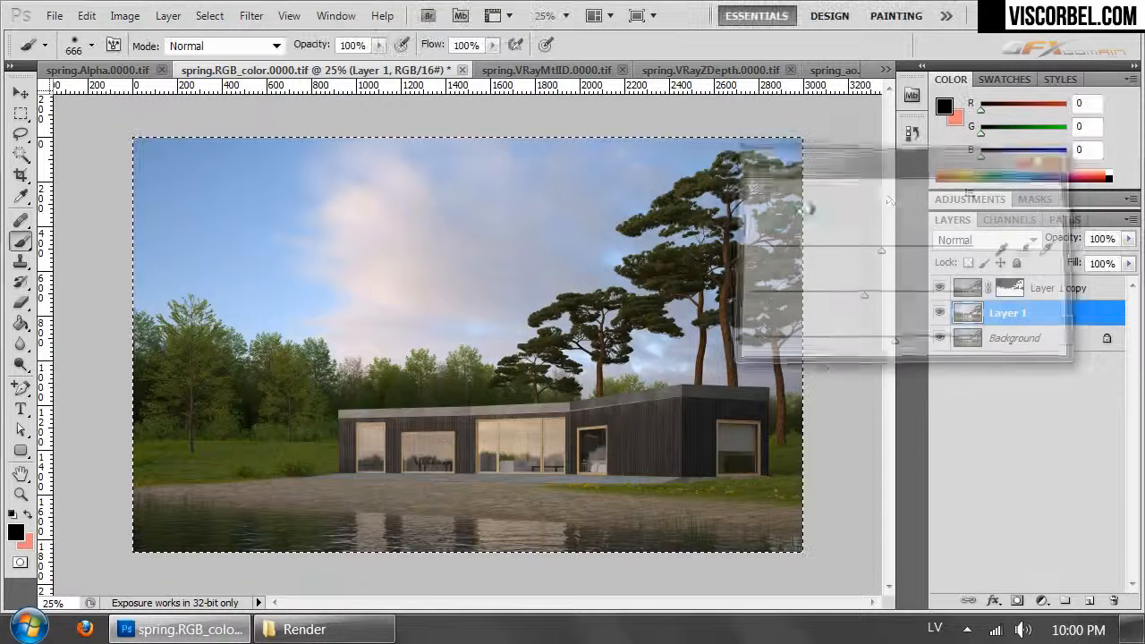
- Brighten the masked foreground on Layer 1 copy with Curves, raising input 105 to output 139 and input 174 to output 227
{"action": "left_click", "coordinate": [972, 295]}
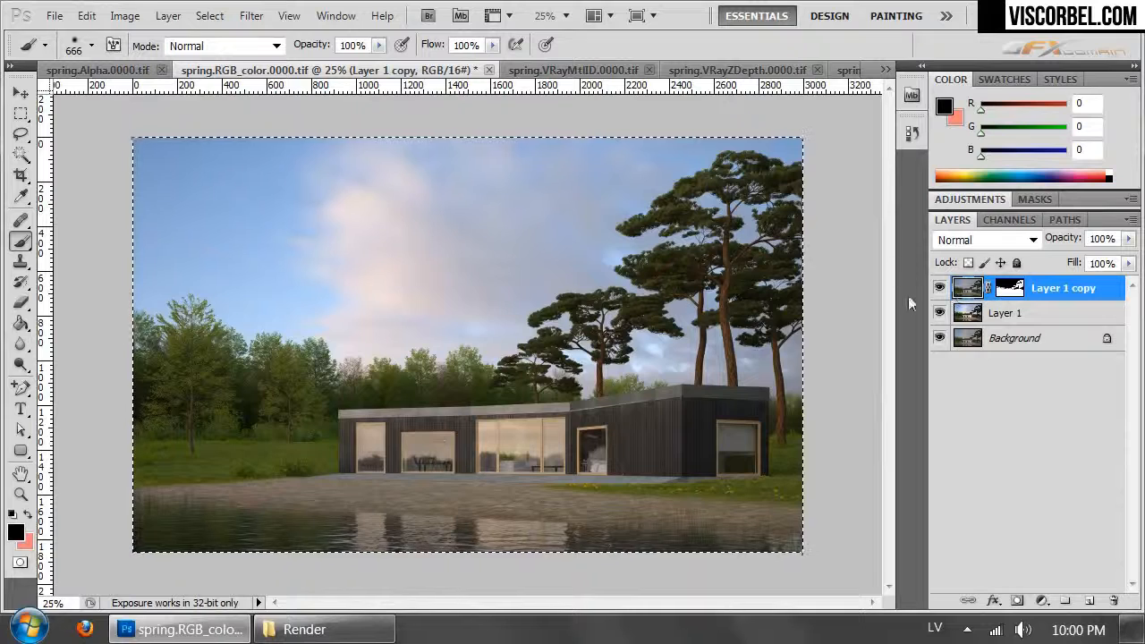
{"action": "left_click", "coordinate": [124, 16]}
{"action": "mouse_move", "coordinate": [223, 71]}
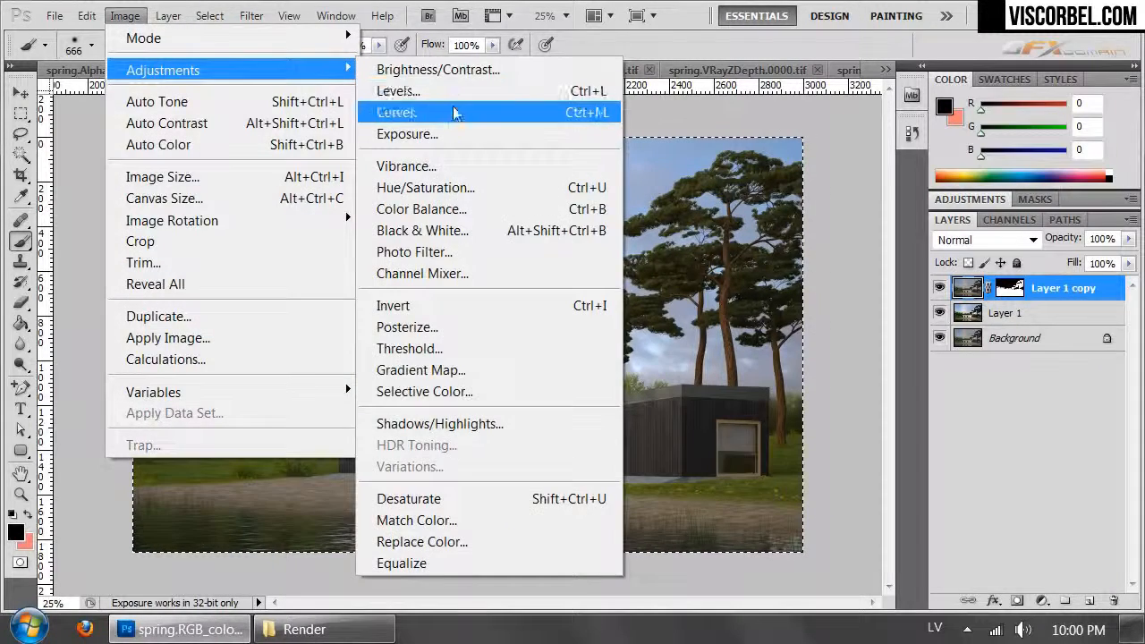
{"action": "left_click", "coordinate": [438, 110]}
{"action": "left_click_drag", "start_coordinate": [803, 229], "coordinate": [893, 135]}
{"action": "left_click_drag", "start_coordinate": [854, 328], "coordinate": [856, 304]}
{"action": "left_click_drag", "start_coordinate": [931, 257], "coordinate": [924, 232]}
{"action": "left_click_drag", "start_coordinate": [856, 304], "coordinate": [848, 304]}
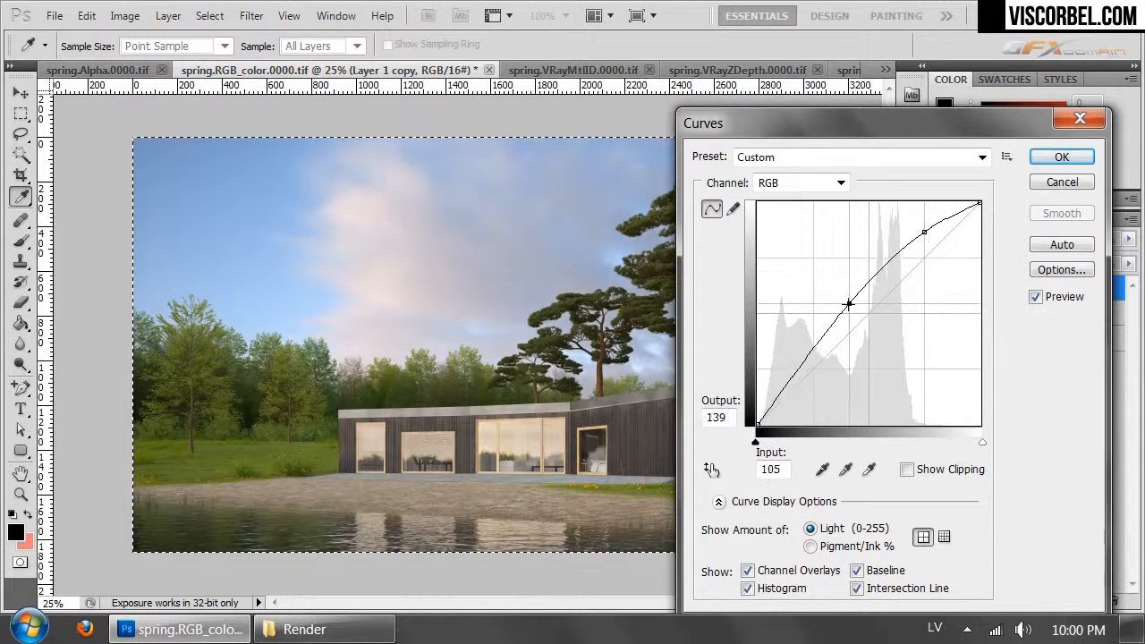
{"action": "left_click_drag", "start_coordinate": [927, 232], "coordinate": [909, 228]}
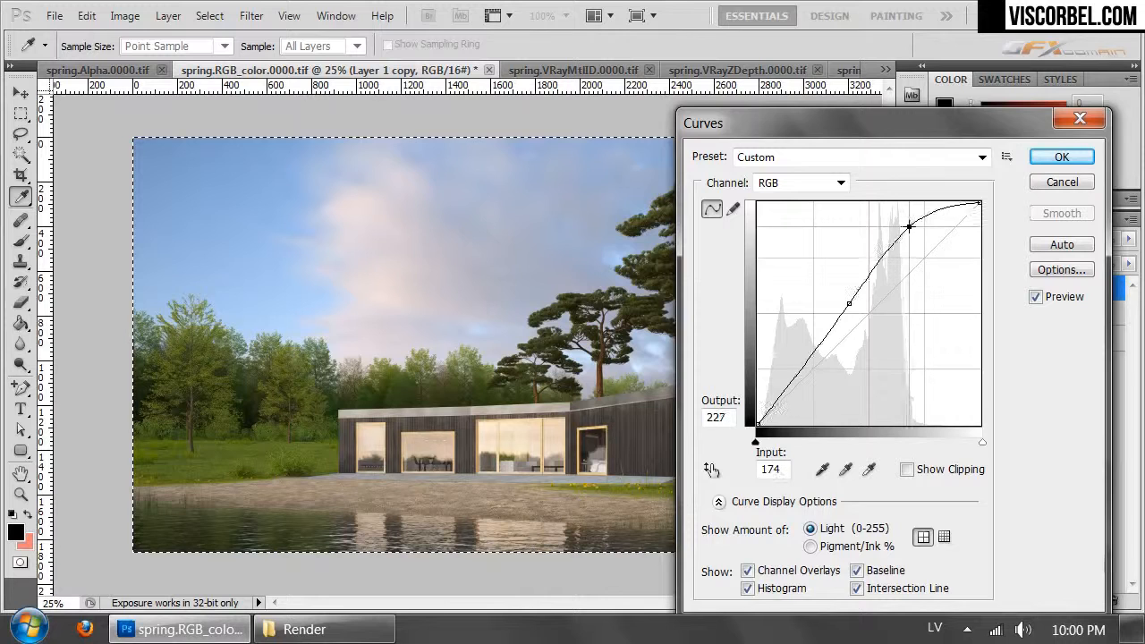
{"action": "left_click", "coordinate": [1063, 157]}
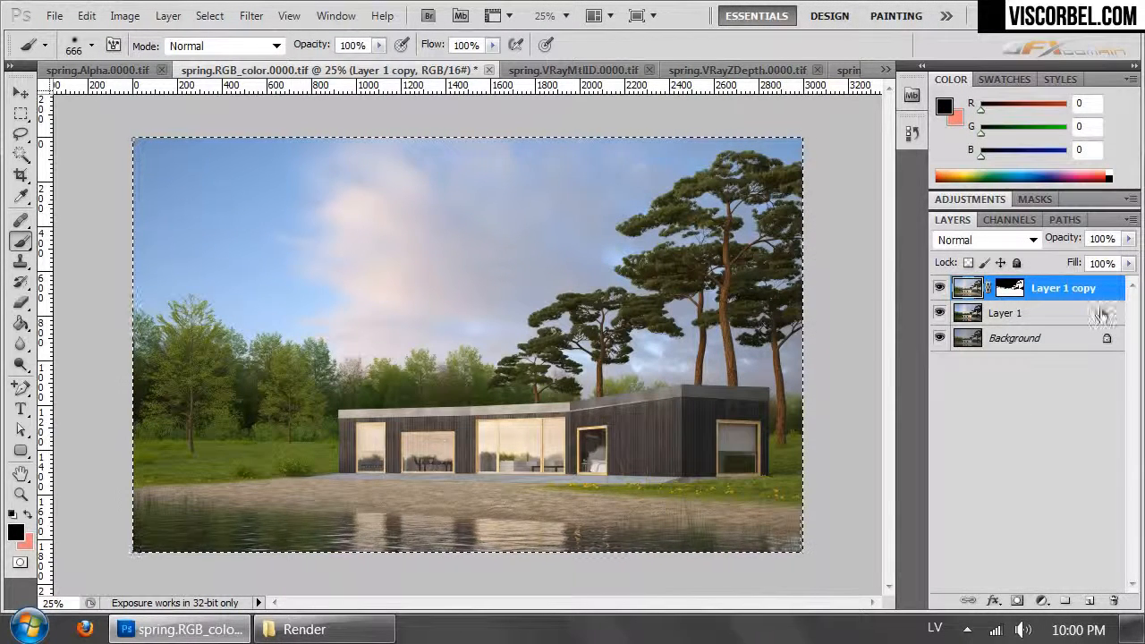
- Add a Curves adjustment layer above Layer 1 copy, raising input 176 to output 209 and slightly lifting the midtones
{"action": "left_click", "coordinate": [978, 311]}
{"action": "left_click", "coordinate": [984, 295]}
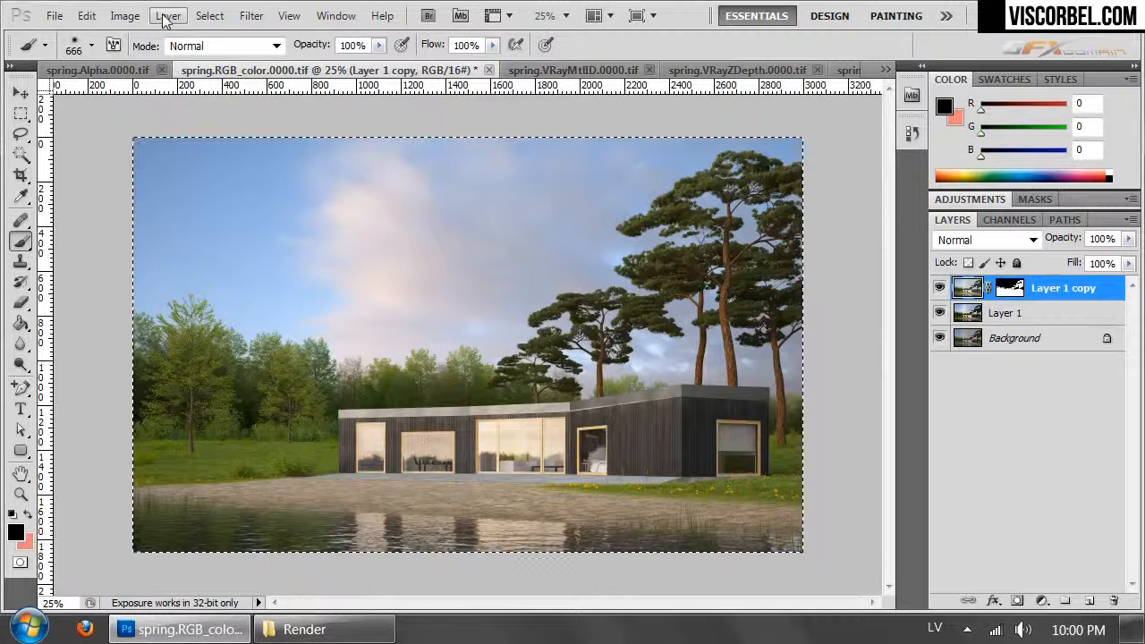
{"action": "left_click", "coordinate": [125, 16]}
{"action": "mouse_move", "coordinate": [169, 16]}
{"action": "mouse_move", "coordinate": [271, 207]}
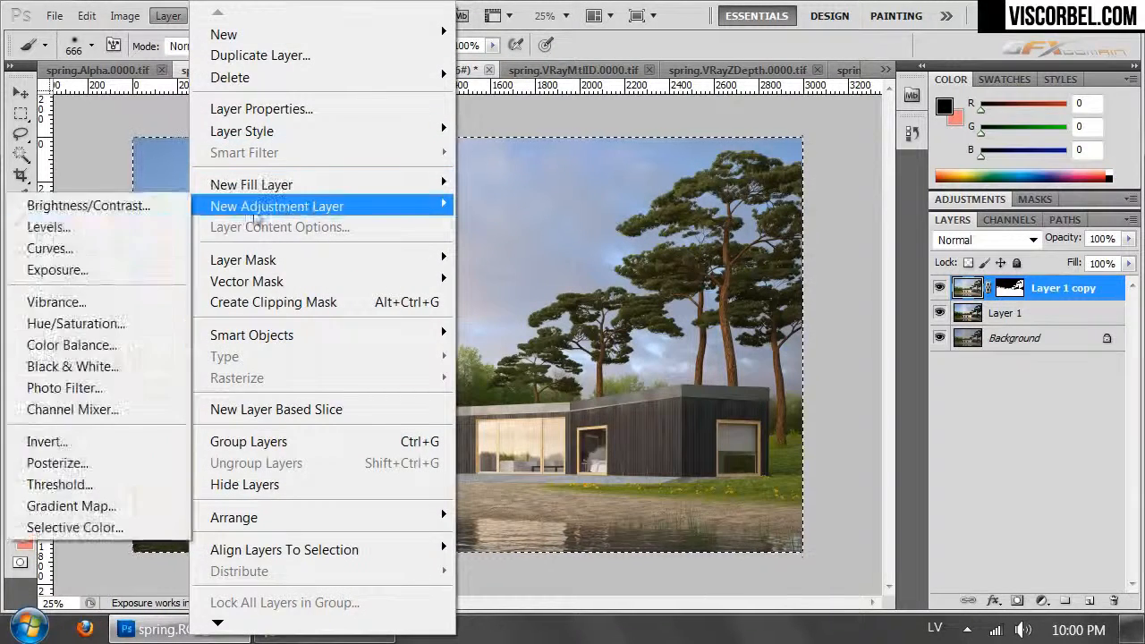
{"action": "left_click", "coordinate": [51, 248]}
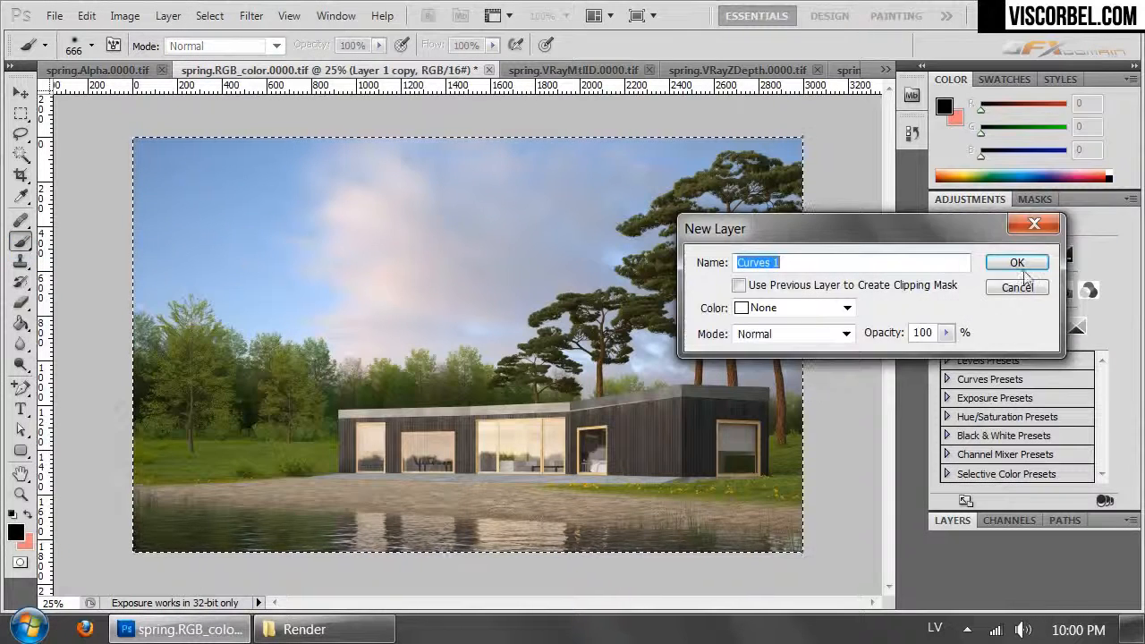
{"action": "left_click", "coordinate": [1020, 264]}
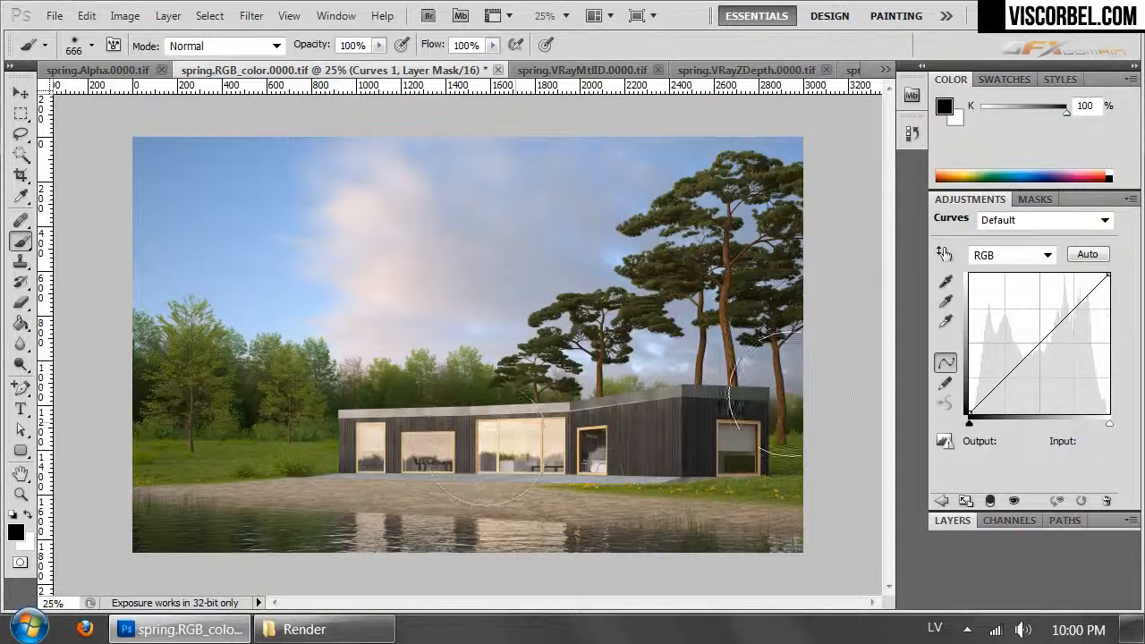
{"action": "left_click_drag", "start_coordinate": [1038, 346], "coordinate": [1066, 301]}
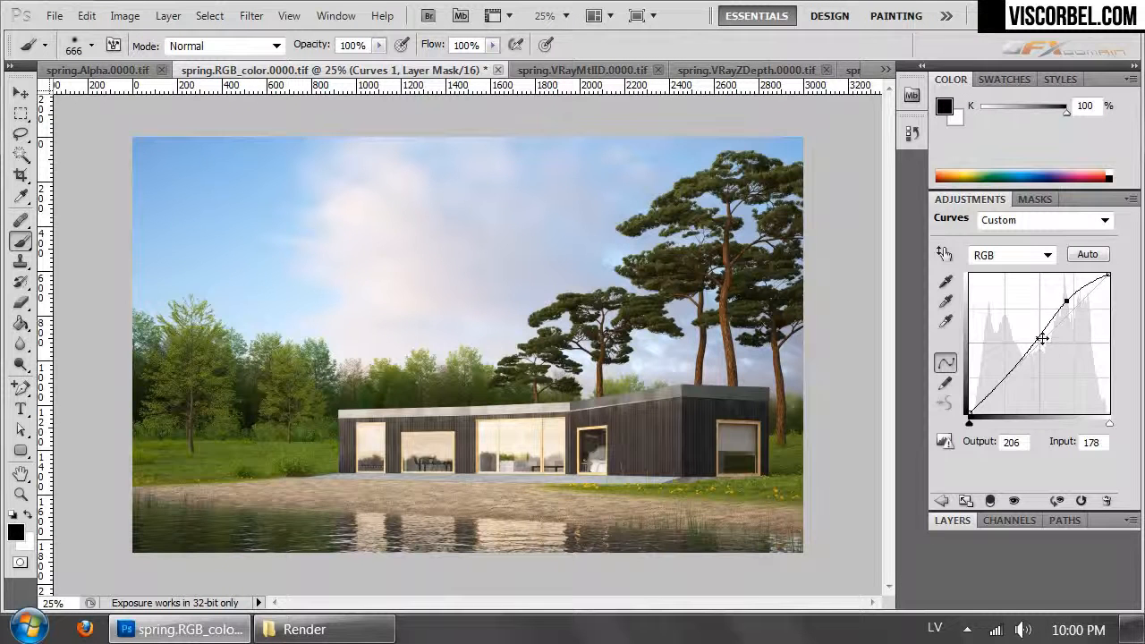
{"action": "left_click_drag", "start_coordinate": [1038, 339], "coordinate": [1036, 336]}
{"action": "left_click_drag", "start_coordinate": [1063, 299], "coordinate": [1065, 298]}
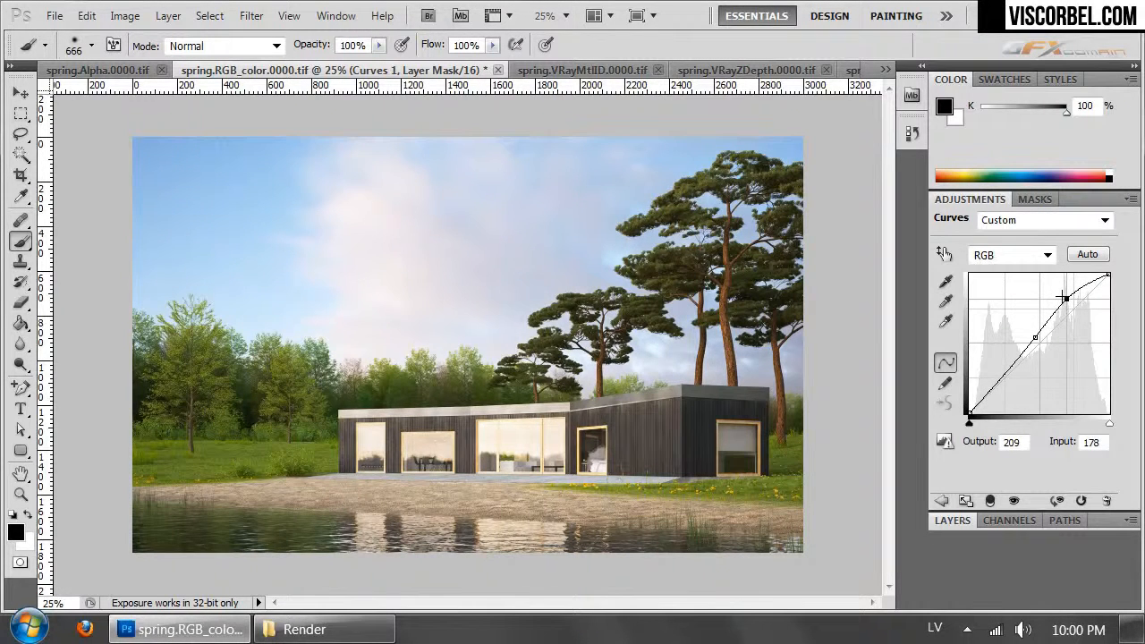
{"action": "left_click", "coordinate": [966, 522]}
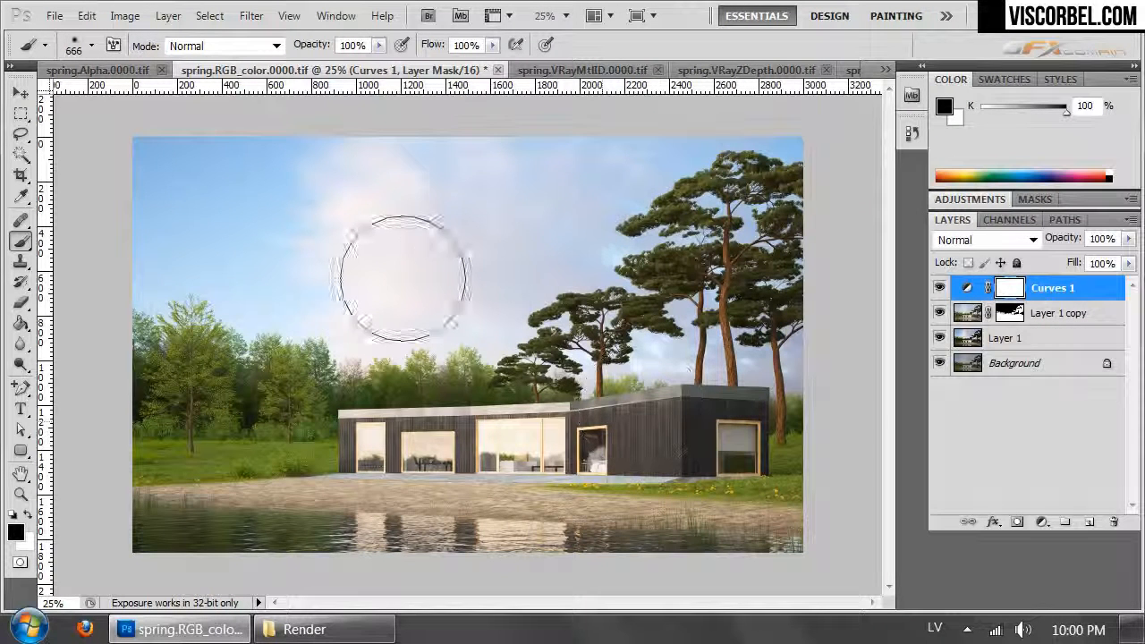
- Copy the whole VRayMtlID pass and paste it as a new layer above Curves 1 in spring.RGB_color.0000.tif
{"action": "left_click", "coordinate": [581, 70]}
{"action": "key", "text": "ctrl+a"}
{"action": "key", "text": "ctrl+c"}
{"action": "left_click", "coordinate": [269, 70]}
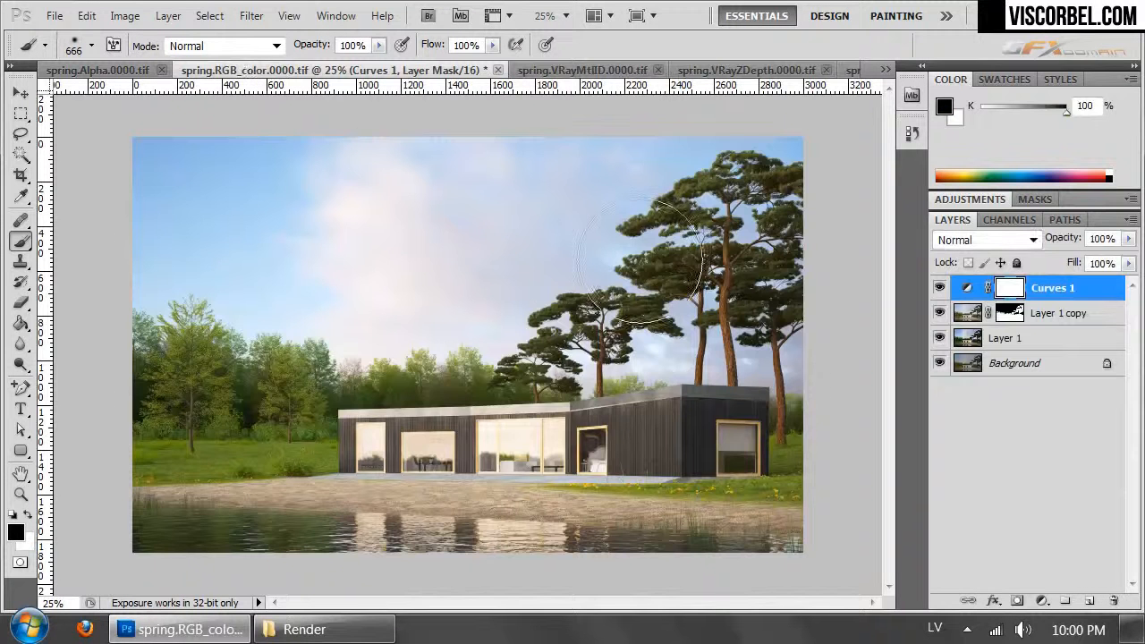
{"action": "key", "text": "ctrl+v"}
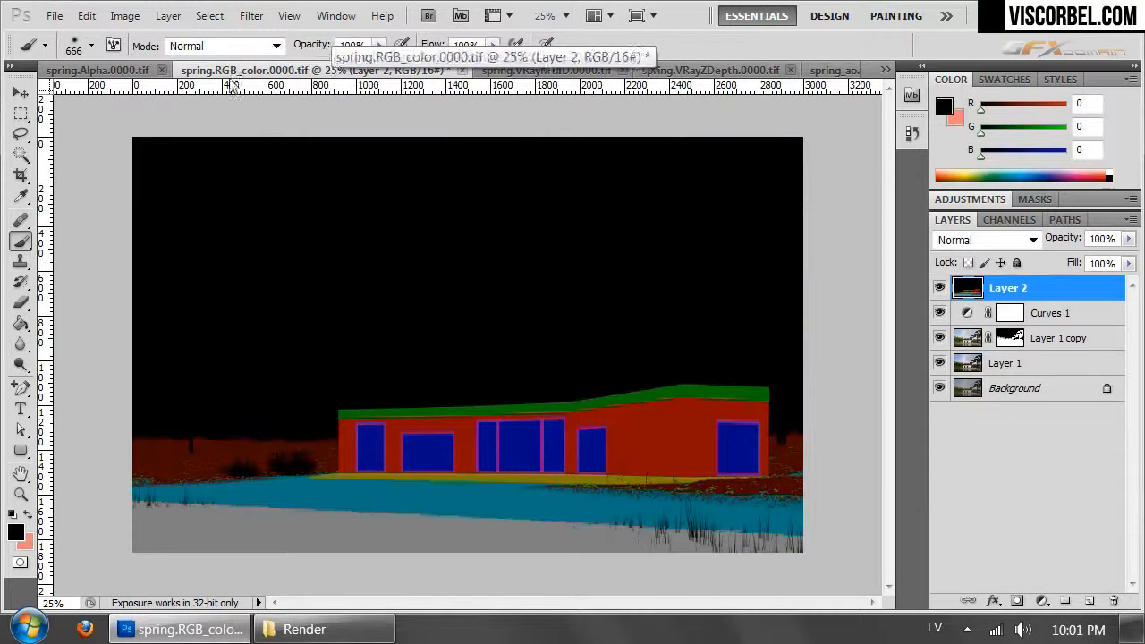
- Select the blue window areas on Layer 2 with Color Range, sampling the blue of the glass
{"action": "left_click", "coordinate": [209, 16]}
{"action": "left_click", "coordinate": [252, 212]}
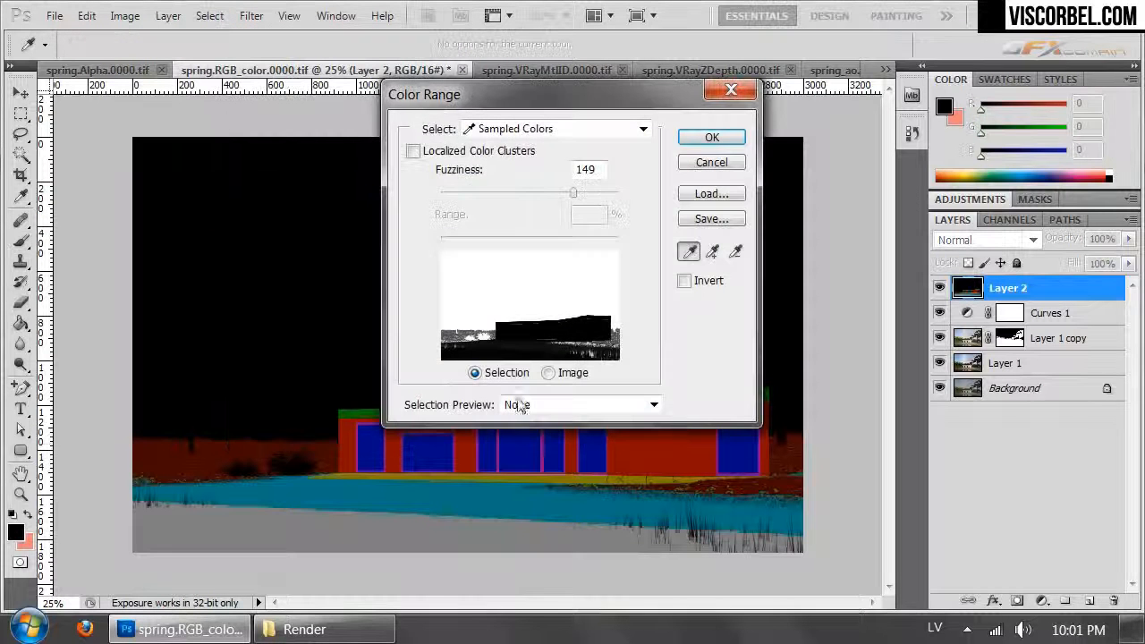
{"action": "left_click", "coordinate": [540, 453]}
{"action": "left_click", "coordinate": [712, 137]}
{"action": "key", "text": "b"}
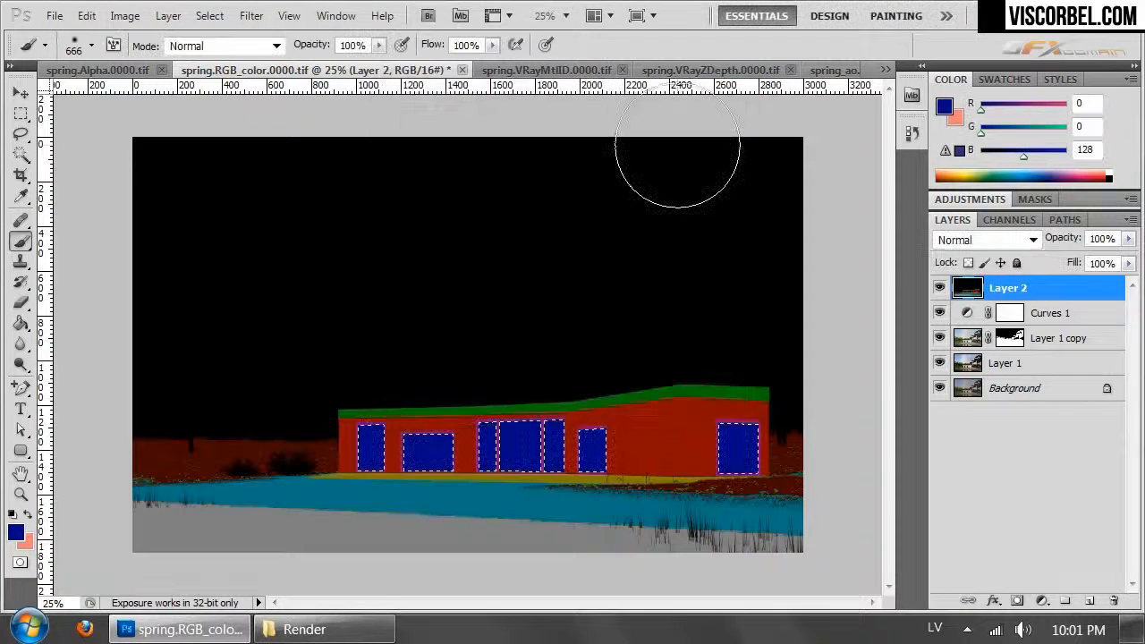
- Hide Layer 2, fill the window selection with black on the Curves 1 mask, and deselect
{"action": "left_click", "coordinate": [939, 288]}
{"action": "left_click", "coordinate": [1010, 312]}
{"action": "key", "text": "d"}
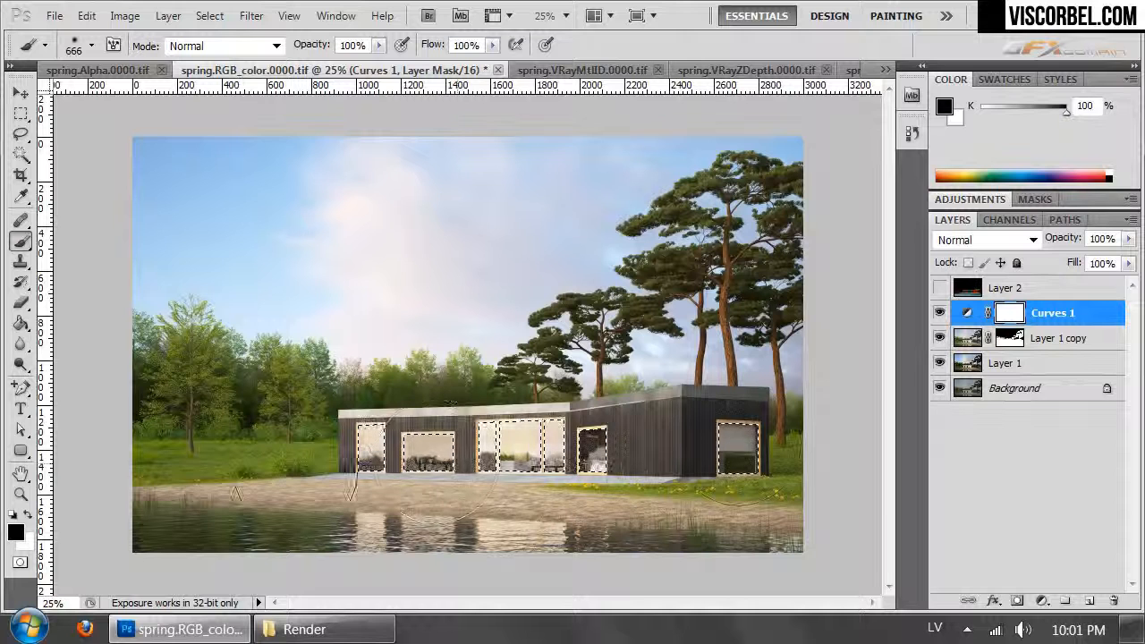
{"action": "key", "text": "alt+BackSpace"}
{"action": "key", "text": "ctrl+d"}
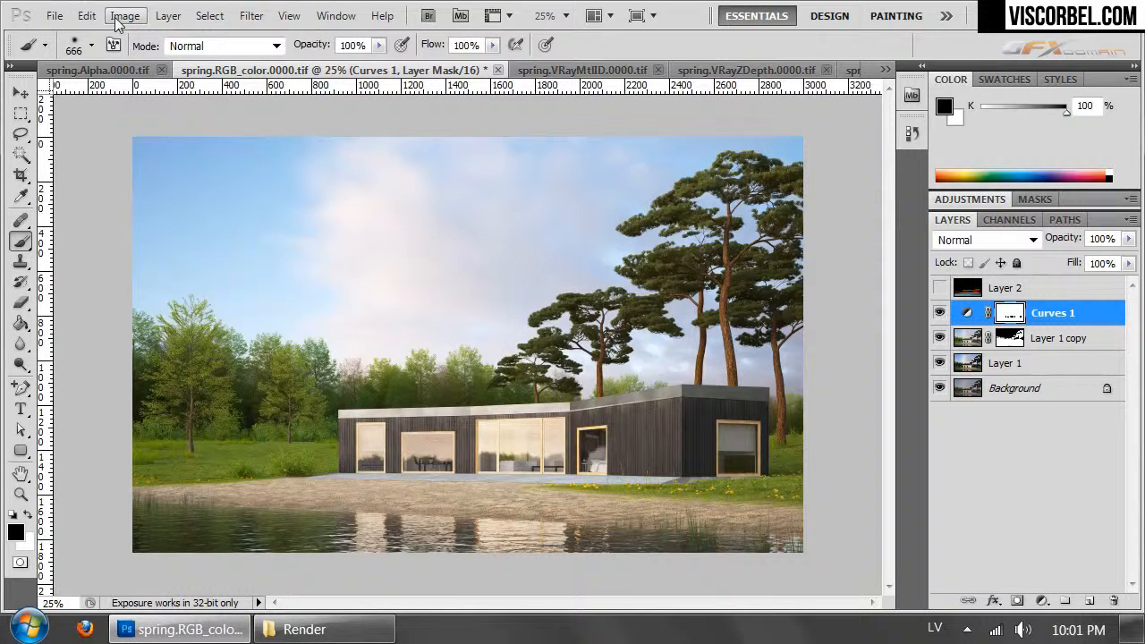
- Add a Color Balance adjustment layer above Curves 1 and shift the midtones slightly toward yellow and red
{"action": "left_click", "coordinate": [166, 18]}
{"action": "mouse_move", "coordinate": [366, 207]}
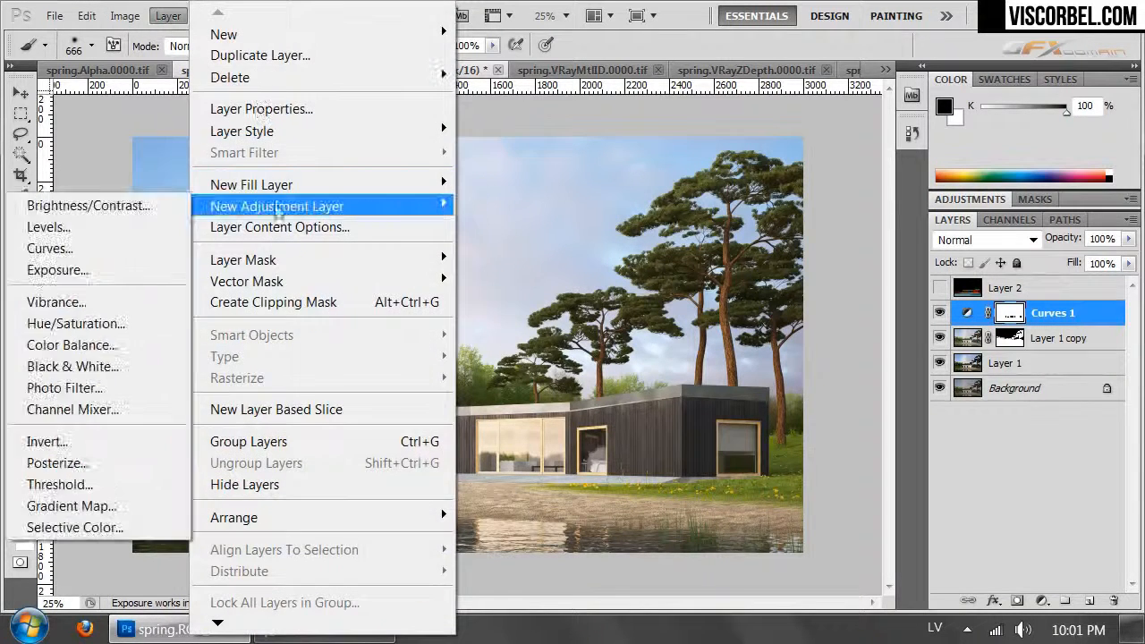
{"action": "left_click", "coordinate": [68, 346]}
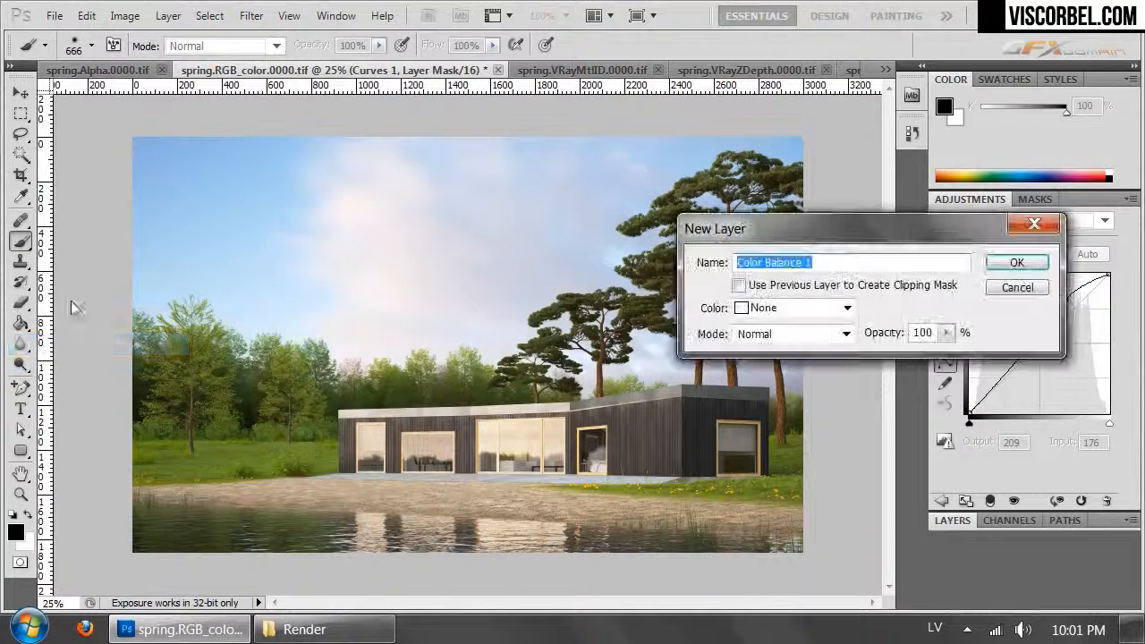
{"action": "left_click", "coordinate": [993, 263]}
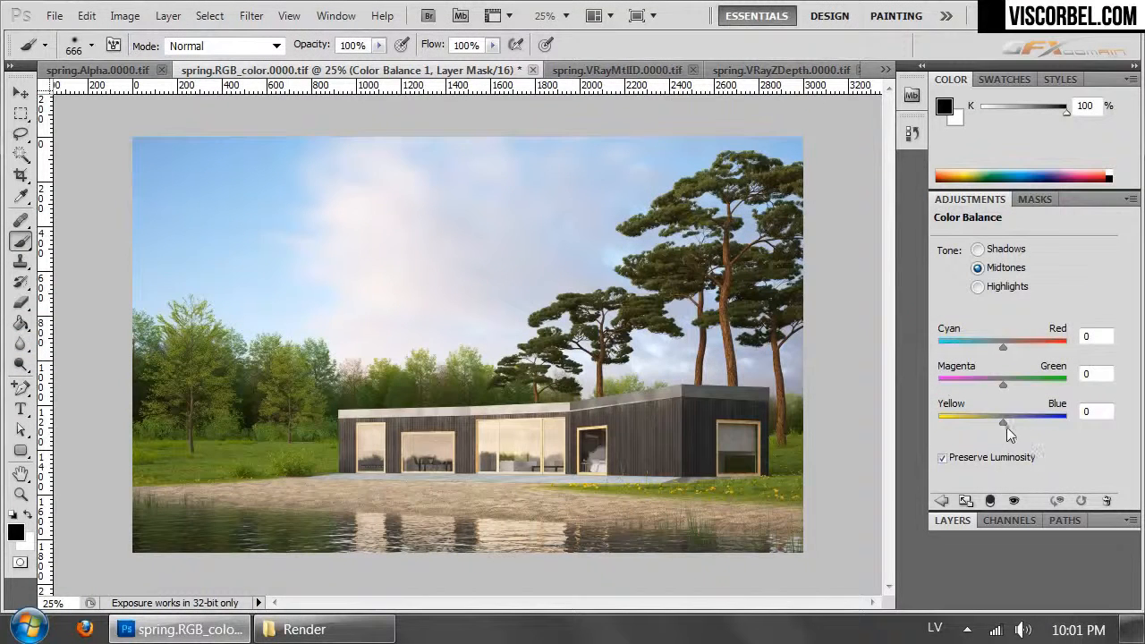
{"action": "left_click_drag", "start_coordinate": [1002, 420], "coordinate": [993, 429]}
{"action": "left_click_drag", "start_coordinate": [1003, 348], "coordinate": [1006, 350]}
- Set the Color Balance highlights to +5 on Cyan/Red and -9 on Yellow/Blue
{"action": "left_click", "coordinate": [993, 293]}
{"action": "left_click_drag", "start_coordinate": [1001, 428], "coordinate": [1003, 426]}
{"action": "left_click_drag", "start_coordinate": [1005, 419], "coordinate": [997, 422]}
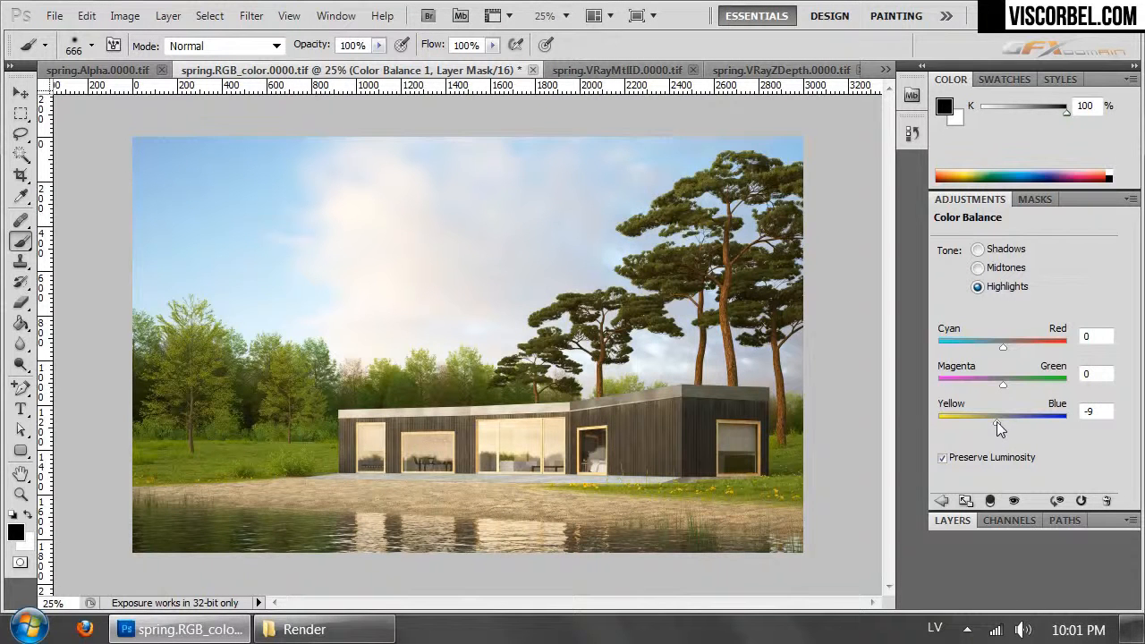
{"action": "left_click_drag", "start_coordinate": [1002, 350], "coordinate": [1005, 351]}
{"action": "left_click", "coordinate": [952, 522]}
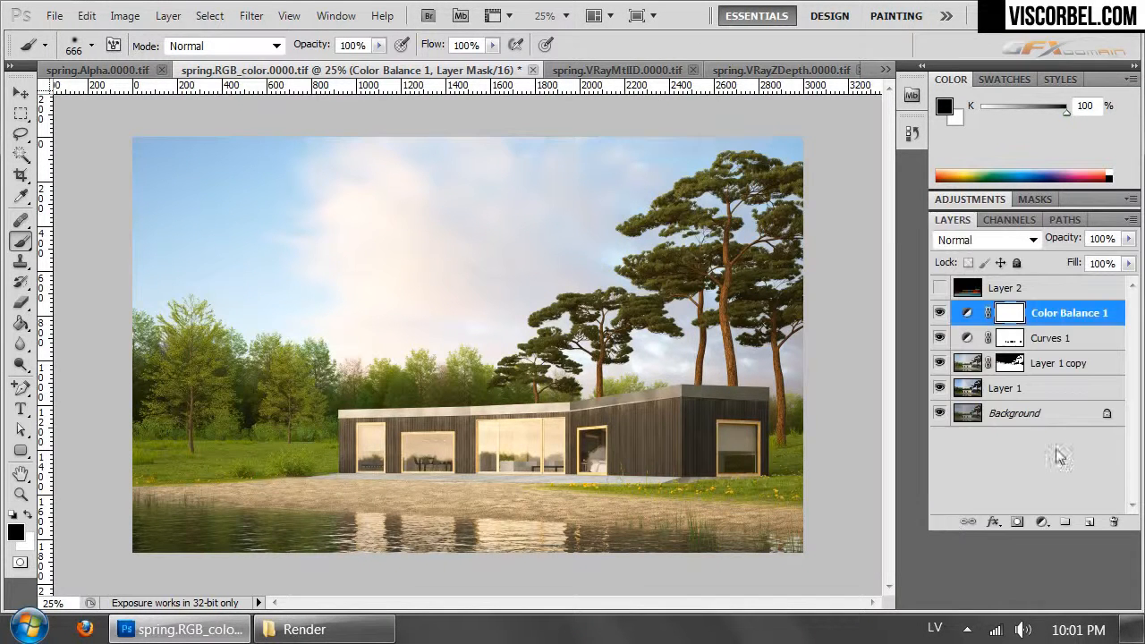
- Reduce the Color Balance 1 layer's opacity to 71% and compare the image with and without it
{"action": "left_click", "coordinate": [1128, 239]}
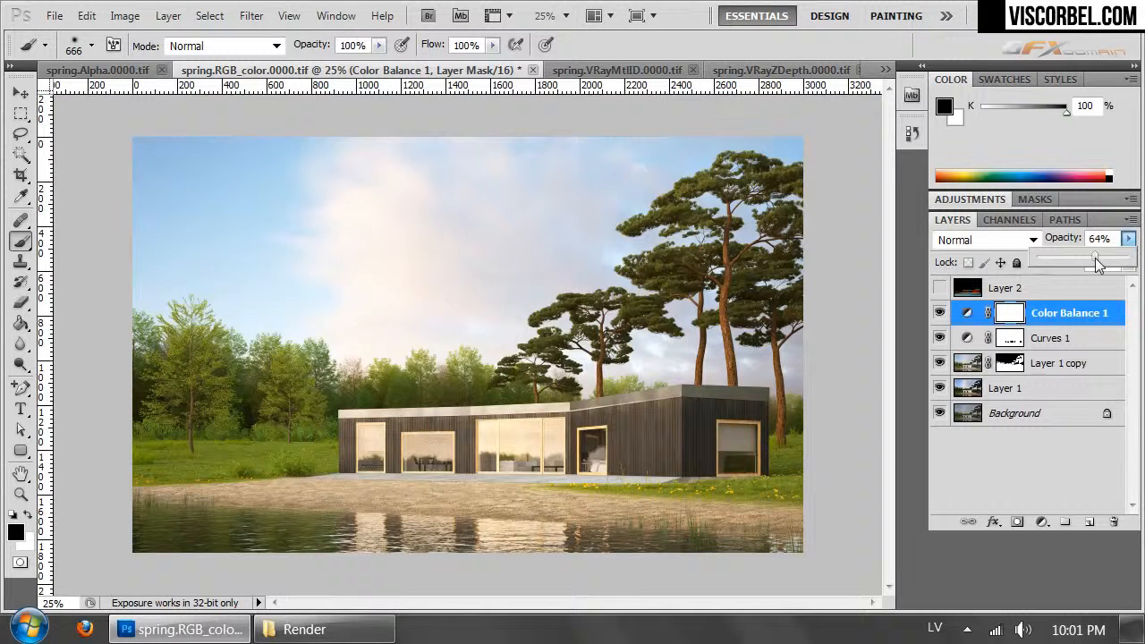
{"action": "mouse_move", "coordinate": [1093, 259]}
{"action": "left_mouse_down"}
{"action": "mouse_move", "coordinate": [1048, 258]}
{"action": "mouse_move", "coordinate": [1105, 260]}
{"action": "left_mouse_up"}
{"action": "left_click", "coordinate": [938, 317]}
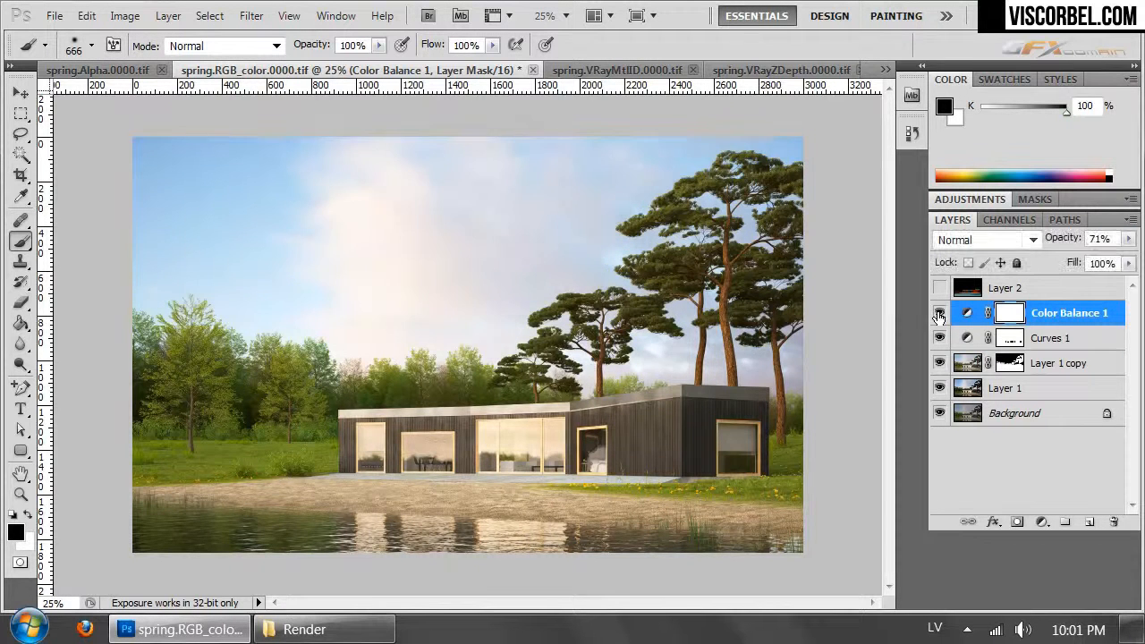
{"action": "left_click", "coordinate": [937, 317]}
- Add a Black & White adjustment layer above Color Balance 1
{"action": "left_click", "coordinate": [167, 18]}
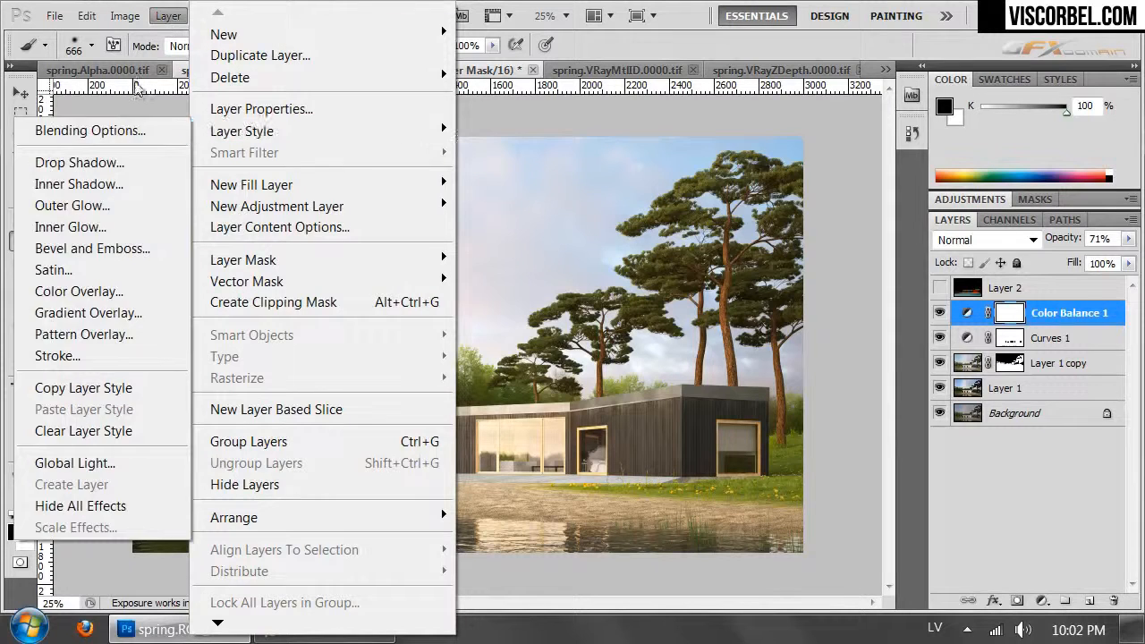
{"action": "mouse_move", "coordinate": [260, 211]}
{"action": "left_click", "coordinate": [80, 366]}
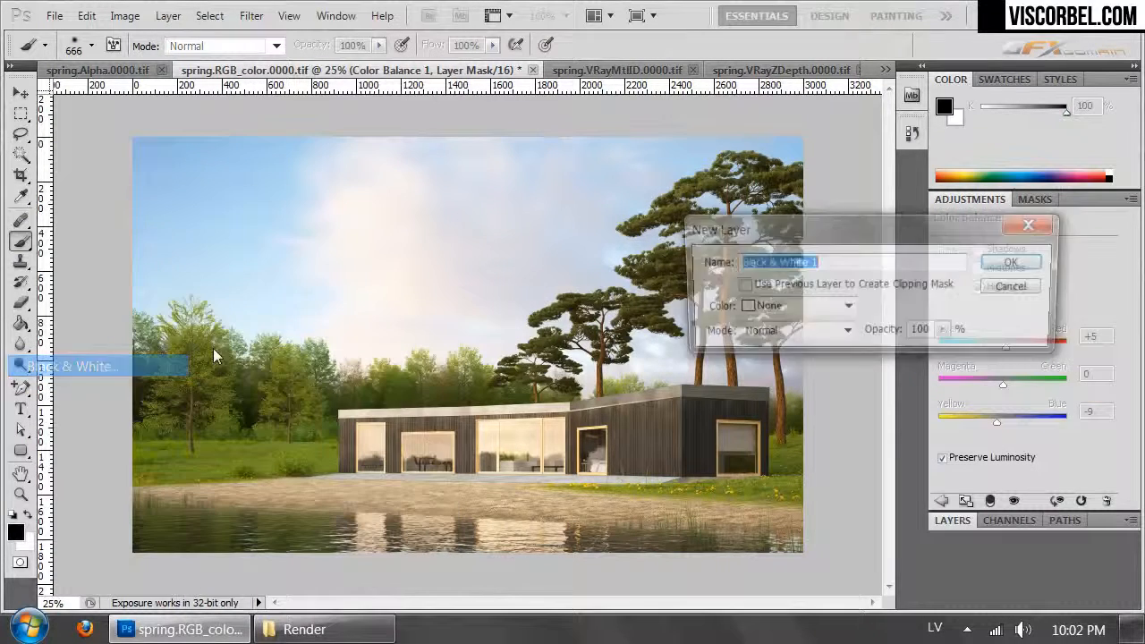
{"action": "left_click", "coordinate": [1017, 262]}
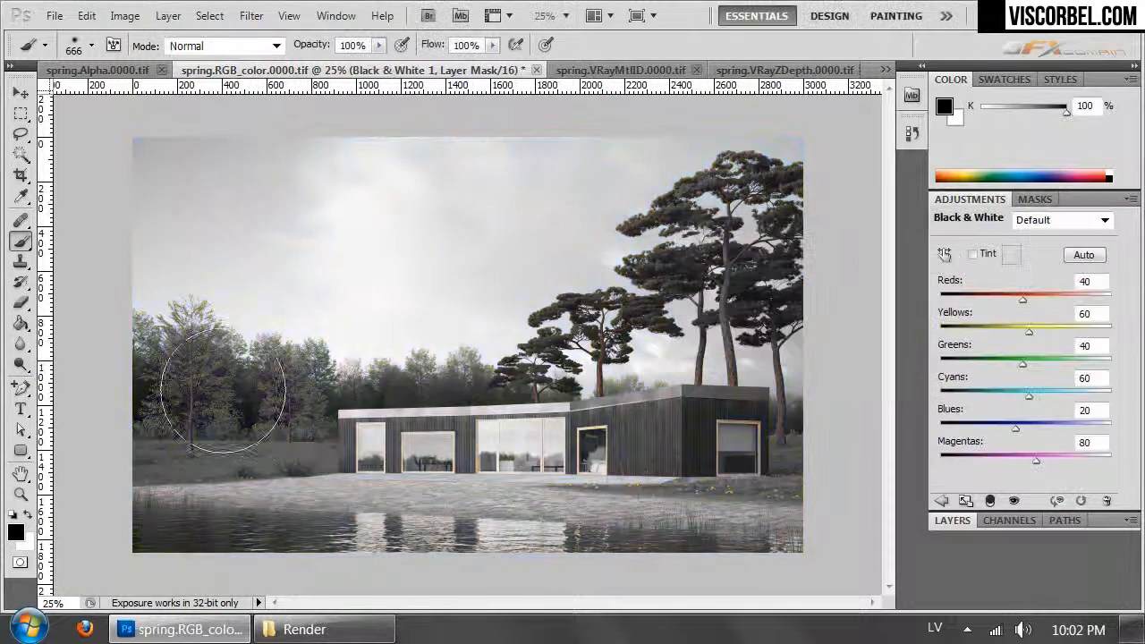
- Compare the Black & White presets and choose the High Contrast Red Filter
{"action": "left_click", "coordinate": [1043, 228]}
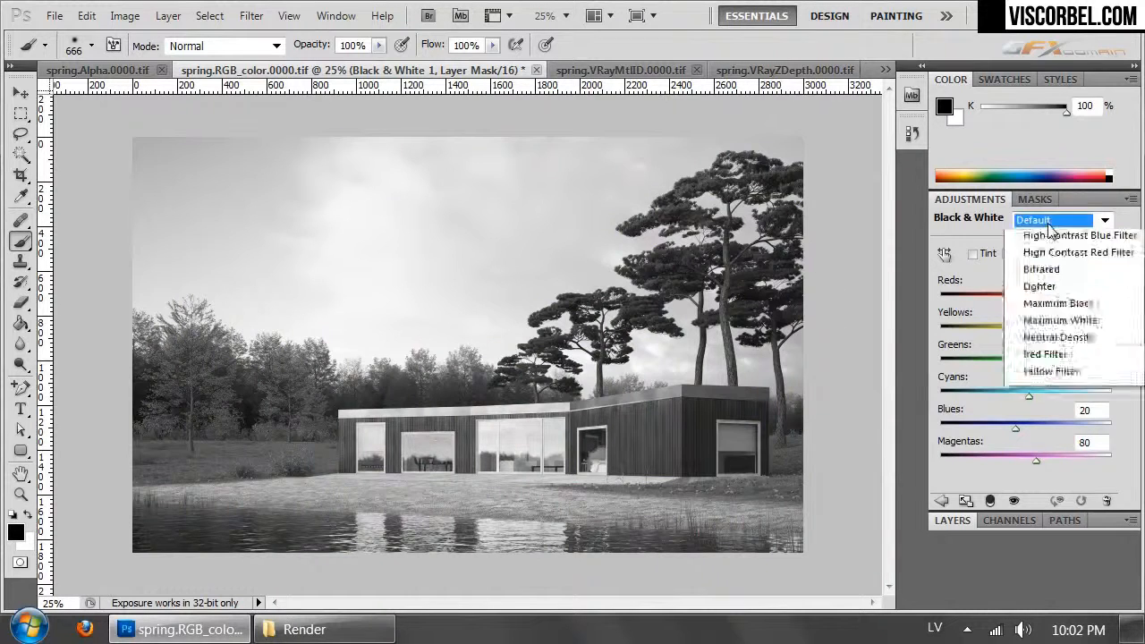
{"action": "left_click", "coordinate": [1032, 268]}
{"action": "key", "text": "Down"}
{"action": "key", "text": "Down"}
{"action": "key", "text": "Down"}
{"action": "key", "text": "Down"}
{"action": "key", "text": "Down"}
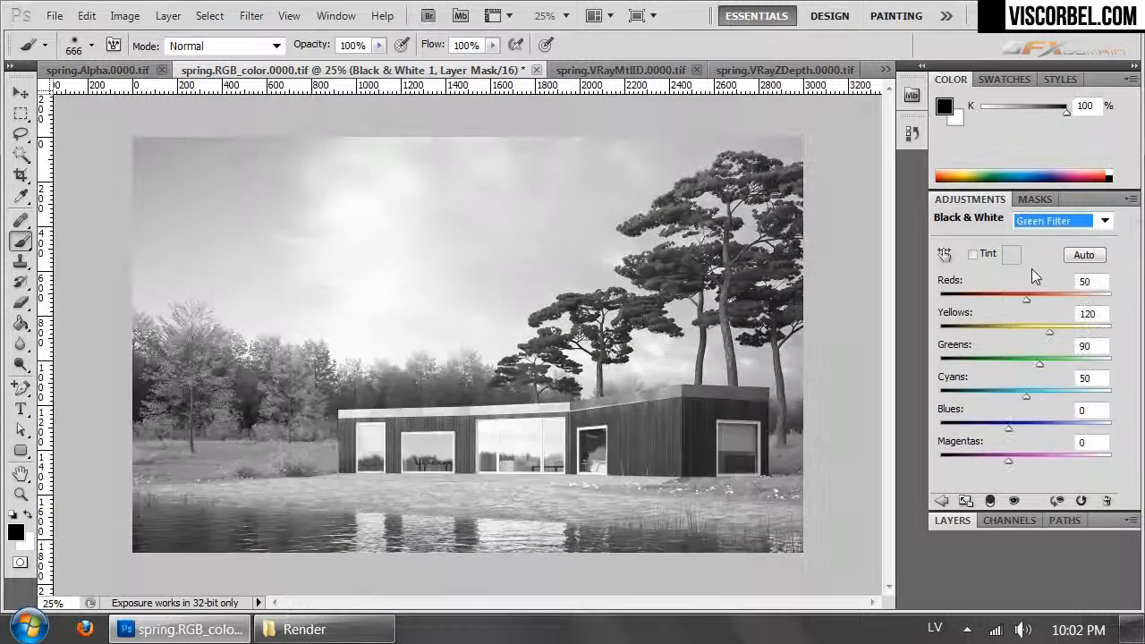
{"action": "key", "text": "Down"}
{"action": "key", "text": "Down"}
{"action": "key", "text": "Down"}
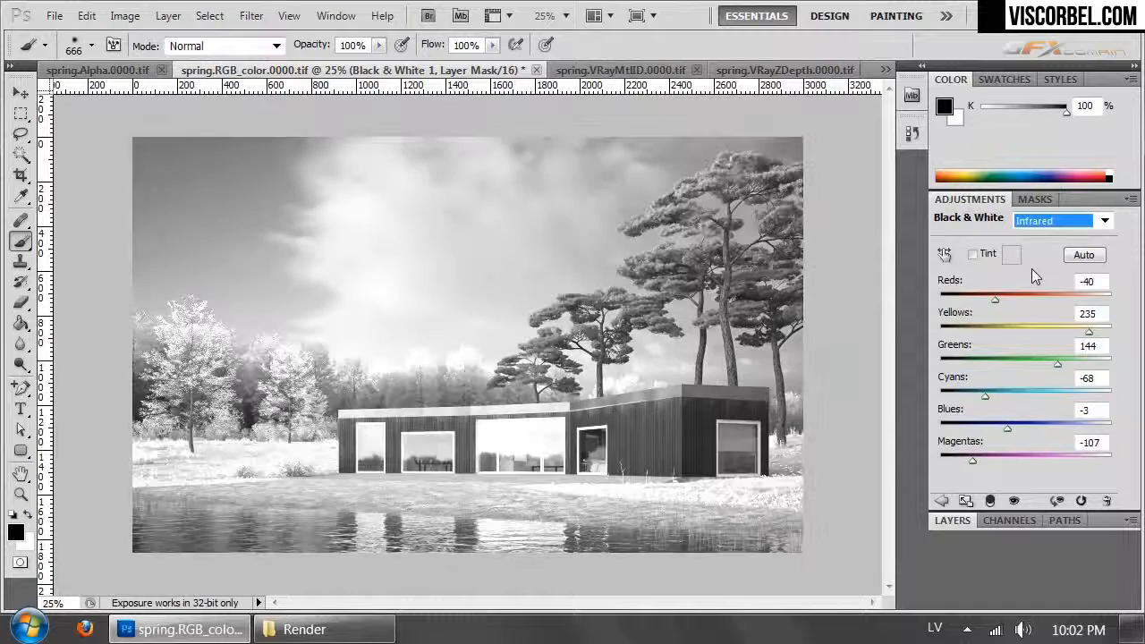
{"action": "key", "text": "Down"}
{"action": "key", "text": "Down"}
{"action": "key", "text": "Down"}
{"action": "key", "text": "Down"}
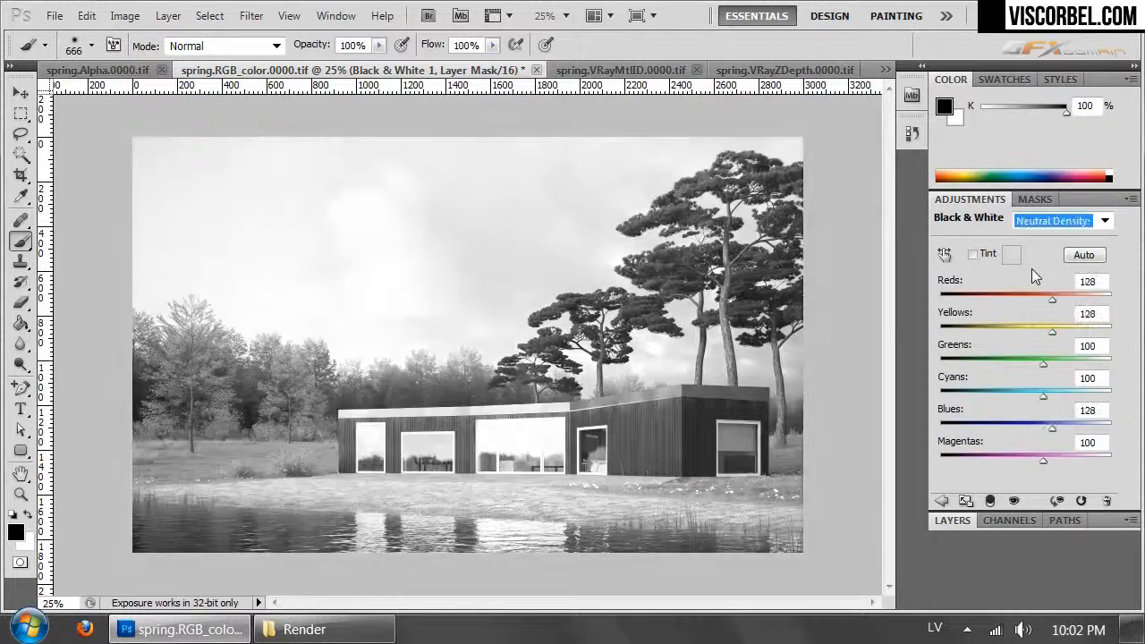
{"action": "key", "text": "Up"}
{"action": "key", "text": "Up"}
{"action": "key", "text": "Up"}
{"action": "key", "text": "Up"}
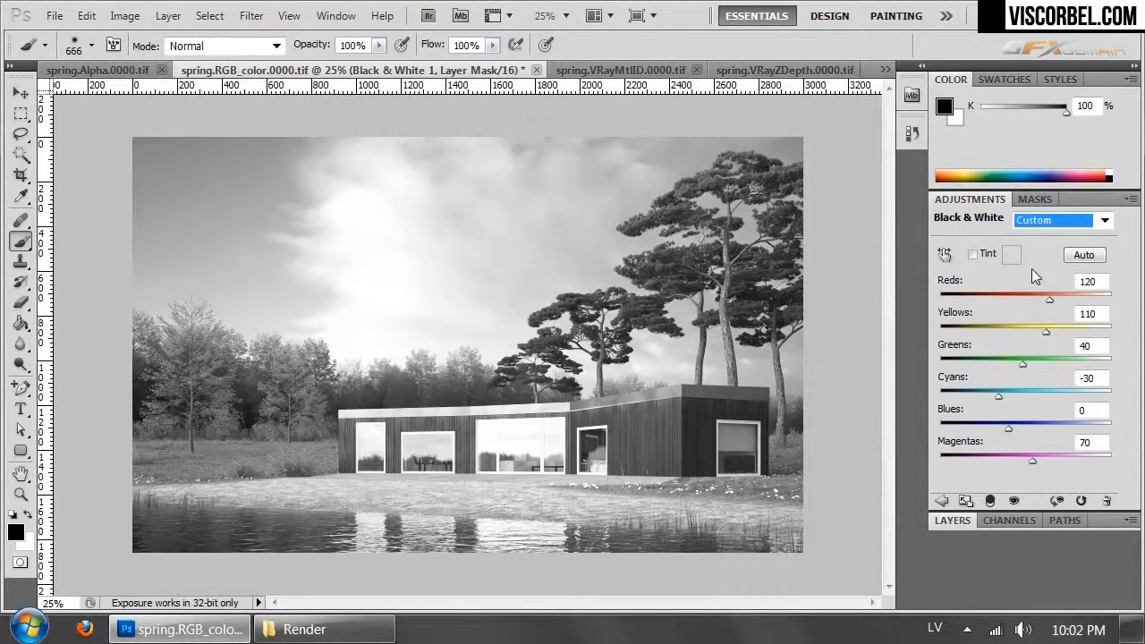
{"action": "key", "text": "Up"}
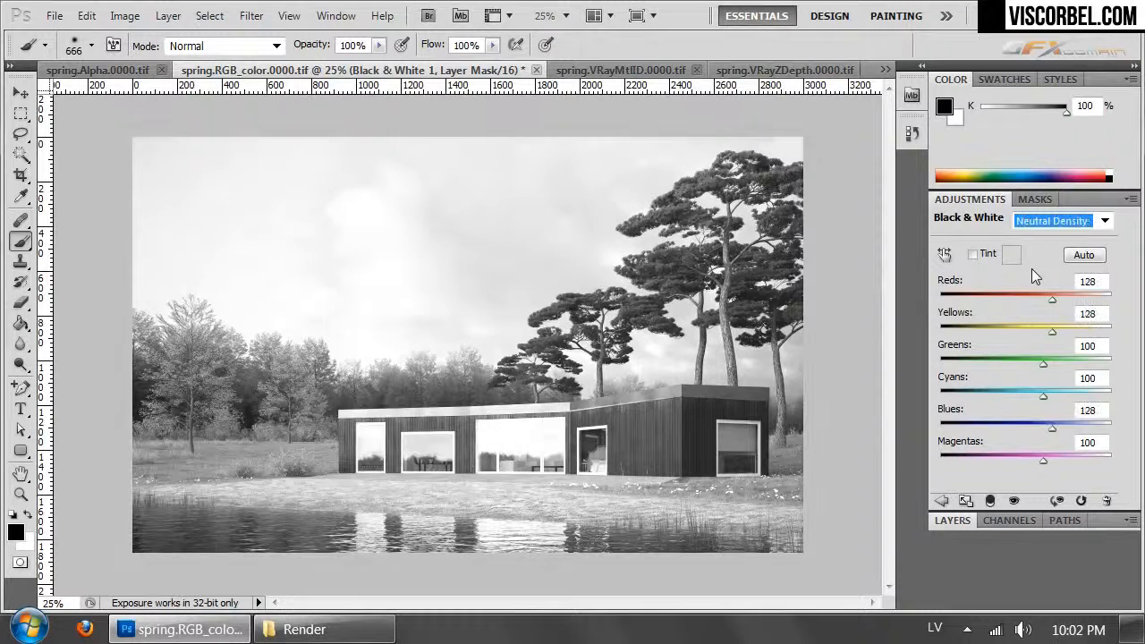
{"action": "key", "text": "Up"}
{"action": "key", "text": "Up"}
{"action": "key", "text": "Up"}
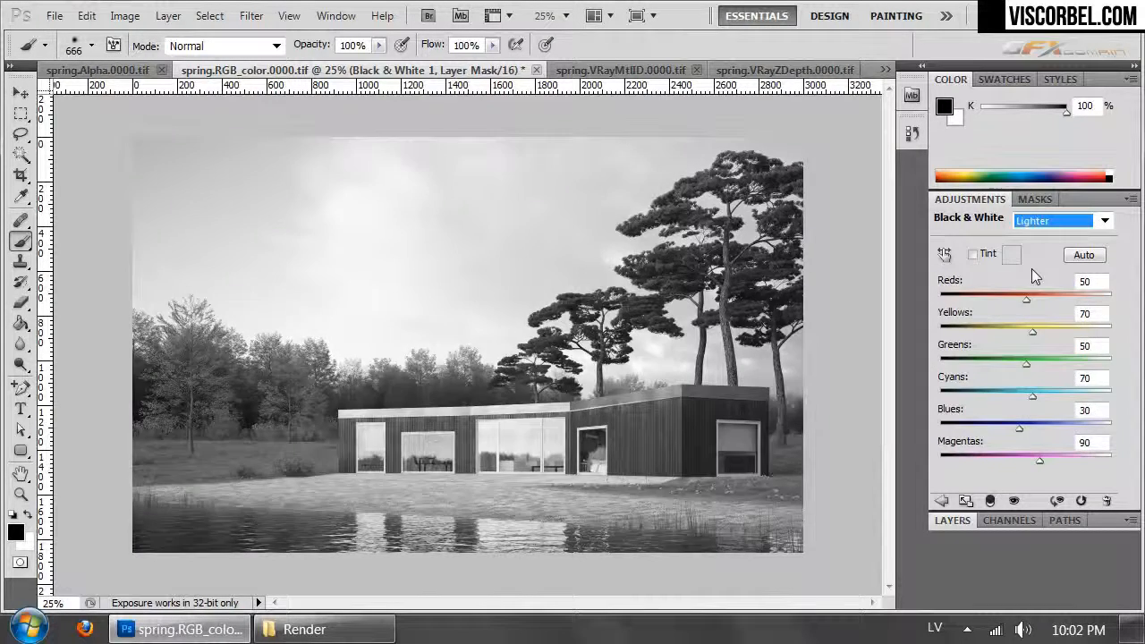
{"action": "key", "text": "Up"}
{"action": "key", "text": "Down"}
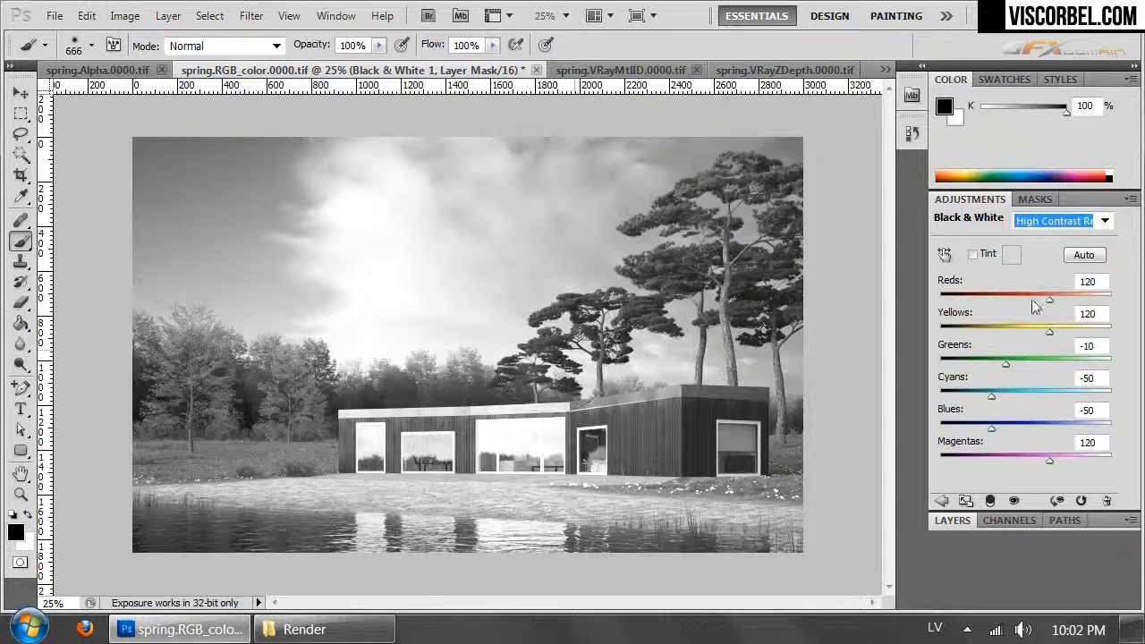
- Set the Black & White sliders to Reds 198, Greens 206, Cyans -59 and Blues -119
{"action": "left_click_drag", "start_coordinate": [1008, 367], "coordinate": [1084, 372]}
{"action": "left_click_drag", "start_coordinate": [995, 405], "coordinate": [968, 424]}
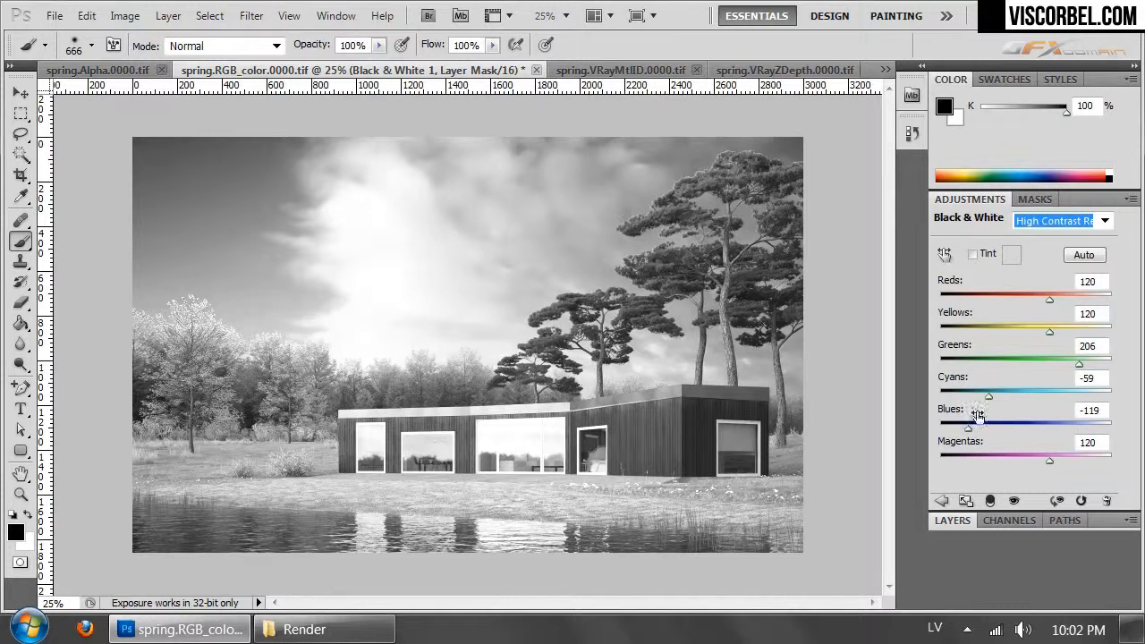
{"action": "left_click_drag", "start_coordinate": [1054, 302], "coordinate": [1081, 320]}
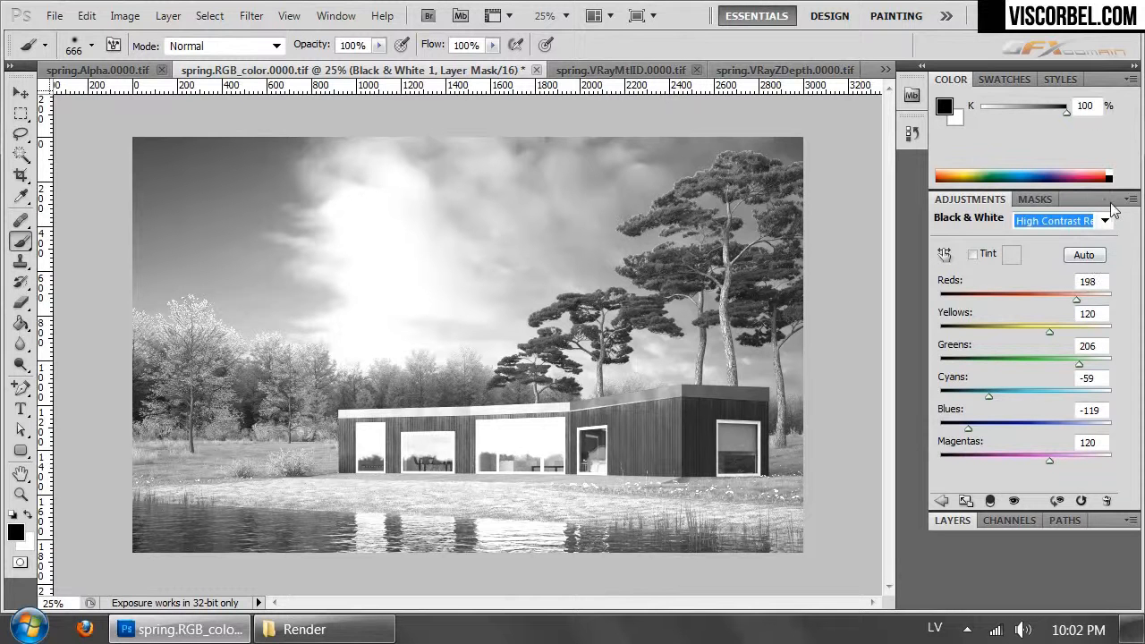
- Set the Black & White 1 layer's blending mode to Soft Light and compare the image with and without it
{"action": "left_click", "coordinate": [959, 522]}
{"action": "left_click", "coordinate": [980, 238]}
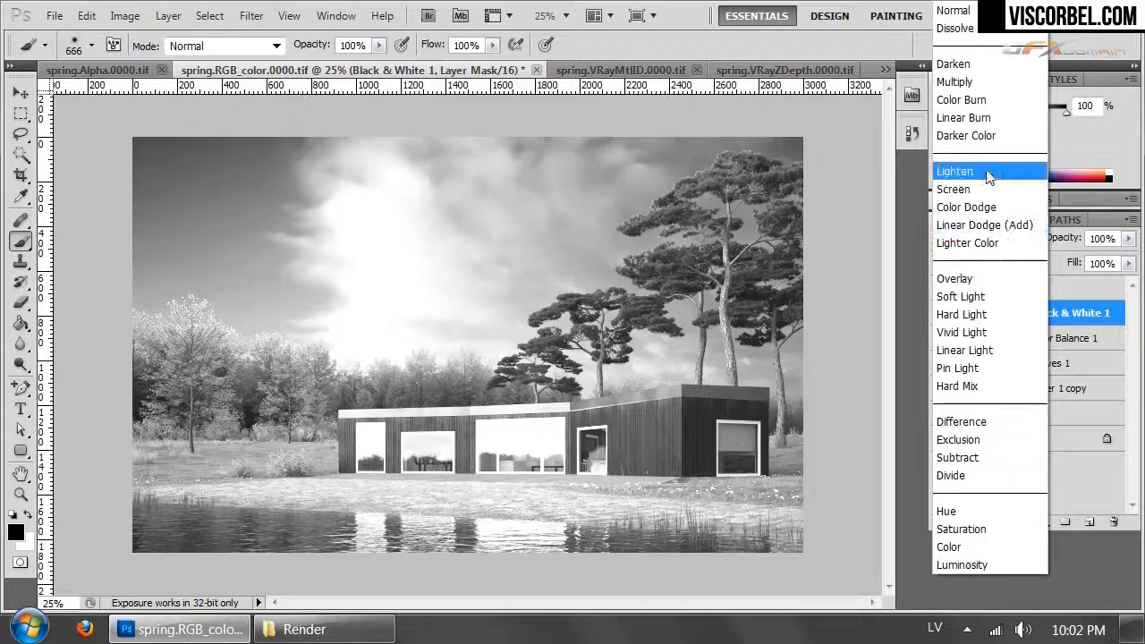
{"action": "left_click", "coordinate": [983, 295]}
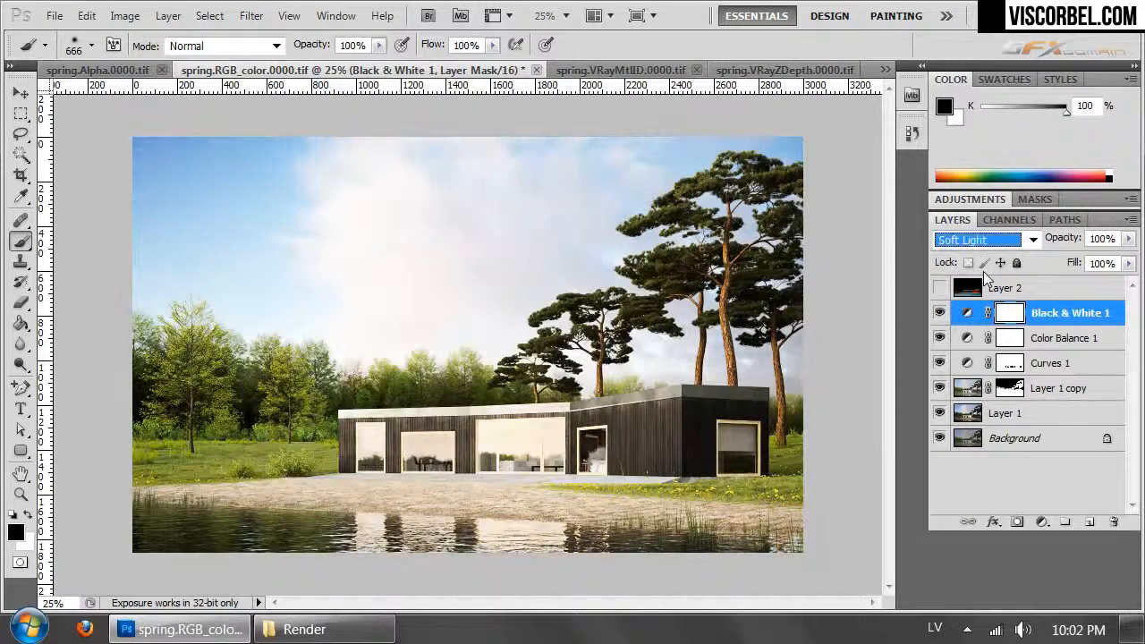
{"action": "key", "text": "Down"}
{"action": "key", "text": "Up"}
{"action": "left_click", "coordinate": [937, 319]}
{"action": "left_click", "coordinate": [937, 318]}
{"action": "left_click", "coordinate": [937, 318]}
{"action": "left_click", "coordinate": [937, 318]}
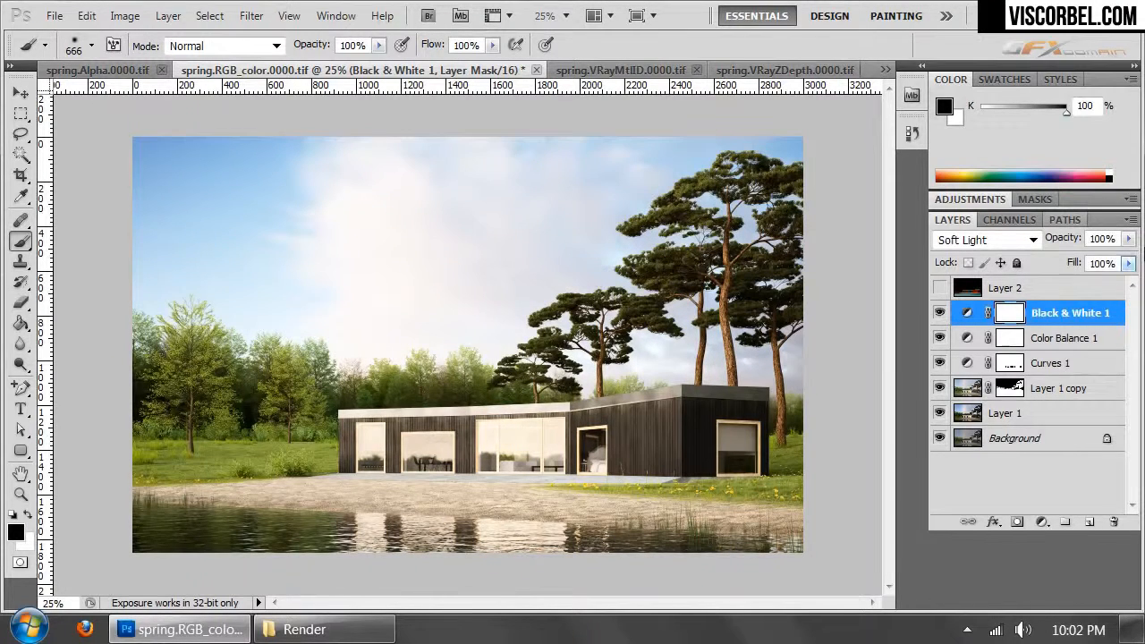
- Reduce the Black & White 1 layer's opacity to 26% and check its effect by toggling its visibility
{"action": "left_click", "coordinate": [1129, 239]}
{"action": "left_click_drag", "start_coordinate": [1052, 257], "coordinate": [1062, 260]}
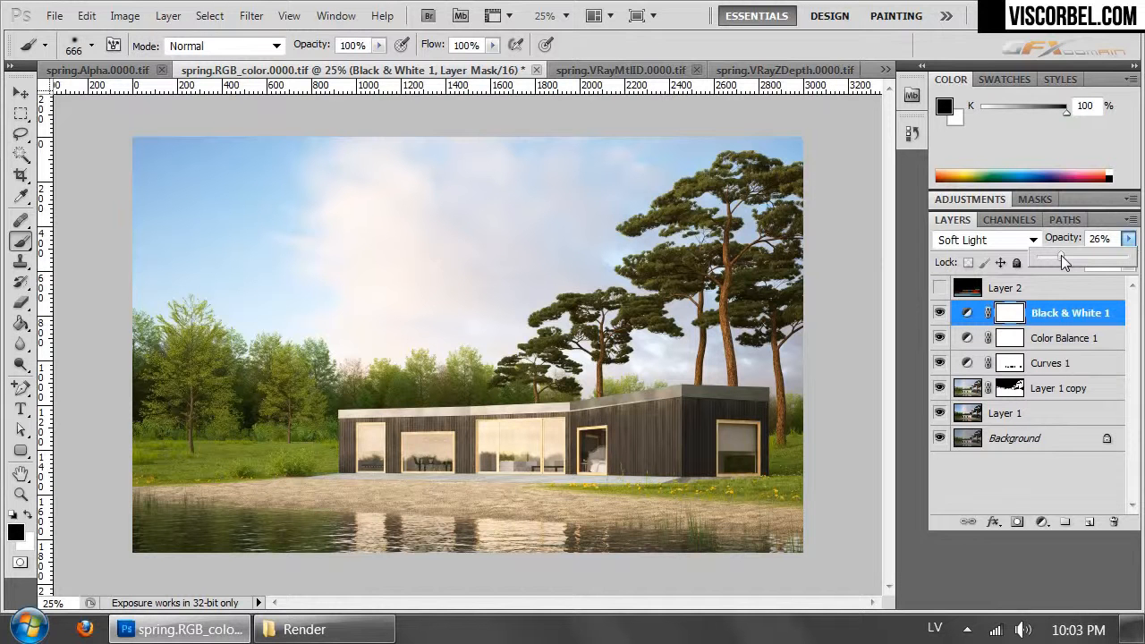
{"action": "left_click", "coordinate": [940, 317]}
{"action": "left_click", "coordinate": [940, 317]}
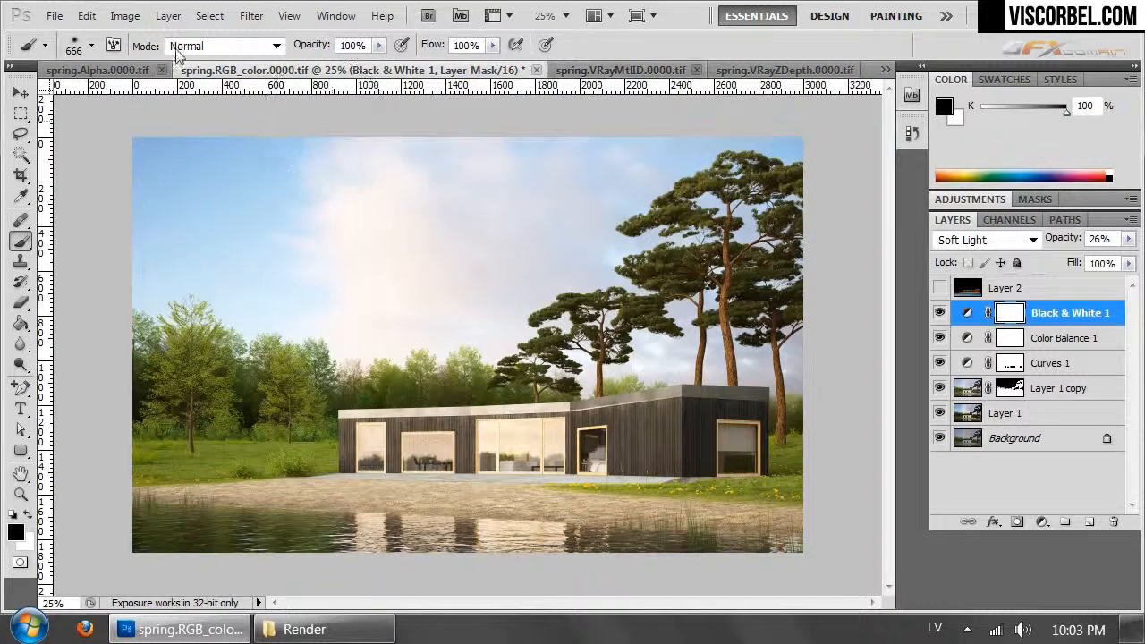
- Add a Hue/Saturation adjustment layer above Black & White 1 and slightly lower the master saturation
{"action": "left_click", "coordinate": [168, 16]}
{"action": "mouse_move", "coordinate": [309, 207]}
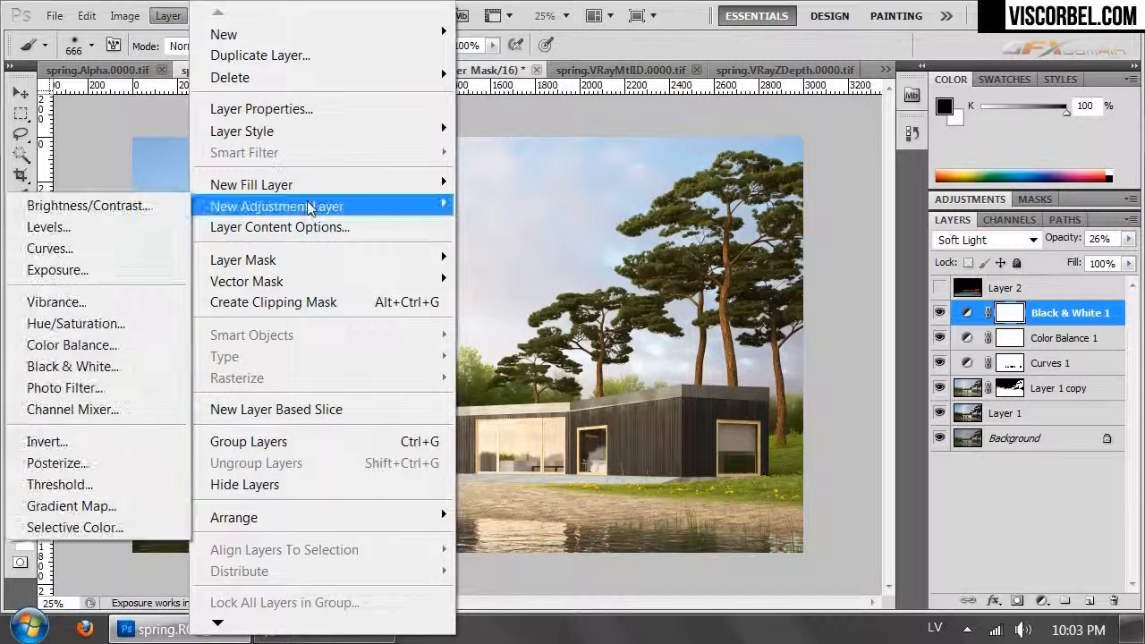
{"action": "left_click", "coordinate": [109, 331]}
{"action": "left_click", "coordinate": [1018, 263]}
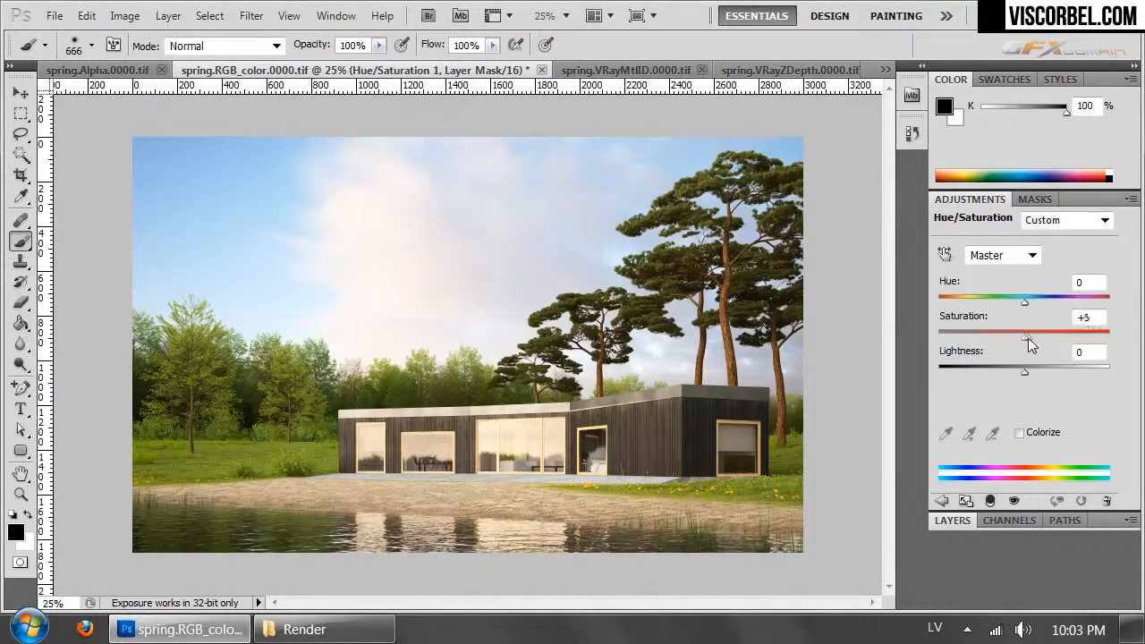
{"action": "mouse_move", "coordinate": [1034, 338]}
{"action": "left_mouse_down"}
{"action": "mouse_move", "coordinate": [1012, 342]}
{"action": "mouse_move", "coordinate": [1023, 343]}
{"action": "left_mouse_up"}
{"action": "left_click_drag", "start_coordinate": [1023, 343], "coordinate": [1021, 343]}
{"action": "left_click", "coordinate": [951, 521]}
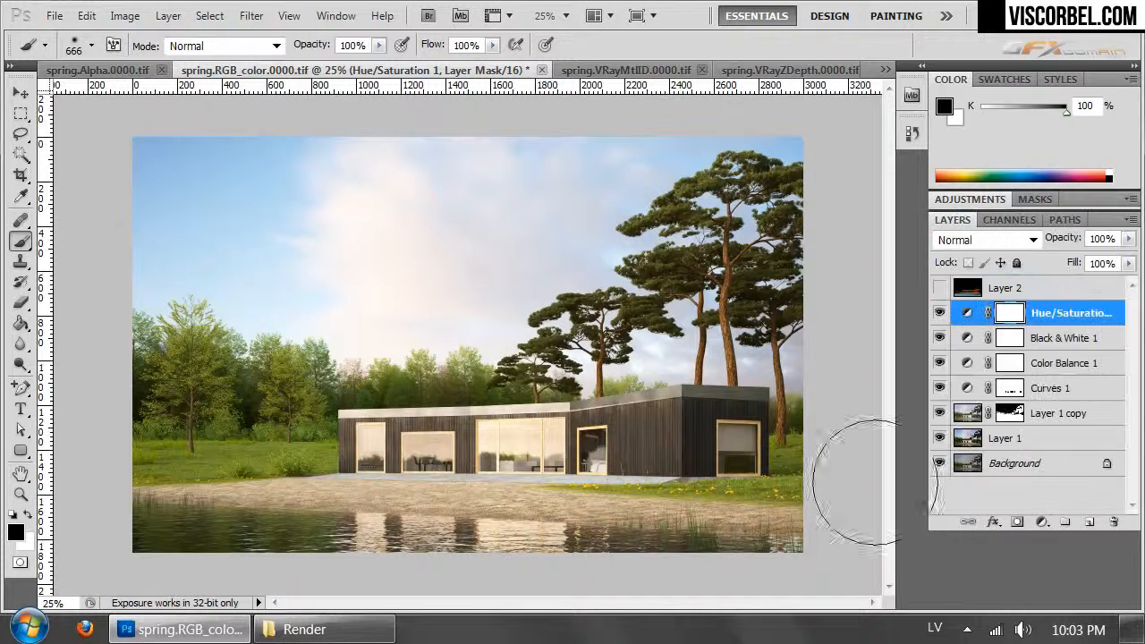
- Add a Photo Filter adjustment layer with Warming Filter (81) at 8% density and compare the image with and without it
{"action": "left_click", "coordinate": [163, 19]}
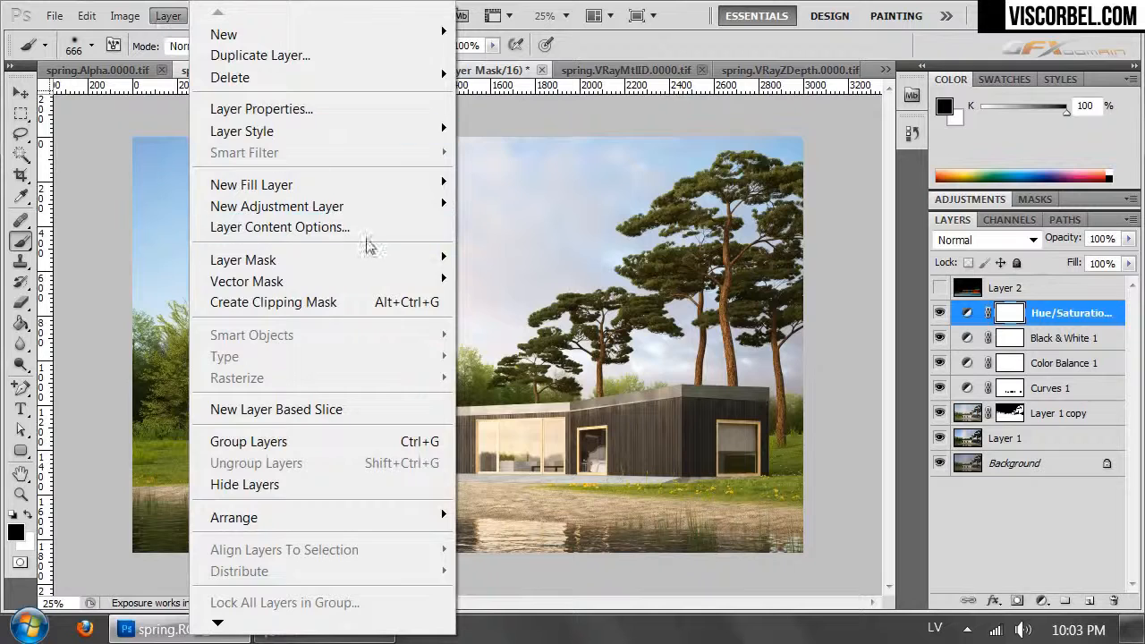
{"action": "mouse_move", "coordinate": [349, 207]}
{"action": "left_click", "coordinate": [63, 388]}
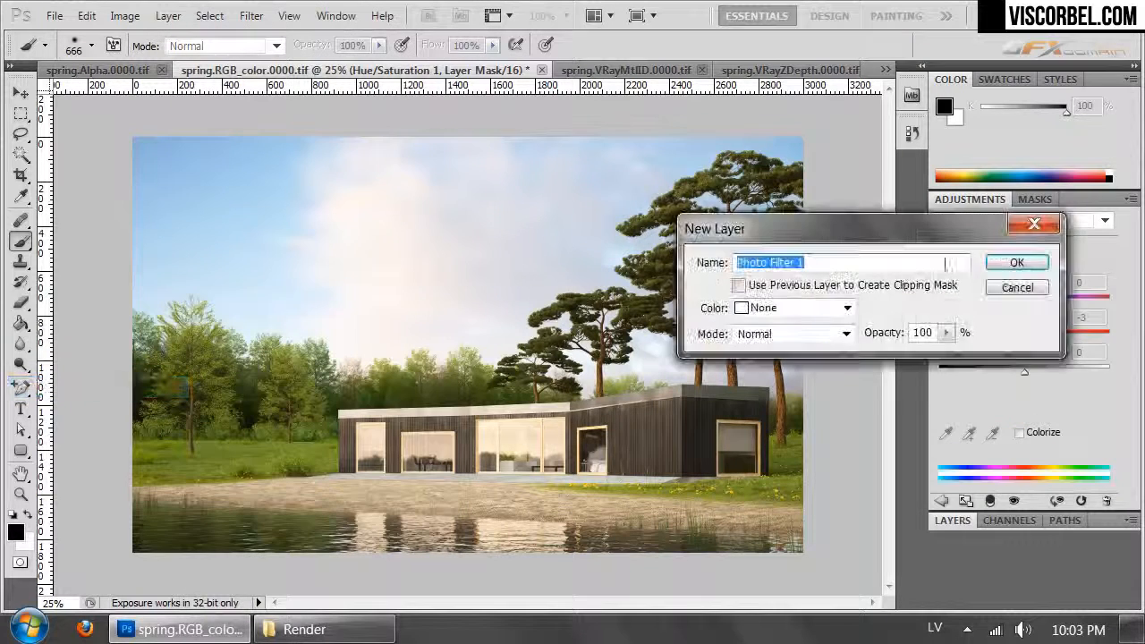
{"action": "left_click", "coordinate": [1018, 262]}
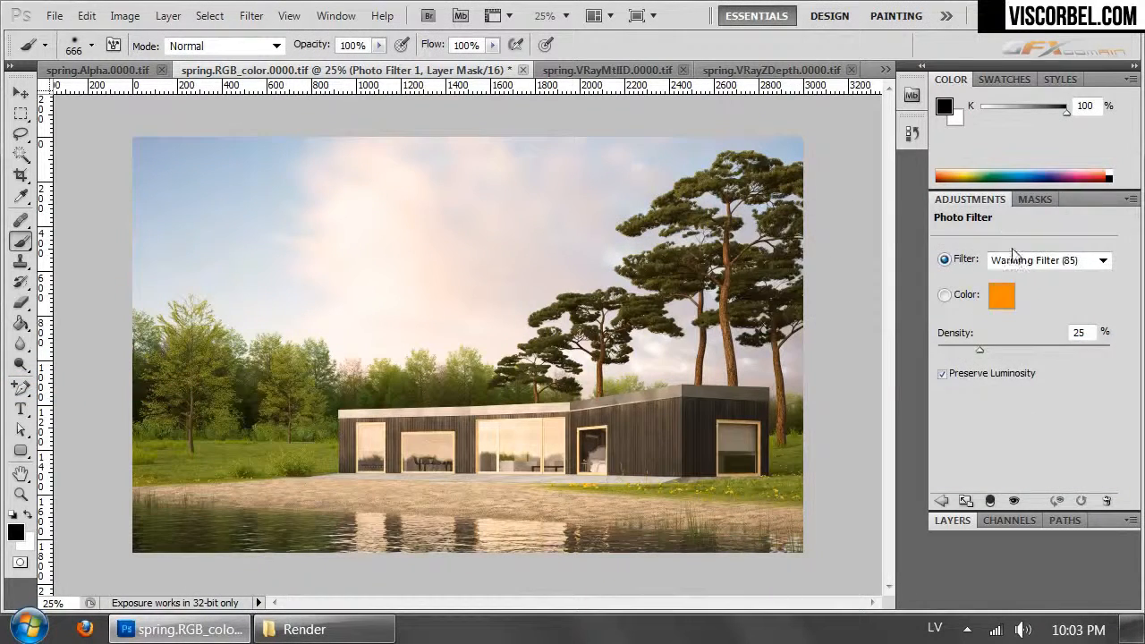
{"action": "left_click", "coordinate": [1014, 260]}
{"action": "left_click", "coordinate": [989, 297]}
{"action": "key", "text": "Down"}
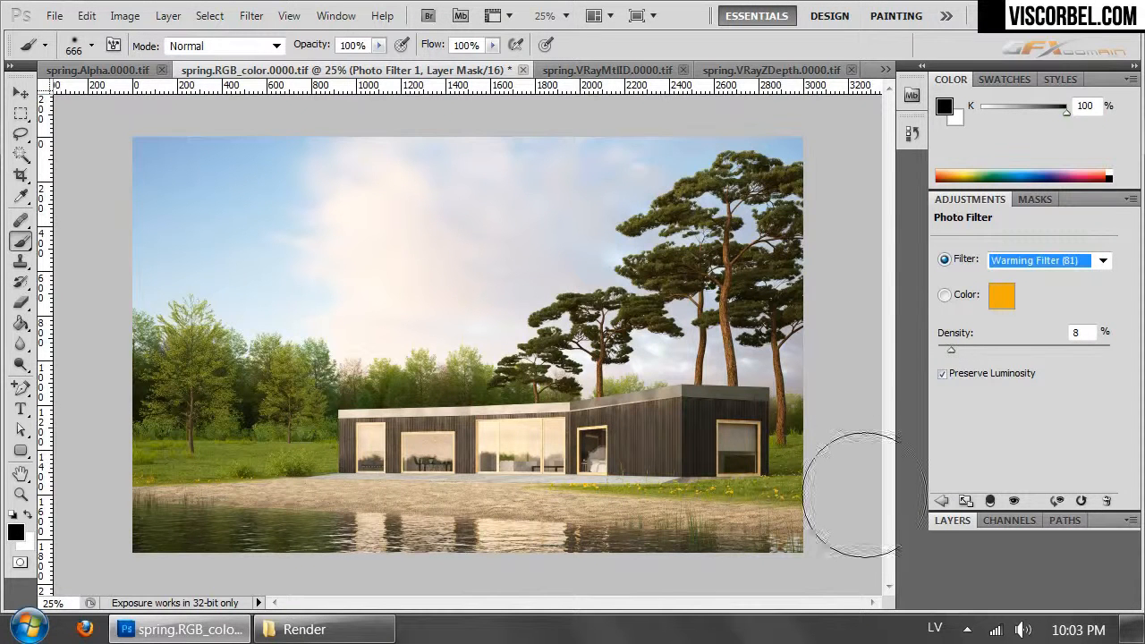
{"action": "left_click", "coordinate": [948, 521]}
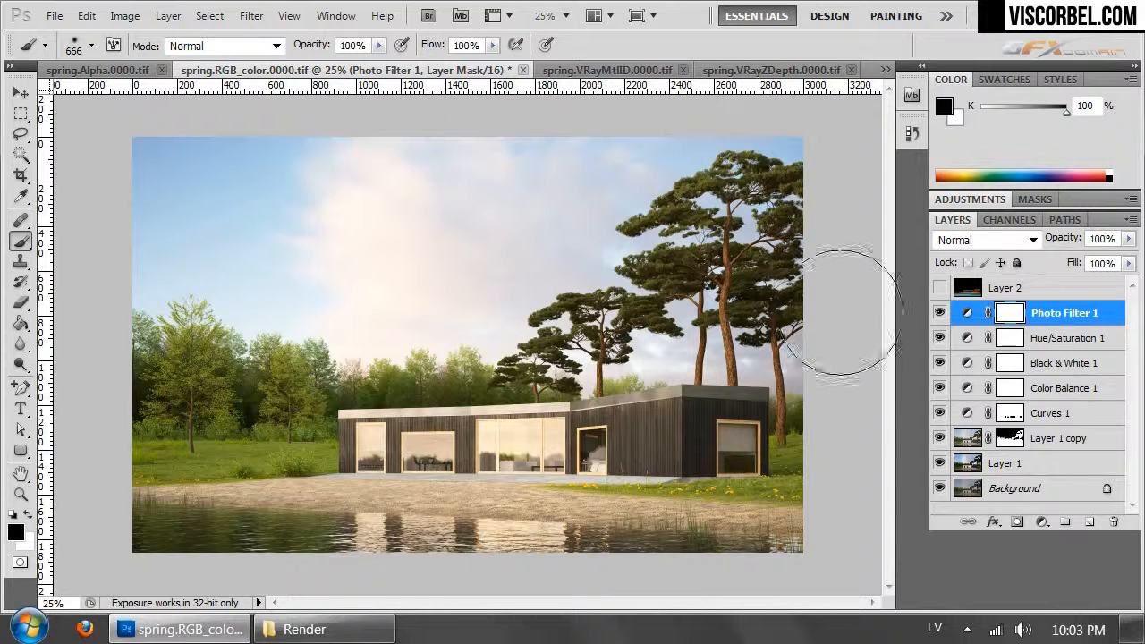
{"action": "left_click", "coordinate": [940, 312]}
{"action": "left_click", "coordinate": [939, 313]}
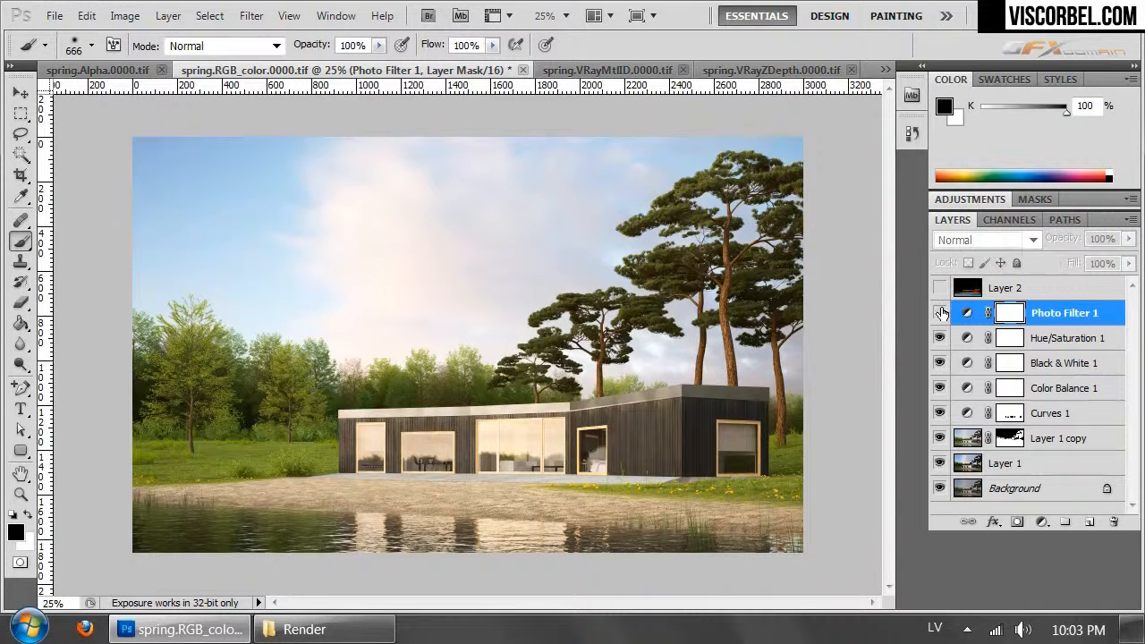
- Delete the Photo Filter 1 layer together with its mask
{"action": "left_click", "coordinate": [1117, 524]}
{"action": "left_click", "coordinate": [497, 254]}
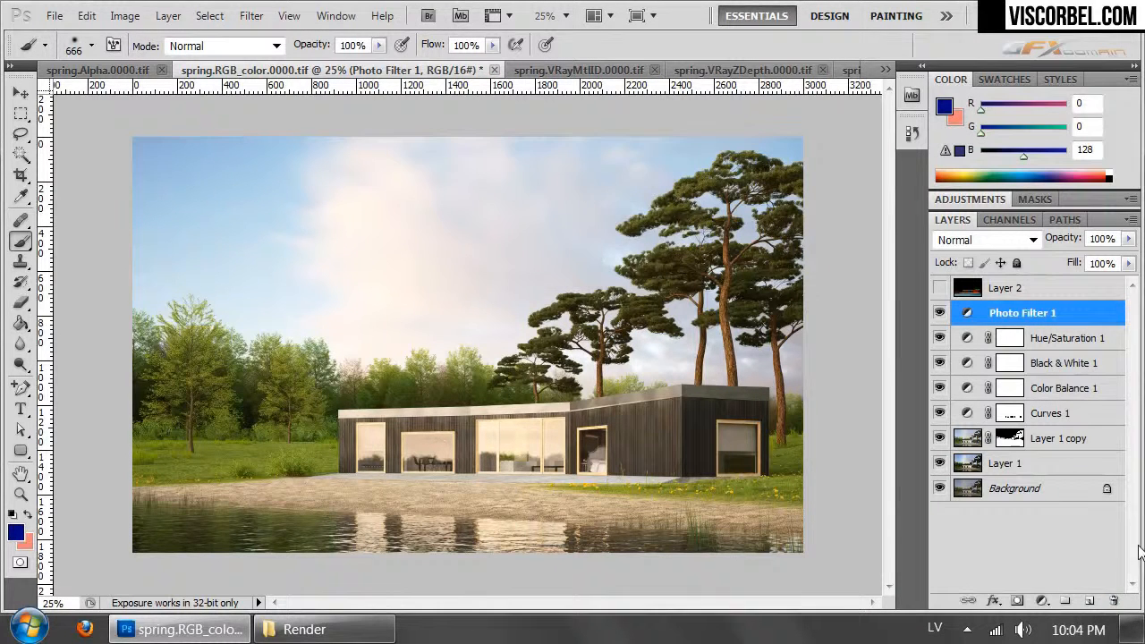
{"action": "left_click", "coordinate": [1114, 600]}
{"action": "left_click", "coordinate": [499, 251]}
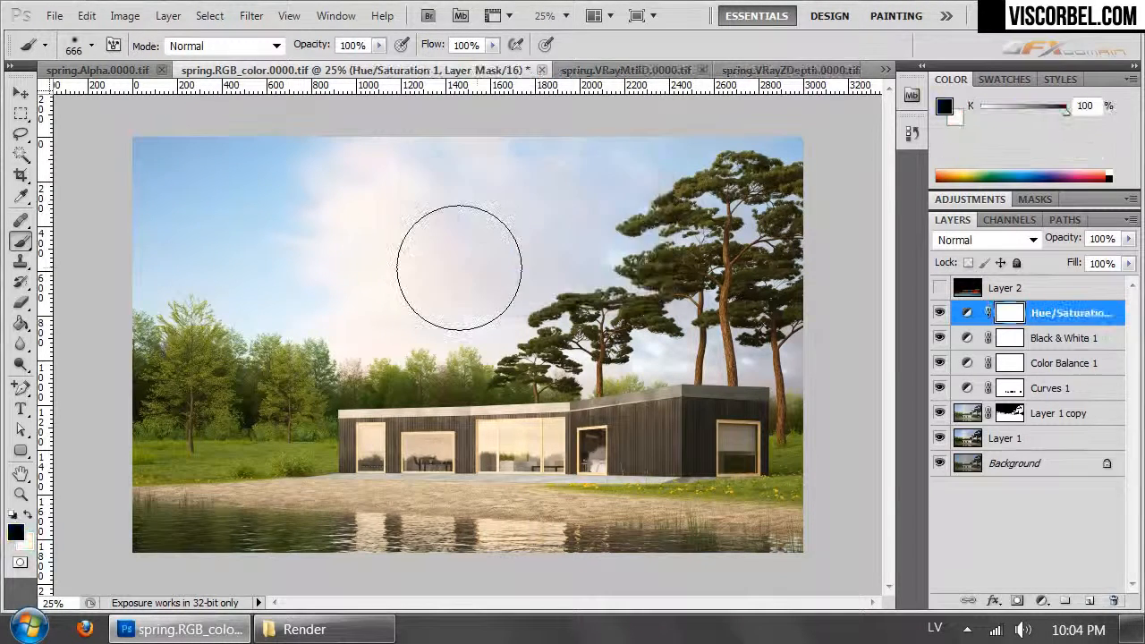
- Create a new empty layer above Hue/Saturation 1 and set the foreground color to black
{"action": "left_click", "coordinate": [1091, 602]}
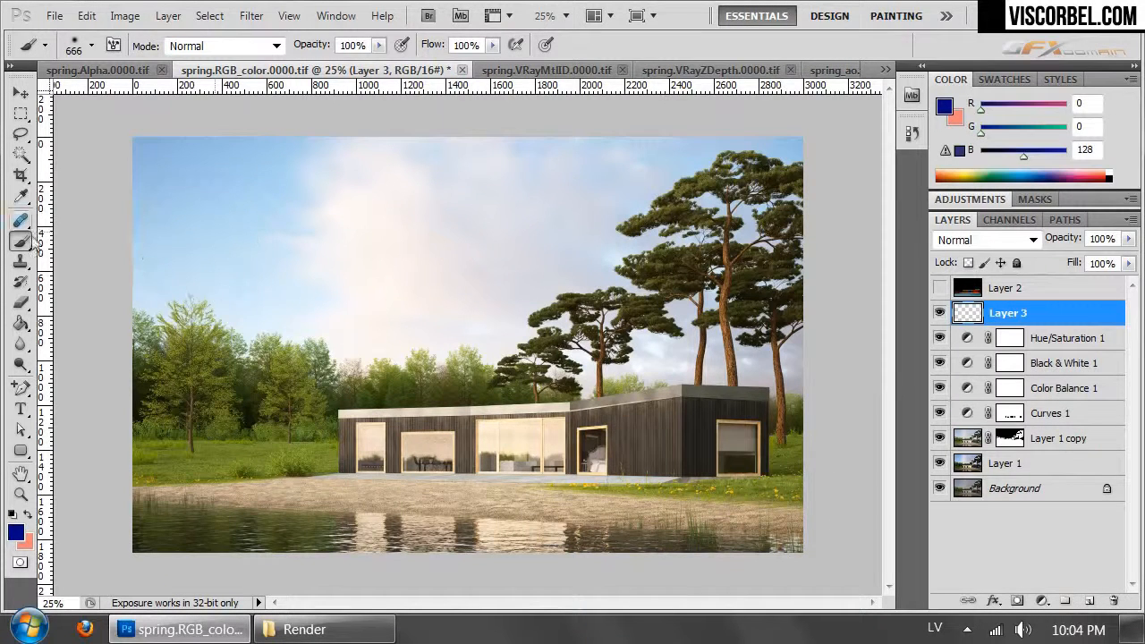
{"action": "left_click", "coordinate": [15, 532]}
{"action": "left_click_drag", "start_coordinate": [519, 365], "coordinate": [234, 519]}
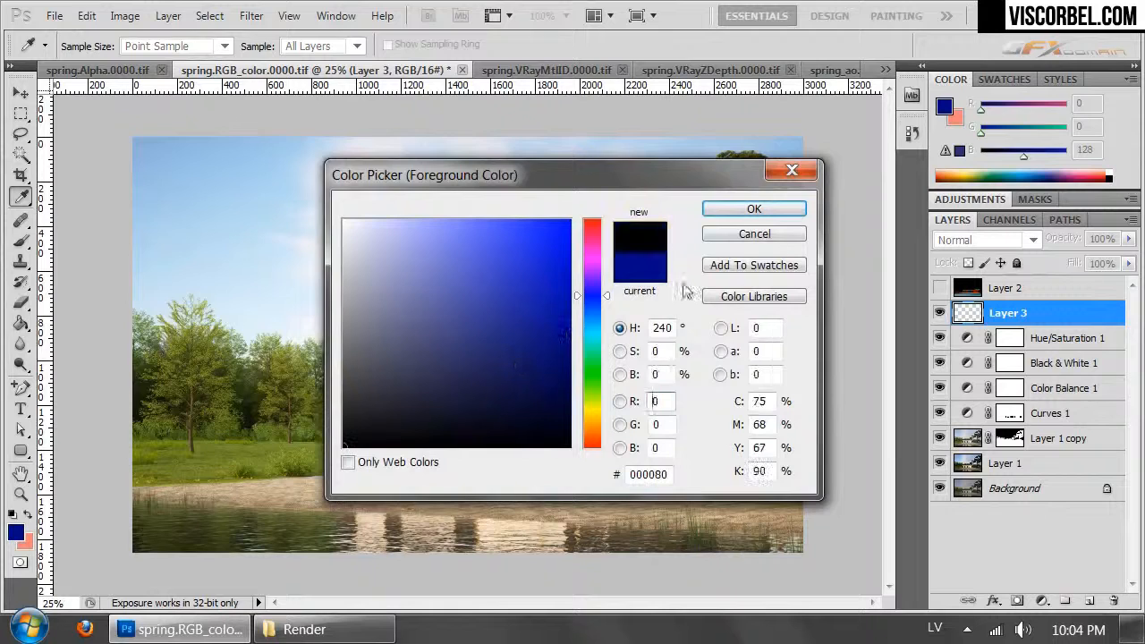
{"action": "left_click", "coordinate": [754, 209]}
- Paint a soft black vignette around the corners and edges of the image on Layer 3
{"action": "key", "text": "b"}
{"action": "mouse_move", "coordinate": [886, 237]}
{"action": "left_mouse_down"}
{"action": "mouse_move", "coordinate": [845, 197]}
{"action": "mouse_move", "coordinate": [604, 85]}
{"action": "mouse_move", "coordinate": [429, 53]}
{"action": "left_mouse_up"}
{"action": "mouse_move", "coordinate": [67, 237]}
{"action": "left_mouse_down"}
{"action": "mouse_move", "coordinate": [119, 170]}
{"action": "mouse_move", "coordinate": [407, 67]}
{"action": "mouse_move", "coordinate": [548, 81]}
{"action": "left_mouse_up"}
{"action": "mouse_move", "coordinate": [272, 505]}
{"action": "left_mouse_down"}
{"action": "mouse_move", "coordinate": [89, 473]}
{"action": "mouse_move", "coordinate": [378, 621]}
{"action": "mouse_move", "coordinate": [844, 567]}
{"action": "mouse_move", "coordinate": [752, 560]}
{"action": "mouse_move", "coordinate": [486, 593]}
{"action": "left_mouse_up"}
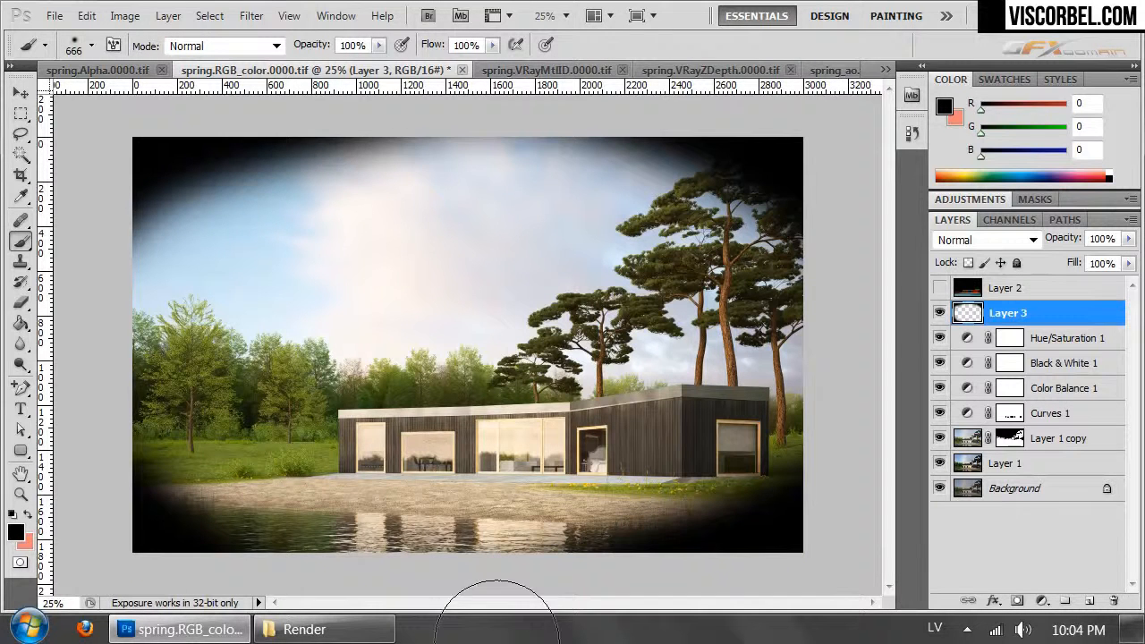
- Apply a Gaussian Blur with a 250-pixel radius to the painted vignette on Layer 3
{"action": "left_click", "coordinate": [252, 16]}
{"action": "mouse_move", "coordinate": [411, 220]}
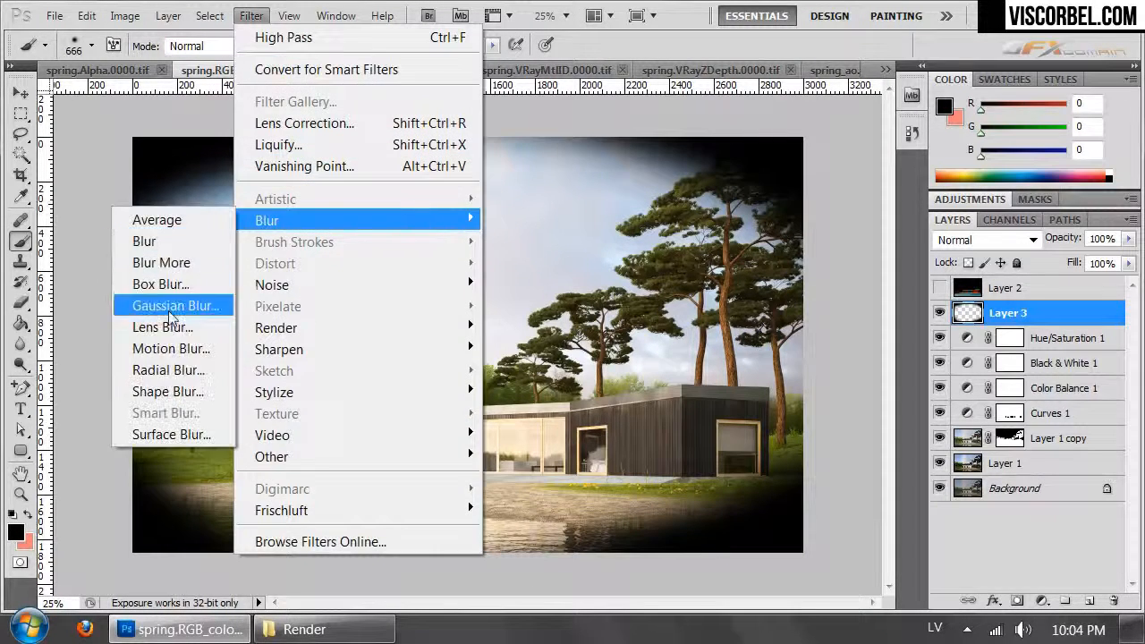
{"action": "left_click", "coordinate": [170, 304]}
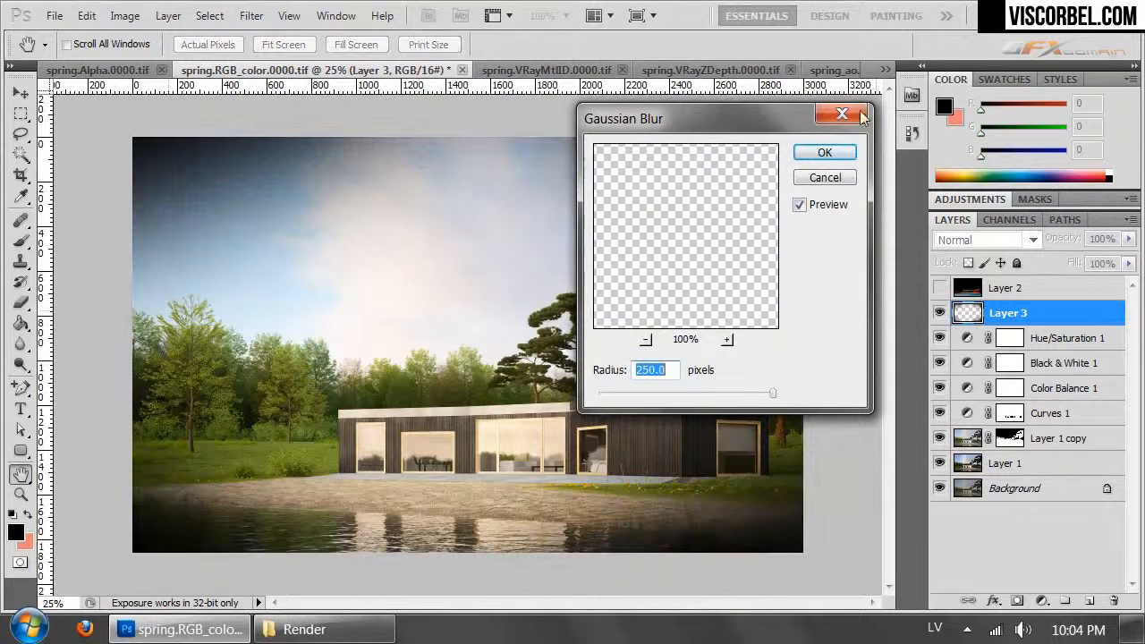
{"action": "left_click", "coordinate": [842, 153]}
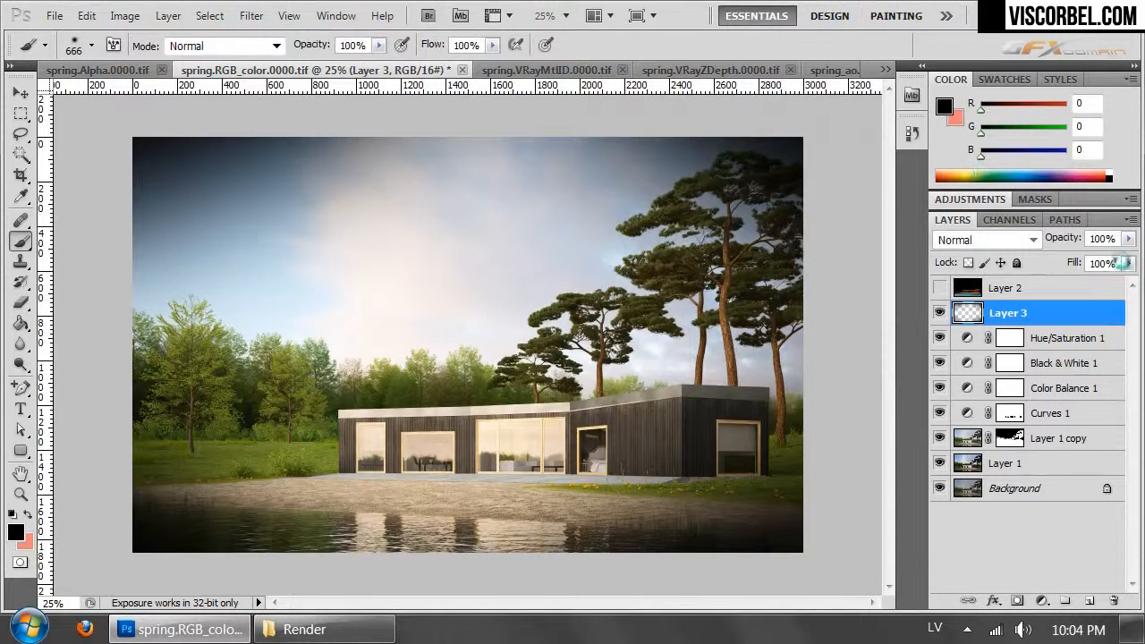
- Reduce the vignette layer's opacity to 20% and compare the image with and without it
{"action": "left_click", "coordinate": [1129, 242]}
{"action": "left_click_drag", "start_coordinate": [1050, 256], "coordinate": [1055, 255]}
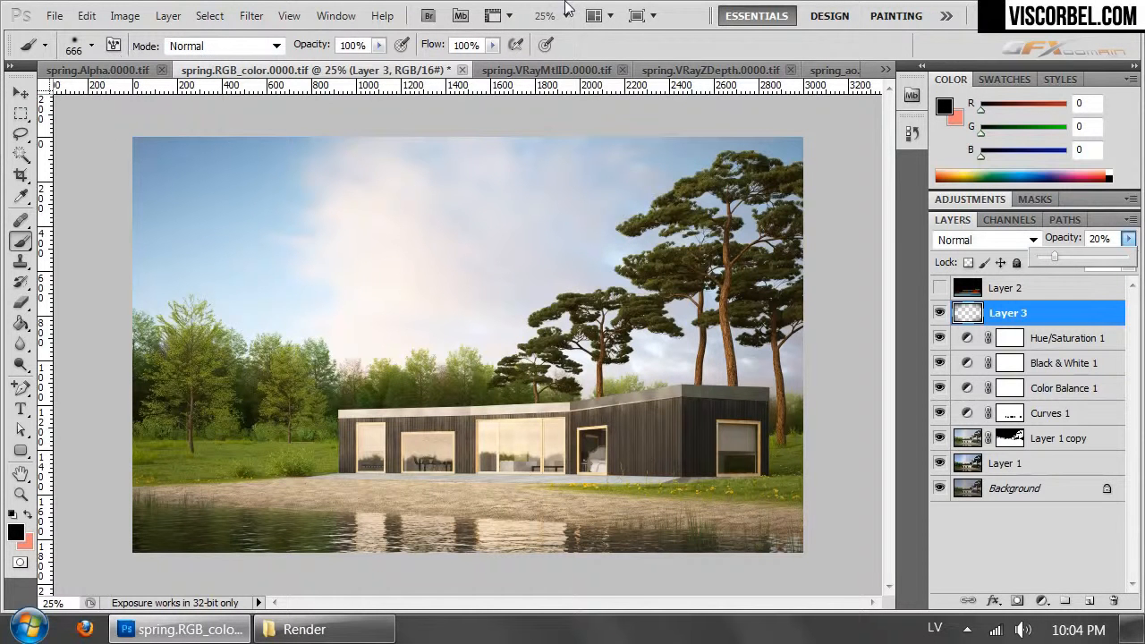
{"action": "left_click", "coordinate": [939, 314]}
{"action": "left_click", "coordinate": [939, 314]}
- Copy the whole image in spring.Alpha.0000.tif and switch to the spring.VRayZDepth.0000.tif document
{"action": "key", "text": "ctrl+Tab"}
{"action": "key", "text": "ctrl+Tab"}
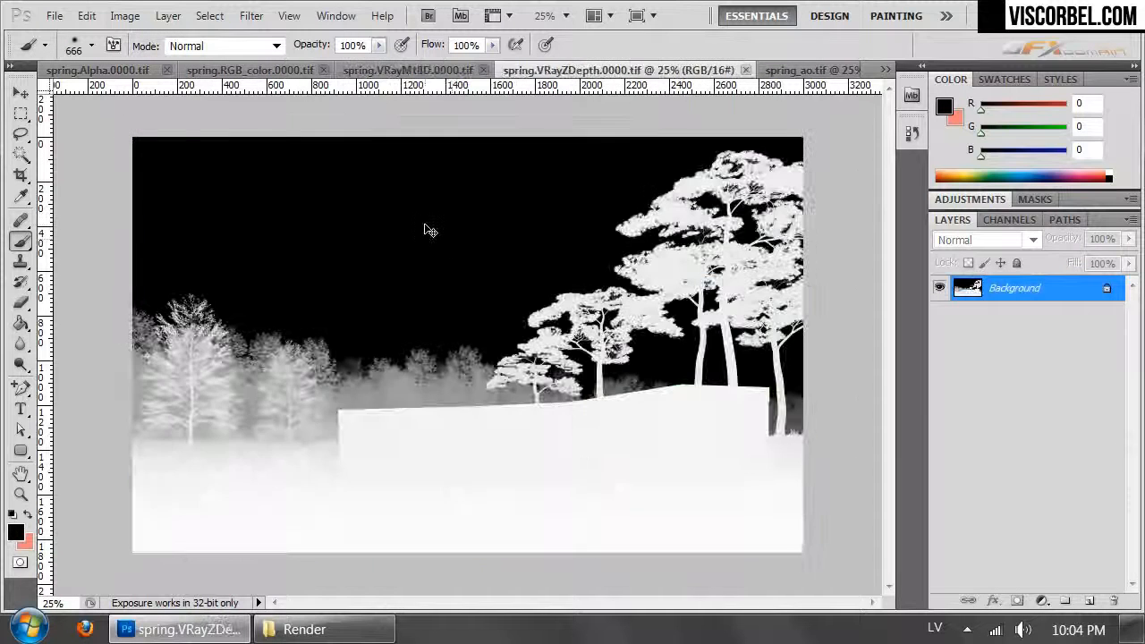
{"action": "key", "text": "ctrl+Tab"}
{"action": "key", "text": "ctrl+Tab"}
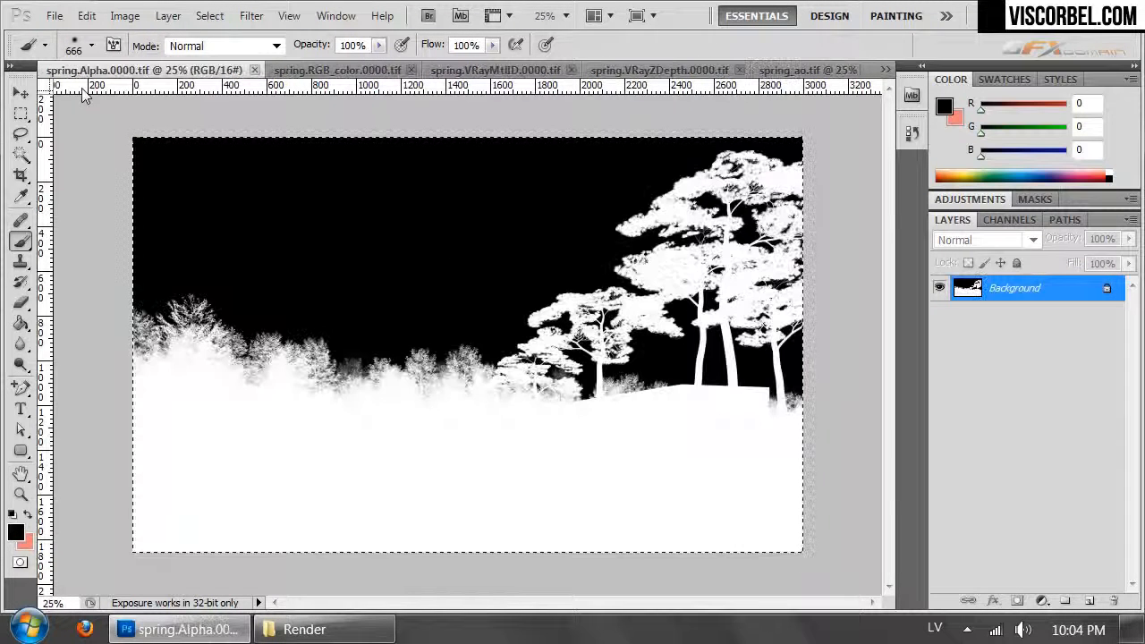
{"action": "key", "text": "ctrl+Tab"}
{"action": "key", "text": "ctrl+Tab"}
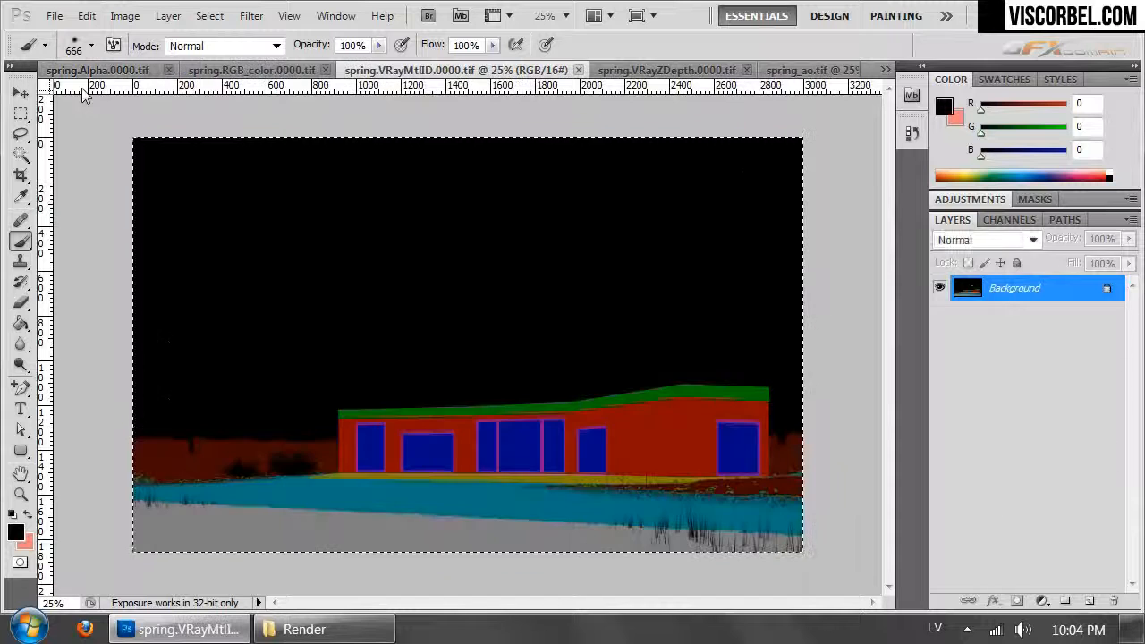
{"action": "key", "text": "ctrl+Tab"}
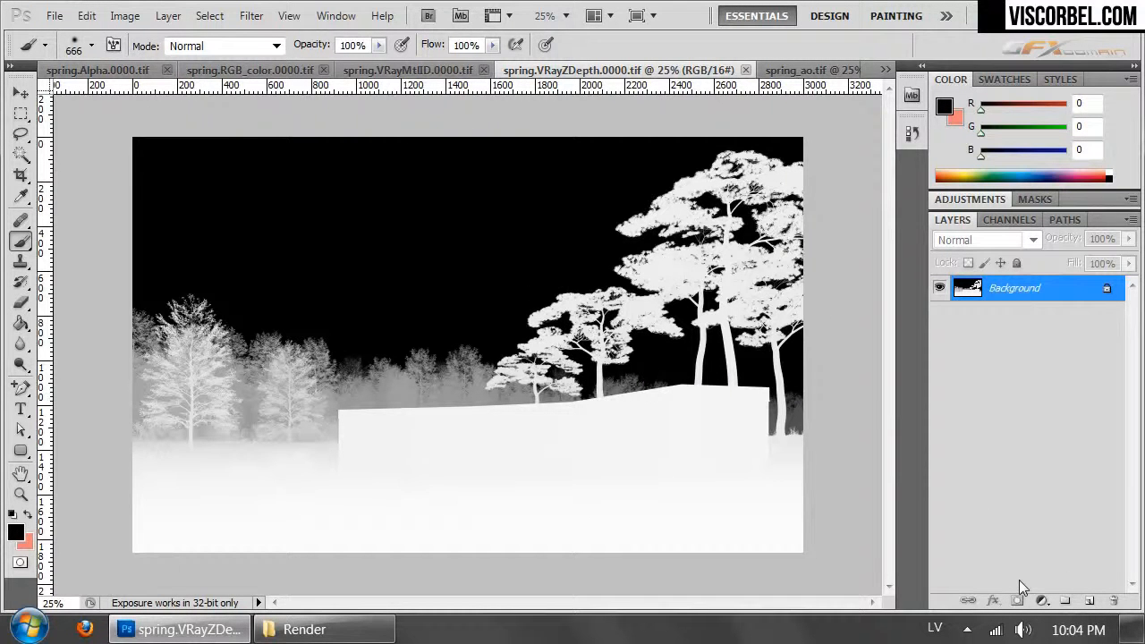
- Duplicate and invert the depth pass background, and give the copy a layer mask made from the copied alpha image
{"action": "key", "text": "ctrl+j"}
{"action": "key", "text": "ctrl+i"}
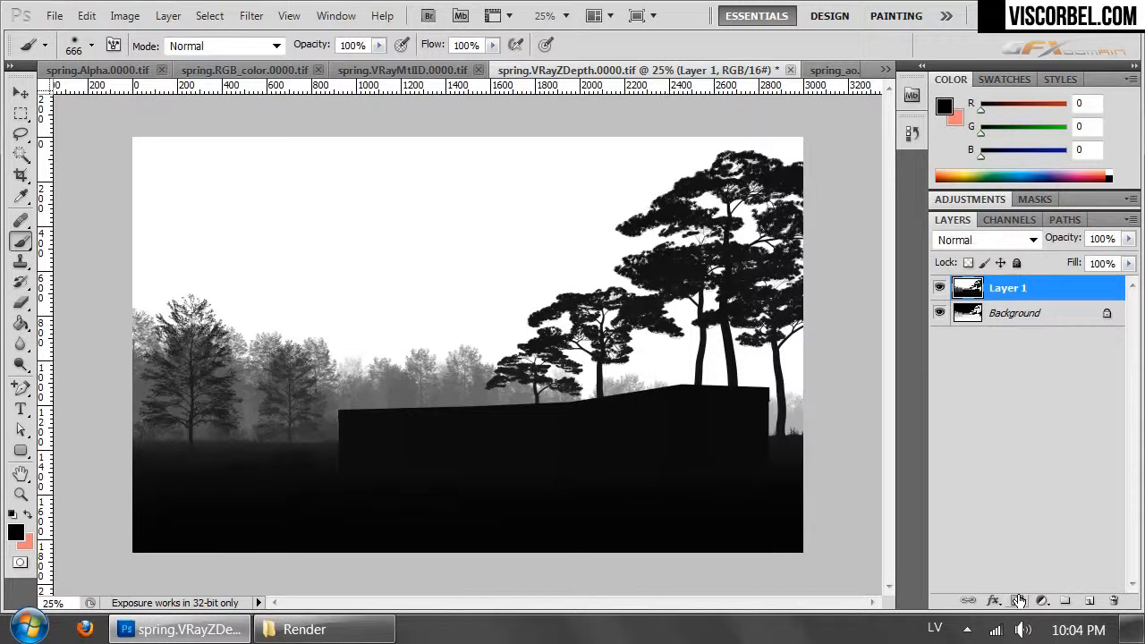
{"action": "left_click", "coordinate": [1019, 601]}
{"action": "left_click", "coordinate": [1006, 220]}
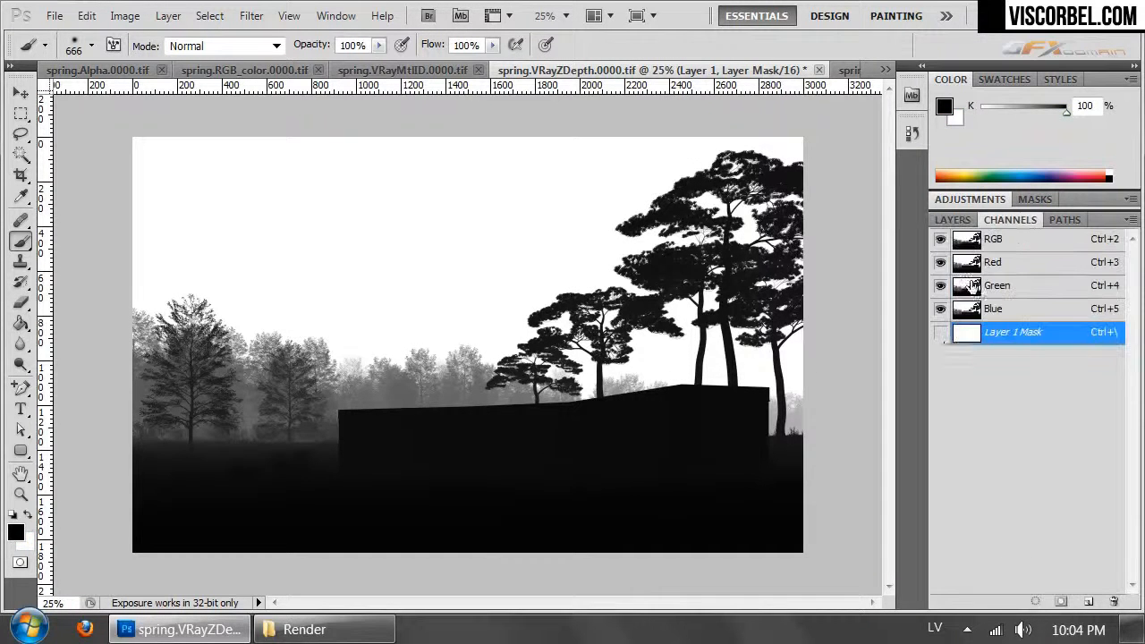
{"action": "key", "text": "ctrl+v"}
{"action": "left_click", "coordinate": [940, 334]}
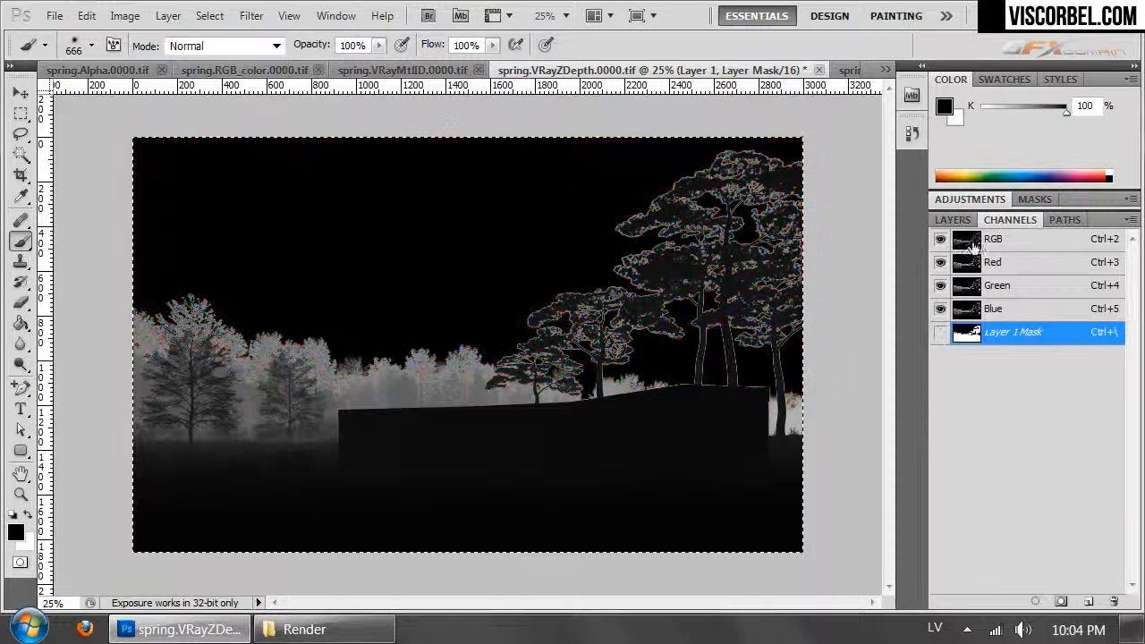
{"action": "left_click", "coordinate": [962, 220]}
- Brighten the masked depth layer's image with Curves, raising the highlights with a point at input 209, output 239
{"action": "left_click", "coordinate": [967, 287]}
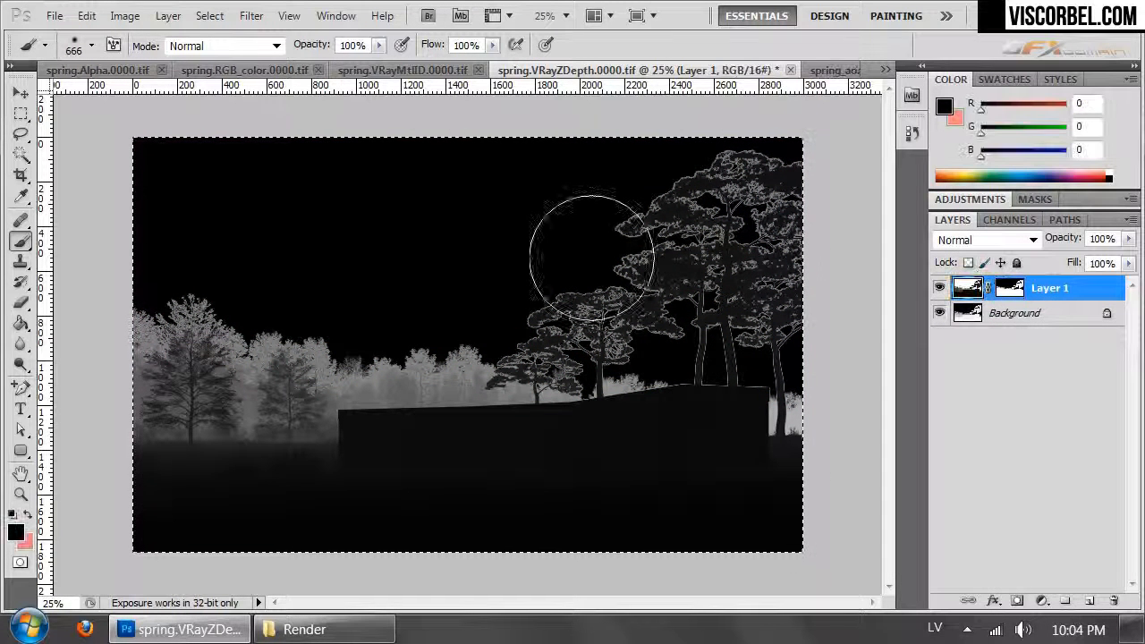
{"action": "left_click", "coordinate": [125, 16]}
{"action": "mouse_move", "coordinate": [242, 72]}
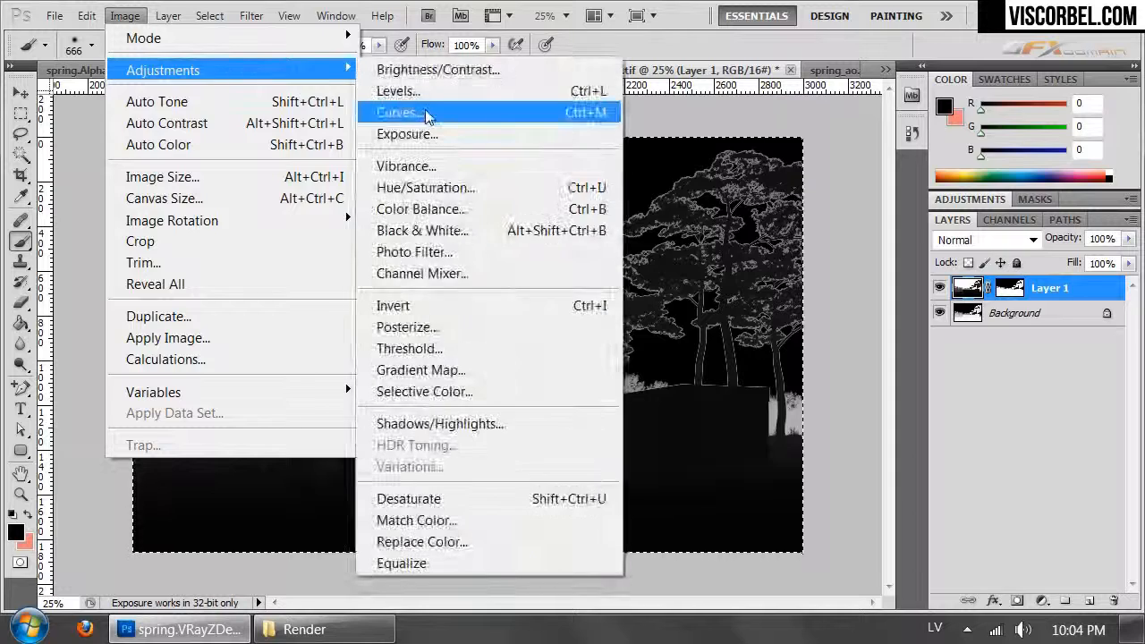
{"action": "left_click", "coordinate": [398, 110]}
{"action": "left_click_drag", "start_coordinate": [866, 286], "coordinate": [875, 291]}
{"action": "left_click_drag", "start_coordinate": [946, 247], "coordinate": [939, 217]}
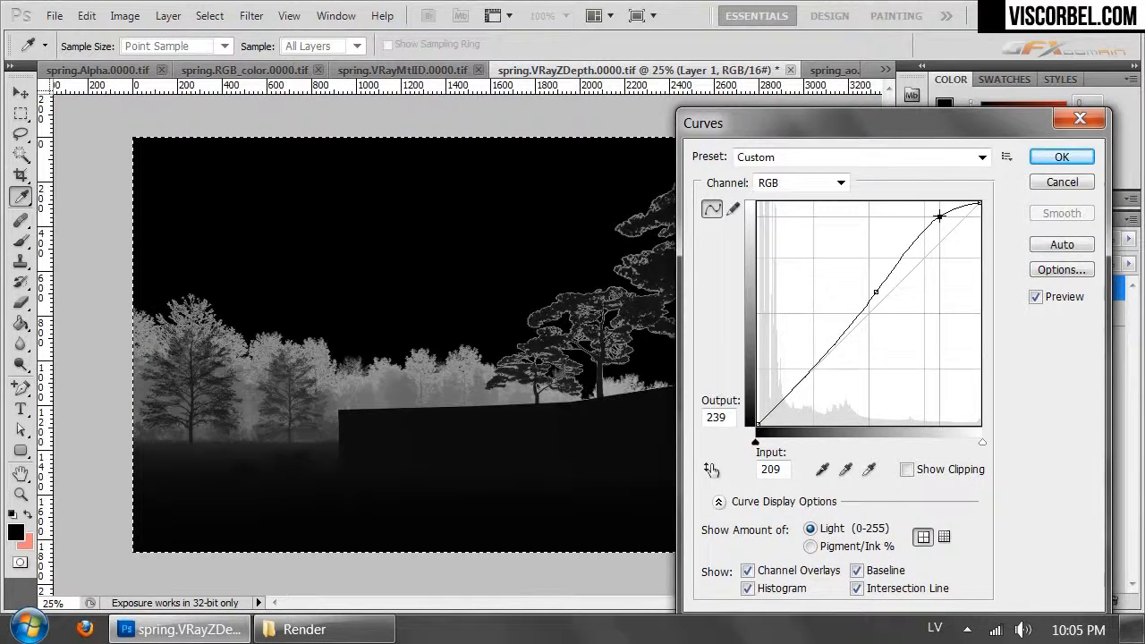
{"action": "left_click_drag", "start_coordinate": [878, 126], "coordinate": [792, 168]}
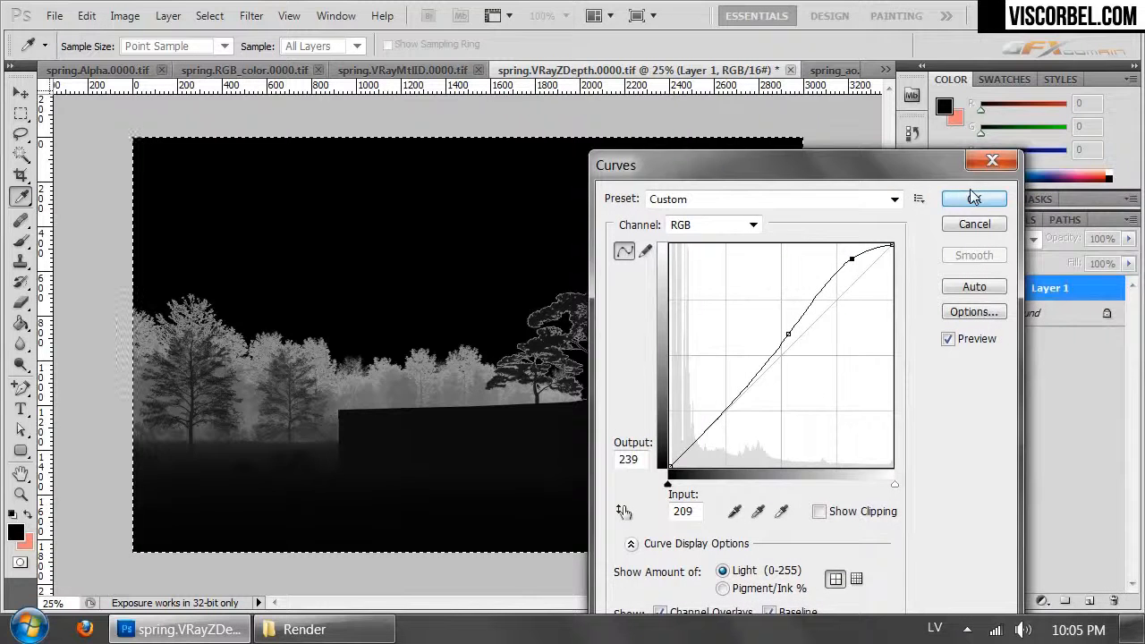
{"action": "left_click", "coordinate": [957, 202]}
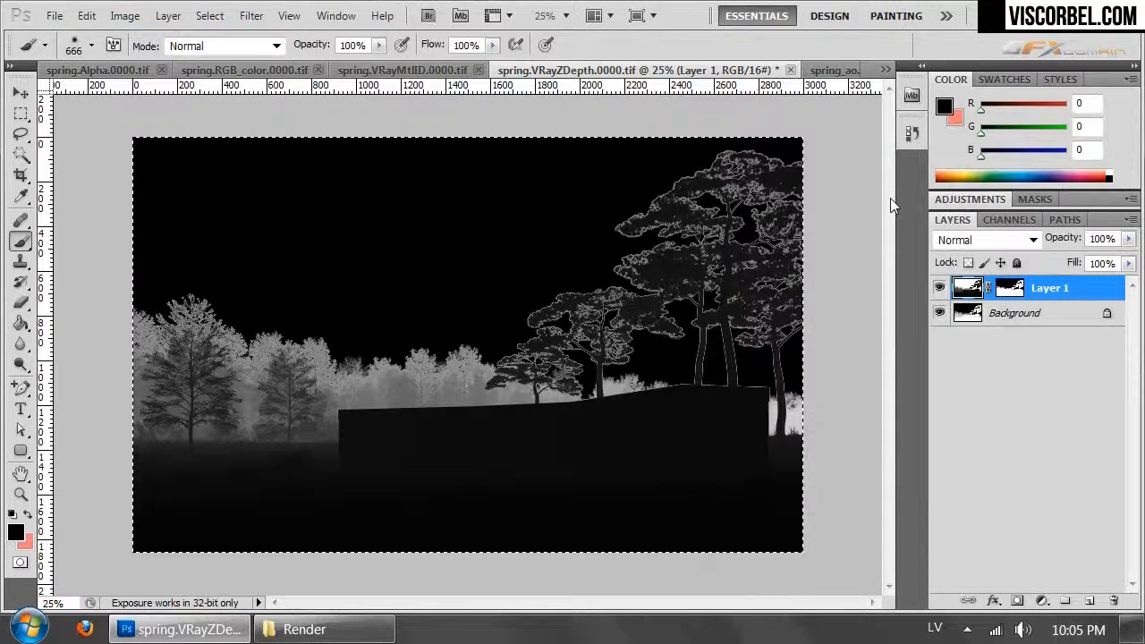
- Copy the masked depth image and add a Hue/Saturation adjustment layer above Layer 3 in spring.RGB_color.0000.tif
{"action": "key", "text": "ctrl+Tab"}
{"action": "key", "text": "ctrl+Tab"}
{"action": "key", "text": "ctrl+Tab"}
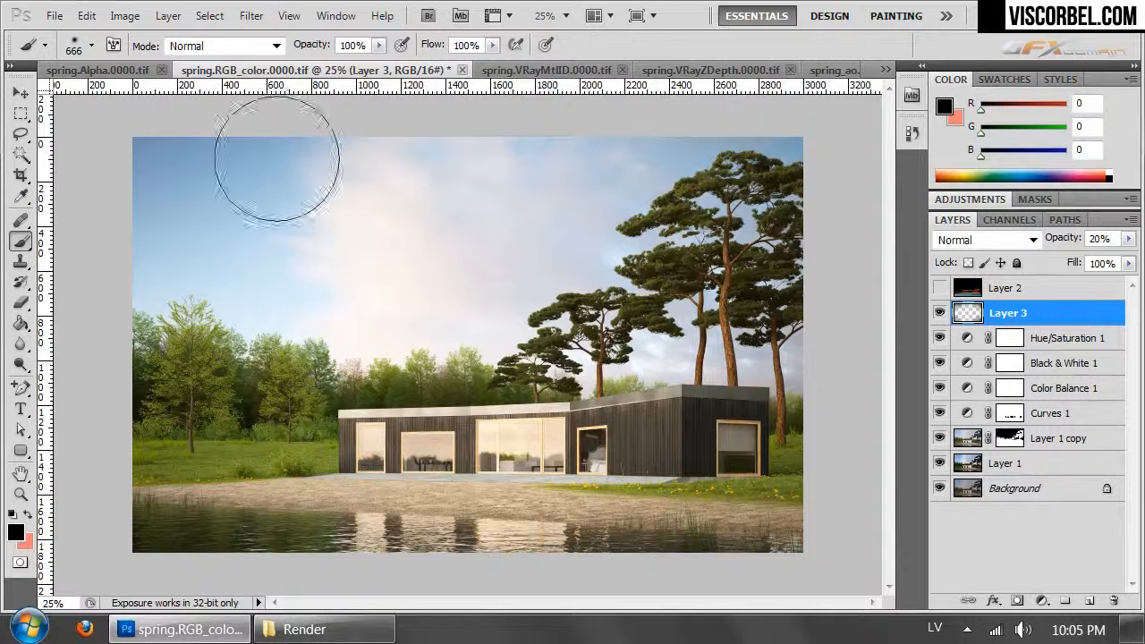
{"action": "left_click", "coordinate": [124, 15]}
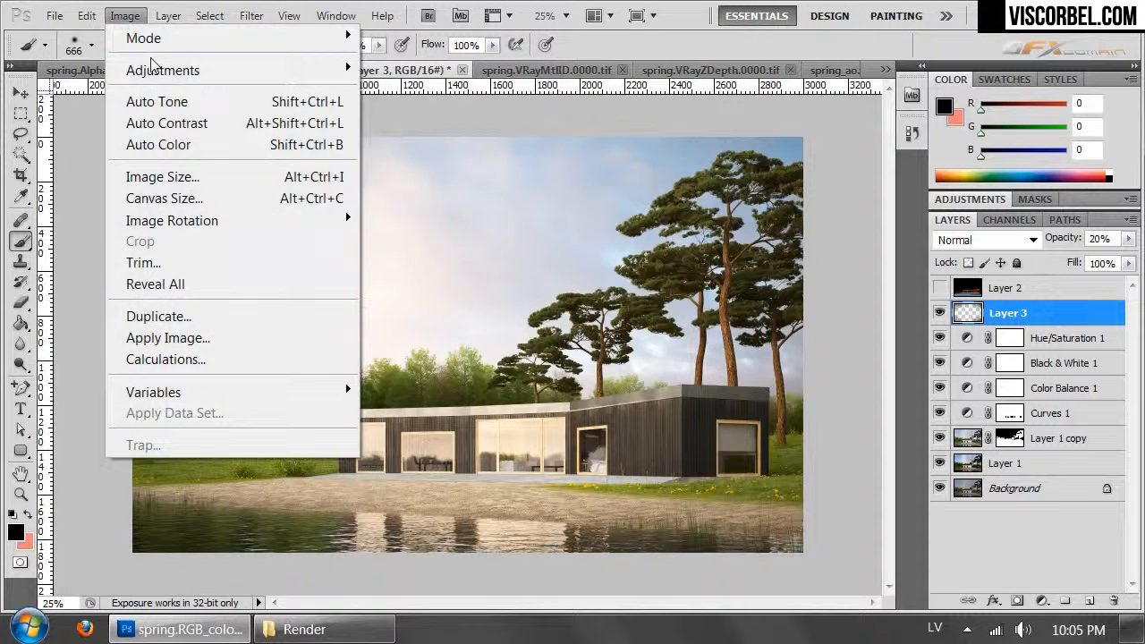
{"action": "mouse_move", "coordinate": [166, 16]}
{"action": "mouse_move", "coordinate": [306, 205]}
{"action": "left_click", "coordinate": [91, 326]}
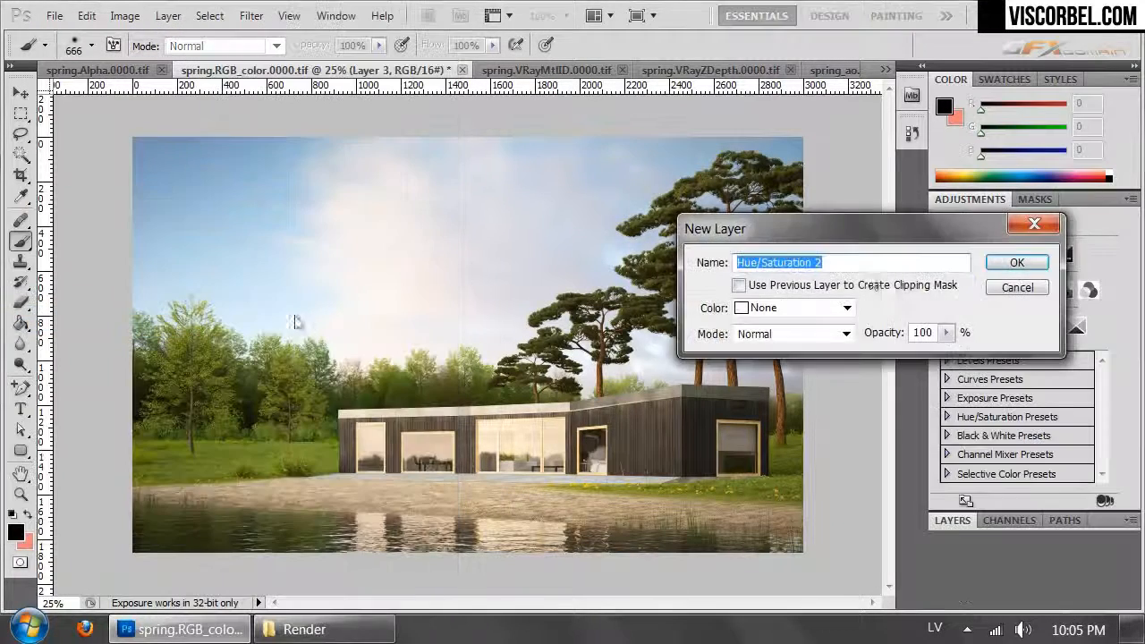
{"action": "left_click", "coordinate": [1018, 263]}
- Paste the copied depth image into the new Hue/Saturation 2 layer's mask and return to the layer list
{"action": "left_click", "coordinate": [1010, 520]}
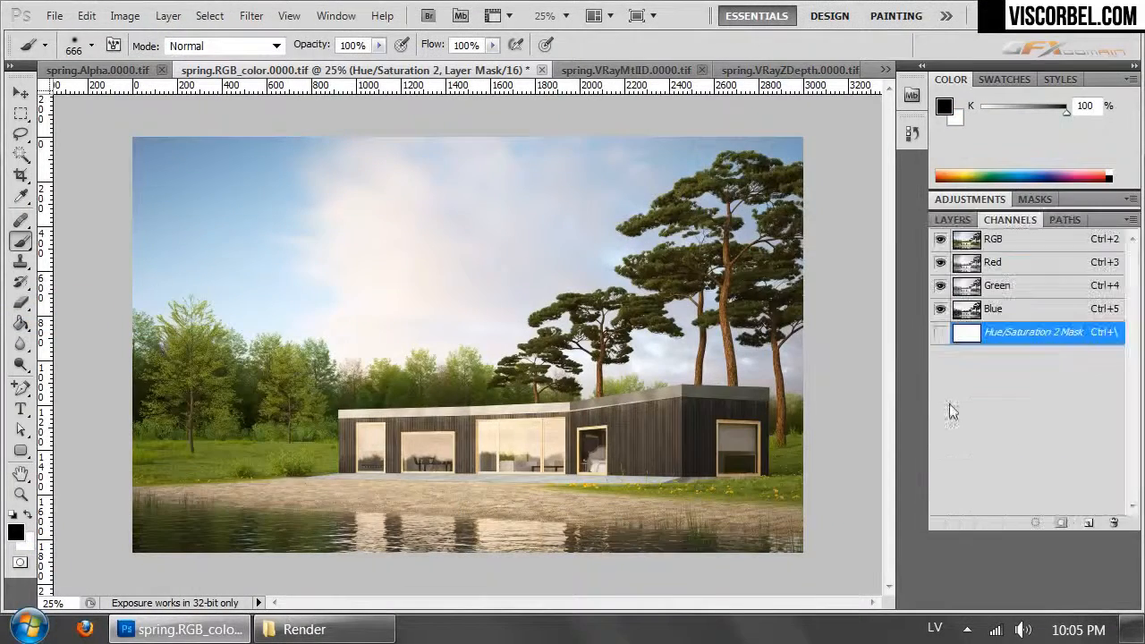
{"action": "key", "text": "ctrl+v"}
{"action": "left_click", "coordinate": [941, 332]}
{"action": "left_click", "coordinate": [954, 221]}
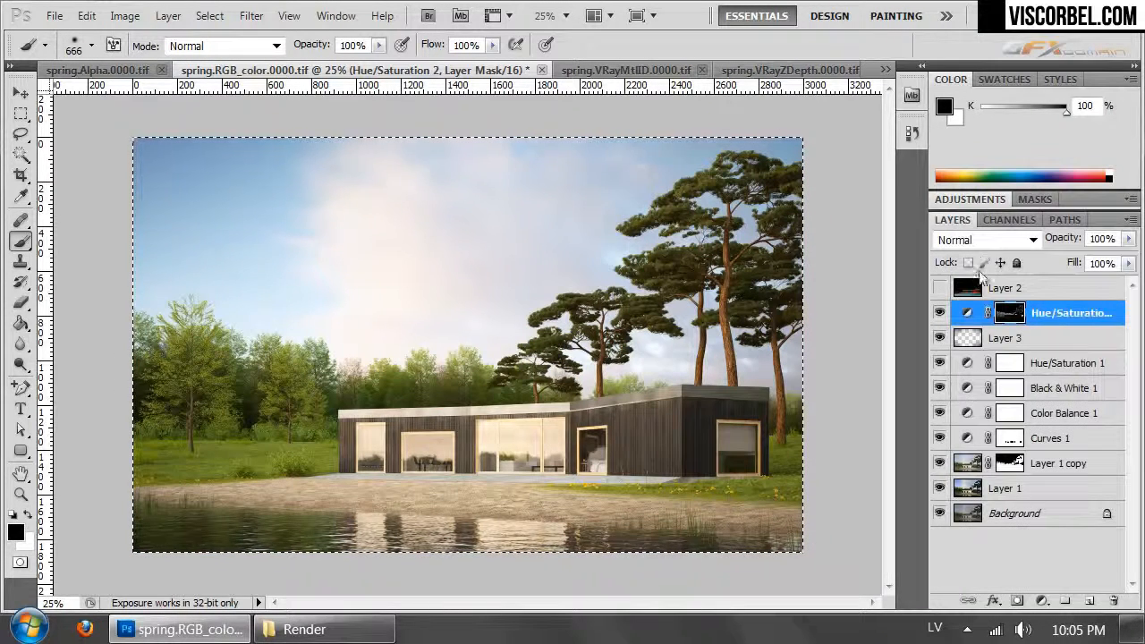
- Set the Hue/Saturation 2 master values to Hue -6, Saturation -15 and Lightness +11
{"action": "left_click", "coordinate": [954, 200]}
{"action": "left_click_drag", "start_coordinate": [1024, 373], "coordinate": [1031, 372]}
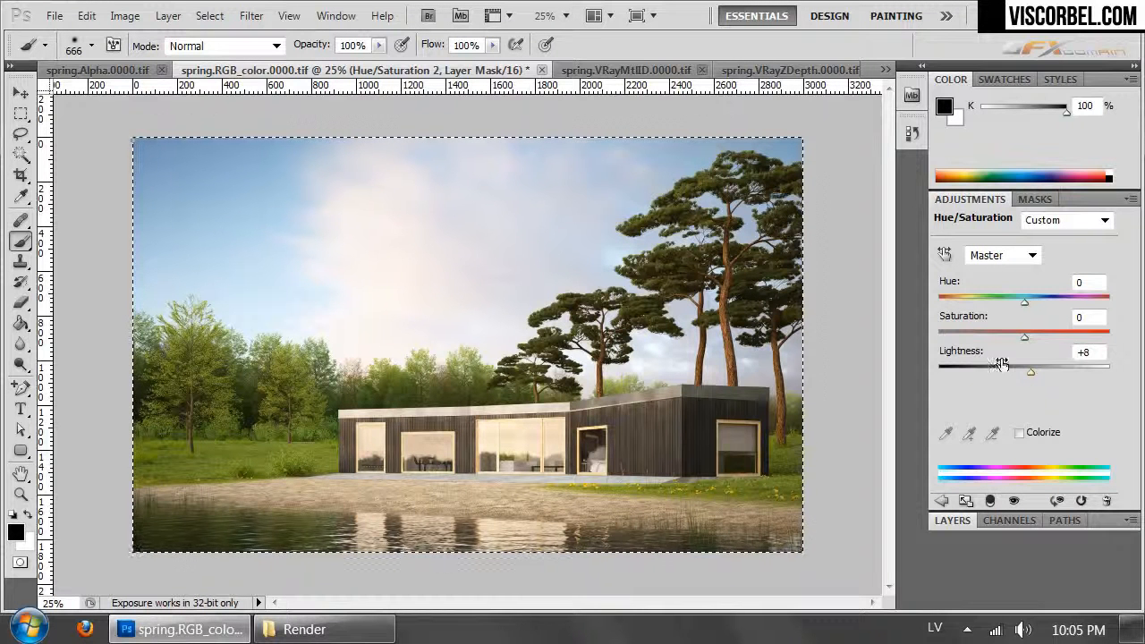
{"action": "mouse_move", "coordinate": [1022, 339]}
{"action": "left_mouse_down"}
{"action": "mouse_move", "coordinate": [1052, 334]}
{"action": "mouse_move", "coordinate": [1011, 335]}
{"action": "left_mouse_up"}
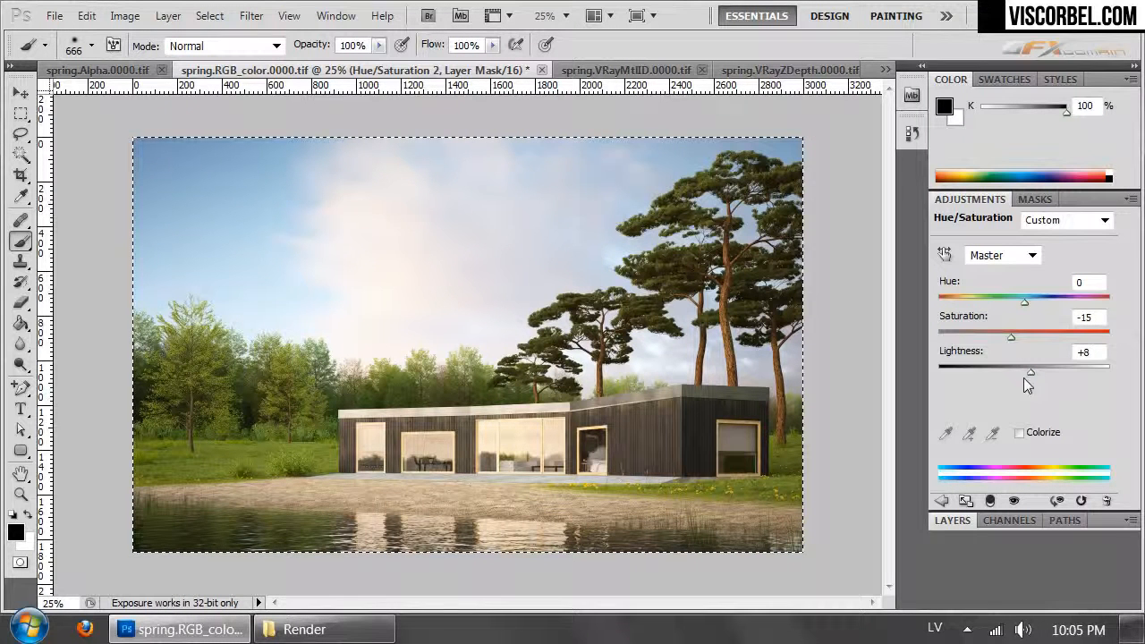
{"action": "mouse_move", "coordinate": [1028, 374]}
{"action": "left_mouse_down"}
{"action": "mouse_move", "coordinate": [1046, 374]}
{"action": "mouse_move", "coordinate": [1033, 373]}
{"action": "left_mouse_up"}
{"action": "left_click_drag", "start_coordinate": [1025, 300], "coordinate": [1019, 323]}
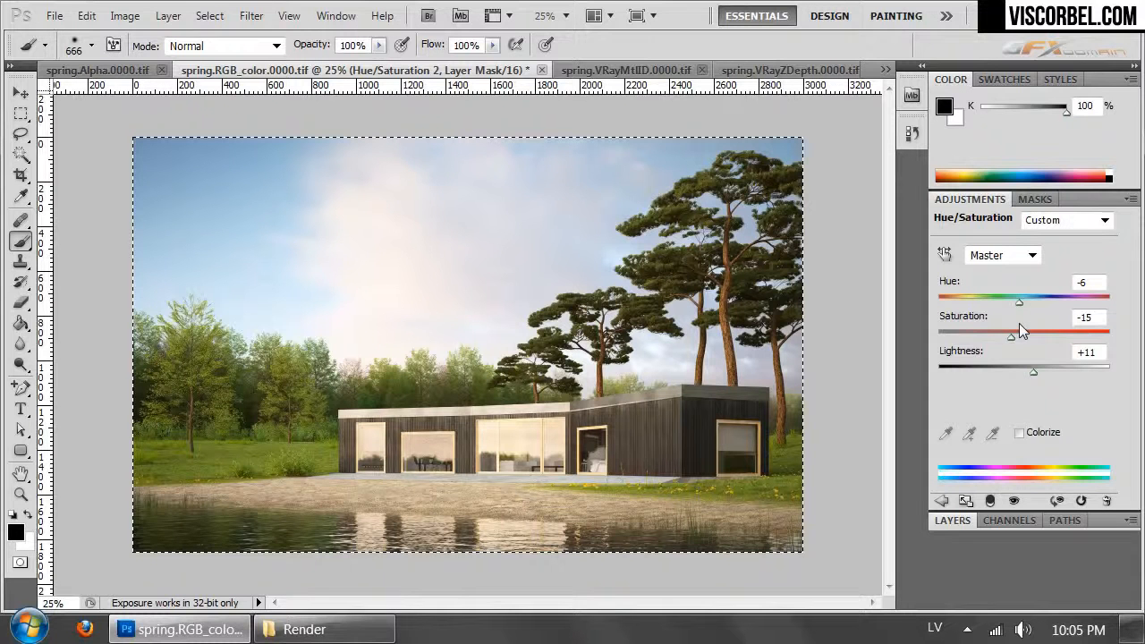
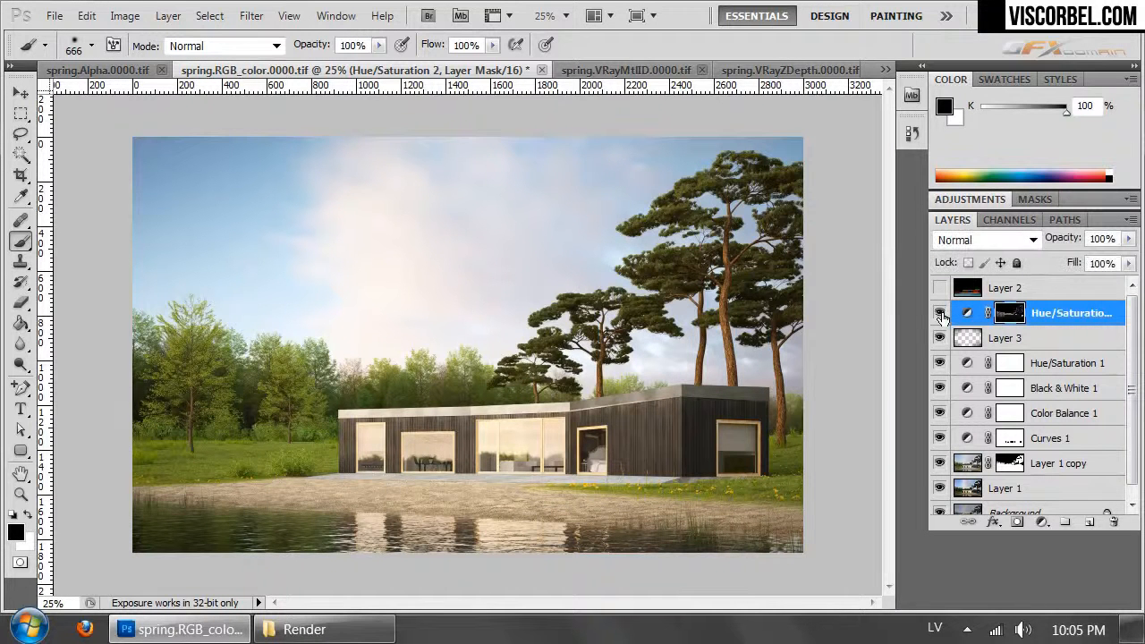
- Paste a merged copy of the whole visible image as a new layer above Hue/Saturation 2
{"action": "key", "text": "ctrl+plus"}
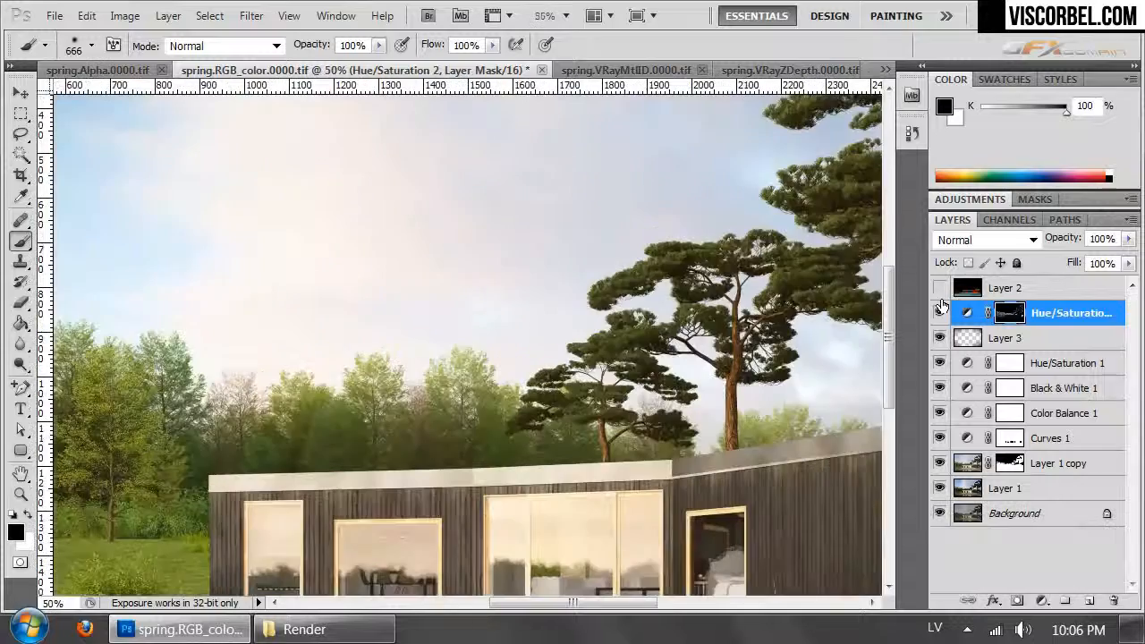
{"action": "left_click_drag", "start_coordinate": [473, 459], "coordinate": [555, 57]}
{"action": "left_click_drag", "start_coordinate": [704, 184], "coordinate": [354, 430]}
{"action": "left_click_drag", "start_coordinate": [571, 278], "coordinate": [528, 184]}
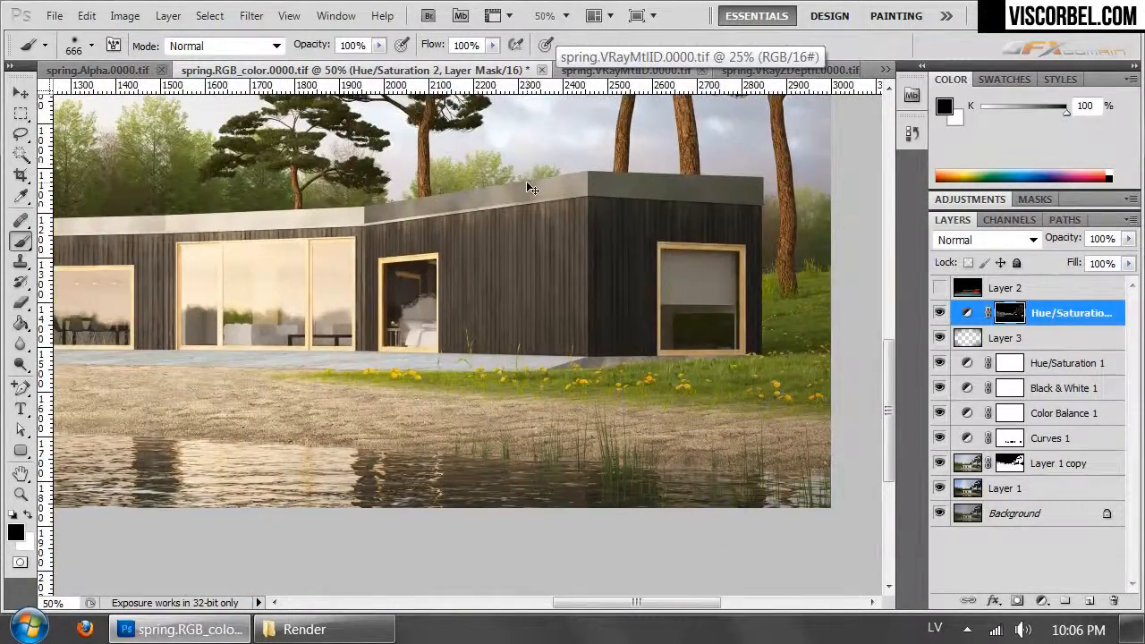
{"action": "key", "text": "ctrl+minus"}
{"action": "key", "text": "ctrl+a"}
{"action": "left_click", "coordinate": [93, 24]}
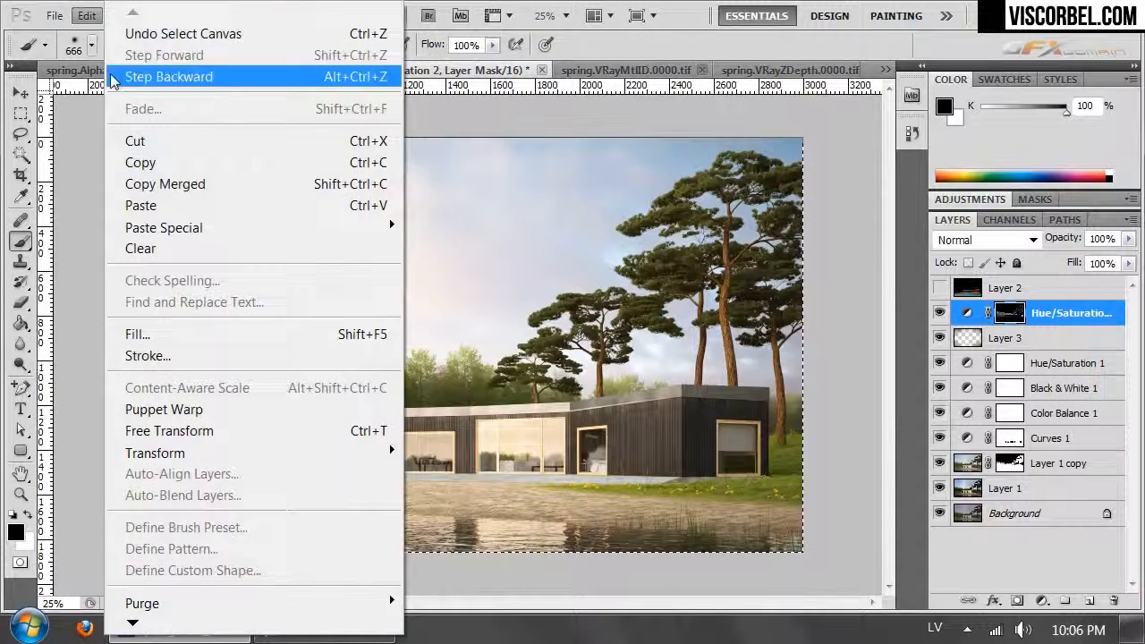
{"action": "left_click", "coordinate": [179, 183]}
{"action": "key", "text": "ctrl+v"}
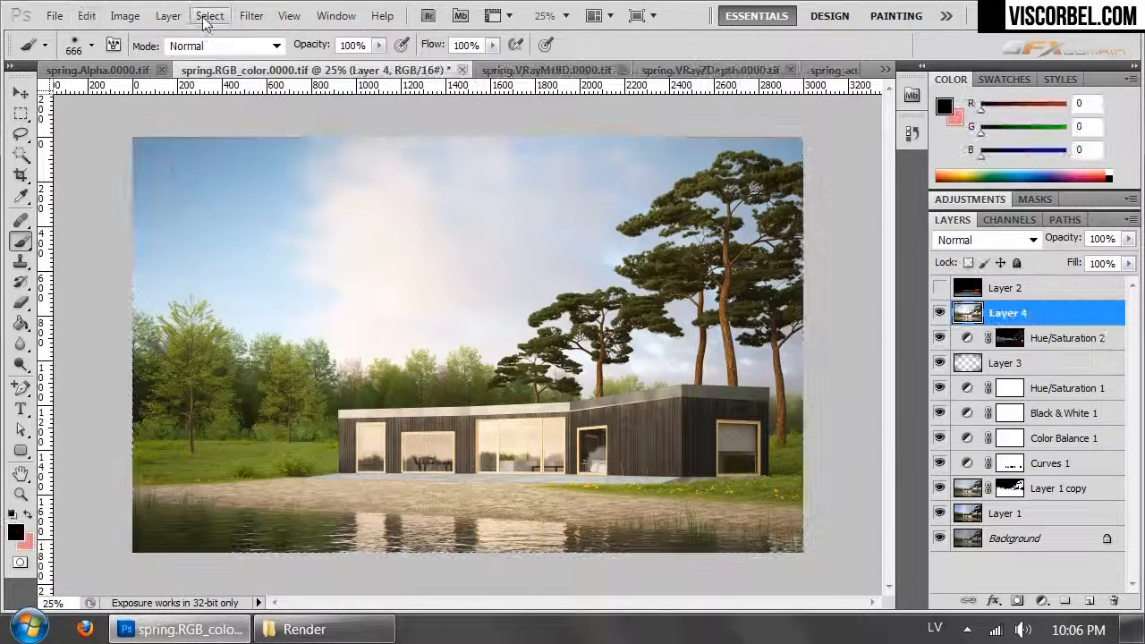
- Apply a High Pass filter to the merged Layer 4 and set its blend mode to Hard Light
{"action": "left_click", "coordinate": [252, 16]}
{"action": "mouse_move", "coordinate": [411, 453]}
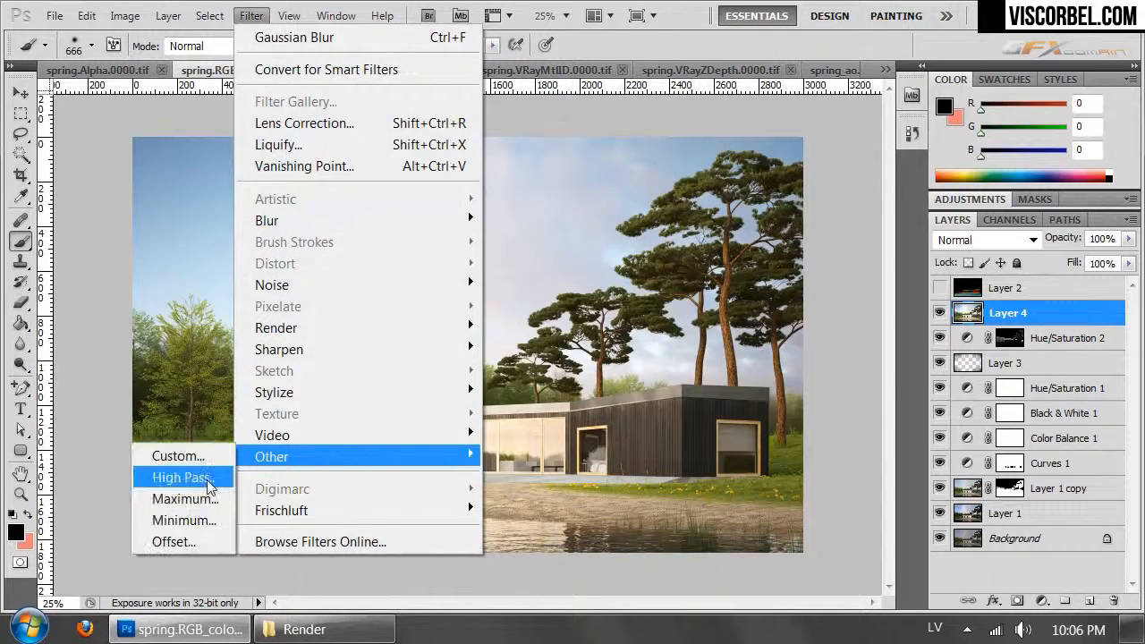
{"action": "left_click", "coordinate": [182, 478]}
{"action": "left_click", "coordinate": [904, 156]}
{"action": "key", "text": "b"}
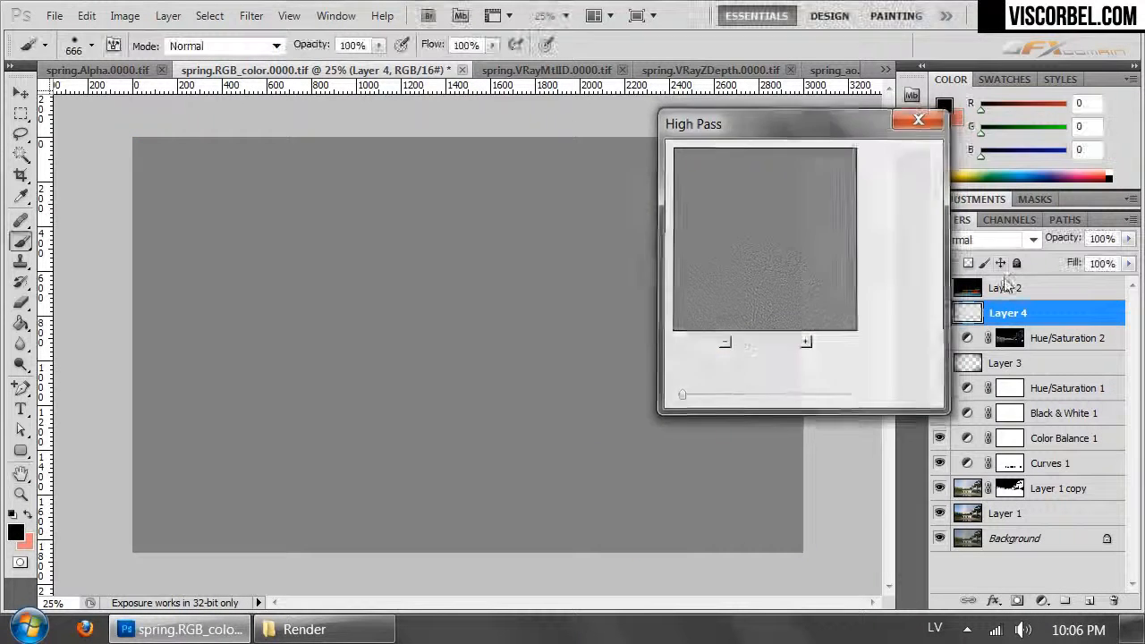
{"action": "left_click", "coordinate": [988, 240]}
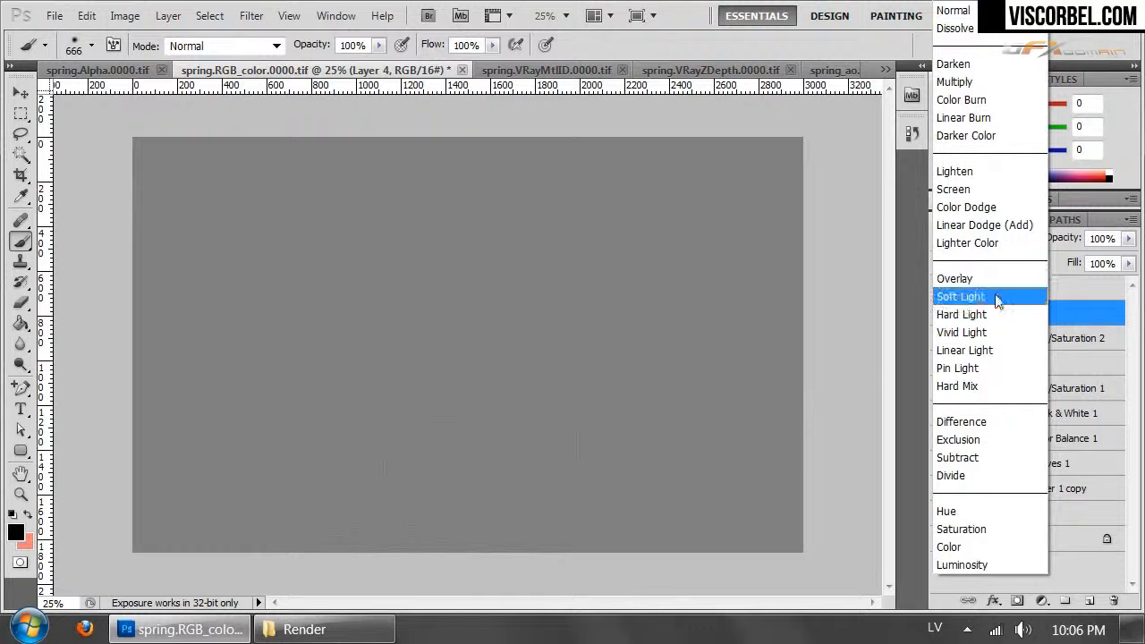
{"action": "left_click", "coordinate": [988, 315]}
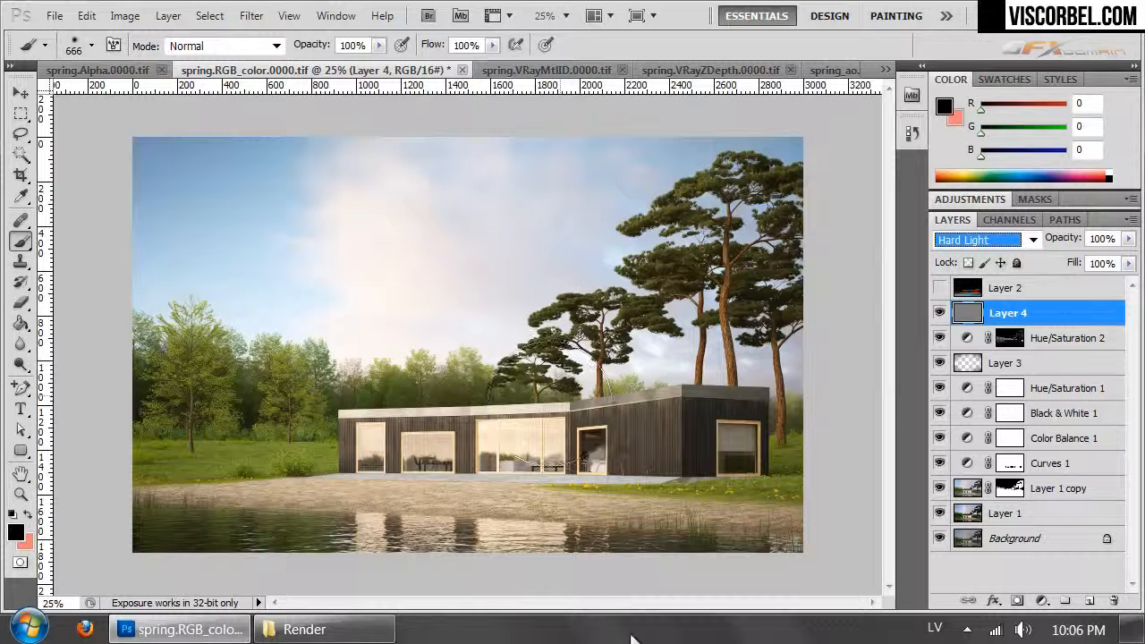
- Compare the render with and without the High Pass sharpening of Layer 4
{"action": "left_click", "coordinate": [939, 313]}
{"action": "left_click", "coordinate": [940, 314]}
{"action": "left_click", "coordinate": [939, 313]}
{"action": "left_click", "coordinate": [940, 313]}
{"action": "left_click", "coordinate": [939, 313]}
{"action": "left_click", "coordinate": [939, 315]}
{"action": "left_click", "coordinate": [940, 315]}
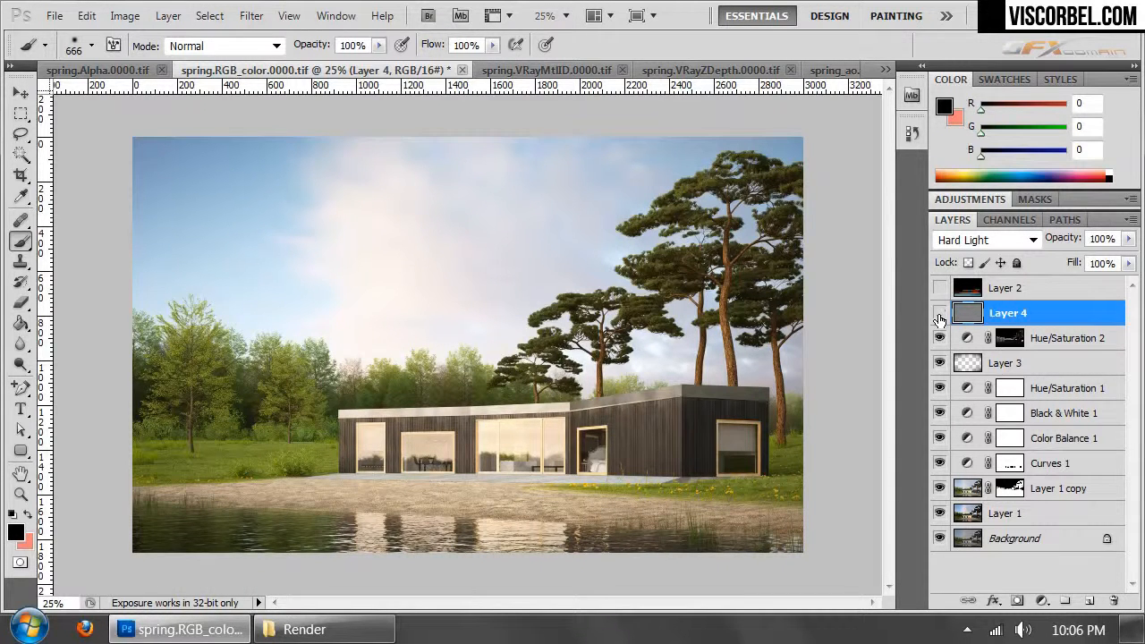
{"action": "left_click", "coordinate": [939, 315]}
{"action": "left_click", "coordinate": [940, 315]}
- With Layer 4 hidden, paste a merged copy of the image above Hue/Saturation 2 and apply Auto Contrast to it
{"action": "key", "text": "ctrl+a"}
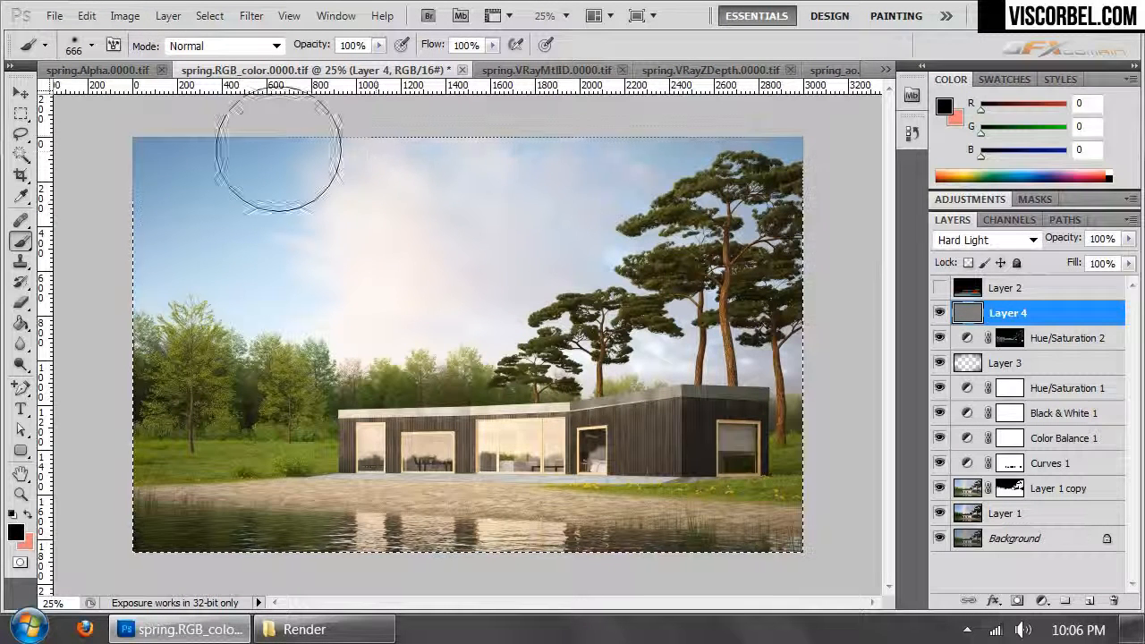
{"action": "left_click", "coordinate": [1059, 347]}
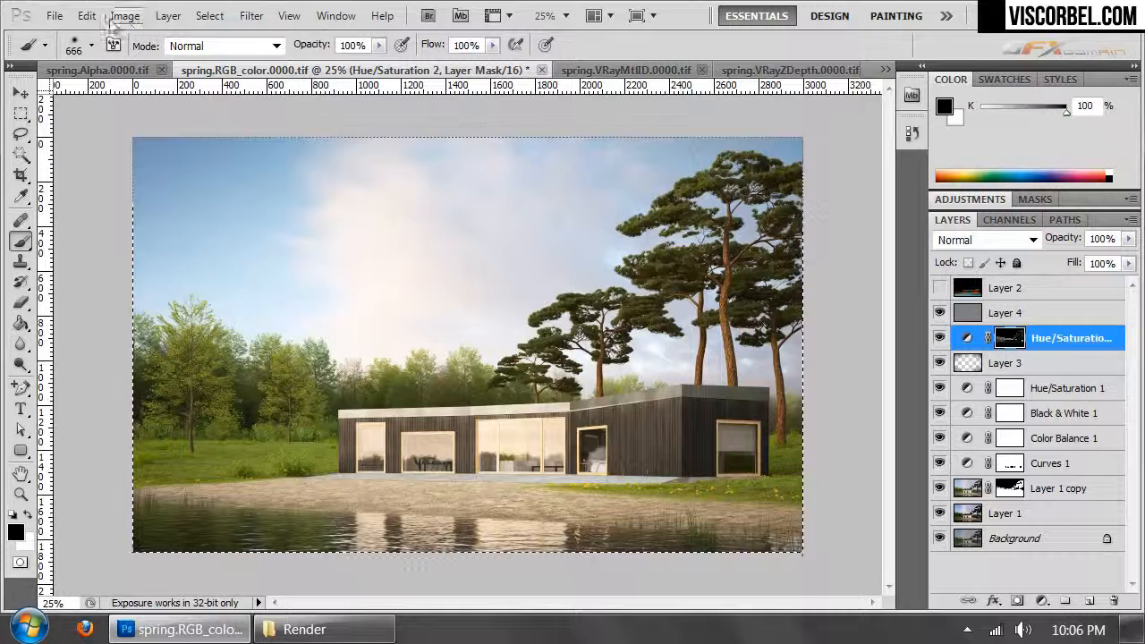
{"action": "left_click", "coordinate": [54, 15]}
{"action": "left_click", "coordinate": [90, 12]}
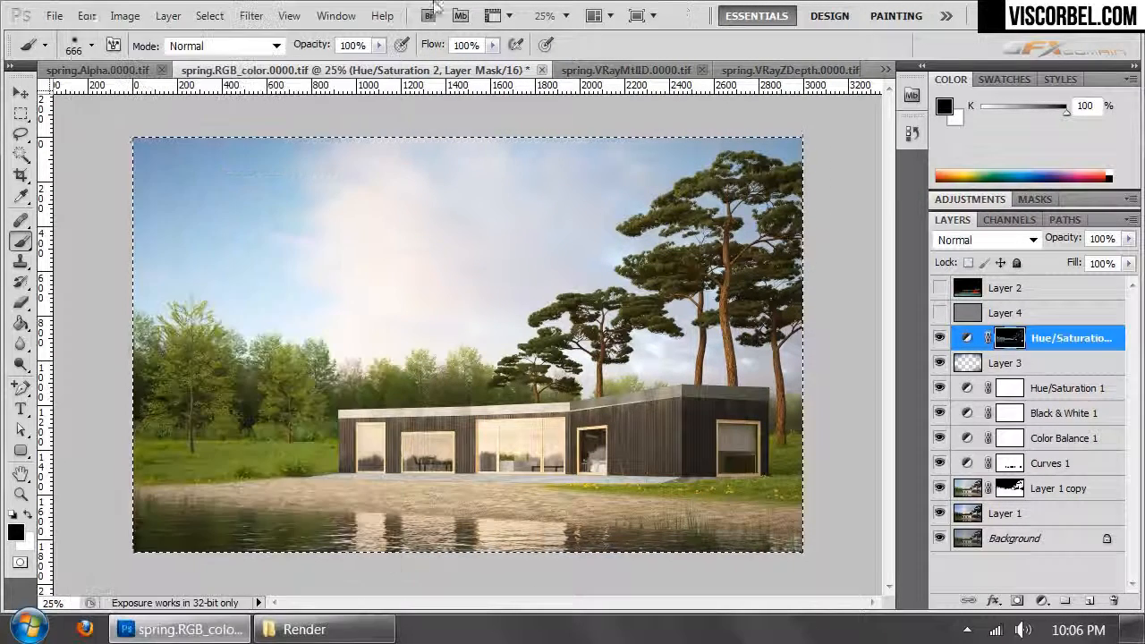
{"action": "left_click", "coordinate": [86, 16]}
{"action": "left_click", "coordinate": [164, 184]}
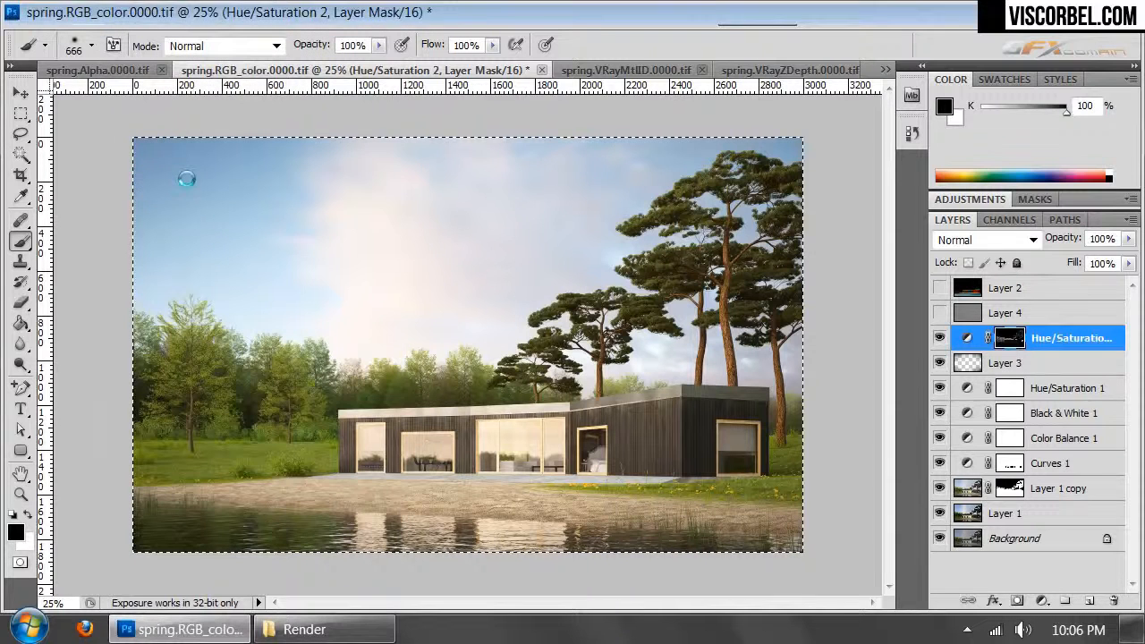
{"action": "key", "text": "ctrl+v"}
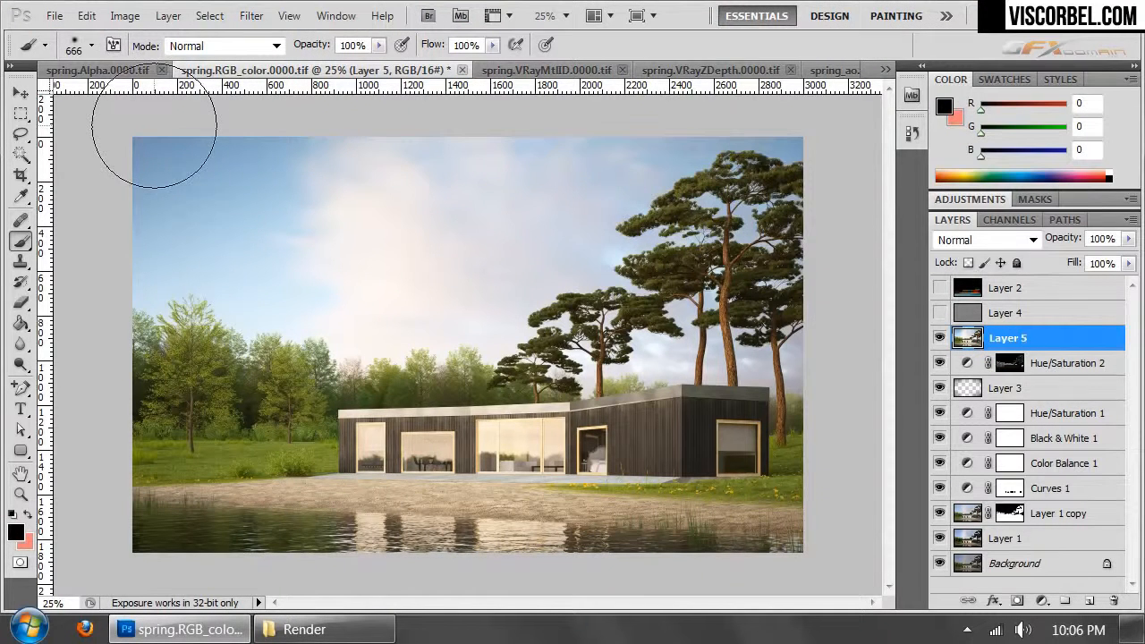
{"action": "left_click", "coordinate": [125, 18]}
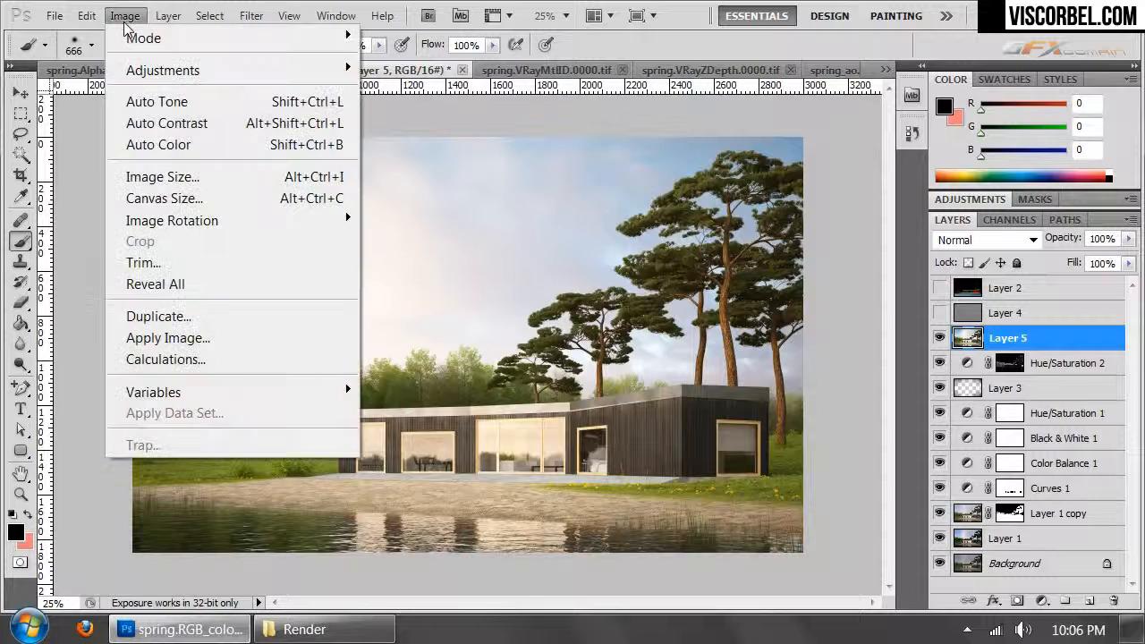
{"action": "left_click", "coordinate": [181, 123]}
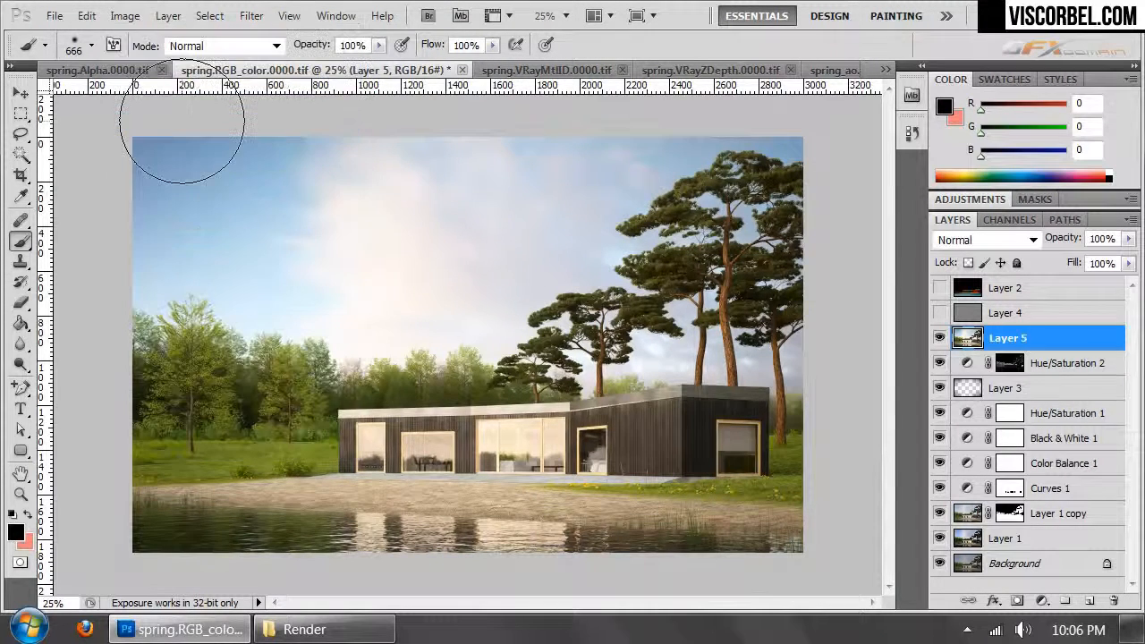
- Set up the Dodge tool for highlights with a 193 px brush and 11% exposure
{"action": "key", "text": "ctrl+plus"}
{"action": "left_click_drag", "start_coordinate": [237, 409], "coordinate": [478, 304]}
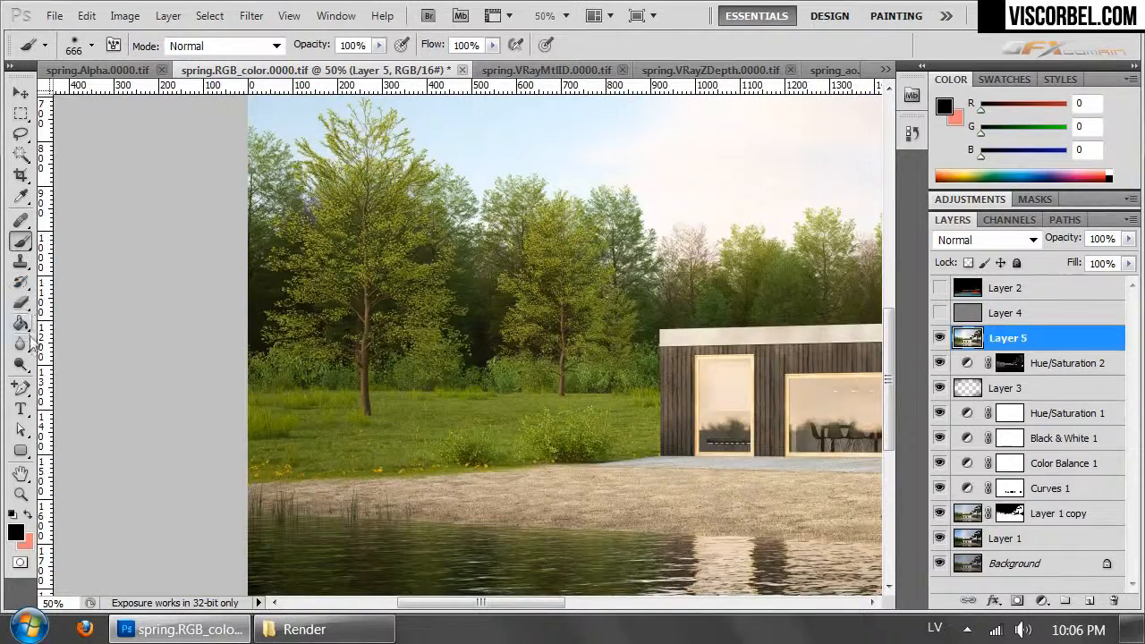
{"action": "left_click", "coordinate": [21, 364]}
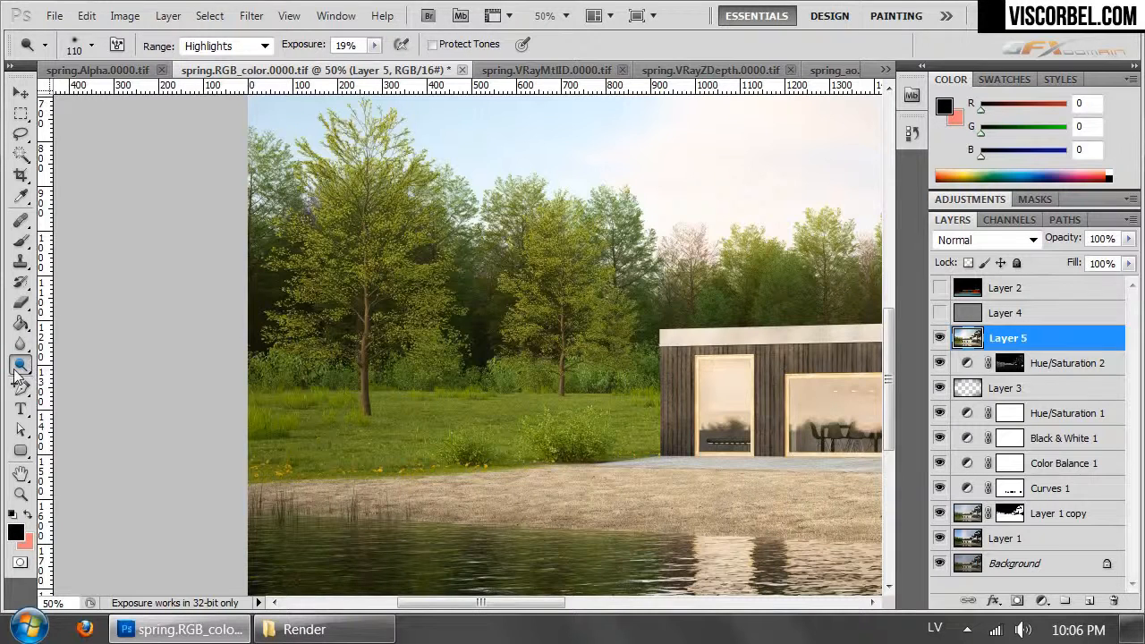
{"action": "left_click", "coordinate": [16, 369]}
{"action": "left_click", "coordinate": [77, 49]}
{"action": "left_click_drag", "start_coordinate": [139, 94], "coordinate": [156, 93]}
{"action": "left_click", "coordinate": [405, 255]}
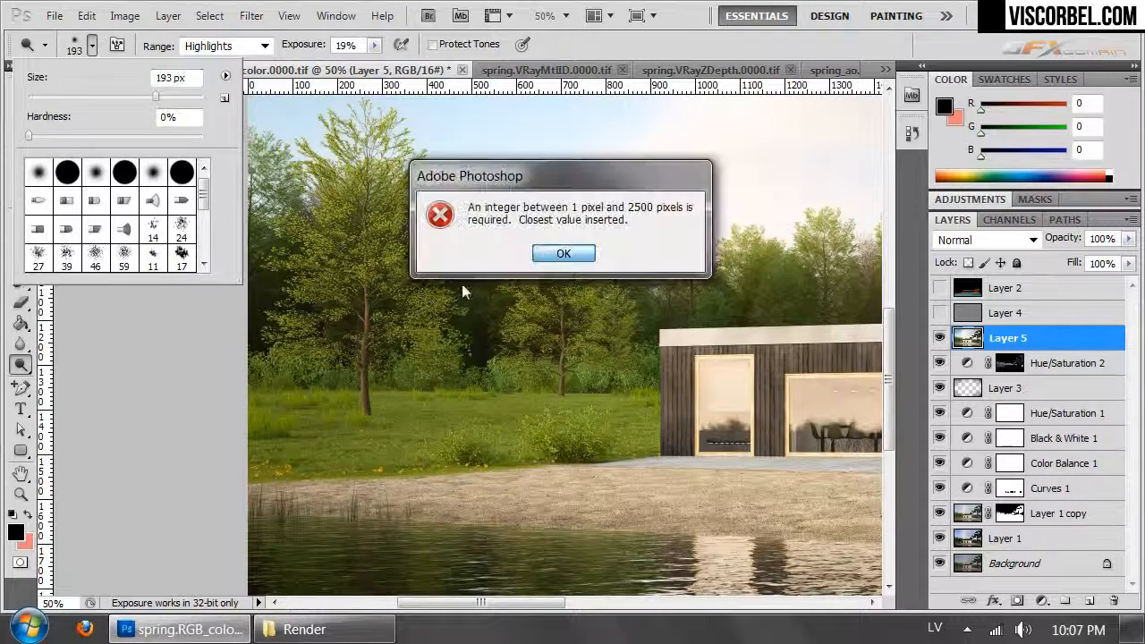
{"action": "left_click", "coordinate": [562, 254]}
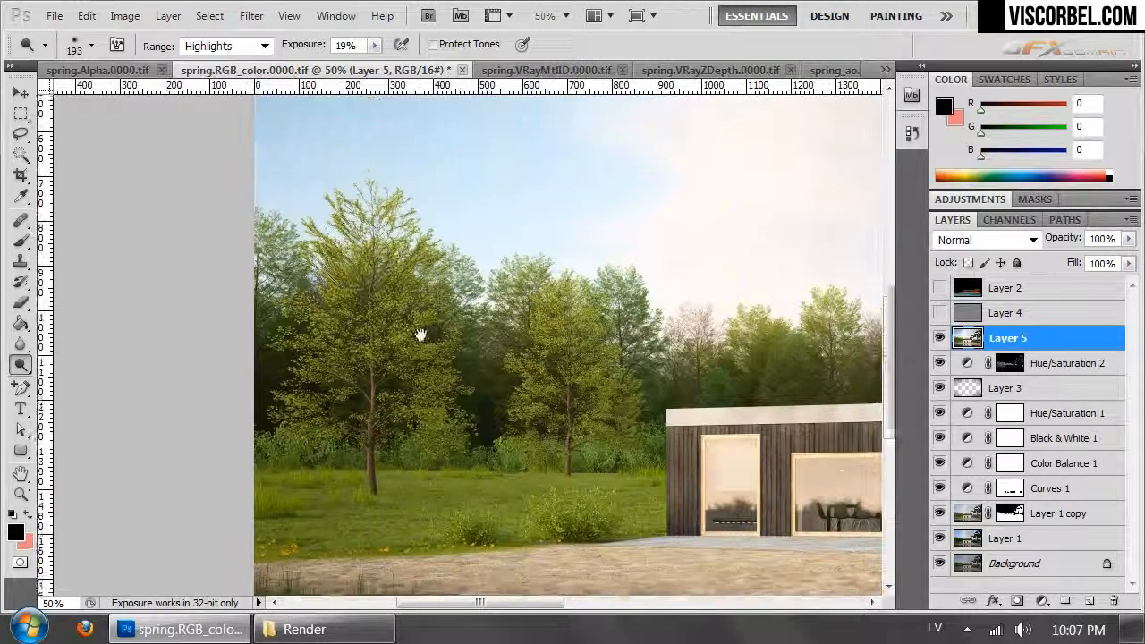
{"action": "left_click", "coordinate": [374, 44]}
{"action": "left_click_drag", "start_coordinate": [374, 68], "coordinate": [370, 70]}
- Dodge the highlights of the trees, bushes and grass beside the house on Layer 5
{"action": "mouse_move", "coordinate": [385, 226]}
{"action": "left_mouse_down"}
{"action": "mouse_move", "coordinate": [344, 248]}
{"action": "mouse_move", "coordinate": [354, 297]}
{"action": "mouse_move", "coordinate": [389, 288]}
{"action": "mouse_move", "coordinate": [337, 347]}
{"action": "left_mouse_up"}
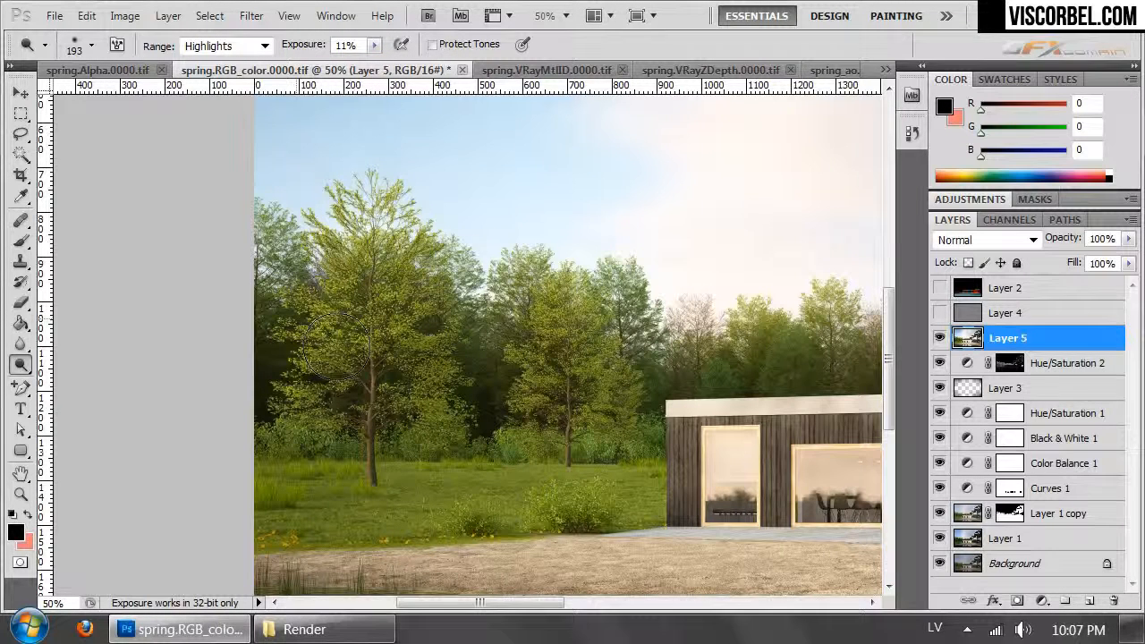
{"action": "mouse_move", "coordinate": [412, 408]}
{"action": "left_mouse_down"}
{"action": "mouse_move", "coordinate": [429, 423]}
{"action": "mouse_move", "coordinate": [430, 269]}
{"action": "left_mouse_up"}
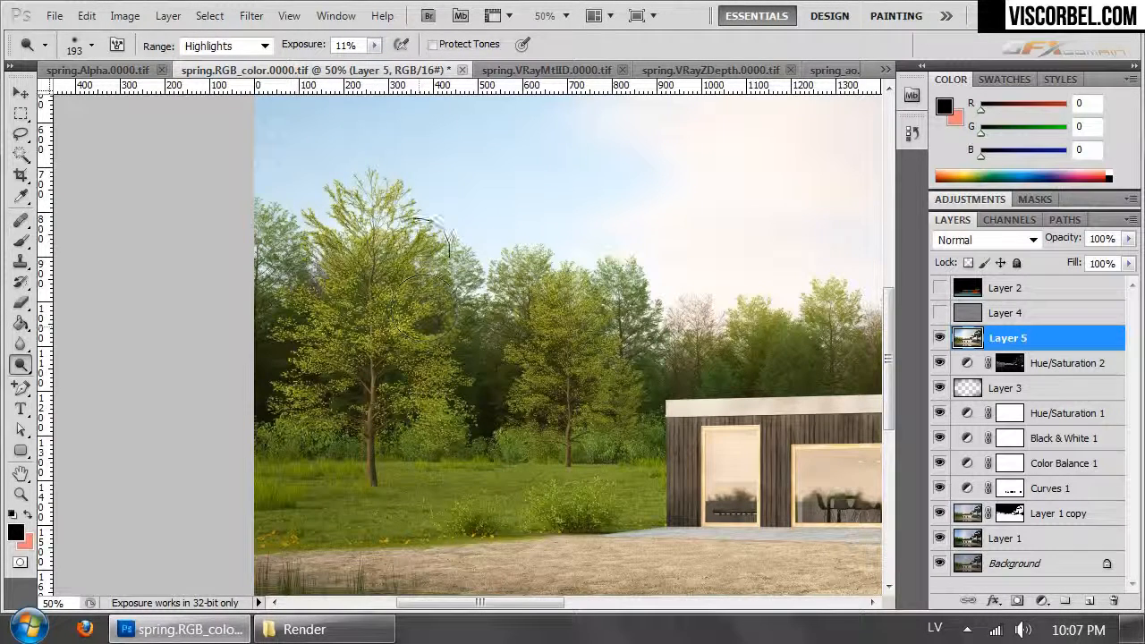
{"action": "mouse_move", "coordinate": [535, 365]}
{"action": "left_mouse_down"}
{"action": "mouse_move", "coordinate": [548, 323]}
{"action": "mouse_move", "coordinate": [589, 346]}
{"action": "mouse_move", "coordinate": [631, 394]}
{"action": "mouse_move", "coordinate": [609, 353]}
{"action": "mouse_move", "coordinate": [640, 363]}
{"action": "left_mouse_up"}
{"action": "left_click_drag", "start_coordinate": [618, 429], "coordinate": [419, 431]}
{"action": "left_click_drag", "start_coordinate": [447, 489], "coordinate": [601, 513]}
{"action": "left_click_drag", "start_coordinate": [406, 527], "coordinate": [457, 512]}
- Dodge the highlights of the lake water and its window reflections along the shore
{"action": "left_click_drag", "start_coordinate": [594, 563], "coordinate": [501, 383]}
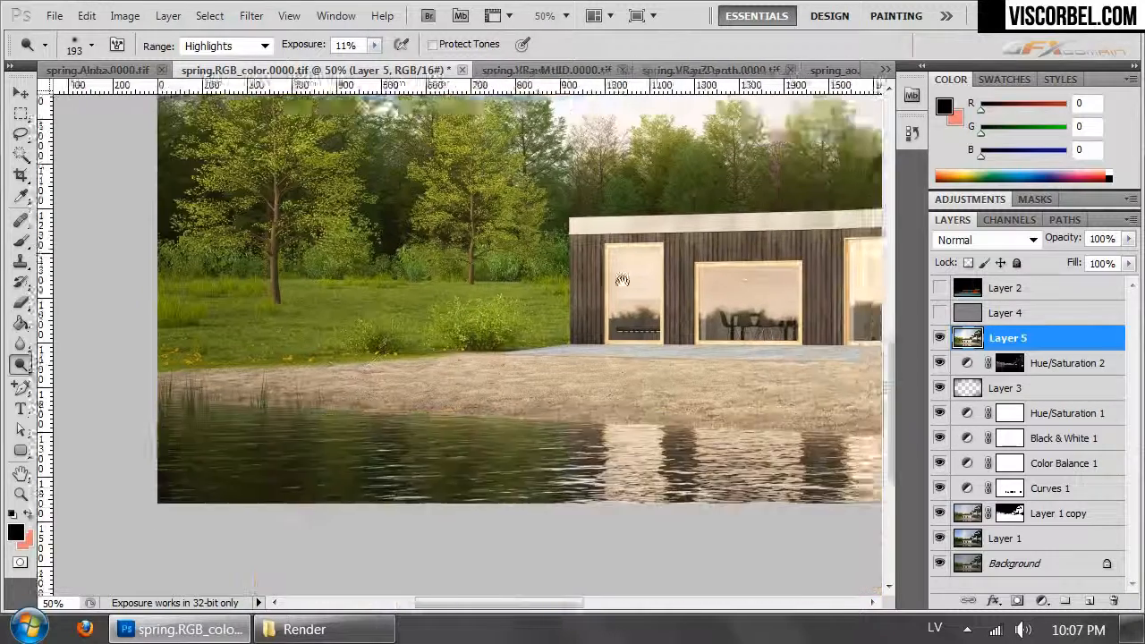
{"action": "left_click_drag", "start_coordinate": [644, 466], "coordinate": [506, 454]}
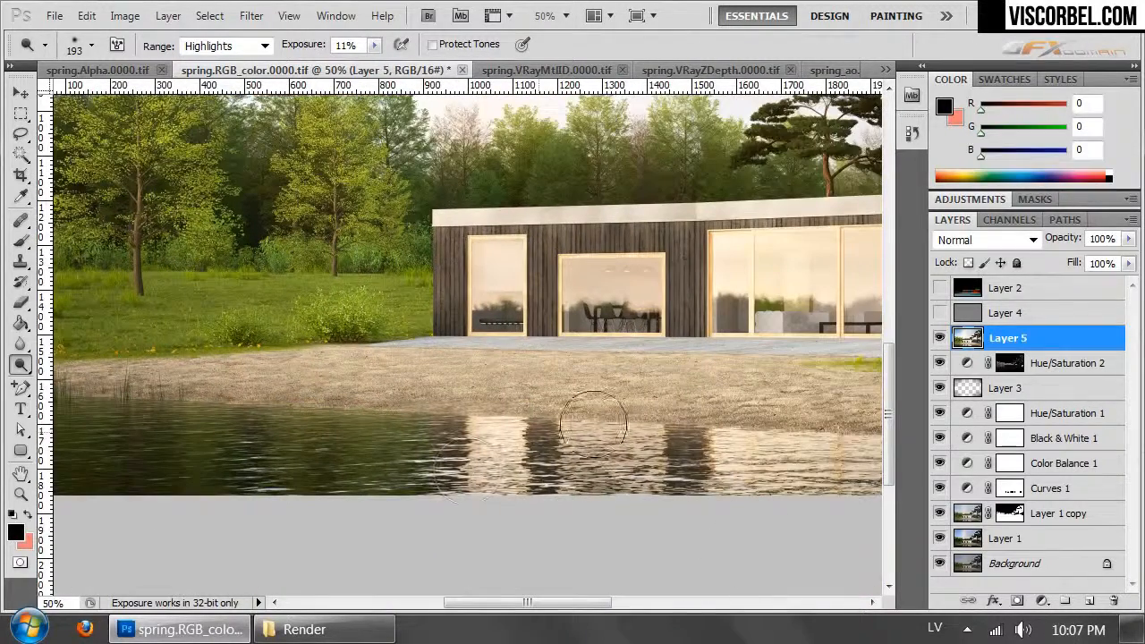
{"action": "left_click_drag", "start_coordinate": [866, 484], "coordinate": [511, 493]}
{"action": "left_click_drag", "start_coordinate": [367, 525], "coordinate": [853, 480]}
{"action": "left_click_drag", "start_coordinate": [325, 469], "coordinate": [511, 494]}
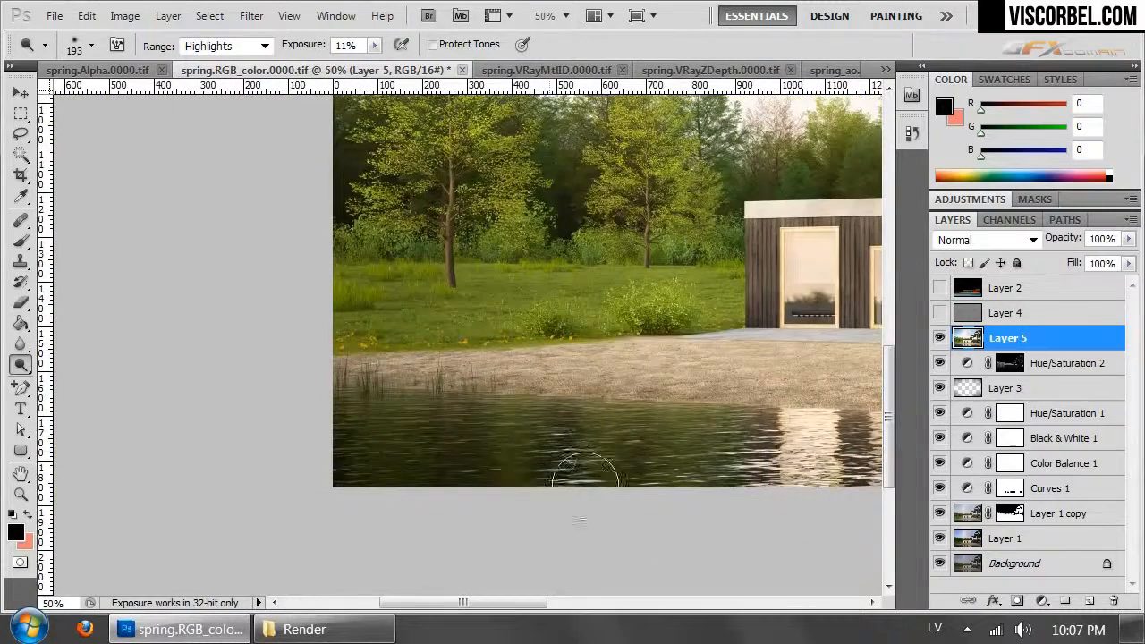
{"action": "key", "text": "ctrl+minus"}
{"action": "key", "text": "ctrl+minus"}
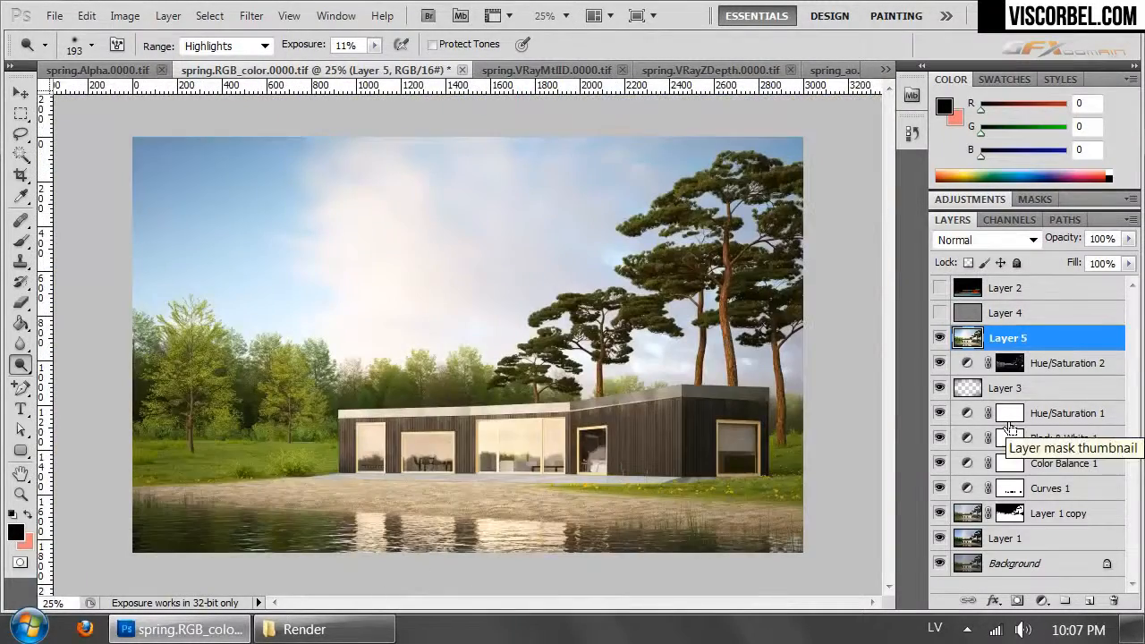
- Touch up the remaining highlights around the house and on the trees beside it with the Dodge tool
{"action": "key", "text": "ctrl+plus"}
{"action": "left_click_drag", "start_coordinate": [606, 548], "coordinate": [591, 341]}
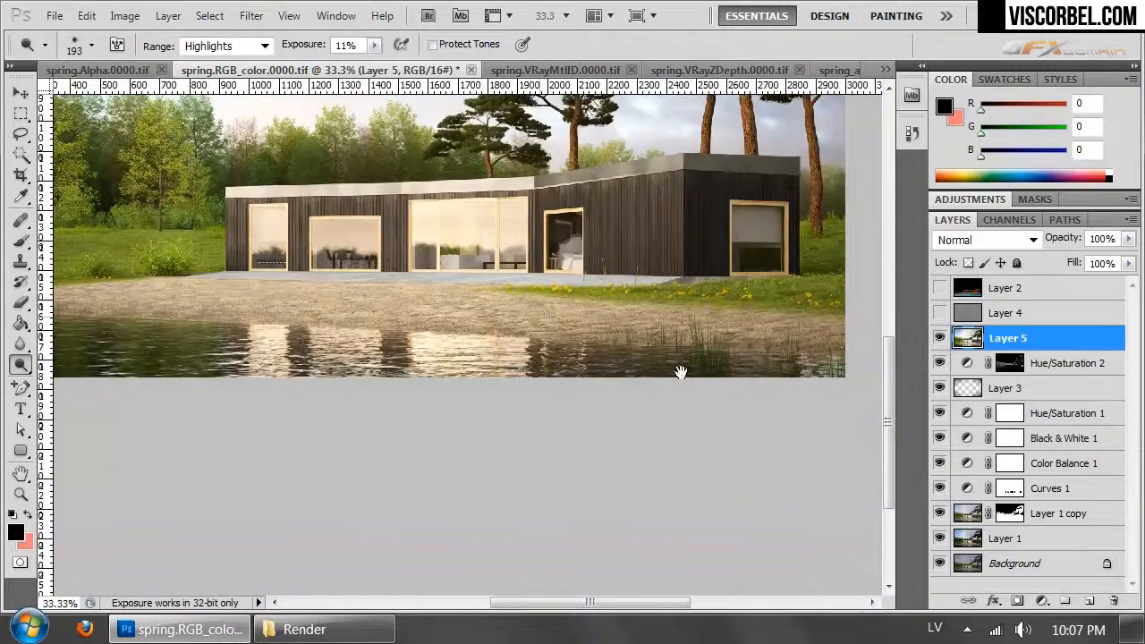
{"action": "mouse_move", "coordinate": [253, 250]}
{"action": "left_mouse_down"}
{"action": "mouse_move", "coordinate": [624, 371]}
{"action": "mouse_move", "coordinate": [523, 405]}
{"action": "left_mouse_up"}
{"action": "mouse_move", "coordinate": [237, 361]}
{"action": "left_mouse_down"}
{"action": "mouse_move", "coordinate": [240, 329]}
{"action": "mouse_move", "coordinate": [274, 289]}
{"action": "mouse_move", "coordinate": [277, 247]}
{"action": "mouse_move", "coordinate": [307, 232]}
{"action": "mouse_move", "coordinate": [340, 286]}
{"action": "mouse_move", "coordinate": [329, 249]}
{"action": "mouse_move", "coordinate": [329, 278]}
{"action": "mouse_move", "coordinate": [340, 255]}
{"action": "mouse_move", "coordinate": [349, 325]}
{"action": "mouse_move", "coordinate": [263, 367]}
{"action": "mouse_move", "coordinate": [302, 335]}
{"action": "mouse_move", "coordinate": [258, 387]}
{"action": "mouse_move", "coordinate": [276, 375]}
{"action": "mouse_move", "coordinate": [239, 364]}
{"action": "left_mouse_up"}
{"action": "left_click_drag", "start_coordinate": [671, 364], "coordinate": [298, 438]}
{"action": "mouse_move", "coordinate": [461, 466]}
{"action": "left_mouse_down"}
{"action": "mouse_move", "coordinate": [698, 388]}
{"action": "mouse_move", "coordinate": [558, 466]}
{"action": "mouse_move", "coordinate": [644, 488]}
{"action": "mouse_move", "coordinate": [439, 472]}
{"action": "left_mouse_up"}
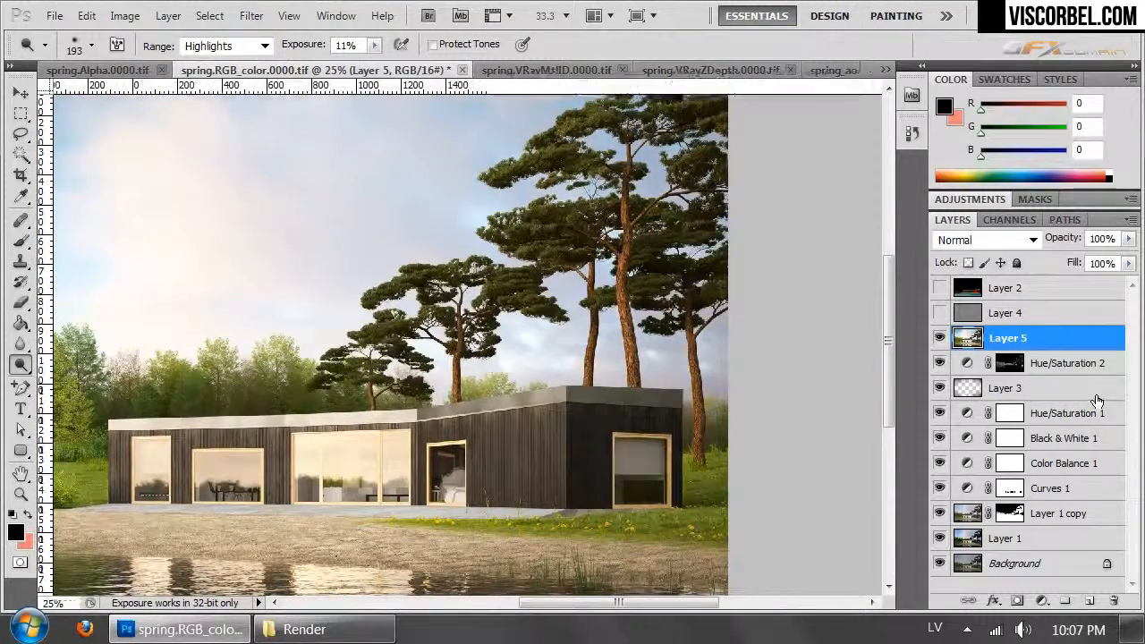
{"action": "key", "text": "ctrl+minus"}
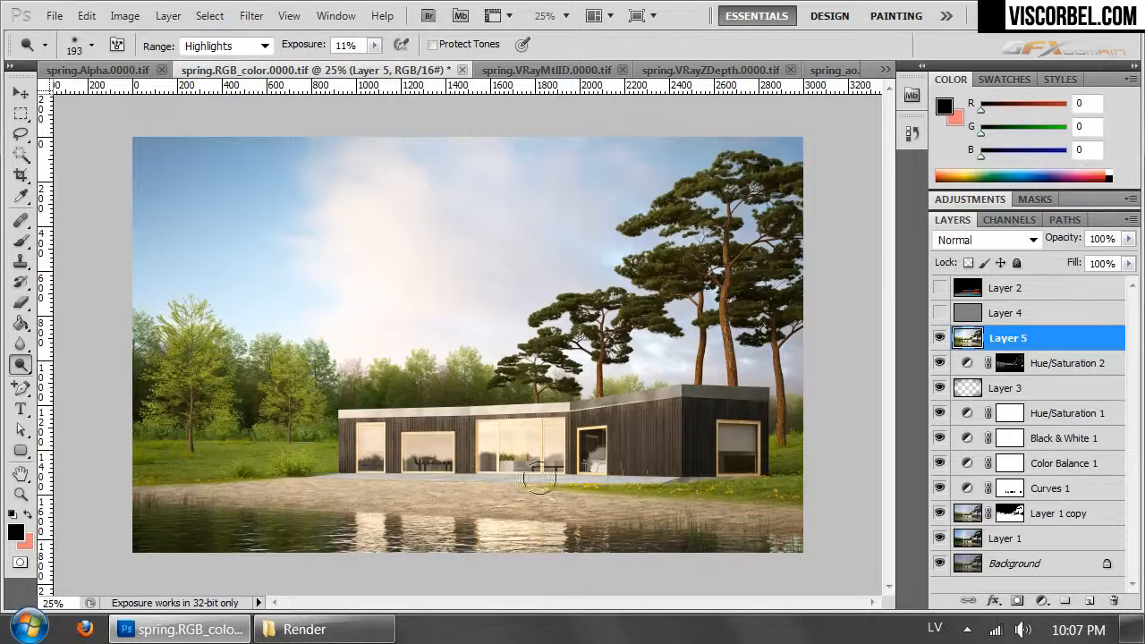
{"action": "left_click_drag", "start_coordinate": [201, 311], "coordinate": [150, 345]}
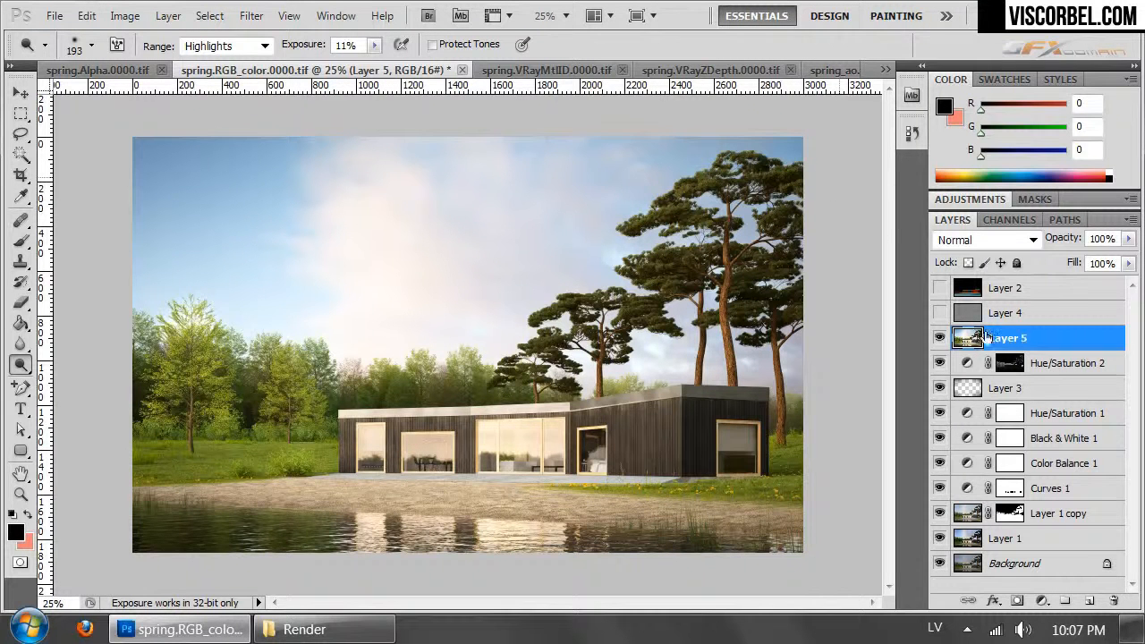
- Compare the render with and without the dodged Layer 5
{"action": "left_click", "coordinate": [939, 338]}
{"action": "left_click", "coordinate": [939, 338]}
{"action": "left_click", "coordinate": [939, 338]}
{"action": "left_click", "coordinate": [939, 338]}
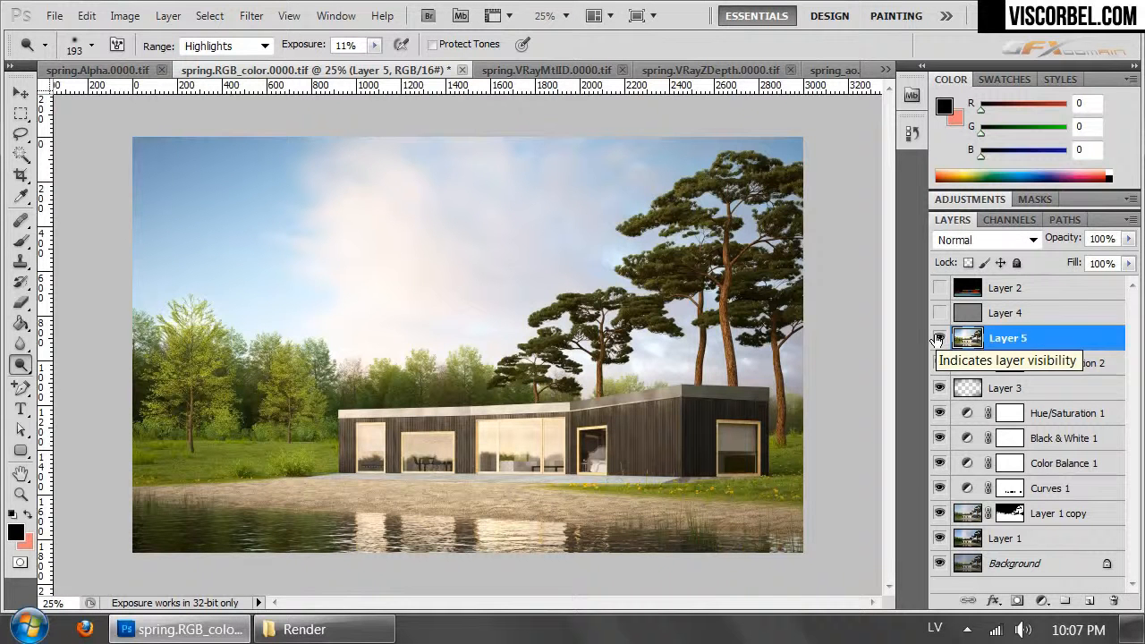
{"action": "left_click", "coordinate": [938, 338]}
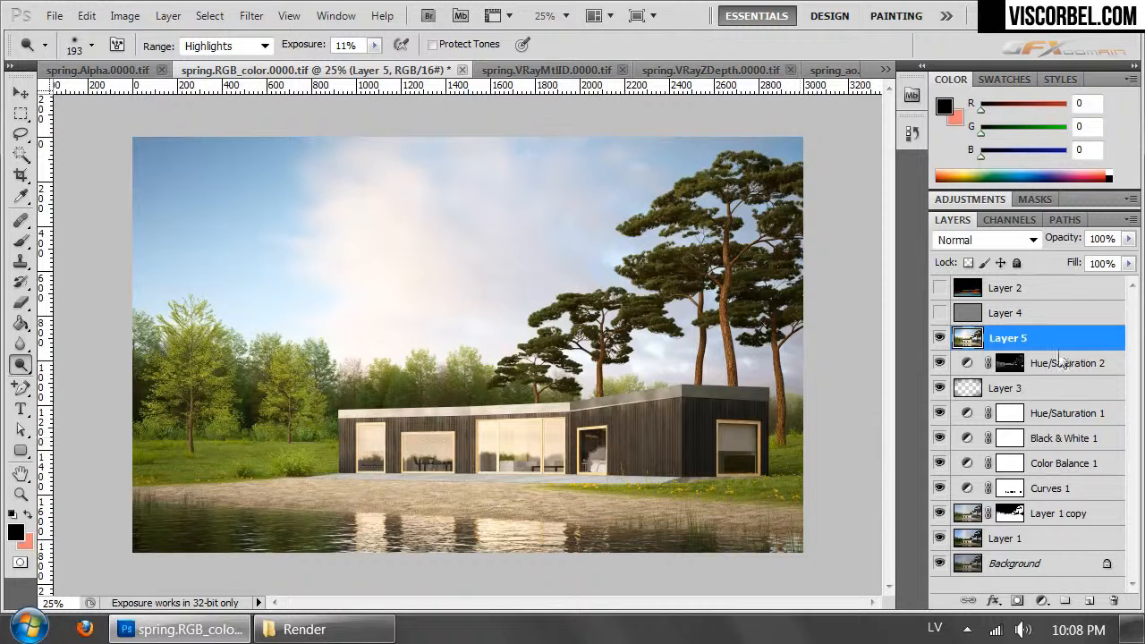
- Show the material ID pass on Layer 2 over the grass area beside the house
{"action": "left_click", "coordinate": [936, 289]}
{"action": "left_click", "coordinate": [936, 290]}
{"action": "left_click", "coordinate": [936, 289]}
{"action": "key", "text": "ctrl+plus"}
{"action": "key", "text": "ctrl+plus"}
{"action": "key", "text": "ctrl+plus"}
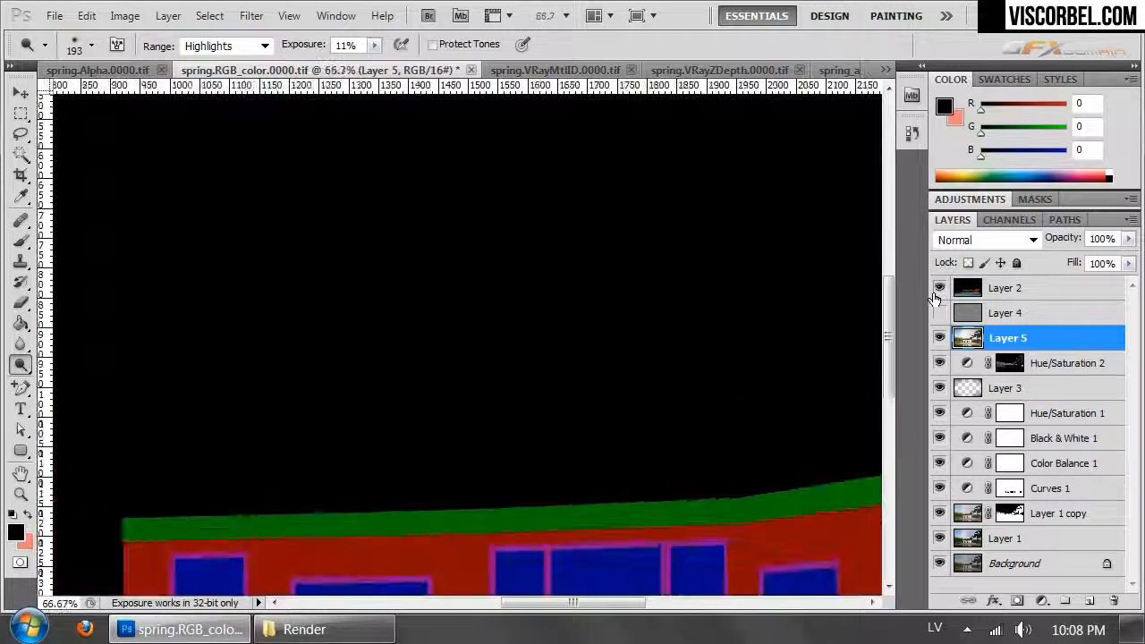
{"action": "left_click_drag", "start_coordinate": [680, 361], "coordinate": [261, 203]}
{"action": "left_click_drag", "start_coordinate": [704, 512], "coordinate": [510, 376]}
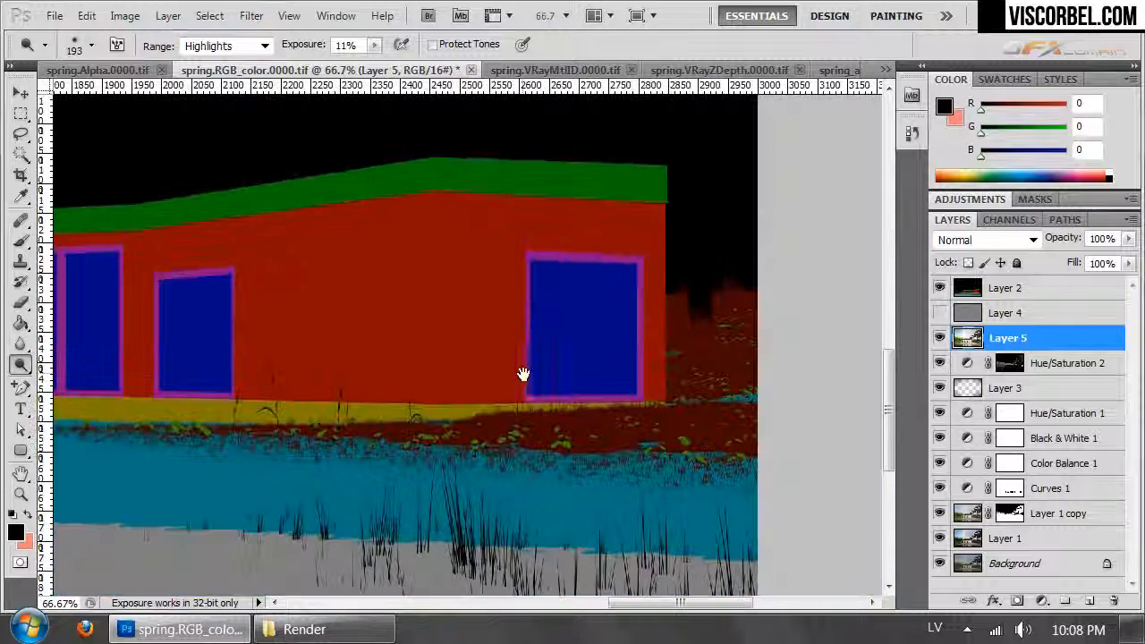
- Select the light green flower areas of the Layer 2 material ID pass with a sampled Color Range
{"action": "left_click", "coordinate": [1011, 289]}
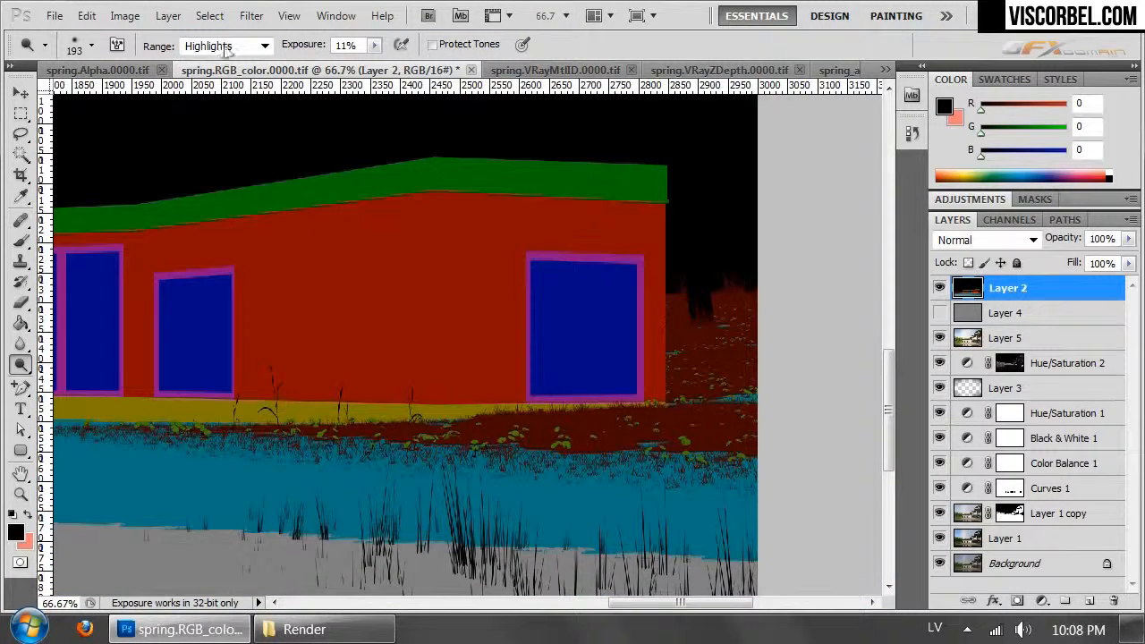
{"action": "left_click", "coordinate": [210, 15]}
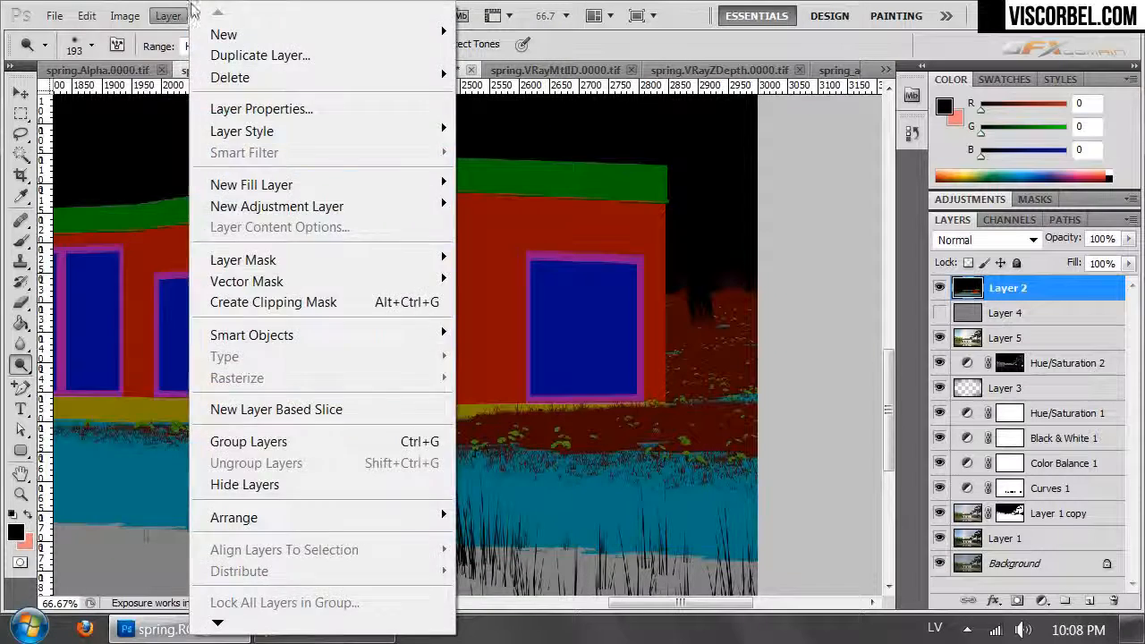
{"action": "left_click", "coordinate": [662, 7]}
{"action": "left_click", "coordinate": [209, 15]}
{"action": "left_click", "coordinate": [251, 207]}
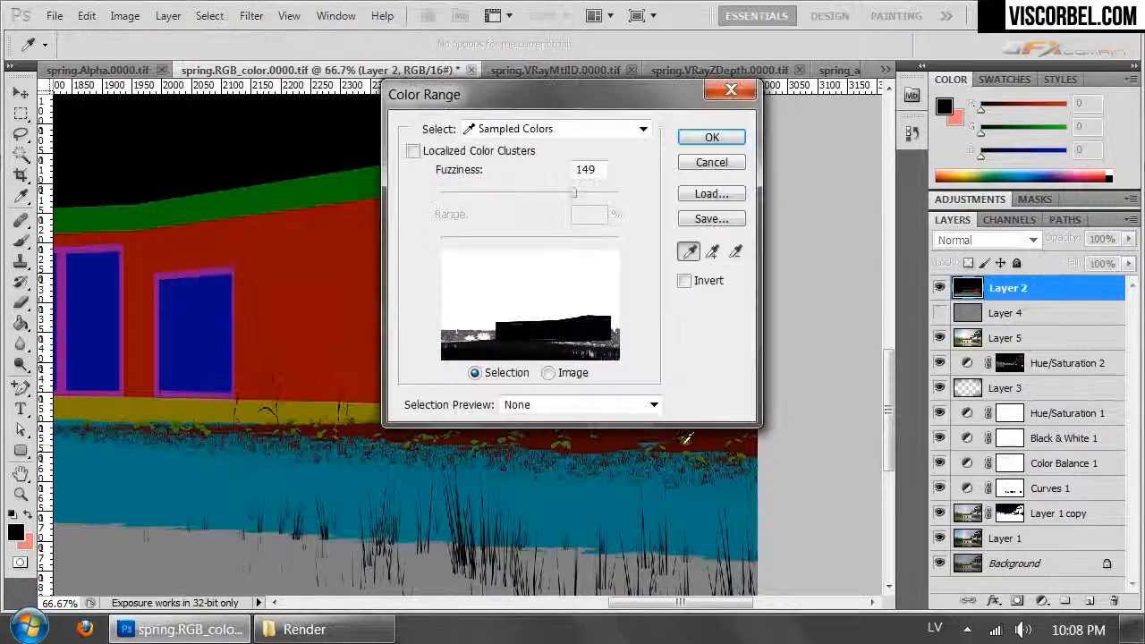
{"action": "left_click", "coordinate": [690, 436]}
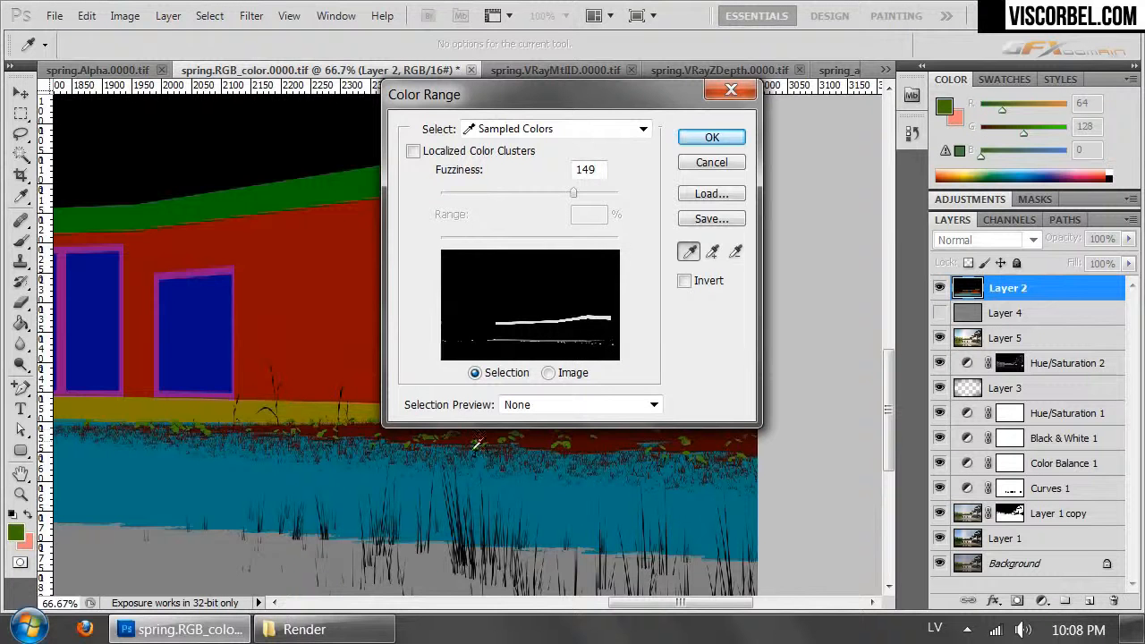
{"action": "left_click", "coordinate": [697, 144]}
- Remove the roof edge from the selection with the Lasso tool, keeping only the flowers in the grass
{"action": "key", "text": "ctrl+minus"}
{"action": "key", "text": "ctrl+minus"}
{"action": "key", "text": "ctrl+minus"}
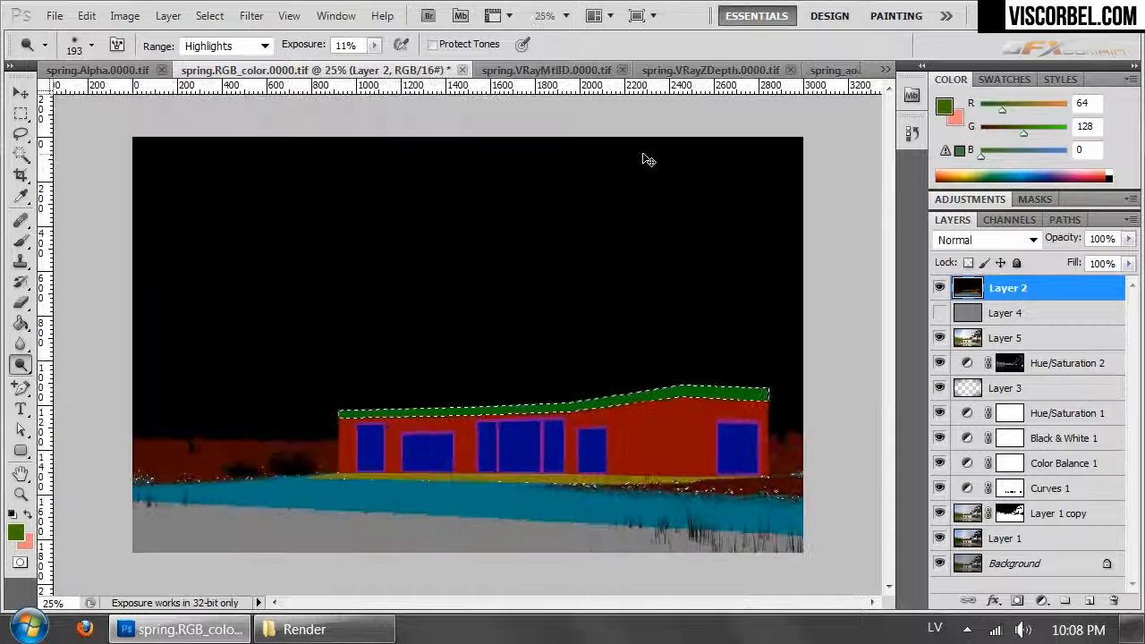
{"action": "key", "text": "l"}
{"action": "mouse_move", "coordinate": [754, 419]}
{"action": "left_mouse_down"}
{"action": "mouse_move", "coordinate": [809, 398]}
{"action": "mouse_move", "coordinate": [587, 311]}
{"action": "mouse_move", "coordinate": [262, 336]}
{"action": "left_mouse_up"}
{"action": "left_click_drag", "start_coordinate": [380, 430], "coordinate": [752, 417]}
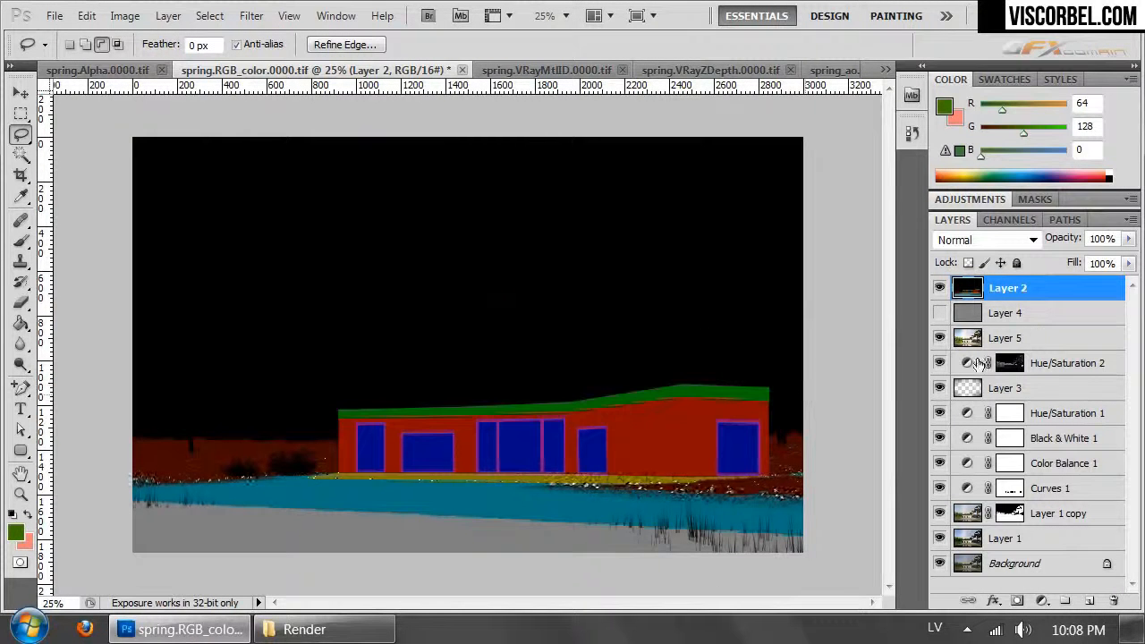
- Hide Layer 2 and brighten the selected flowers with a Curves adjustment layer above Layer 5, raising input 162 to output 209
{"action": "left_click", "coordinate": [940, 288]}
{"action": "left_click", "coordinate": [1002, 339]}
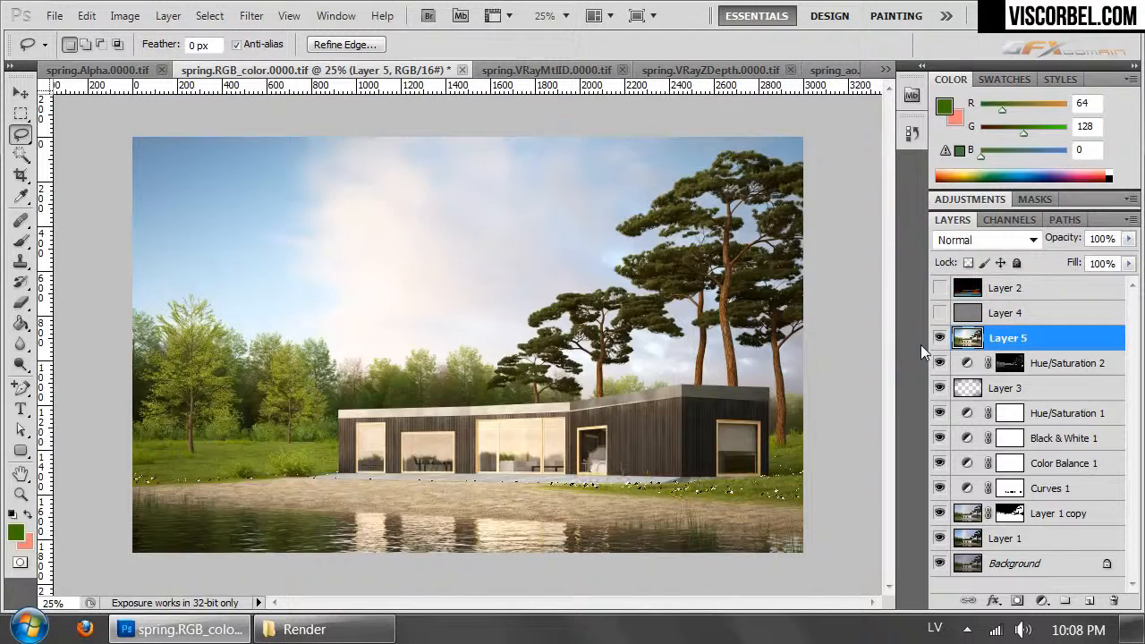
{"action": "left_click", "coordinate": [169, 15]}
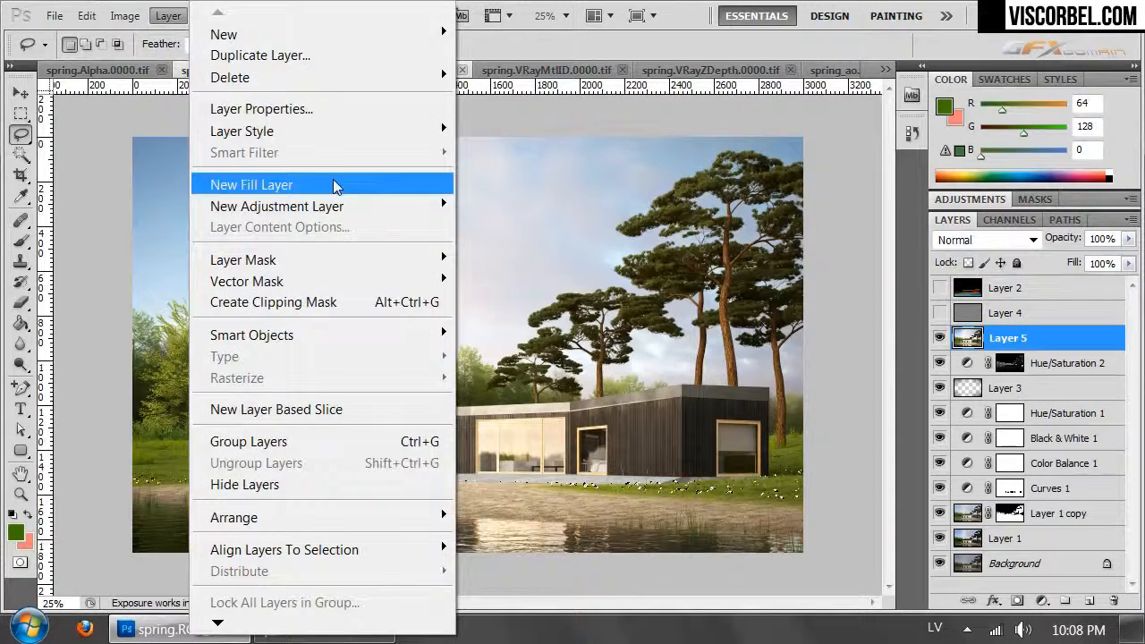
{"action": "mouse_move", "coordinate": [375, 206]}
{"action": "left_click", "coordinate": [179, 248]}
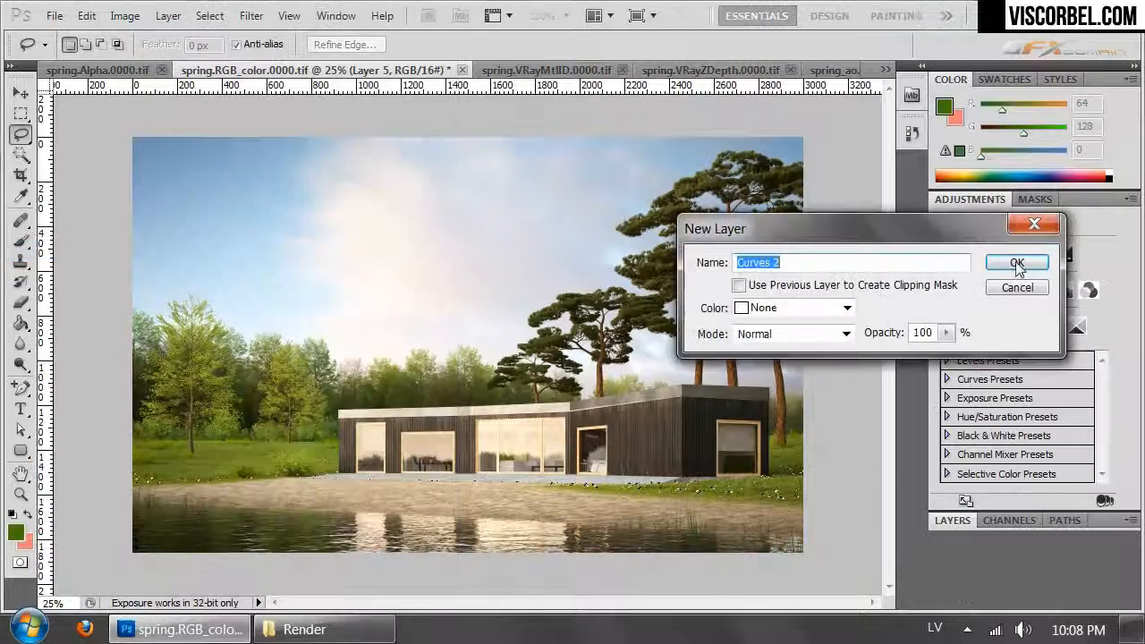
{"action": "left_click", "coordinate": [1014, 258]}
{"action": "left_click_drag", "start_coordinate": [1028, 351], "coordinate": [1058, 299]}
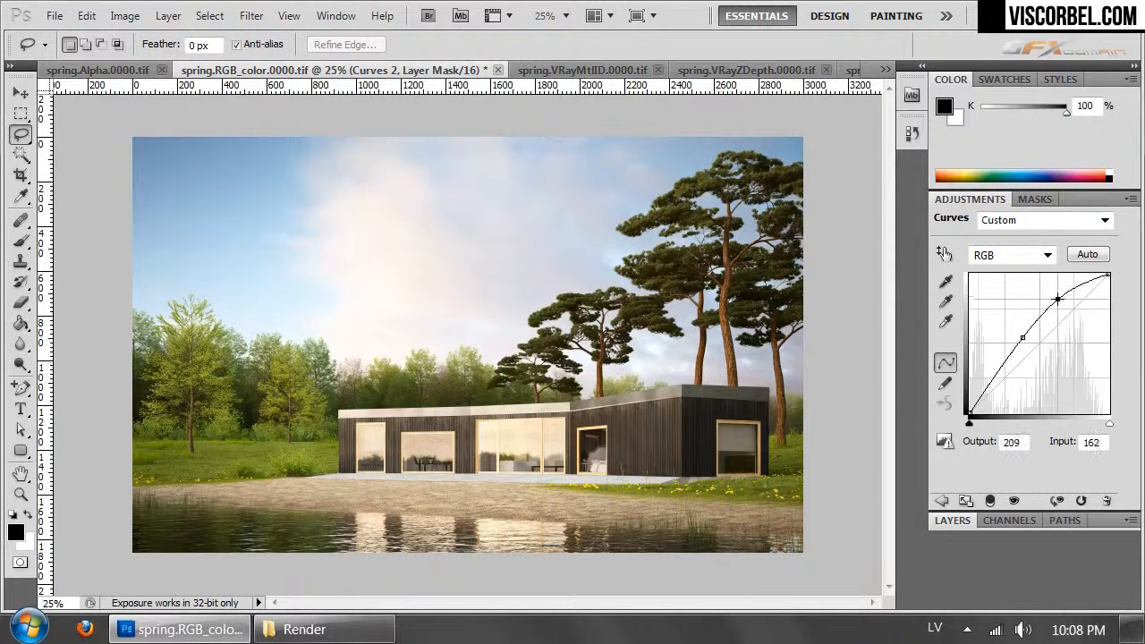
{"action": "left_click", "coordinate": [953, 521]}
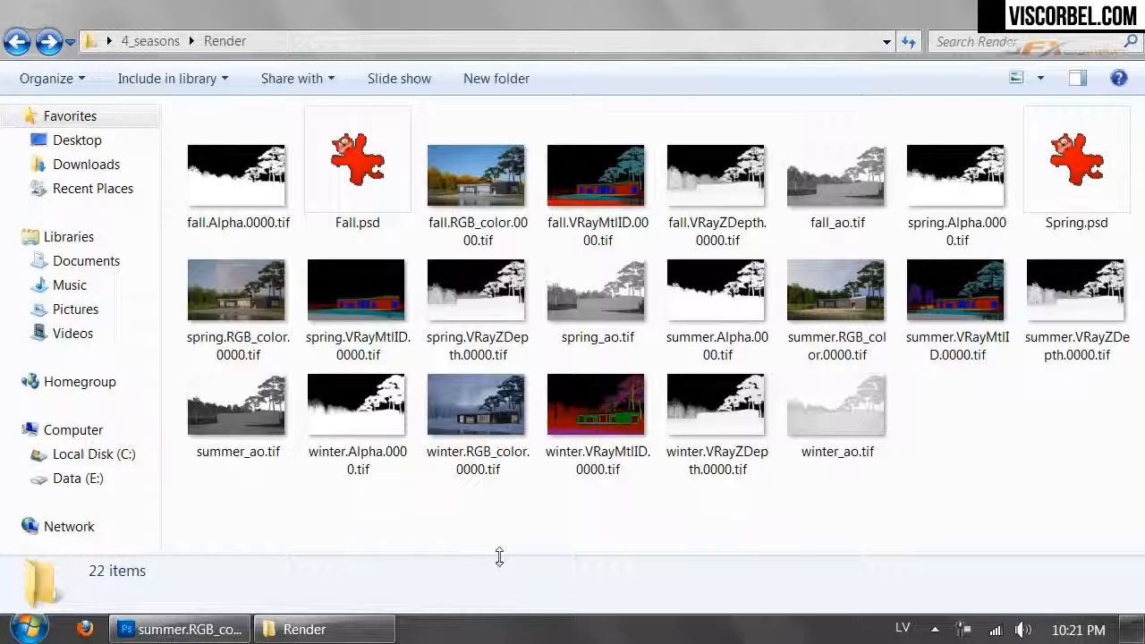
- Switch to Photoshop, select the whole sky.jpg image, and duplicate the summer render's Background onto two new layers
{"action": "left_click", "coordinate": [217, 631]}
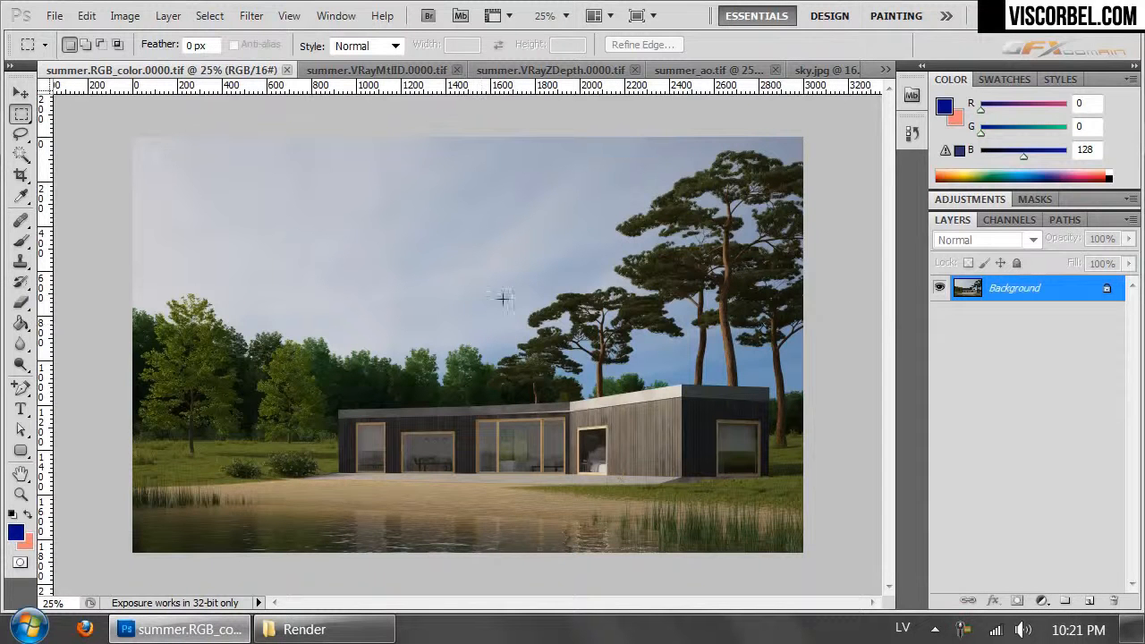
{"action": "left_click", "coordinate": [816, 70]}
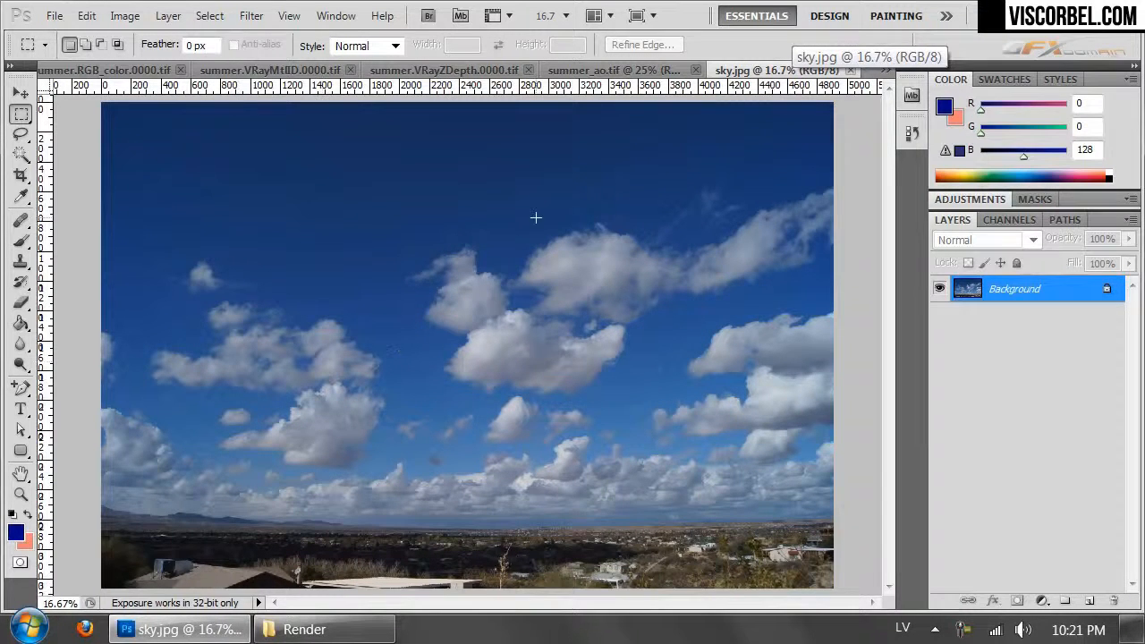
{"action": "key", "text": "ctrl+a"}
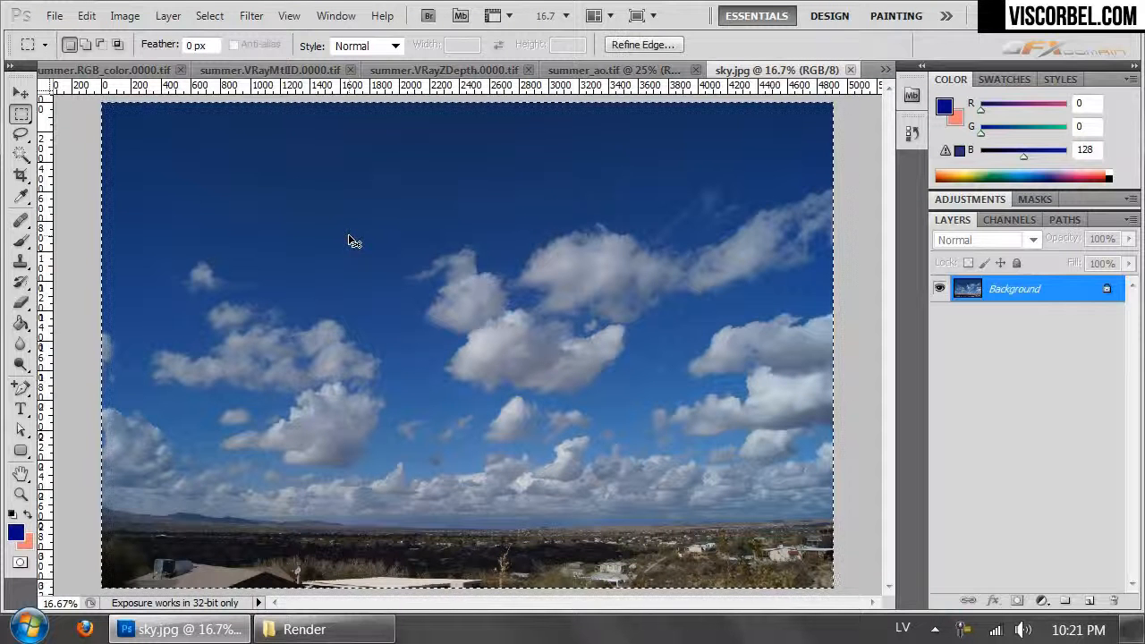
{"action": "key", "text": "ctrl+Tab"}
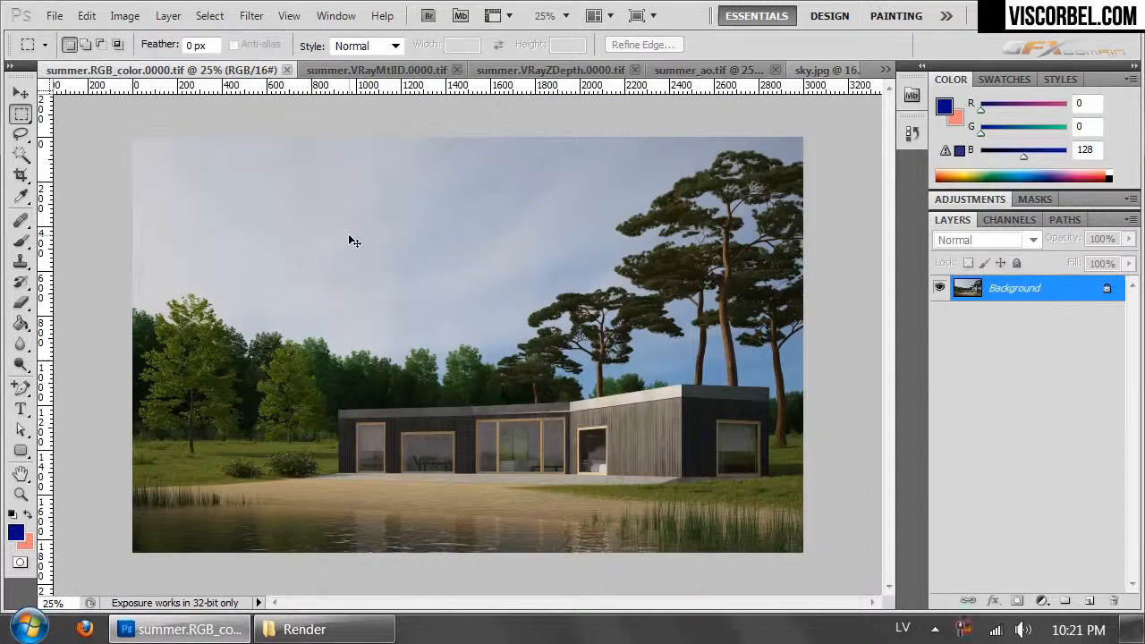
{"action": "key", "text": "ctrl+j"}
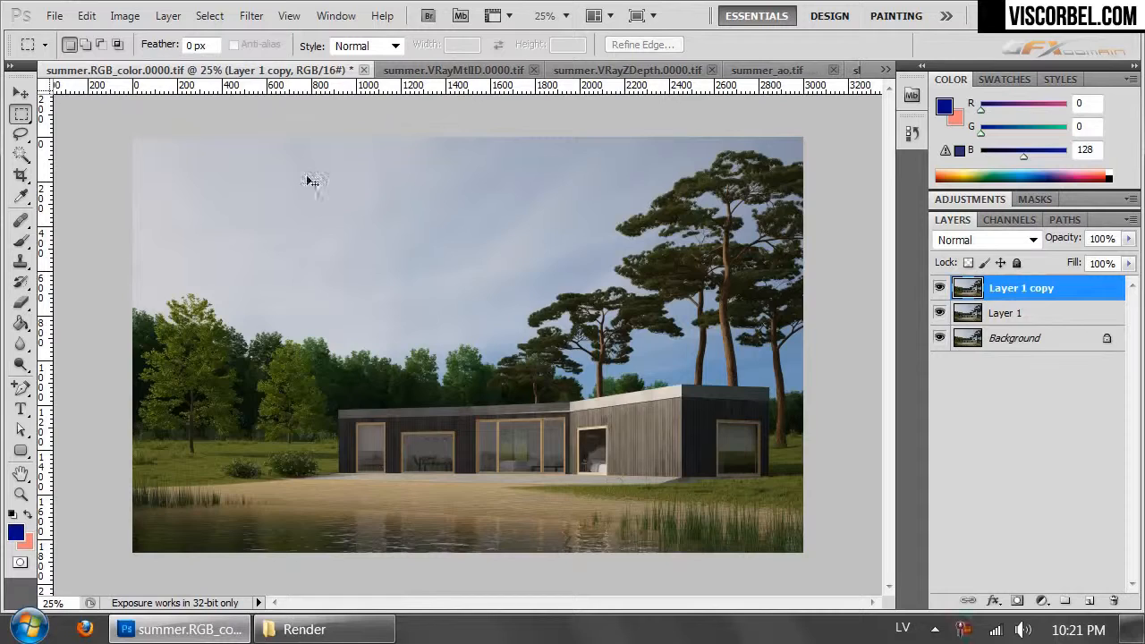
- Check the open summer passes and open the missing summer.Alpha.0000.tif from the Render folder in Photoshop
{"action": "key", "text": "ctrl+Tab"}
{"action": "key", "text": "ctrl+Tab"}
{"action": "key", "text": "ctrl+Tab"}
{"action": "key", "text": "ctrl+Tab"}
{"action": "key", "text": "ctrl+Tab"}
{"action": "key", "text": "ctrl+Tab"}
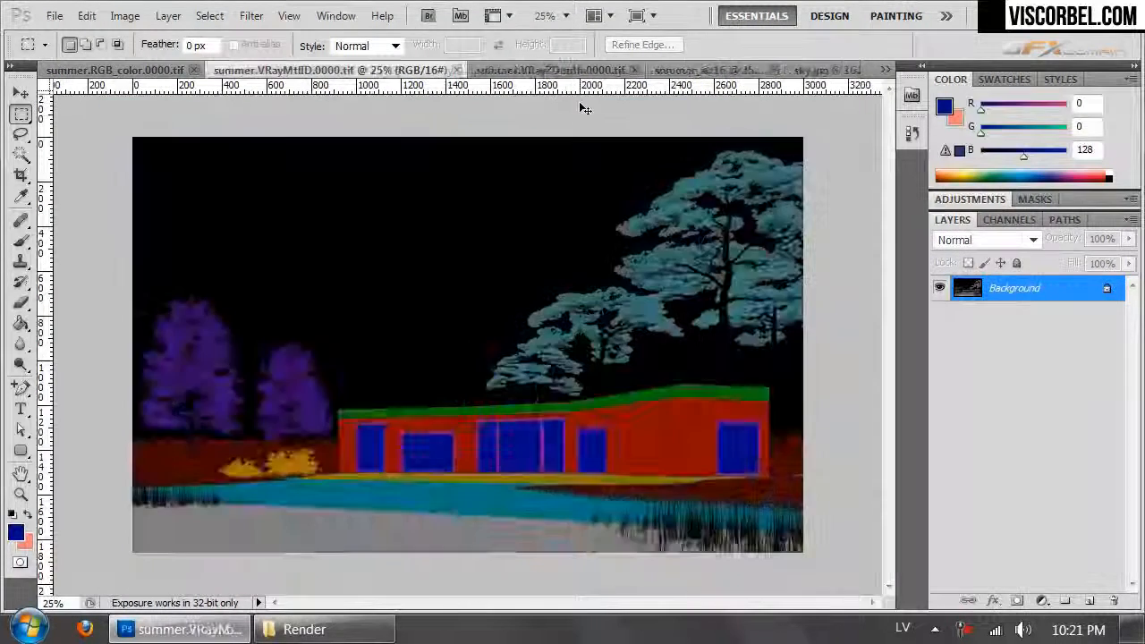
{"action": "key", "text": "ctrl+Tab"}
{"action": "key", "text": "ctrl+Tab"}
{"action": "left_click", "coordinate": [304, 629]}
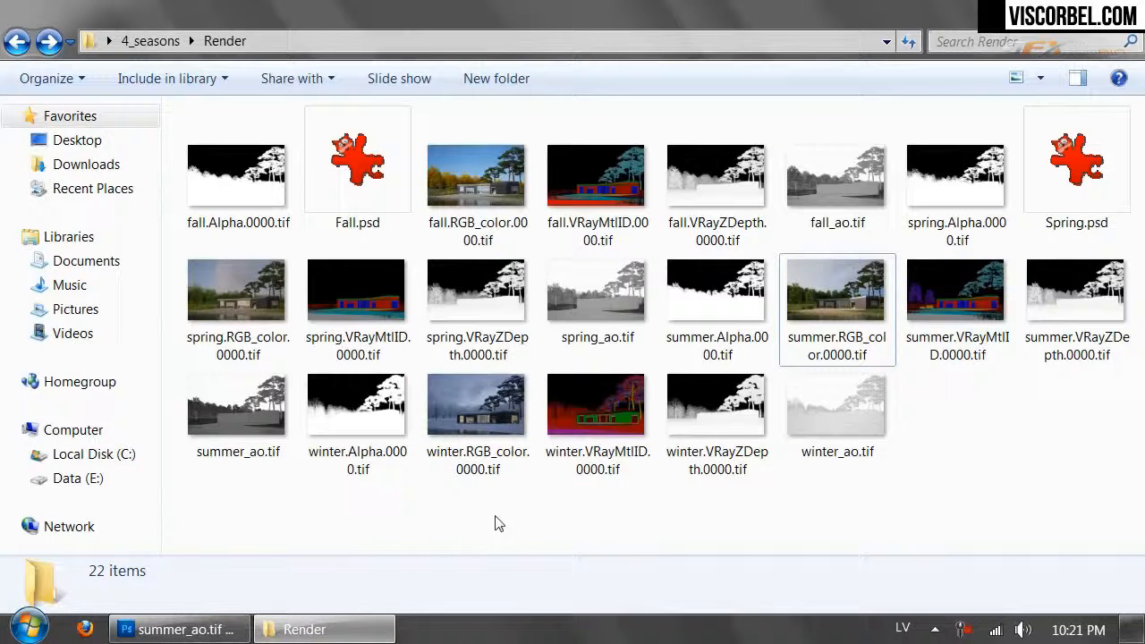
{"action": "left_click_drag", "start_coordinate": [716, 291], "coordinate": [752, 61]}
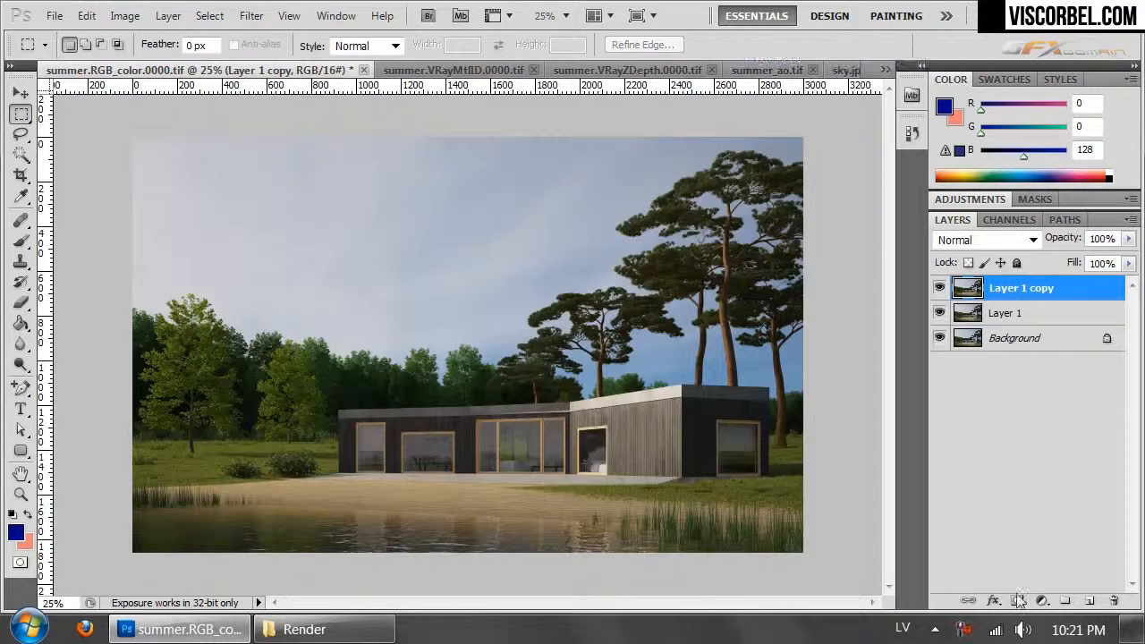
- Add a layer mask to Layer 1 copy and paste the alpha pass into its mask channel
{"action": "left_click", "coordinate": [1008, 603]}
{"action": "left_click", "coordinate": [1009, 220]}
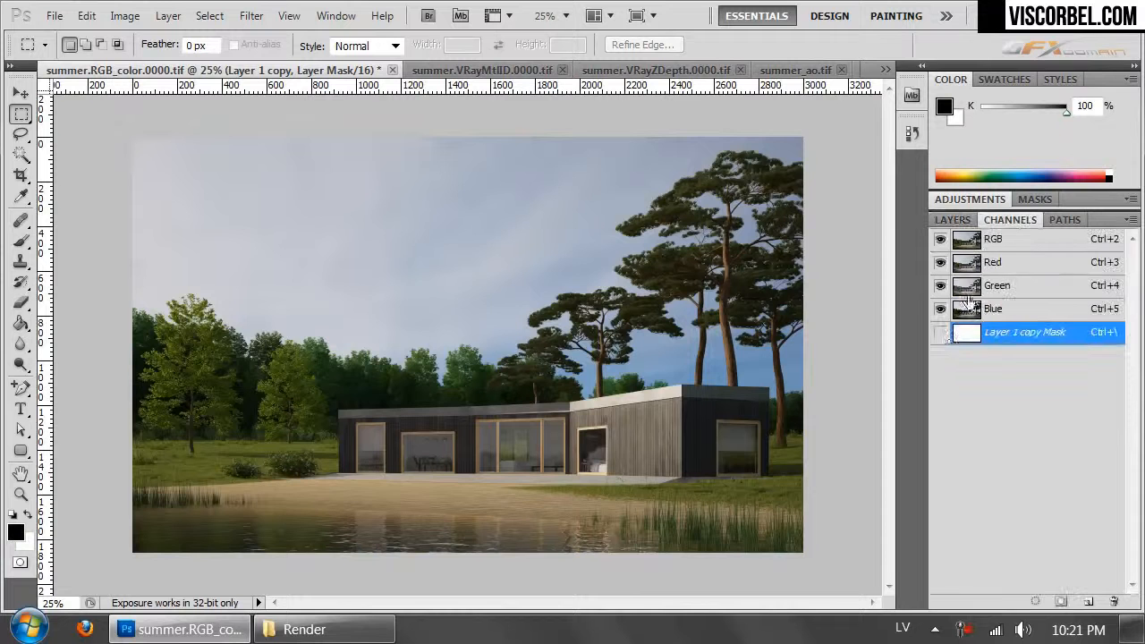
{"action": "left_click", "coordinate": [940, 332]}
{"action": "key", "text": "ctrl+a"}
{"action": "left_click", "coordinate": [940, 332]}
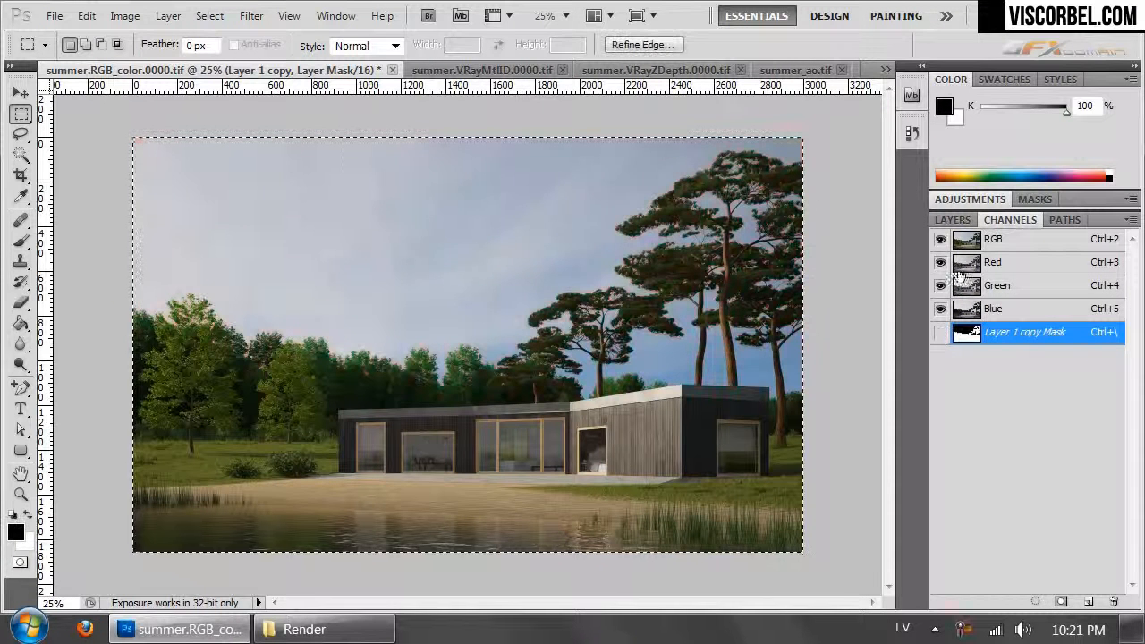
{"action": "left_click", "coordinate": [952, 220]}
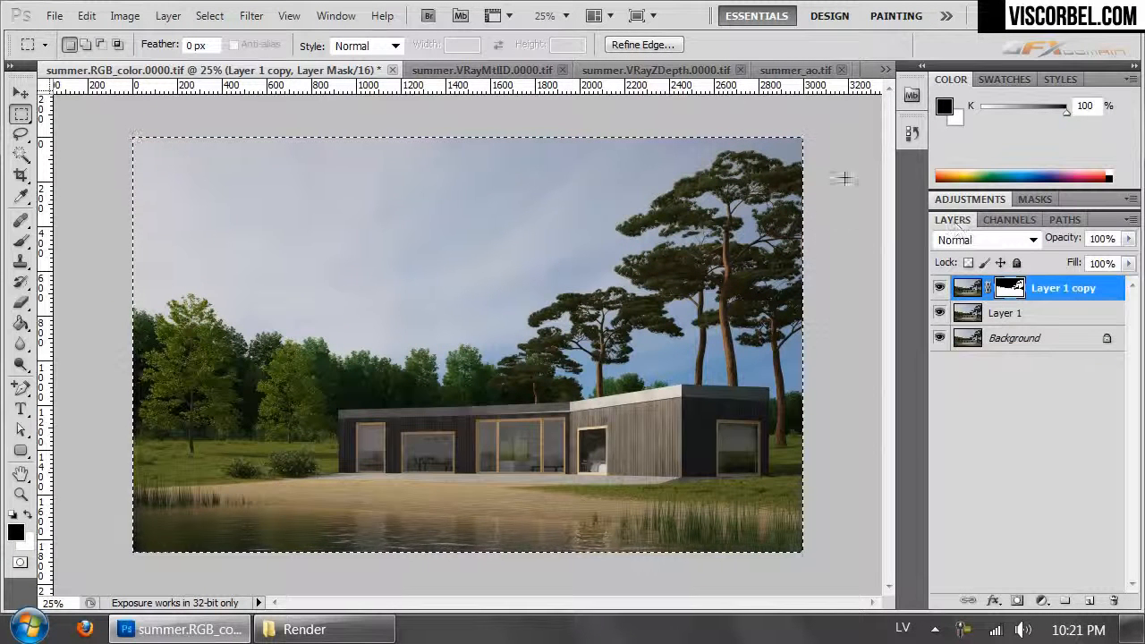
- Copy the selected sky.jpg image and paste it as a new layer directly above Layer 1
{"action": "left_click", "coordinate": [805, 70]}
{"action": "left_click", "coordinate": [809, 70]}
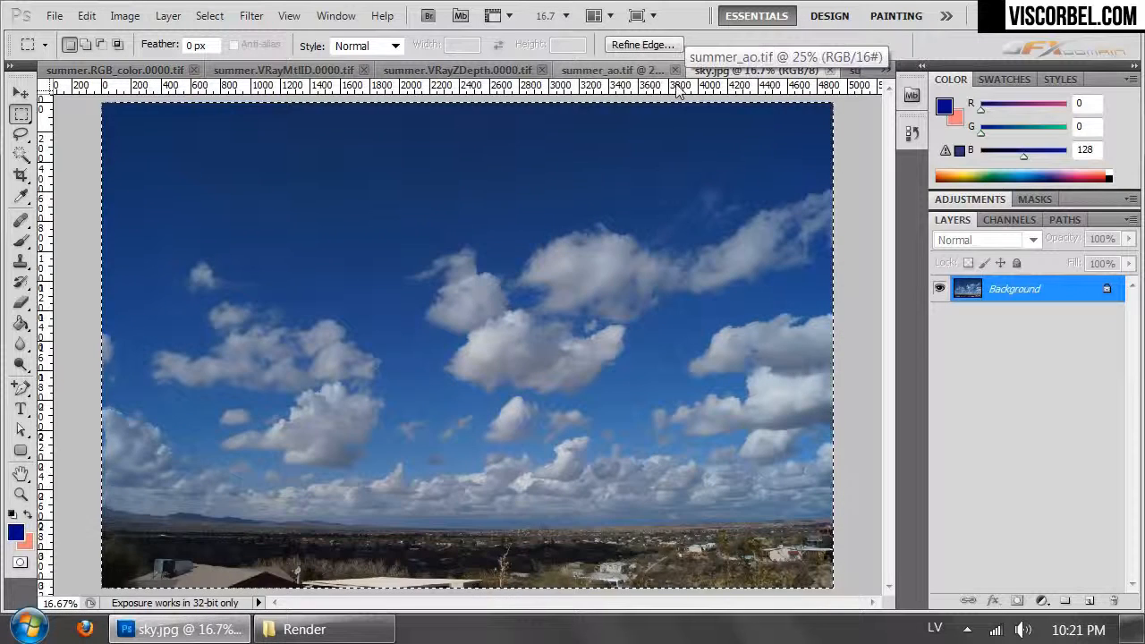
{"action": "key", "text": "ctrl+Tab"}
{"action": "key", "text": "ctrl+Tab"}
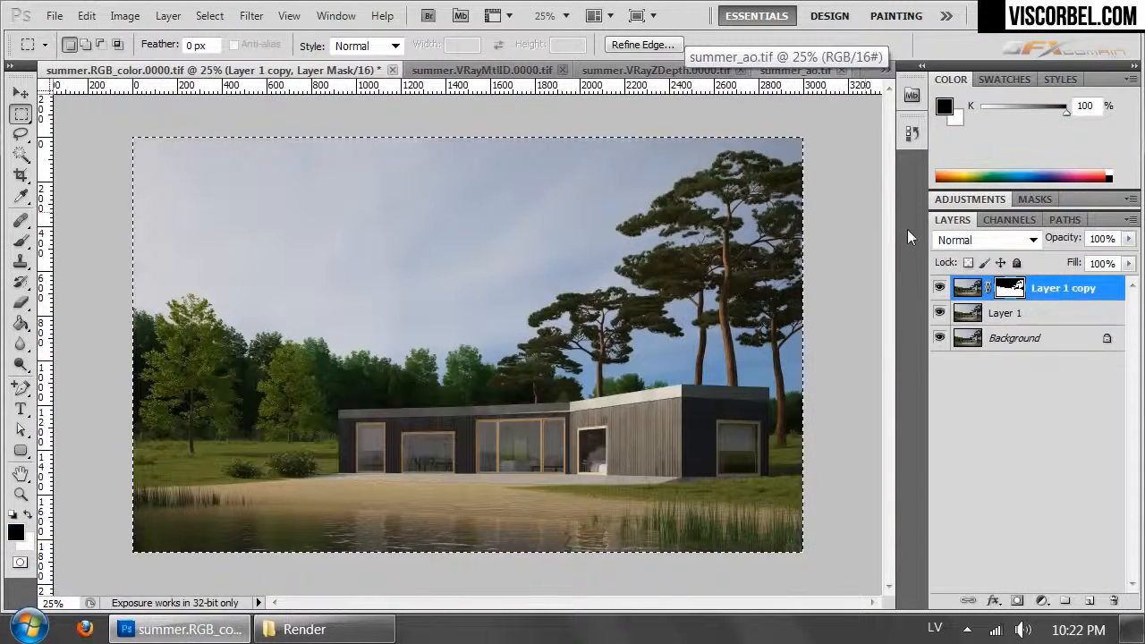
{"action": "left_click", "coordinate": [1007, 312]}
{"action": "key", "text": "ctrl+v"}
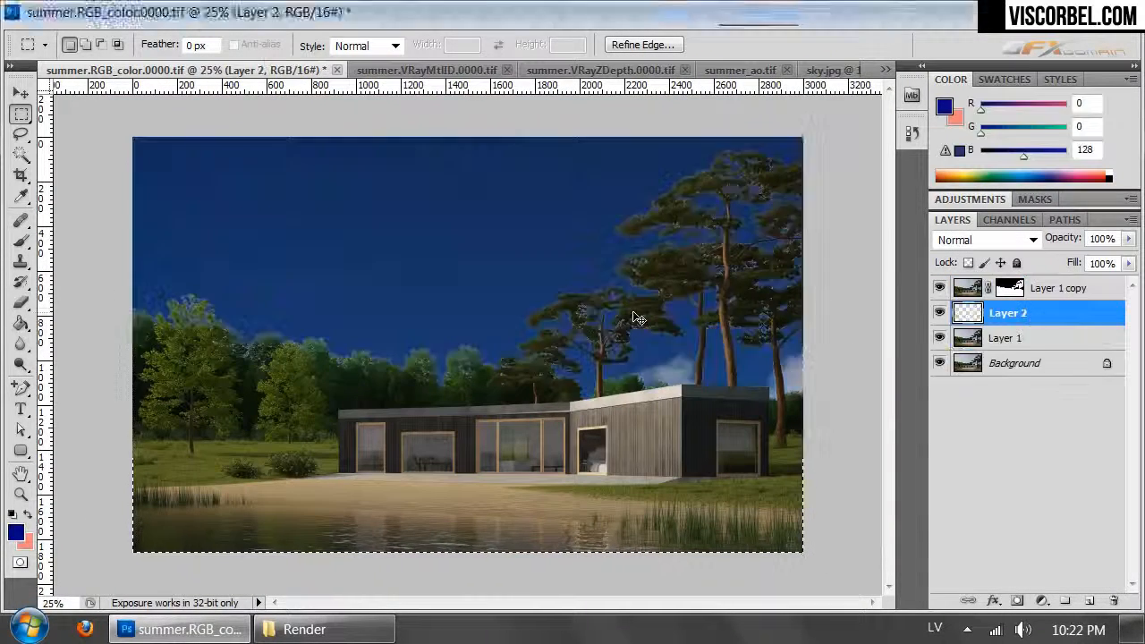
- Scale the pasted sky layer down with Free Transform to the width of the render and fit it behind the trees
{"action": "key", "text": "ctrl+minus"}
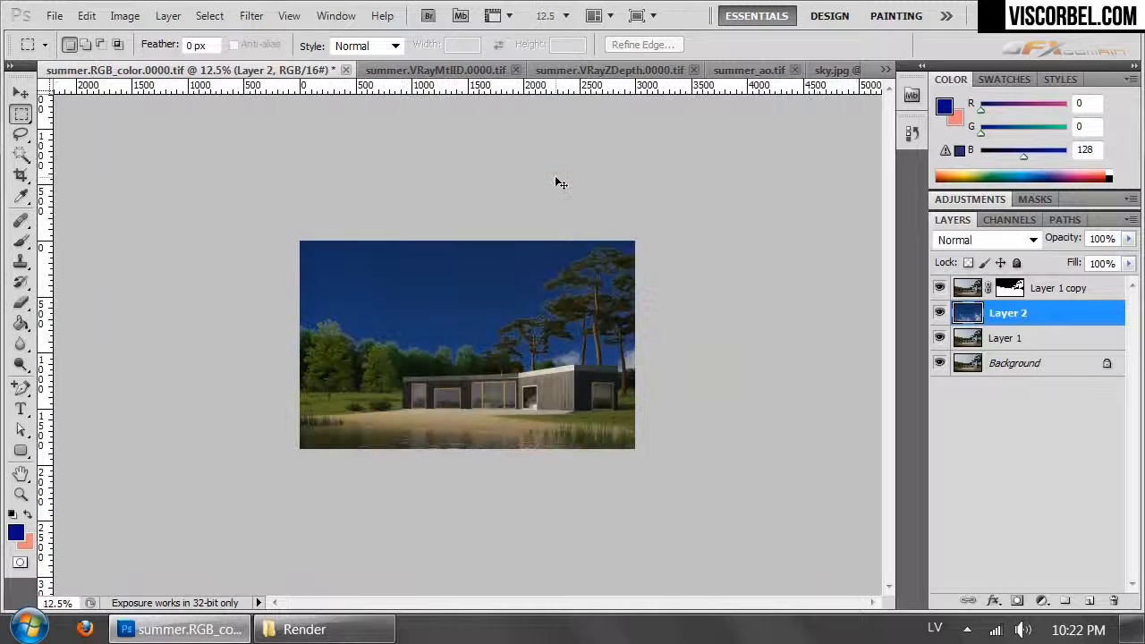
{"action": "right_click", "coordinate": [507, 277]}
{"action": "left_click", "coordinate": [602, 455]}
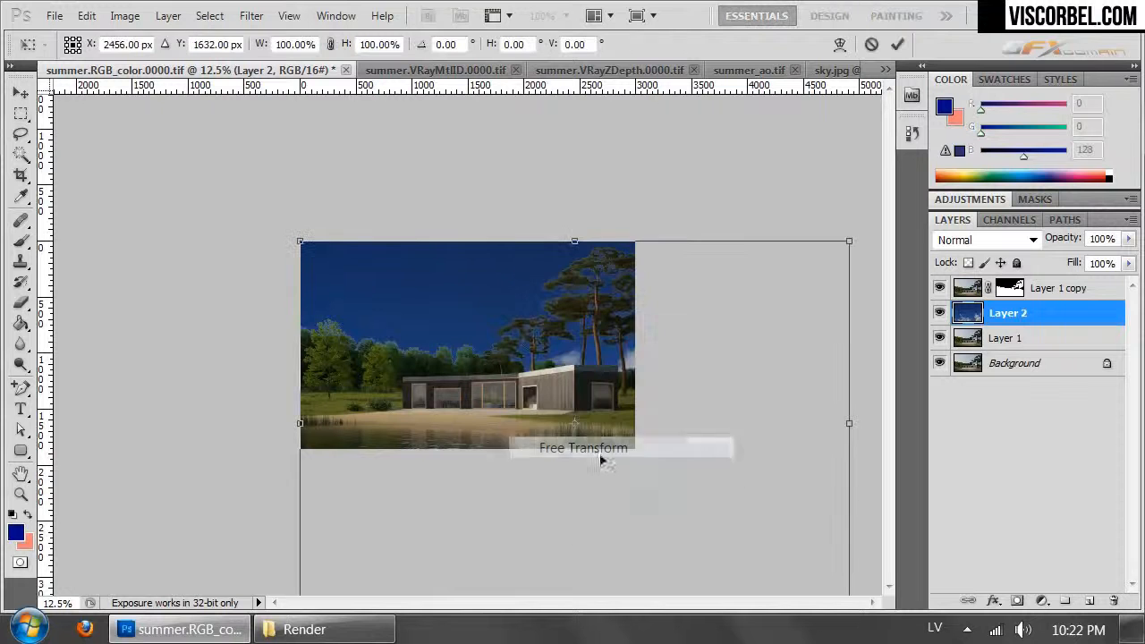
{"action": "left_click_drag", "start_coordinate": [852, 239], "coordinate": [622, 360]}
{"action": "left_click_drag", "start_coordinate": [594, 575], "coordinate": [603, 435]}
{"action": "key", "text": "Return"}
{"action": "key", "text": "m"}
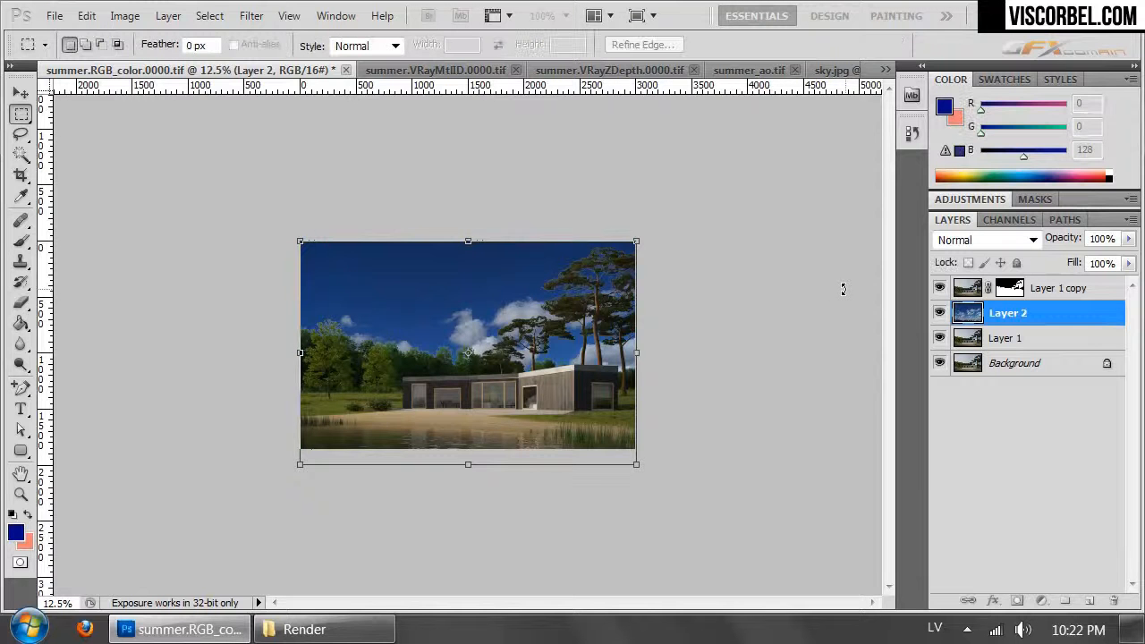
- Brighten the sky on Layer 2 with a Curves adjustment that raises the midtones from input 96 to output 142
{"action": "key", "text": "ctrl+plus"}
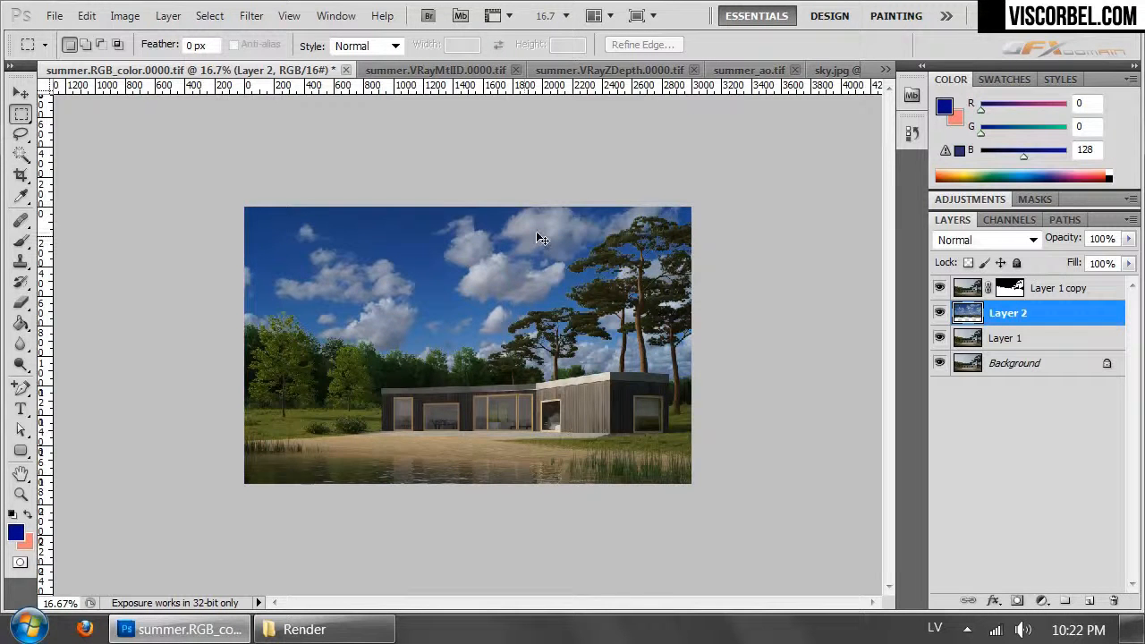
{"action": "key", "text": "ctrl+plus"}
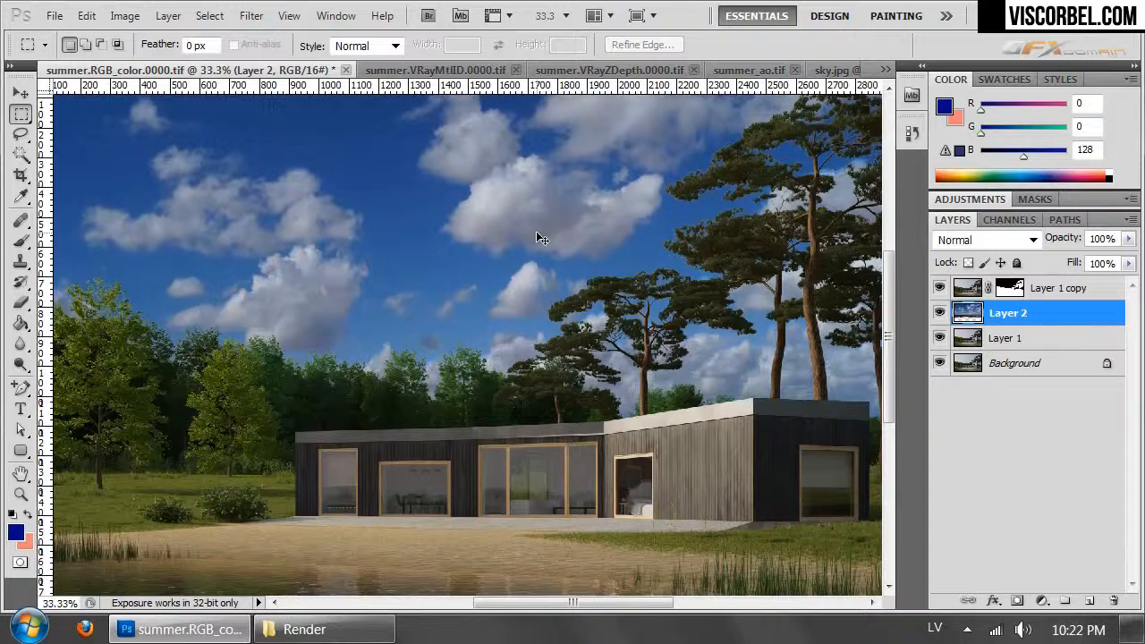
{"action": "key", "text": "ctrl+minus"}
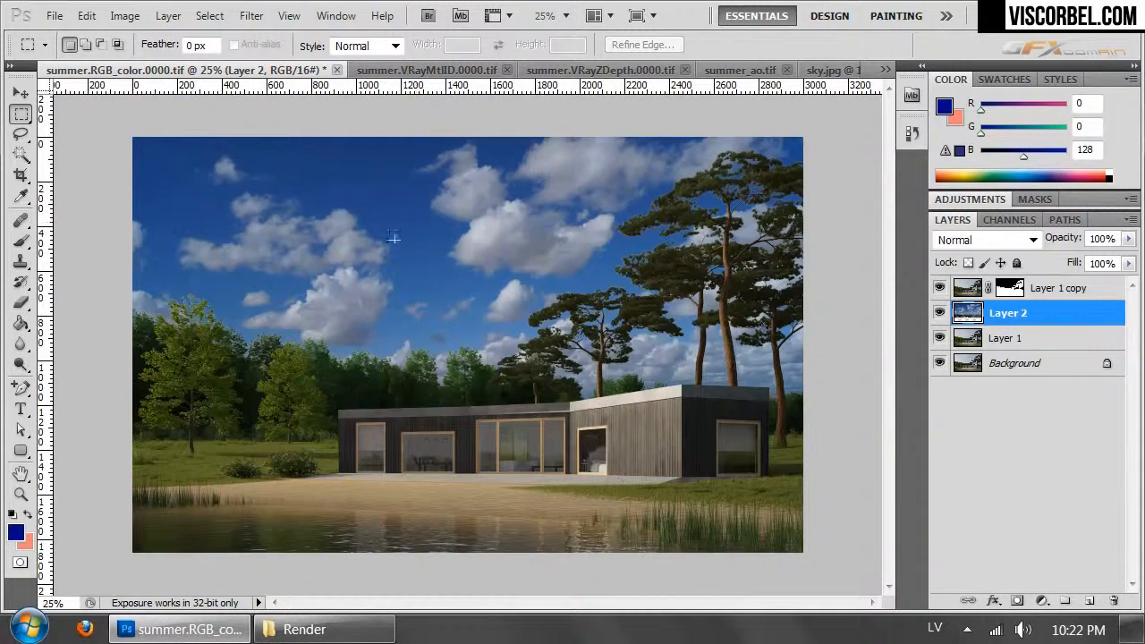
{"action": "left_click", "coordinate": [124, 16]}
{"action": "mouse_move", "coordinate": [218, 75]}
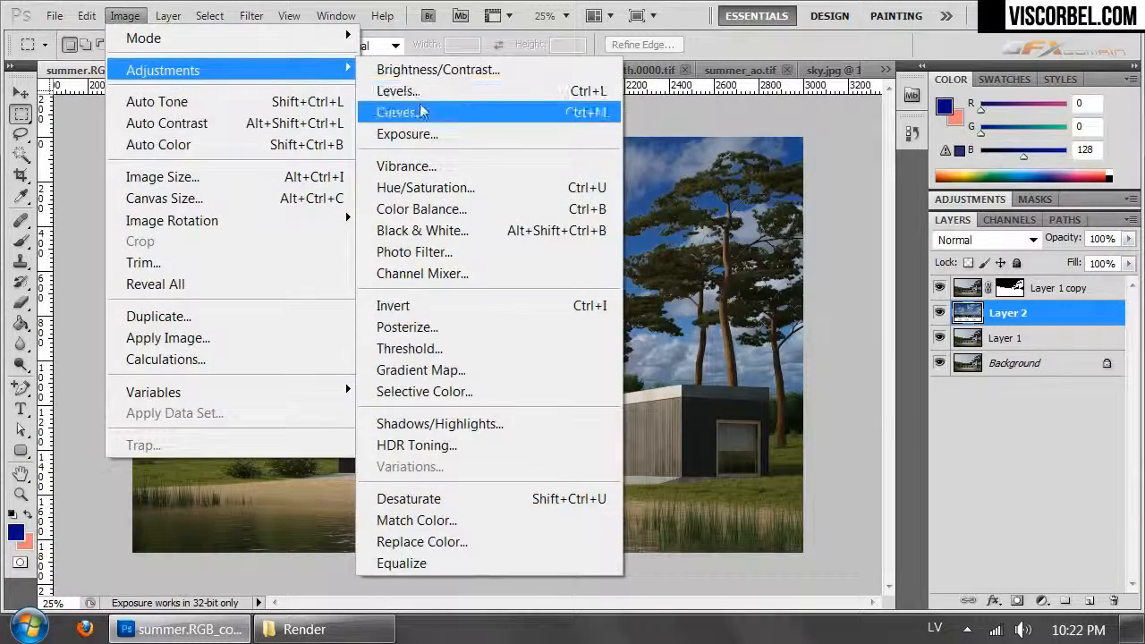
{"action": "left_click", "coordinate": [405, 112]}
{"action": "left_click_drag", "start_coordinate": [883, 351], "coordinate": [859, 332]}
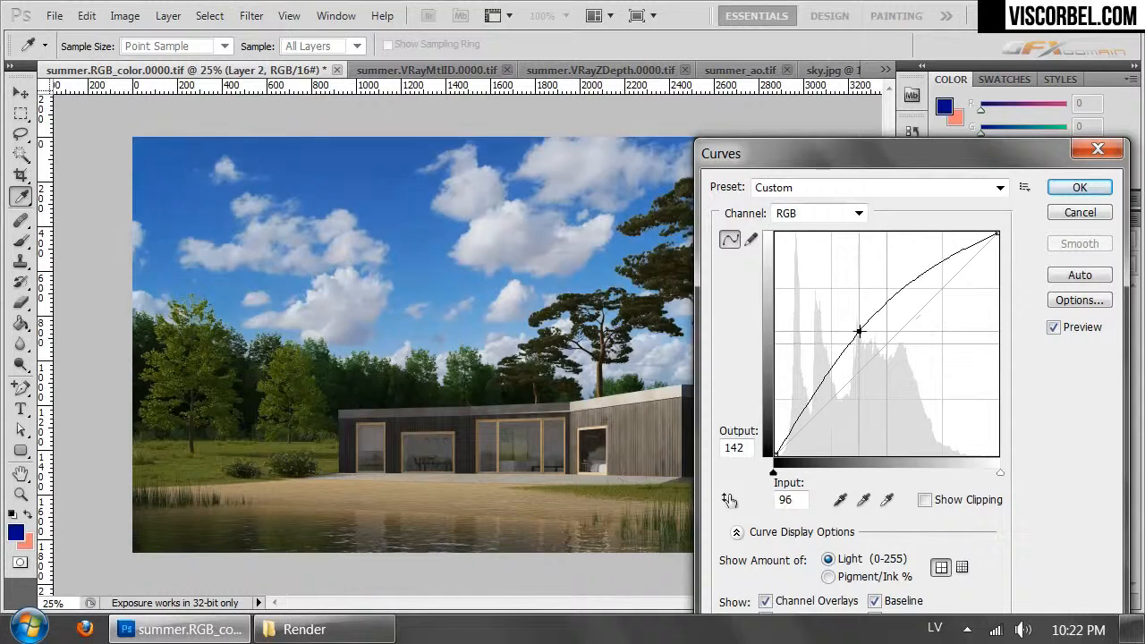
{"action": "left_click_drag", "start_coordinate": [842, 160], "coordinate": [825, 191]}
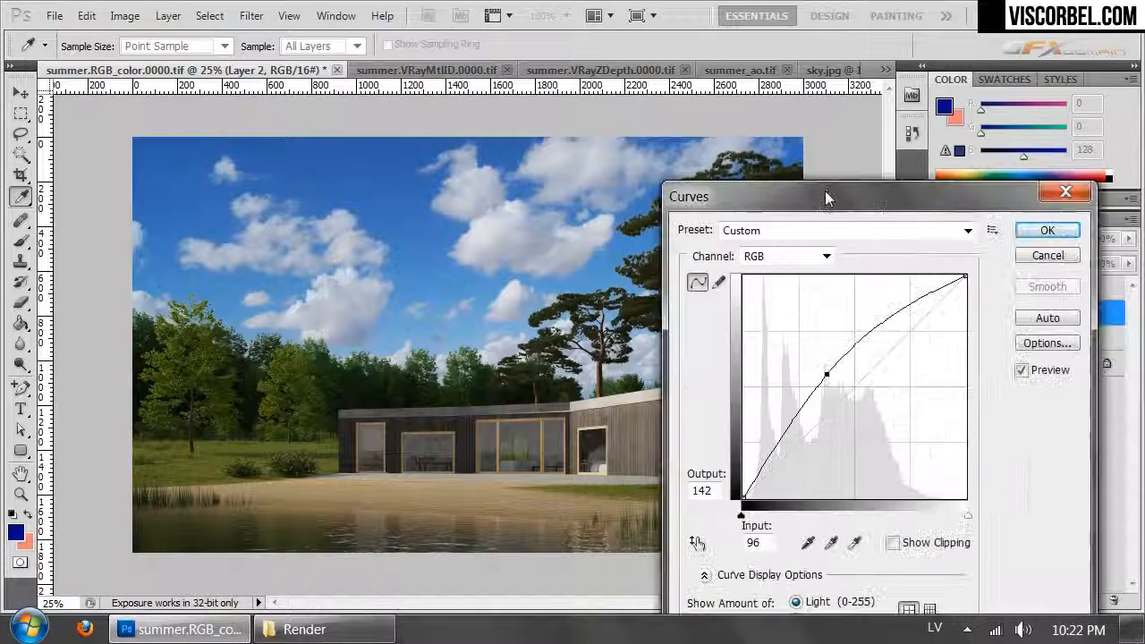
{"action": "left_click", "coordinate": [1050, 231]}
- Adjust the sky layer's Hue/Saturation with hue +3 and saturation -17
{"action": "key", "text": "m"}
{"action": "key", "text": "ctrl+u"}
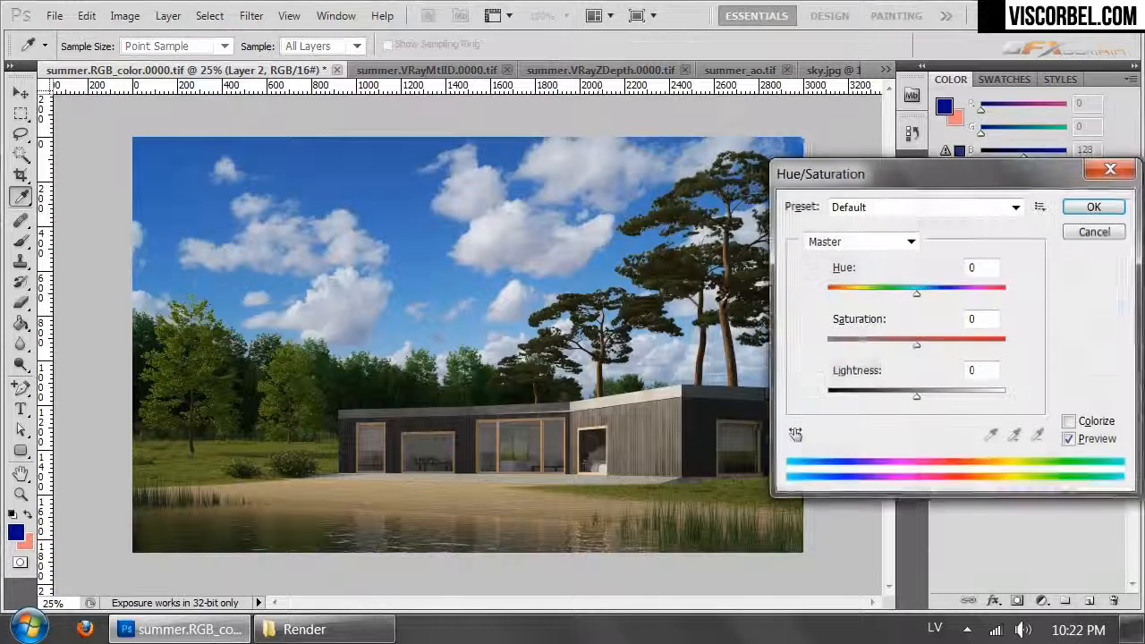
{"action": "left_click", "coordinate": [919, 293]}
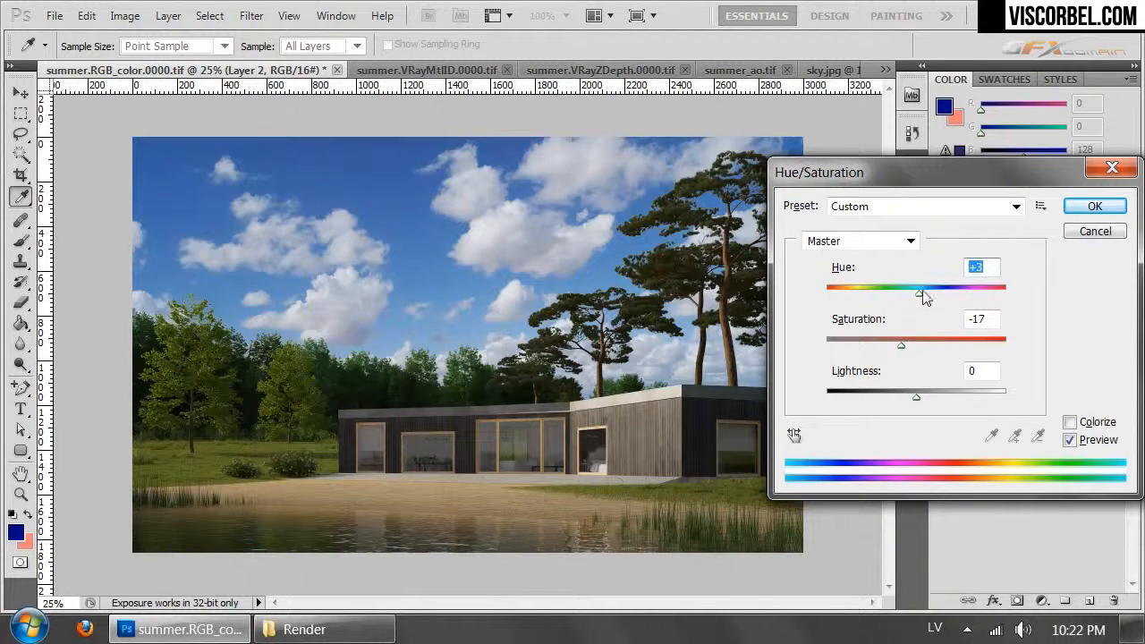
{"action": "left_click", "coordinate": [1093, 207]}
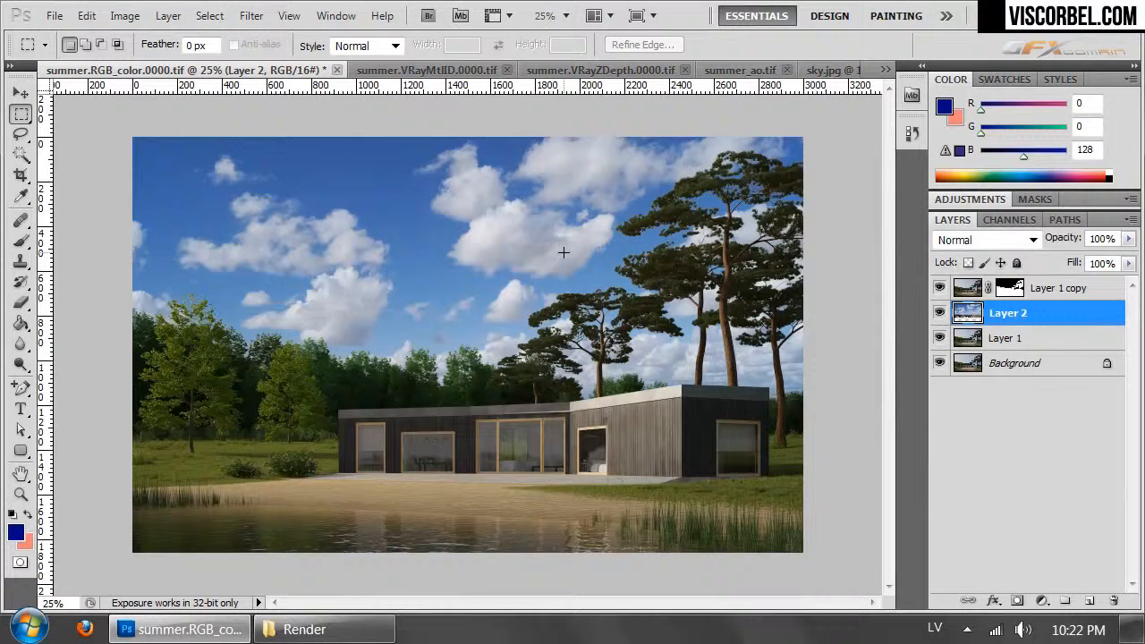
- Compare Layer 2 on and off, and brighten the sky further with Curves, raising input 115 to output 144
{"action": "left_click", "coordinate": [938, 313]}
{"action": "left_click", "coordinate": [938, 313]}
{"action": "left_click", "coordinate": [938, 315]}
{"action": "left_click", "coordinate": [939, 315]}
{"action": "left_click", "coordinate": [962, 345]}
{"action": "left_click", "coordinate": [962, 309]}
{"action": "left_click", "coordinate": [125, 15]}
{"action": "mouse_move", "coordinate": [217, 84]}
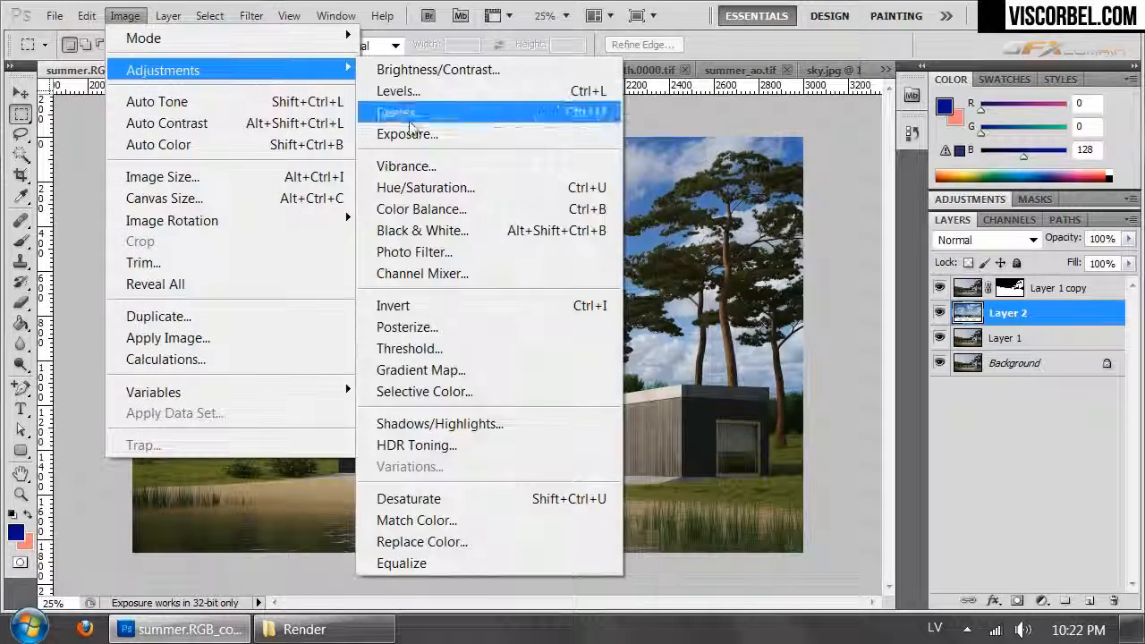
{"action": "left_click", "coordinate": [396, 110]}
{"action": "mouse_move", "coordinate": [846, 368]}
{"action": "left_mouse_down"}
{"action": "mouse_move", "coordinate": [854, 382]}
{"action": "mouse_move", "coordinate": [844, 372]}
{"action": "left_mouse_up"}
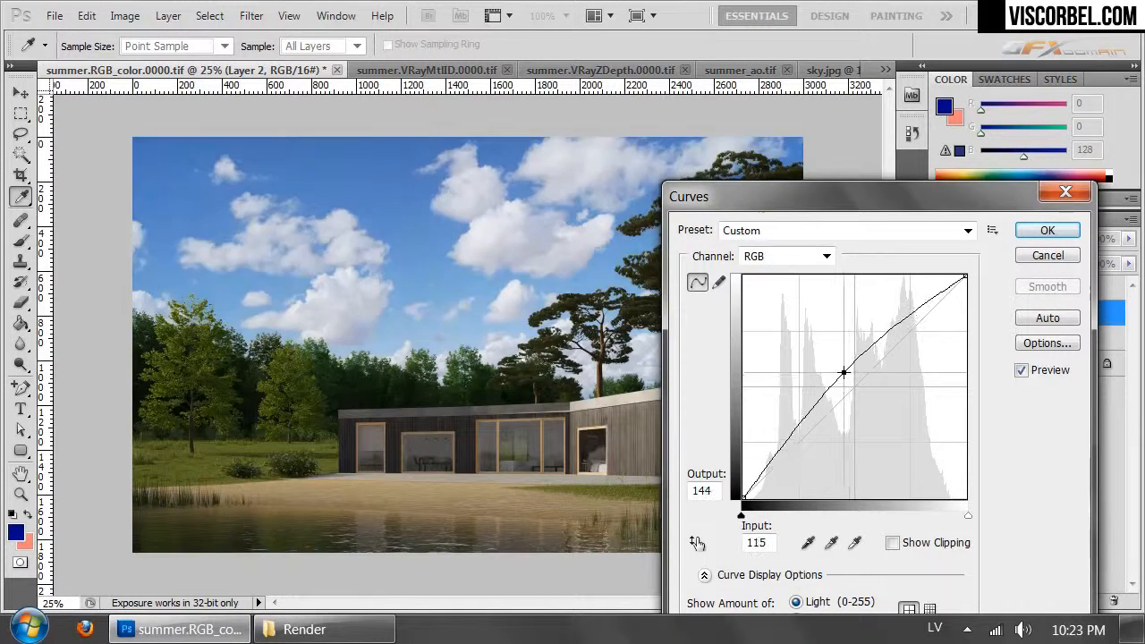
{"action": "left_click", "coordinate": [1047, 234]}
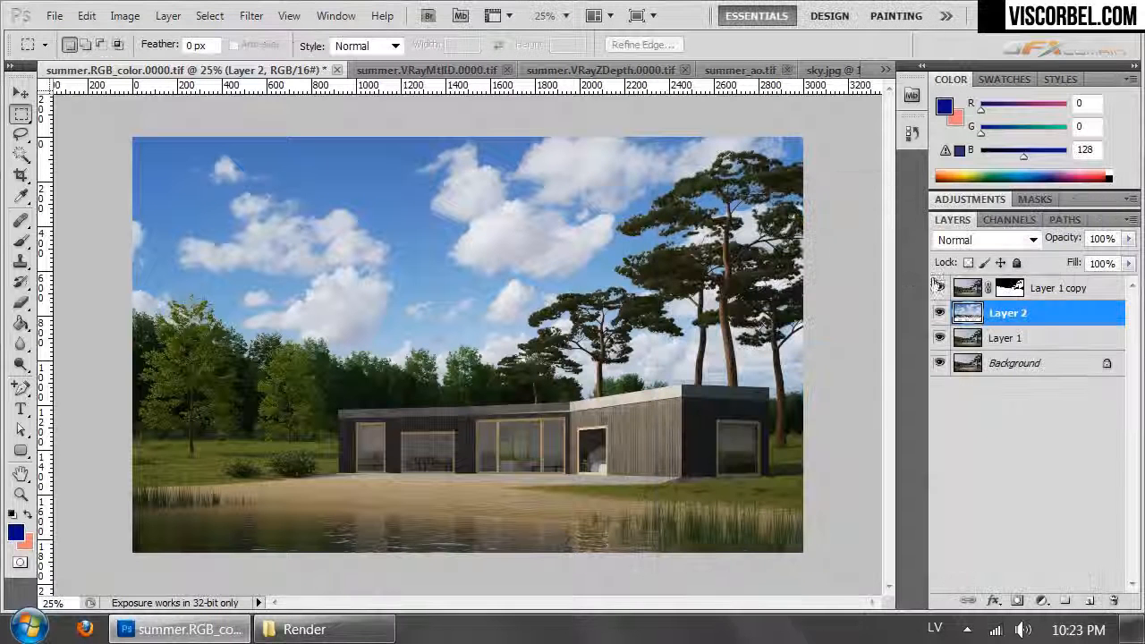
- Brighten the masked house render on Layer 1 copy with Curves, setting a highlight point and raising input 109 to output 154
{"action": "left_click", "coordinate": [958, 294]}
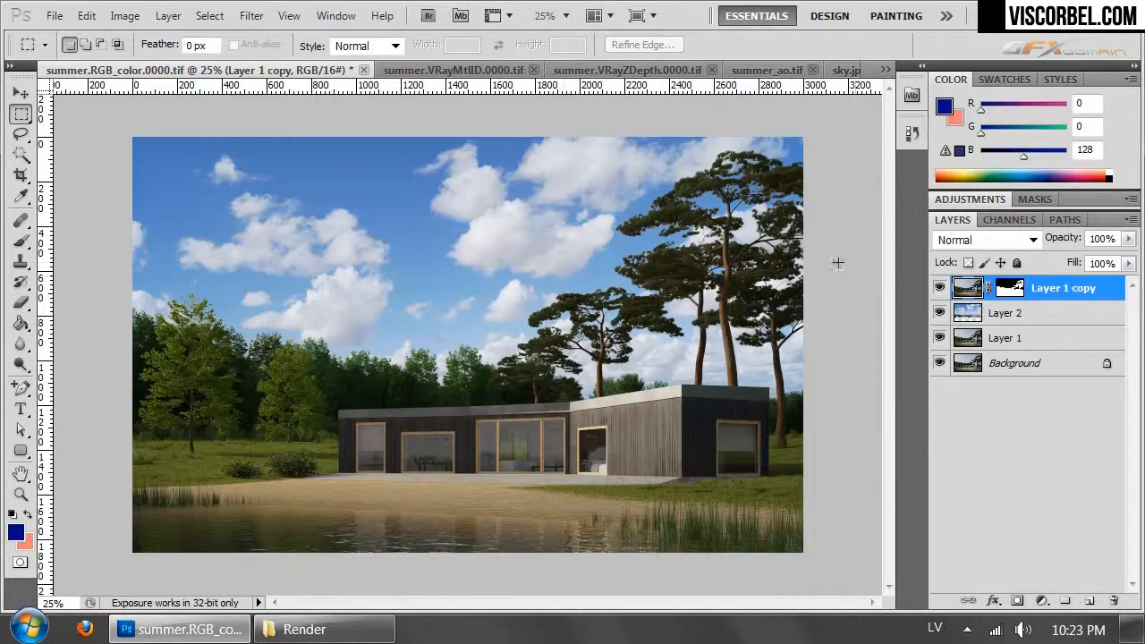
{"action": "left_click", "coordinate": [125, 17]}
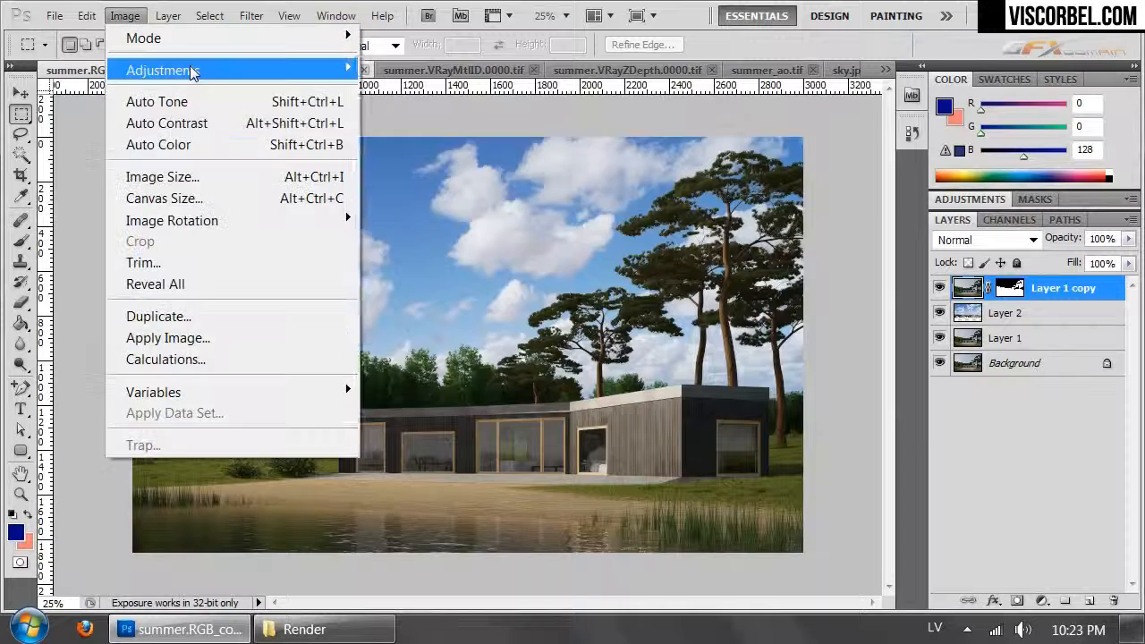
{"action": "mouse_move", "coordinate": [166, 69]}
{"action": "left_click", "coordinate": [403, 110]}
{"action": "left_click_drag", "start_coordinate": [852, 391], "coordinate": [844, 362]}
{"action": "left_click_drag", "start_coordinate": [846, 203], "coordinate": [747, 134]}
{"action": "left_click_drag", "start_coordinate": [814, 236], "coordinate": [814, 224]}
{"action": "mouse_move", "coordinate": [741, 302]}
{"action": "left_mouse_down"}
{"action": "mouse_move", "coordinate": [720, 287]}
{"action": "mouse_move", "coordinate": [729, 292]}
{"action": "left_mouse_up"}
{"action": "mouse_move", "coordinate": [814, 223]}
{"action": "left_mouse_down"}
{"action": "mouse_move", "coordinate": [792, 217]}
{"action": "mouse_move", "coordinate": [821, 222]}
{"action": "left_mouse_up"}
{"action": "left_click_drag", "start_coordinate": [786, 127], "coordinate": [843, 160]}
{"action": "left_click_drag", "start_coordinate": [789, 324], "coordinate": [794, 328]}
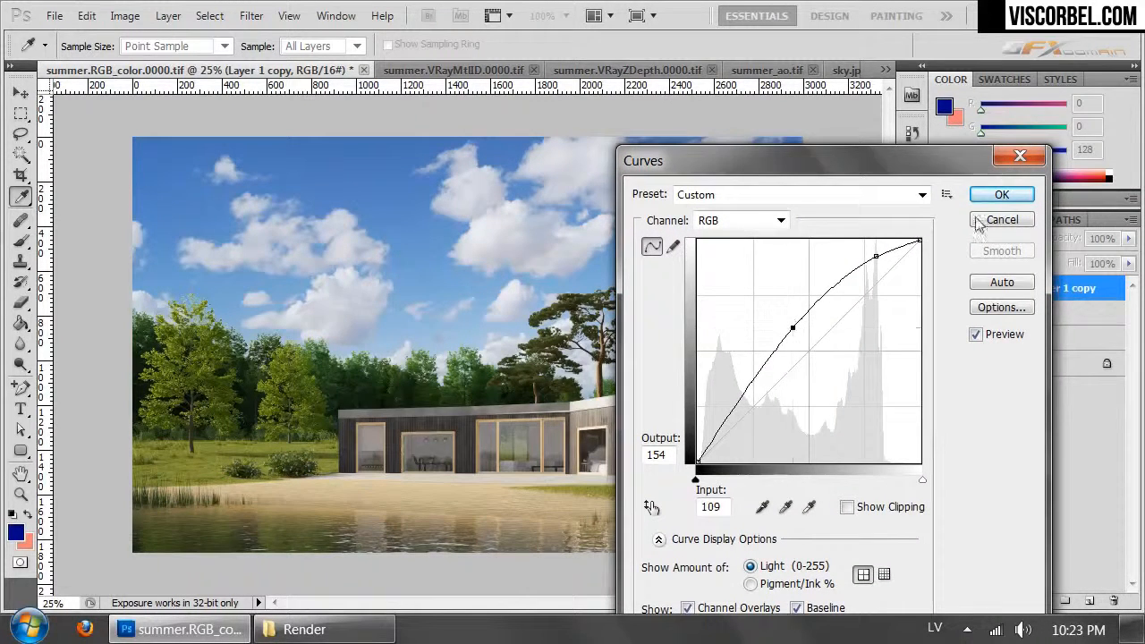
{"action": "left_click", "coordinate": [1002, 194]}
- Clone clouds into the Layer 2 sky behind the tall tree near the image's left edge, using the Clone Stamp at 100% opacity
{"action": "scroll", "coordinate": [608, 278], "scroll_direction": "up", "scroll_amount": 4, "text": "alt"}
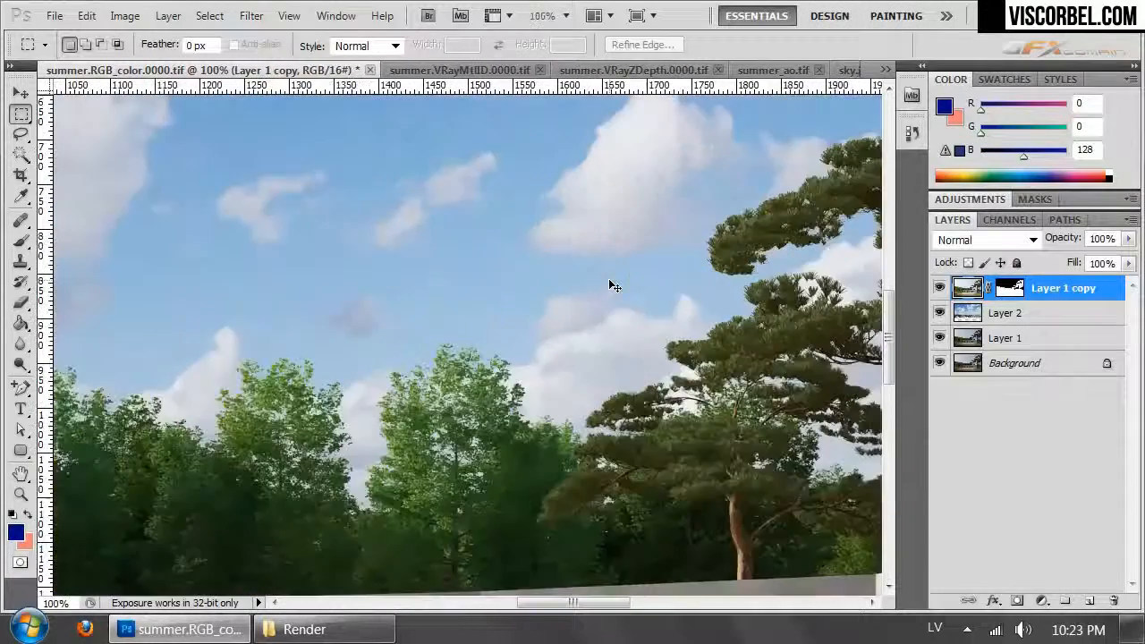
{"action": "left_click_drag", "start_coordinate": [135, 318], "coordinate": [752, 319]}
{"action": "left_click_drag", "start_coordinate": [179, 259], "coordinate": [621, 319]}
{"action": "left_click_drag", "start_coordinate": [328, 212], "coordinate": [405, 286]}
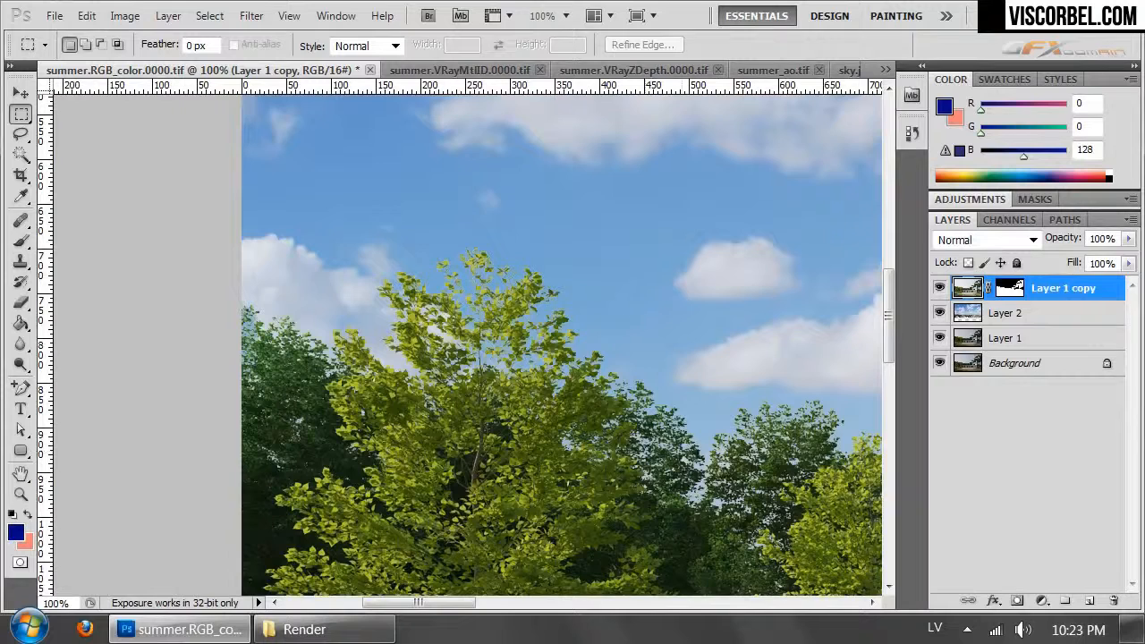
{"action": "left_click", "coordinate": [974, 313]}
{"action": "key", "text": "ctrl+minus"}
{"action": "key", "text": "ctrl+minus"}
{"action": "key", "text": "ctrl+minus"}
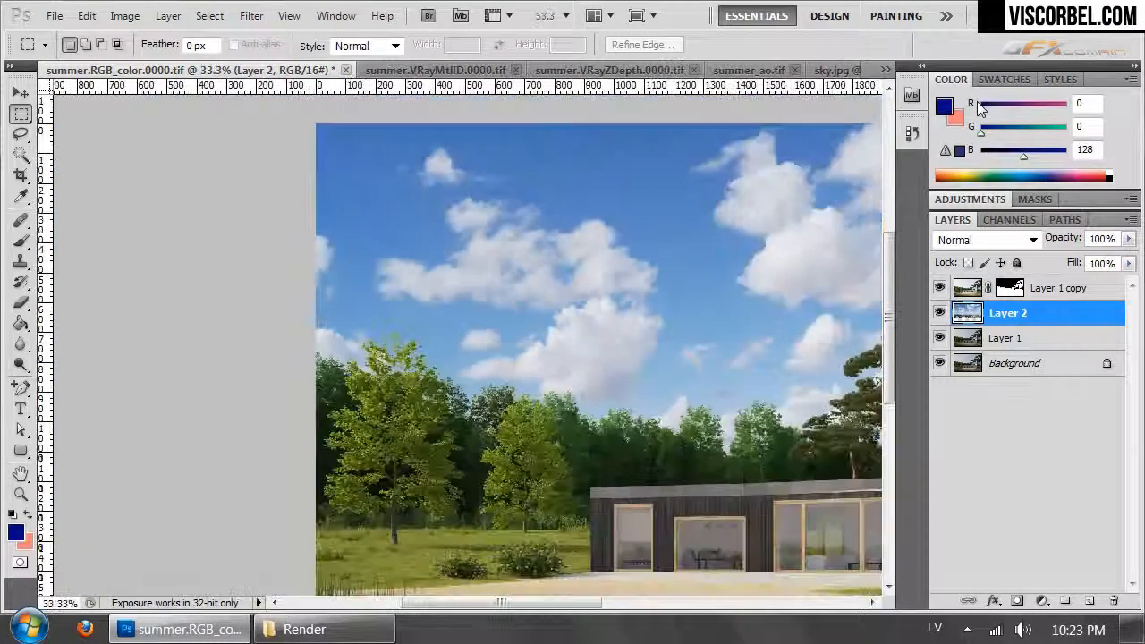
{"action": "key", "text": "ctrl+plus"}
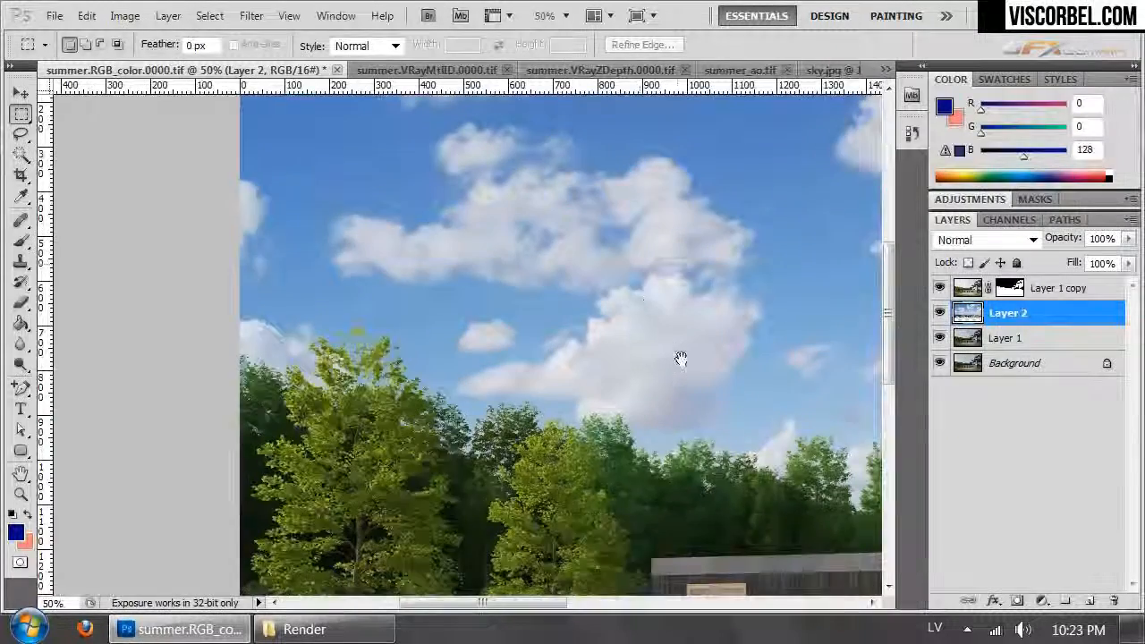
{"action": "left_click_drag", "start_coordinate": [680, 358], "coordinate": [414, 423]}
{"action": "left_click_drag", "start_coordinate": [491, 272], "coordinate": [753, 344]}
{"action": "key", "text": "s"}
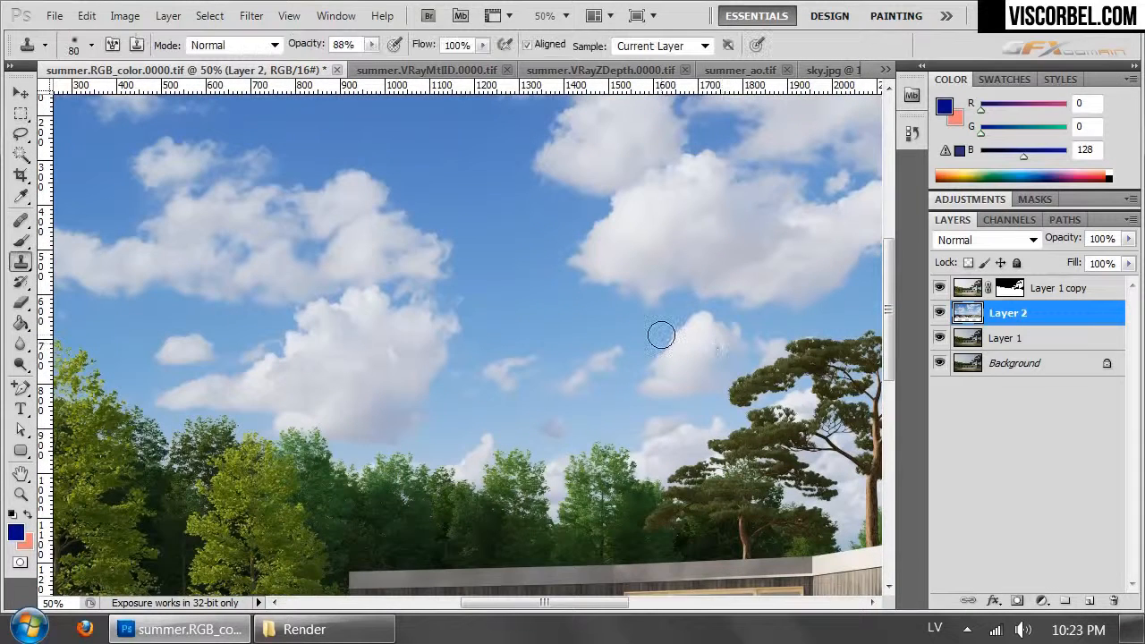
{"action": "left_click", "coordinate": [372, 45]}
{"action": "left_click_drag", "start_coordinate": [374, 64], "coordinate": [417, 107]}
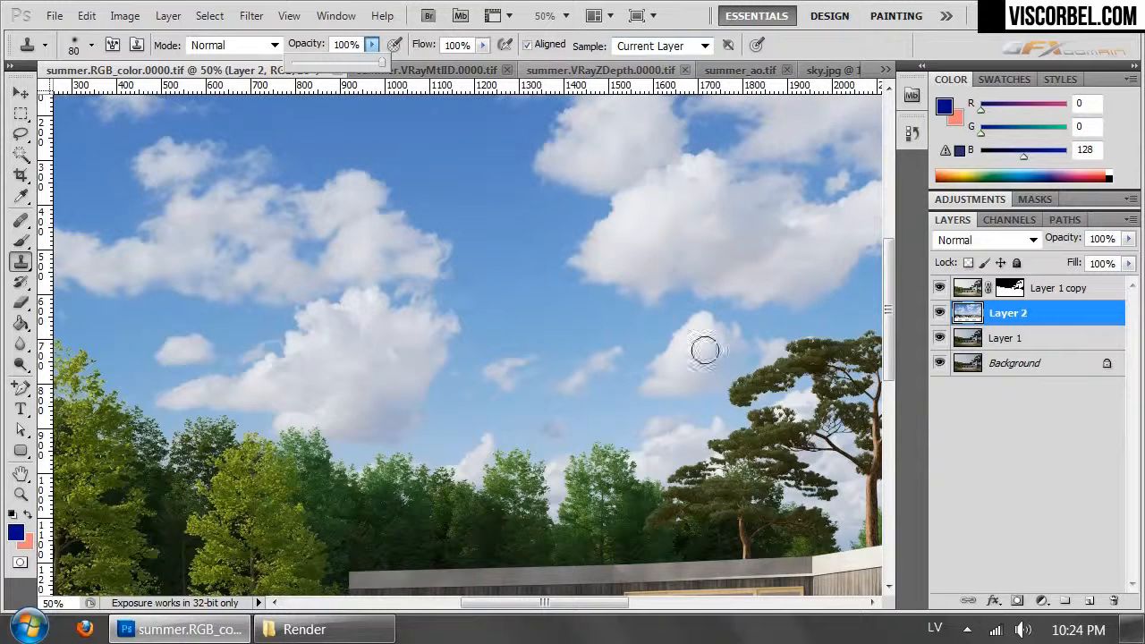
{"action": "left_click", "coordinate": [686, 331], "text": "alt"}
{"action": "scroll", "coordinate": [610, 330], "scroll_direction": "left", "scroll_amount": 5}
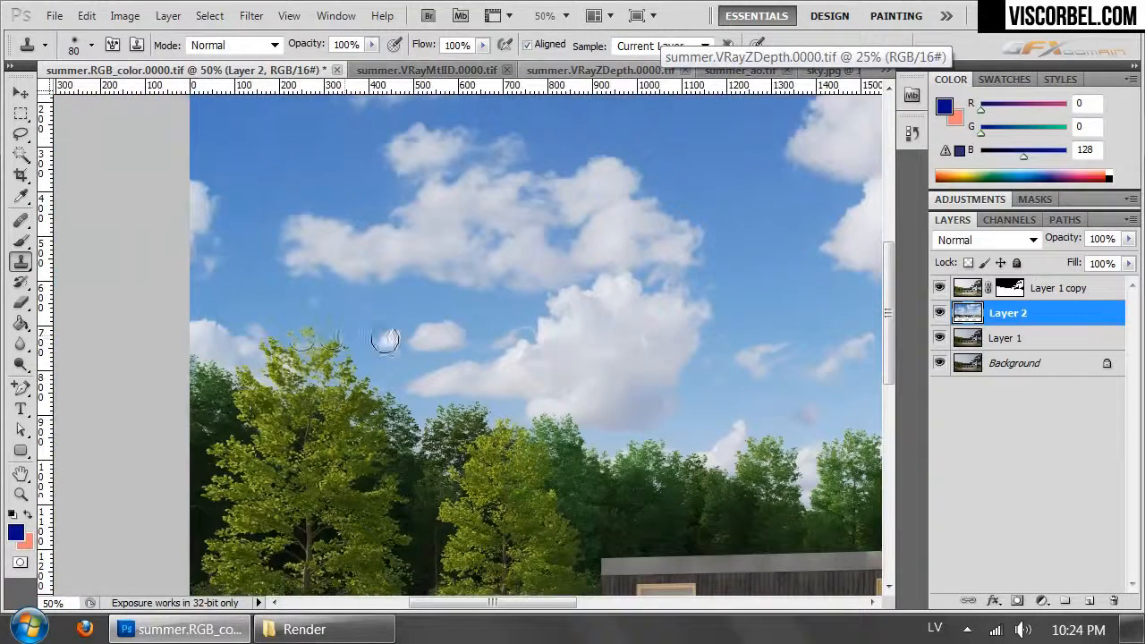
{"action": "mouse_move", "coordinate": [286, 341]}
{"action": "left_mouse_down"}
{"action": "mouse_move", "coordinate": [330, 348]}
{"action": "mouse_move", "coordinate": [277, 363]}
{"action": "mouse_move", "coordinate": [327, 354]}
{"action": "mouse_move", "coordinate": [362, 376]}
{"action": "mouse_move", "coordinate": [342, 367]}
{"action": "mouse_move", "coordinate": [339, 350]}
{"action": "mouse_move", "coordinate": [258, 343]}
{"action": "mouse_move", "coordinate": [246, 355]}
{"action": "mouse_move", "coordinate": [273, 399]}
{"action": "left_mouse_up"}
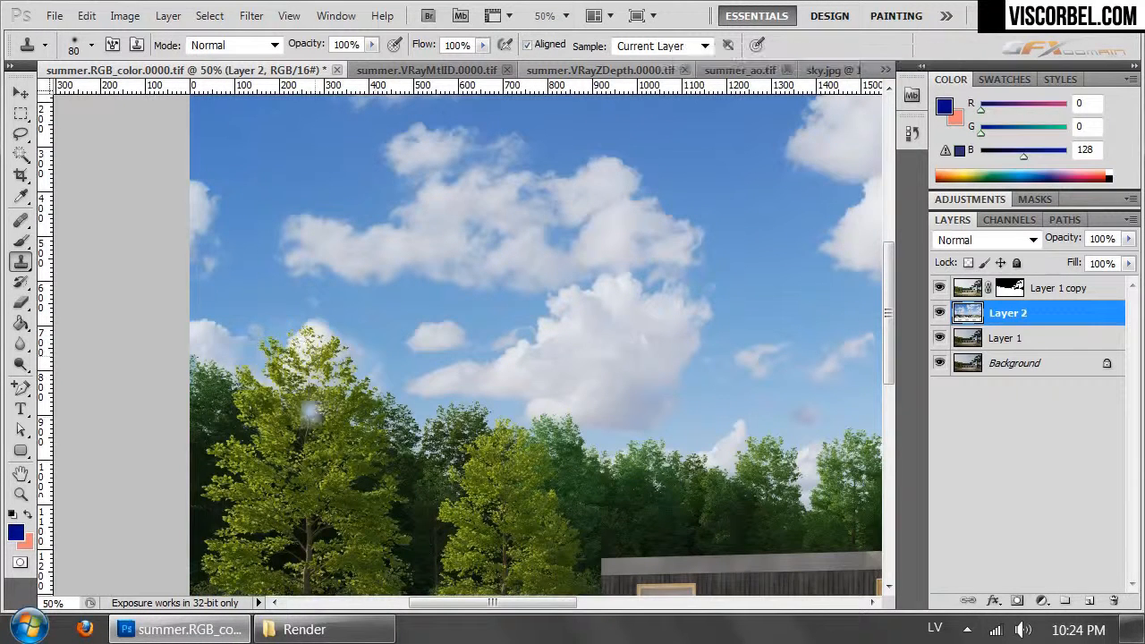
{"action": "left_click", "coordinate": [434, 323], "text": "alt"}
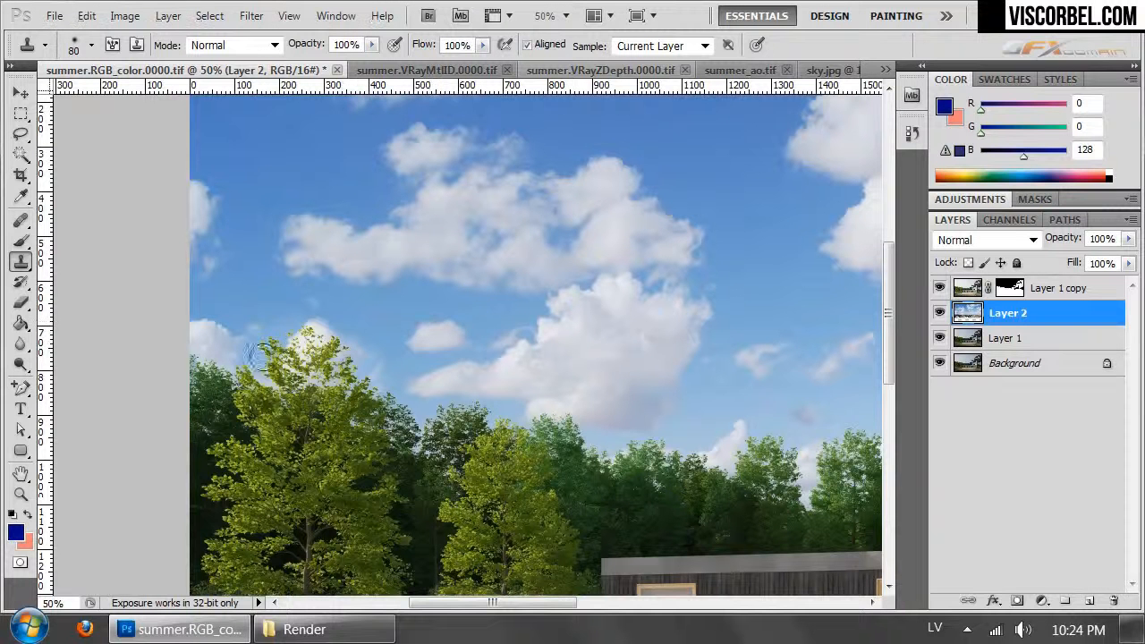
{"action": "mouse_move", "coordinate": [259, 340]}
{"action": "left_mouse_down"}
{"action": "mouse_move", "coordinate": [272, 349]}
{"action": "mouse_move", "coordinate": [235, 358]}
{"action": "mouse_move", "coordinate": [256, 361]}
{"action": "mouse_move", "coordinate": [244, 334]}
{"action": "left_mouse_up"}
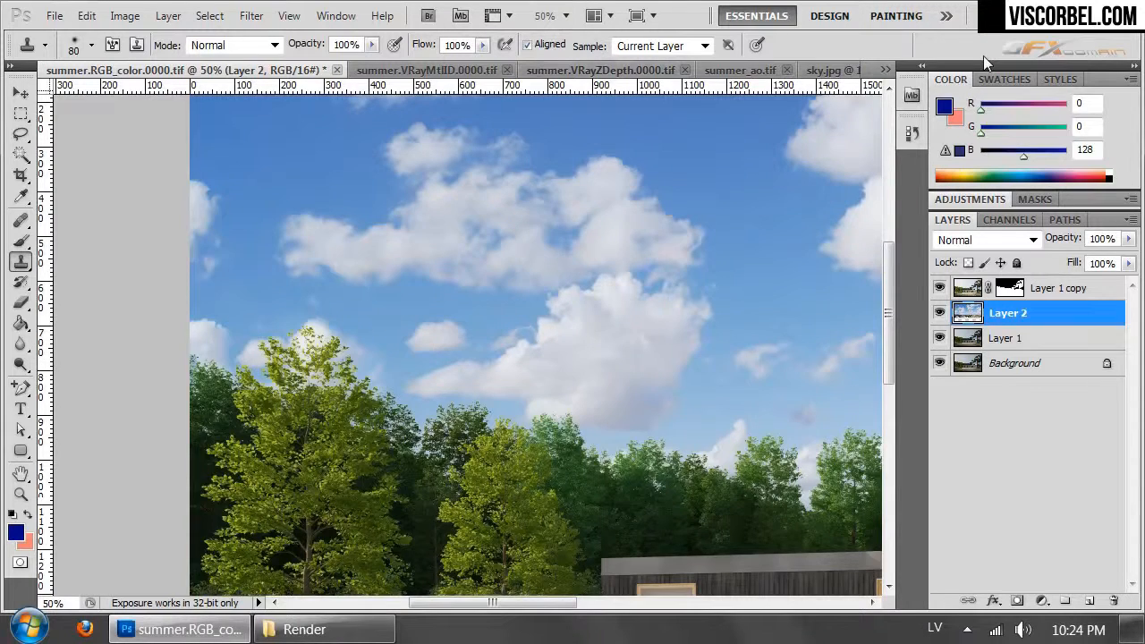
- Clone more clouds into the Layer 2 sky just above the background tree line beneath the large cloud
{"action": "key", "text": "ctrl+minus"}
{"action": "key", "text": "ctrl+minus"}
{"action": "key", "text": "ctrl+plus"}
{"action": "key", "text": "ctrl+plus"}
{"action": "key", "text": "ctrl+plus"}
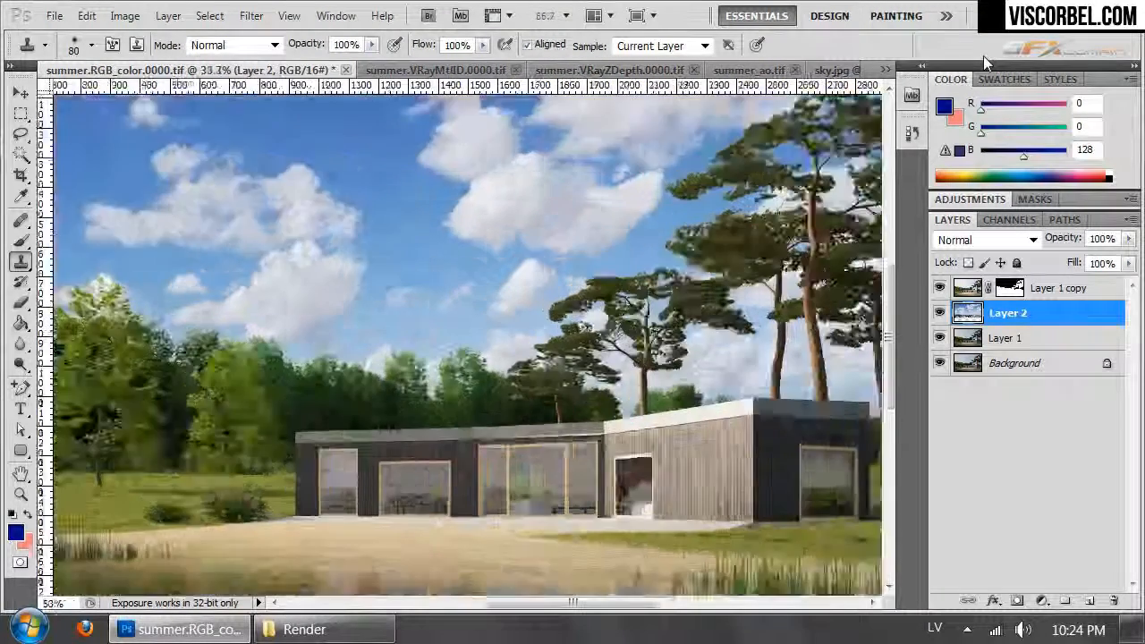
{"action": "left_click_drag", "start_coordinate": [753, 181], "coordinate": [1046, 223]}
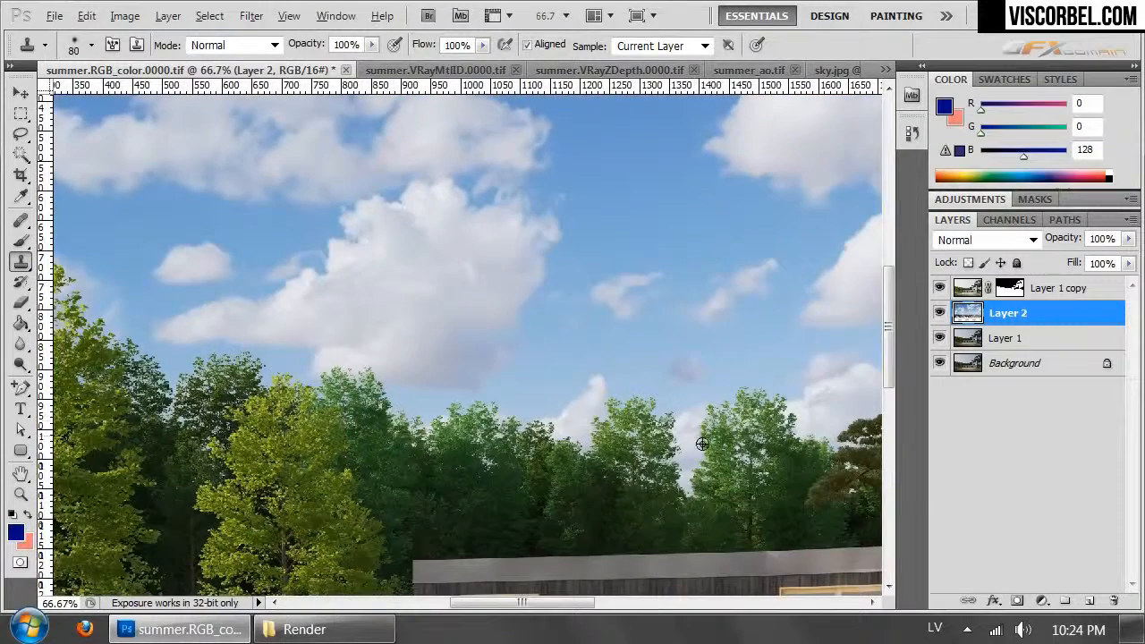
{"action": "left_click_drag", "start_coordinate": [155, 420], "coordinate": [429, 419]}
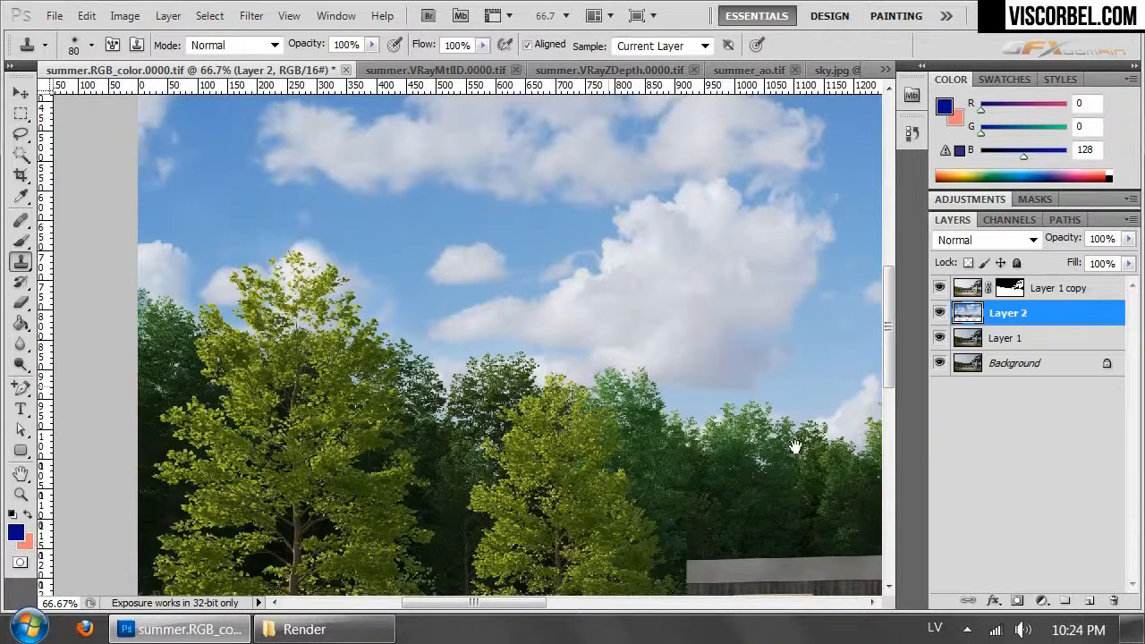
{"action": "left_click_drag", "start_coordinate": [755, 448], "coordinate": [612, 476]}
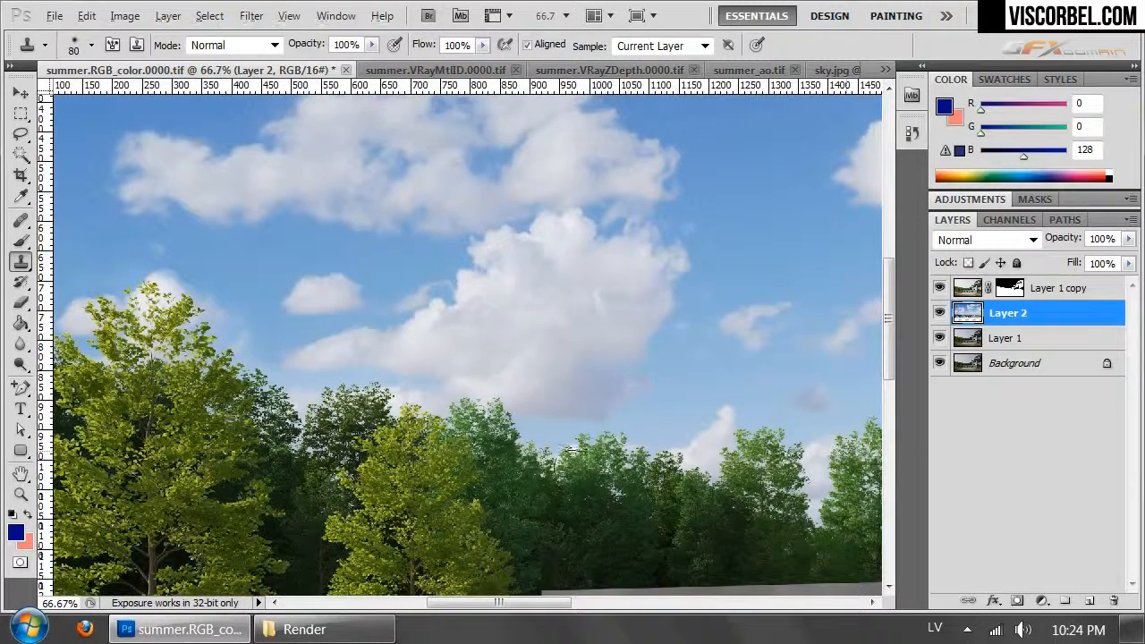
{"action": "mouse_move", "coordinate": [523, 454]}
{"action": "left_mouse_down"}
{"action": "mouse_move", "coordinate": [620, 446]}
{"action": "mouse_move", "coordinate": [586, 448]}
{"action": "left_mouse_up"}
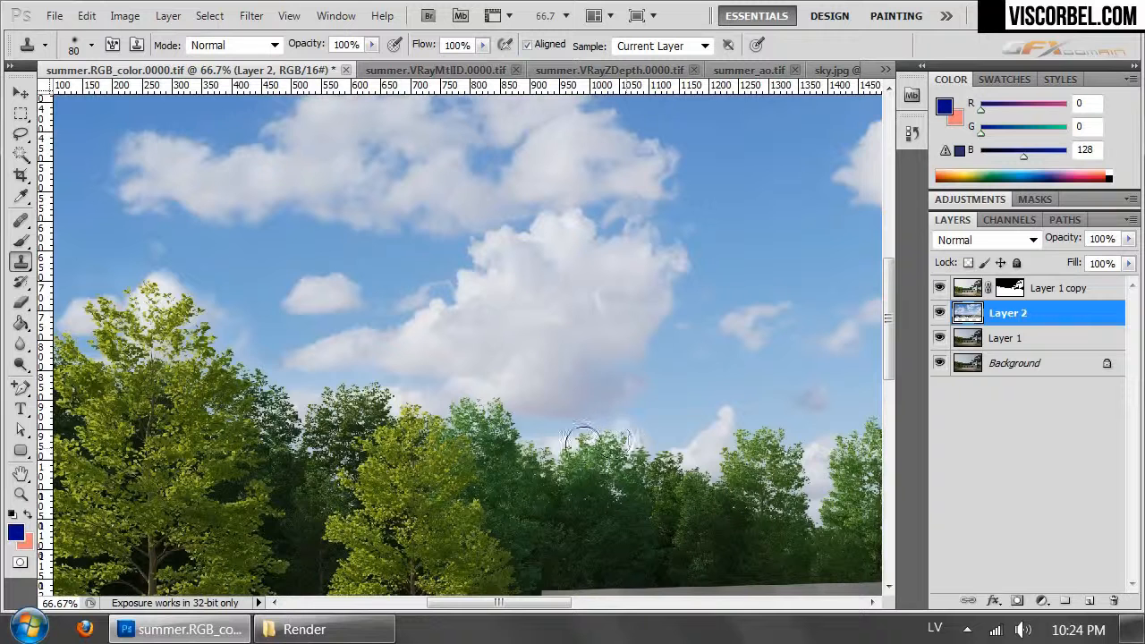
{"action": "mouse_move", "coordinate": [662, 442]}
{"action": "left_mouse_down"}
{"action": "mouse_move", "coordinate": [710, 459]}
{"action": "mouse_move", "coordinate": [671, 431]}
{"action": "mouse_move", "coordinate": [646, 430]}
{"action": "mouse_move", "coordinate": [693, 408]}
{"action": "mouse_move", "coordinate": [721, 435]}
{"action": "left_mouse_up"}
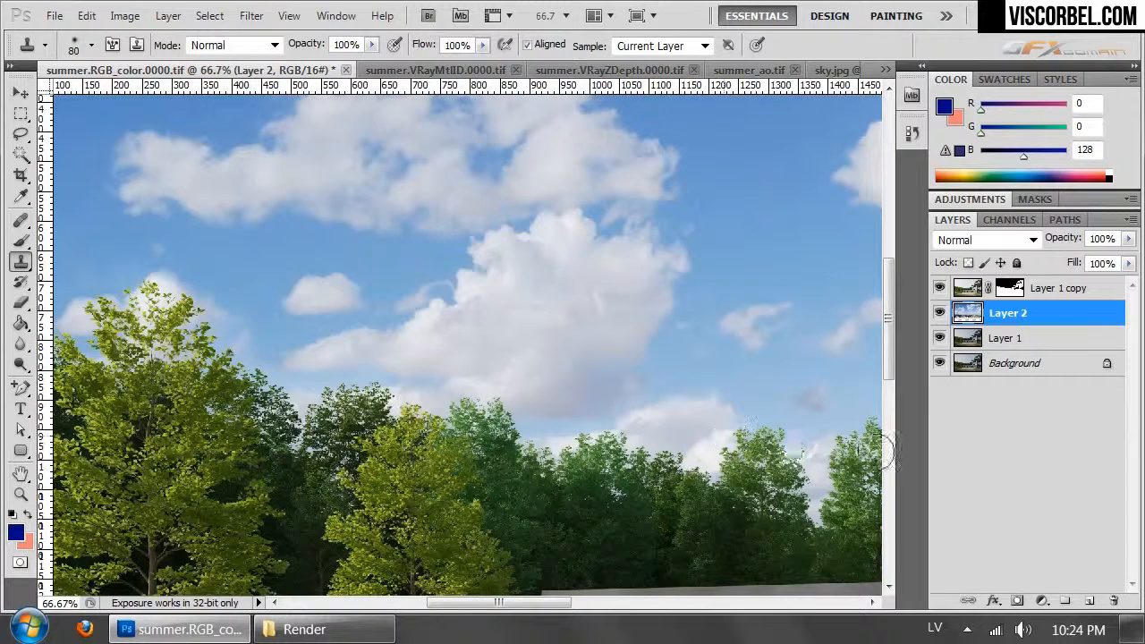
- Brighten the Layer 2 sky again with Curves, raising input 127 to output 146
{"action": "key", "text": "ctrl+minus"}
{"action": "key", "text": "ctrl+minus"}
{"action": "key", "text": "ctrl+minus"}
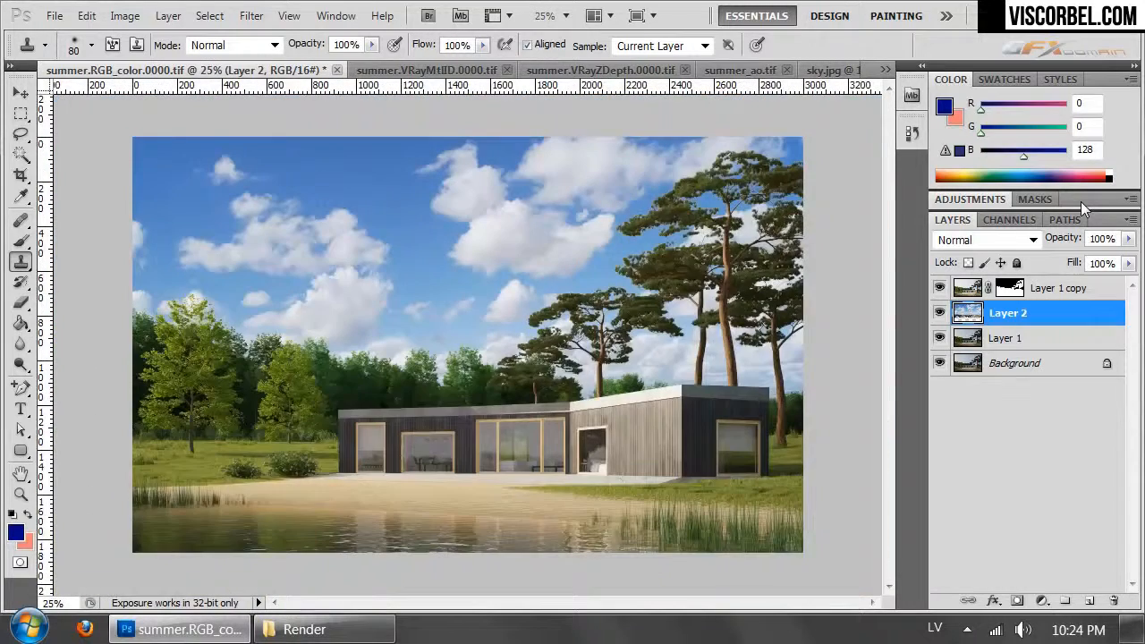
{"action": "key", "text": "ctrl+minus"}
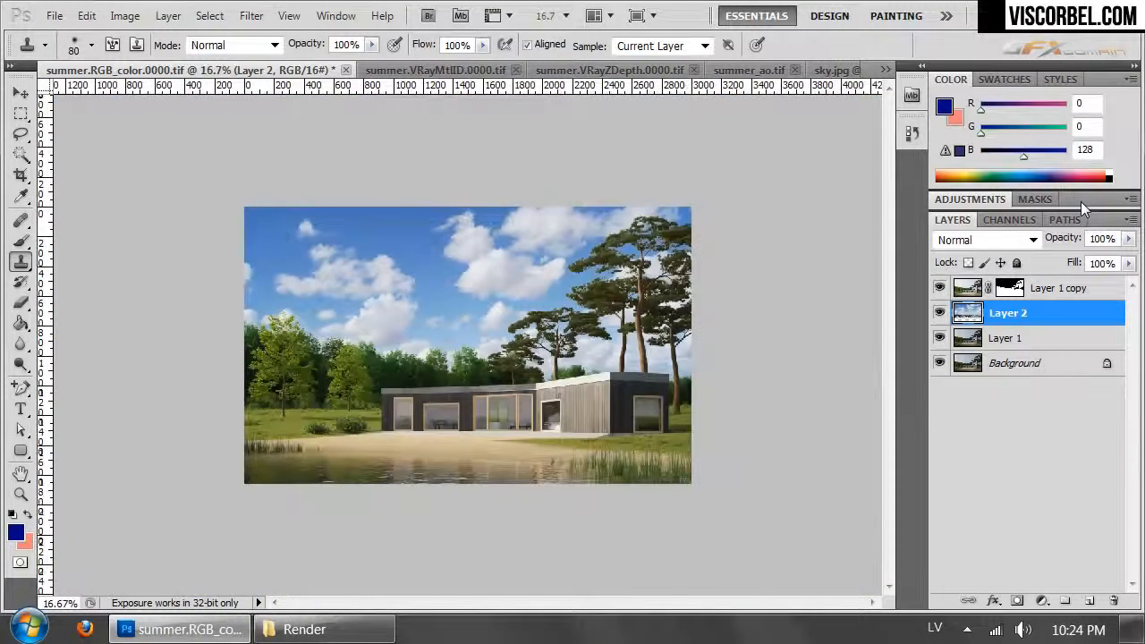
{"action": "key", "text": "ctrl+plus"}
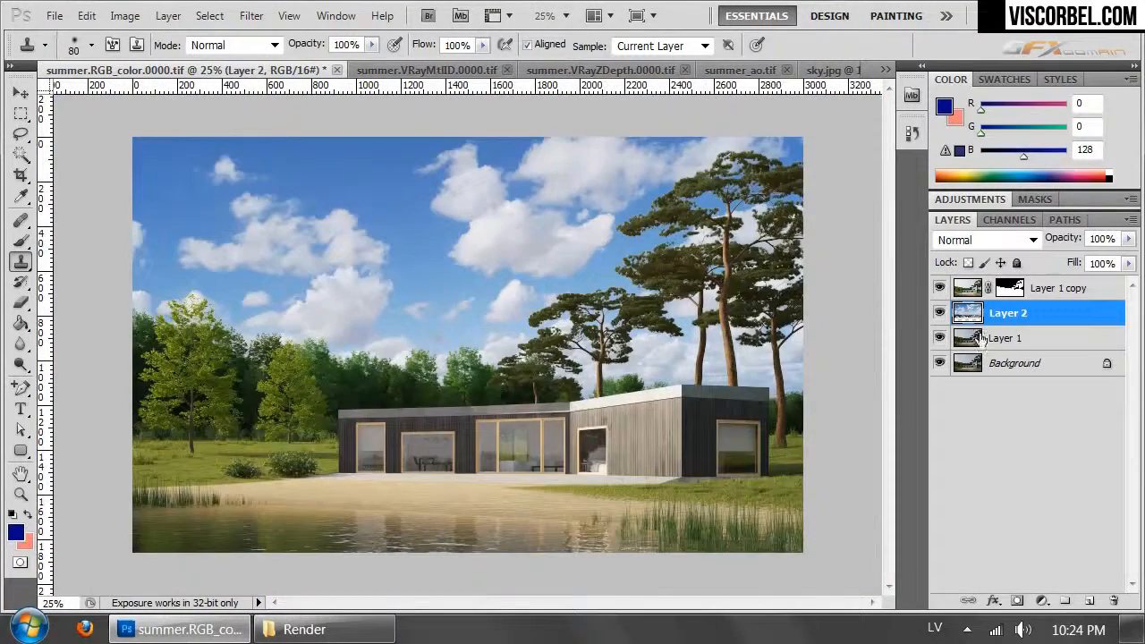
{"action": "left_click", "coordinate": [125, 20]}
{"action": "mouse_move", "coordinate": [161, 70]}
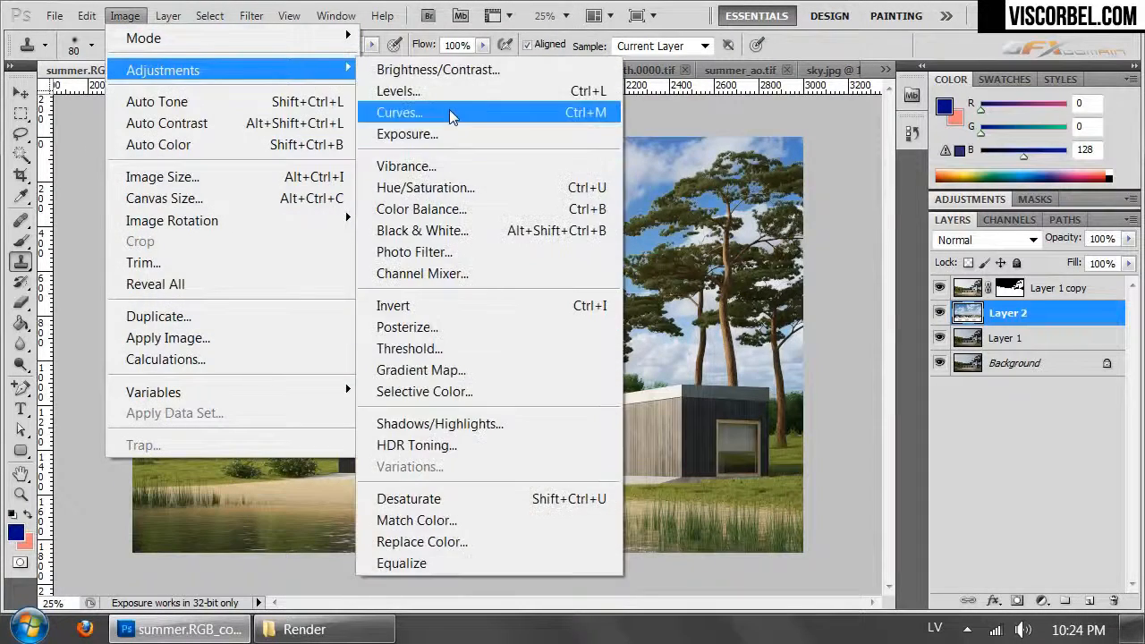
{"action": "left_click", "coordinate": [449, 109]}
{"action": "left_click_drag", "start_coordinate": [814, 347], "coordinate": [808, 335]}
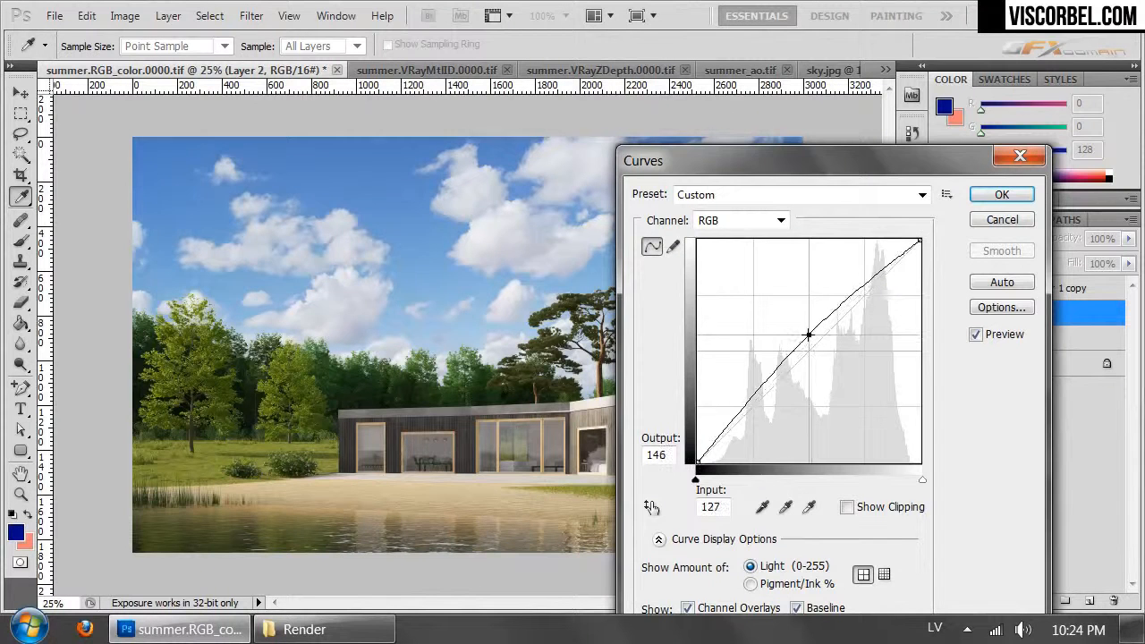
{"action": "left_click", "coordinate": [1003, 195]}
{"action": "key", "text": "s"}
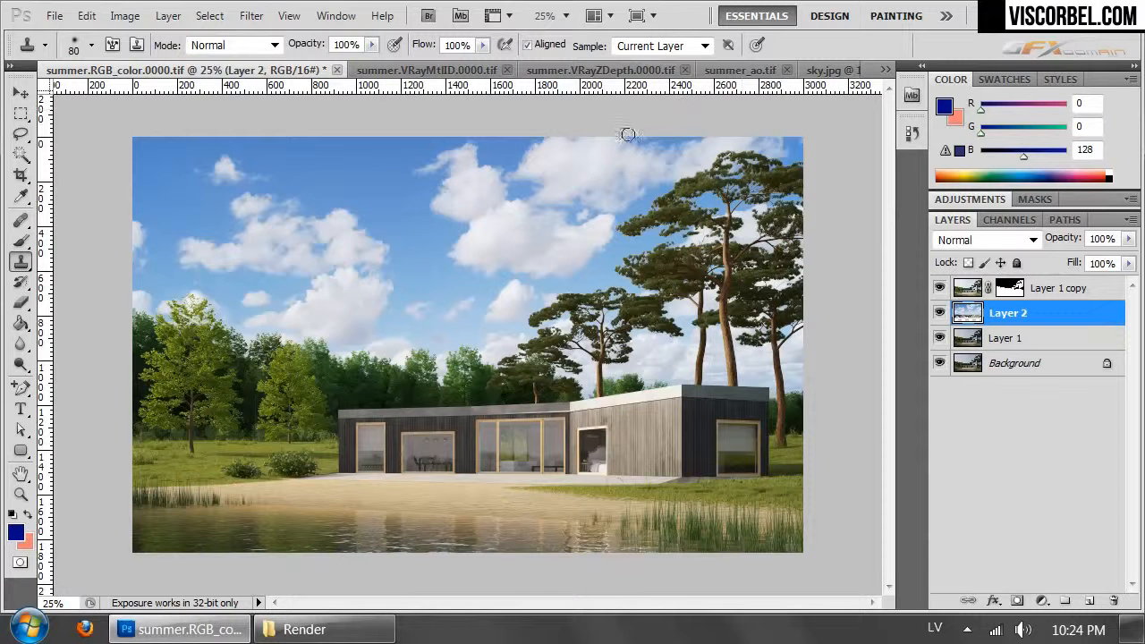
- Add a Curves adjustment layer above Layer 1 copy, raising input 123 to output 137 and input 184 to output 199
{"action": "left_click", "coordinate": [986, 287]}
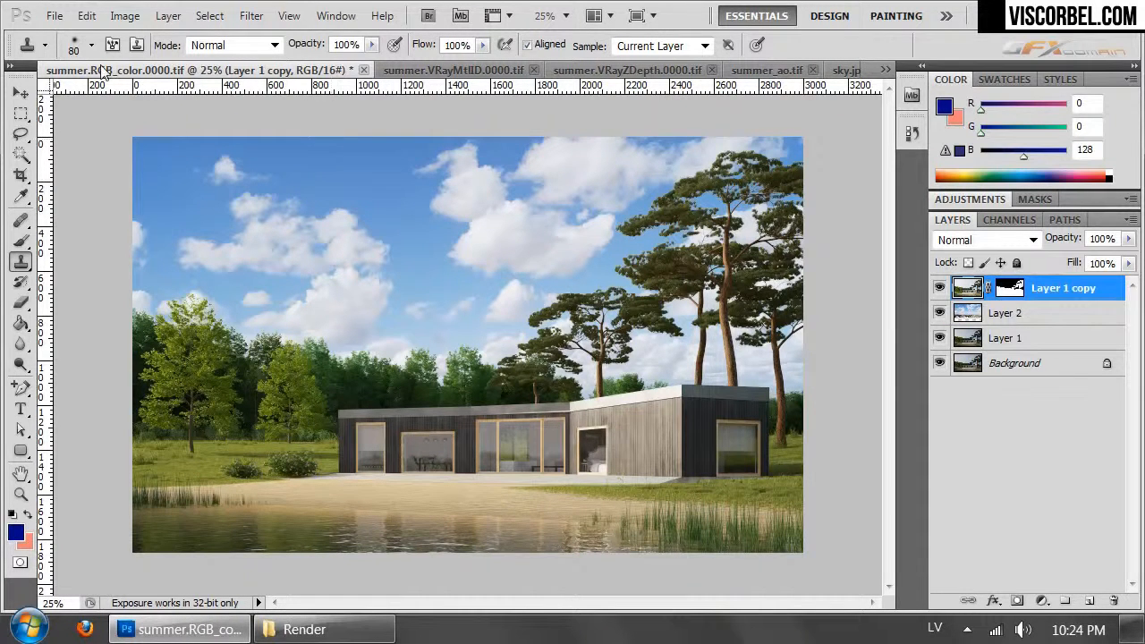
{"action": "left_click", "coordinate": [168, 15]}
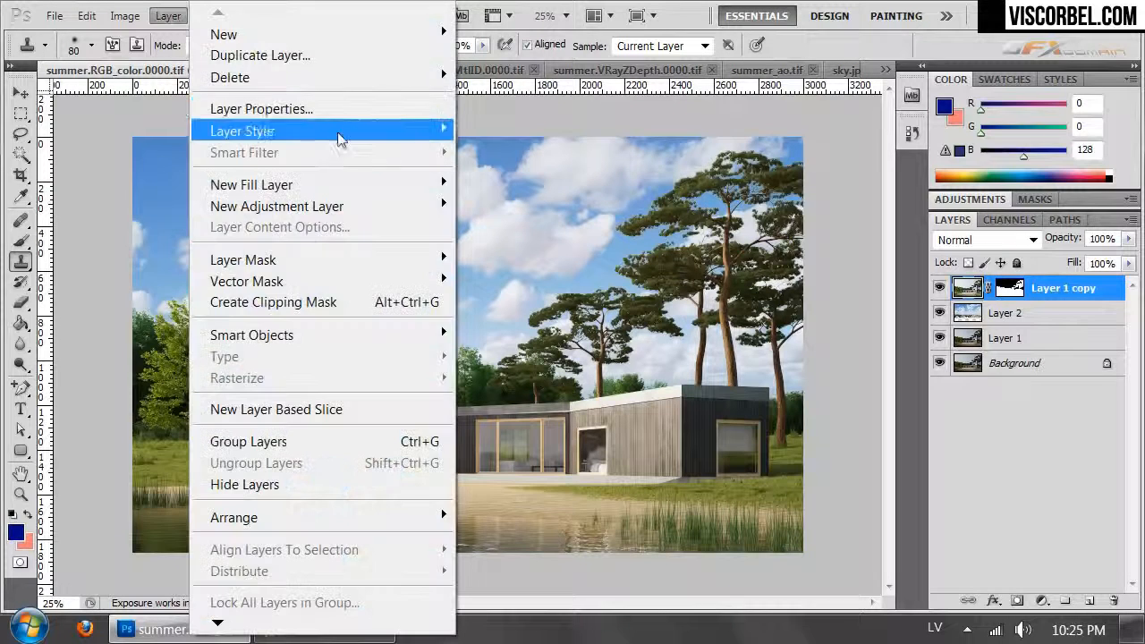
{"action": "mouse_move", "coordinate": [386, 201]}
{"action": "left_click", "coordinate": [109, 259]}
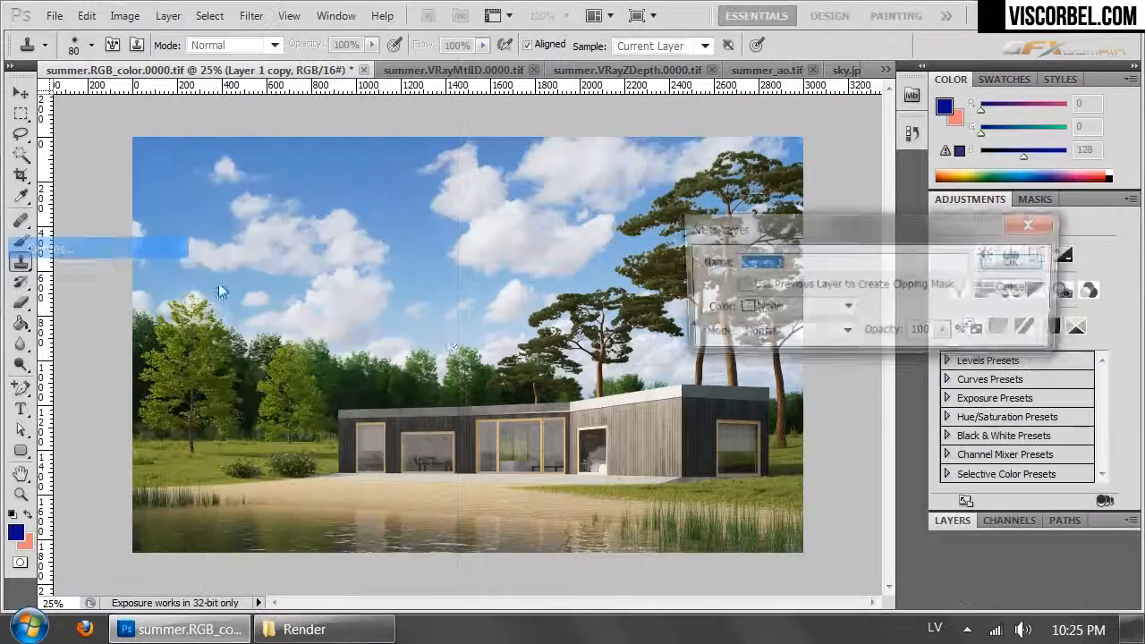
{"action": "left_click", "coordinate": [1018, 262]}
{"action": "left_click_drag", "start_coordinate": [1036, 346], "coordinate": [1038, 339]}
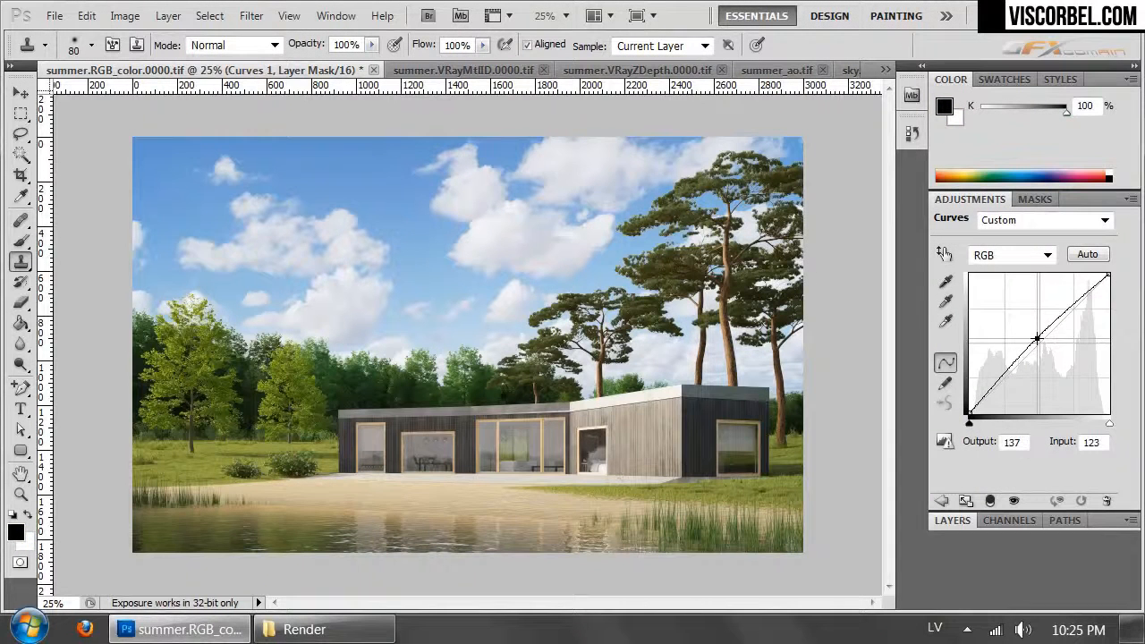
{"action": "left_click_drag", "start_coordinate": [1070, 307], "coordinate": [1070, 306]}
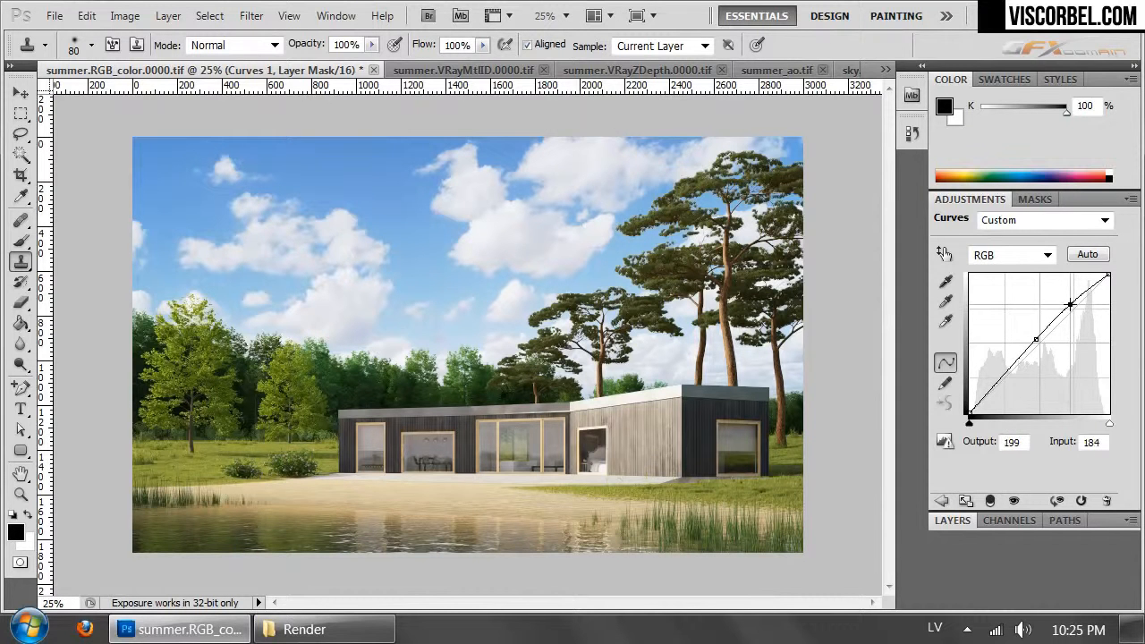
{"action": "left_click", "coordinate": [953, 522]}
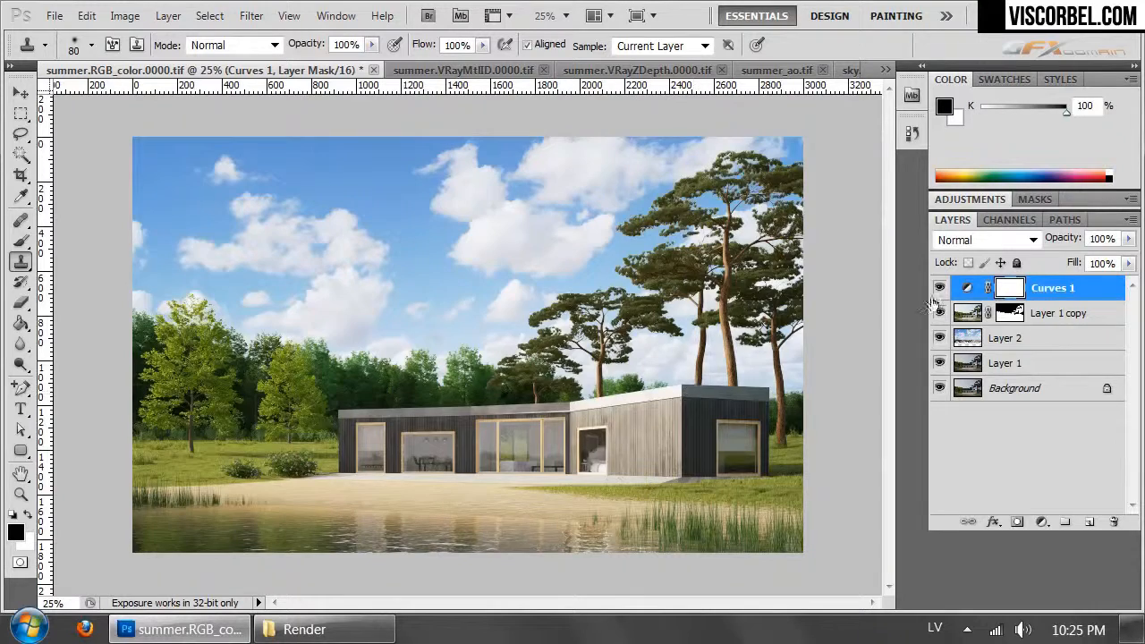
- Copy the whole summer.VRayMtlID.0000.tif image and paste it as a new layer at the top of summer.RGB_color.0000.tif
{"action": "key", "text": "ctrl+plus"}
{"action": "key", "text": "ctrl+plus"}
{"action": "key", "text": "ctrl+plus"}
{"action": "left_click_drag", "start_coordinate": [623, 450], "coordinate": [226, 387]}
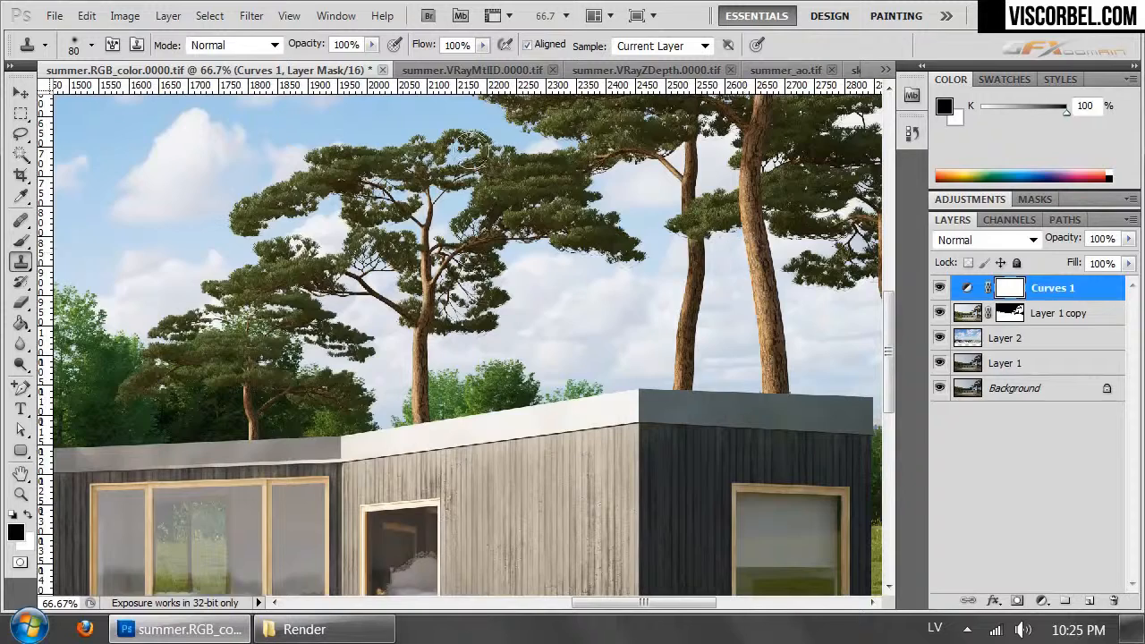
{"action": "key", "text": "ctrl+Tab"}
{"action": "key", "text": "ctrl+a"}
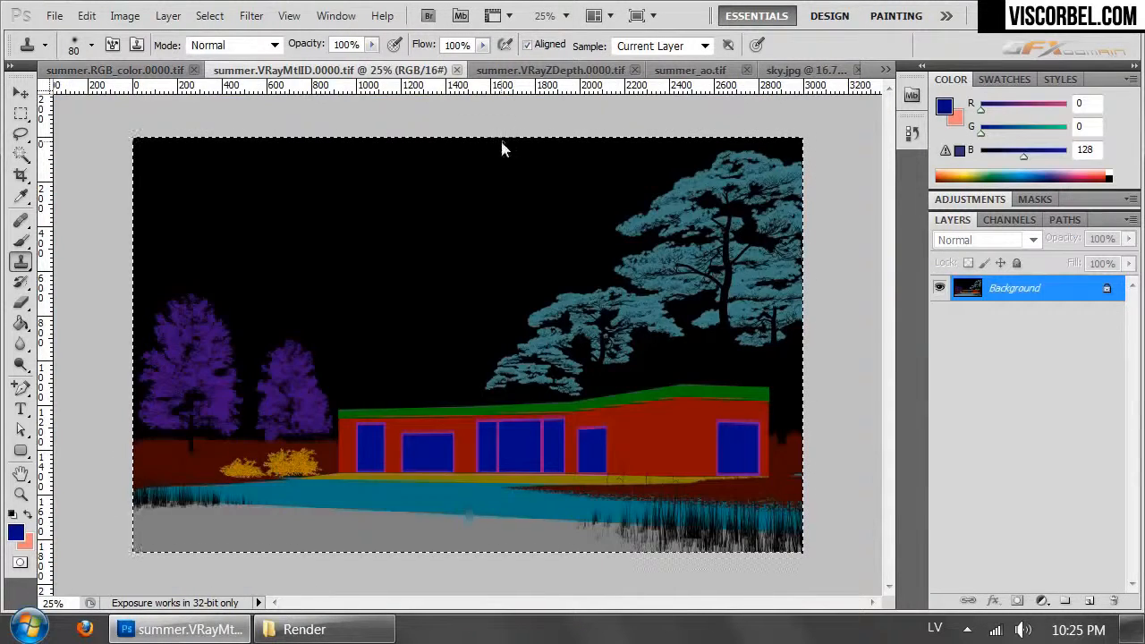
{"action": "key", "text": "ctrl+Tab"}
{"action": "key", "text": "ctrl+Tab"}
{"action": "key", "text": "ctrl+Tab"}
{"action": "key", "text": "ctrl+Tab"}
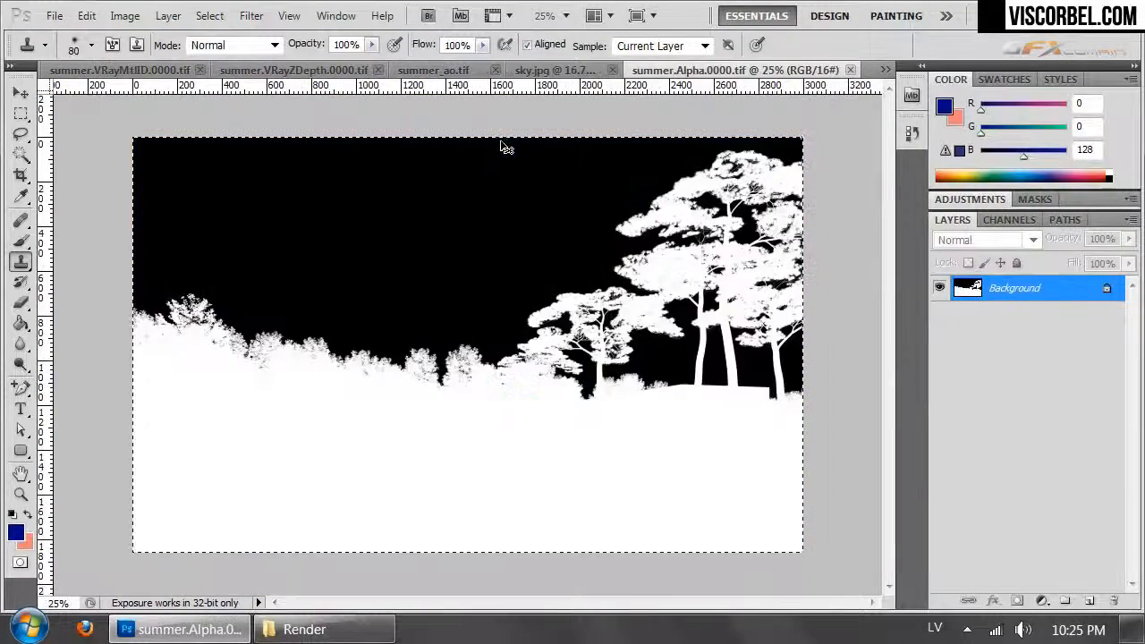
{"action": "key", "text": "ctrl+Tab"}
{"action": "key", "text": "ctrl+v"}
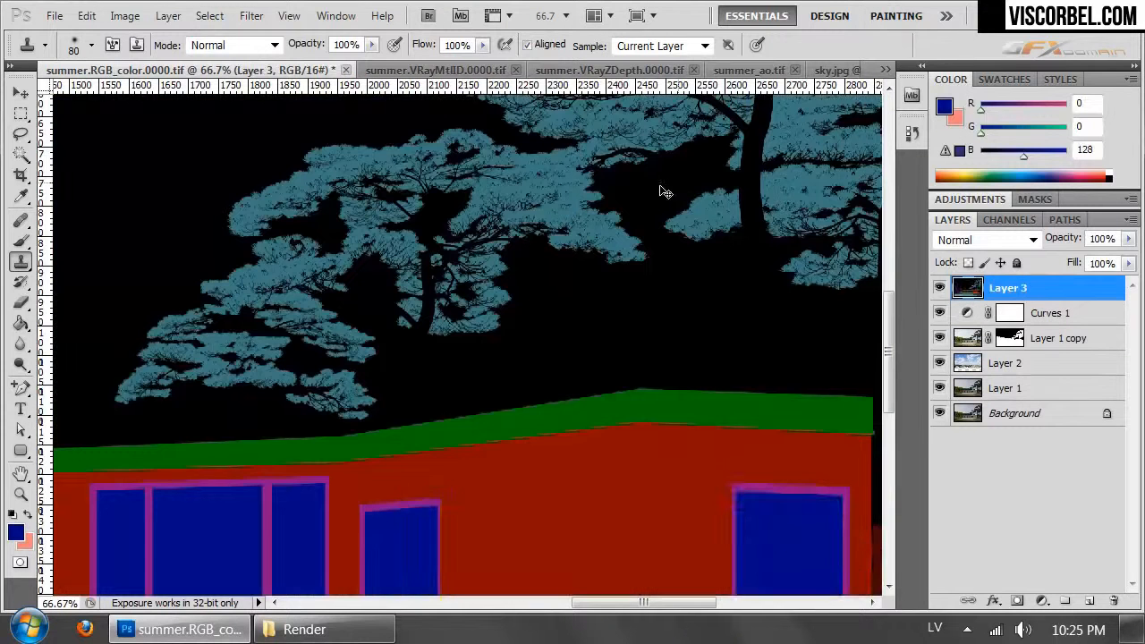
- Select the house's green roof band on Layer 3 with Color Range, trimming stray areas with the Lasso, and hide Layer 3
{"action": "left_click", "coordinate": [168, 15]}
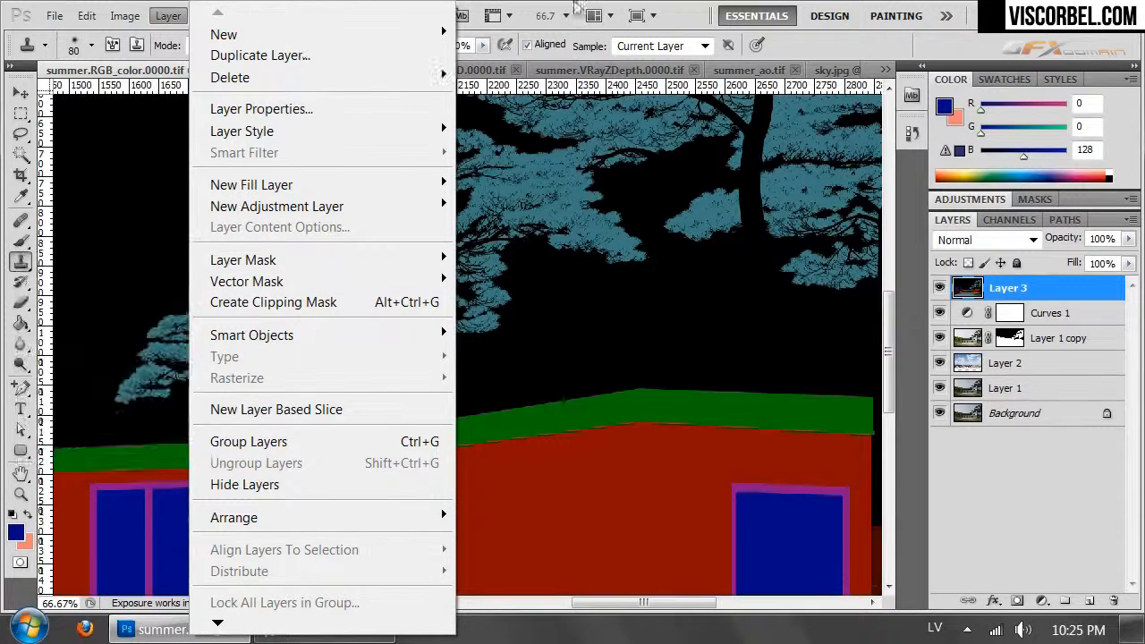
{"action": "left_click", "coordinate": [494, 9]}
{"action": "left_click", "coordinate": [210, 15]}
{"action": "left_click", "coordinate": [255, 205]}
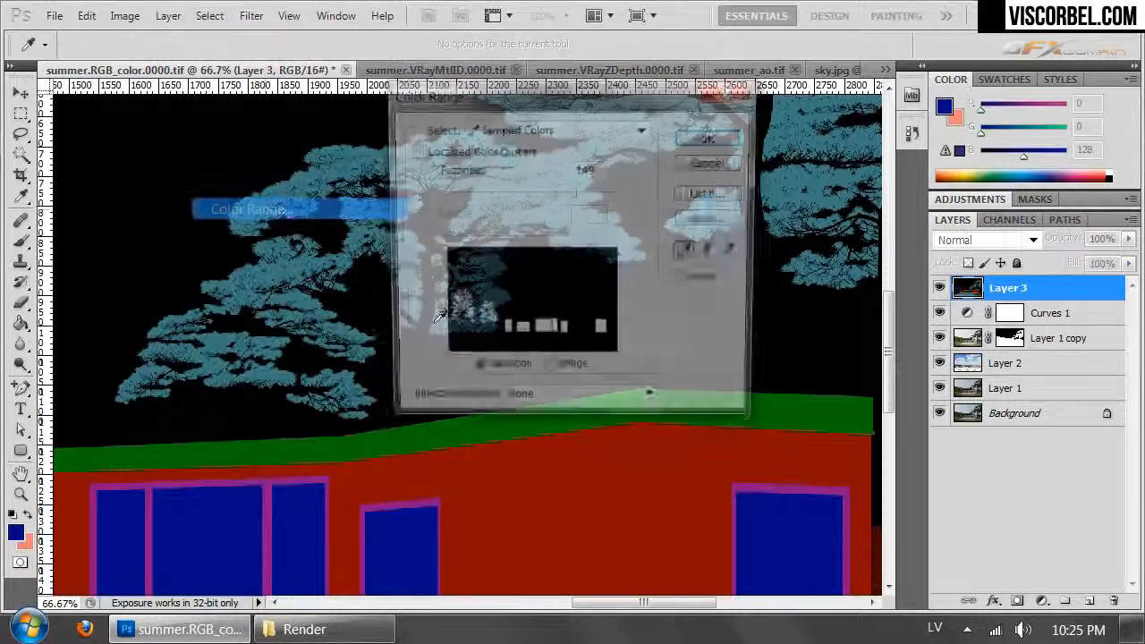
{"action": "left_click", "coordinate": [324, 454]}
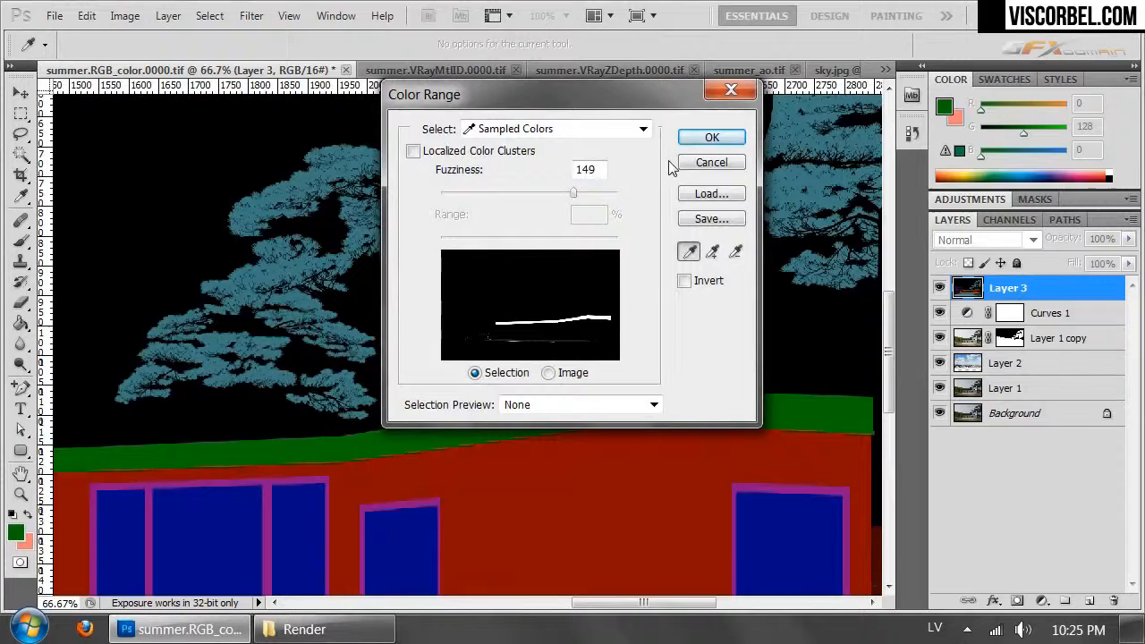
{"action": "left_click", "coordinate": [712, 137]}
{"action": "key", "text": "ctrl+minus"}
{"action": "key", "text": "ctrl+minus"}
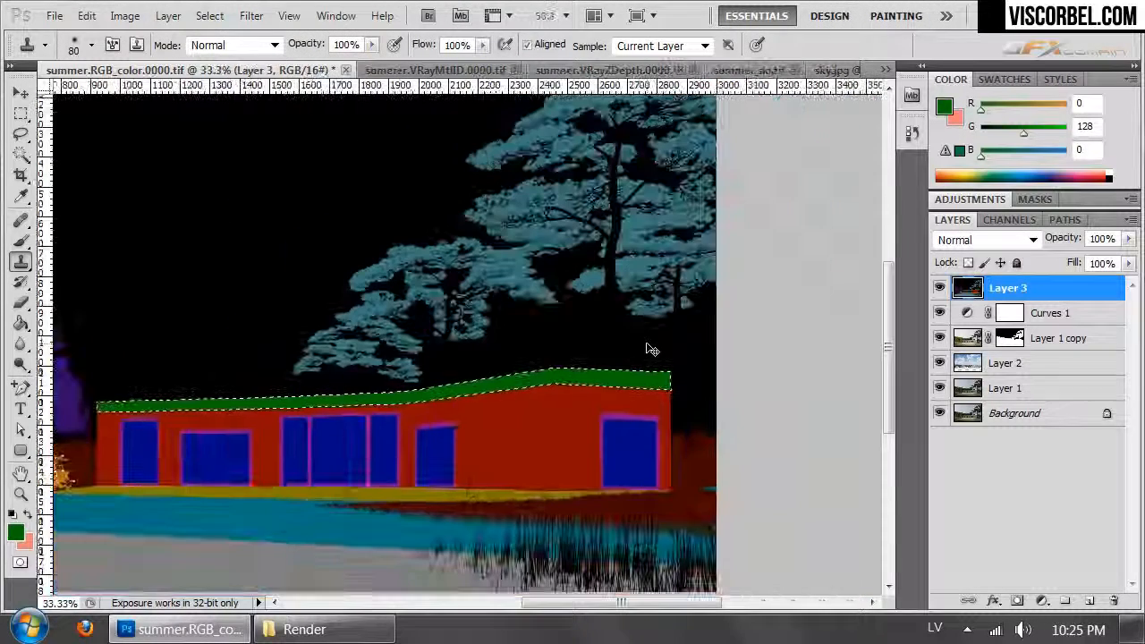
{"action": "left_click_drag", "start_coordinate": [364, 425], "coordinate": [604, 384]}
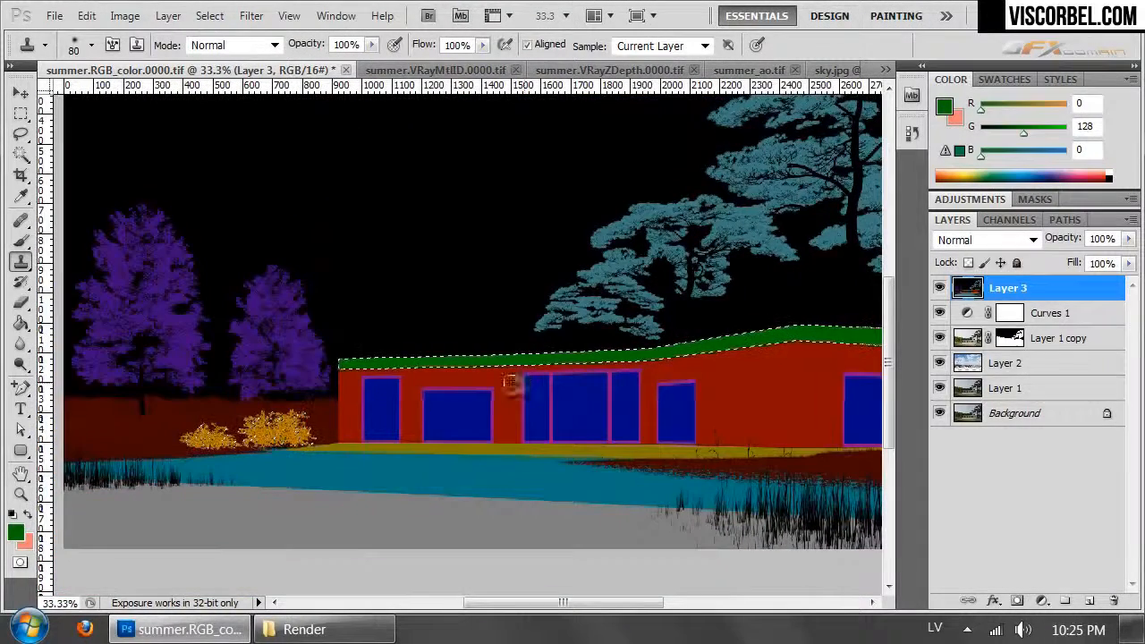
{"action": "key", "text": "l"}
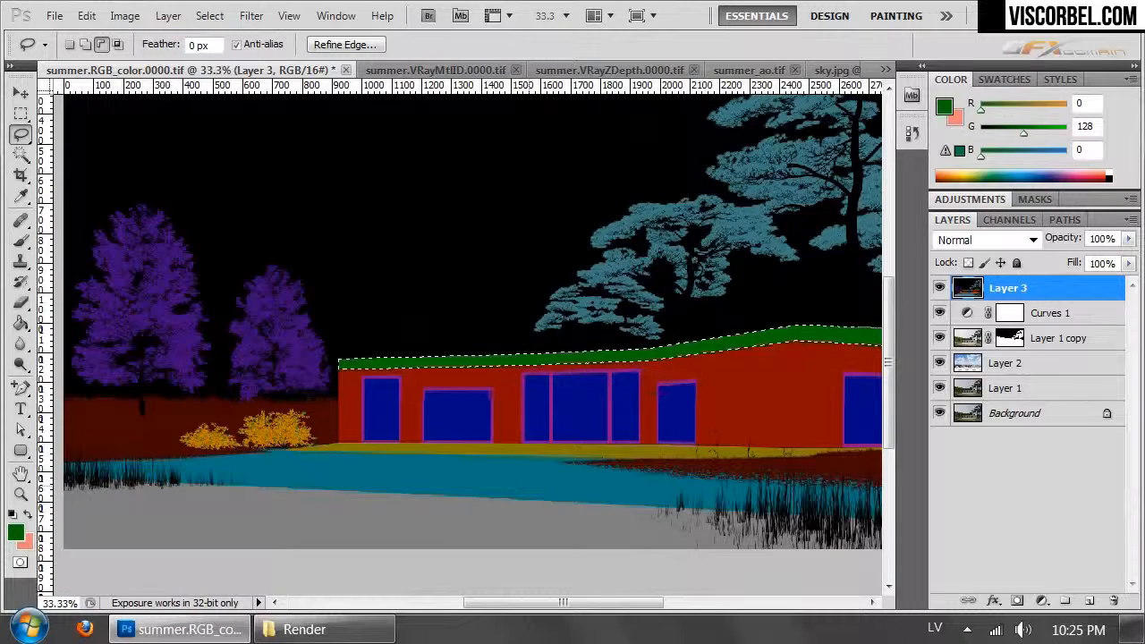
{"action": "left_click_drag", "start_coordinate": [484, 485], "coordinate": [569, 483]}
{"action": "left_click", "coordinate": [940, 288]}
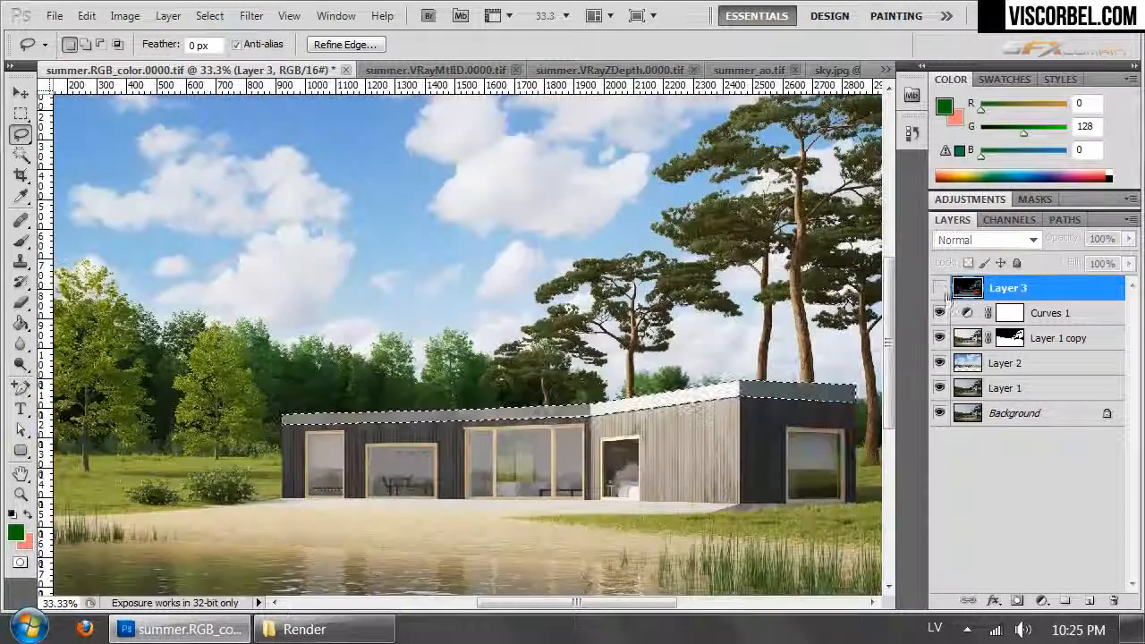
- Mask the roof band out of the Curves 1 adjustment by painting black on its layer mask within the selection, and deselect
{"action": "left_click", "coordinate": [1011, 313]}
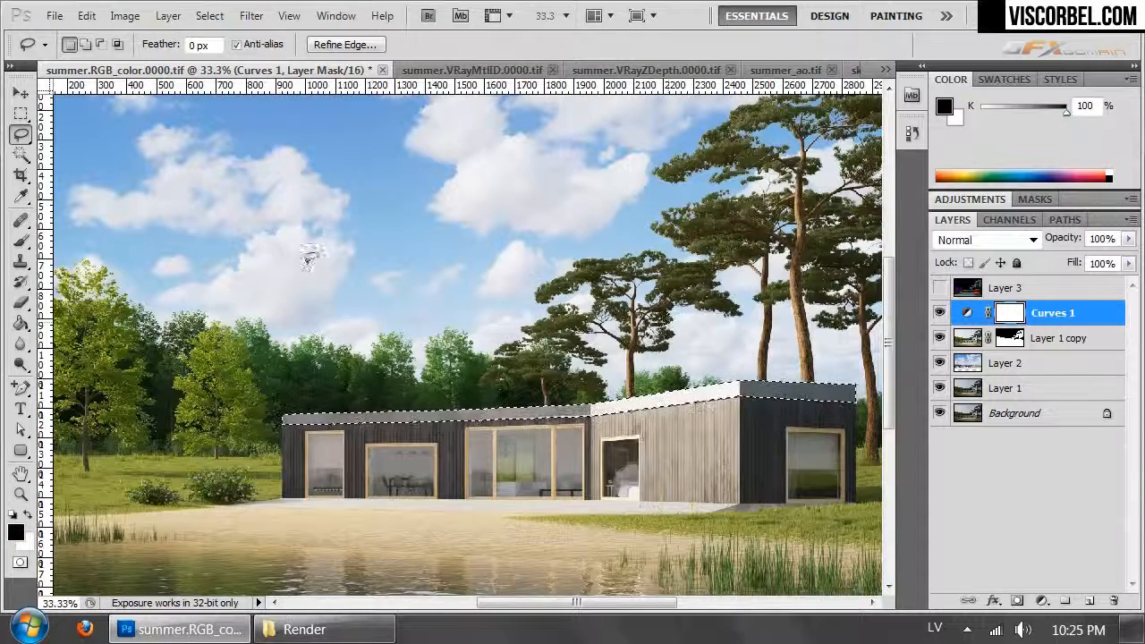
{"action": "key", "text": "b"}
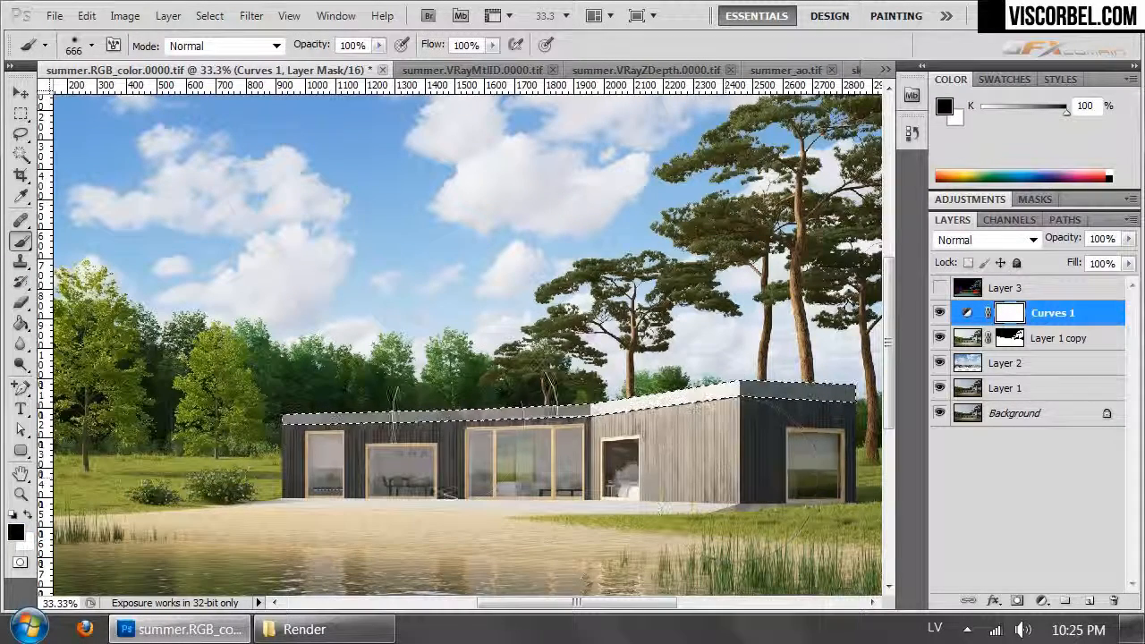
{"action": "left_click_drag", "start_coordinate": [859, 380], "coordinate": [837, 392]}
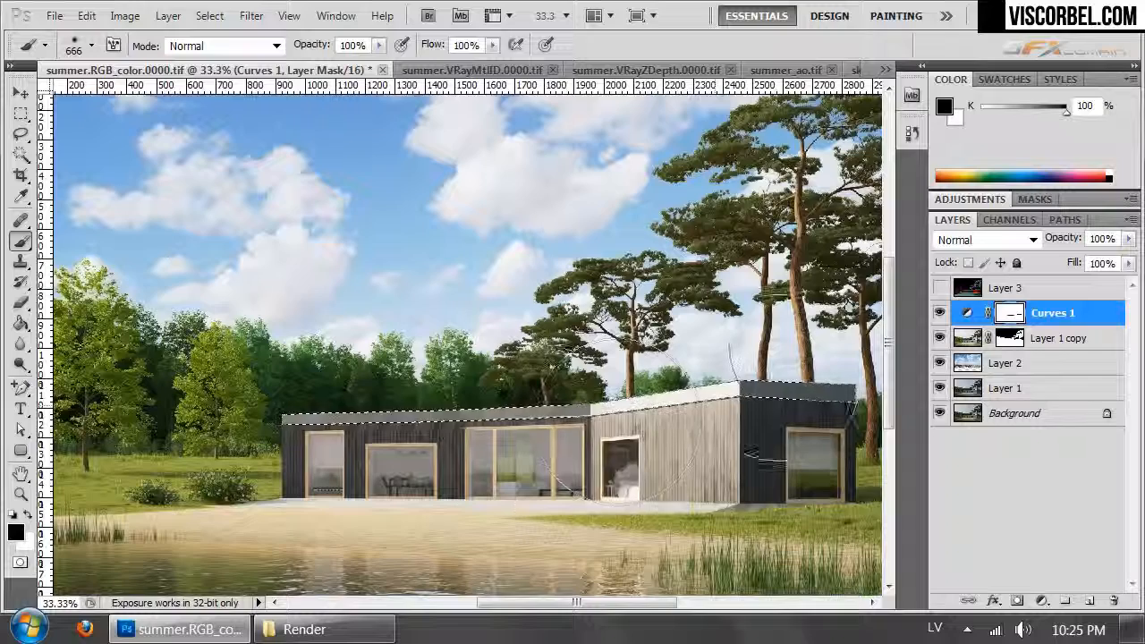
{"action": "key", "text": "ctrl+d"}
- Compare the whole image with the Curves 1 adjustment on and off several times
{"action": "key", "text": "ctrl+minus"}
{"action": "key", "text": "ctrl+minus"}
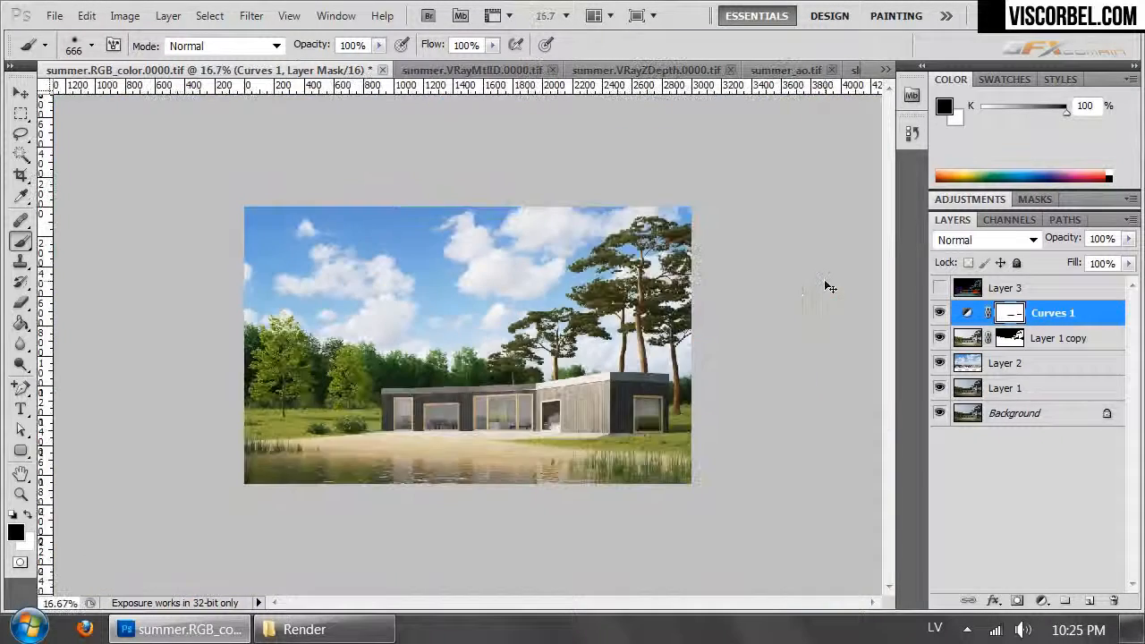
{"action": "key", "text": "ctrl+plus"}
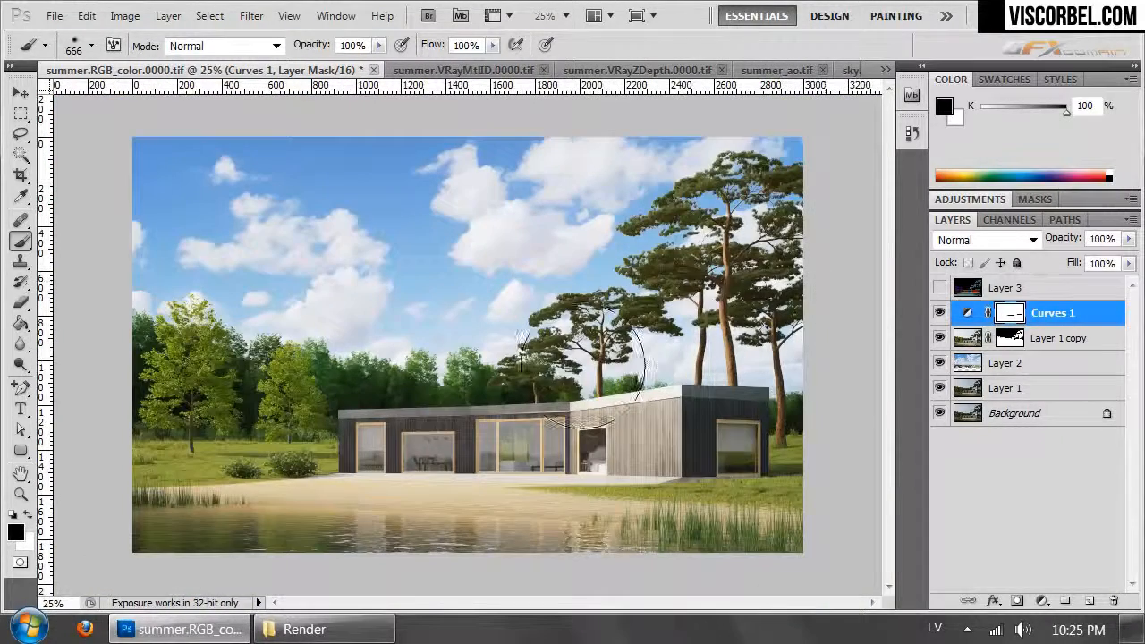
{"action": "left_click", "coordinate": [938, 312]}
{"action": "left_click", "coordinate": [937, 312]}
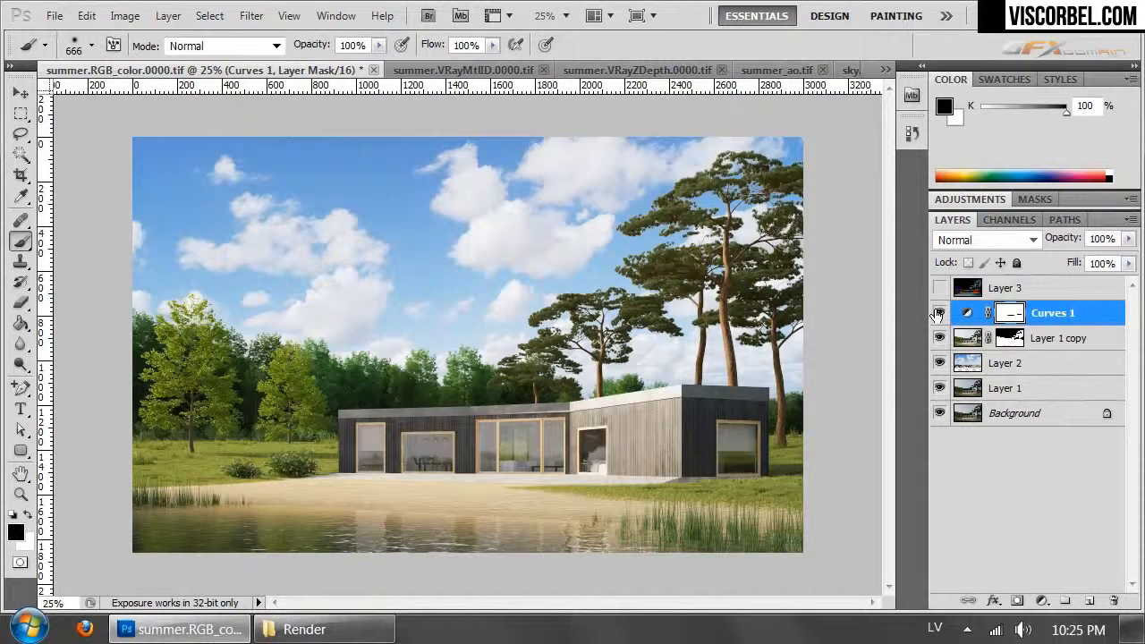
{"action": "left_click", "coordinate": [938, 312]}
{"action": "left_click", "coordinate": [938, 312]}
{"action": "left_click", "coordinate": [937, 312]}
{"action": "left_click", "coordinate": [937, 312]}
{"action": "left_click", "coordinate": [937, 313]}
{"action": "left_click", "coordinate": [937, 312]}
{"action": "left_click", "coordinate": [938, 312]}
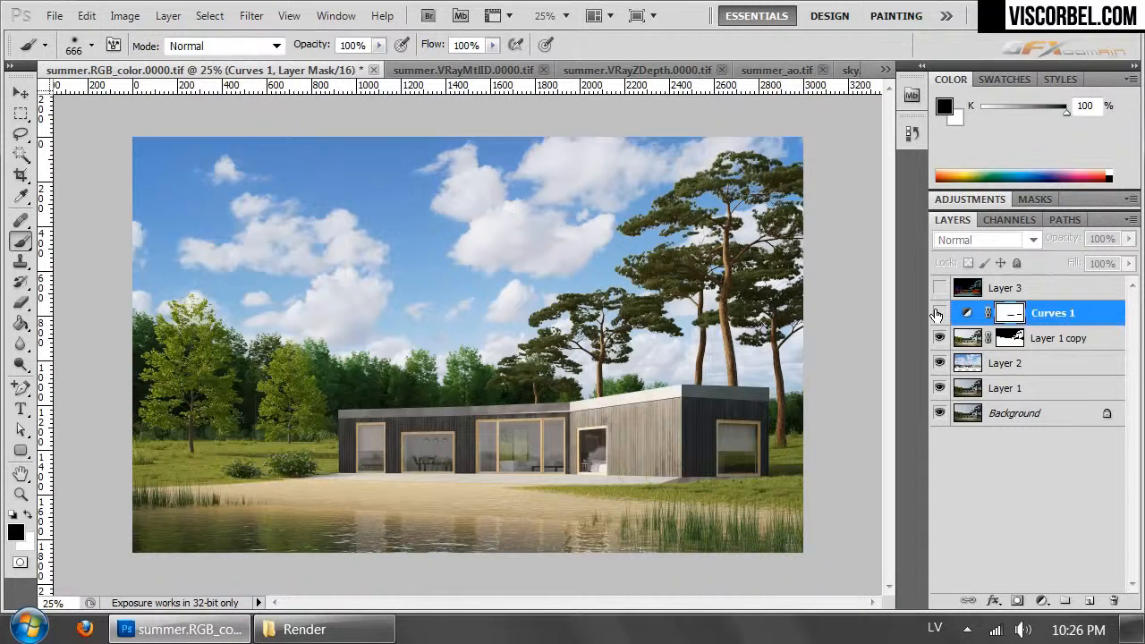
{"action": "left_click", "coordinate": [938, 312]}
{"action": "left_click", "coordinate": [938, 312]}
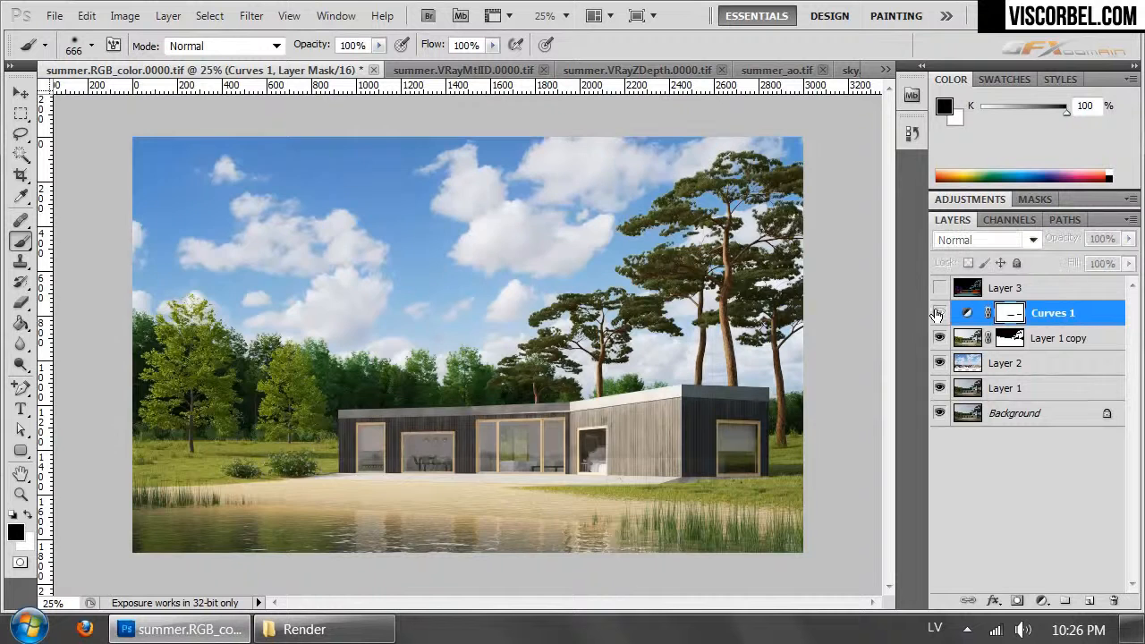
- Delete the Curves 1 layer mask and the Curves 1 adjustment layer
{"action": "left_click", "coordinate": [1114, 601]}
{"action": "left_click", "coordinate": [501, 254]}
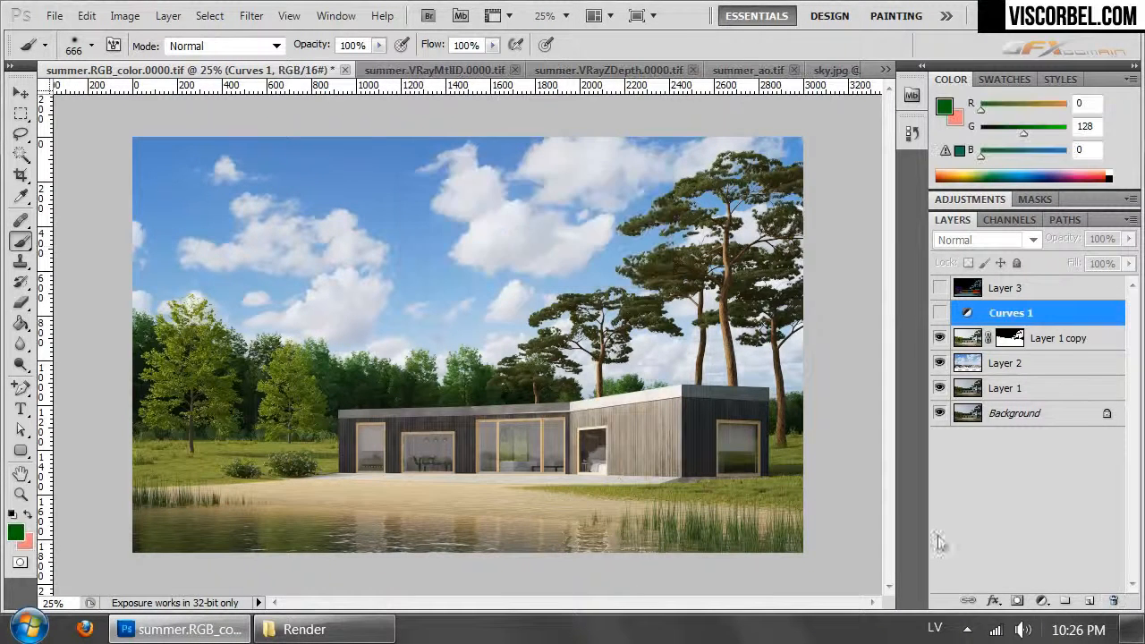
{"action": "left_click", "coordinate": [1113, 602]}
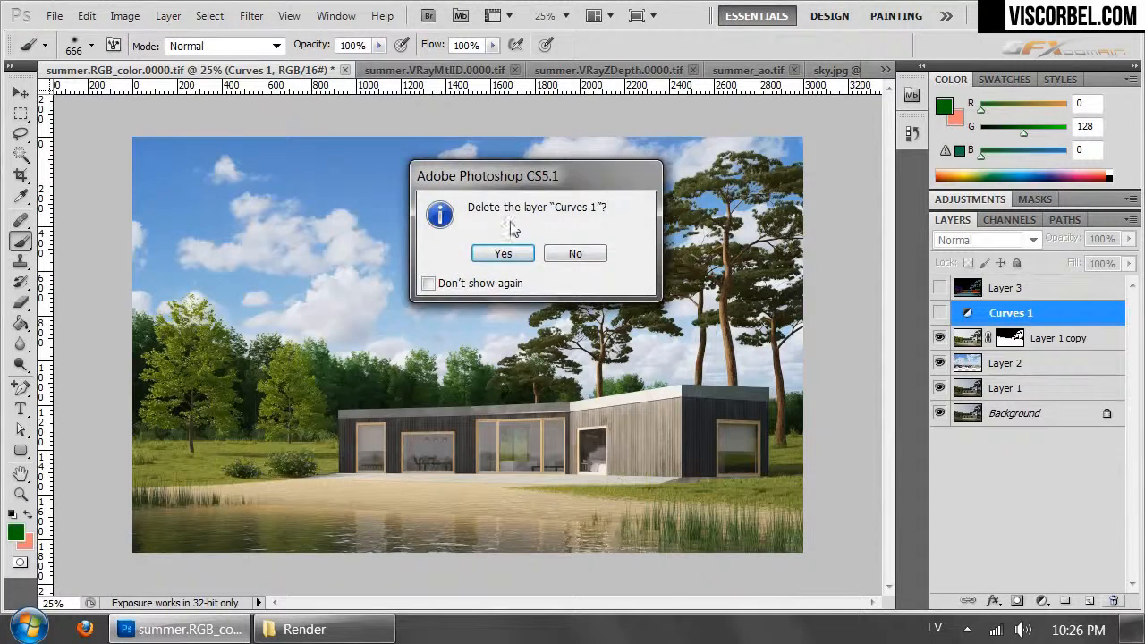
{"action": "left_click", "coordinate": [503, 254]}
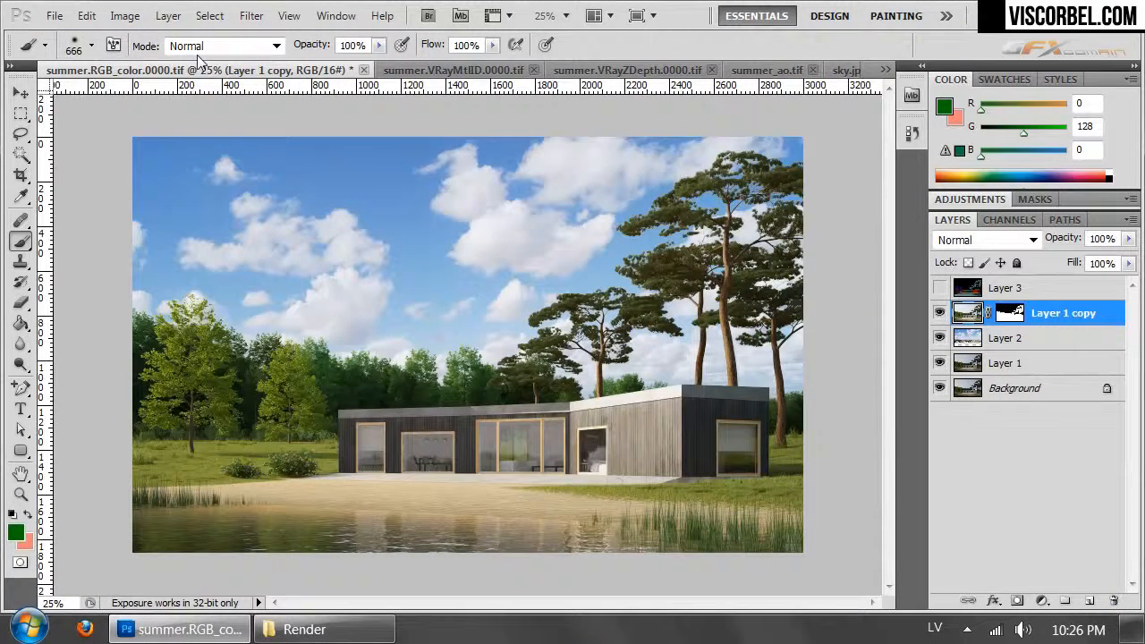
- Add a Black & White adjustment layer above Layer 1 copy, keeping the default layer options
{"action": "left_click", "coordinate": [169, 15]}
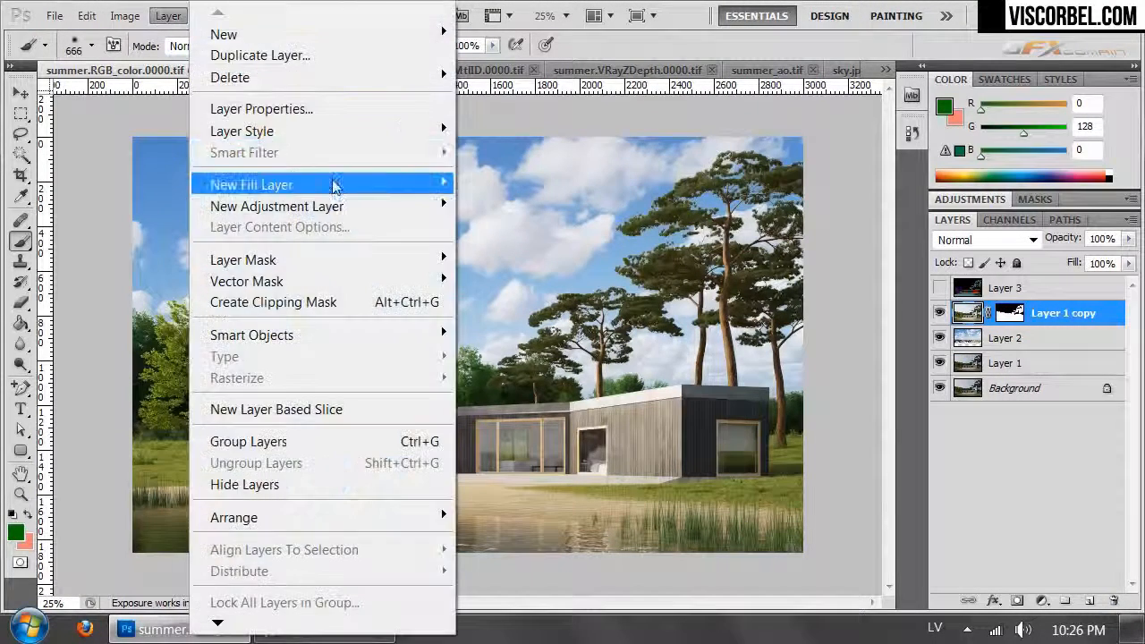
{"action": "mouse_move", "coordinate": [352, 202]}
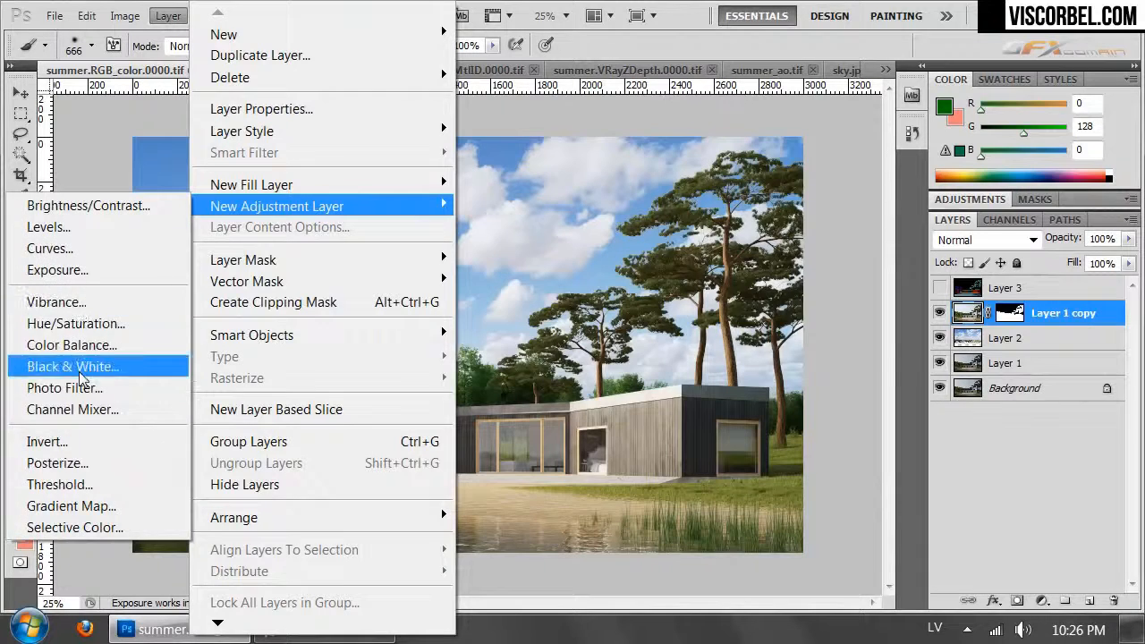
{"action": "left_click", "coordinate": [81, 367]}
{"action": "left_click", "coordinate": [1016, 262]}
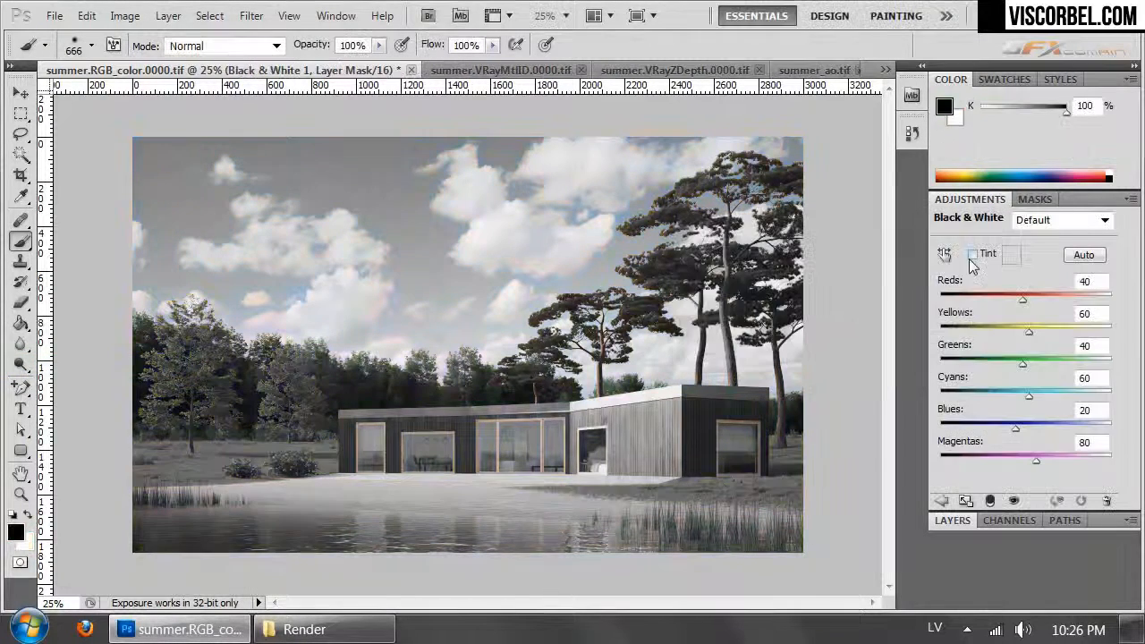
- Try out the Black & White presets, from Darker through Yellow Filter, and settle on Darker
{"action": "left_click", "coordinate": [1042, 221]}
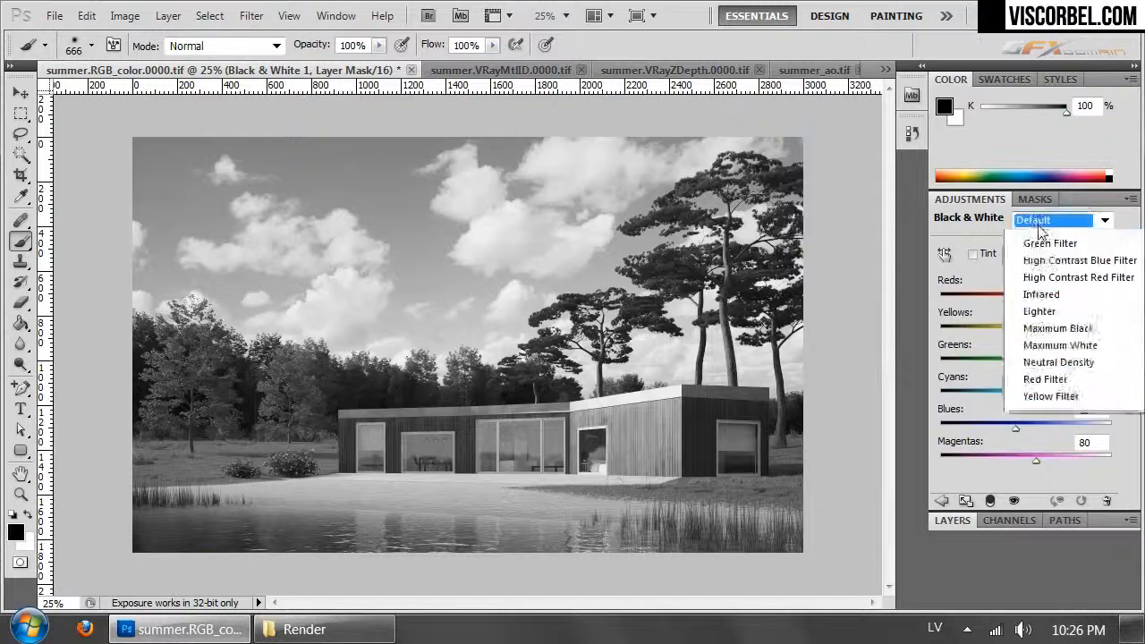
{"action": "left_click", "coordinate": [1045, 267]}
{"action": "key", "text": "Down"}
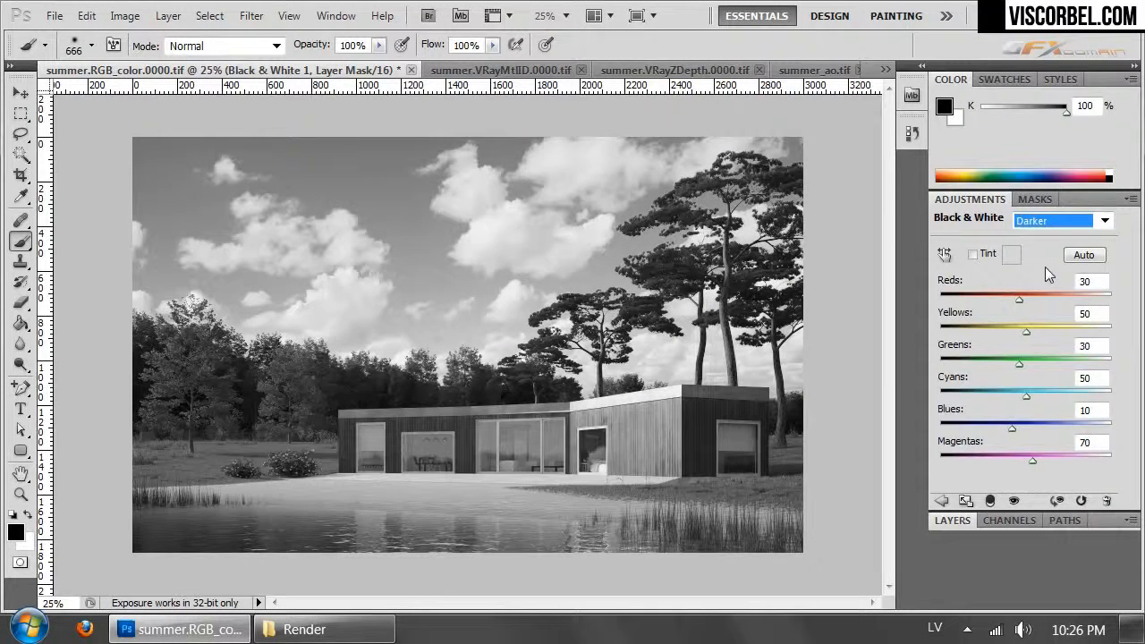
{"action": "key", "text": "Down"}
{"action": "key", "text": "Down"}
{"action": "key", "text": "Down"}
{"action": "key", "text": "Down"}
{"action": "key", "text": "Down"}
{"action": "key", "text": "Down"}
{"action": "key", "text": "Down"}
{"action": "key", "text": "Down"}
{"action": "key", "text": "Down"}
{"action": "key", "text": "Down"}
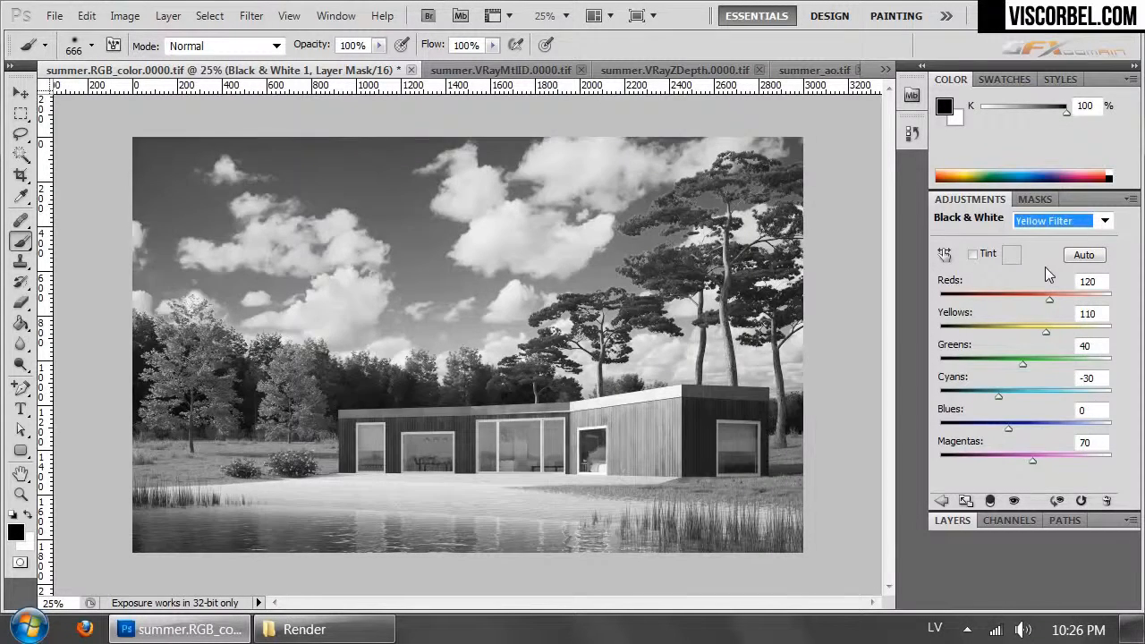
{"action": "key", "text": "Up"}
{"action": "key", "text": "Up"}
{"action": "key", "text": "Down"}
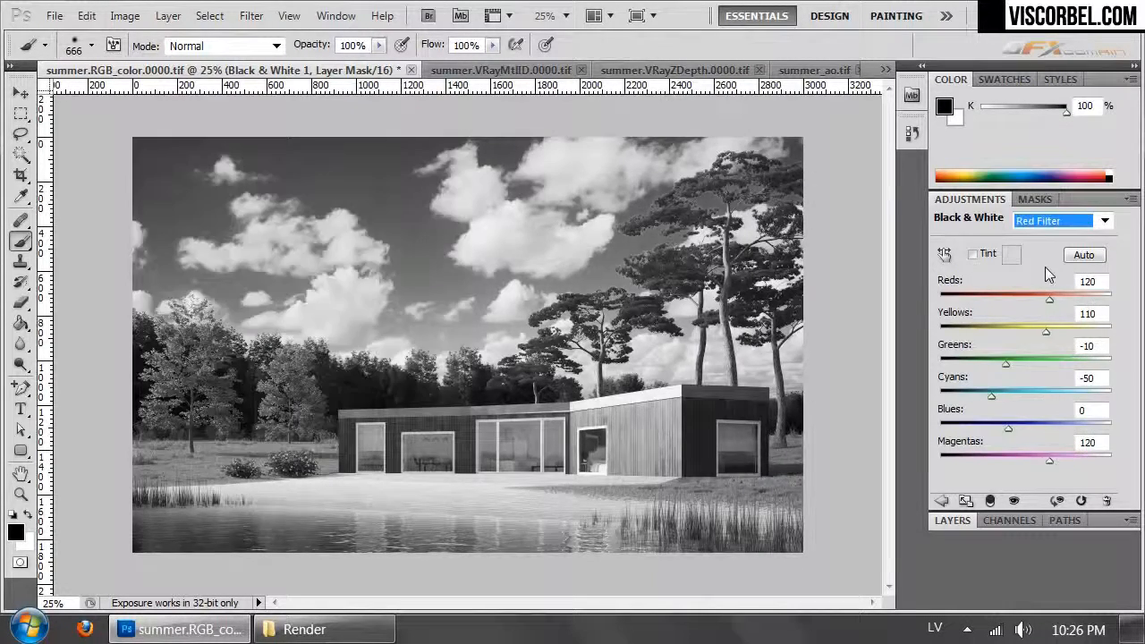
{"action": "key", "text": "Up"}
{"action": "key", "text": "Up"}
{"action": "key", "text": "Up"}
{"action": "key", "text": "Up"}
{"action": "key", "text": "Up"}
{"action": "key", "text": "Up"}
{"action": "key", "text": "Up"}
{"action": "key", "text": "Up"}
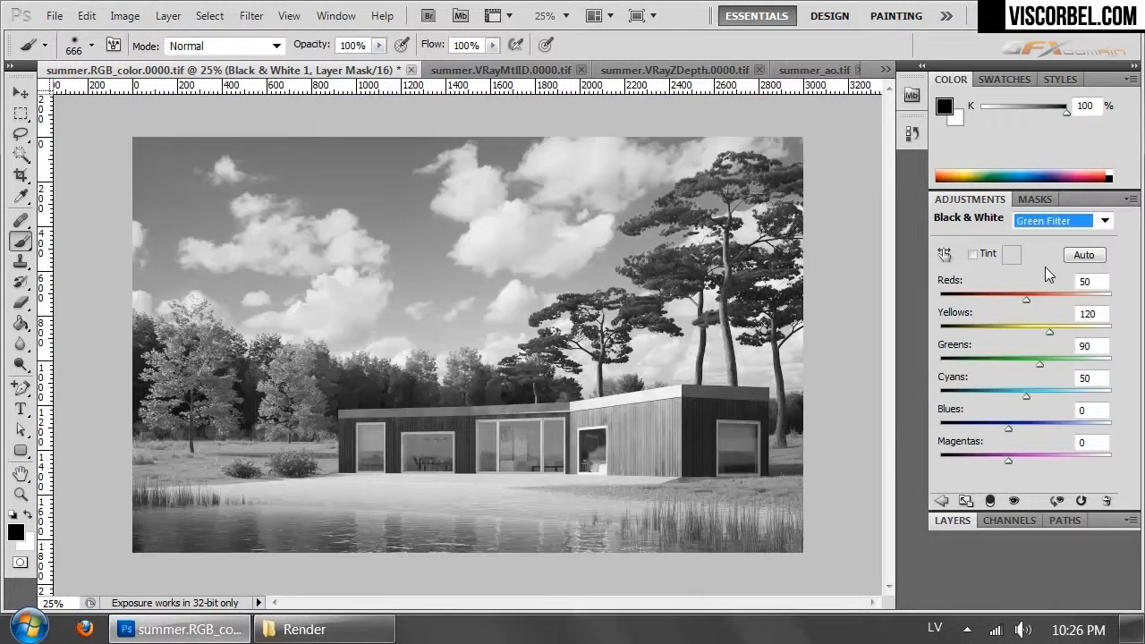
{"action": "key", "text": "Up"}
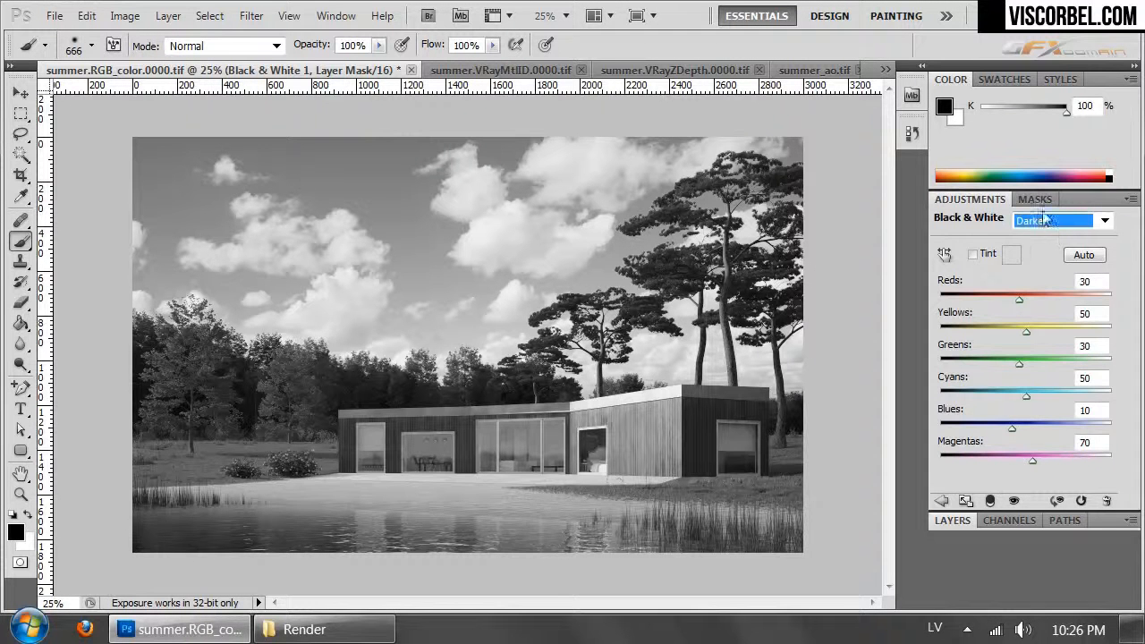
- Set the Black & White 1 layer's blend mode to Overlay and reduce its opacity to 26%
{"action": "left_click", "coordinate": [950, 521]}
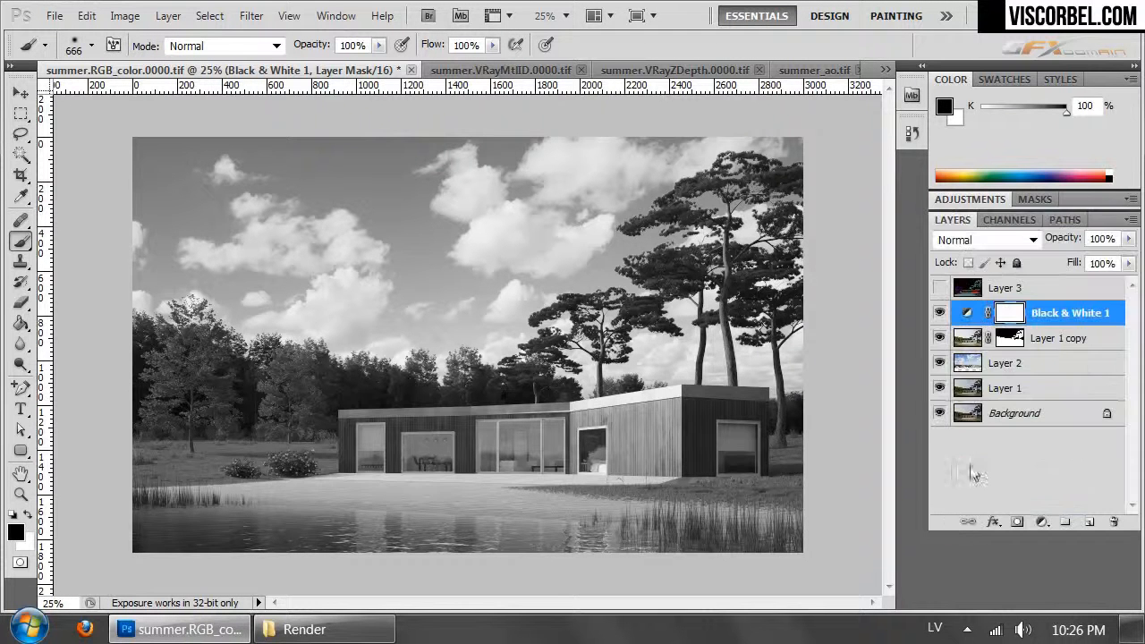
{"action": "left_click", "coordinate": [984, 240]}
{"action": "left_click", "coordinate": [968, 314]}
{"action": "key", "text": "Up"}
{"action": "key", "text": "Up"}
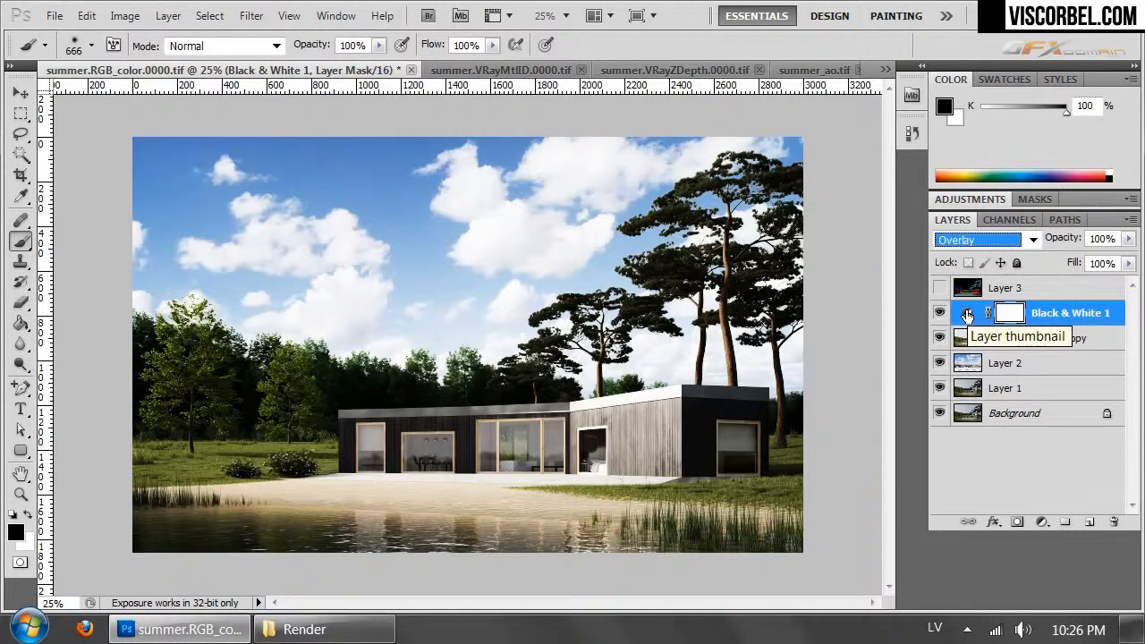
{"action": "left_click", "coordinate": [1127, 240]}
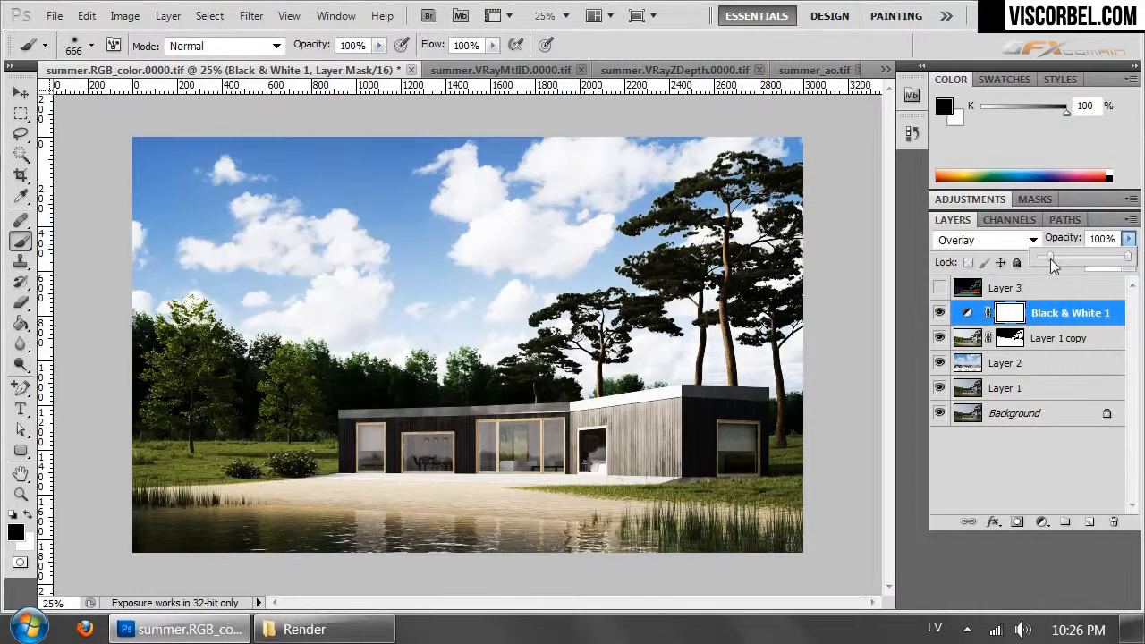
{"action": "left_click_drag", "start_coordinate": [1051, 258], "coordinate": [1053, 259]}
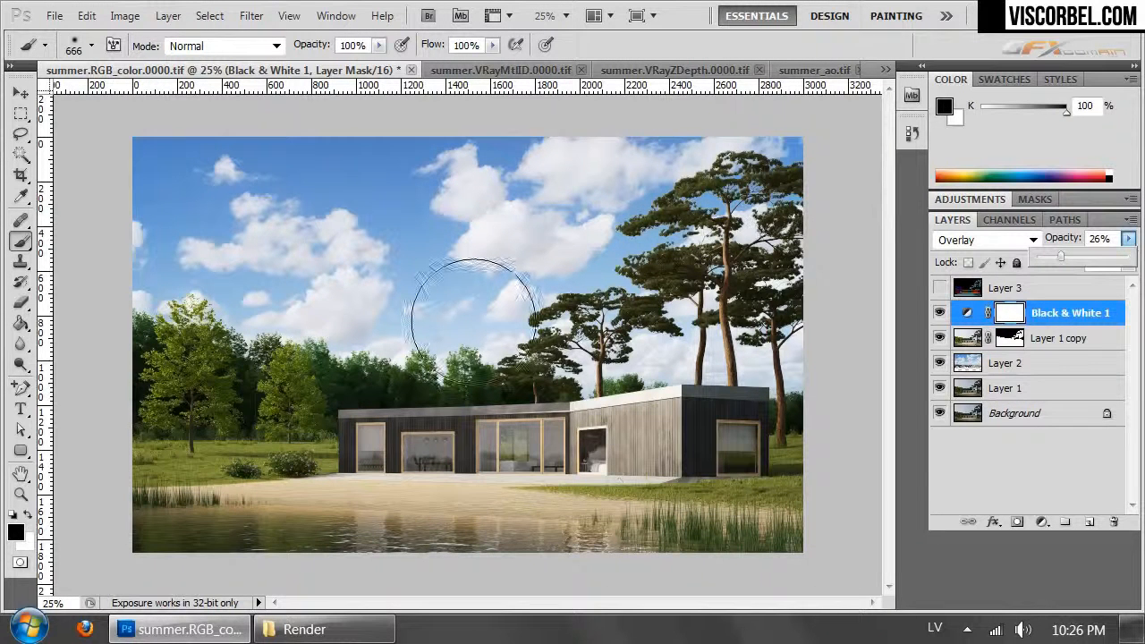
- Add a Color Balance adjustment layer above Black & White 1 and set the Highlights Yellow–Blue value to -3
{"action": "left_click", "coordinate": [169, 17]}
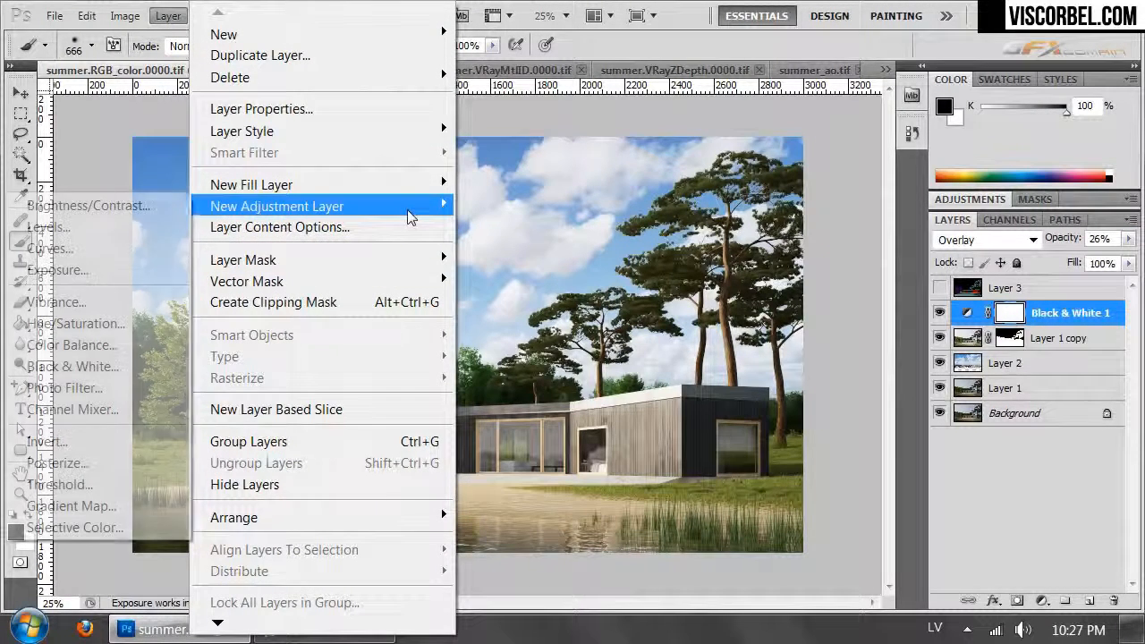
{"action": "mouse_move", "coordinate": [402, 208]}
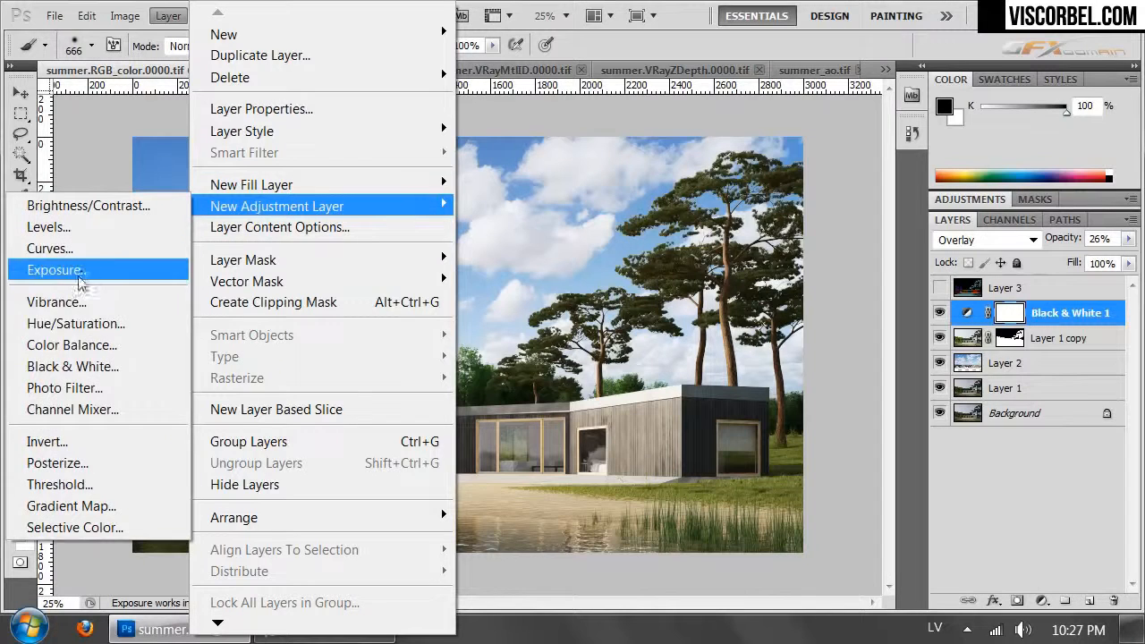
{"action": "left_click", "coordinate": [77, 349]}
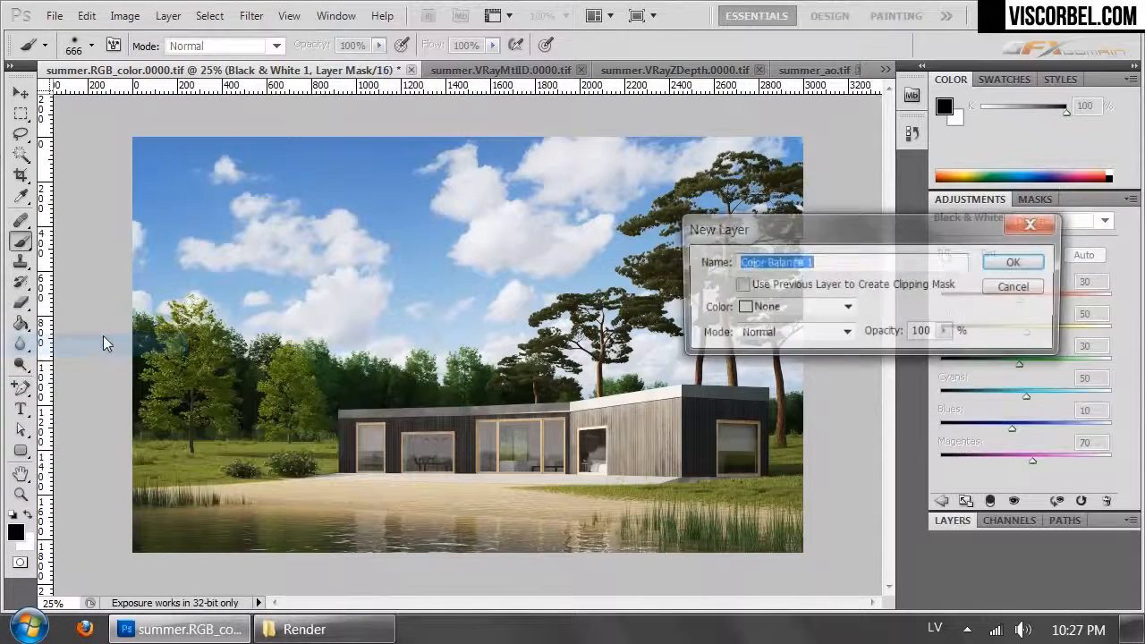
{"action": "left_click", "coordinate": [1018, 261]}
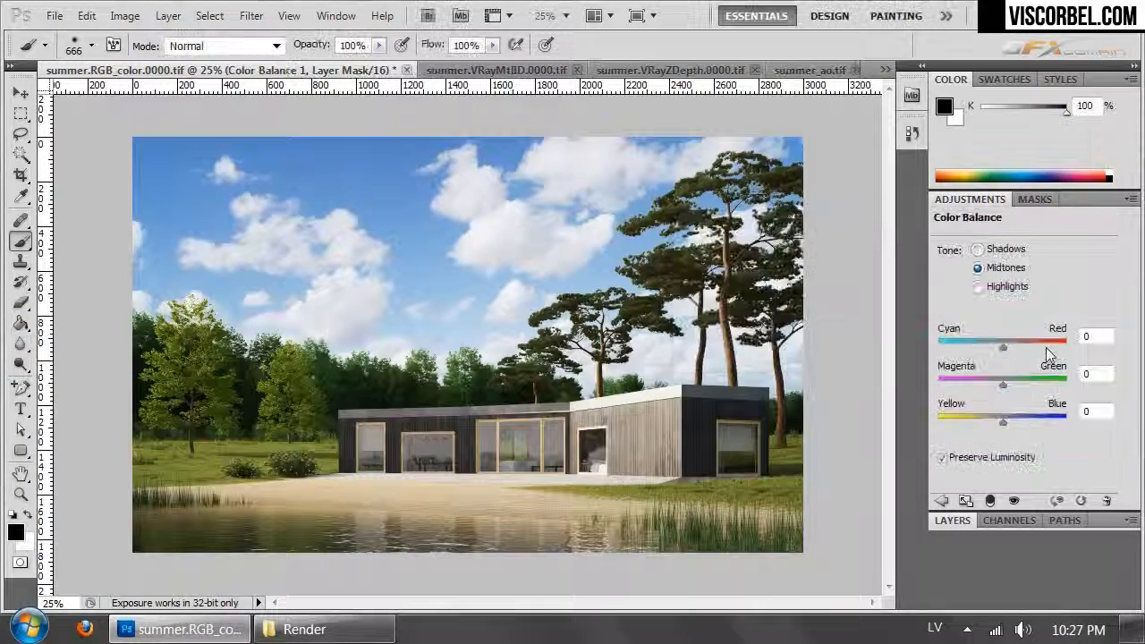
{"action": "left_click_drag", "start_coordinate": [1004, 423], "coordinate": [998, 421]}
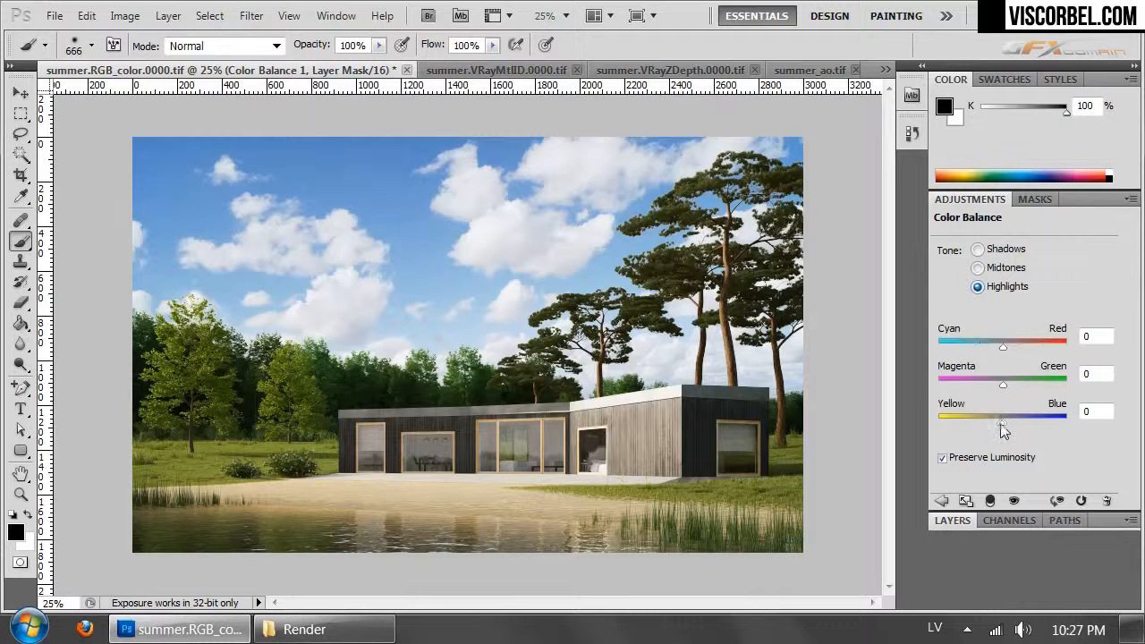
{"action": "left_click", "coordinate": [1008, 345]}
{"action": "left_click", "coordinate": [953, 521]}
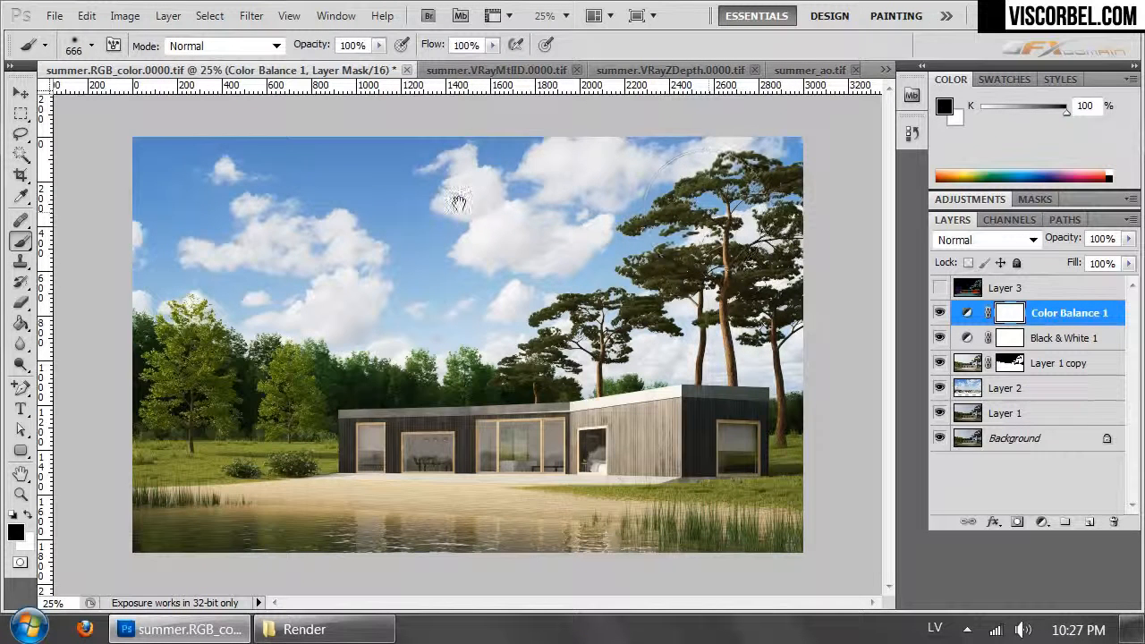
- Inspect the image at different zoom levels and compare it with the Color Balance 1 adjustment on and off
{"action": "key", "text": "ctrl+minus"}
{"action": "key", "text": "ctrl+minus"}
{"action": "key", "text": "ctrl+plus"}
{"action": "key", "text": "ctrl+plus"}
{"action": "key", "text": "ctrl+plus"}
{"action": "key", "text": "ctrl+minus"}
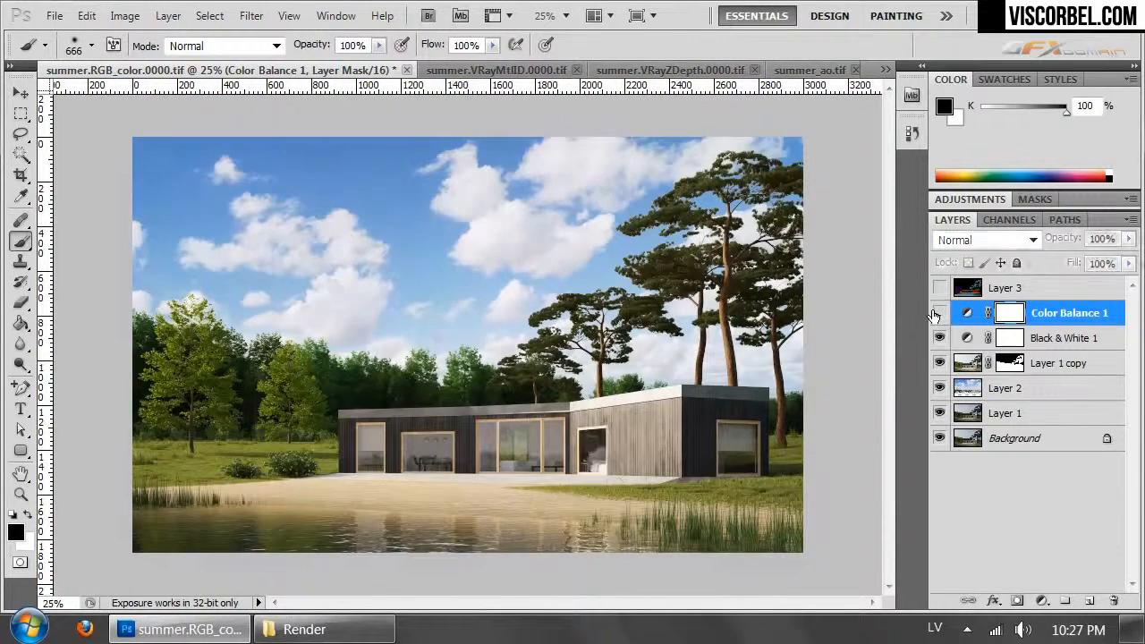
- Copy the merged content of the whole canvas and paste it as a new layer above Color Balance 1
{"action": "key", "text": "ctrl+a"}
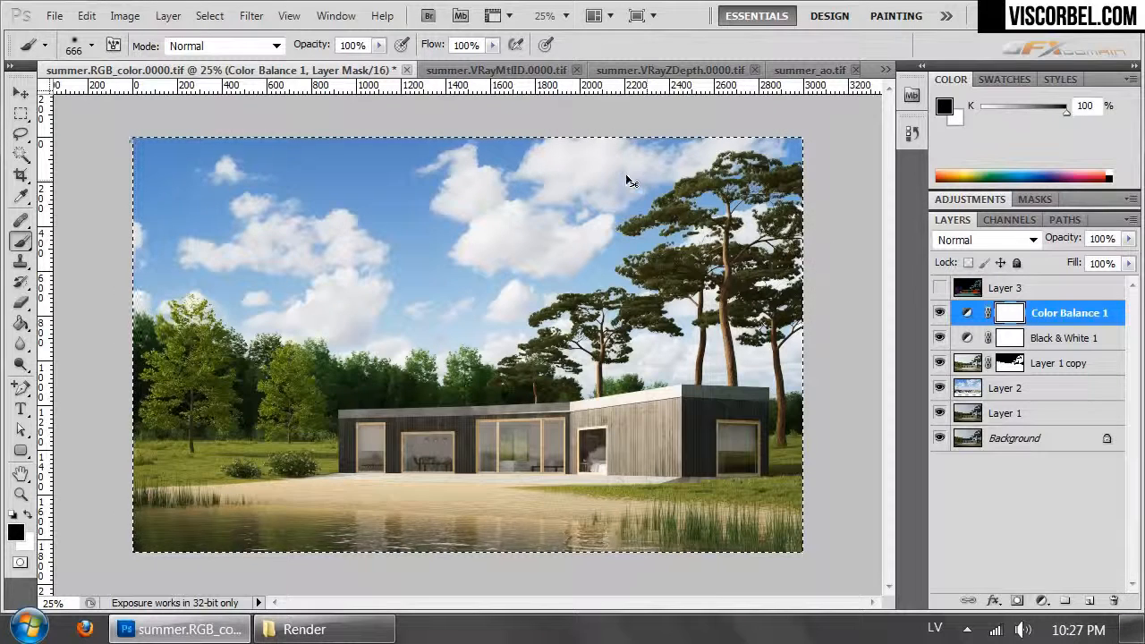
{"action": "left_click", "coordinate": [95, 17]}
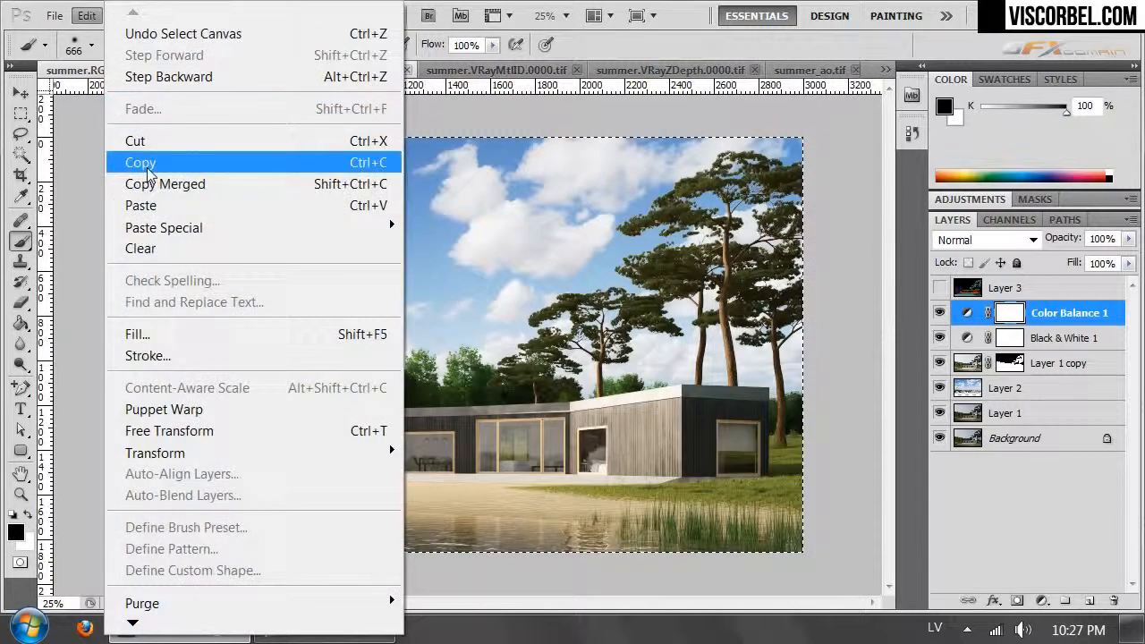
{"action": "left_click", "coordinate": [157, 182]}
{"action": "key", "text": "ctrl+v"}
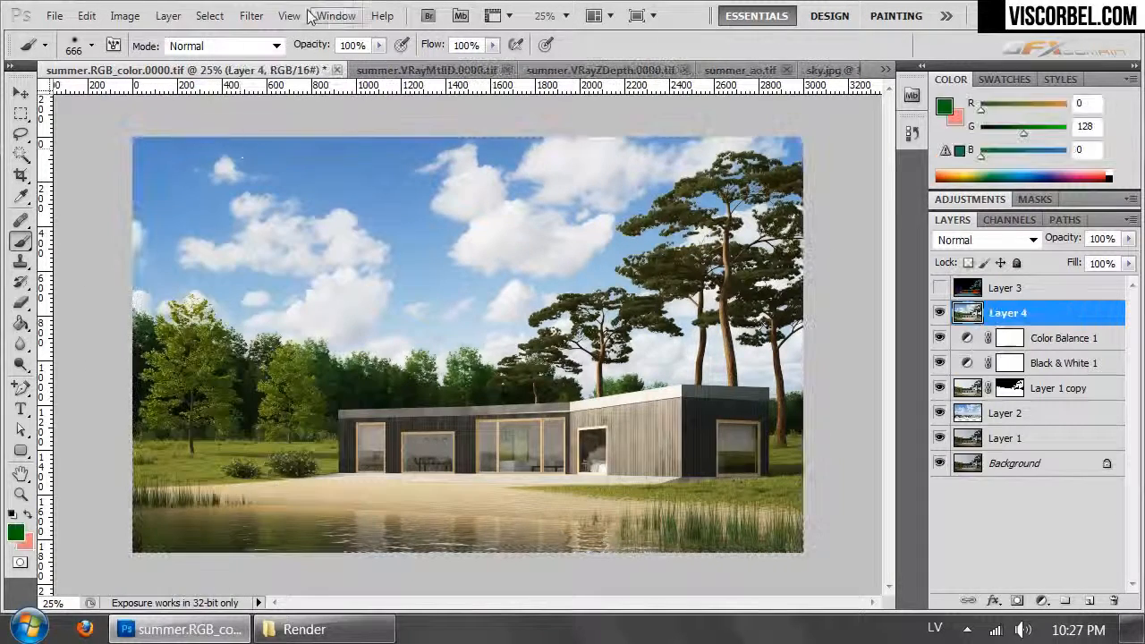
- Apply the High Pass filter with its last settings to Layer 4 and set the layer's blend mode to Hard Light
{"action": "left_click", "coordinate": [251, 16]}
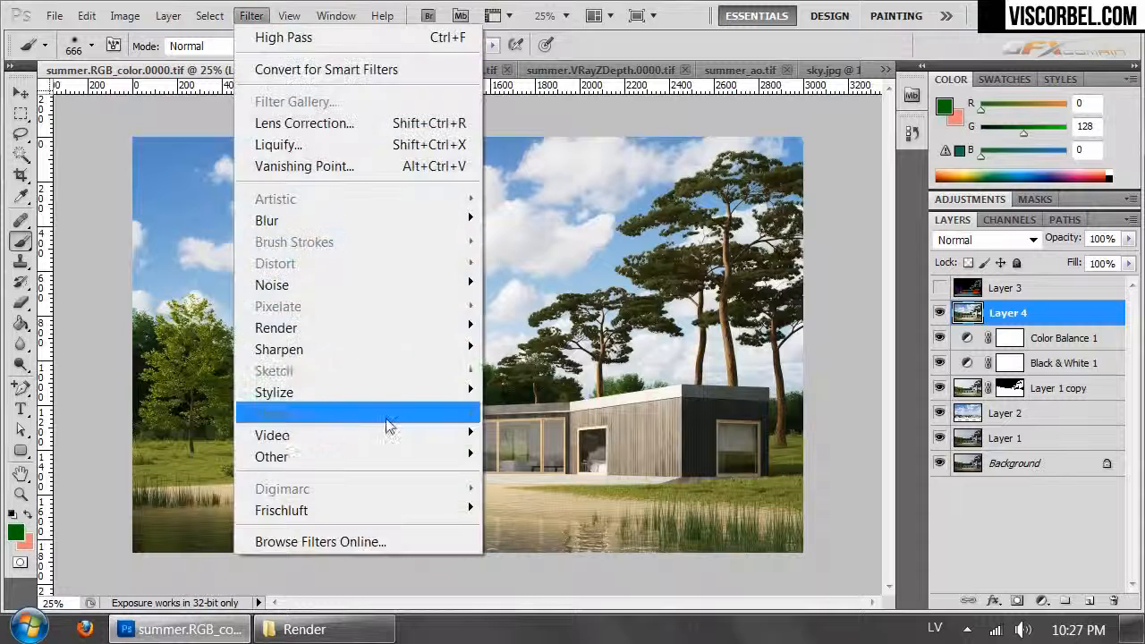
{"action": "left_click", "coordinate": [304, 38]}
{"action": "left_click", "coordinate": [985, 240]}
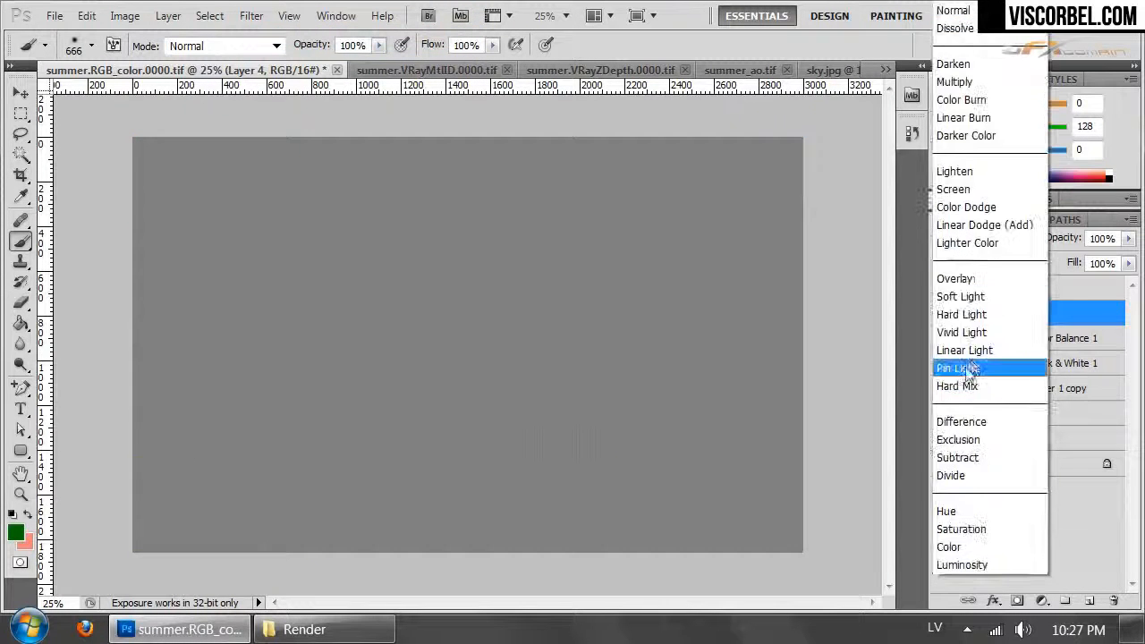
{"action": "left_click", "coordinate": [962, 317]}
{"action": "left_click", "coordinate": [1038, 340]}
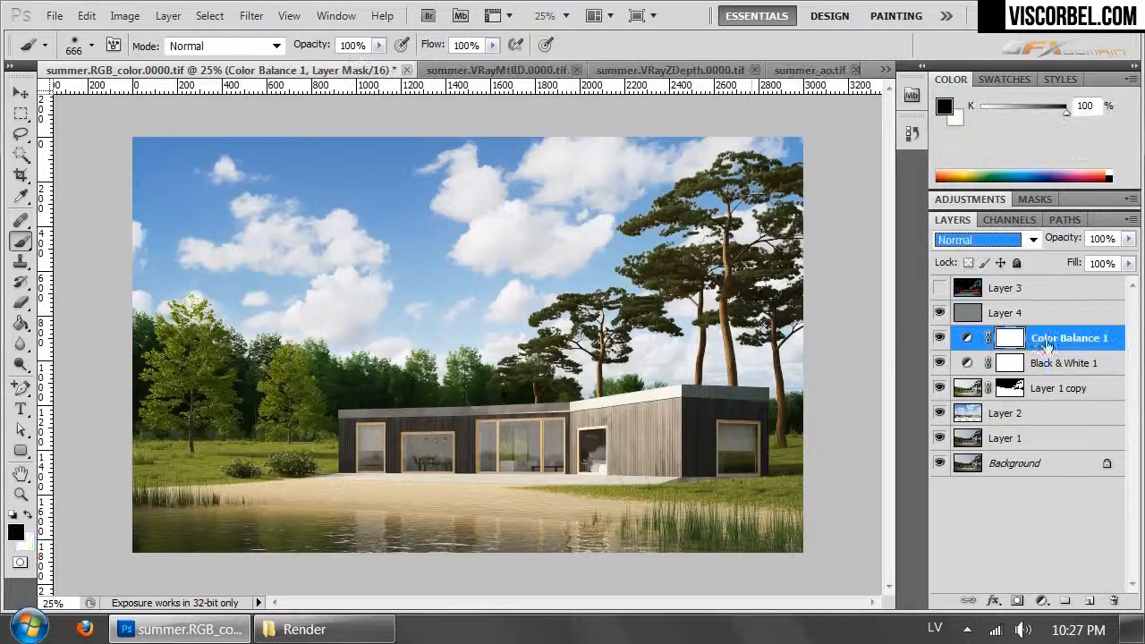
{"action": "left_click", "coordinate": [1074, 315]}
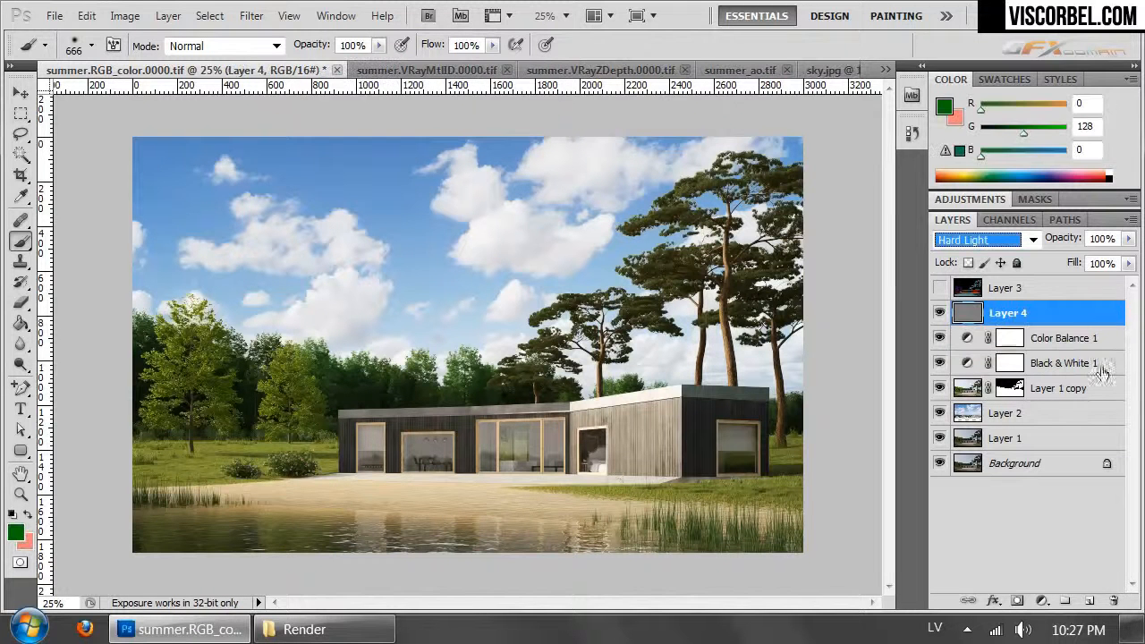
- Create a new layer above Layer 4 and paint the four corners of the image black with the large soft brush
{"action": "left_click", "coordinate": [1089, 600]}
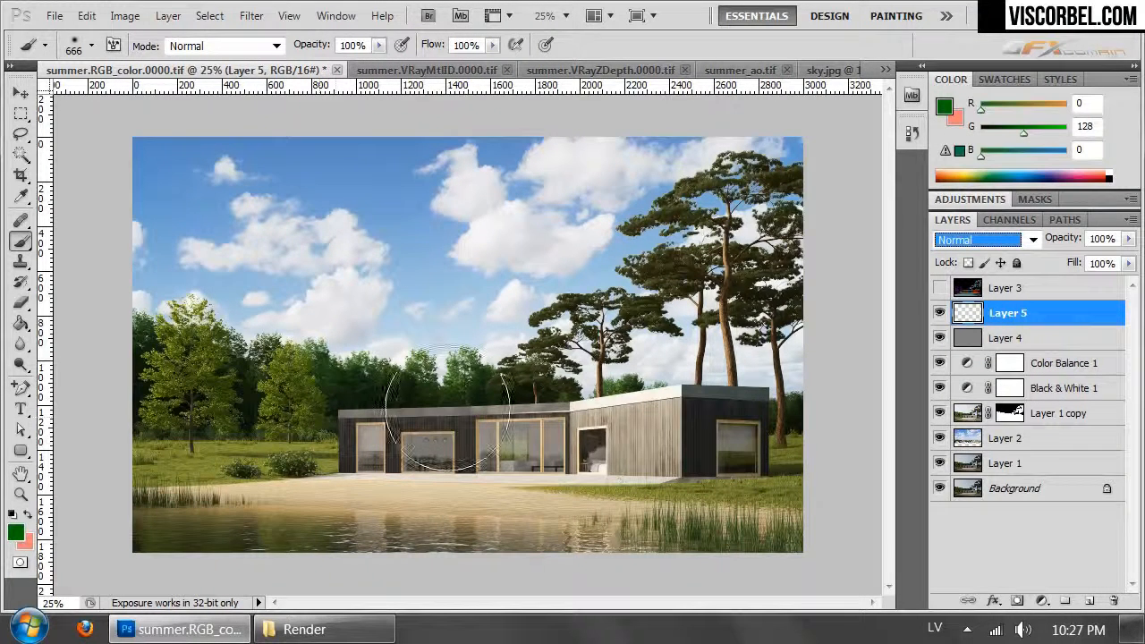
{"action": "left_click", "coordinate": [18, 530]}
{"action": "left_click", "coordinate": [351, 508]}
{"action": "left_click", "coordinate": [756, 208]}
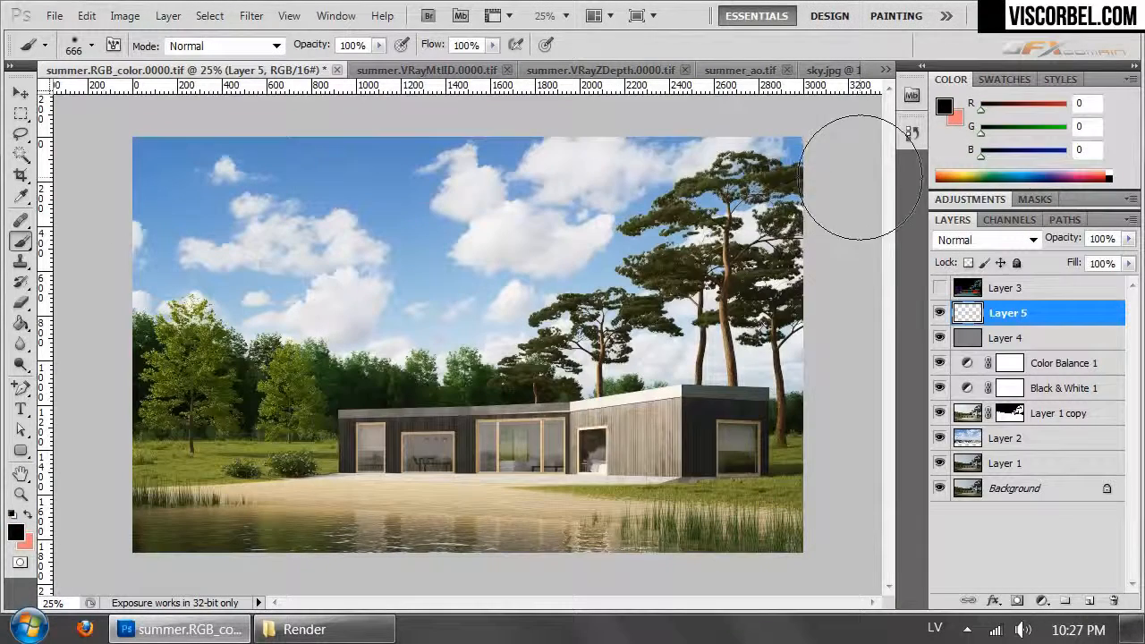
{"action": "left_click_drag", "start_coordinate": [868, 177], "coordinate": [616, 80]}
{"action": "mouse_move", "coordinate": [845, 572]}
{"action": "left_mouse_down"}
{"action": "mouse_move", "coordinate": [785, 545]}
{"action": "mouse_move", "coordinate": [581, 536]}
{"action": "left_mouse_up"}
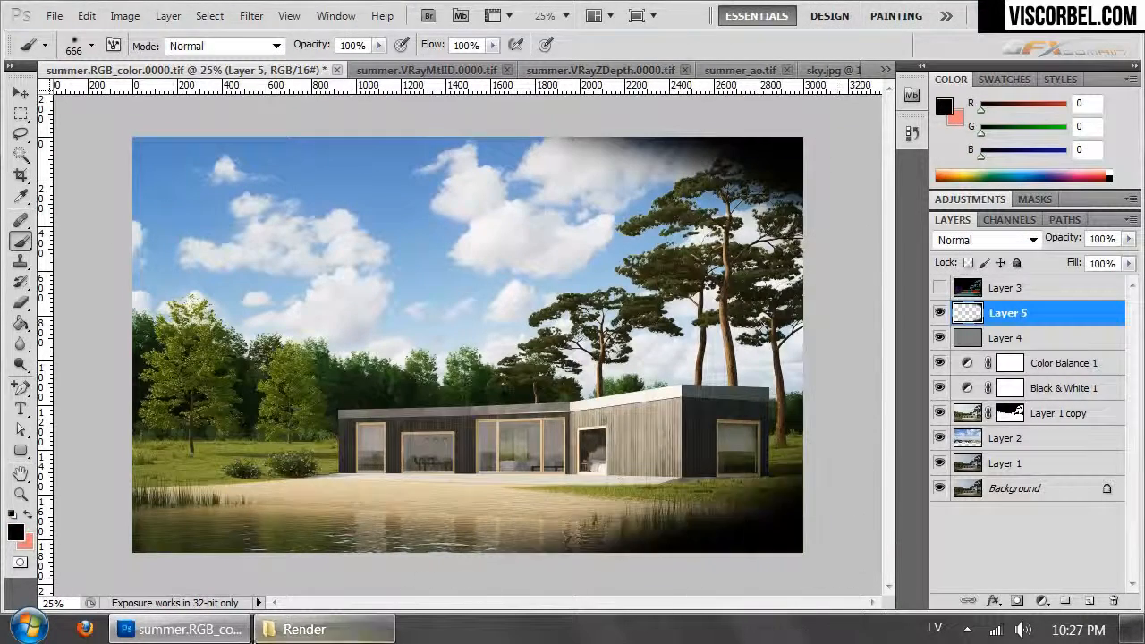
{"action": "mouse_move", "coordinate": [95, 223]}
{"action": "left_mouse_down"}
{"action": "mouse_move", "coordinate": [331, 121]}
{"action": "mouse_move", "coordinate": [235, 141]}
{"action": "left_mouse_up"}
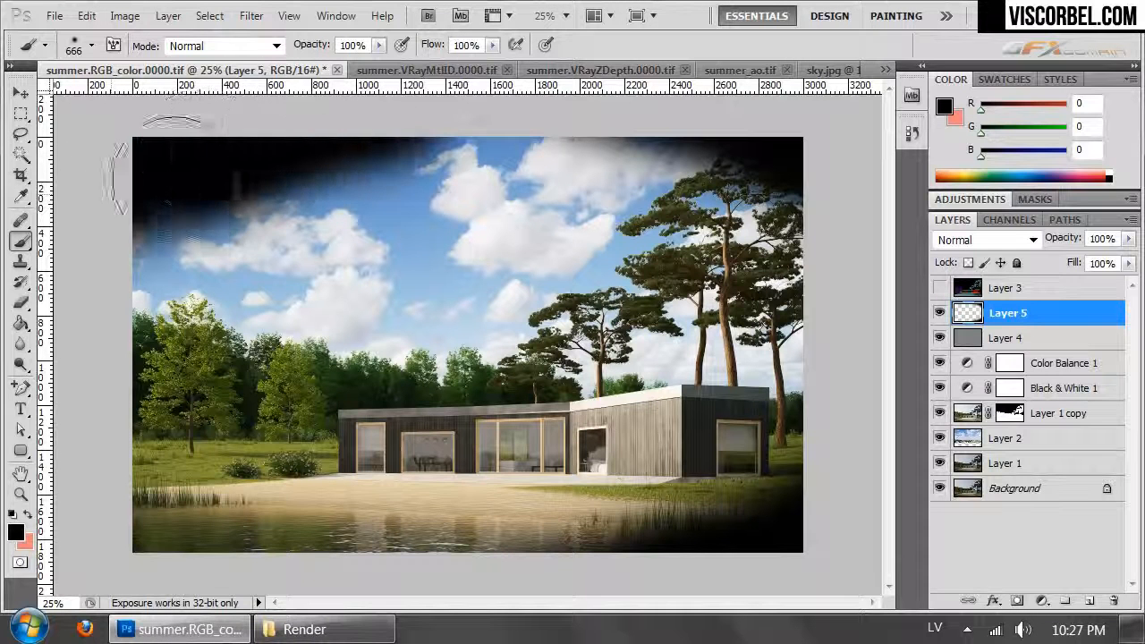
{"action": "mouse_move", "coordinate": [85, 537]}
{"action": "left_mouse_down"}
{"action": "mouse_move", "coordinate": [303, 616]}
{"action": "mouse_move", "coordinate": [510, 635]}
{"action": "mouse_move", "coordinate": [300, 622]}
{"action": "mouse_move", "coordinate": [106, 526]}
{"action": "mouse_move", "coordinate": [36, 474]}
{"action": "left_mouse_up"}
- Soften the black corners on Layer 5 by applying Gaussian Blur twice, with a radius of 189.4 pixels
{"action": "left_click", "coordinate": [251, 16]}
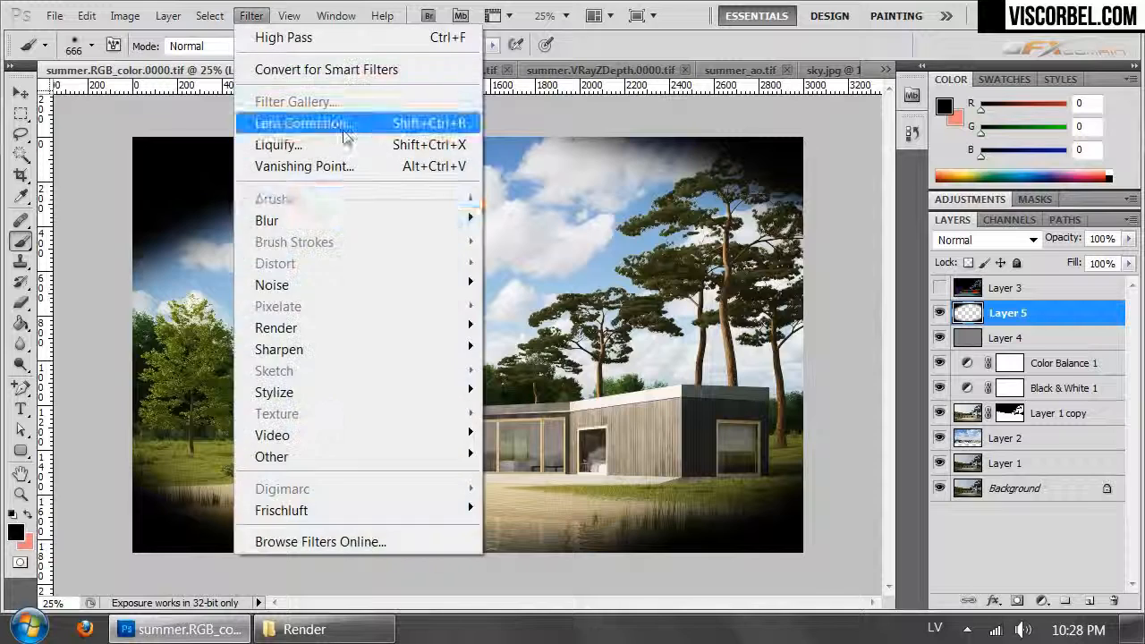
{"action": "mouse_move", "coordinate": [382, 219]}
{"action": "left_click", "coordinate": [147, 306]}
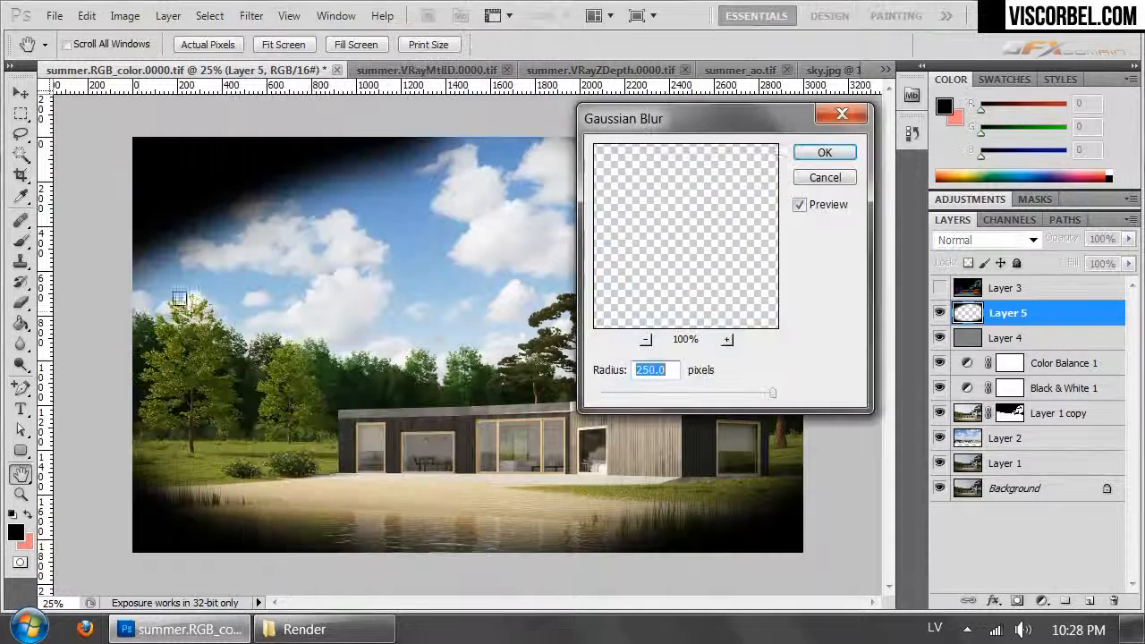
{"action": "left_click", "coordinate": [840, 153]}
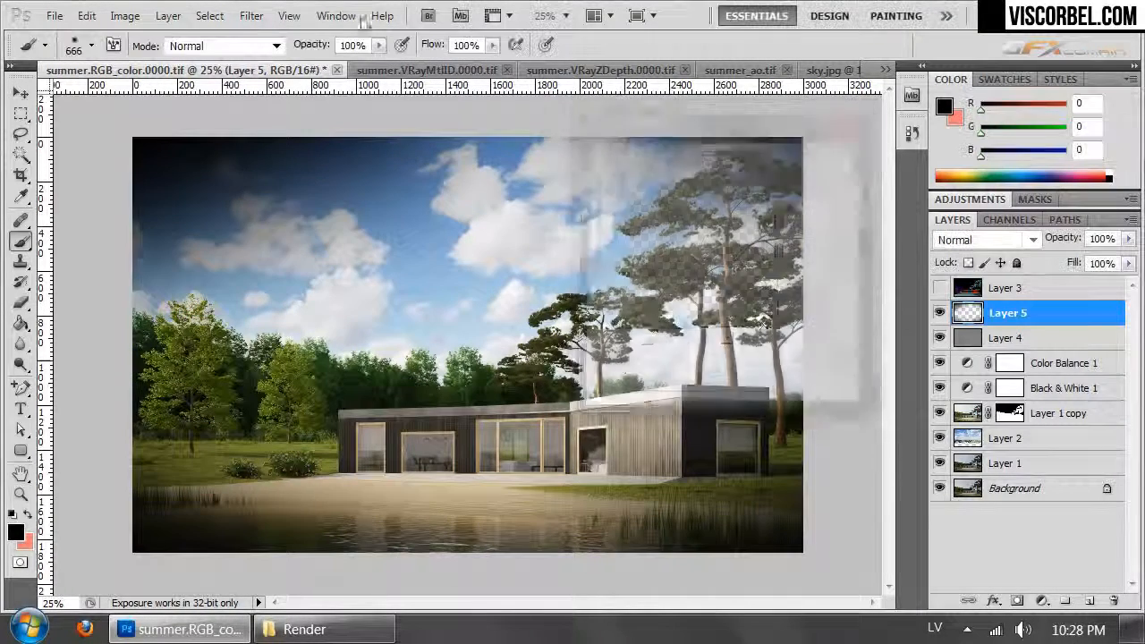
{"action": "left_click", "coordinate": [252, 15]}
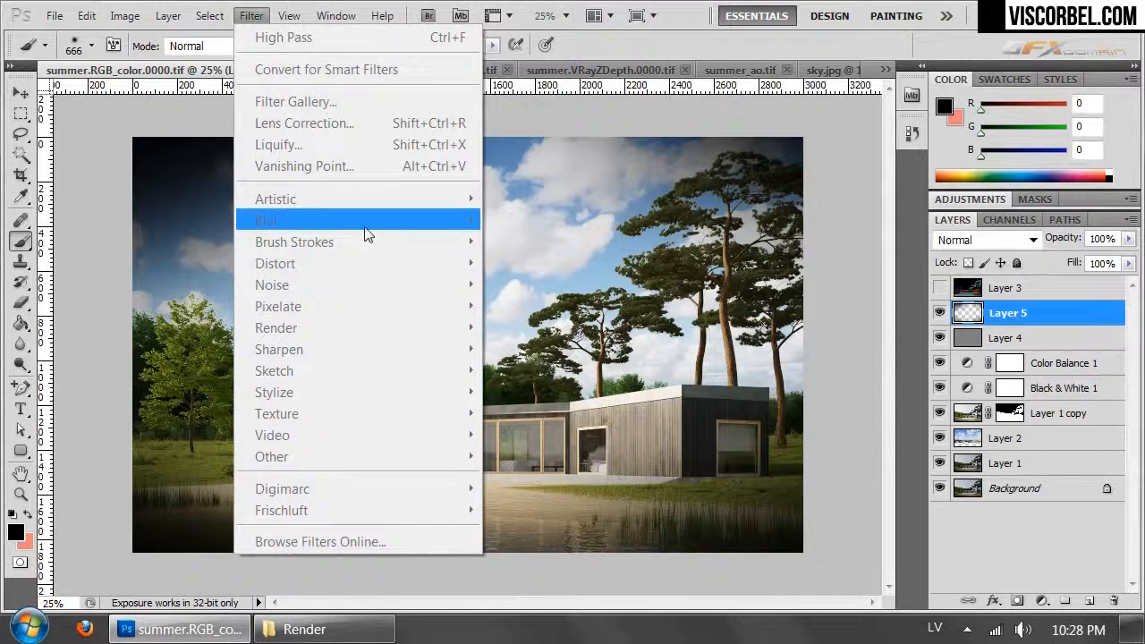
{"action": "left_click", "coordinate": [973, 332]}
{"action": "left_click", "coordinate": [969, 316]}
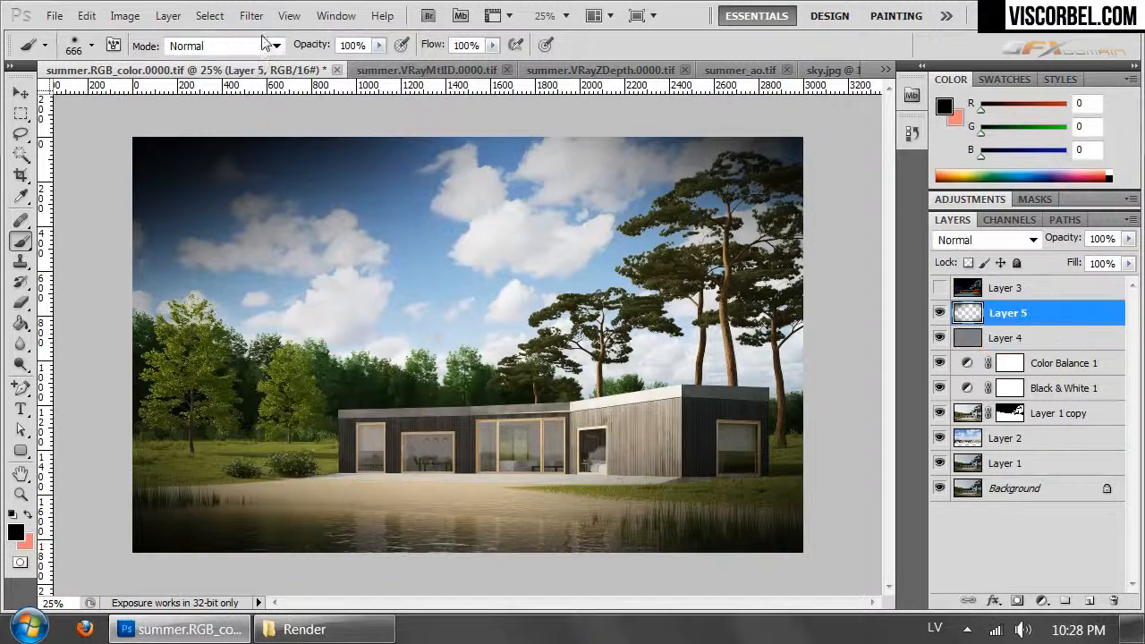
{"action": "left_click", "coordinate": [251, 16]}
{"action": "mouse_move", "coordinate": [350, 222]}
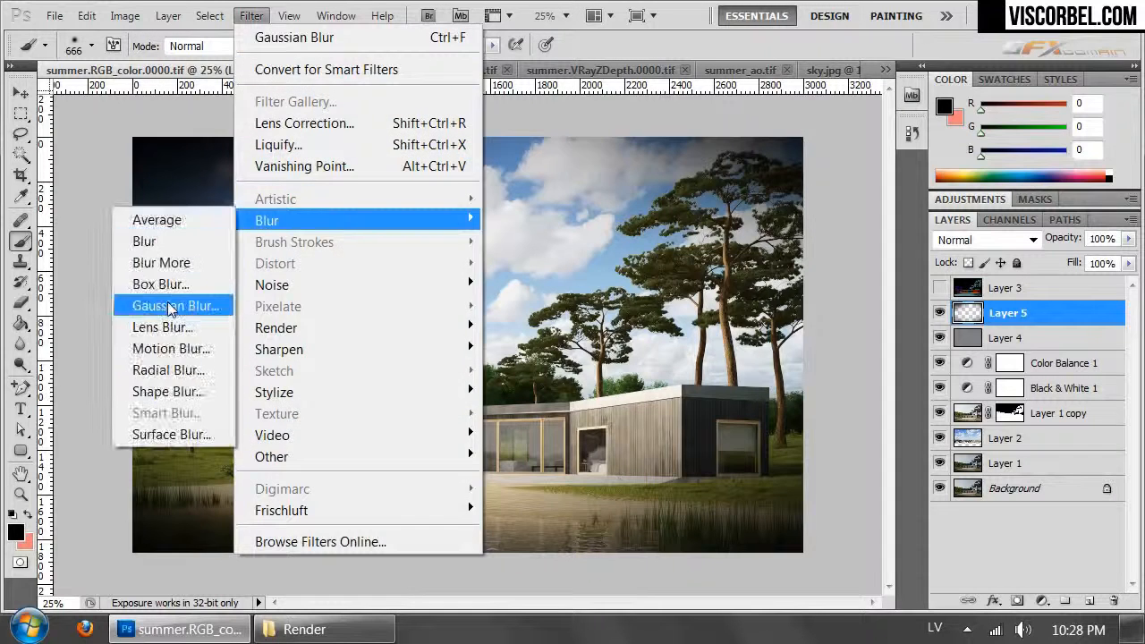
{"action": "left_click", "coordinate": [170, 304]}
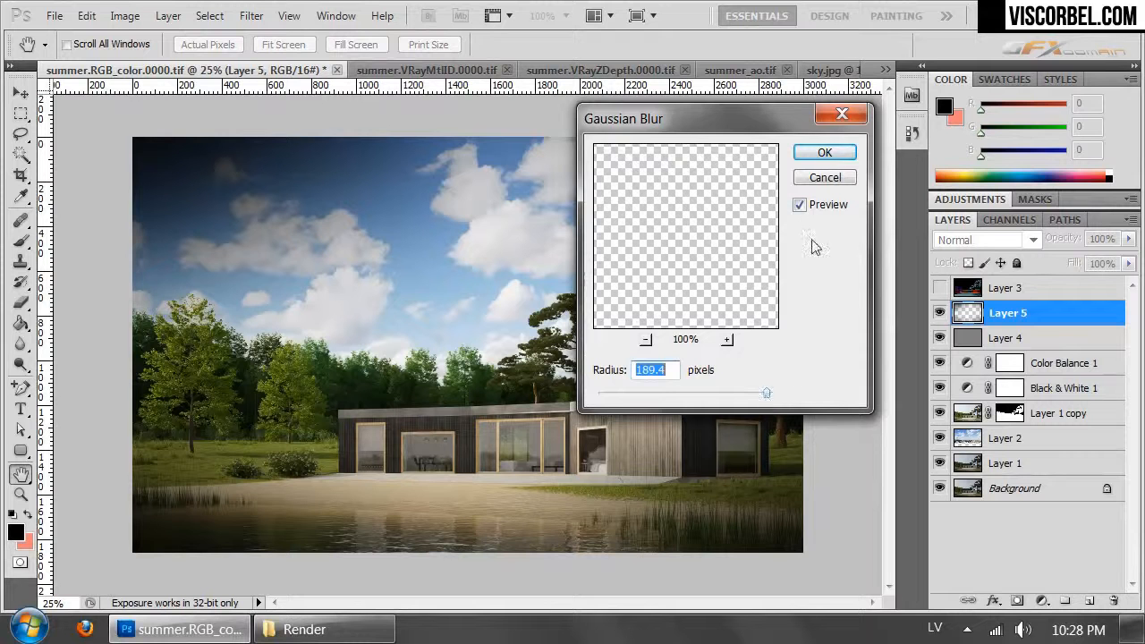
{"action": "left_click", "coordinate": [824, 154]}
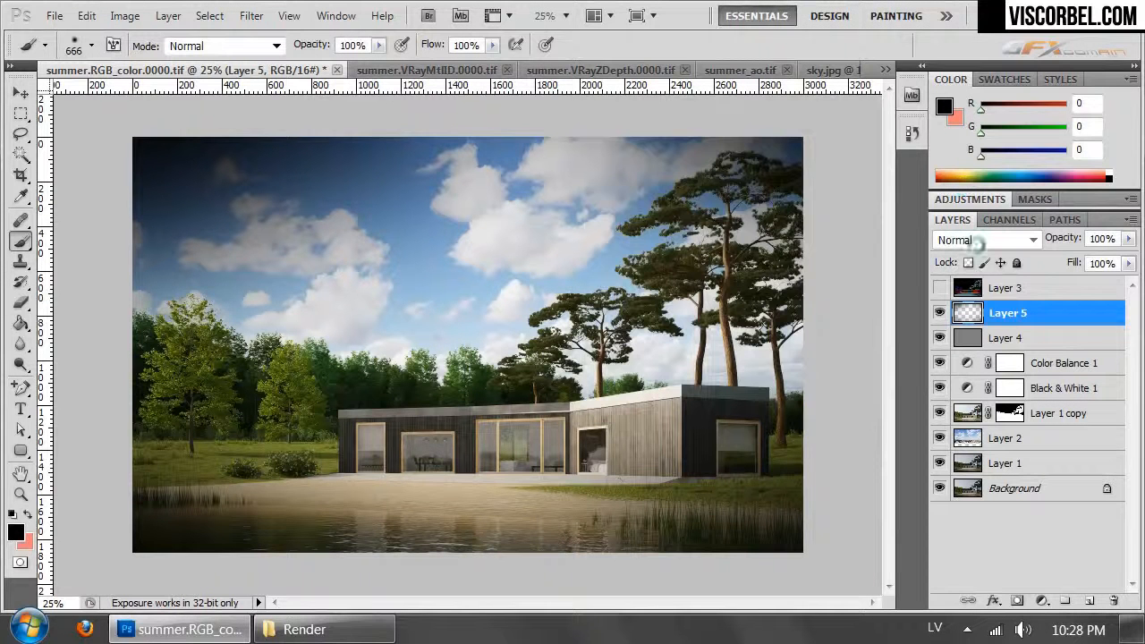
- Reduce Layer 5's opacity to 36% and compare the image with the vignette off and on
{"action": "left_click", "coordinate": [1129, 239]}
{"action": "left_click", "coordinate": [1058, 259]}
{"action": "left_click_drag", "start_coordinate": [1059, 259], "coordinate": [1071, 255]}
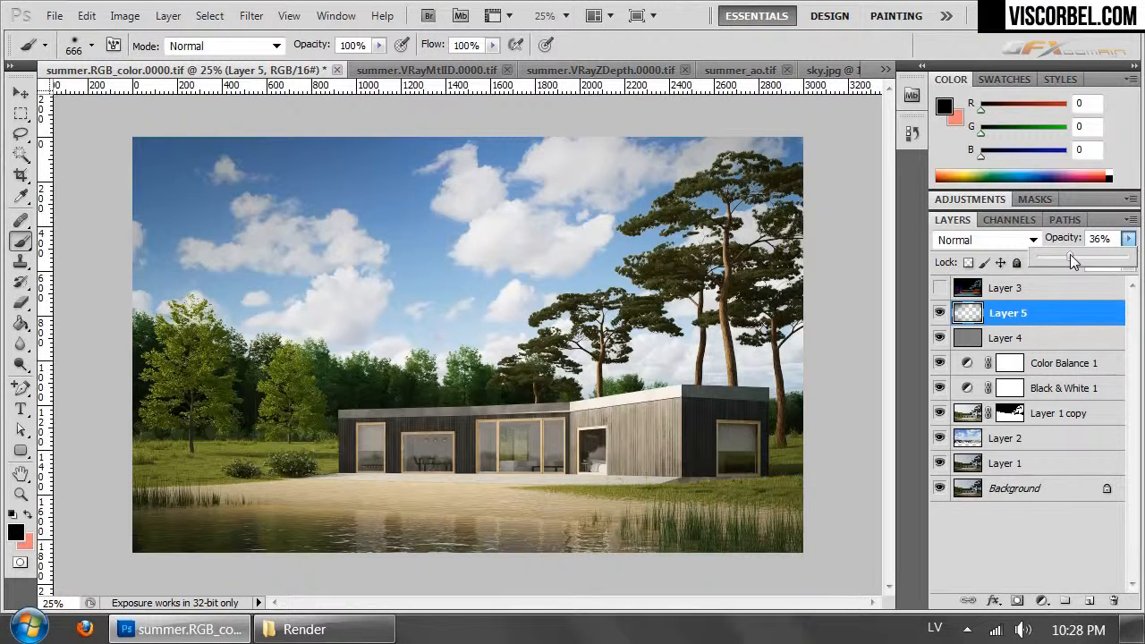
{"action": "left_click", "coordinate": [942, 311]}
{"action": "left_click", "coordinate": [941, 312]}
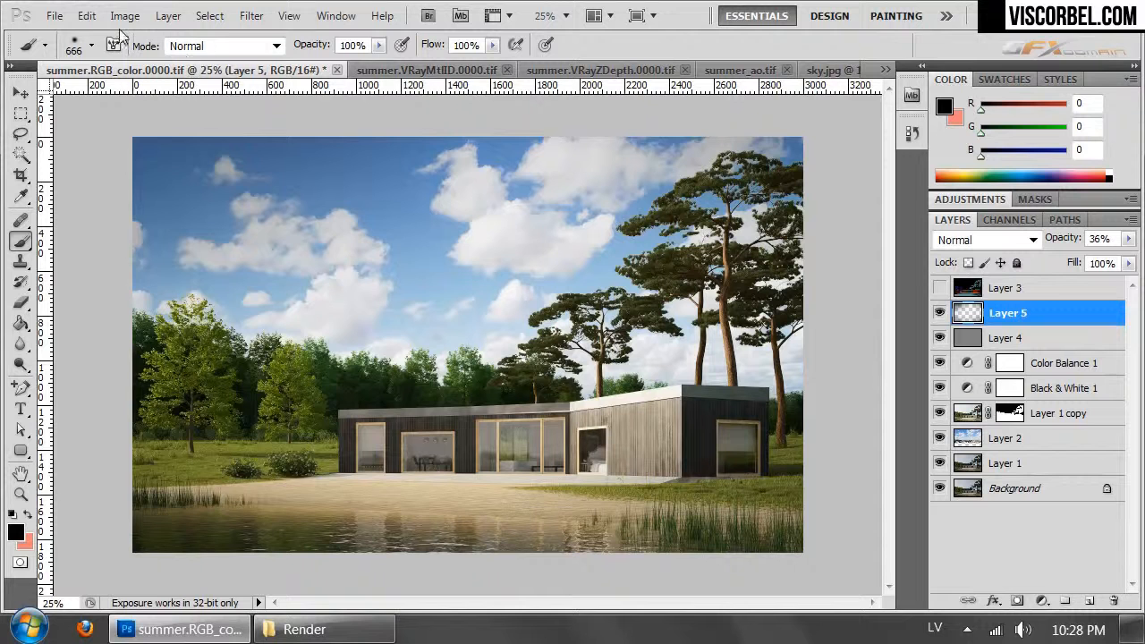
- Add a Curves adjustment layer above Layer 5 and raise its midtones with a point at input 120, output 130
{"action": "left_click", "coordinate": [168, 15]}
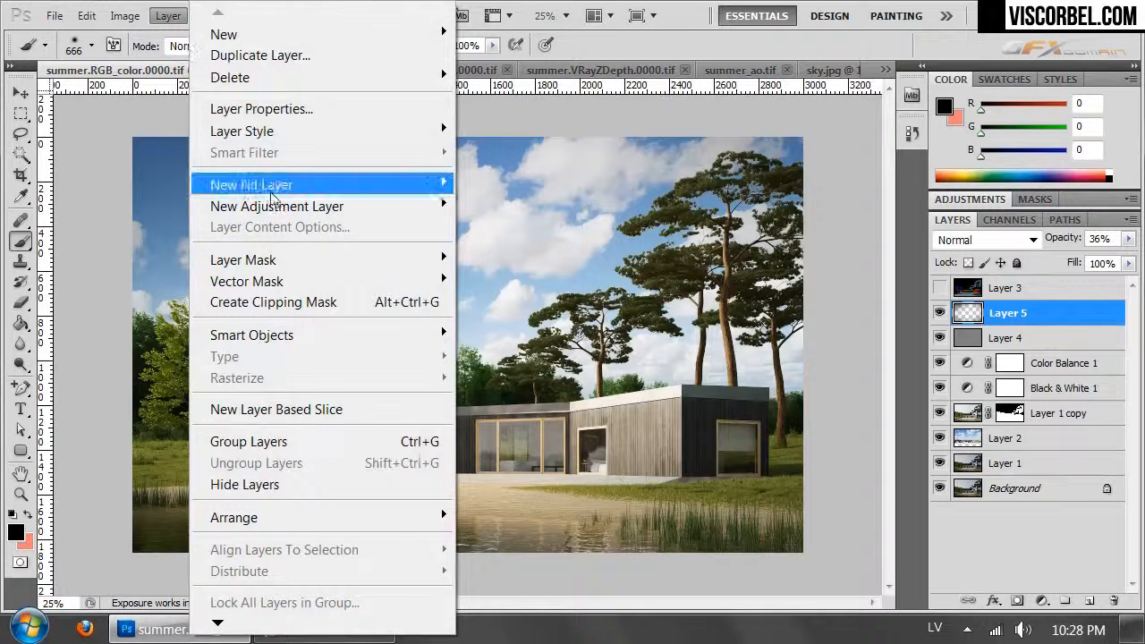
{"action": "mouse_move", "coordinate": [279, 207]}
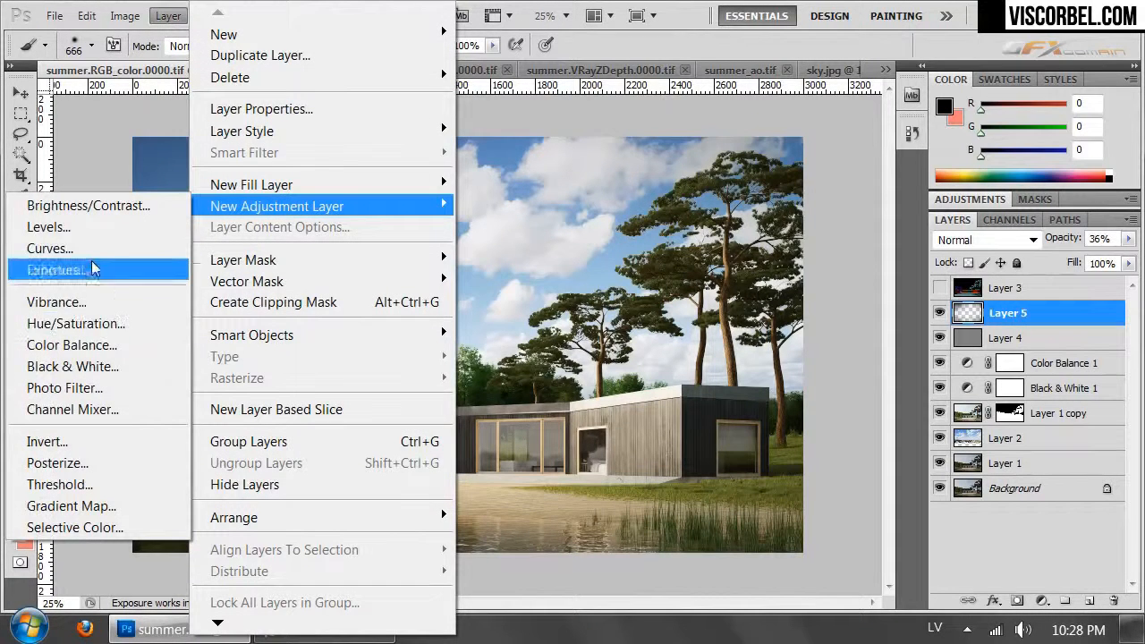
{"action": "left_click", "coordinate": [85, 248]}
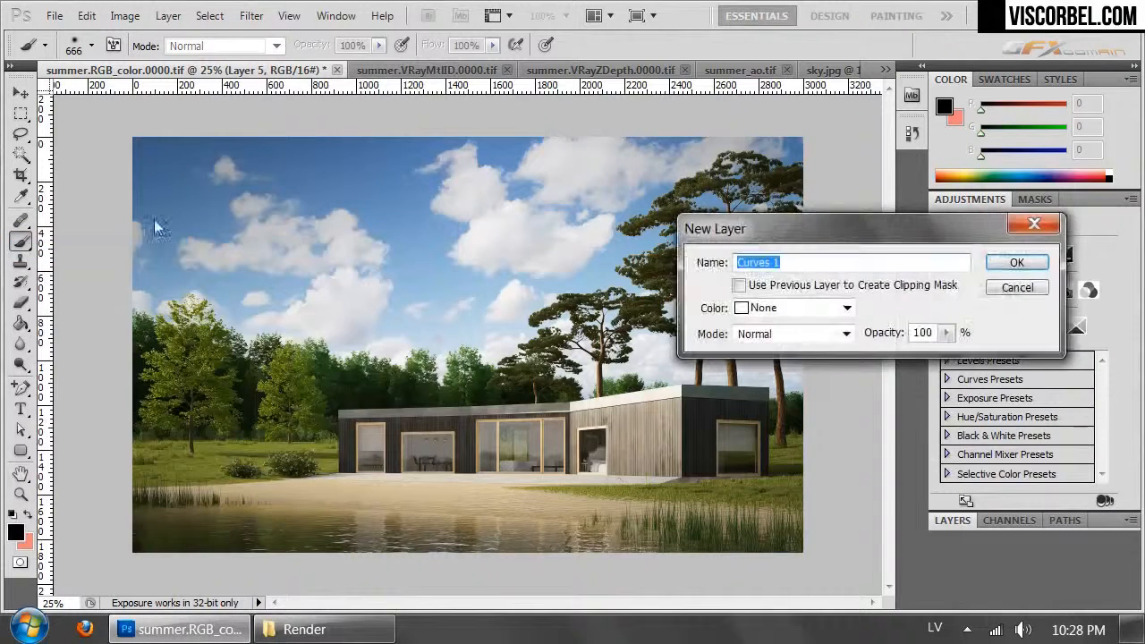
{"action": "left_click", "coordinate": [1009, 261]}
{"action": "left_click", "coordinate": [1034, 341]}
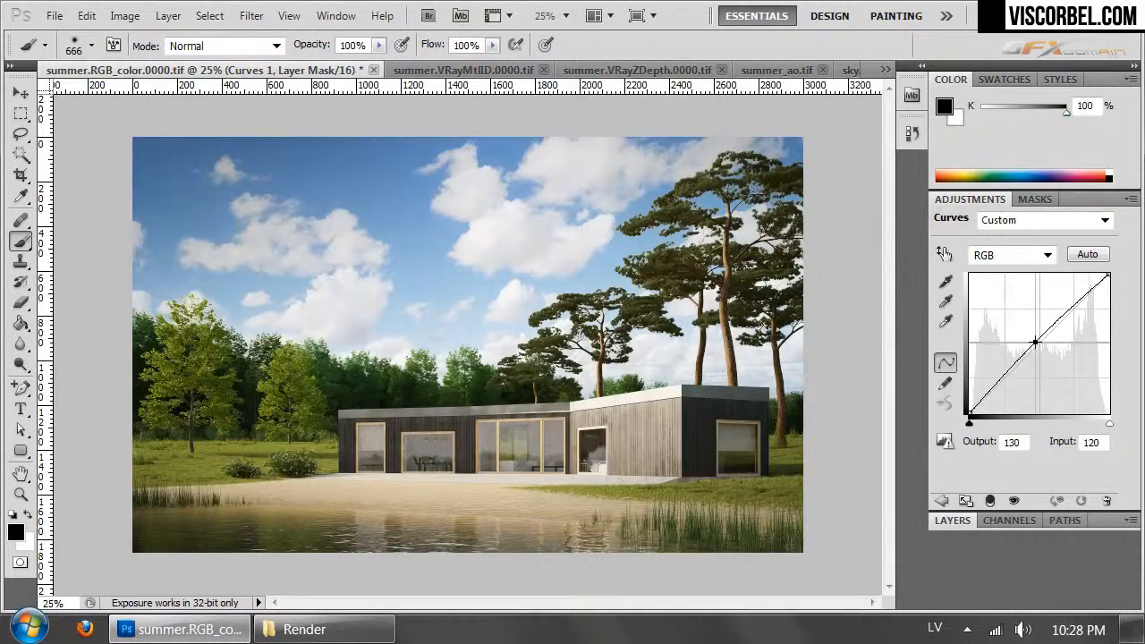
{"action": "left_click", "coordinate": [951, 522]}
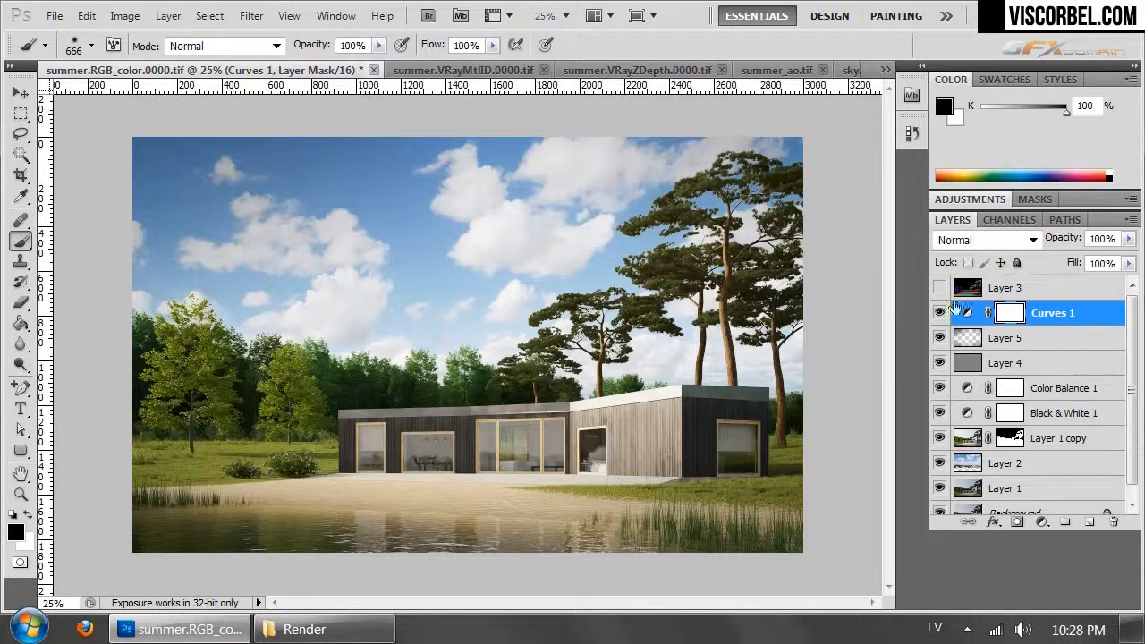
- Lighten the vignette on Layer 5 with a soft 57% opacity eraser in the upper-left sky, enlarging it from 401 to 862 px
{"action": "left_click", "coordinate": [978, 339]}
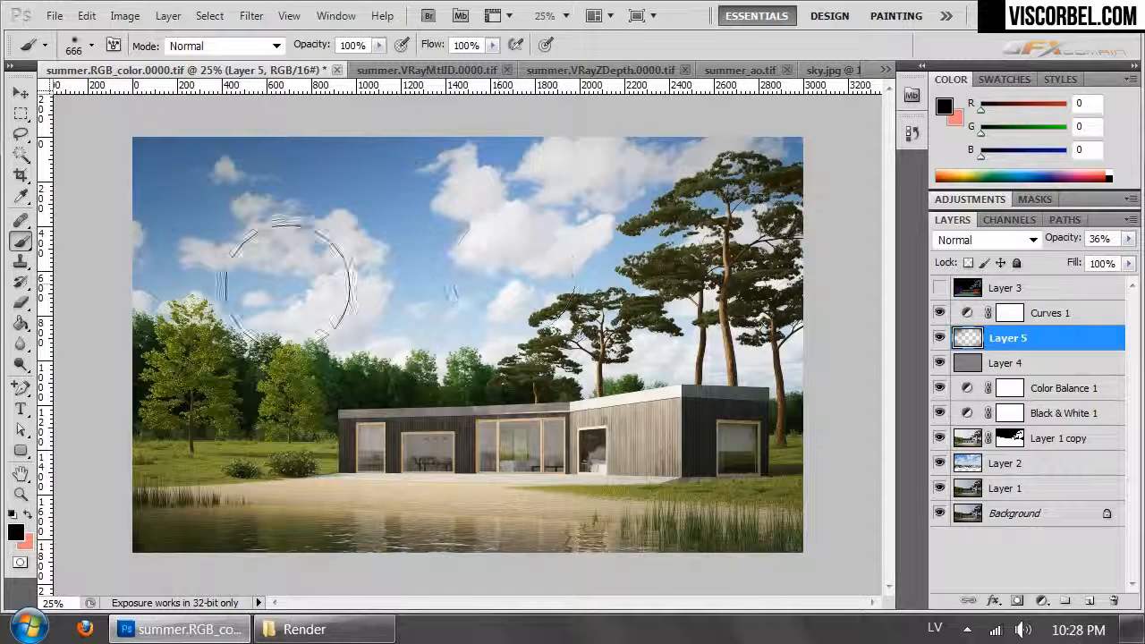
{"action": "key", "text": "e"}
{"action": "right_click", "coordinate": [309, 231]}
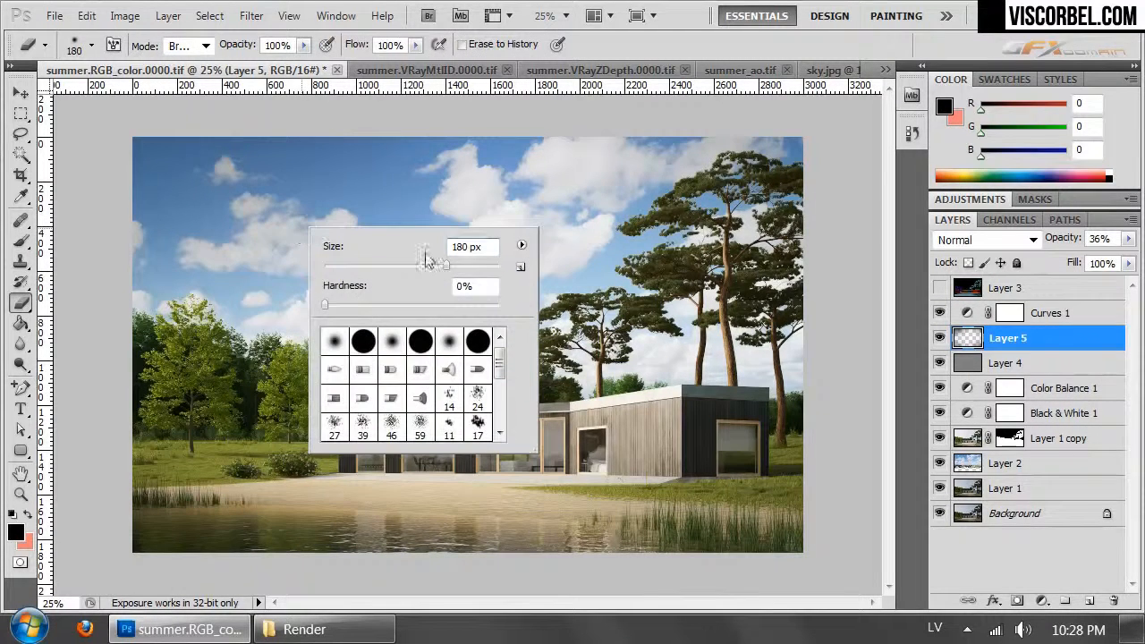
{"action": "left_click", "coordinate": [304, 45]}
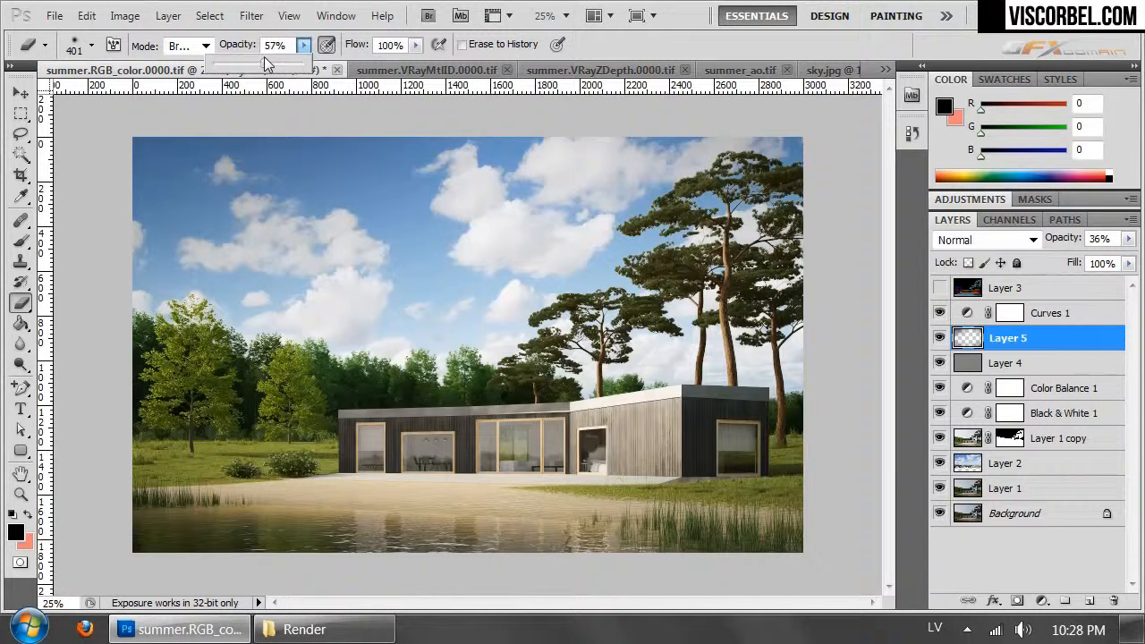
{"action": "left_click", "coordinate": [333, 49]}
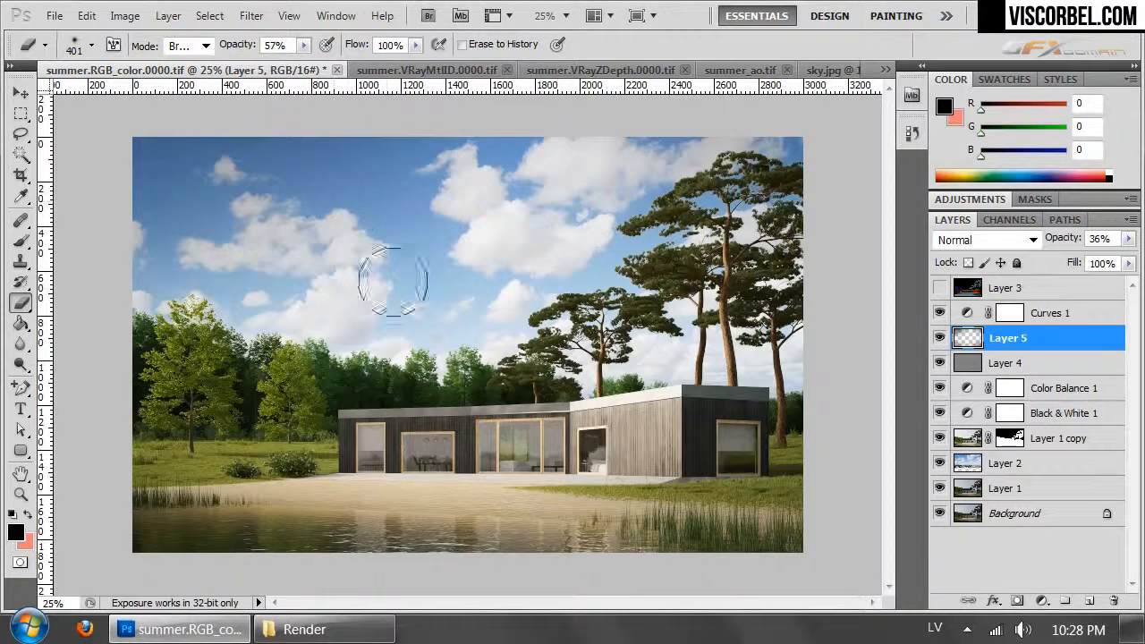
{"action": "mouse_move", "coordinate": [248, 271]}
{"action": "left_mouse_down"}
{"action": "mouse_move", "coordinate": [296, 214]}
{"action": "mouse_move", "coordinate": [288, 271]}
{"action": "mouse_move", "coordinate": [310, 307]}
{"action": "mouse_move", "coordinate": [288, 352]}
{"action": "mouse_move", "coordinate": [255, 243]}
{"action": "mouse_move", "coordinate": [255, 186]}
{"action": "mouse_move", "coordinate": [227, 187]}
{"action": "left_mouse_up"}
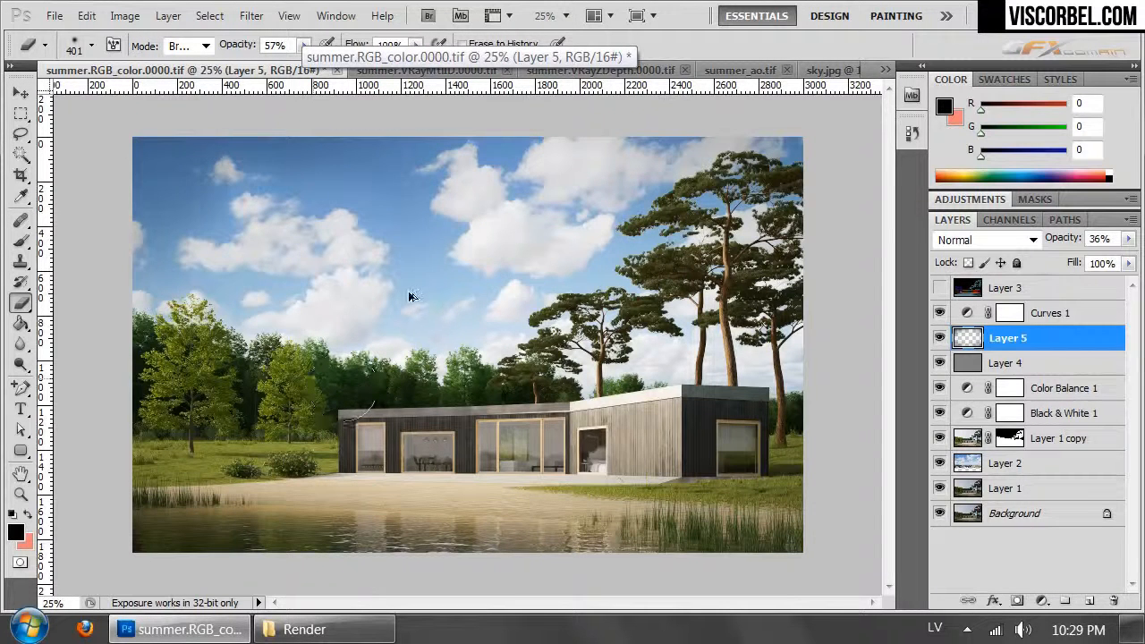
{"action": "right_click", "coordinate": [437, 250]}
{"action": "left_click_drag", "start_coordinate": [626, 287], "coordinate": [626, 286]}
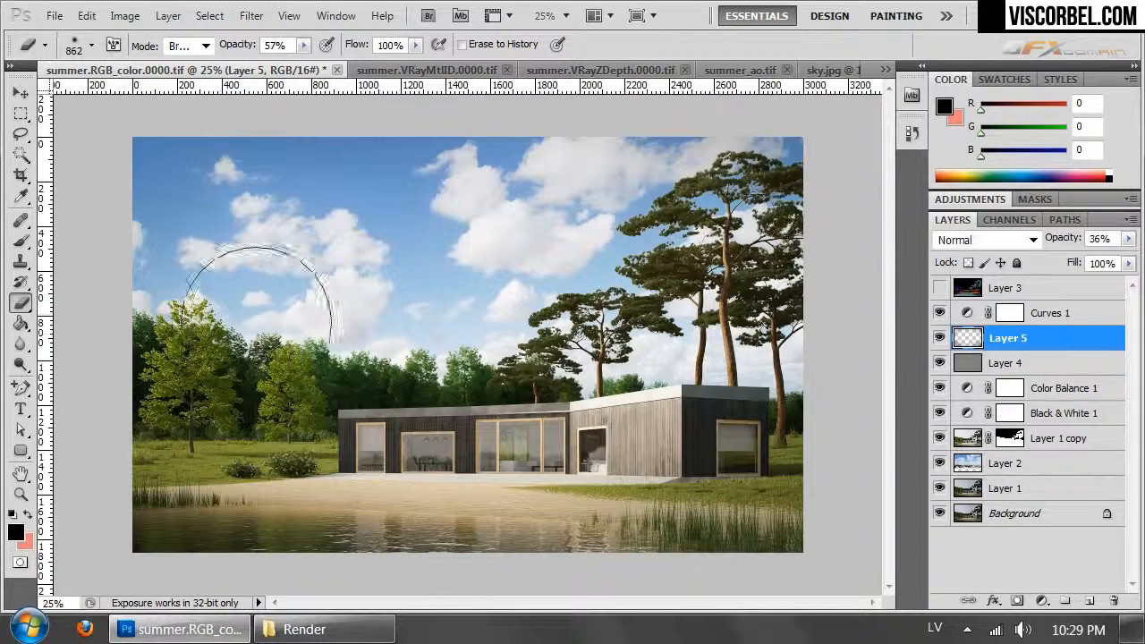
- Switch to summer.VRayZDepth.0000.tif and invert the depth image
{"action": "key", "text": "ctrl+Tab"}
{"action": "key", "text": "ctrl+Tab"}
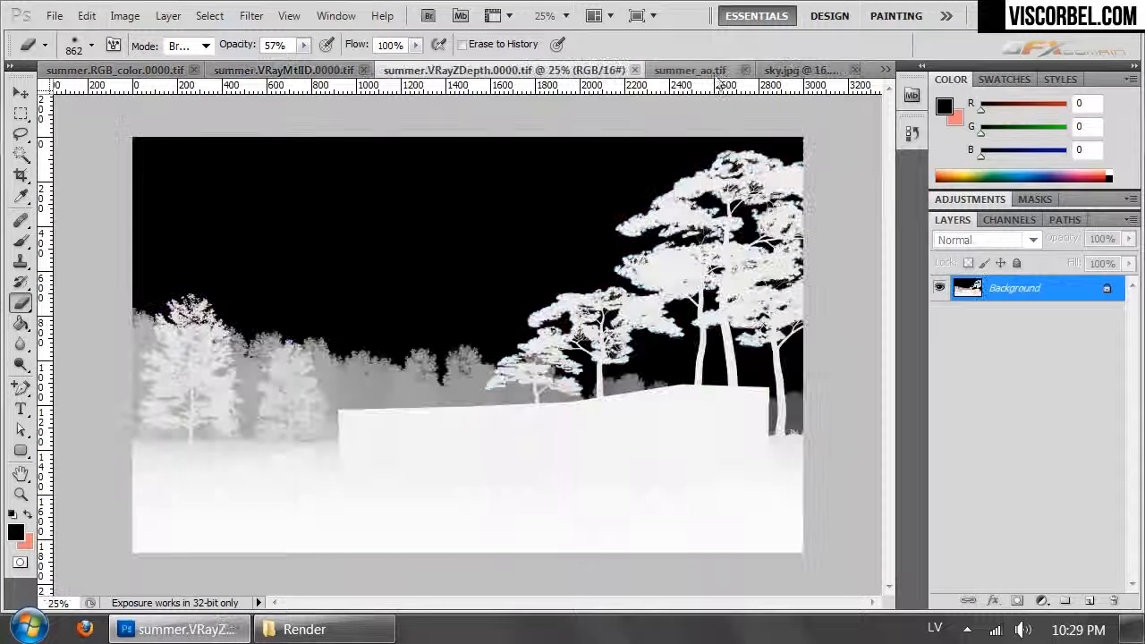
{"action": "key", "text": "ctrl+i"}
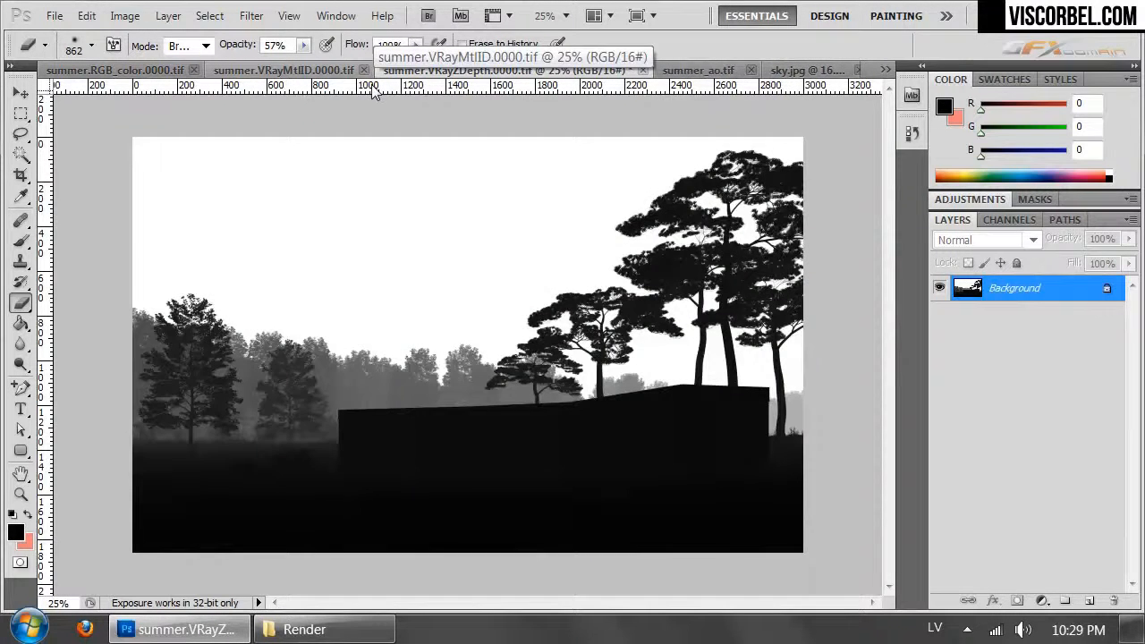
- Check the alpha image in summer.Alpha.0000.tif and return to summer.VRayZDepth.0000.tif
{"action": "key", "text": "ctrl+Tab"}
{"action": "key", "text": "ctrl+Tab"}
{"action": "key", "text": "ctrl+Tab"}
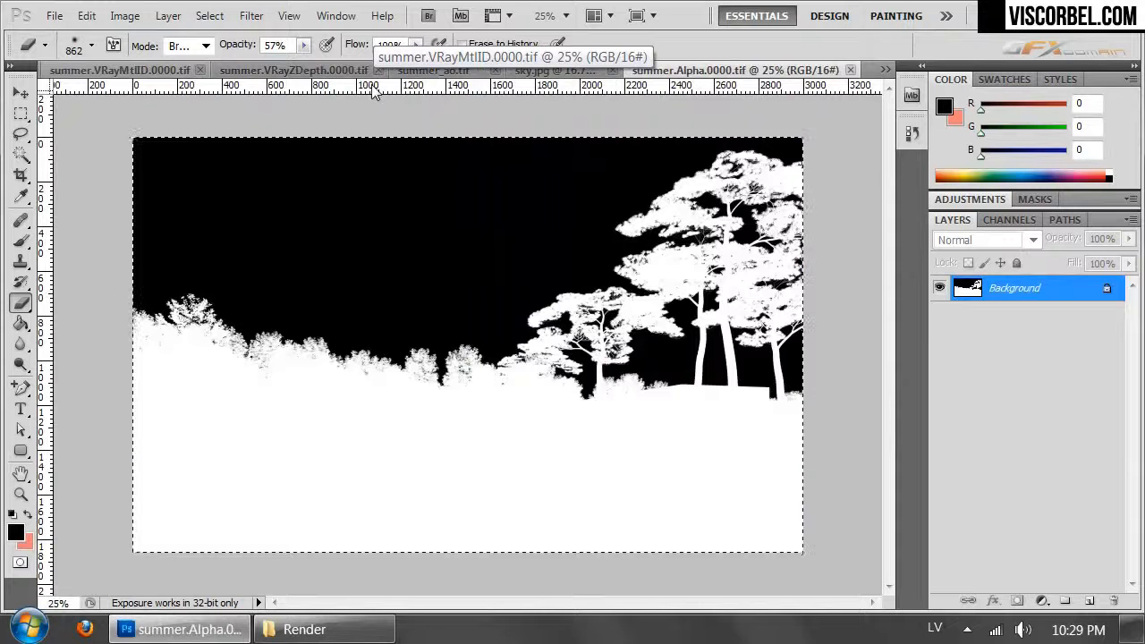
{"action": "key", "text": "ctrl+Tab"}
{"action": "key", "text": "ctrl+Tab"}
{"action": "key", "text": "ctrl+Tab"}
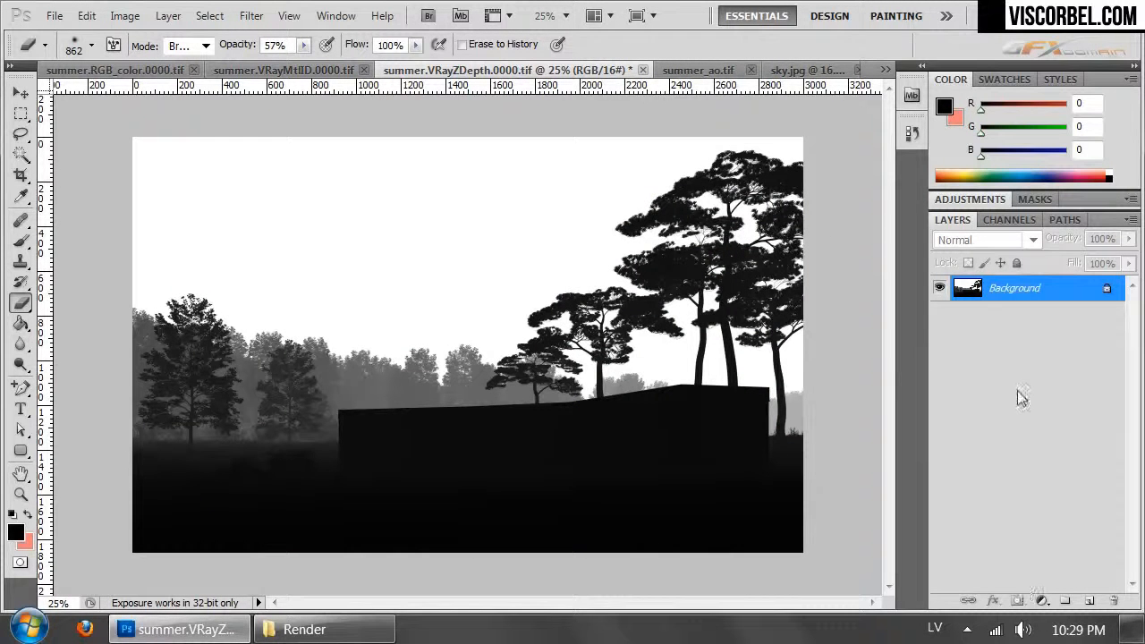
- Duplicate the inverted depth background as a layer with a blank layer mask, and duplicate that masked layer
{"action": "key", "text": "ctrl+j"}
{"action": "left_click", "coordinate": [1017, 600]}
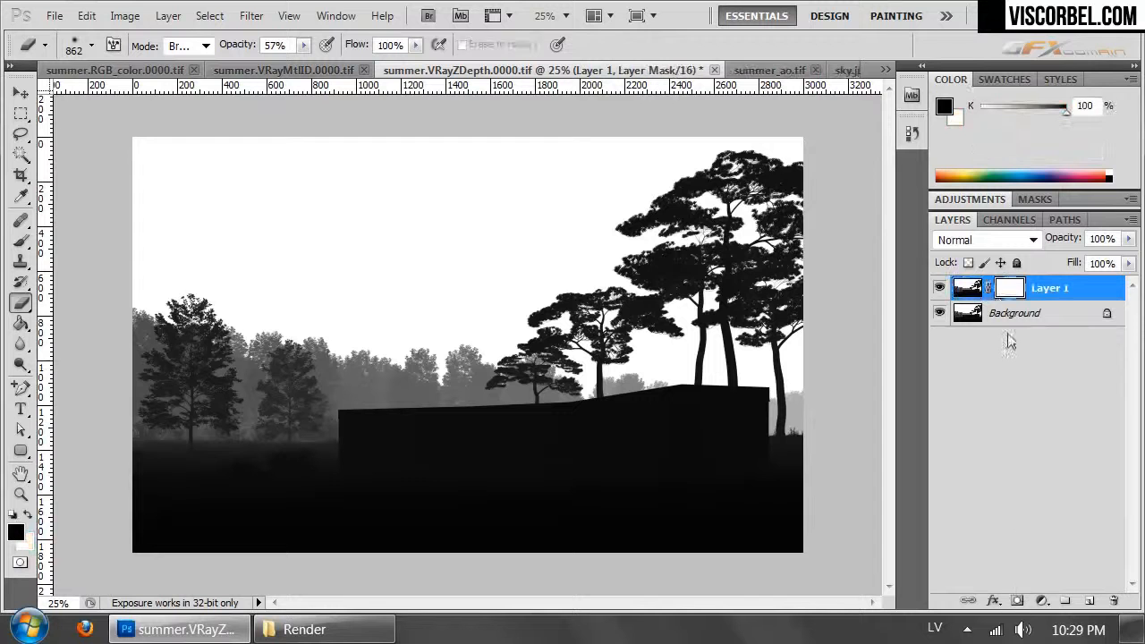
{"action": "left_click", "coordinate": [1009, 219]}
{"action": "key", "text": "ctrl+j"}
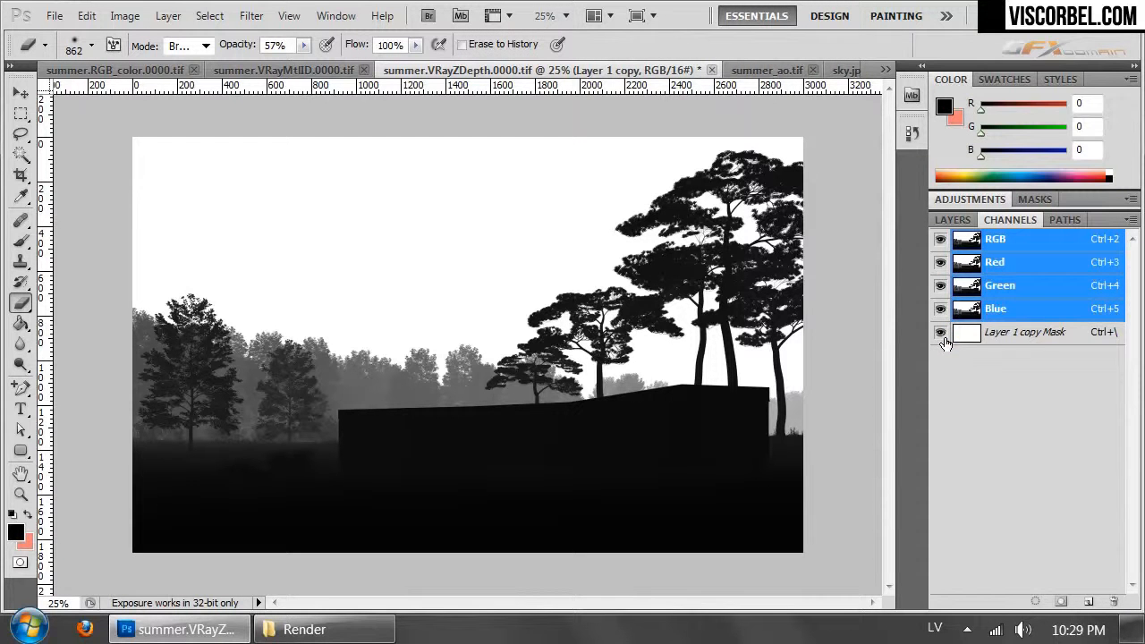
- Copy the whole selected alpha image from summer.Alpha.0000.tif
{"action": "left_click", "coordinate": [149, 74]}
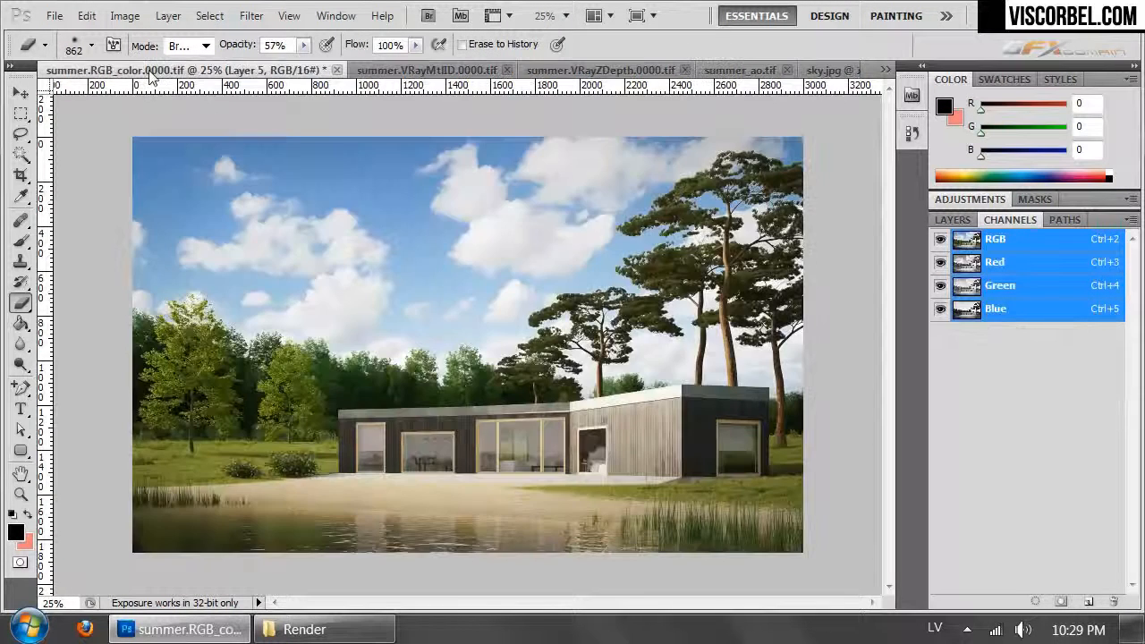
{"action": "key", "text": "ctrl+Tab"}
{"action": "key", "text": "ctrl+Tab"}
{"action": "key", "text": "ctrl+Tab"}
{"action": "key", "text": "ctrl+Tab"}
{"action": "key", "text": "ctrl+Tab"}
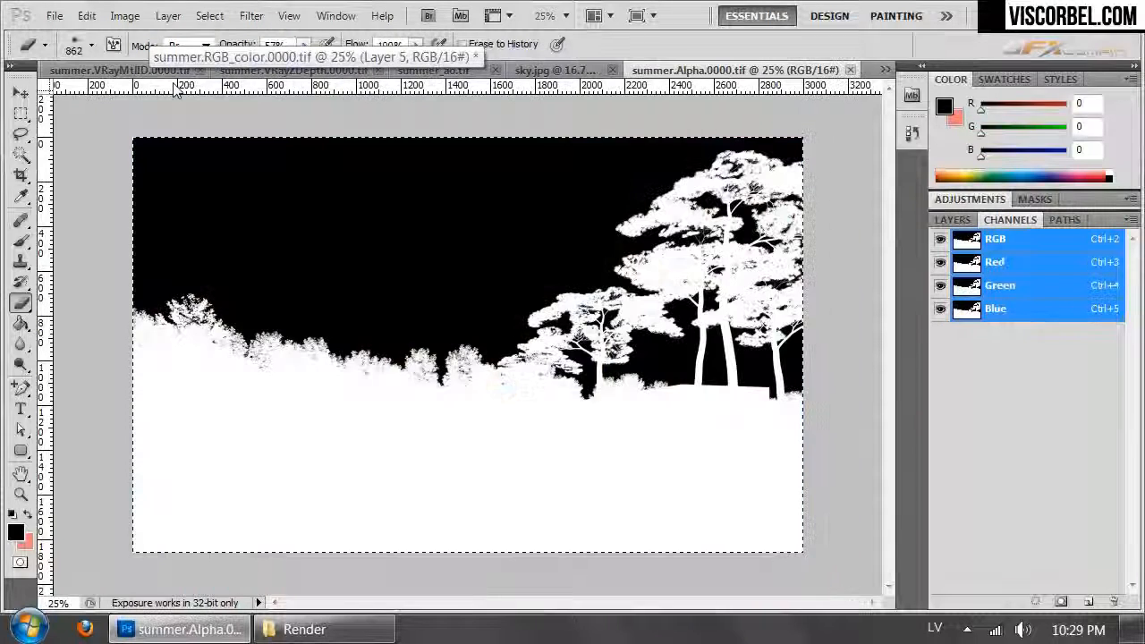
{"action": "key", "text": "ctrl+Tab"}
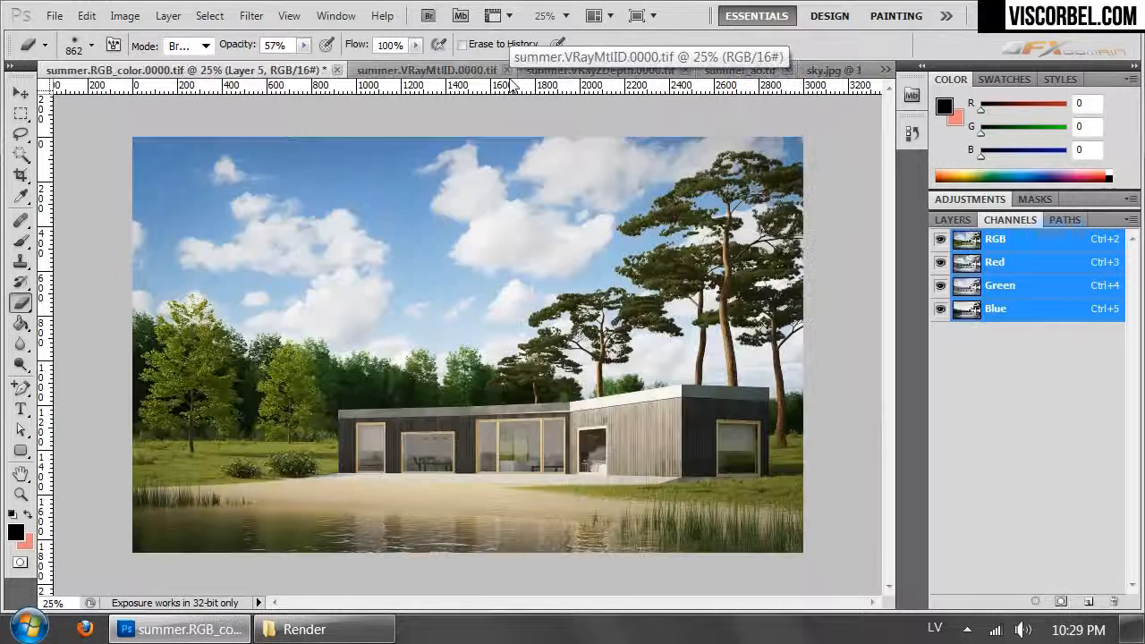
{"action": "left_click", "coordinate": [886, 73]}
{"action": "left_click", "coordinate": [715, 186]}
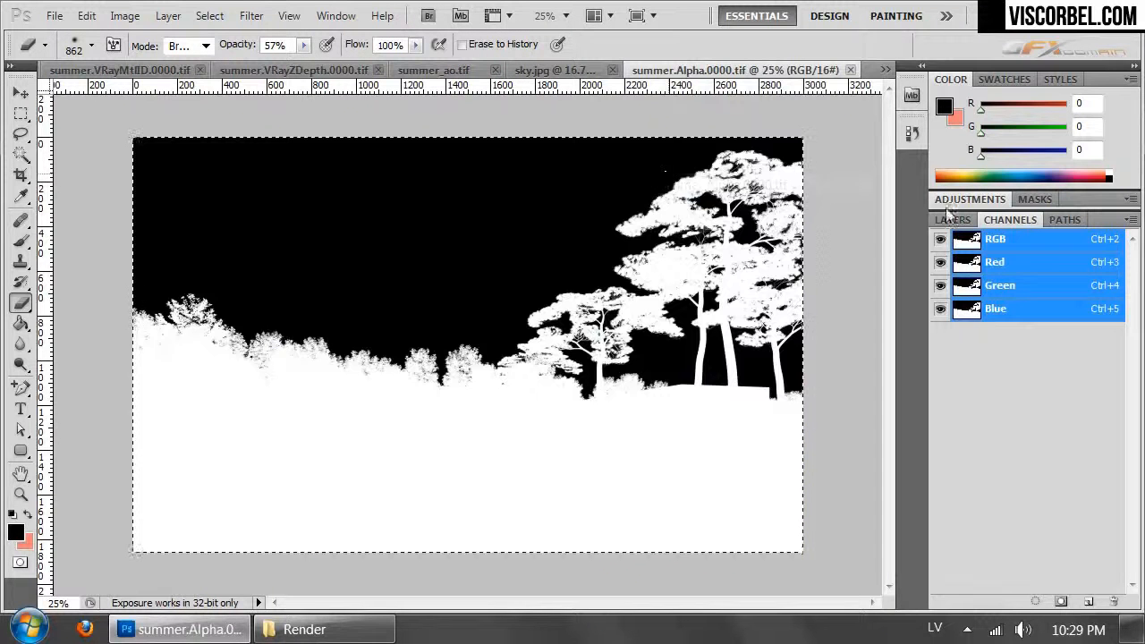
{"action": "left_click", "coordinate": [956, 220]}
{"action": "left_click", "coordinate": [87, 15]}
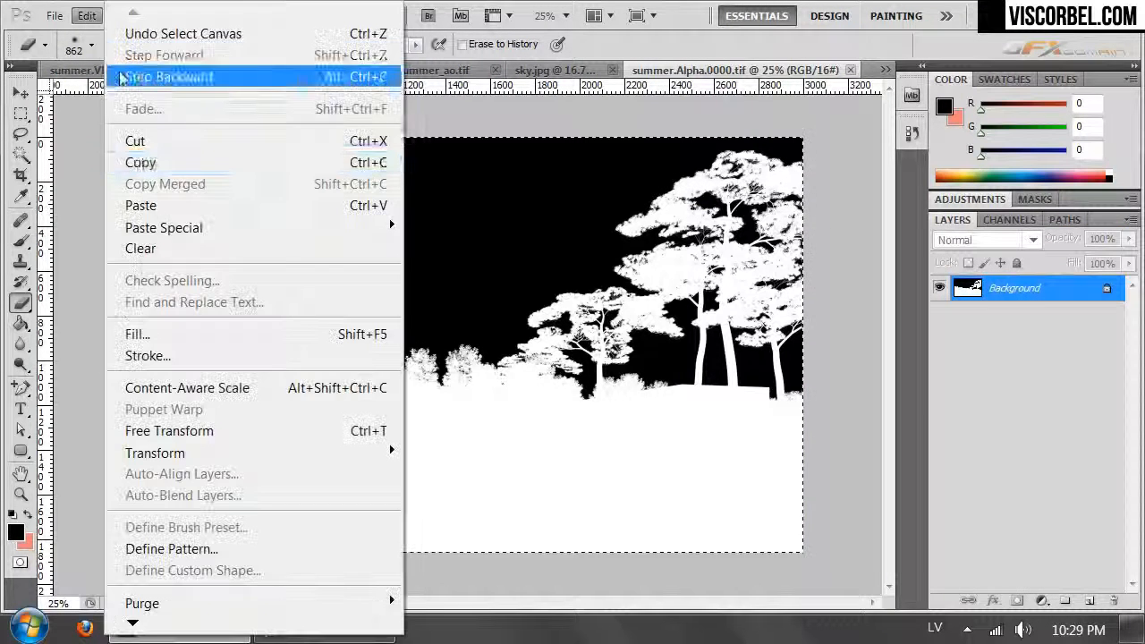
{"action": "left_click", "coordinate": [133, 157]}
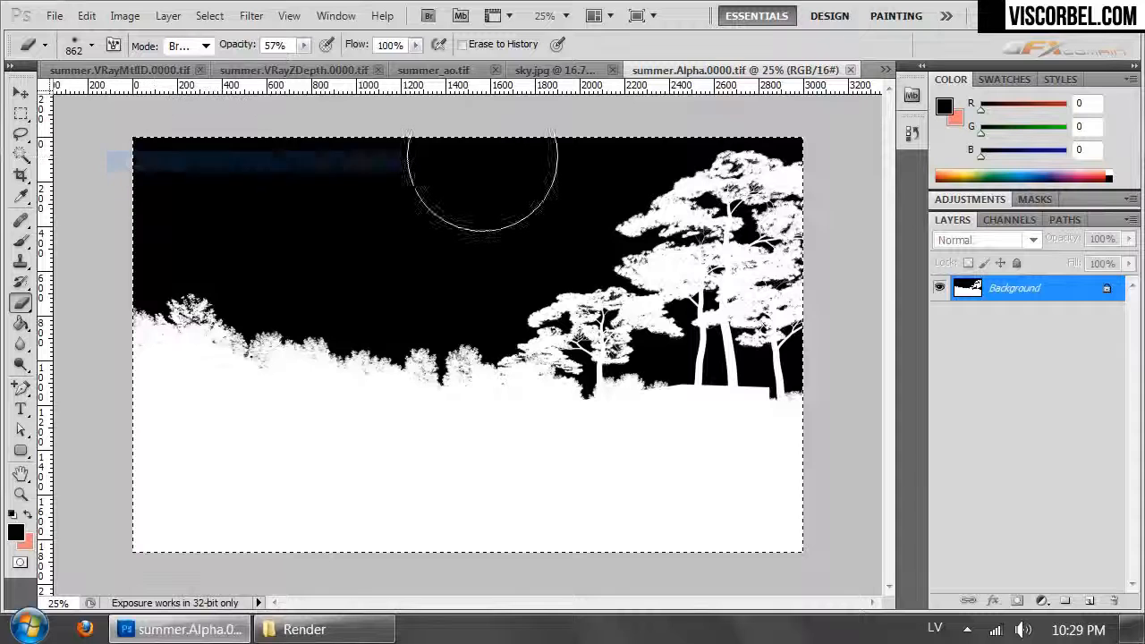
- Paste the copied alpha image into the layer mask of Layer 1 copy in summer.VRayZDepth.0000.tif
{"action": "left_click", "coordinate": [275, 71]}
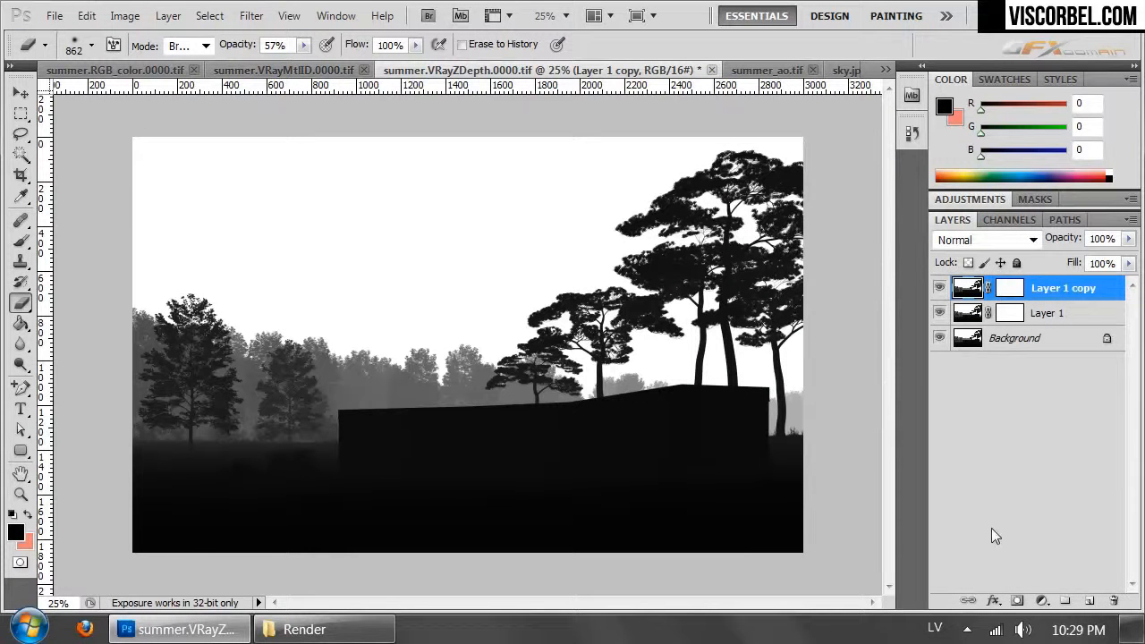
{"action": "left_click", "coordinate": [1009, 219]}
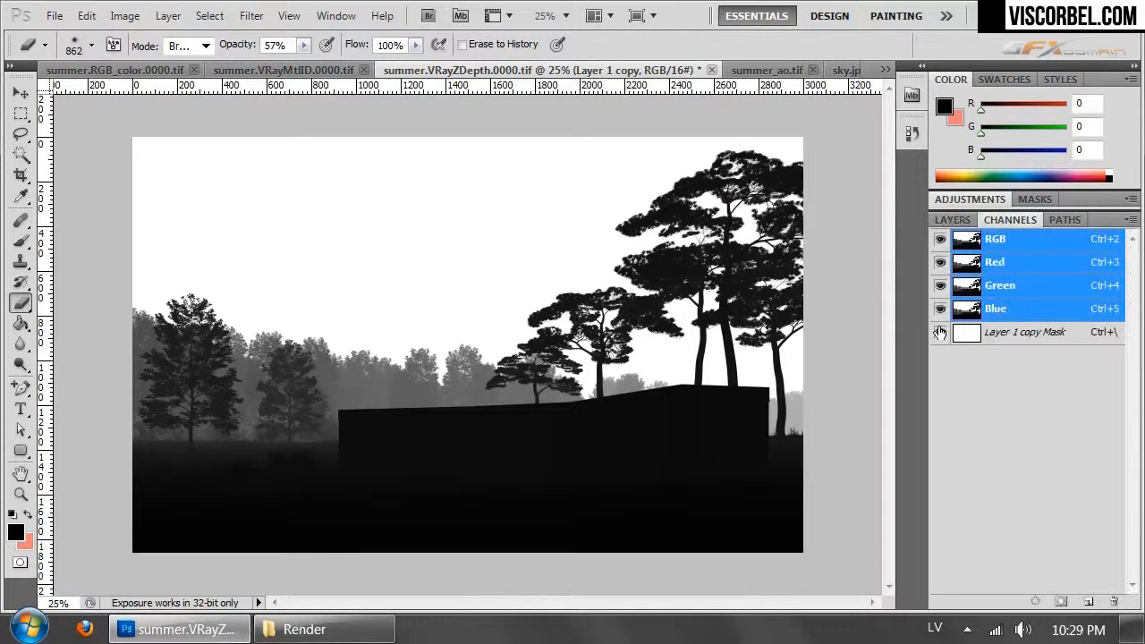
{"action": "left_click", "coordinate": [973, 338]}
{"action": "left_click", "coordinate": [968, 333], "text": "ctrl"}
{"action": "left_click", "coordinate": [952, 220]}
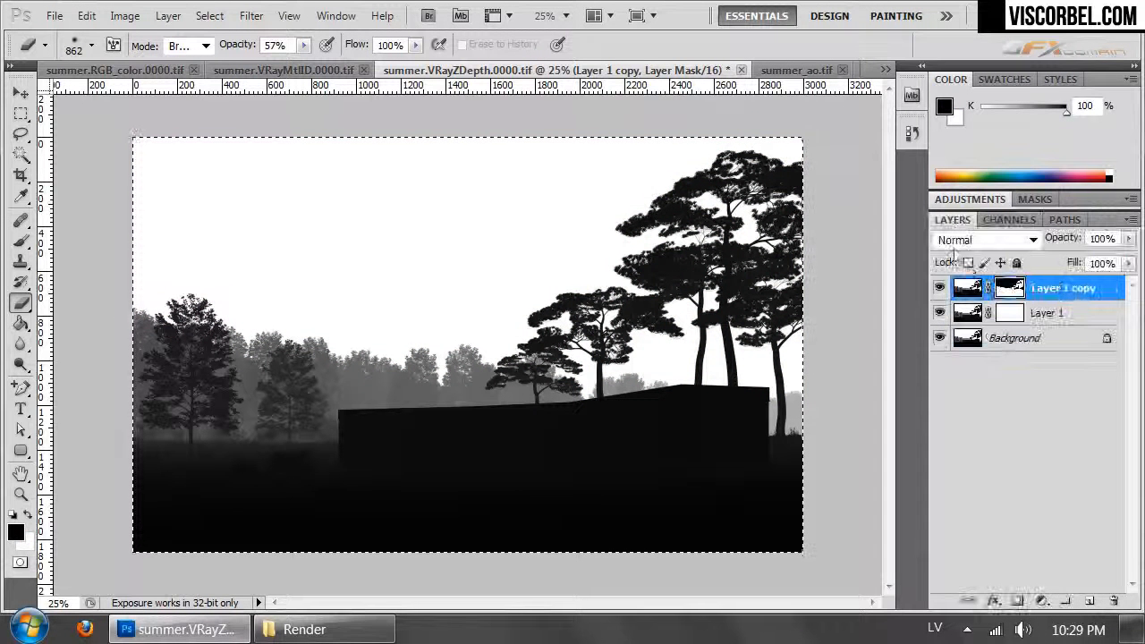
- Hide Layer 1 and turn the Background layer black by lowering its Hue/Saturation lightness to the minimum
{"action": "left_click", "coordinate": [967, 288]}
{"action": "left_click", "coordinate": [962, 315]}
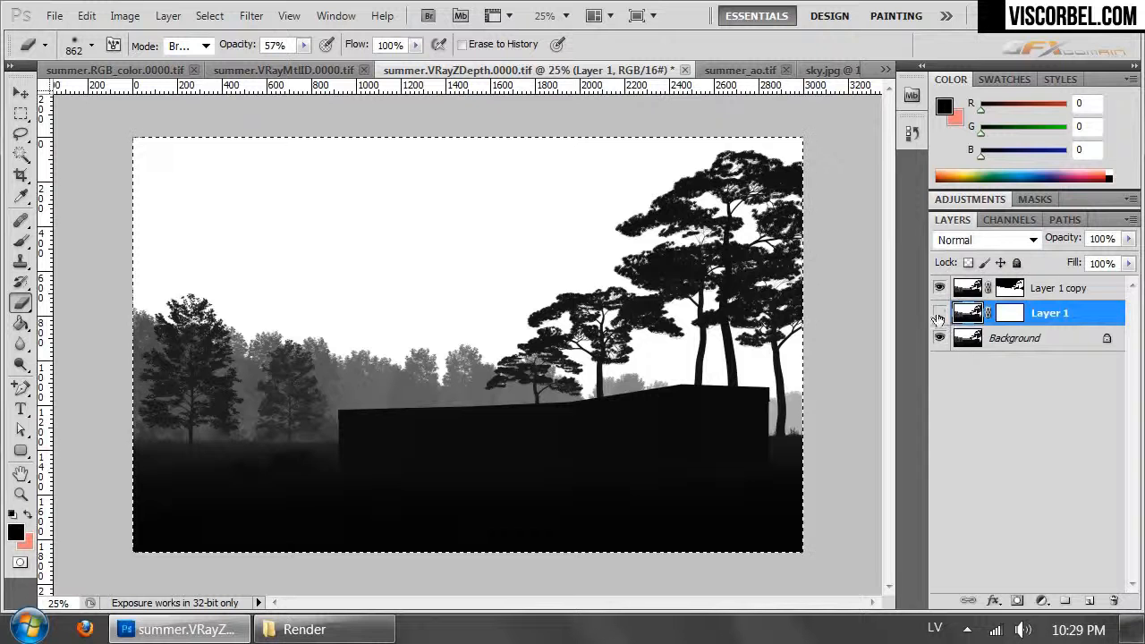
{"action": "left_click", "coordinate": [939, 313]}
{"action": "left_click", "coordinate": [984, 340]}
{"action": "key", "text": "ctrl+u"}
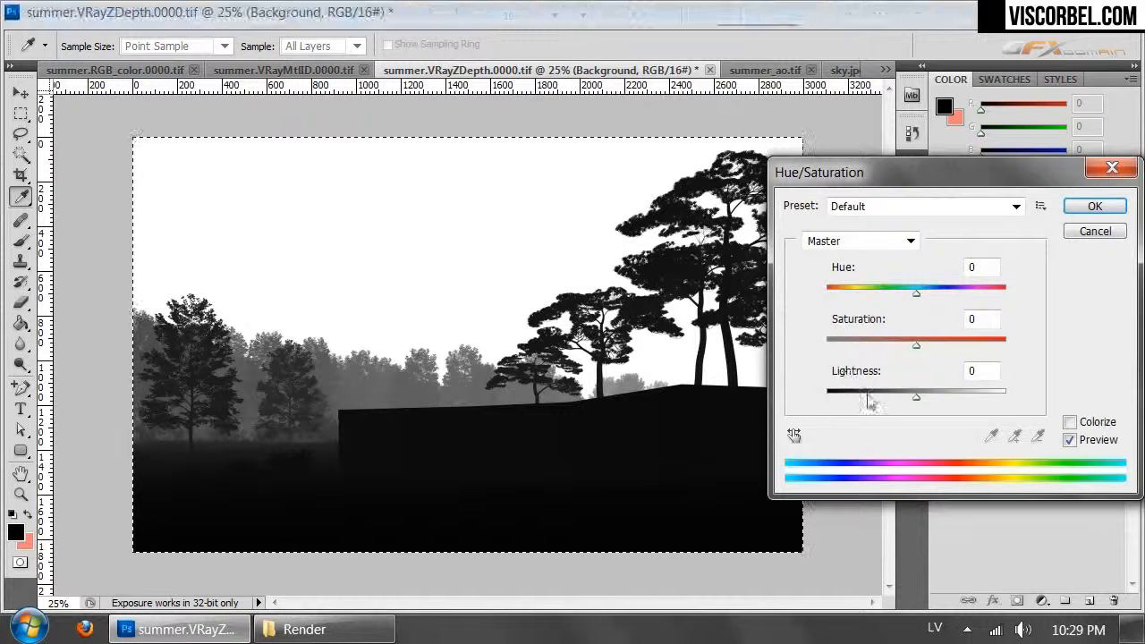
{"action": "left_click_drag", "start_coordinate": [873, 400], "coordinate": [827, 397]}
{"action": "left_click", "coordinate": [1087, 207]}
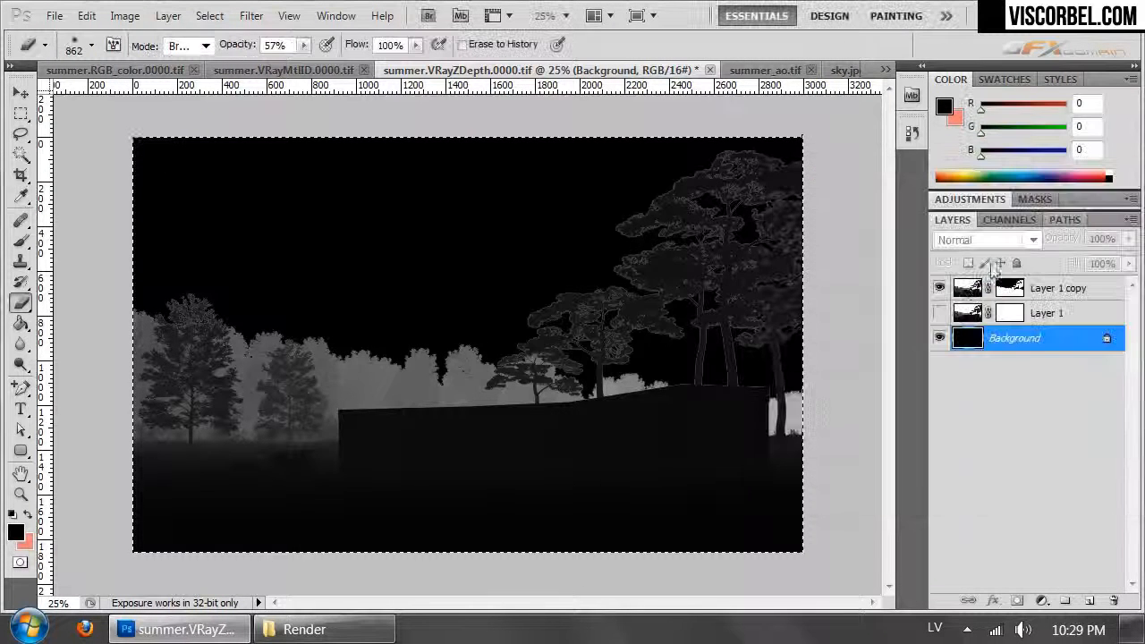
- Apply a Curves adjustment to the Layer 1 copy depth image, raising the midtones slightly and lowering the shadows
{"action": "left_click", "coordinate": [1064, 288]}
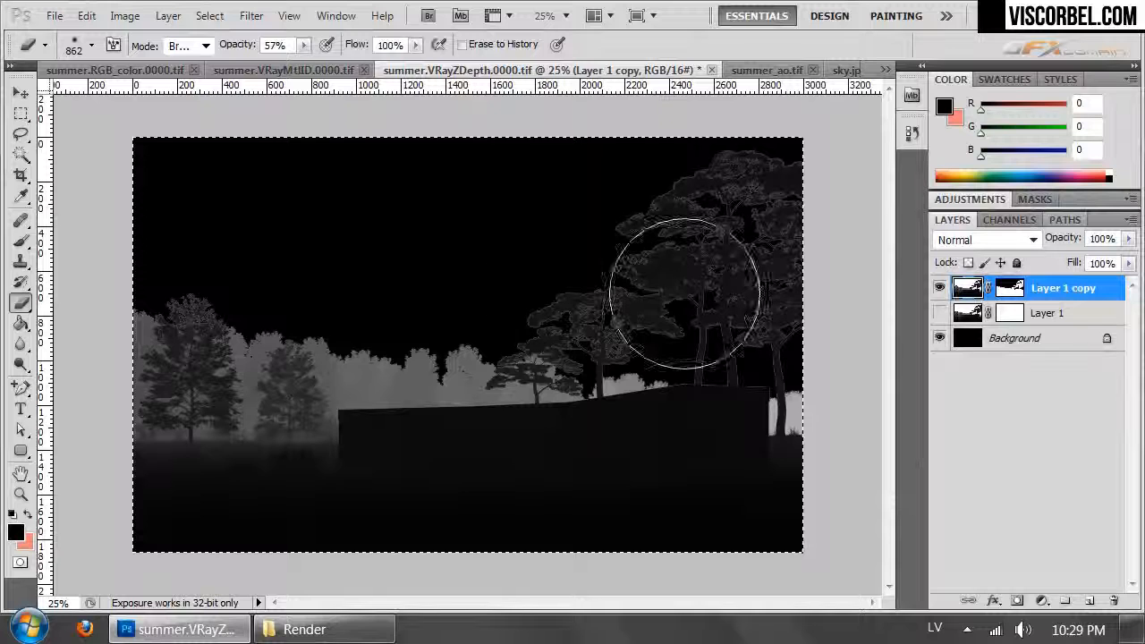
{"action": "left_click", "coordinate": [124, 15]}
{"action": "mouse_move", "coordinate": [220, 71]}
{"action": "left_click", "coordinate": [402, 115]}
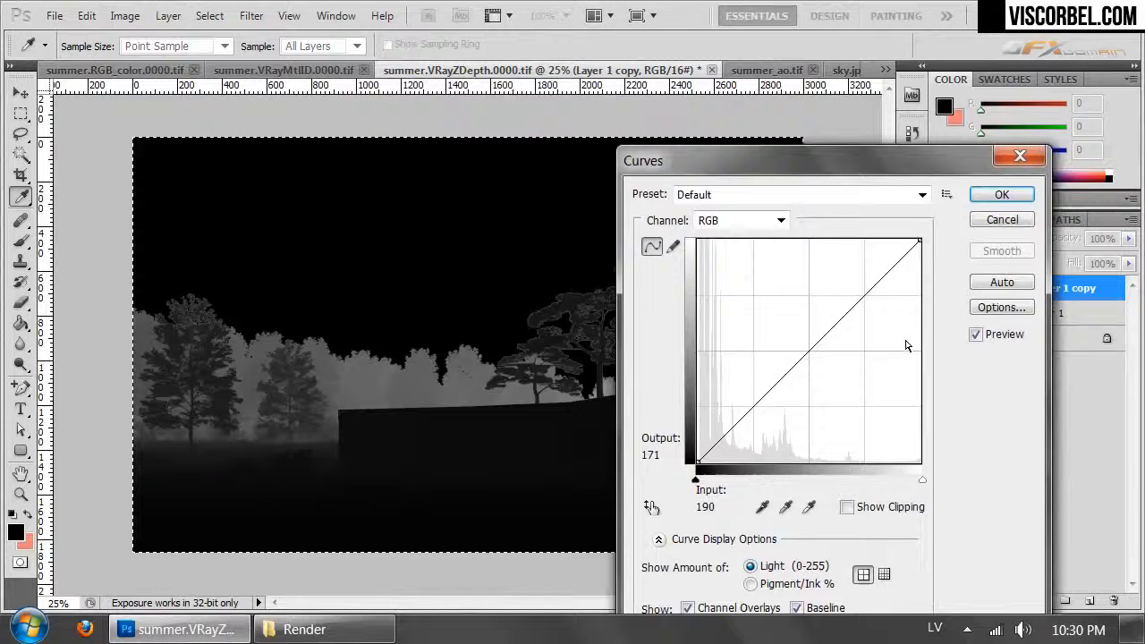
{"action": "left_click_drag", "start_coordinate": [806, 354], "coordinate": [806, 339]}
{"action": "left_click_drag", "start_coordinate": [767, 394], "coordinate": [748, 419]}
{"action": "left_click_drag", "start_coordinate": [786, 170], "coordinate": [734, 199]}
{"action": "left_click", "coordinate": [939, 223]}
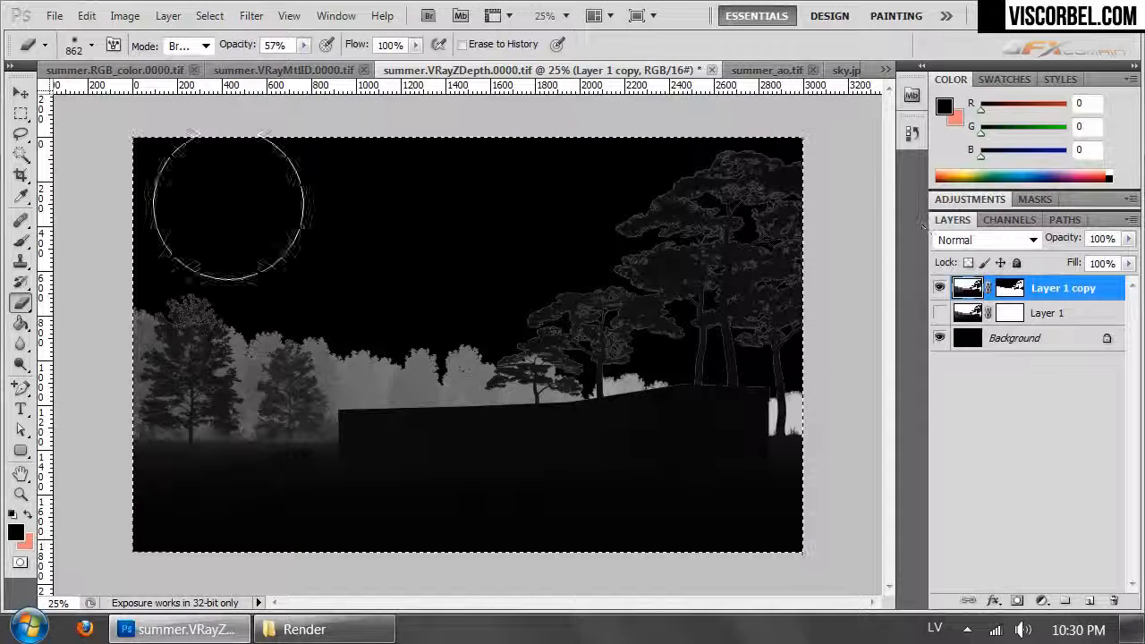
- Copy the merged depth image and switch to summer.RGB_color.0000.tif
{"action": "left_click", "coordinate": [86, 15]}
{"action": "left_click", "coordinate": [154, 186]}
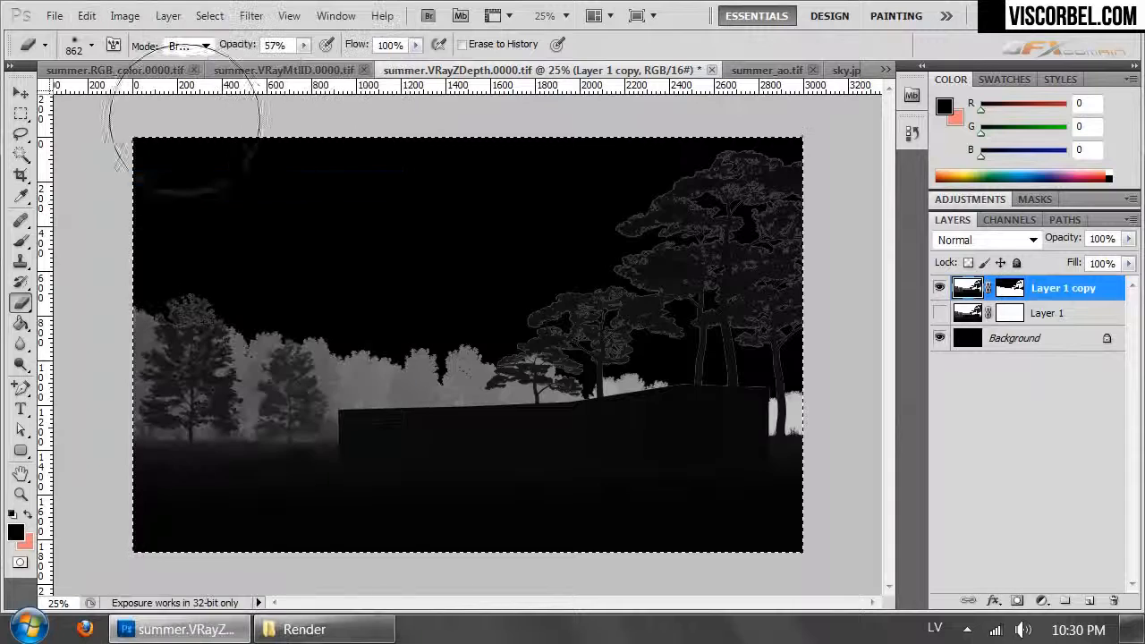
{"action": "left_click", "coordinate": [286, 70]}
{"action": "left_click", "coordinate": [108, 70]}
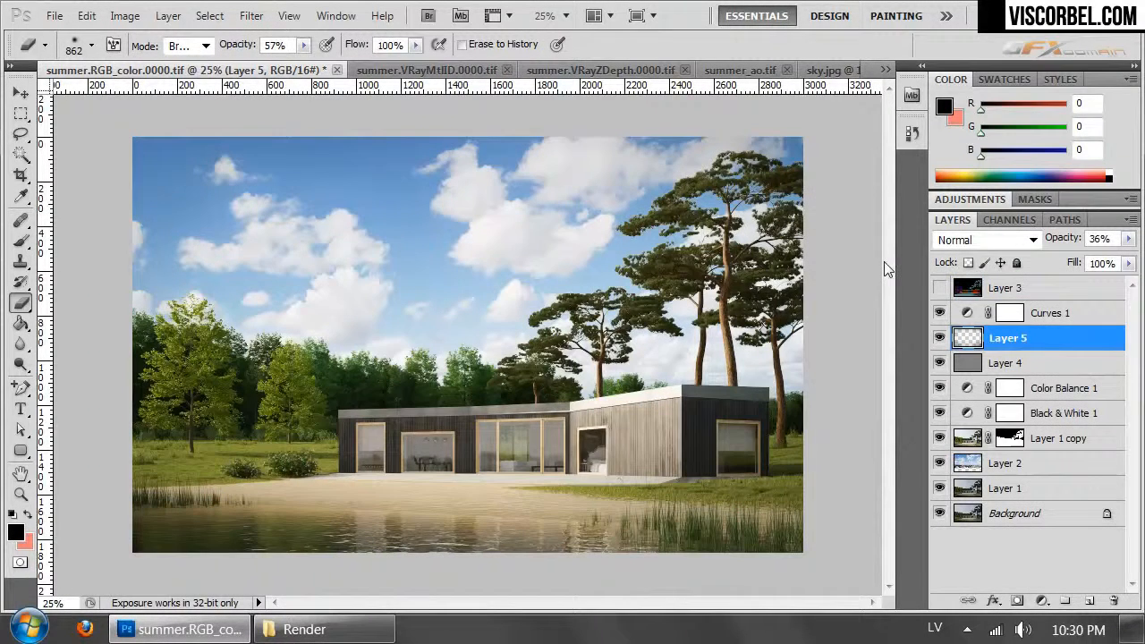
- Add a Hue/Saturation adjustment layer directly above Curves 1
{"action": "left_click", "coordinate": [1035, 314]}
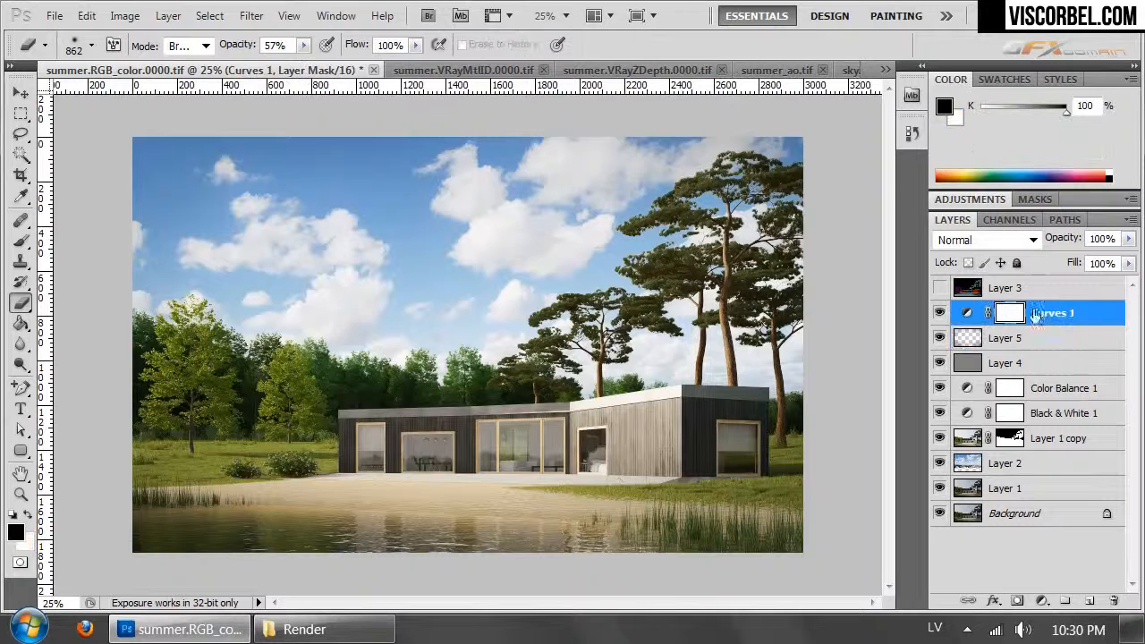
{"action": "left_click", "coordinate": [182, 20]}
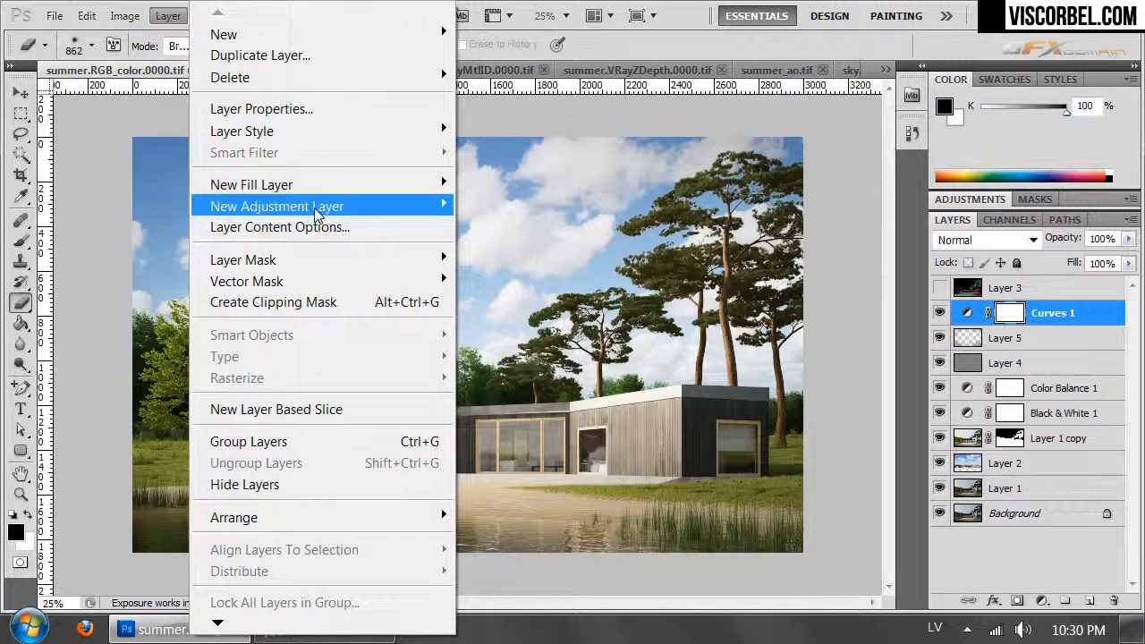
{"action": "mouse_move", "coordinate": [213, 215]}
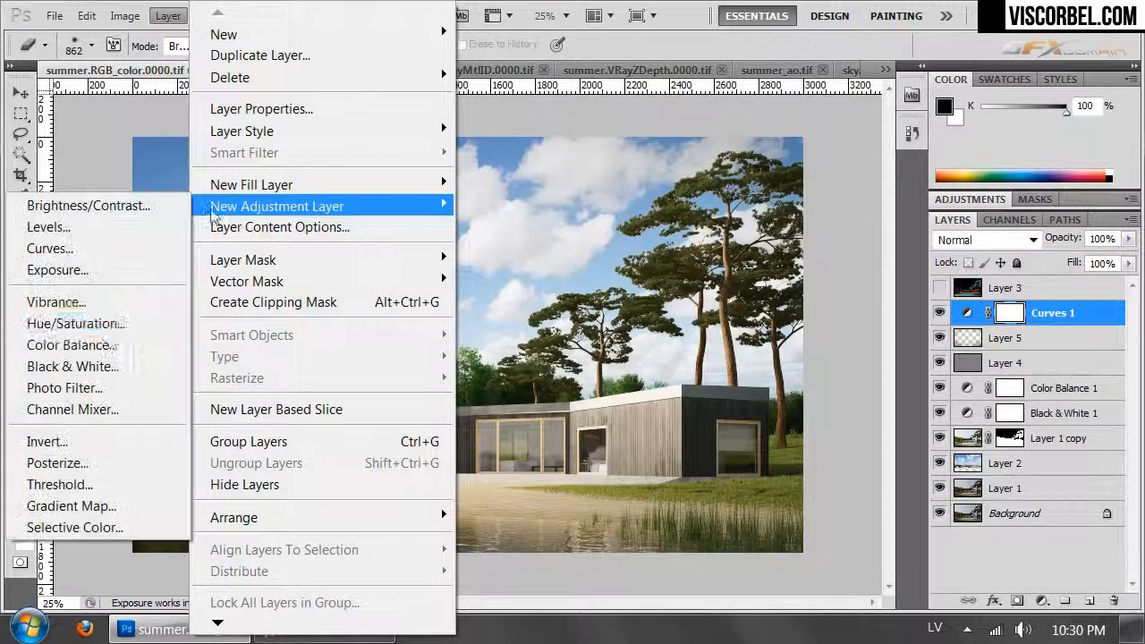
{"action": "left_click", "coordinate": [102, 330]}
{"action": "left_click", "coordinate": [1019, 264]}
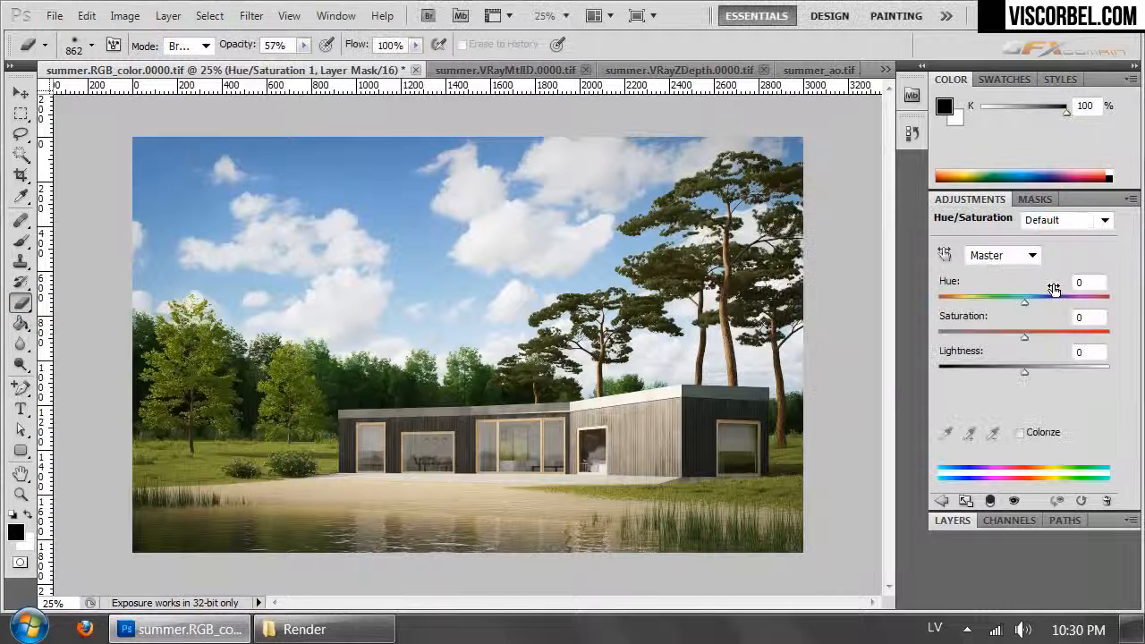
- Paste the merged depth image into the Hue/Saturation layer's mask and return to the normal image view
{"action": "left_click", "coordinate": [1004, 522]}
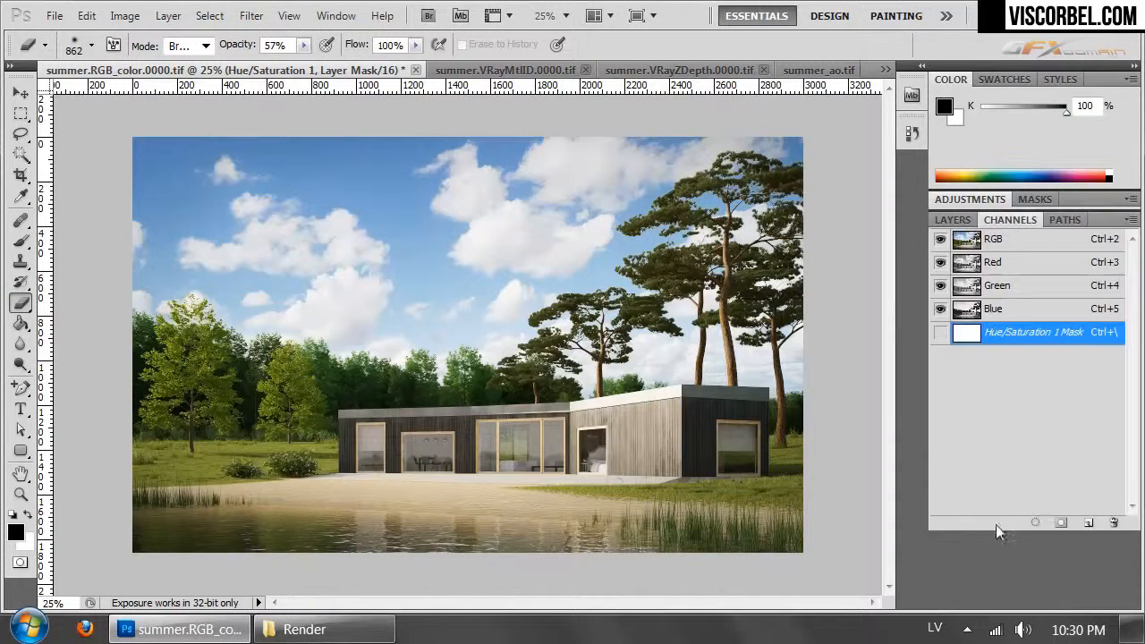
{"action": "key", "text": "ctrl+v"}
{"action": "left_click", "coordinate": [938, 337]}
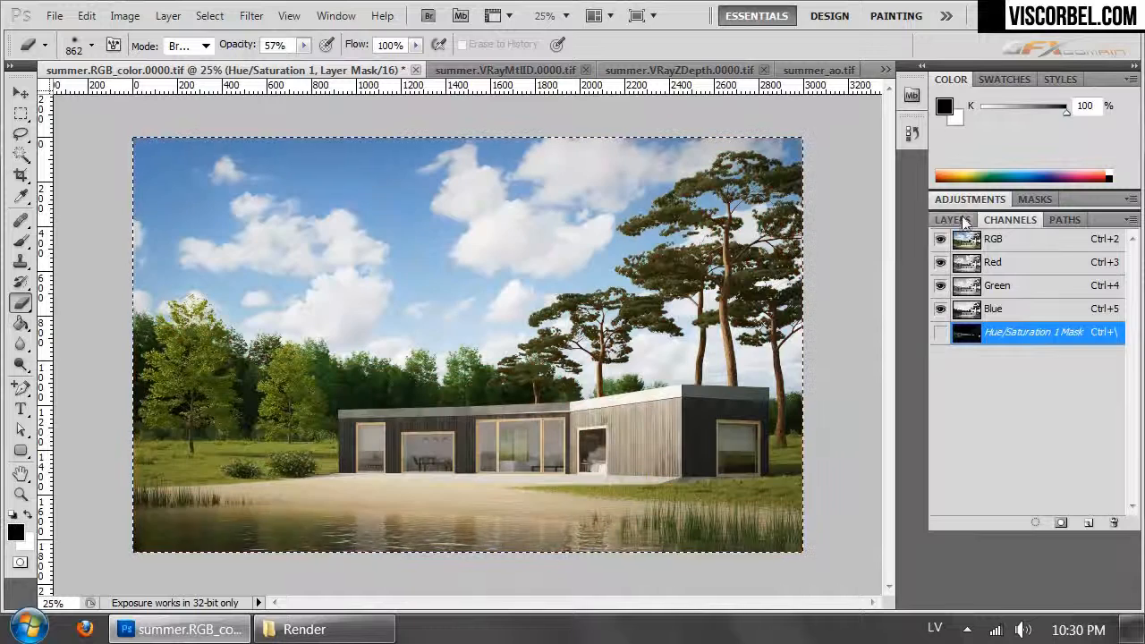
{"action": "left_click", "coordinate": [962, 223]}
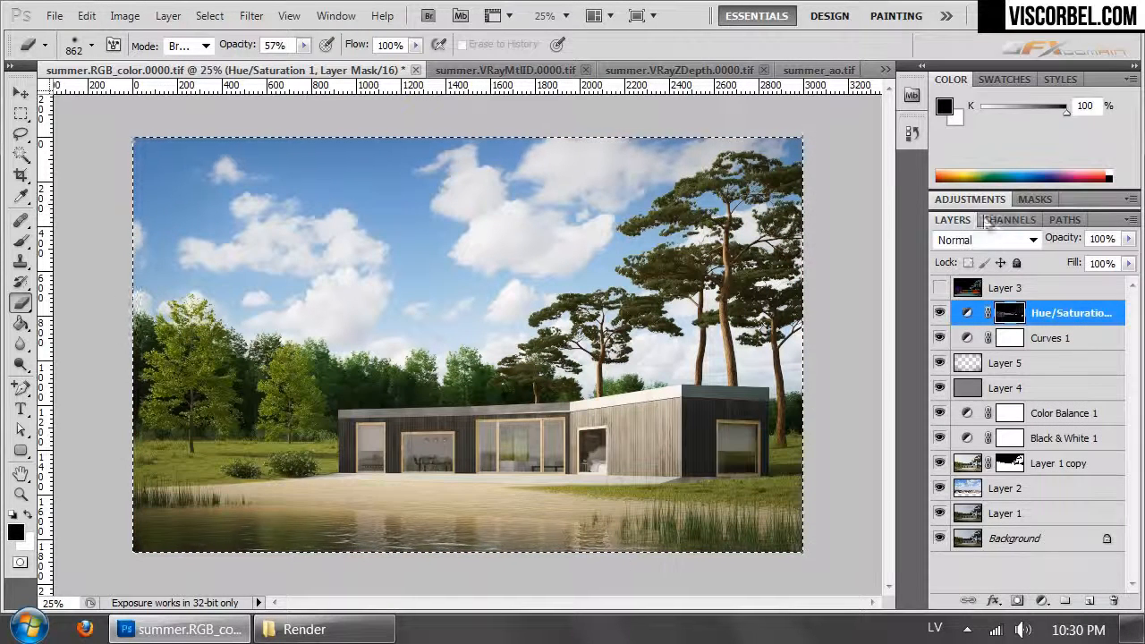
- Set the Hue/Saturation layer's saturation to -13 and lightness to +12
{"action": "left_click", "coordinate": [974, 200]}
{"action": "left_click_drag", "start_coordinate": [1025, 338], "coordinate": [1022, 341]}
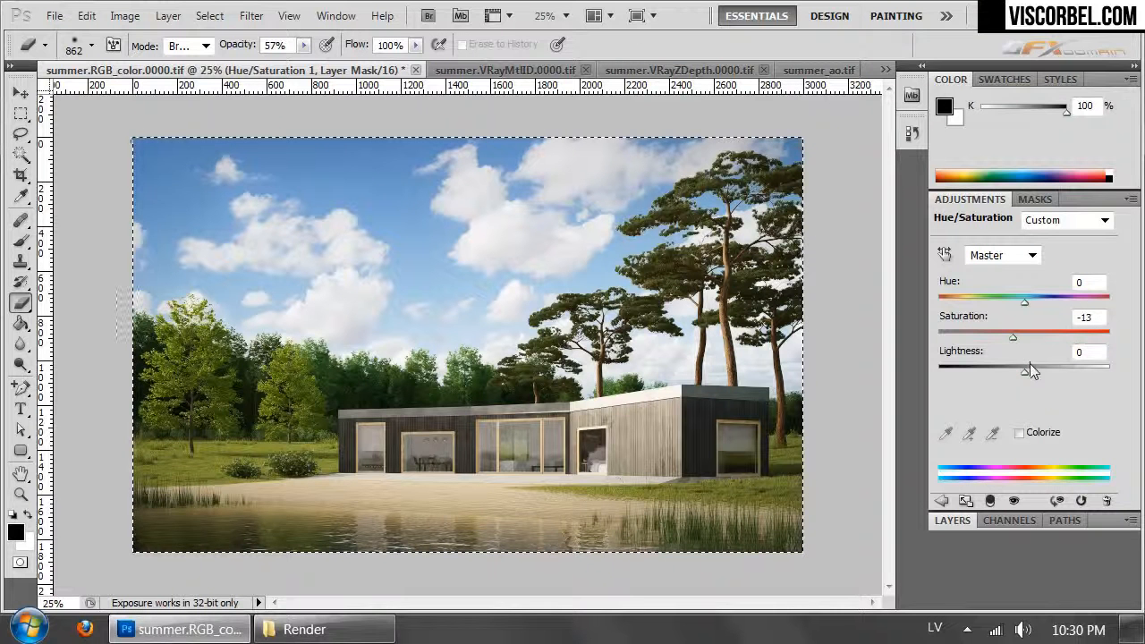
{"action": "left_click", "coordinate": [1028, 369]}
{"action": "left_click_drag", "start_coordinate": [1028, 369], "coordinate": [1038, 370]}
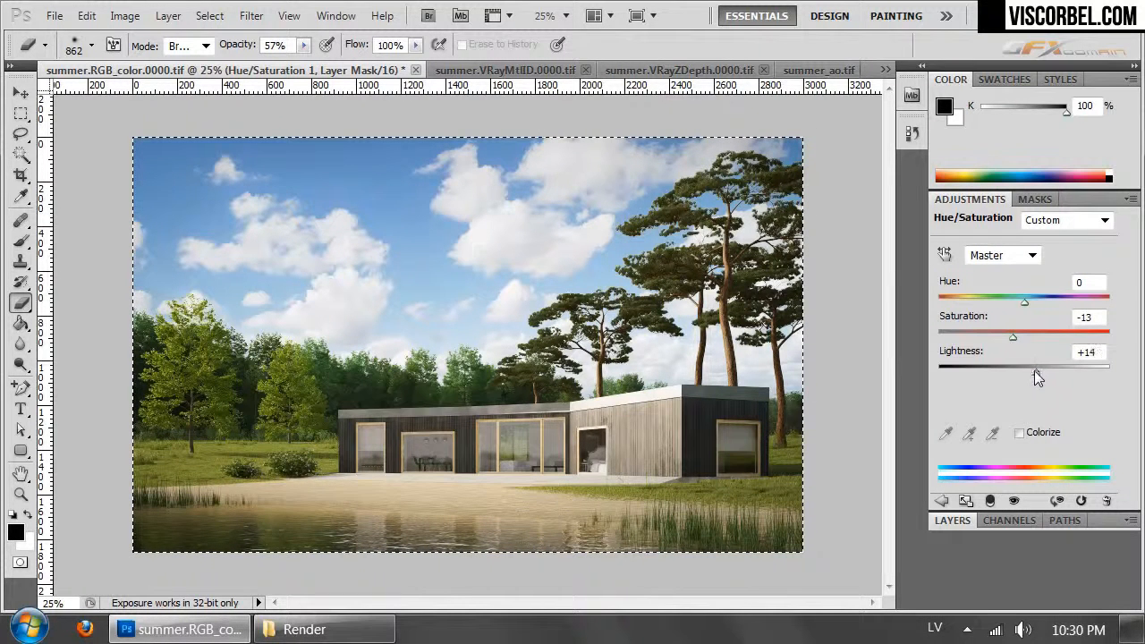
{"action": "left_click", "coordinate": [935, 520]}
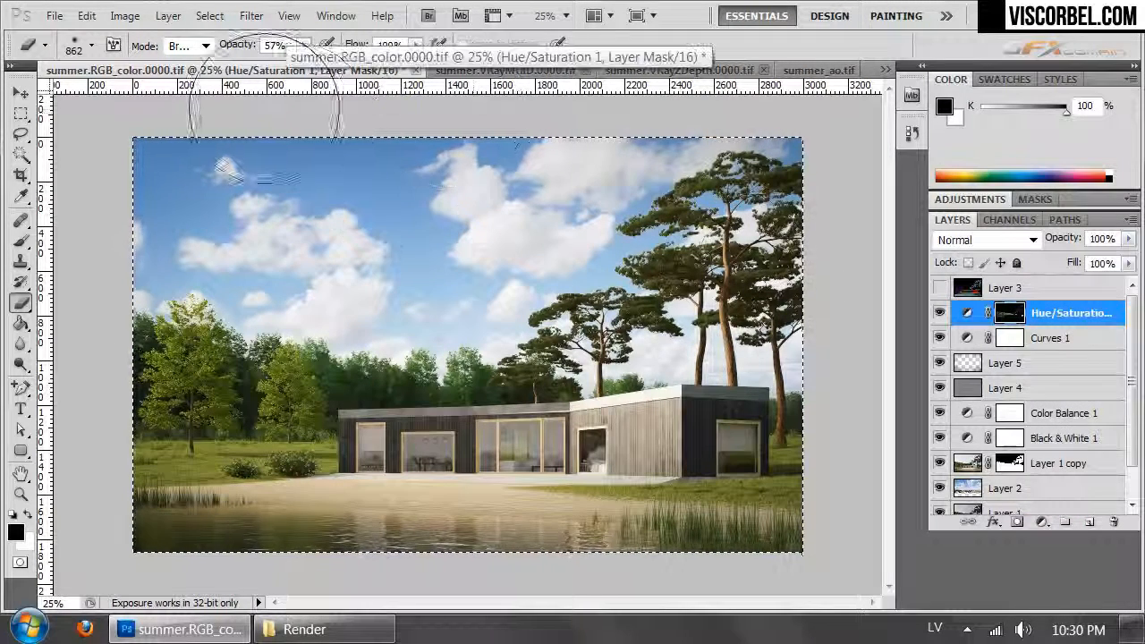
- Load the Hue/Saturation layer's mask as a selection and add a Photo Filter adjustment layer masked by it
{"action": "left_click", "coordinate": [1017, 317], "text": "ctrl"}
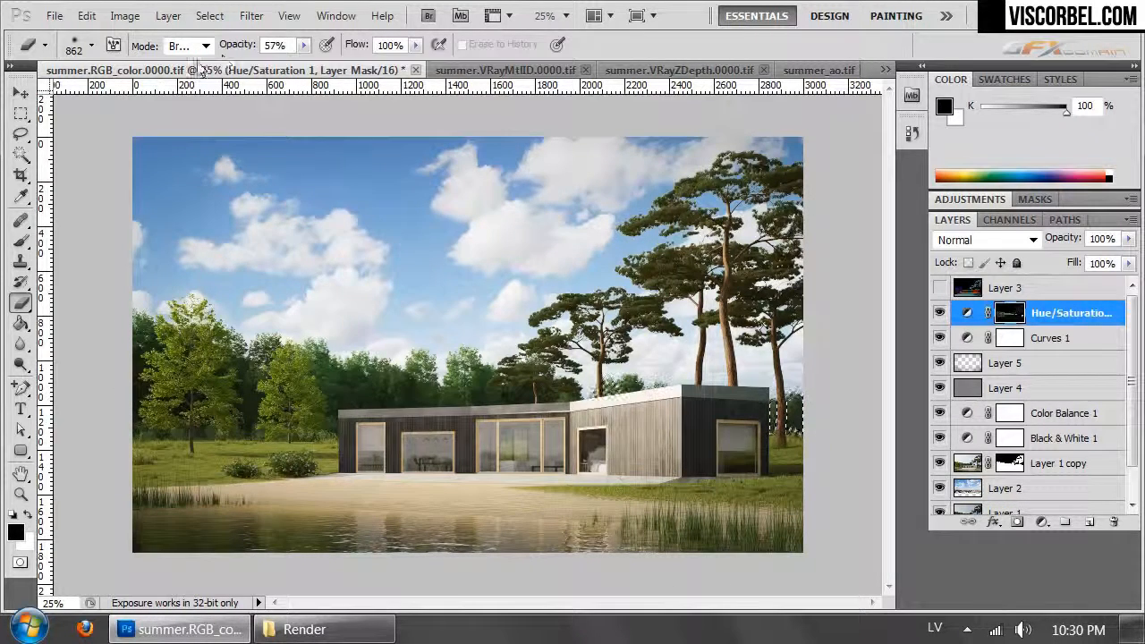
{"action": "left_click", "coordinate": [169, 15]}
{"action": "mouse_move", "coordinate": [331, 206]}
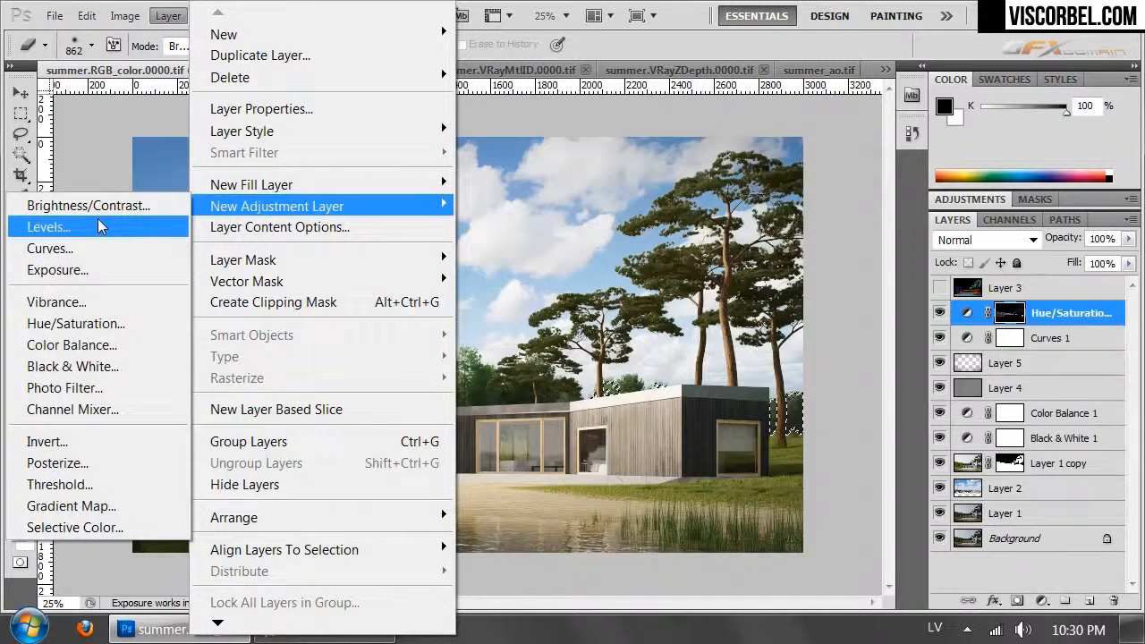
{"action": "left_click", "coordinate": [72, 388]}
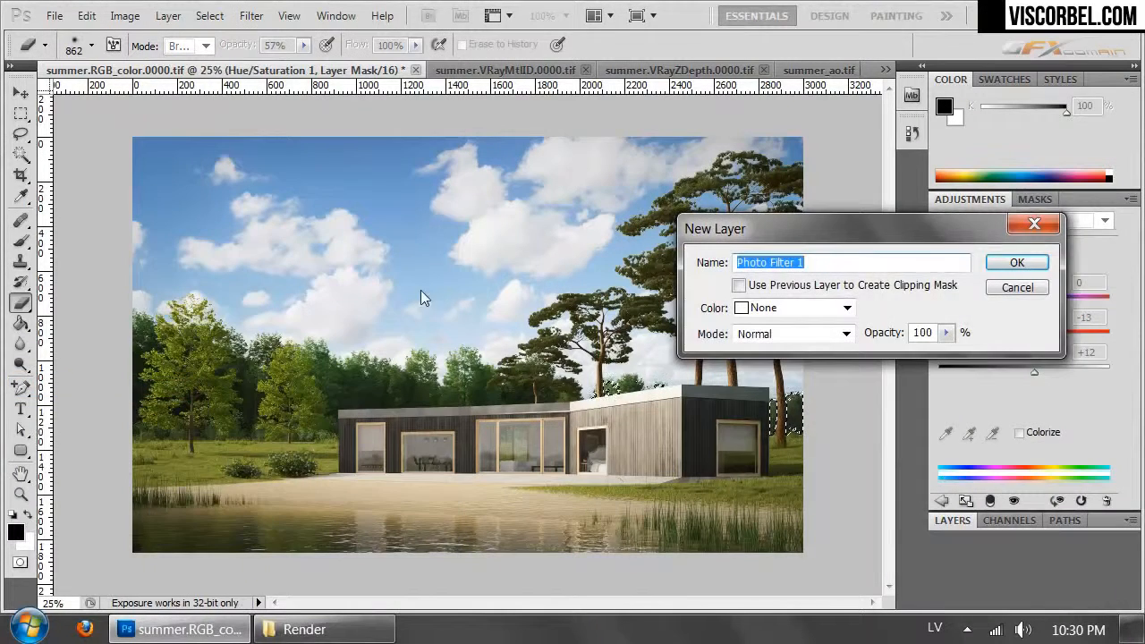
{"action": "left_click", "coordinate": [1019, 262]}
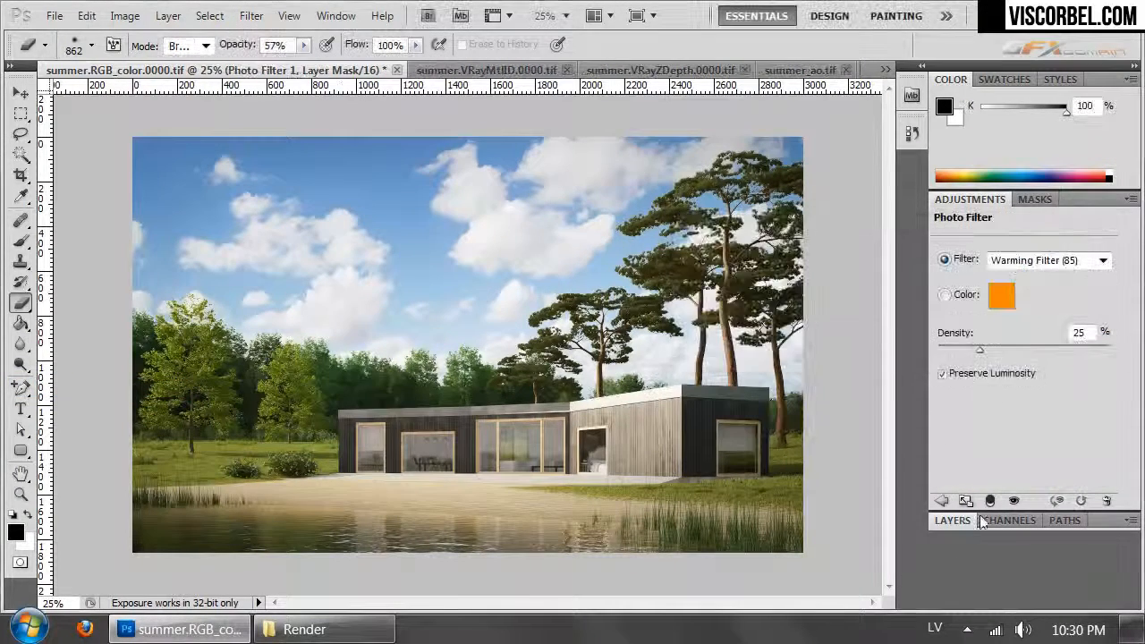
{"action": "left_click", "coordinate": [954, 522]}
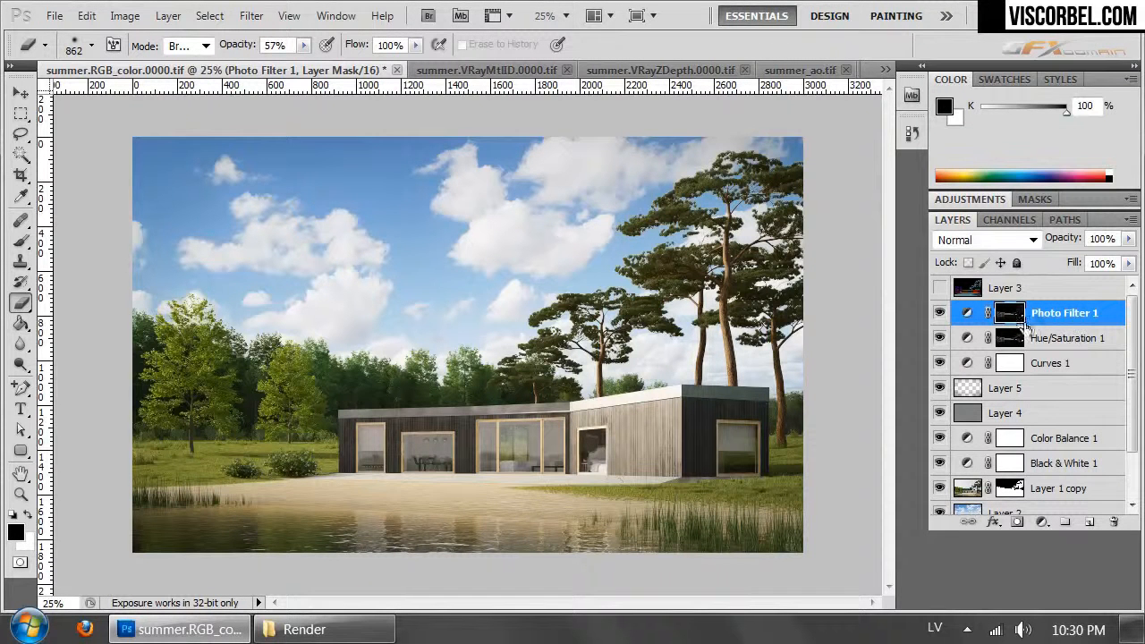
- Set the Photo Filter layer to Cooling Filter (LBB) and compare the image with and without it
{"action": "left_click", "coordinate": [979, 202]}
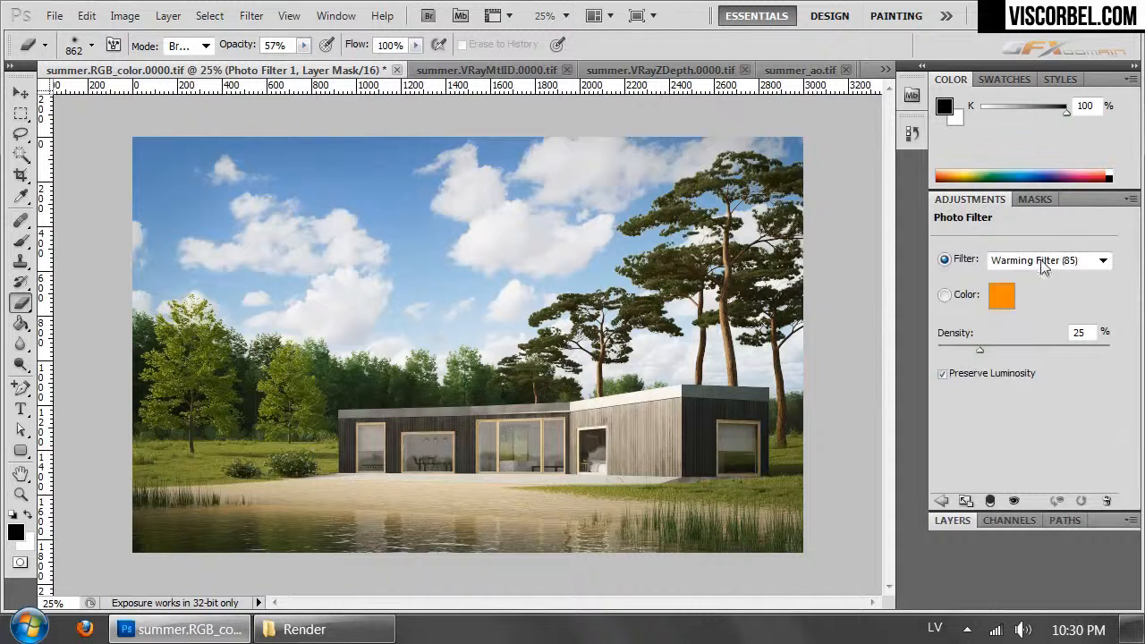
{"action": "left_click", "coordinate": [1042, 262]}
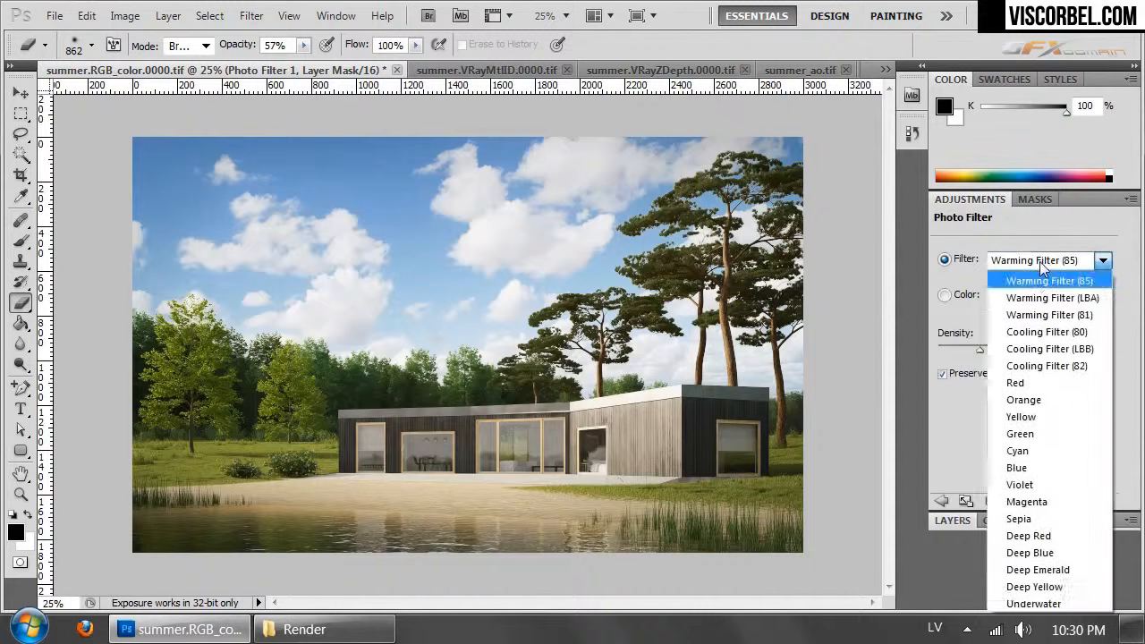
{"action": "left_click", "coordinate": [1044, 366]}
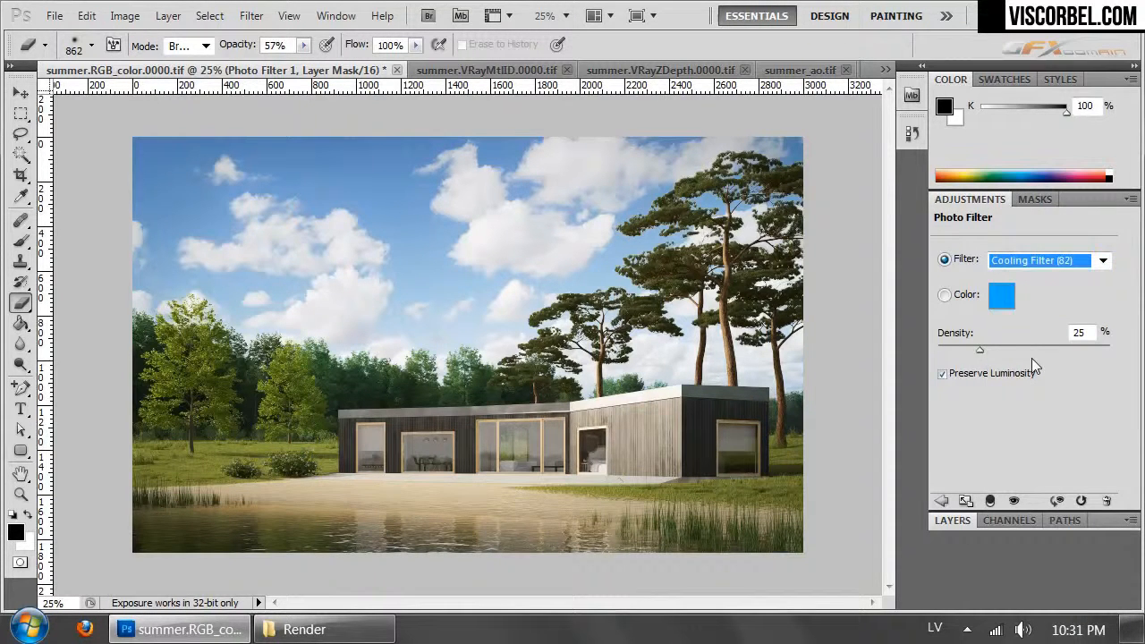
{"action": "key", "text": "Up"}
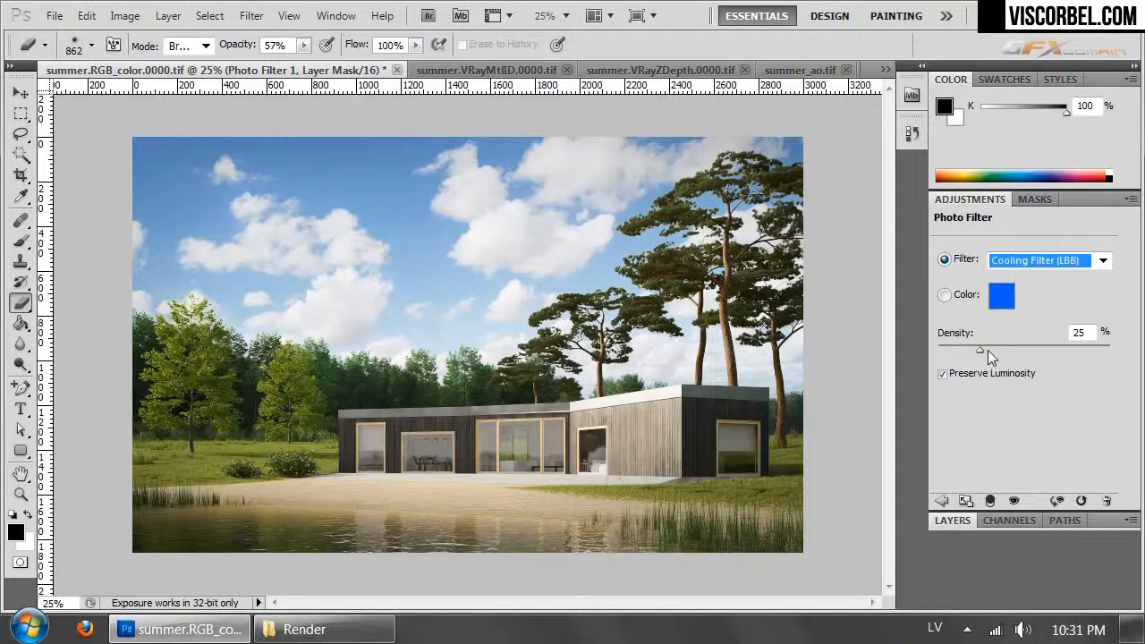
{"action": "left_click", "coordinate": [947, 523]}
{"action": "left_click", "coordinate": [940, 313]}
{"action": "left_click", "coordinate": [941, 312]}
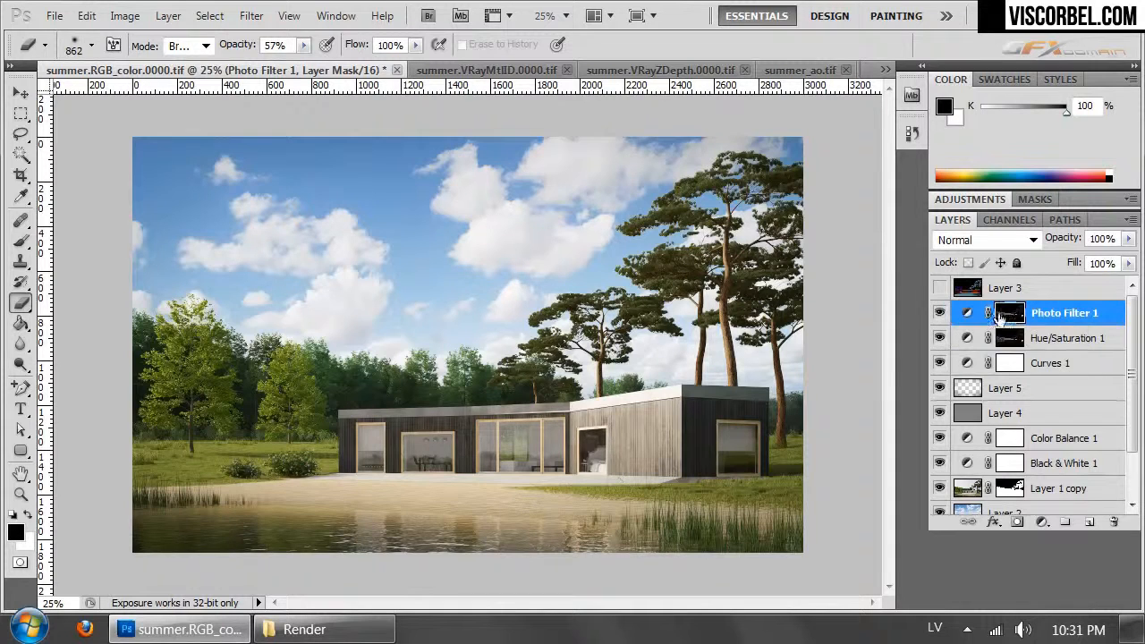
- Brighten the Photo Filter mask with a curve point at input 67, output 135, and compare the image with the layer hidden and shown
{"action": "left_click", "coordinate": [125, 15]}
{"action": "mouse_move", "coordinate": [179, 70]}
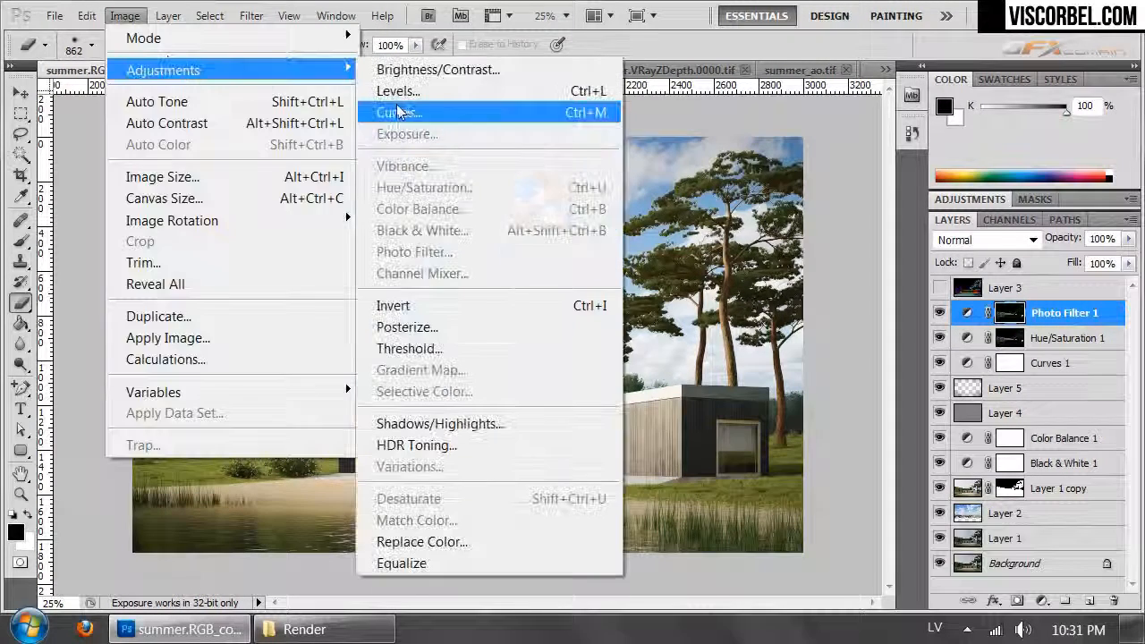
{"action": "left_click", "coordinate": [411, 109]}
{"action": "left_click_drag", "start_coordinate": [749, 386], "coordinate": [739, 355]}
{"action": "left_click_drag", "start_coordinate": [763, 183], "coordinate": [286, 141]}
{"action": "left_click_drag", "start_coordinate": [289, 307], "coordinate": [251, 308]}
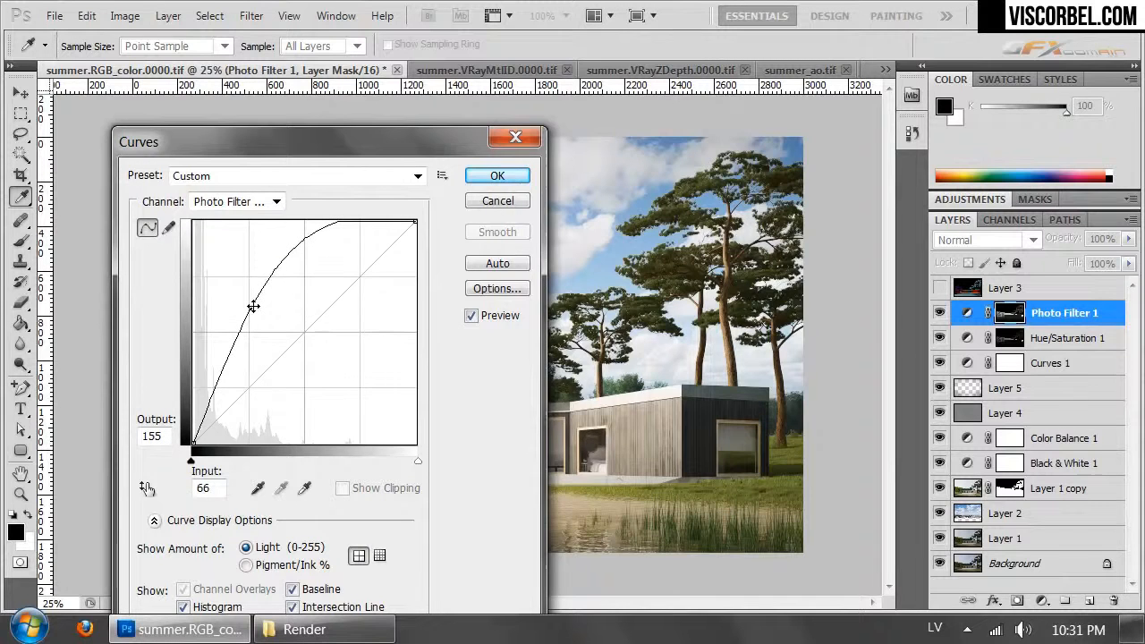
{"action": "left_click_drag", "start_coordinate": [304, 140], "coordinate": [960, 131]}
{"action": "left_click_drag", "start_coordinate": [907, 294], "coordinate": [907, 315]}
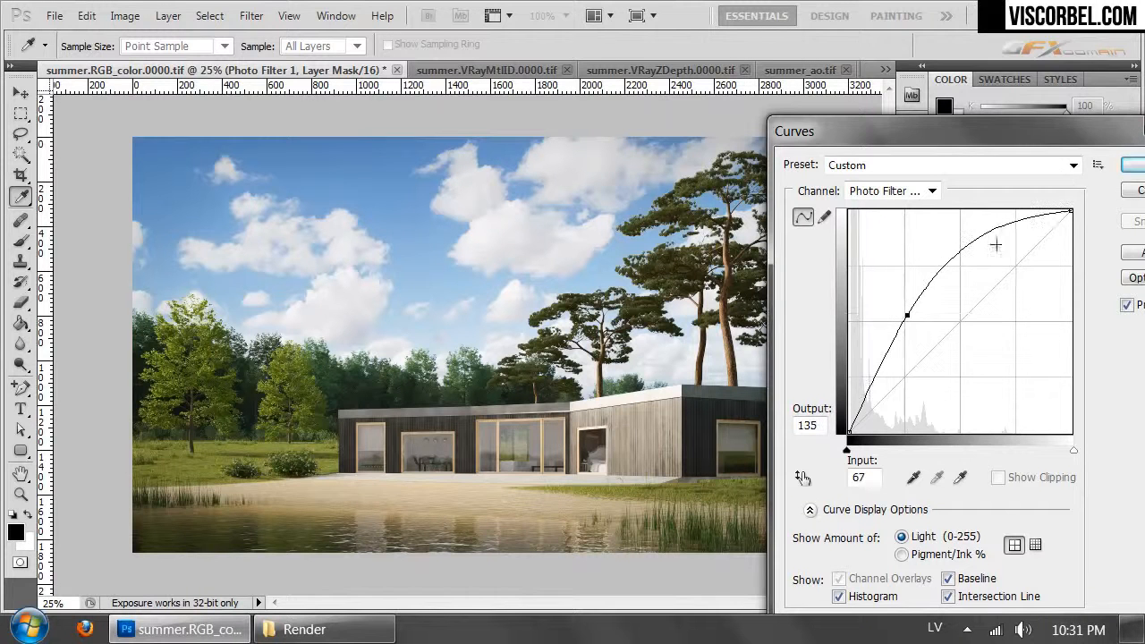
{"action": "left_click", "coordinate": [1130, 168]}
{"action": "left_click", "coordinate": [940, 314]}
{"action": "left_click", "coordinate": [940, 314]}
{"action": "left_click", "coordinate": [940, 314]}
{"action": "left_click", "coordinate": [939, 314]}
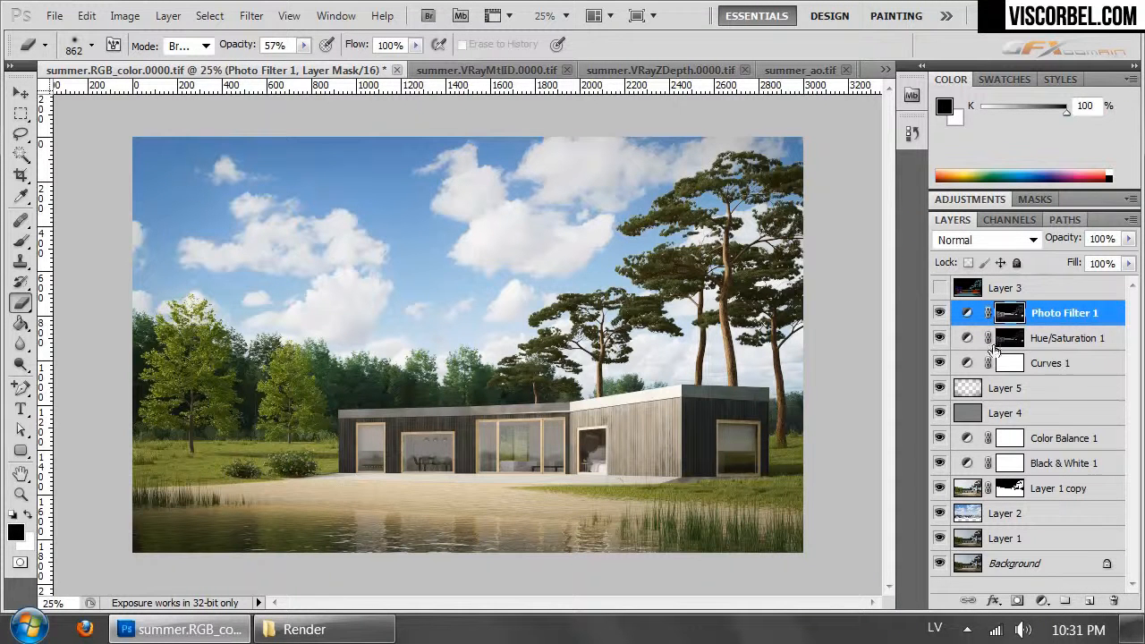
- Move Layer 4 above Photo Filter 1 and paste a merged copy of the whole image as a new layer above it
{"action": "left_click_drag", "start_coordinate": [967, 416], "coordinate": [969, 319]}
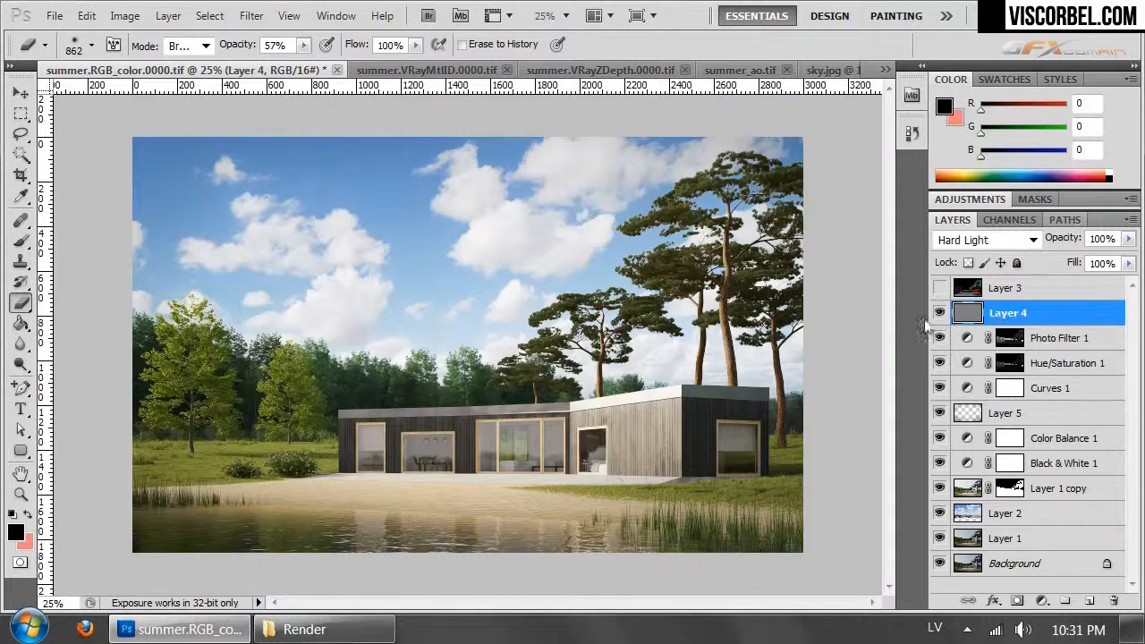
{"action": "left_click", "coordinate": [1045, 347]}
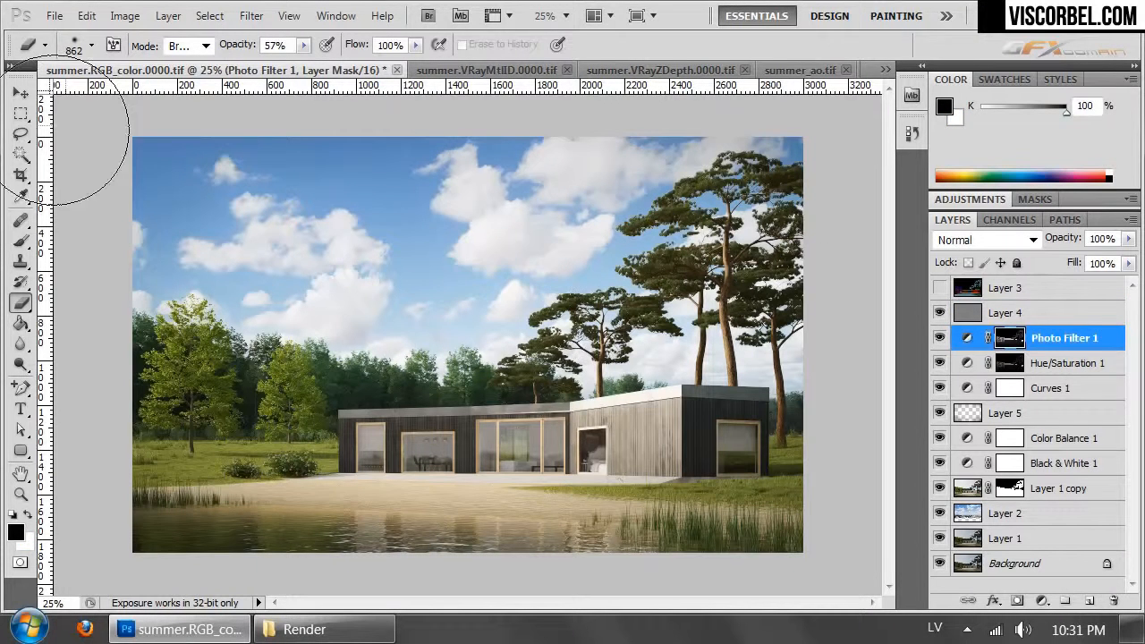
{"action": "key", "text": "ctrl+a"}
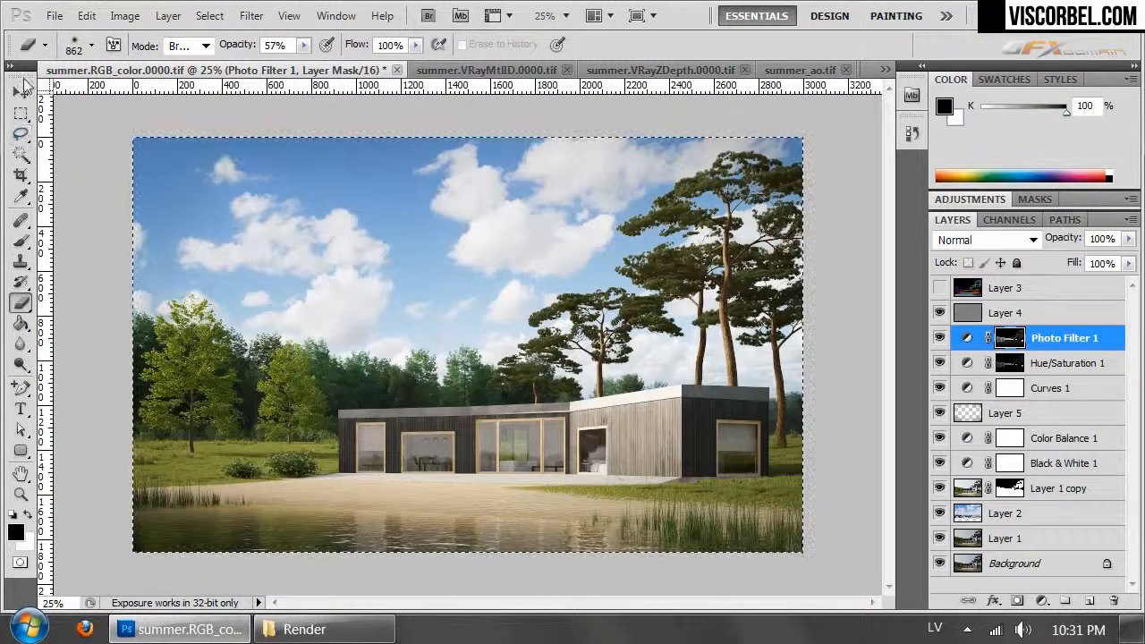
{"action": "left_click", "coordinate": [80, 23]}
{"action": "left_click", "coordinate": [175, 185]}
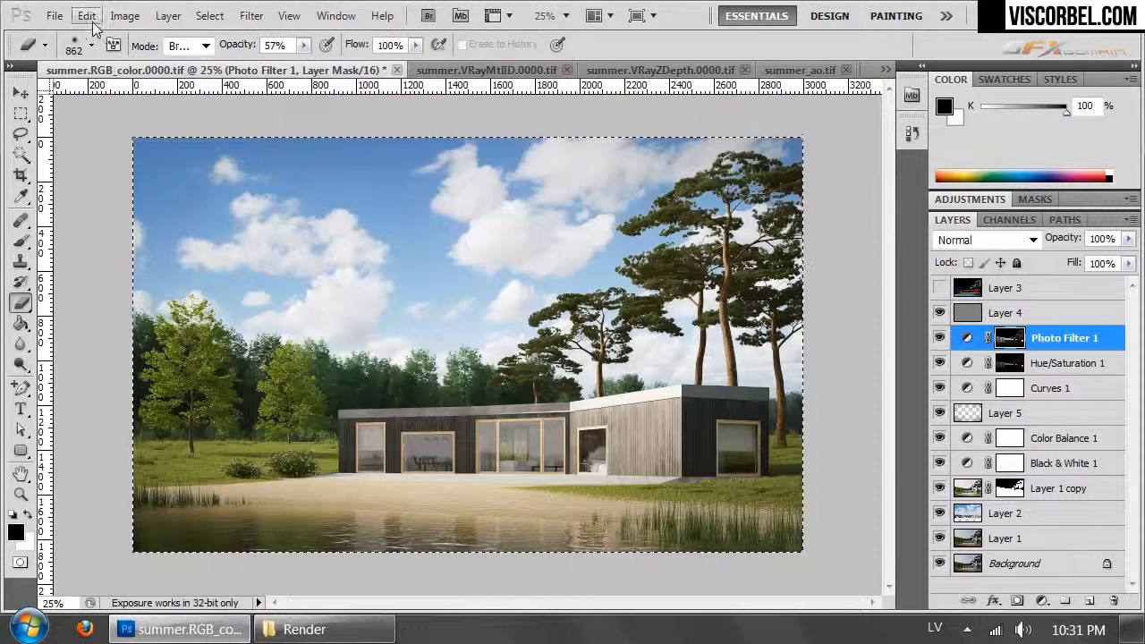
{"action": "left_click", "coordinate": [1029, 310]}
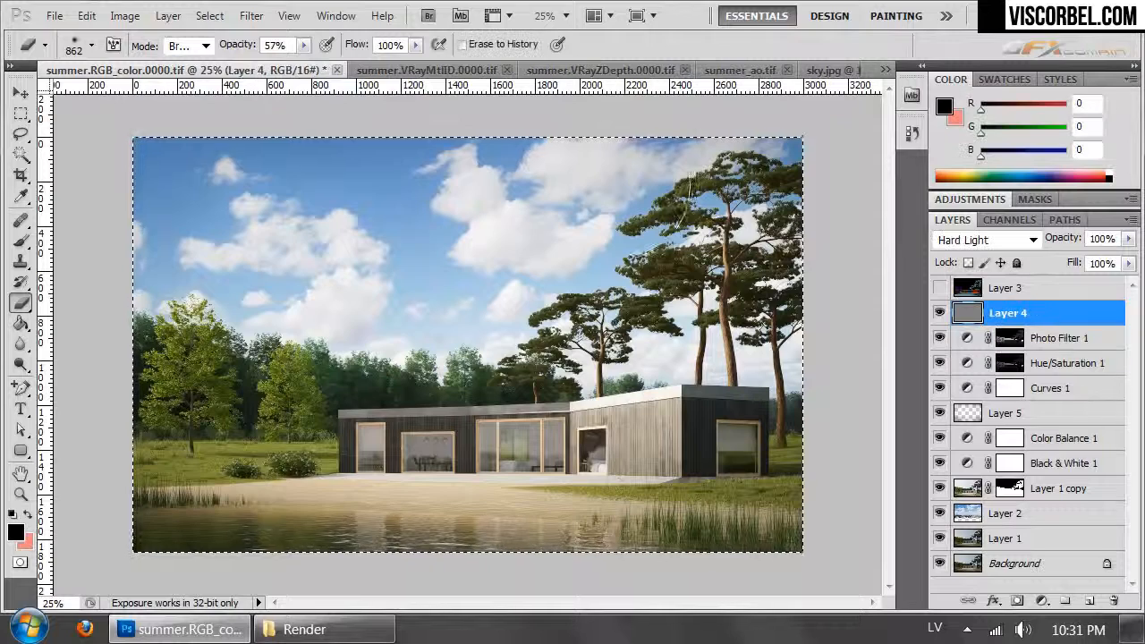
{"action": "left_click", "coordinate": [86, 15]}
{"action": "left_click", "coordinate": [181, 207]}
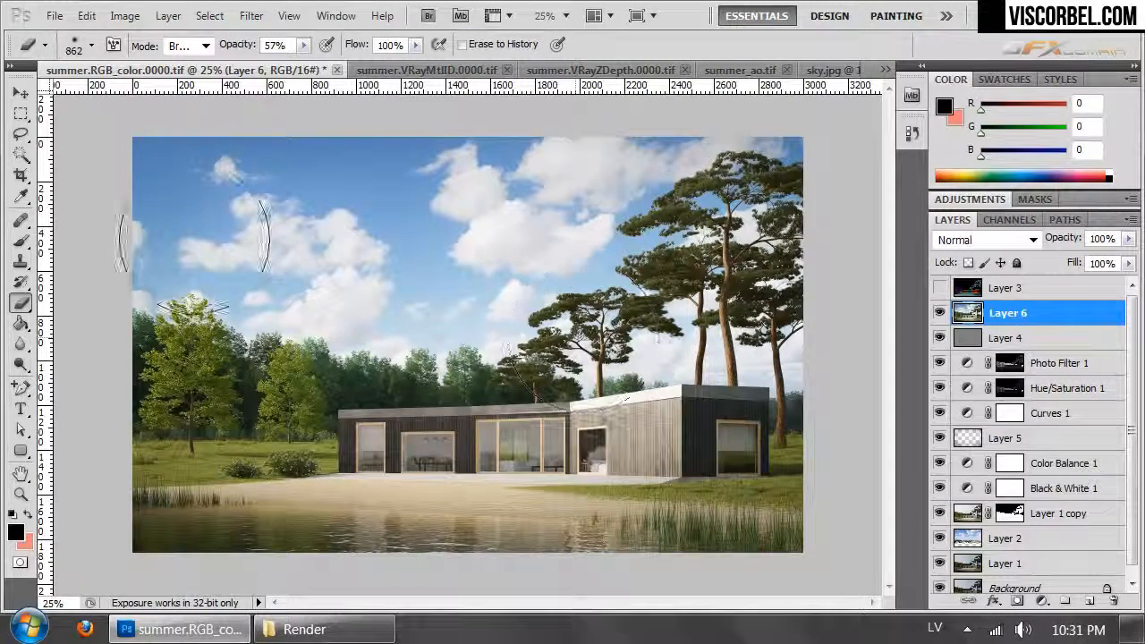
- Dodge the highlights of the two light green trees with a 329 px brush at 11% exposure, comparing with Layer 6 hidden and shown
{"action": "left_click", "coordinate": [20, 365]}
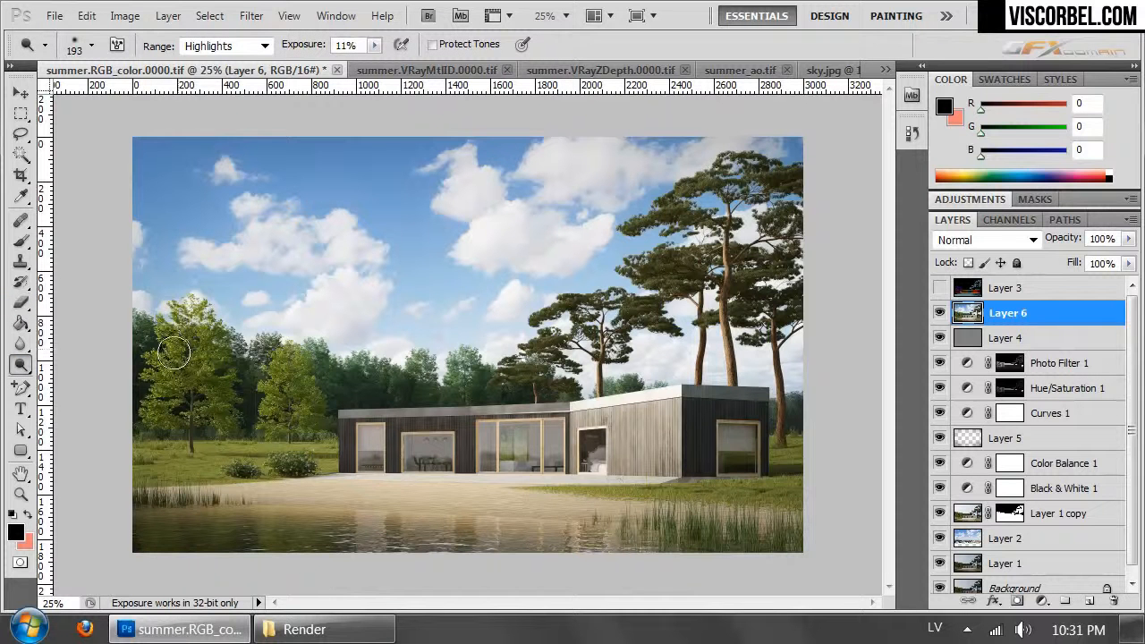
{"action": "left_click", "coordinate": [82, 51]}
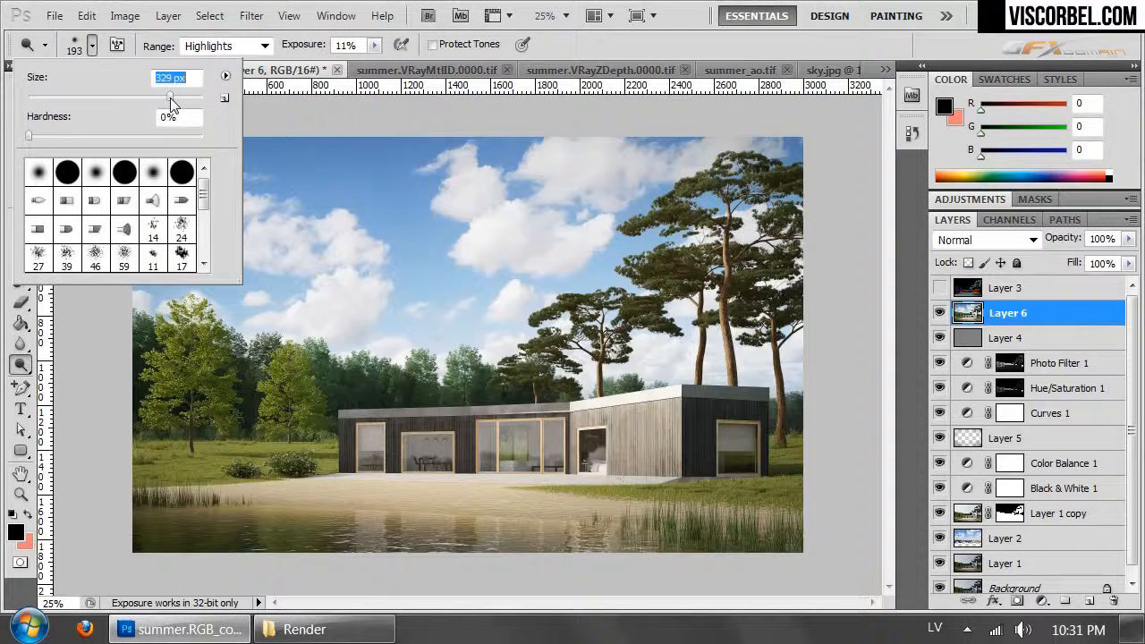
{"action": "mouse_move", "coordinate": [170, 356]}
{"action": "left_mouse_down"}
{"action": "mouse_move", "coordinate": [219, 365]}
{"action": "mouse_move", "coordinate": [168, 414]}
{"action": "mouse_move", "coordinate": [315, 467]}
{"action": "mouse_move", "coordinate": [288, 433]}
{"action": "mouse_move", "coordinate": [302, 449]}
{"action": "mouse_move", "coordinate": [372, 380]}
{"action": "mouse_move", "coordinate": [275, 404]}
{"action": "left_mouse_up"}
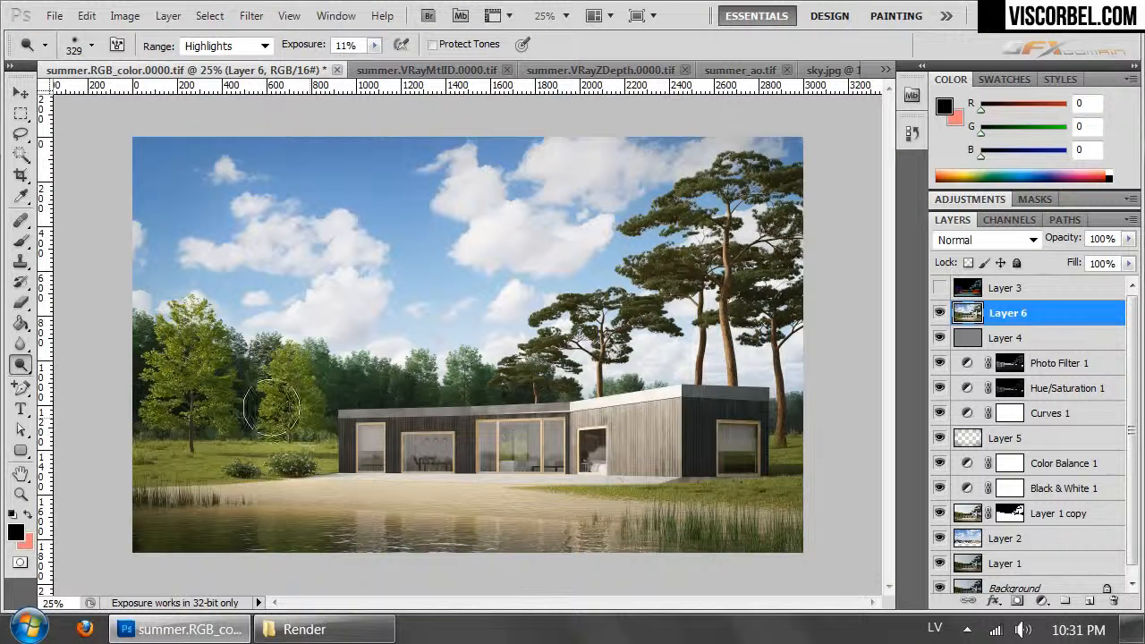
{"action": "left_click", "coordinate": [941, 313]}
{"action": "left_click", "coordinate": [940, 313]}
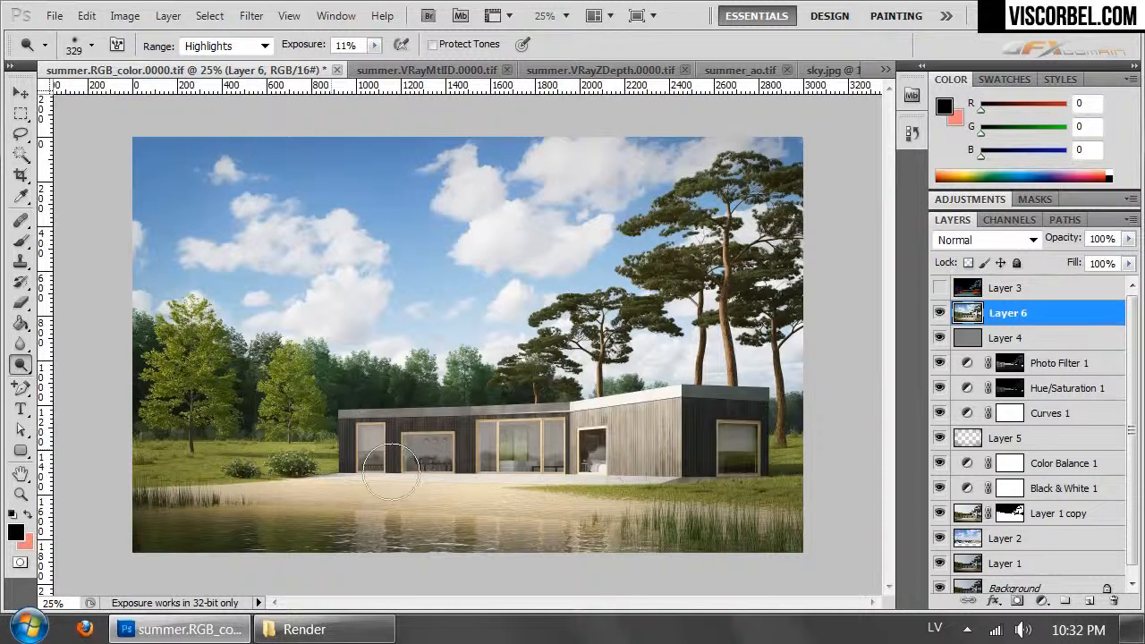
- Examine the dodged trees, bushes and house front up close, and review the overall image at reduced size
{"action": "key", "text": "ctrl+plus"}
{"action": "key", "text": "ctrl+plus"}
{"action": "key", "text": "ctrl+plus"}
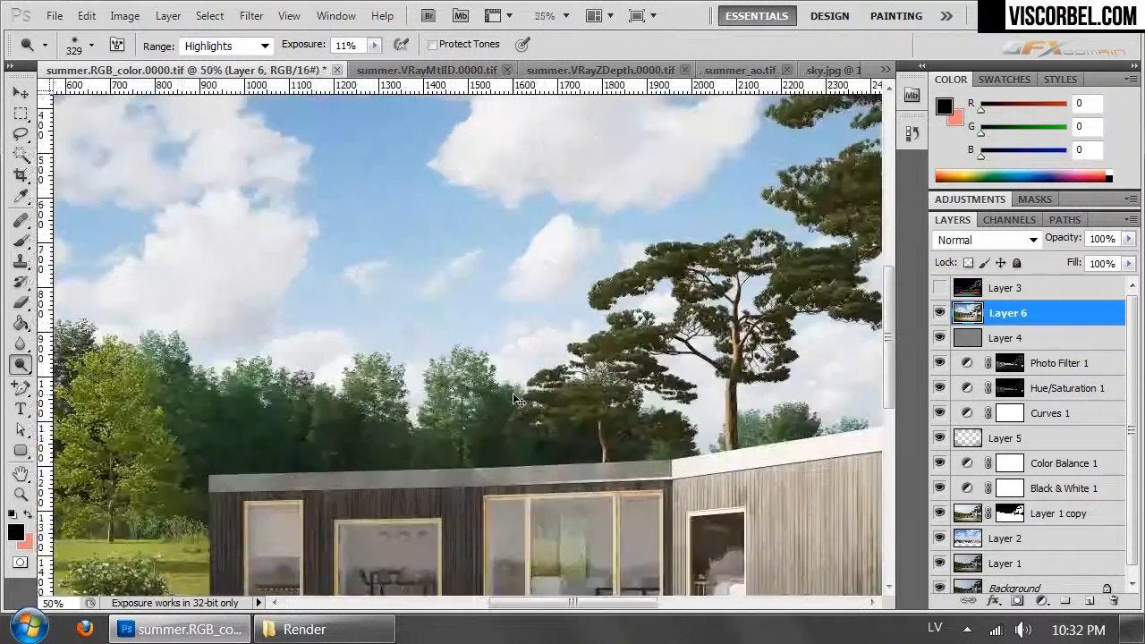
{"action": "left_click_drag", "start_coordinate": [309, 459], "coordinate": [823, 170]}
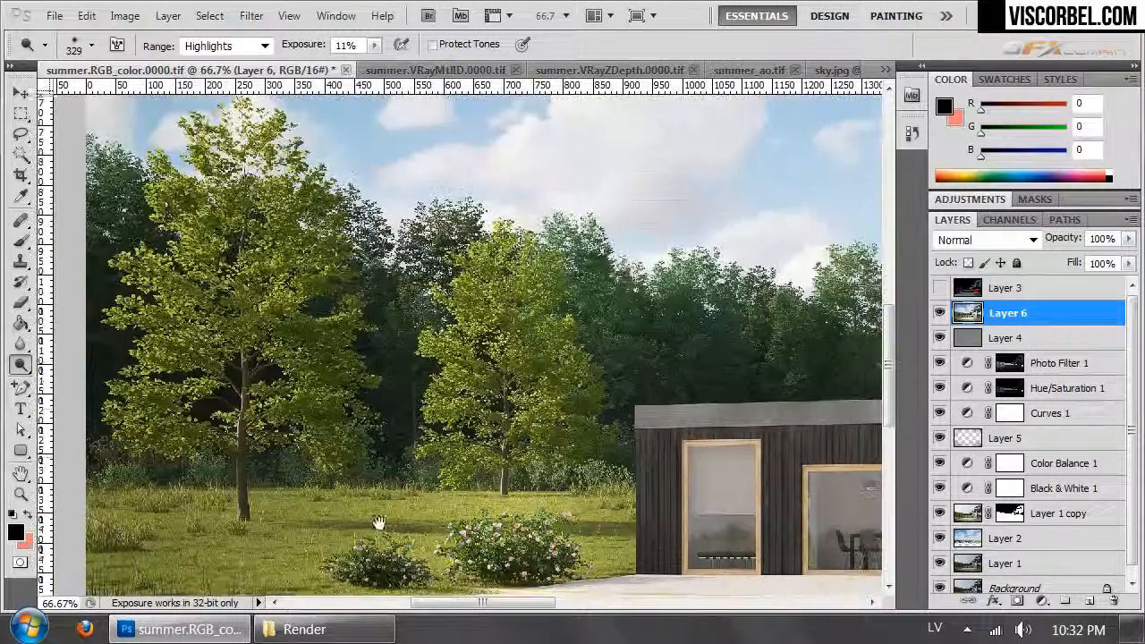
{"action": "left_click_drag", "start_coordinate": [622, 188], "coordinate": [617, 362]}
{"action": "left_click", "coordinate": [632, 320]}
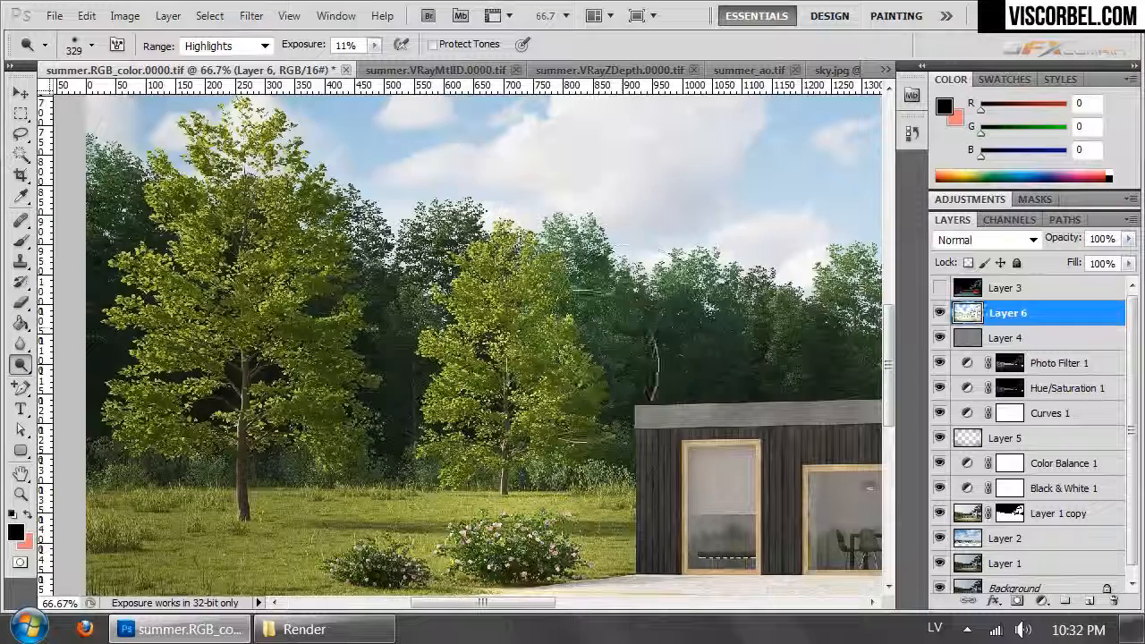
{"action": "left_click", "coordinate": [323, 363]}
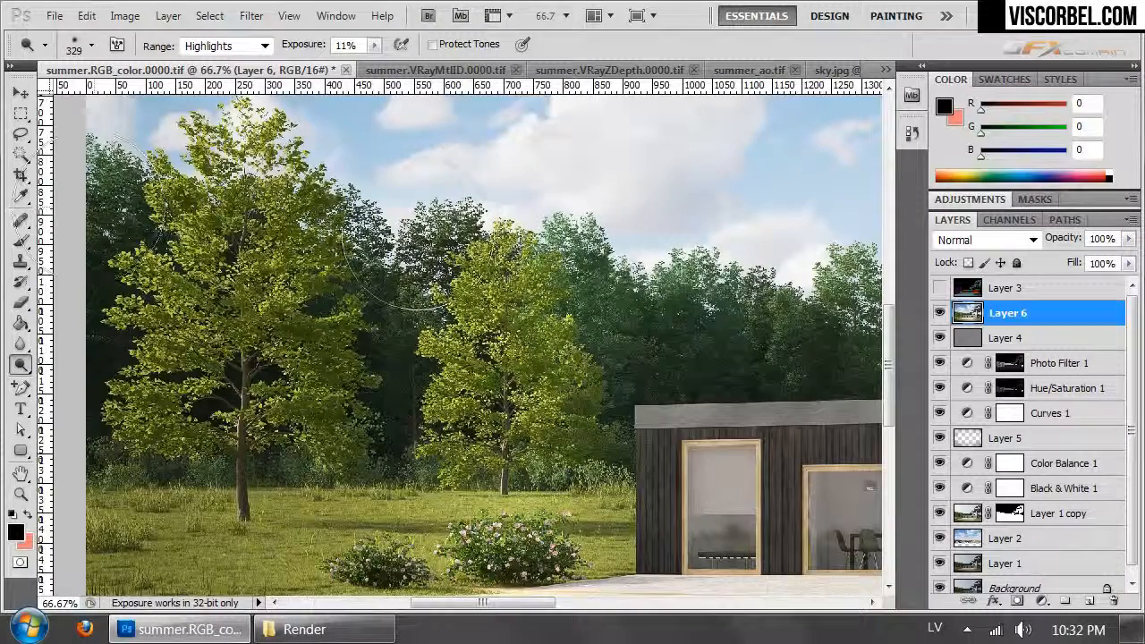
{"action": "key", "text": "ctrl+minus"}
{"action": "key", "text": "ctrl+minus"}
{"action": "key", "text": "ctrl+minus"}
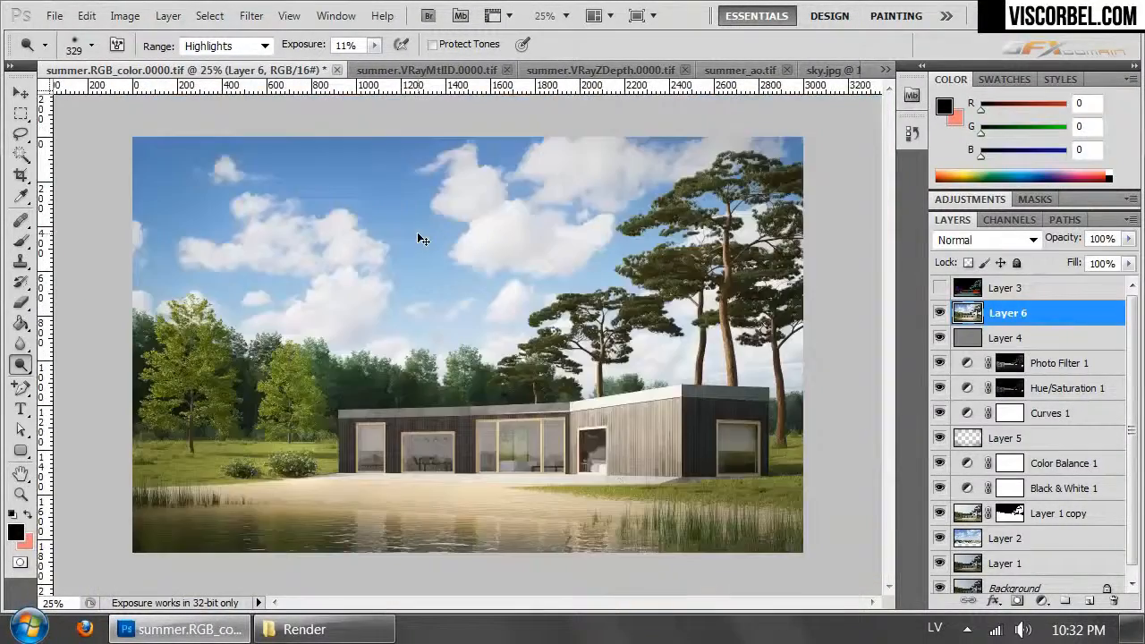
{"action": "key", "text": "ctrl+minus"}
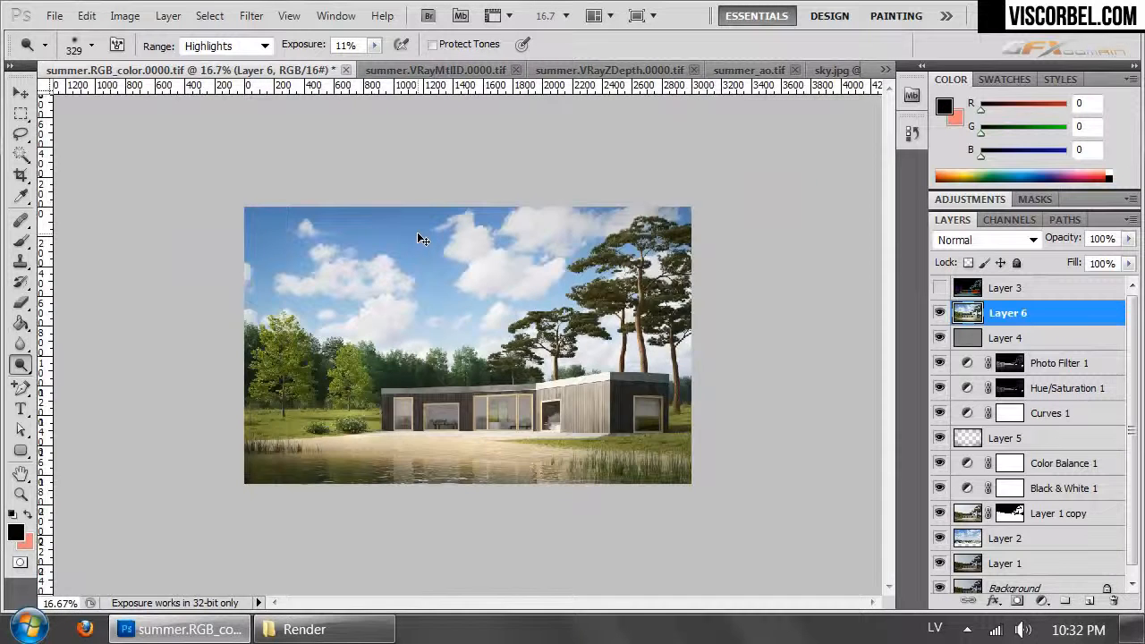
{"action": "key", "text": "ctrl+plus"}
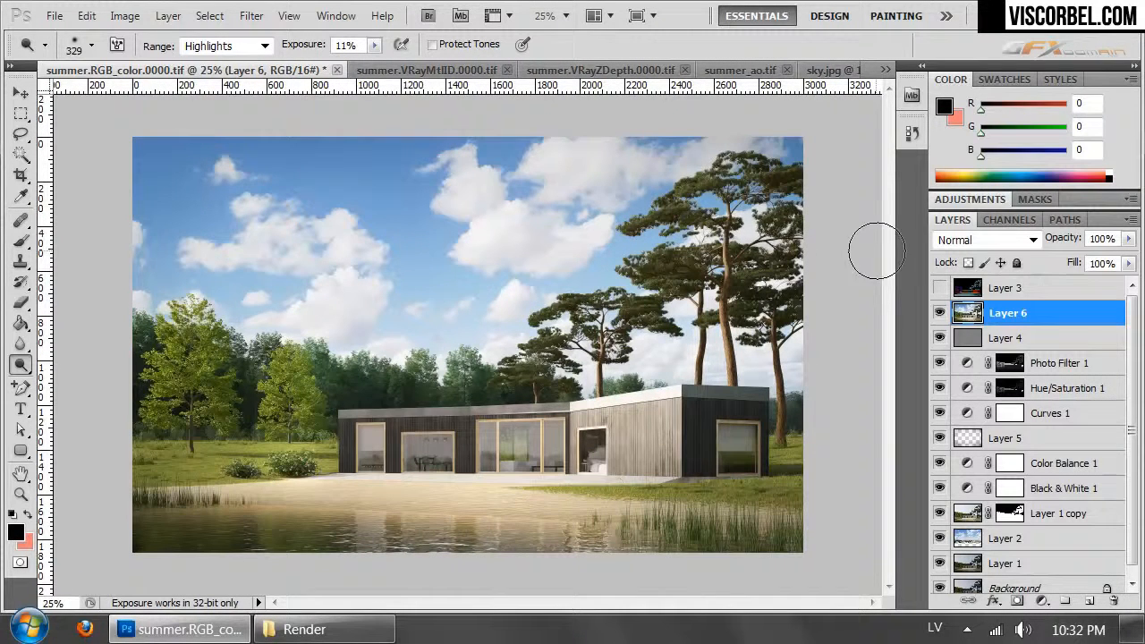
{"action": "left_click", "coordinate": [936, 442]}
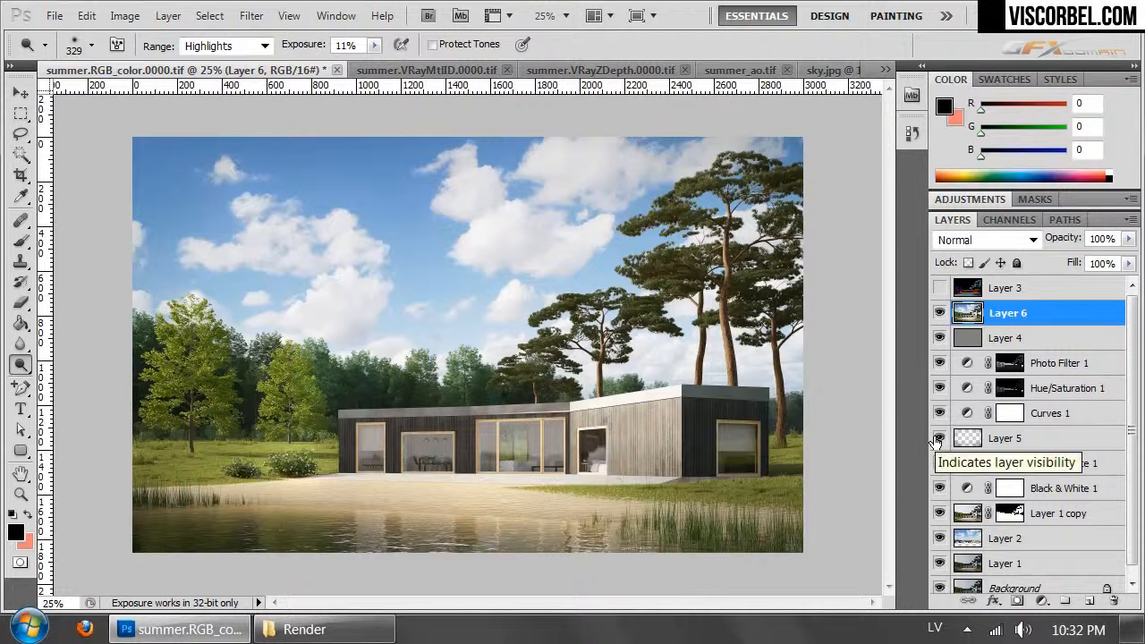
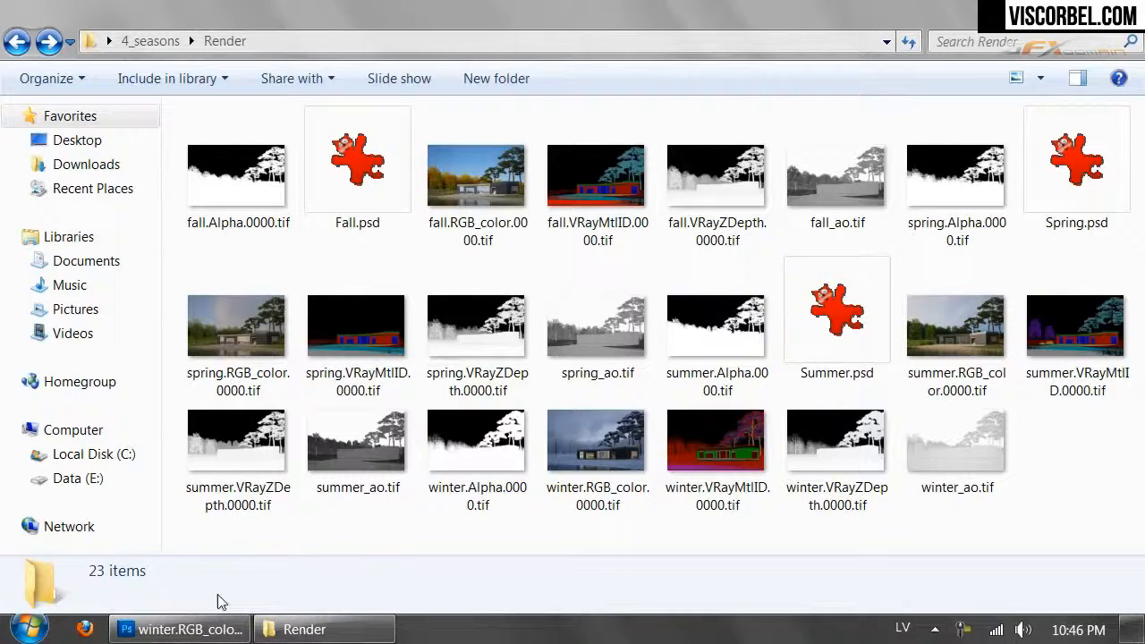
- Switch to Photoshop and duplicate the Background layer of the winter color render
{"action": "left_click", "coordinate": [186, 629]}
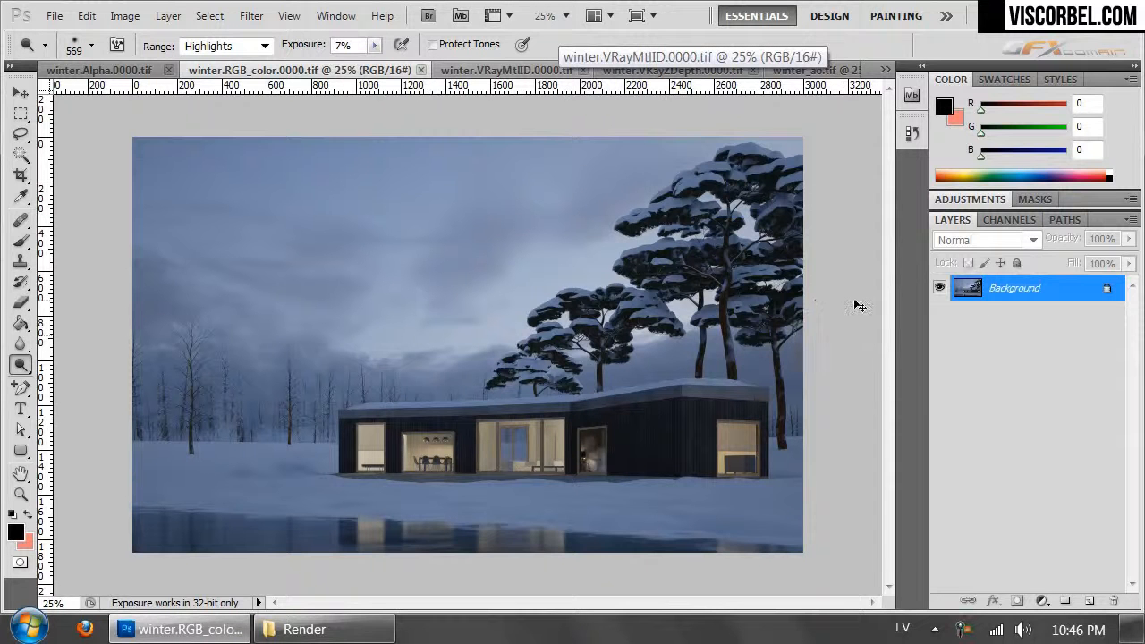
{"action": "key", "text": "ctrl+j"}
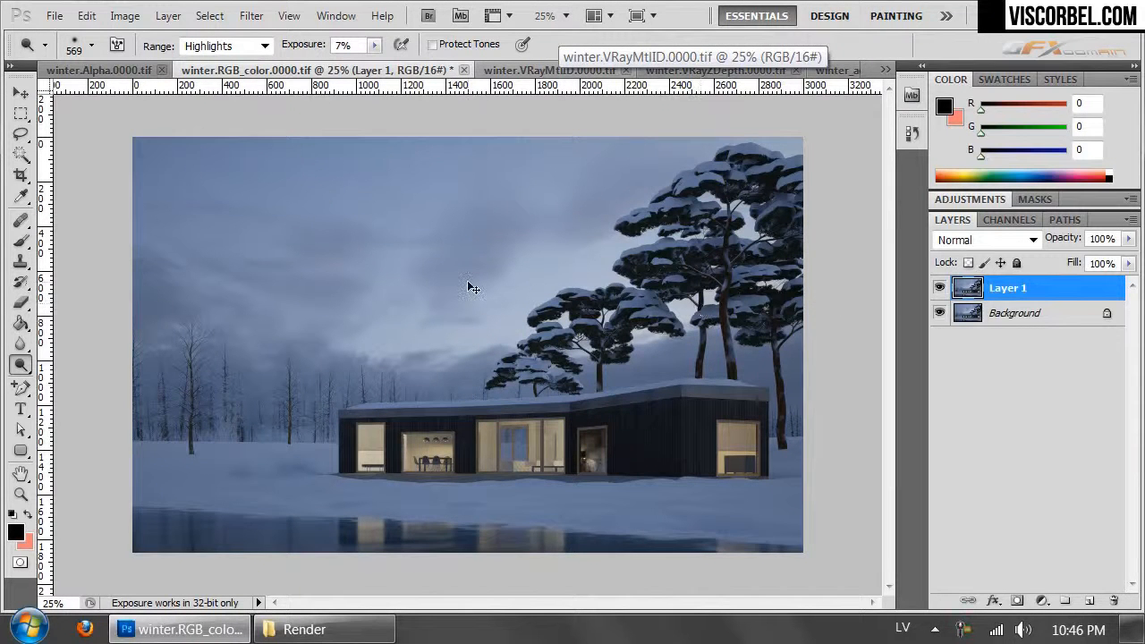
- Brighten Layer 1 with Curves, placing a midtone point at input 122, output 158 and raising the shadow and highlight points above the baseline
{"action": "left_click", "coordinate": [125, 15]}
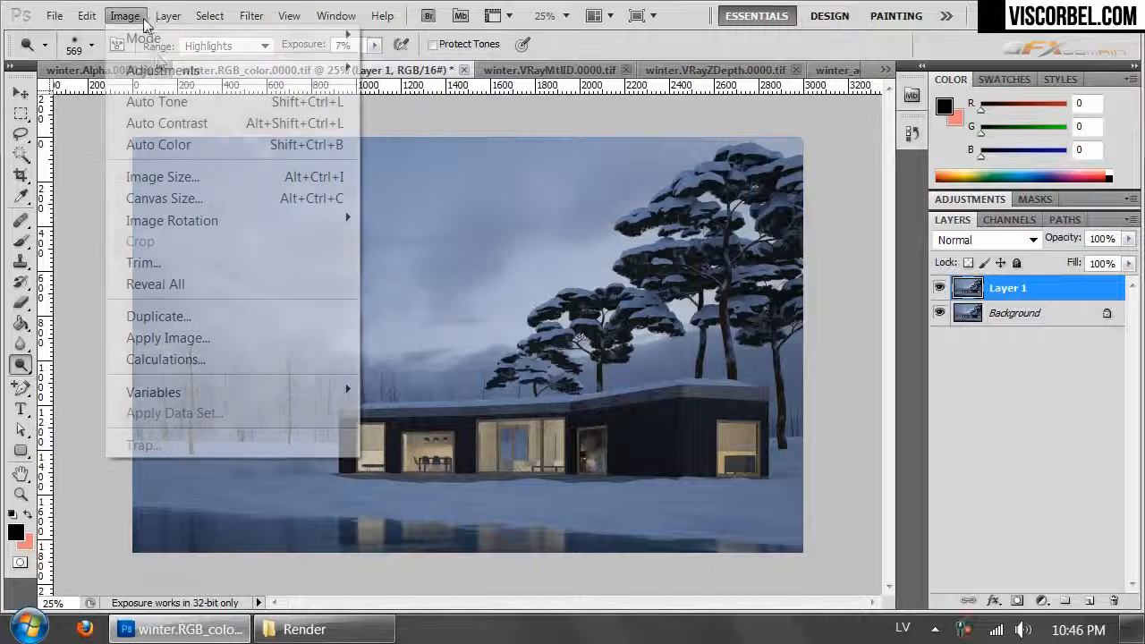
{"action": "mouse_move", "coordinate": [163, 73]}
{"action": "left_click", "coordinate": [398, 111]}
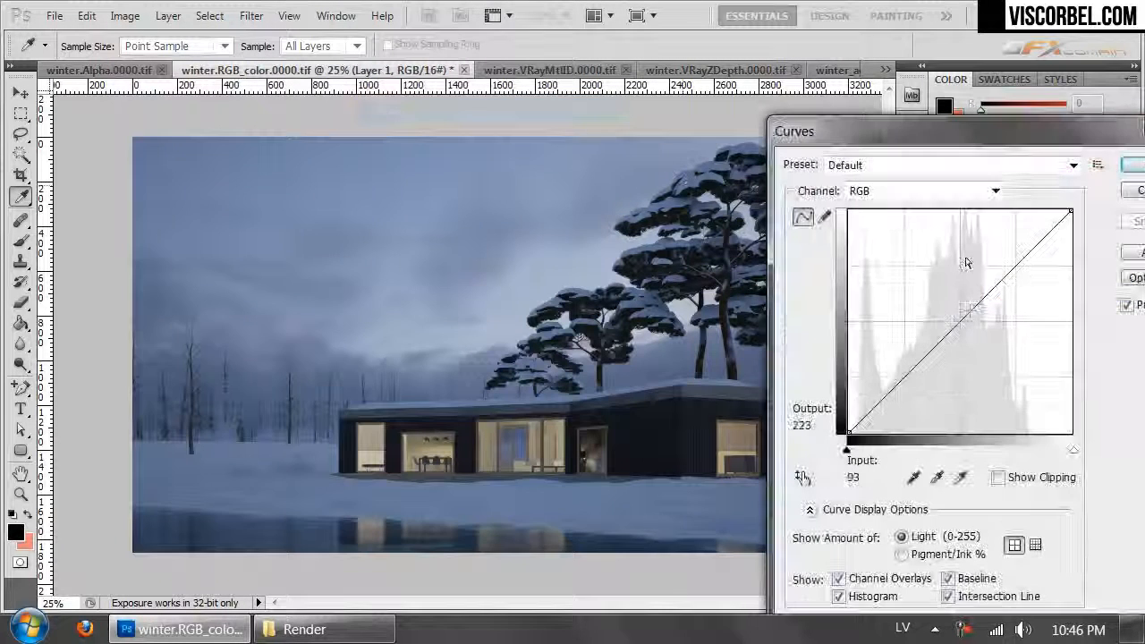
{"action": "left_click_drag", "start_coordinate": [971, 310], "coordinate": [960, 305]}
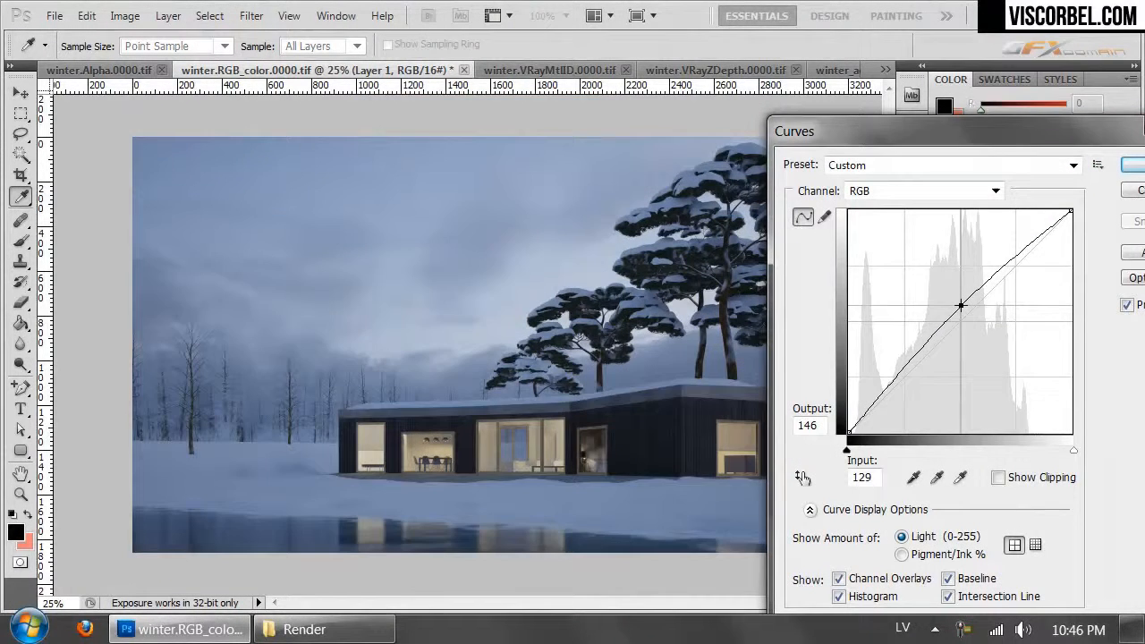
{"action": "left_click_drag", "start_coordinate": [1031, 236], "coordinate": [1020, 228]}
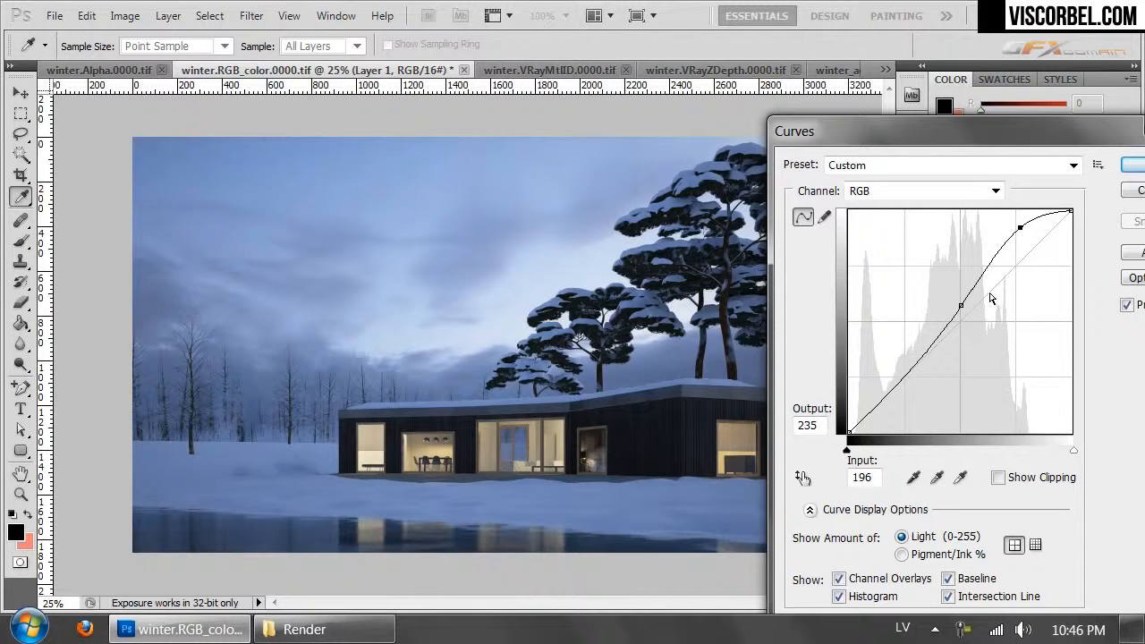
{"action": "left_click_drag", "start_coordinate": [964, 305], "coordinate": [956, 302]}
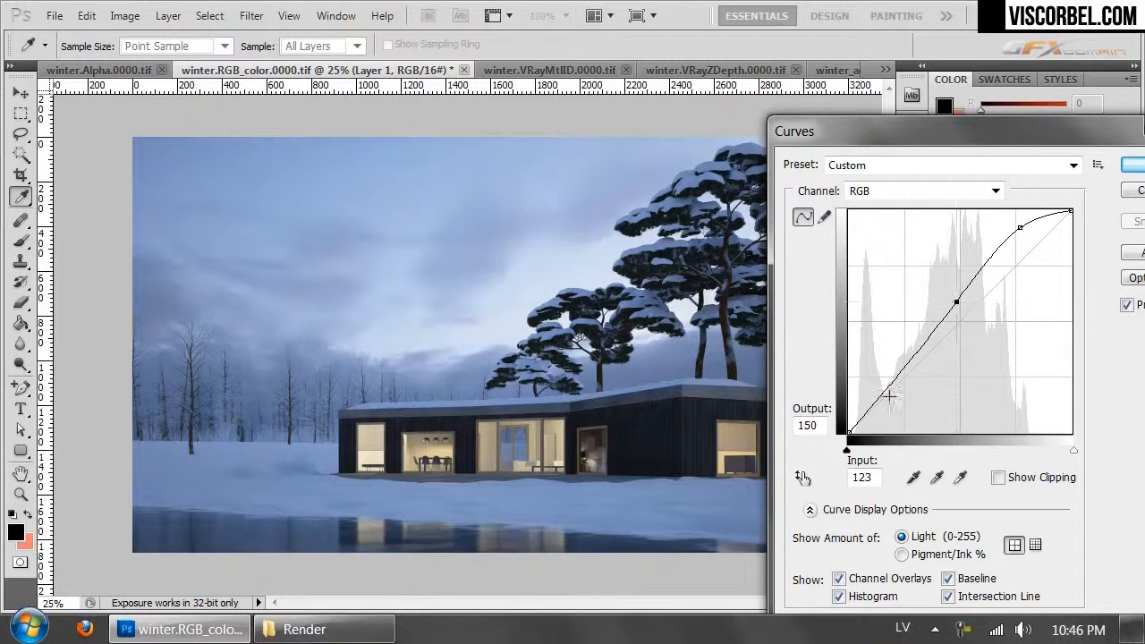
{"action": "left_click", "coordinate": [876, 404]}
{"action": "left_click_drag", "start_coordinate": [876, 405], "coordinate": [871, 406]}
{"action": "left_click_drag", "start_coordinate": [952, 301], "coordinate": [955, 296]}
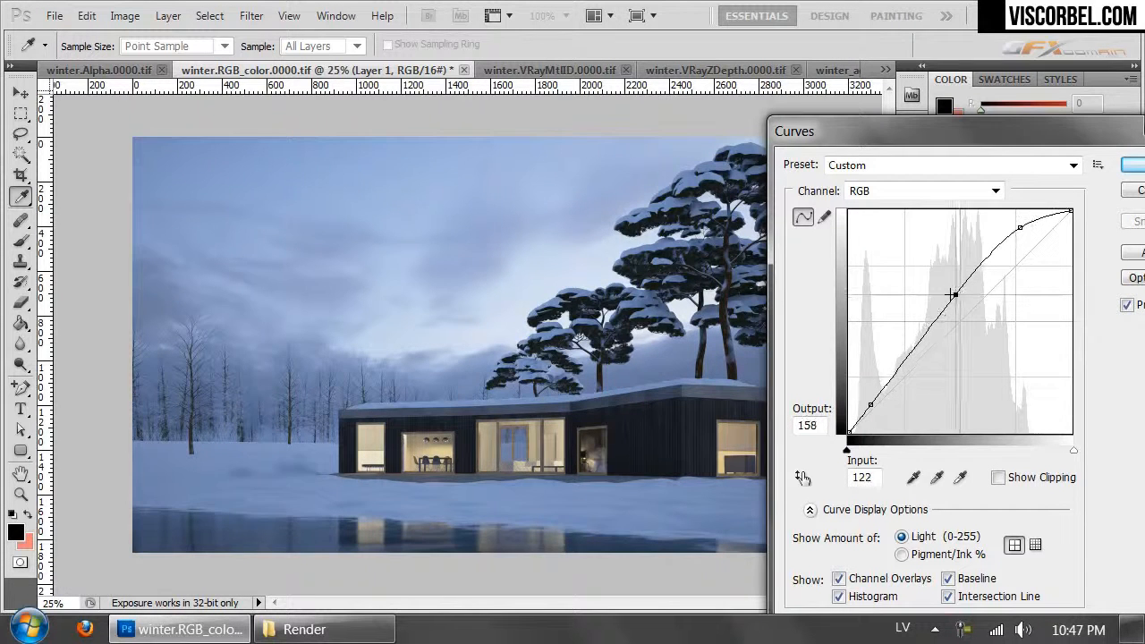
{"action": "left_click_drag", "start_coordinate": [1021, 225], "coordinate": [1011, 222]}
{"action": "key", "text": "Return"}
{"action": "key", "text": "o"}
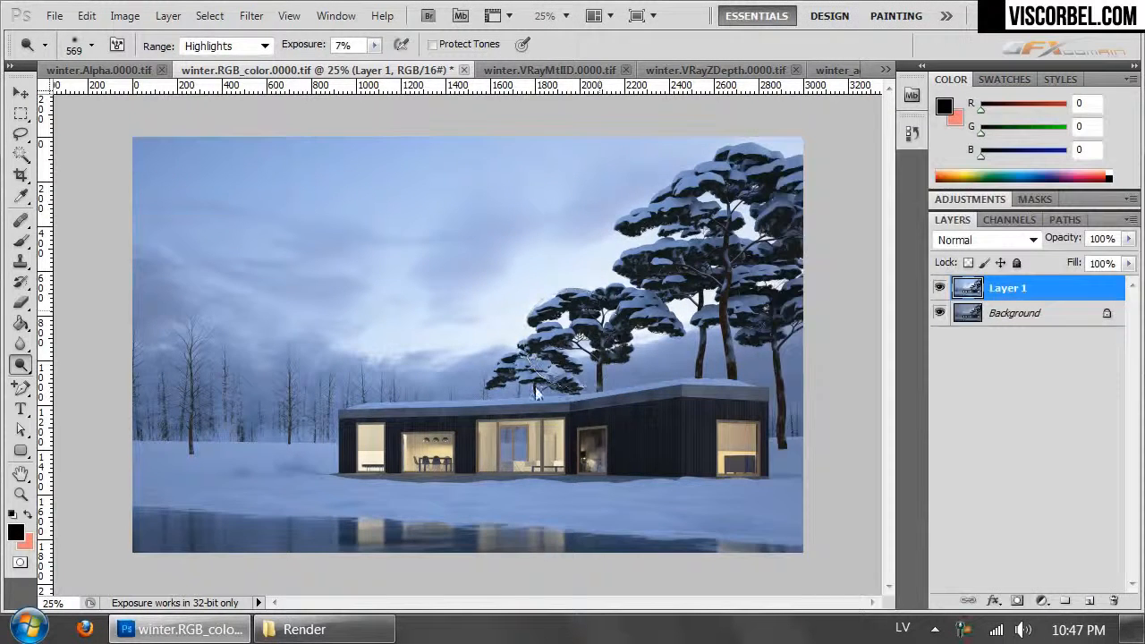
- Add a Color Balance adjustment layer above Layer 1 and set its midtones Yellow–Blue value to -2
{"action": "left_click", "coordinate": [122, 16]}
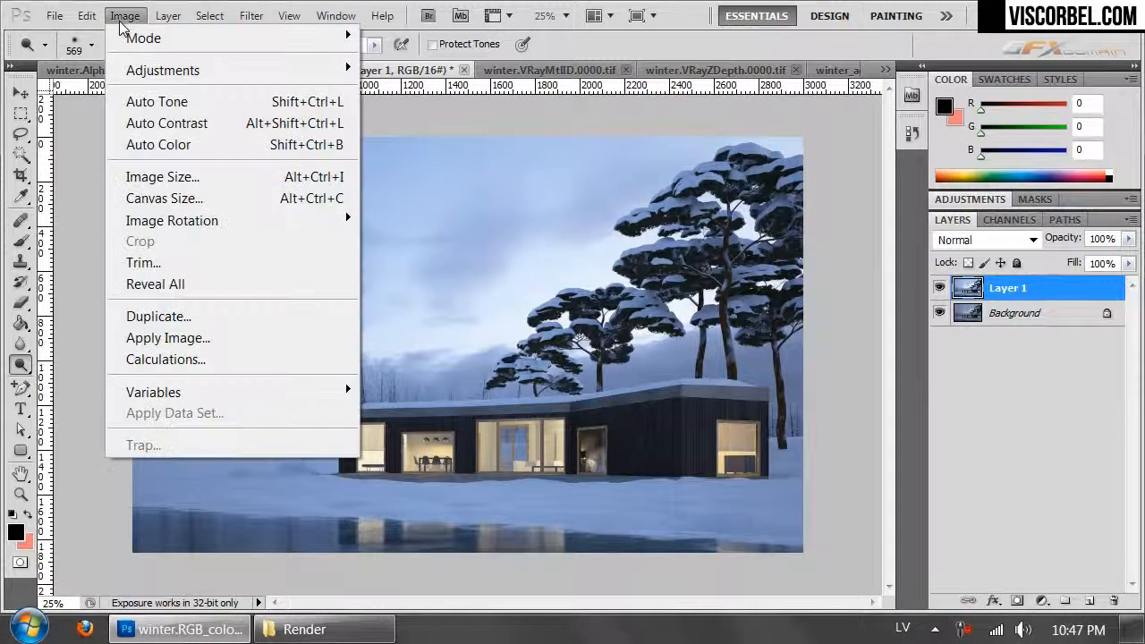
{"action": "mouse_move", "coordinate": [170, 16]}
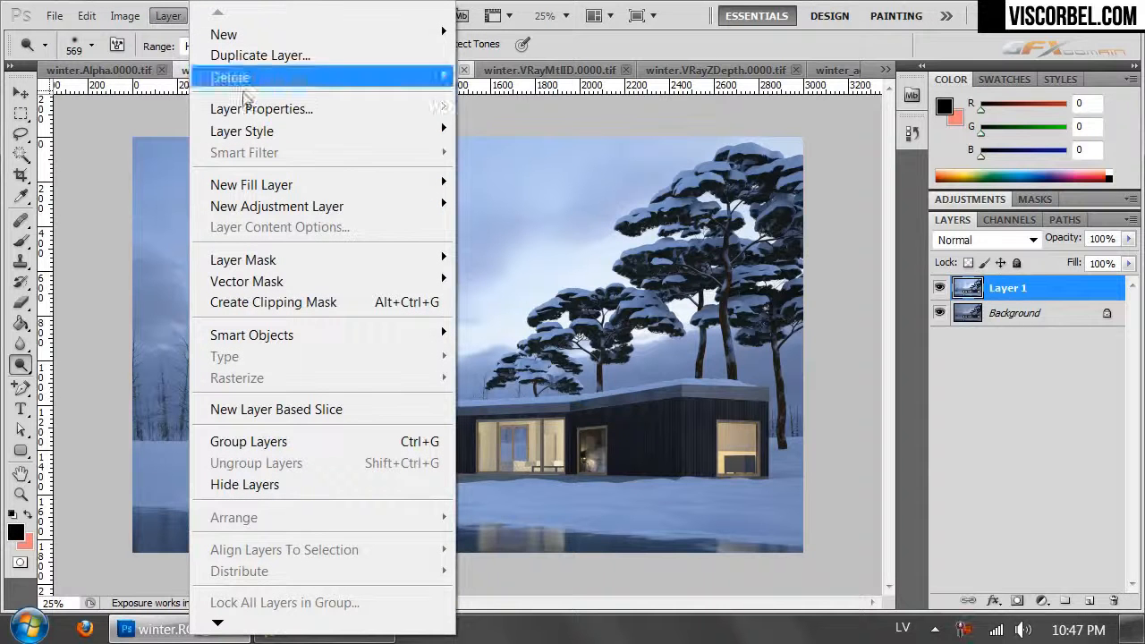
{"action": "mouse_move", "coordinate": [343, 210]}
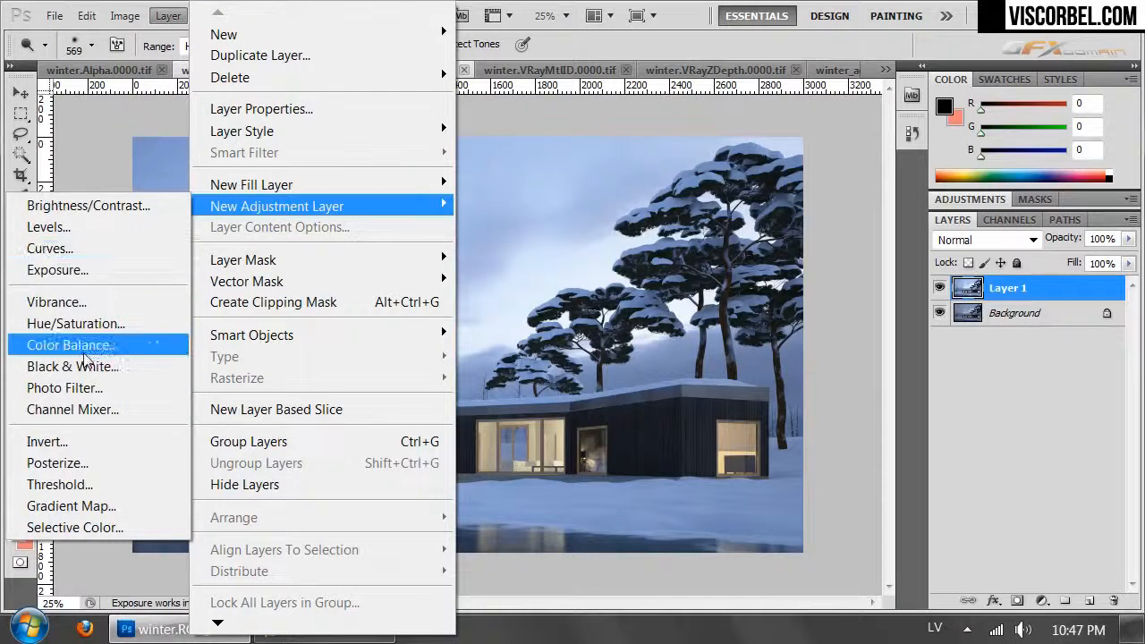
{"action": "left_click", "coordinate": [85, 351]}
{"action": "left_click", "coordinate": [1022, 263]}
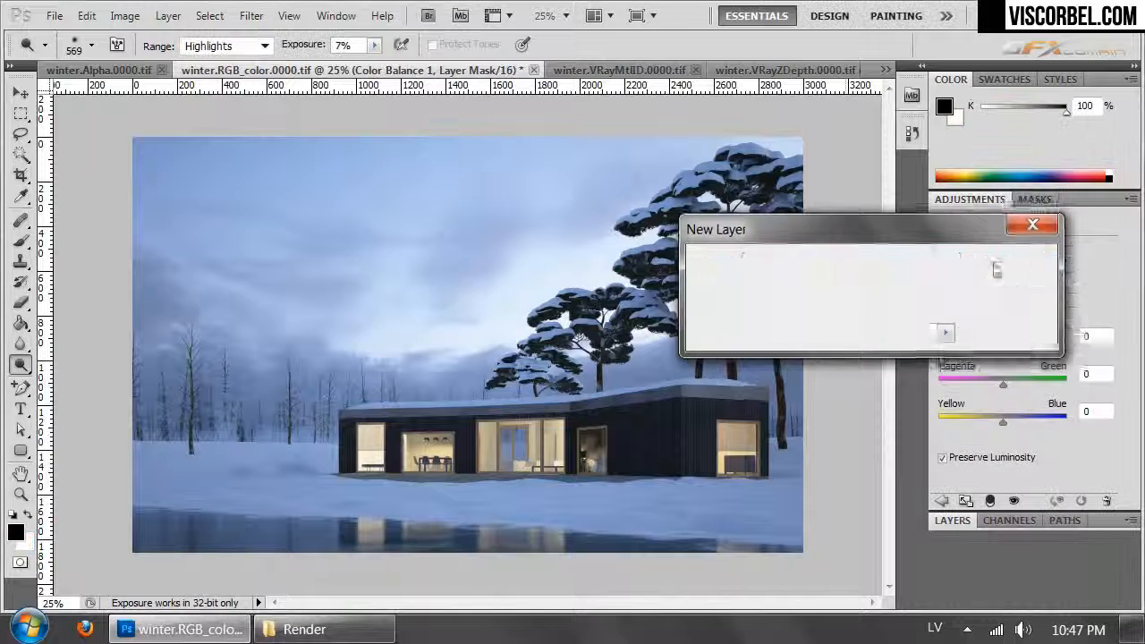
{"action": "left_click_drag", "start_coordinate": [1001, 424], "coordinate": [998, 423]}
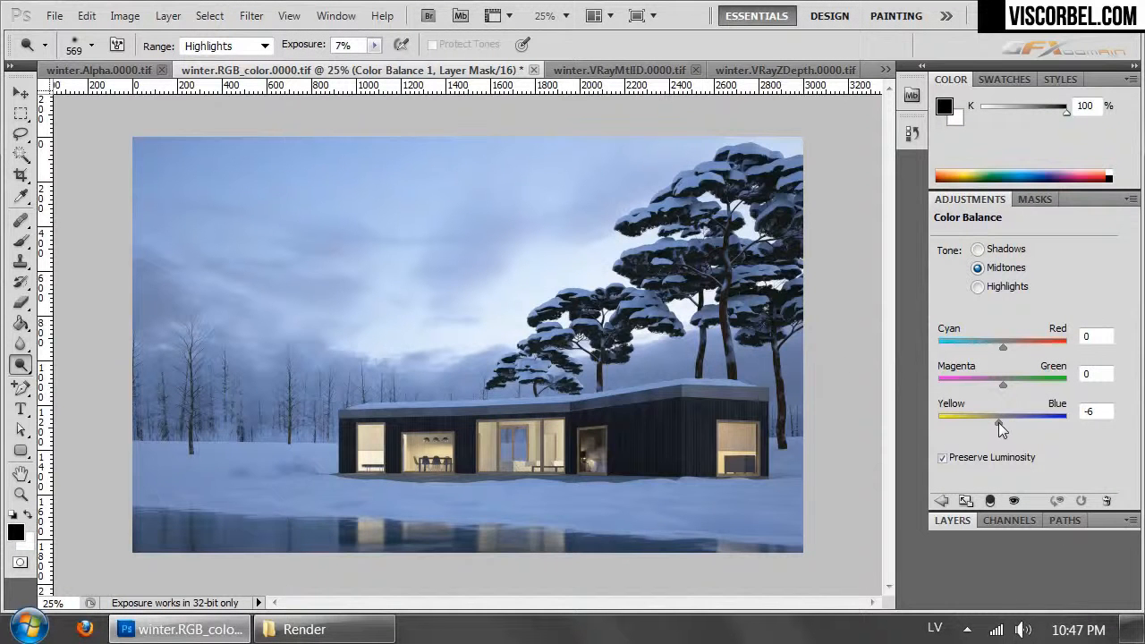
- Shift the Color Balance midtones slightly towards red and its highlights slightly towards blue
{"action": "left_click", "coordinate": [953, 520]}
{"action": "left_click", "coordinate": [966, 202]}
{"action": "left_click_drag", "start_coordinate": [999, 350], "coordinate": [1007, 352]}
{"action": "left_click", "coordinate": [998, 288]}
{"action": "left_click_drag", "start_coordinate": [1003, 423], "coordinate": [1004, 420]}
{"action": "left_click", "coordinate": [953, 521]}
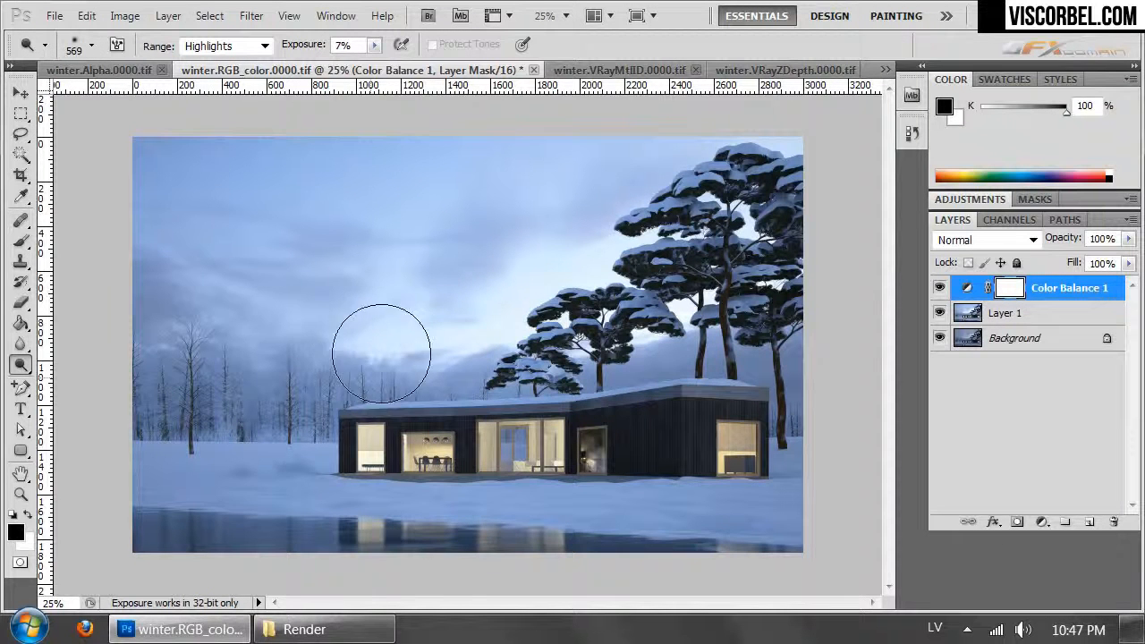
- Copy the whole winter.VRayMtlID.0000.tif image and paste it as a new layer on top of winter.RGB_color.0000.tif
{"action": "left_click", "coordinate": [619, 72]}
{"action": "left_click", "coordinate": [617, 72]}
{"action": "left_click", "coordinate": [385, 71]}
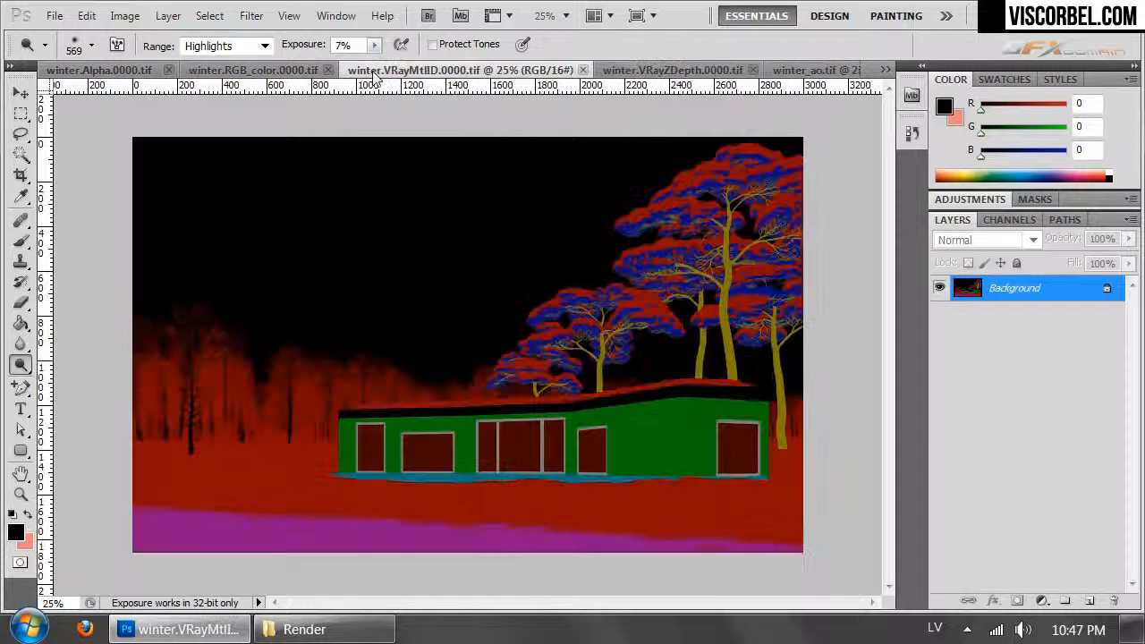
{"action": "key", "text": "ctrl+a"}
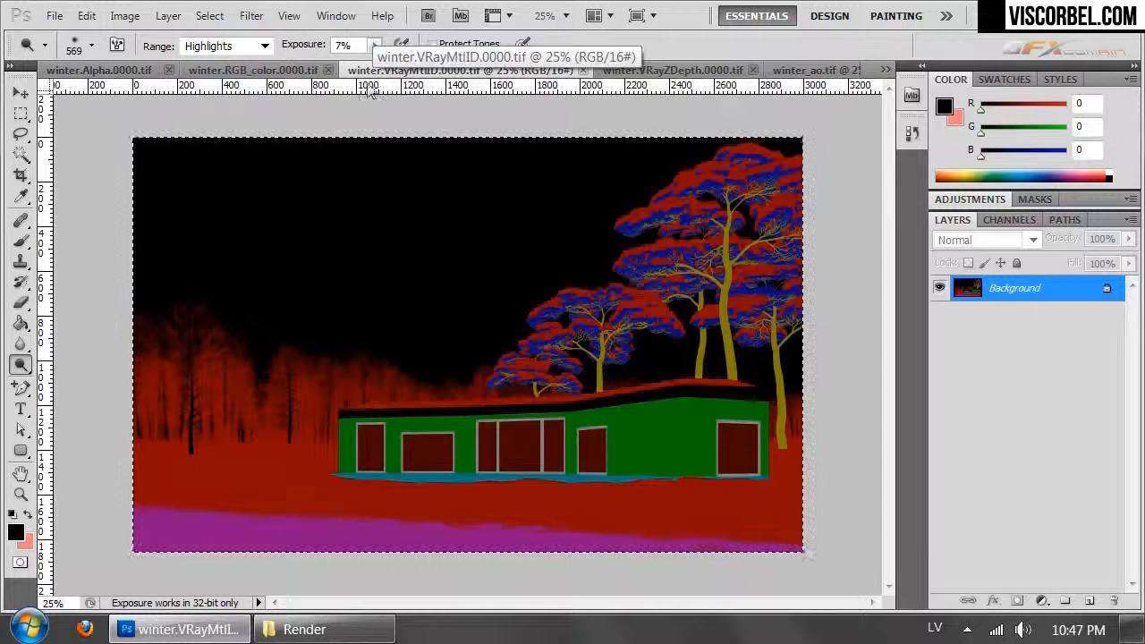
{"action": "left_click", "coordinate": [259, 72]}
{"action": "key", "text": "ctrl+v"}
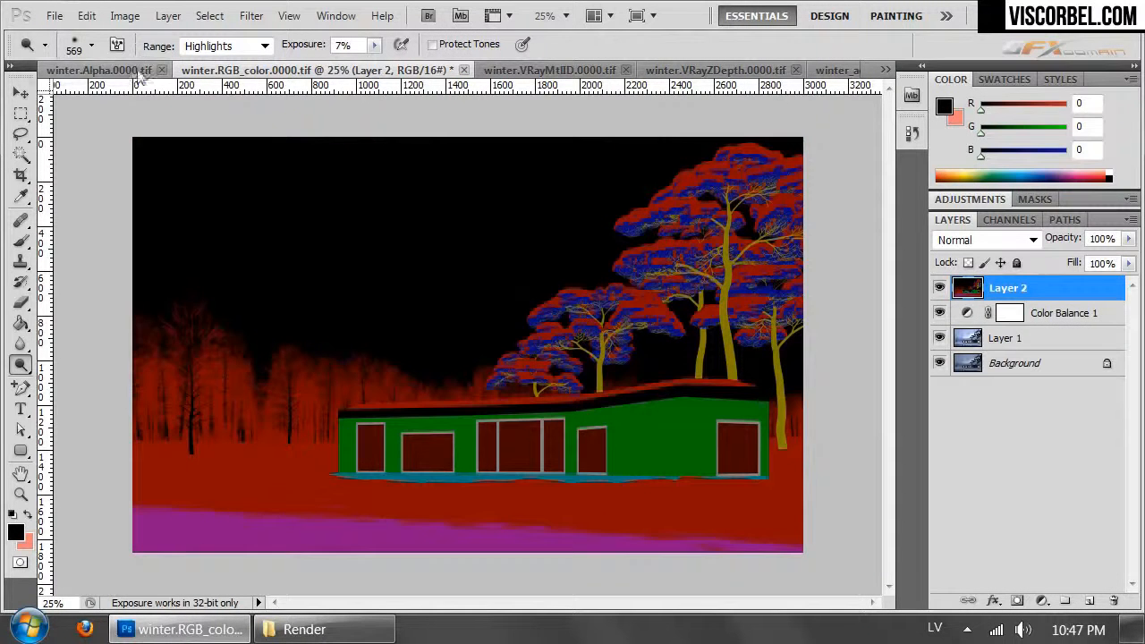
- Start a Color Range selection on Layer 2 by sampling the red snow ground beside the house
{"action": "left_click", "coordinate": [209, 15]}
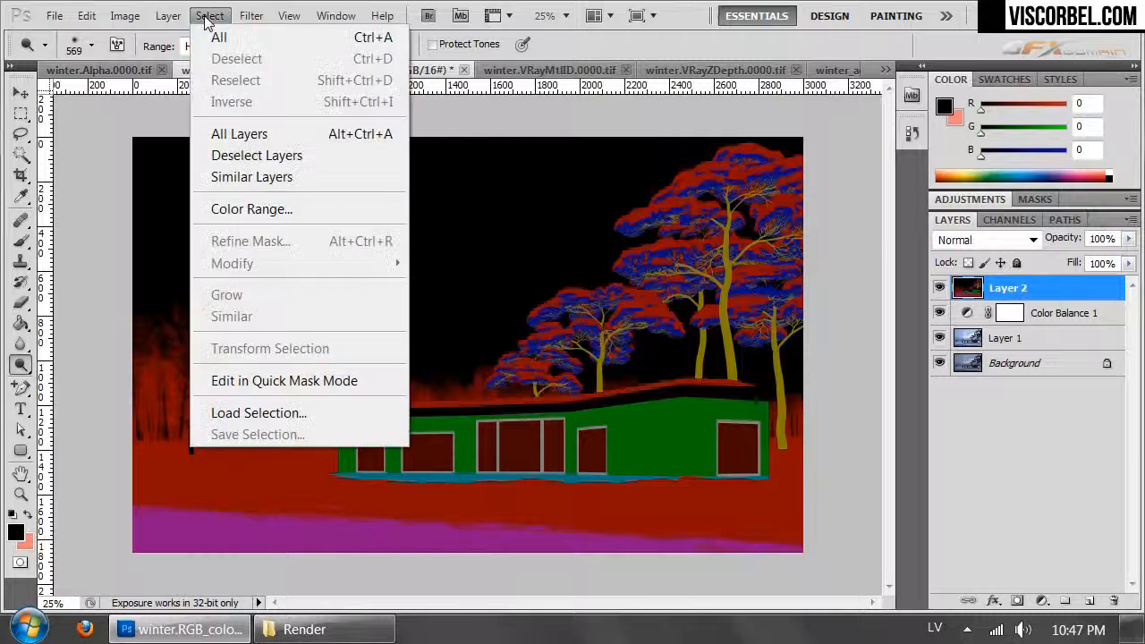
{"action": "left_click", "coordinate": [255, 207]}
{"action": "left_click", "coordinate": [264, 476]}
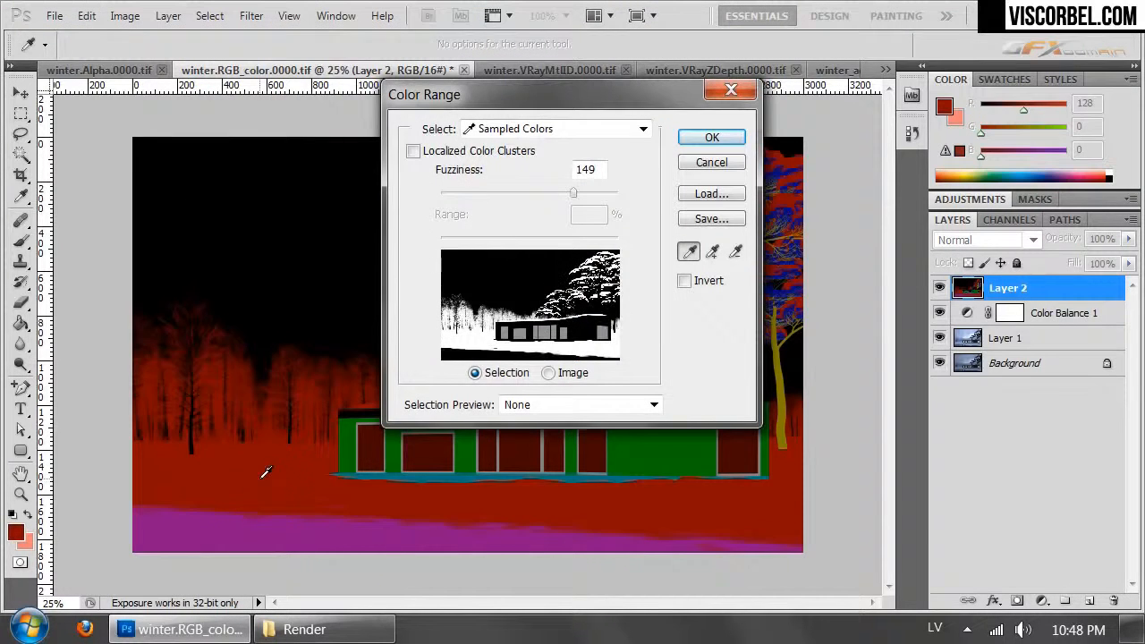
{"action": "key", "text": "ctrl+plus"}
{"action": "key", "text": "ctrl+plus"}
{"action": "key", "text": "ctrl+plus"}
{"action": "key", "text": "ctrl+plus"}
{"action": "key", "text": "ctrl+plus"}
{"action": "key", "text": "ctrl+plus"}
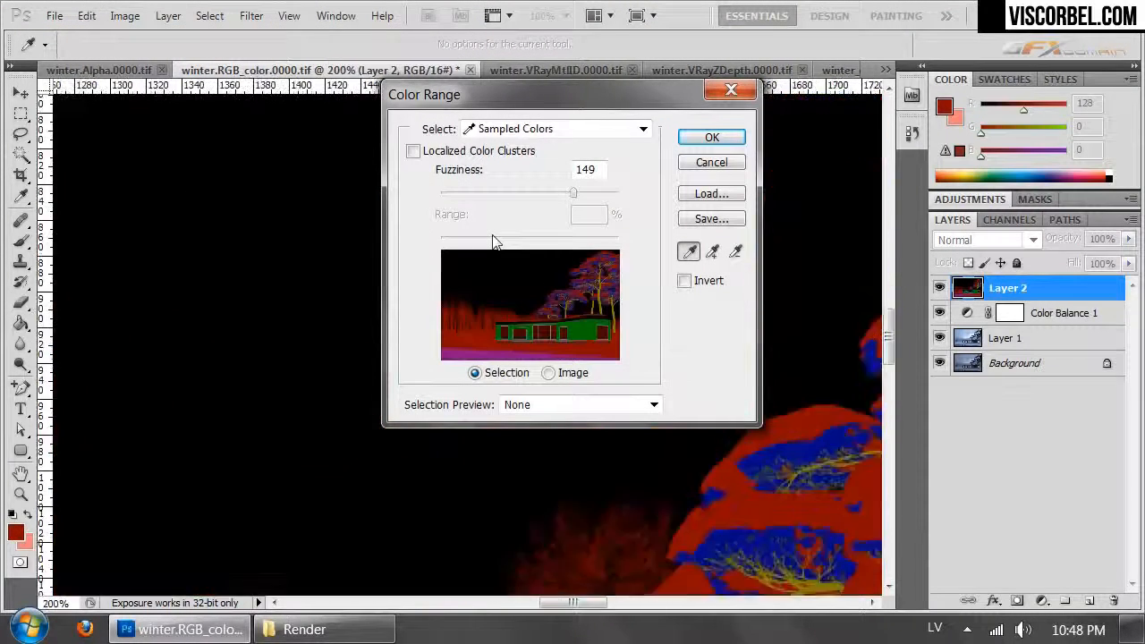
{"action": "left_click_drag", "start_coordinate": [138, 445], "coordinate": [557, 188]}
{"action": "left_click_drag", "start_coordinate": [202, 350], "coordinate": [652, 256]}
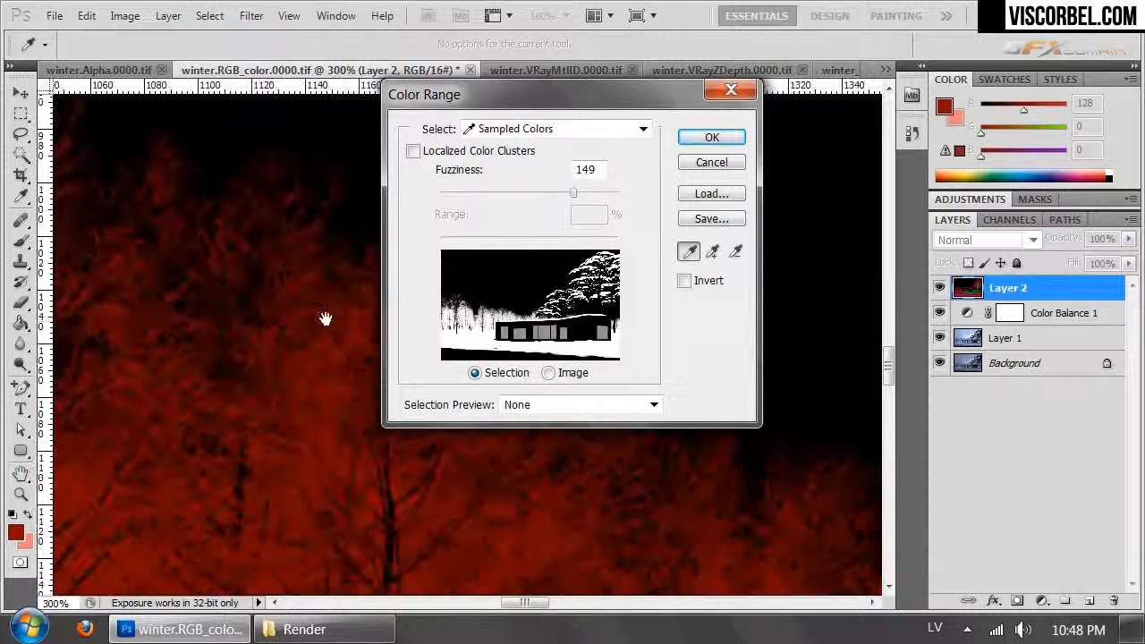
{"action": "left_click_drag", "start_coordinate": [348, 322], "coordinate": [332, 375]}
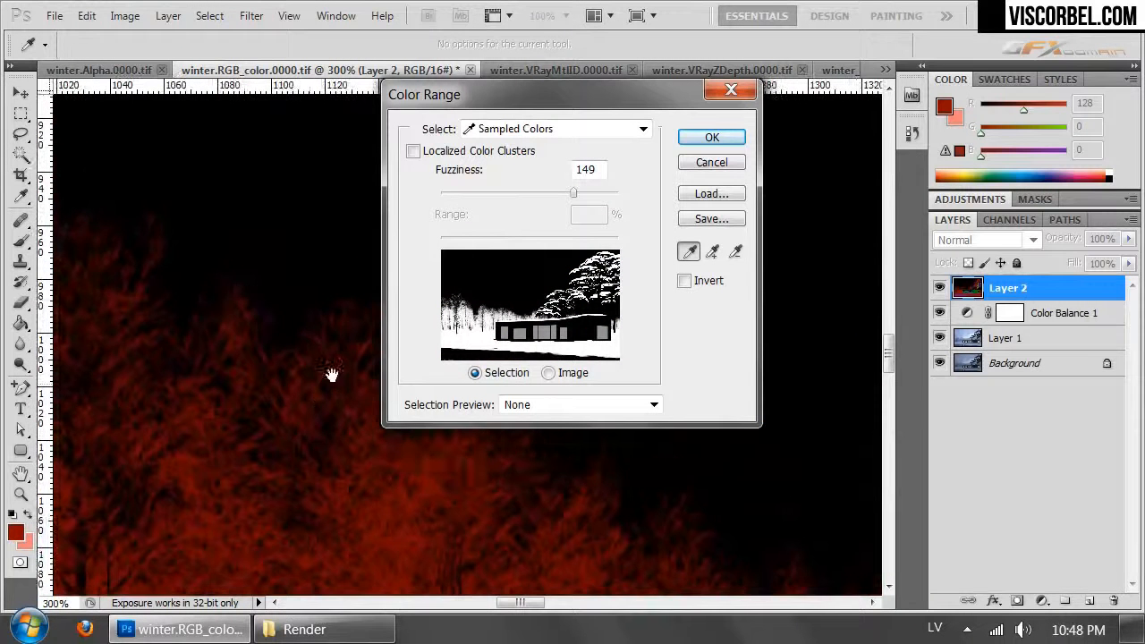
- Set the Color Range fuzziness to 118 and select the red areas with a color sampled from the background trees
{"action": "left_click", "coordinate": [240, 292]}
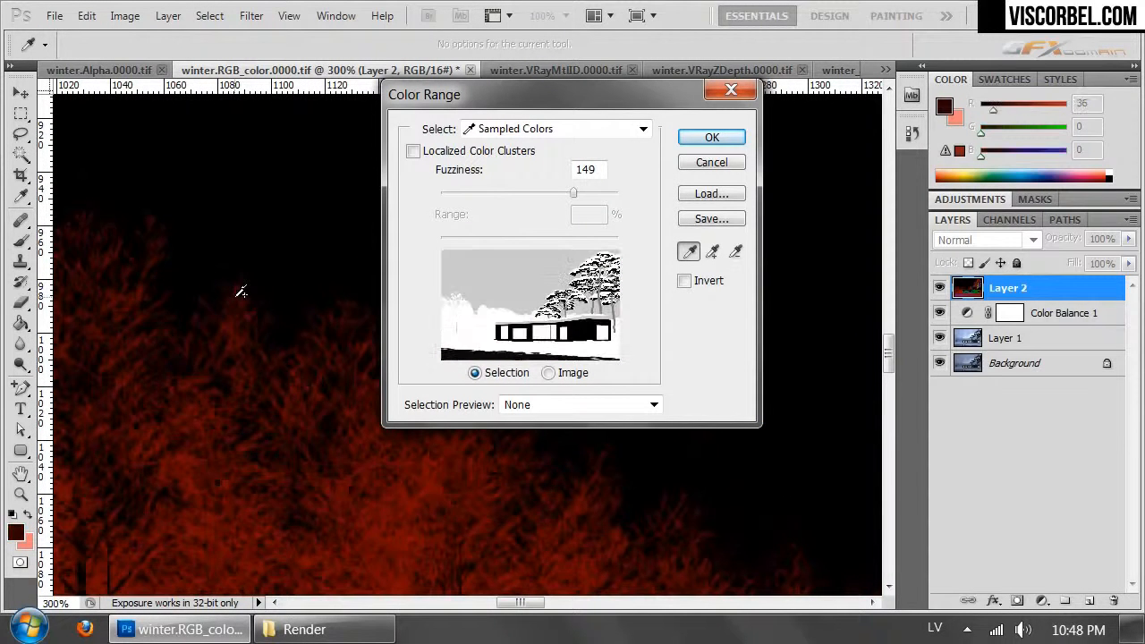
{"action": "left_click", "coordinate": [278, 171], "text": "alt"}
{"action": "left_click_drag", "start_coordinate": [551, 192], "coordinate": [546, 192]}
{"action": "left_click_drag", "start_coordinate": [93, 185], "coordinate": [512, 279]}
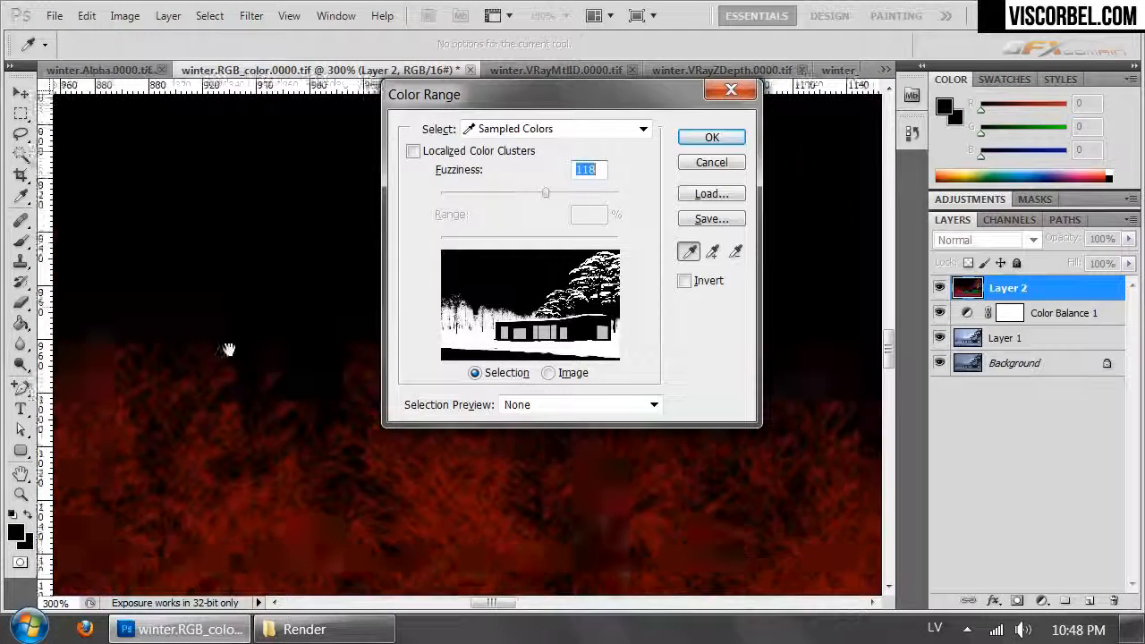
{"action": "left_click", "coordinate": [91, 517]}
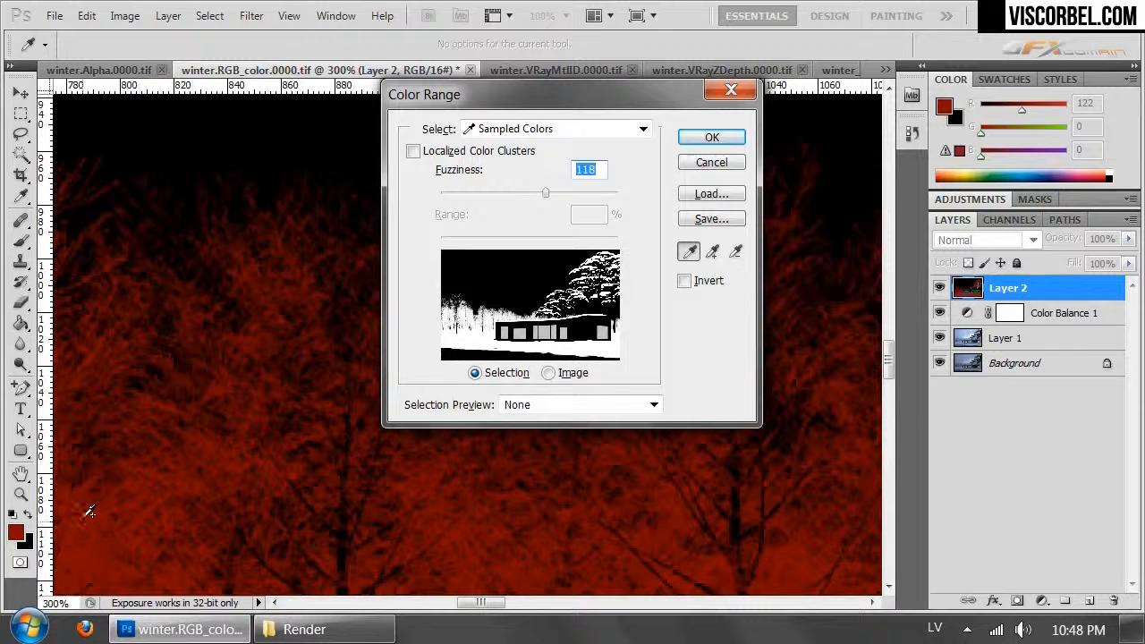
{"action": "left_click", "coordinate": [85, 516], "text": "shift"}
{"action": "left_click", "coordinate": [93, 513], "text": "shift"}
{"action": "left_click_drag", "start_coordinate": [152, 219], "coordinate": [348, 408]}
{"action": "left_click", "coordinate": [716, 138]}
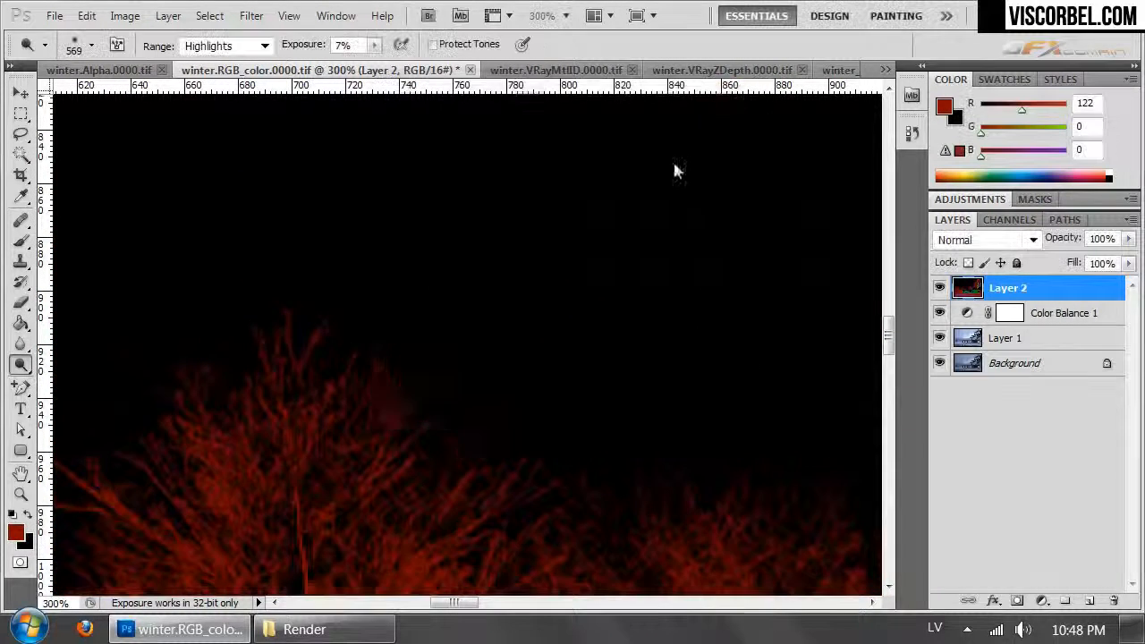
- Examine the selection edges along the bare background treetops and deselect everything
{"action": "key", "text": "ctrl+minus"}
{"action": "key", "text": "ctrl+minus"}
{"action": "key", "text": "ctrl+minus"}
{"action": "key", "text": "ctrl+minus"}
{"action": "key", "text": "ctrl+minus"}
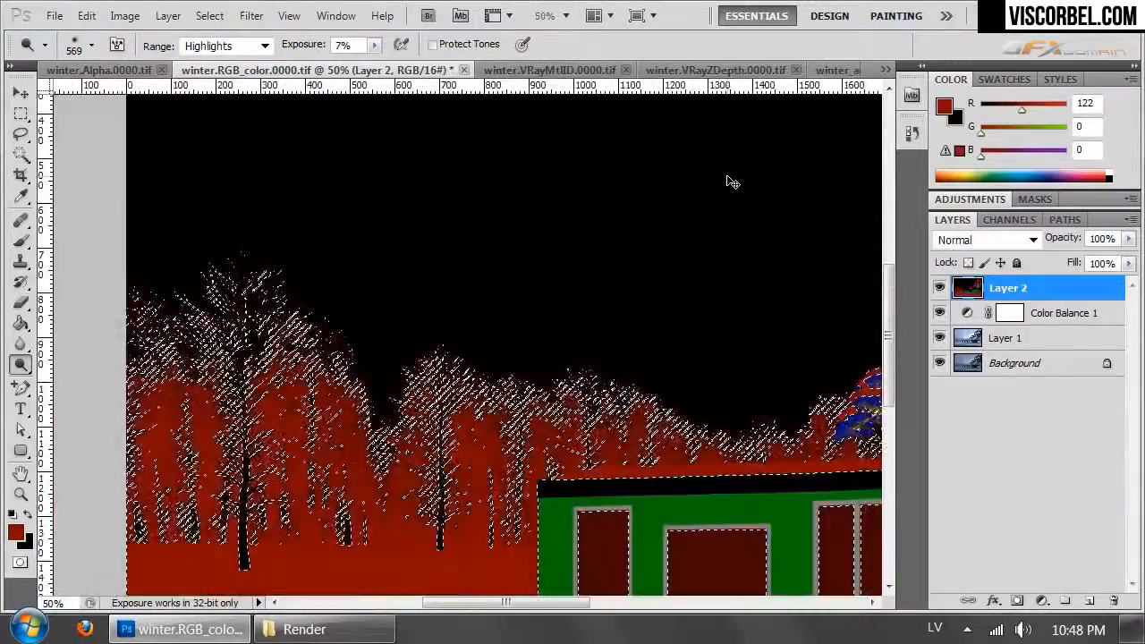
{"action": "key", "text": "ctrl+plus"}
{"action": "key", "text": "ctrl+plus"}
{"action": "key", "text": "ctrl+plus"}
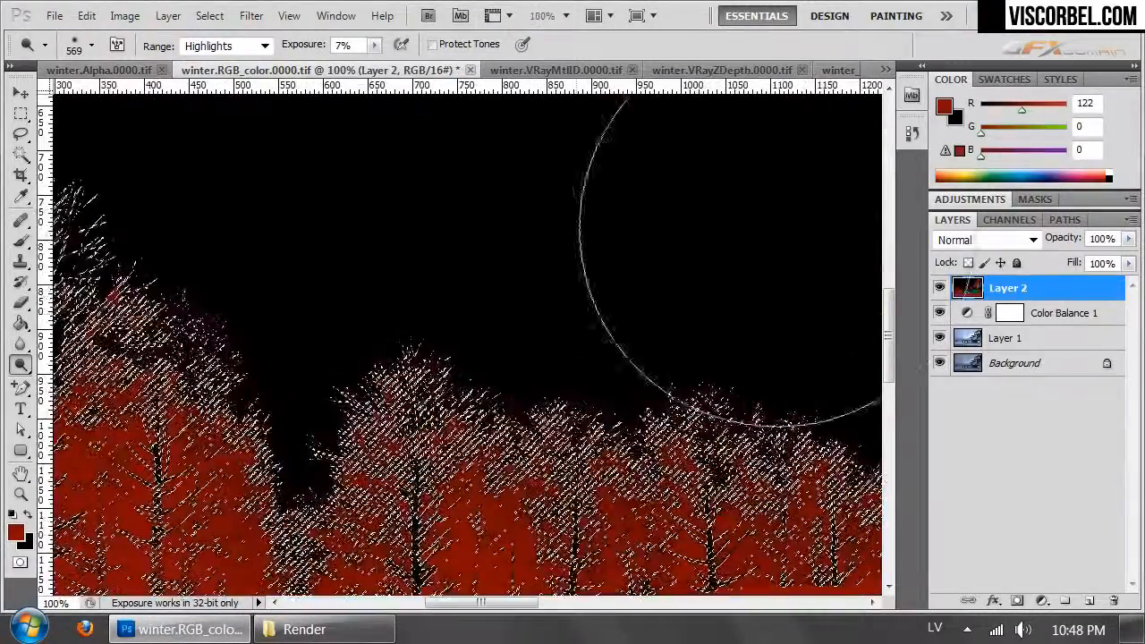
{"action": "left_click_drag", "start_coordinate": [397, 372], "coordinate": [746, 356]}
{"action": "key", "text": "ctrl+d"}
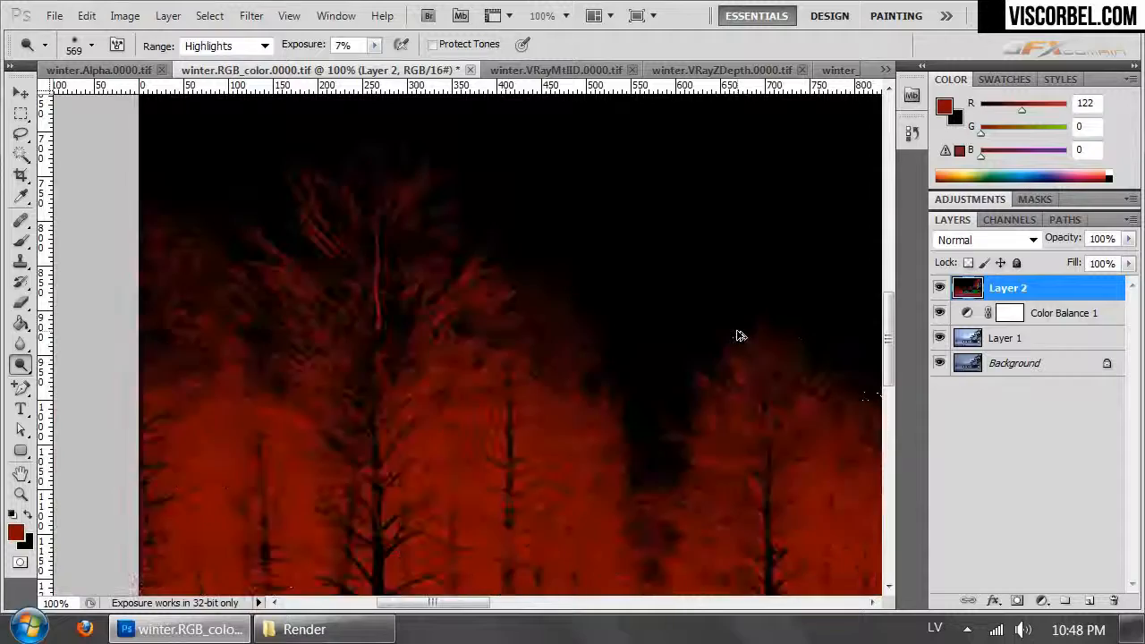
- Select the red areas of Layer 2 again with Color Range, sampling a dark red twig of the tallest background tree at fuzziness 118
{"action": "key", "text": "ctrl+plus"}
{"action": "key", "text": "ctrl+plus"}
{"action": "left_click_drag", "start_coordinate": [541, 217], "coordinate": [350, 346]}
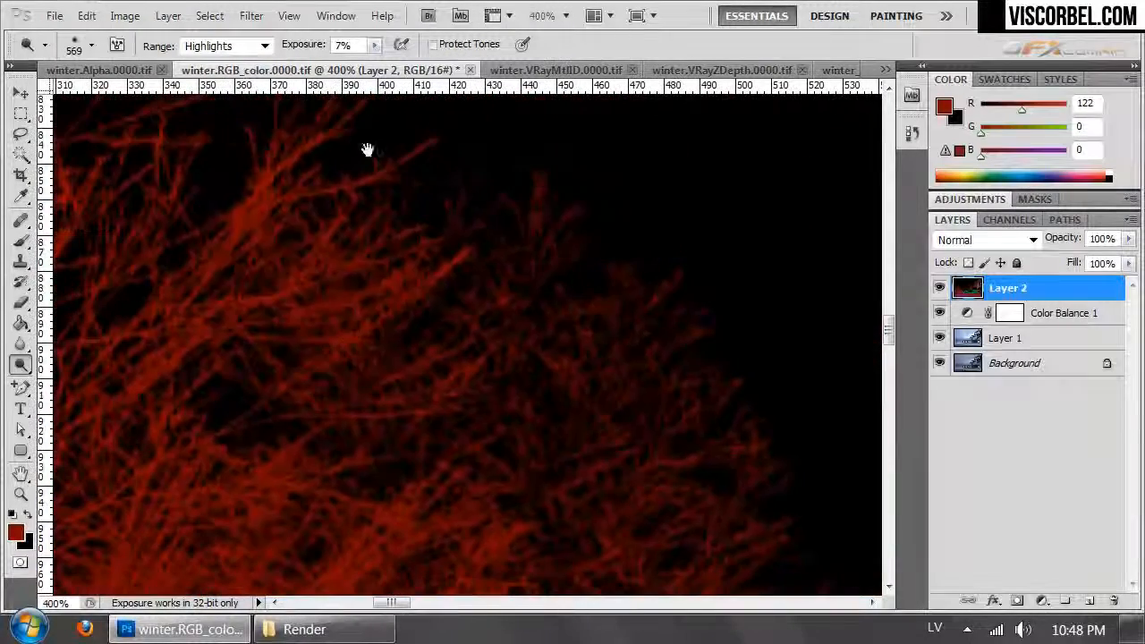
{"action": "left_click", "coordinate": [209, 16]}
{"action": "left_click", "coordinate": [285, 211]}
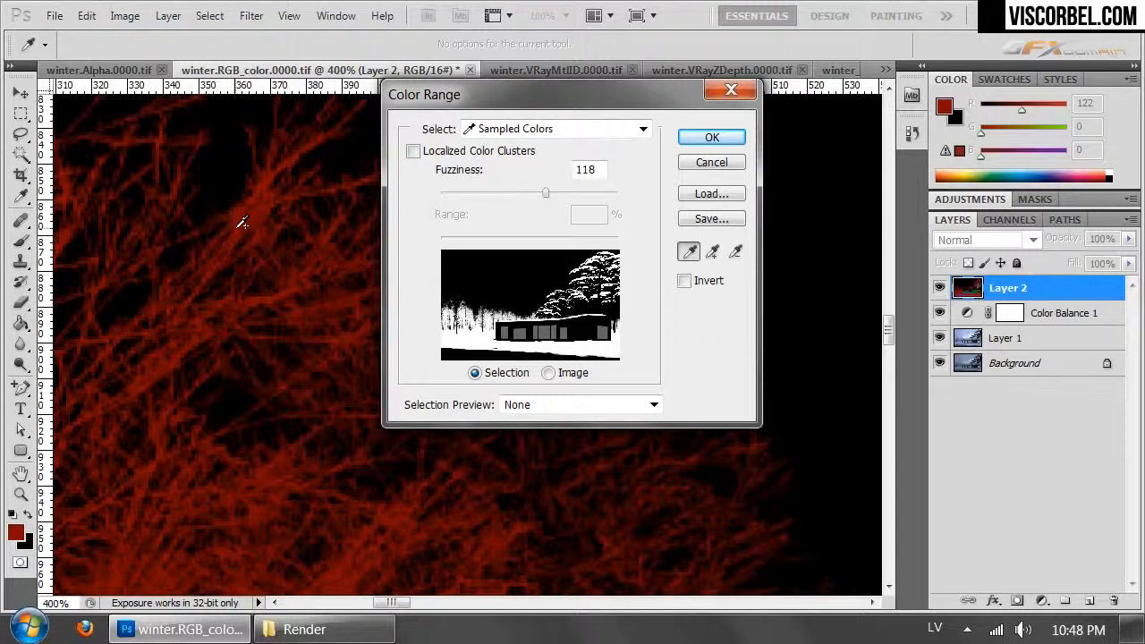
{"action": "left_click", "coordinate": [250, 218]}
{"action": "left_click_drag", "start_coordinate": [252, 217], "coordinate": [378, 343]}
{"action": "left_click_drag", "start_coordinate": [170, 144], "coordinate": [381, 493]}
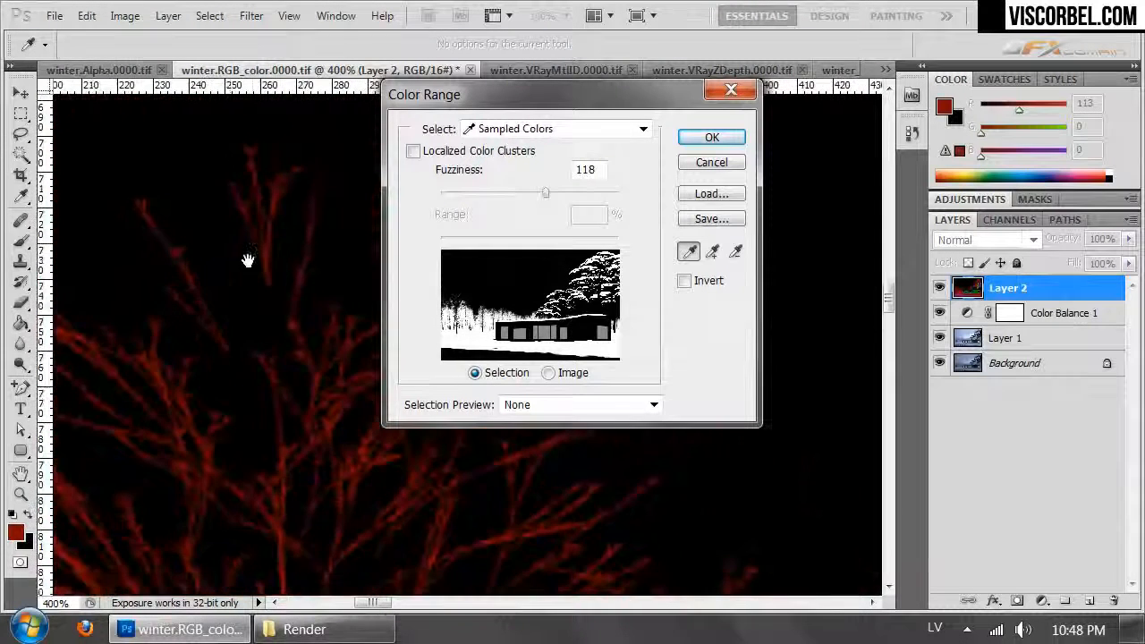
{"action": "left_click", "coordinate": [179, 251]}
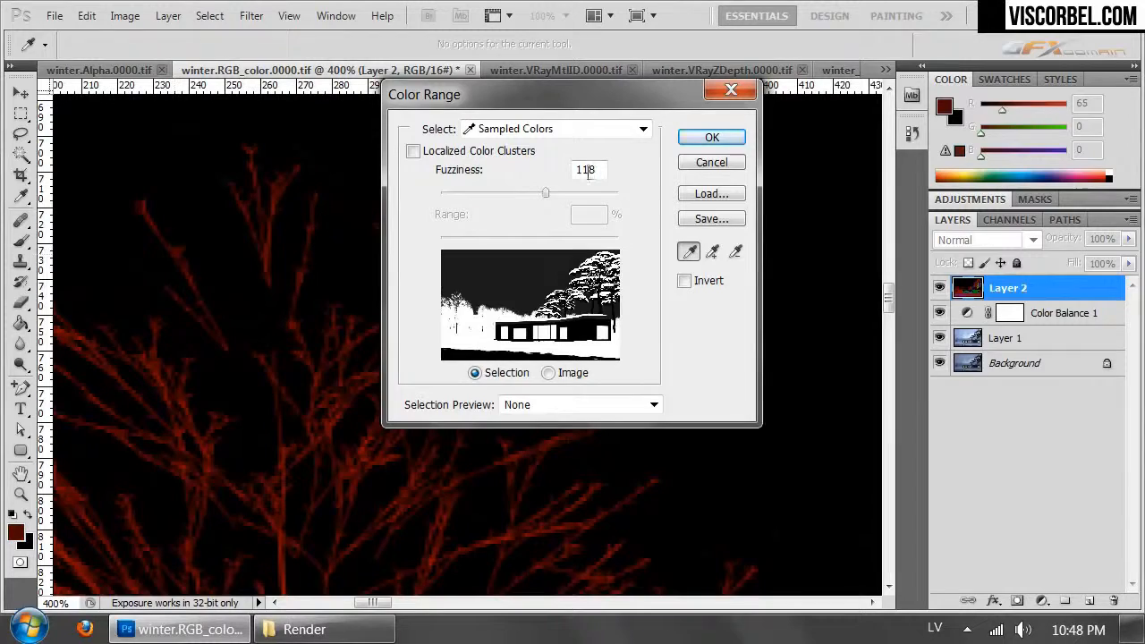
{"action": "left_click", "coordinate": [712, 135]}
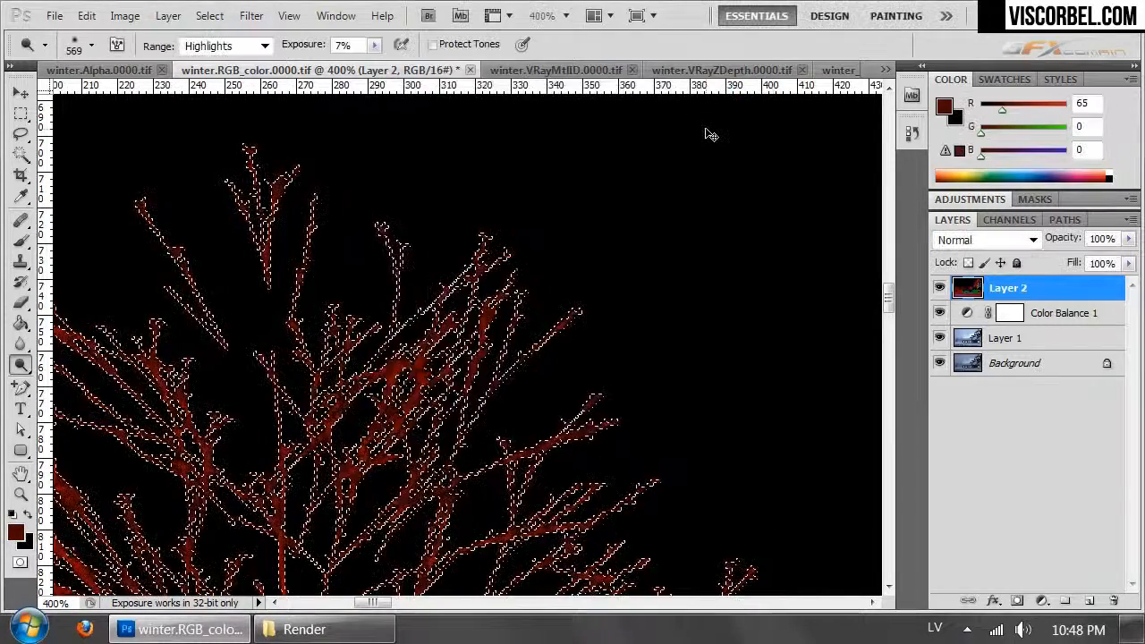
- Subtract the house windows from the red selection by outlining the house facade with the Polygonal Lasso
{"action": "key", "text": "ctrl+minus"}
{"action": "key", "text": "ctrl+minus"}
{"action": "key", "text": "ctrl+minus"}
{"action": "key", "text": "ctrl+minus"}
{"action": "key", "text": "ctrl+minus"}
{"action": "key", "text": "ctrl+minus"}
{"action": "key", "text": "ctrl+minus"}
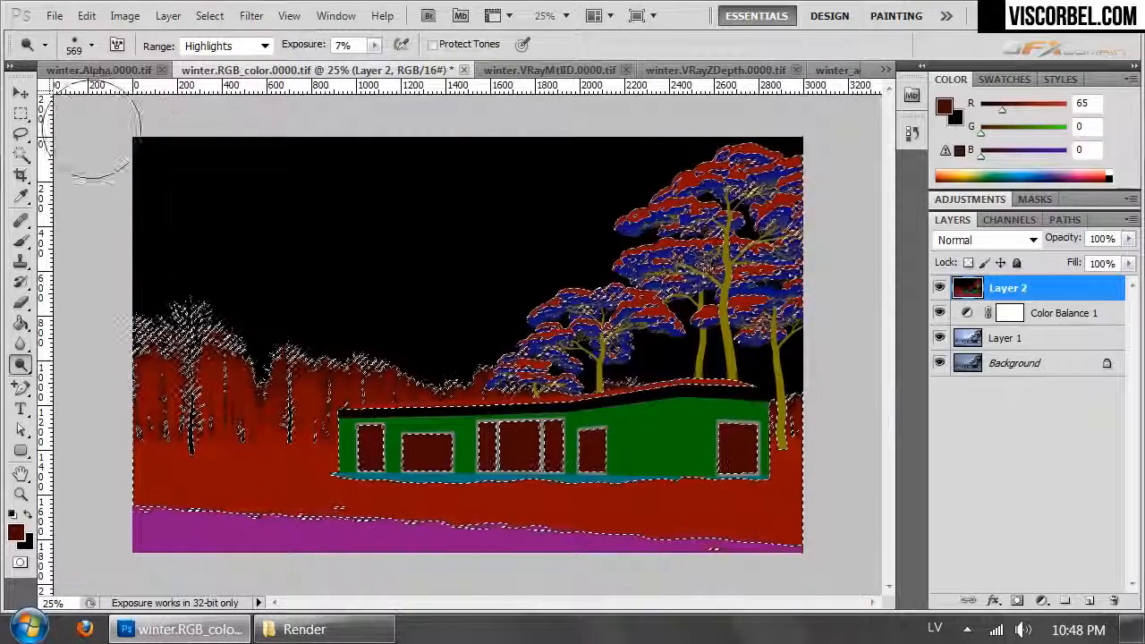
{"action": "left_click", "coordinate": [22, 134]}
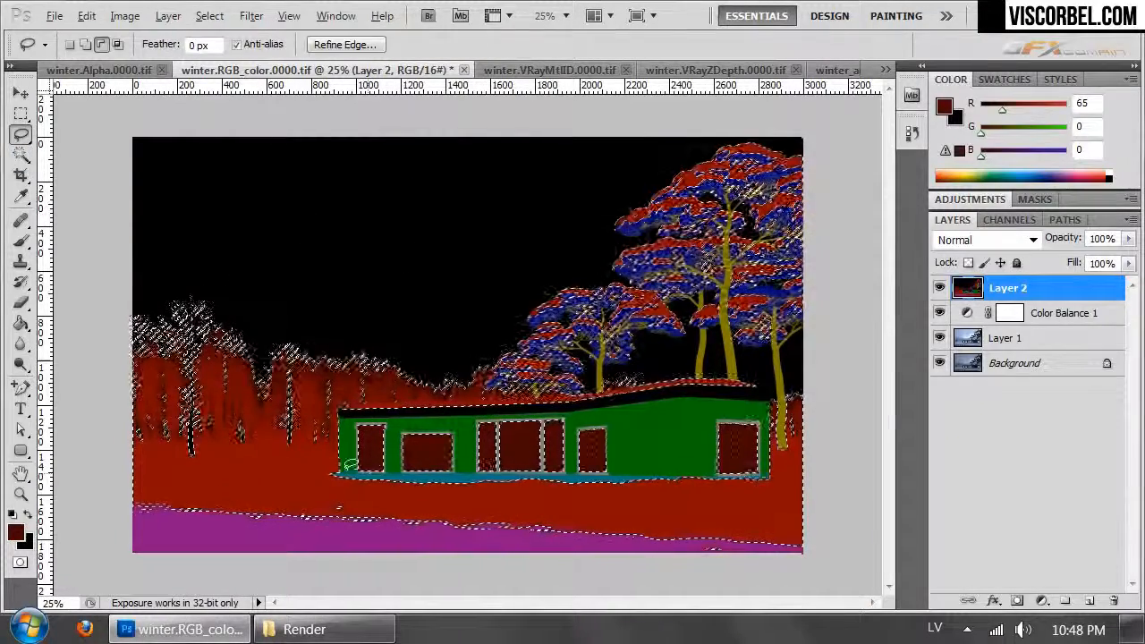
{"action": "left_click", "coordinate": [21, 134]}
{"action": "left_click", "coordinate": [107, 149]}
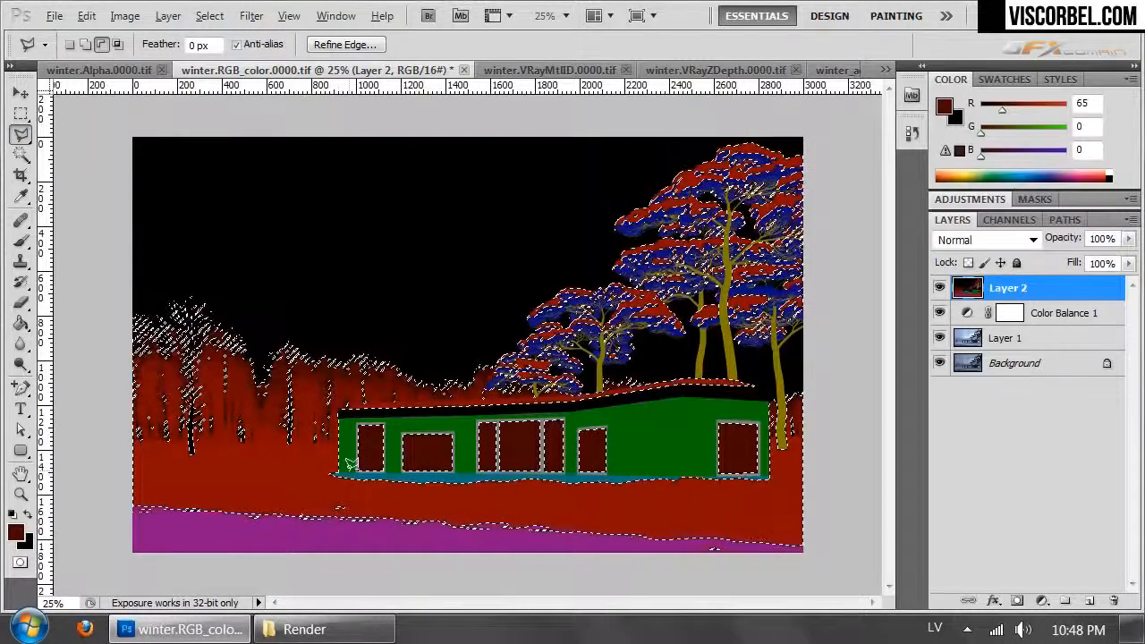
{"action": "left_click", "coordinate": [353, 412]}
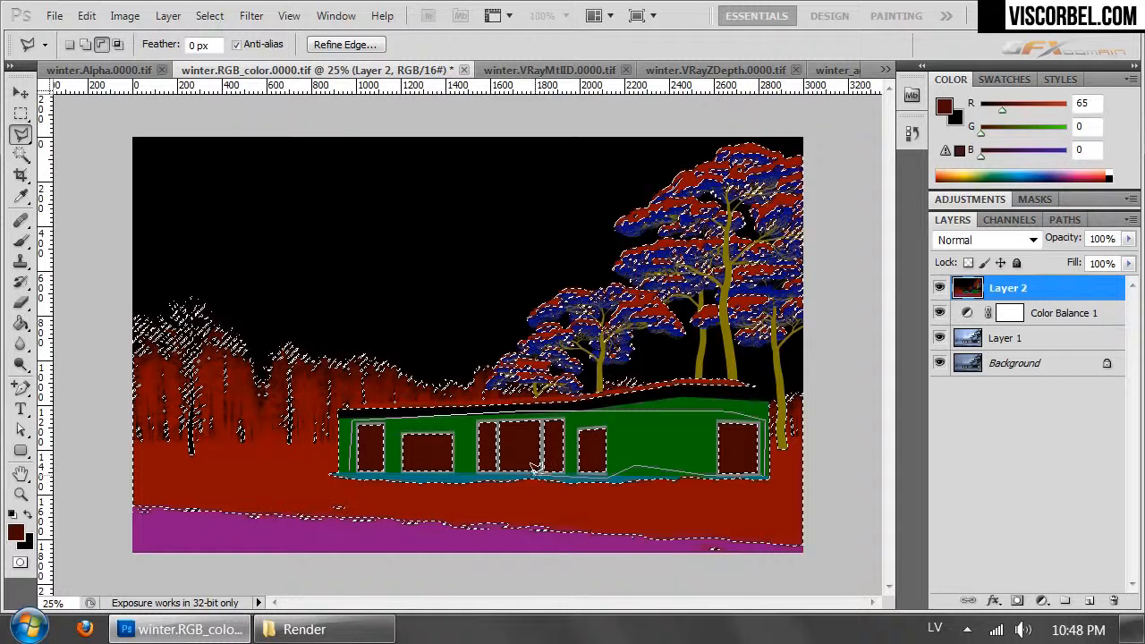
{"action": "left_click", "coordinate": [354, 472]}
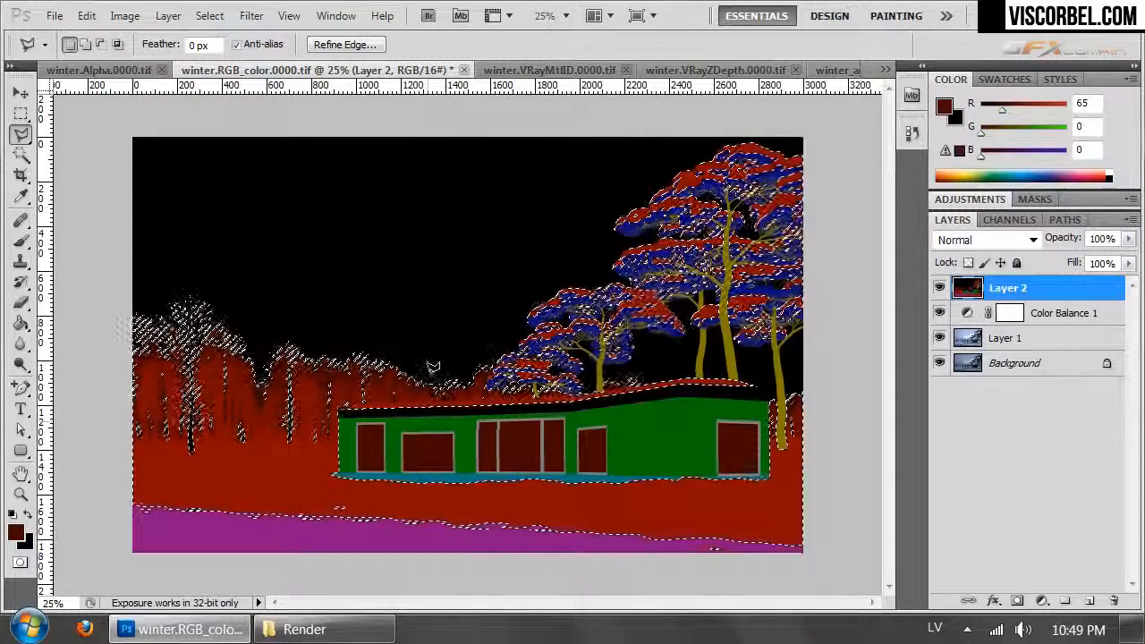
- Hide Layer 2 and add a Curves adjustment above Color Balance 1 for the selected snow, brightening it with a point at input 171, output 220
{"action": "left_click", "coordinate": [1069, 312]}
{"action": "left_click", "coordinate": [939, 289]}
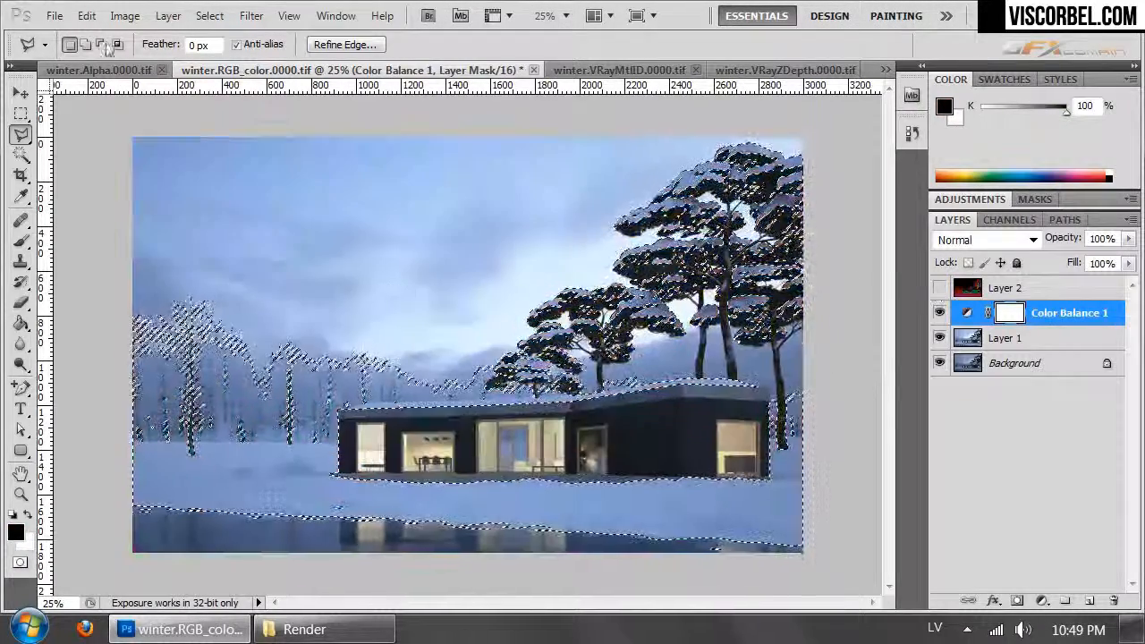
{"action": "left_click", "coordinate": [126, 16]}
{"action": "mouse_move", "coordinate": [169, 16]}
{"action": "mouse_move", "coordinate": [352, 199]}
{"action": "left_click", "coordinate": [174, 250]}
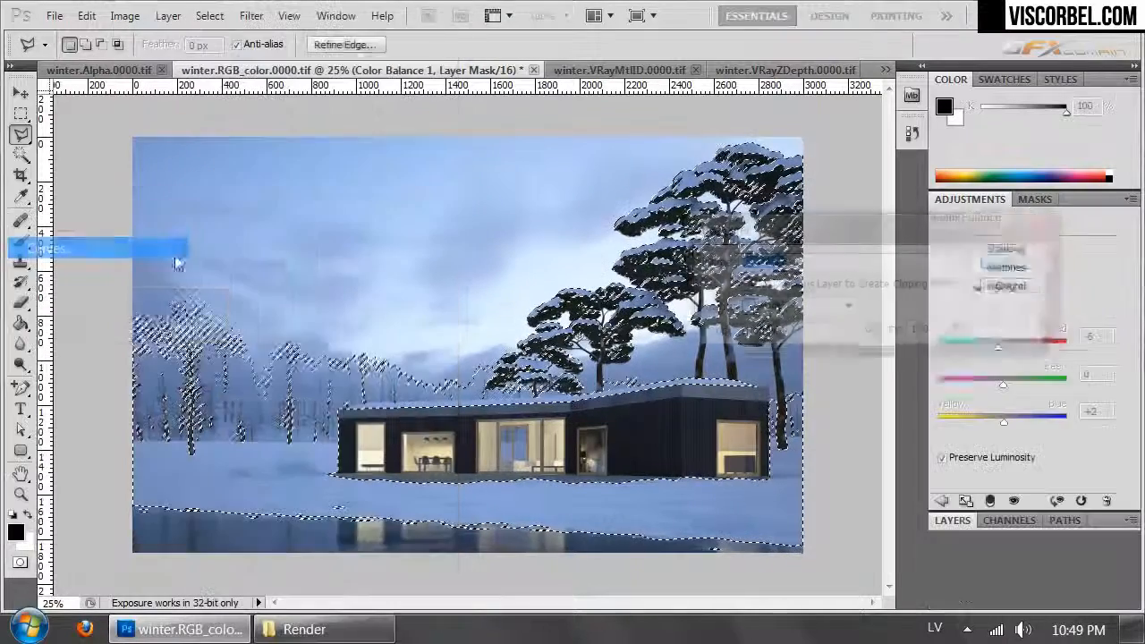
{"action": "key", "text": "Return"}
{"action": "left_click_drag", "start_coordinate": [1032, 356], "coordinate": [1015, 352]}
{"action": "left_click_drag", "start_coordinate": [1080, 300], "coordinate": [1063, 293]}
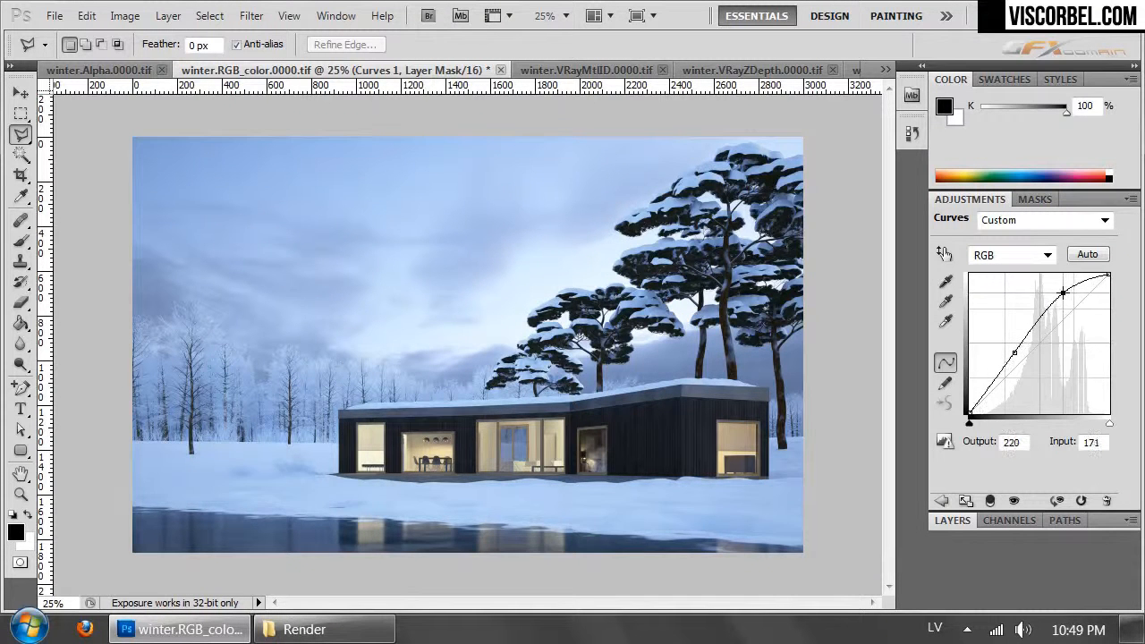
- Compare the image with and without the Curves 1 adjustment
{"action": "left_click", "coordinate": [946, 521]}
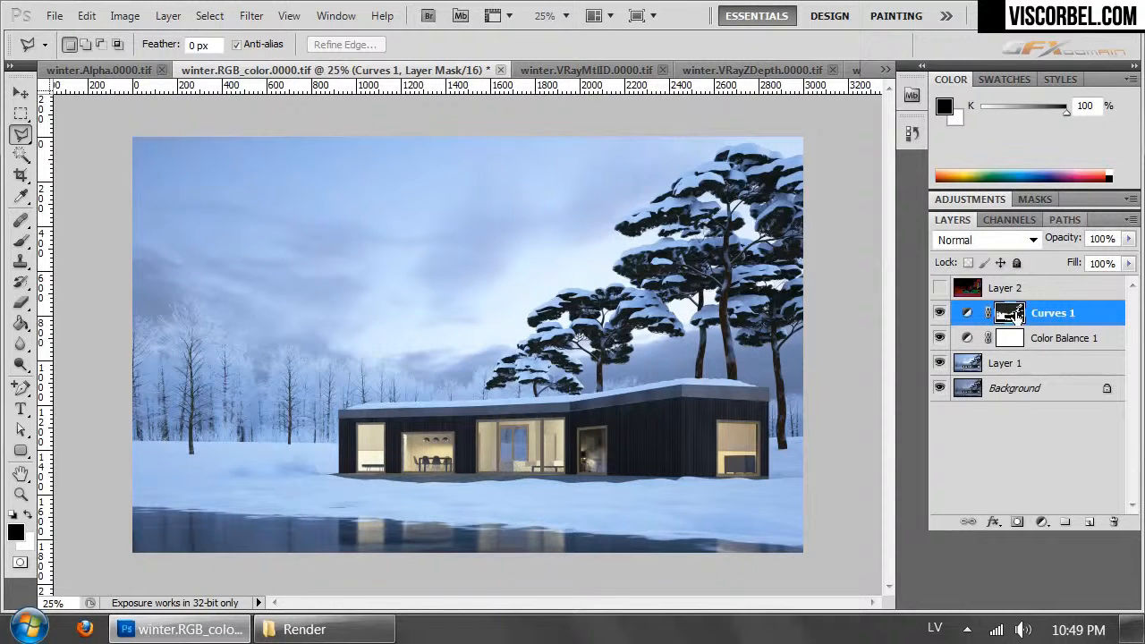
{"action": "left_click", "coordinate": [939, 312]}
{"action": "left_click", "coordinate": [940, 313]}
- Load the Curves 1 mask as a selection and add a Hue/Saturation adjustment layer with saturation -21 and lightness +1
{"action": "left_click", "coordinate": [1010, 312], "text": "ctrl"}
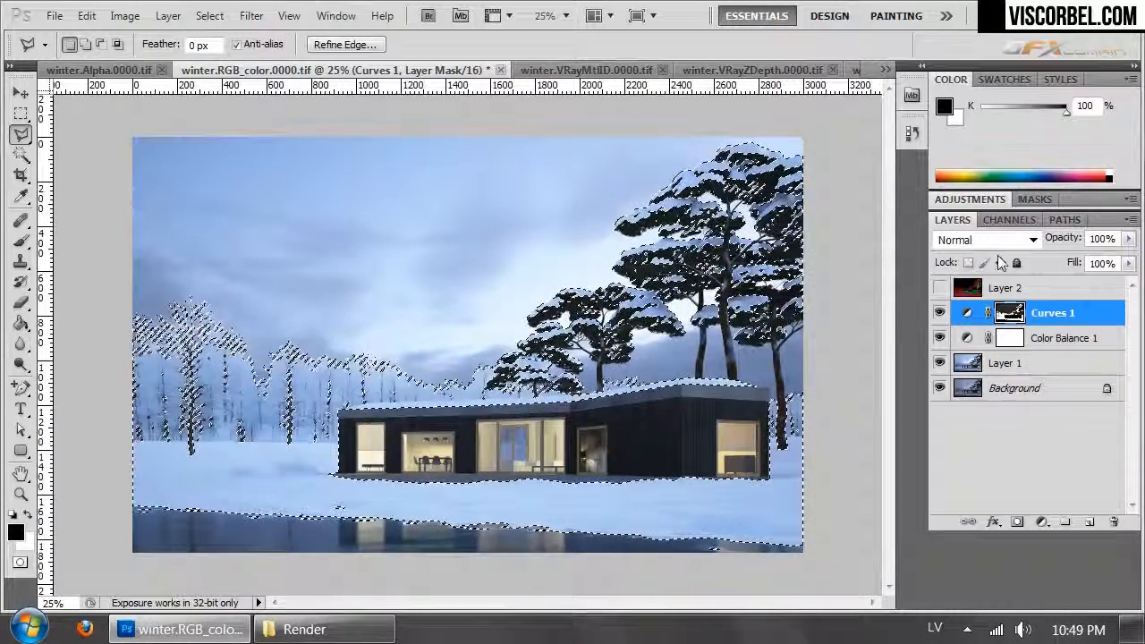
{"action": "left_click", "coordinate": [169, 15]}
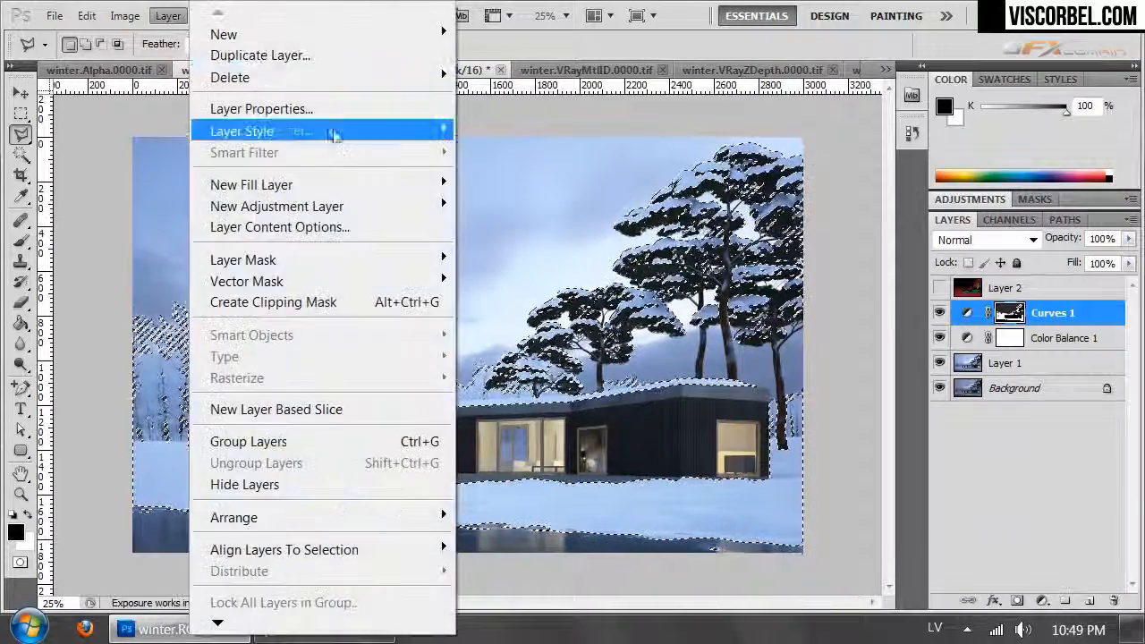
{"action": "mouse_move", "coordinate": [391, 208]}
{"action": "left_click", "coordinate": [143, 322]}
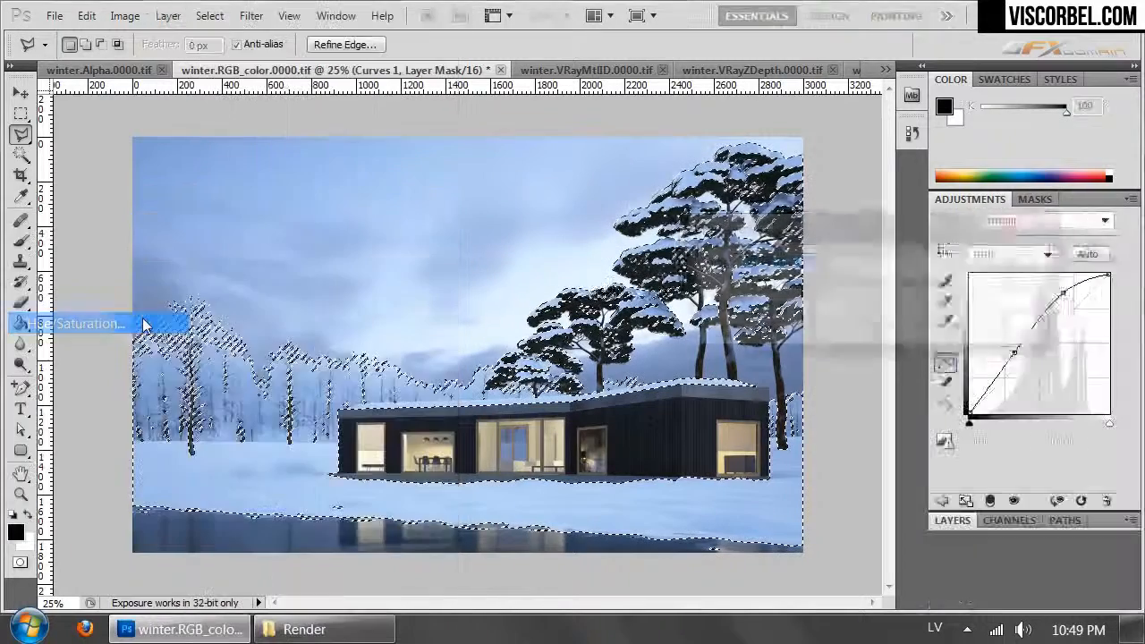
{"action": "left_click", "coordinate": [1007, 263]}
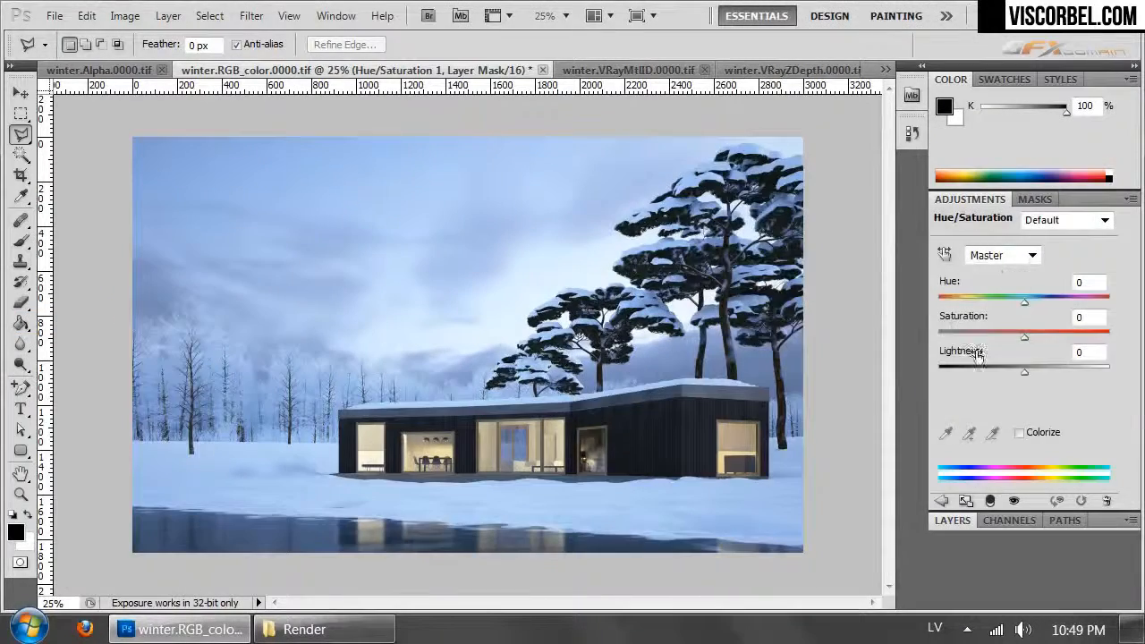
{"action": "left_click_drag", "start_coordinate": [1029, 370], "coordinate": [1005, 337]}
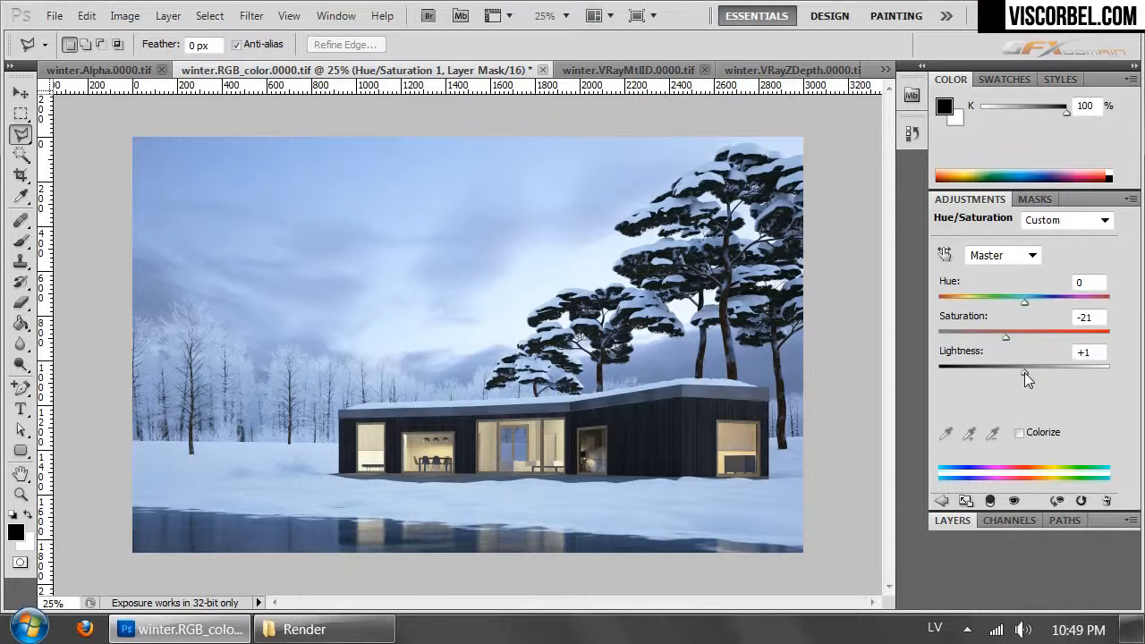
- Compare the image with and without Layer 1, the Hue/Saturation adjustment and the Curves 1 adjustment
{"action": "left_click", "coordinate": [952, 520]}
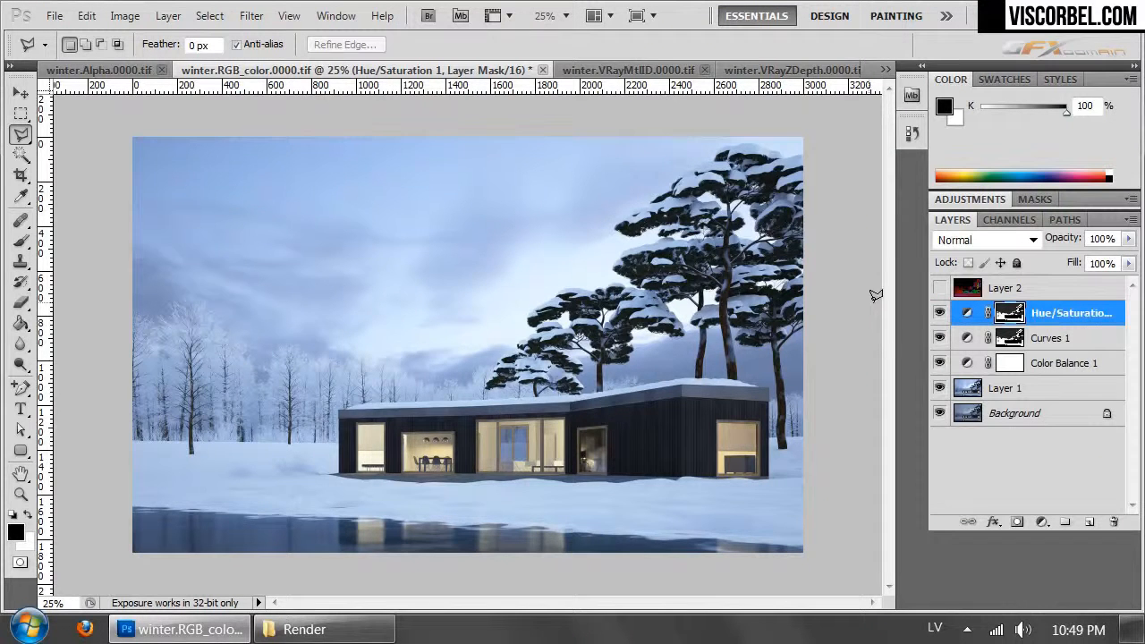
{"action": "left_click", "coordinate": [942, 389]}
{"action": "left_click", "coordinate": [944, 391]}
{"action": "left_click", "coordinate": [944, 390]}
{"action": "left_click", "coordinate": [944, 390]}
{"action": "left_click", "coordinate": [940, 314]}
{"action": "left_click", "coordinate": [939, 313]}
{"action": "left_click", "coordinate": [940, 338]}
{"action": "left_click", "coordinate": [940, 340]}
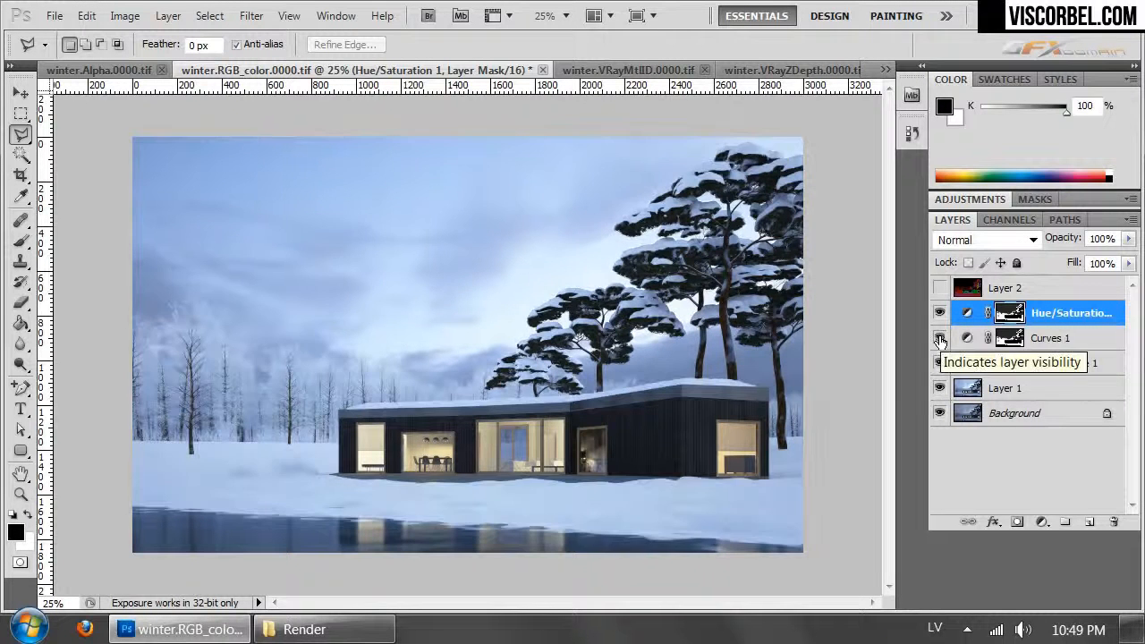
{"action": "left_click", "coordinate": [939, 339]}
{"action": "left_click", "coordinate": [940, 338]}
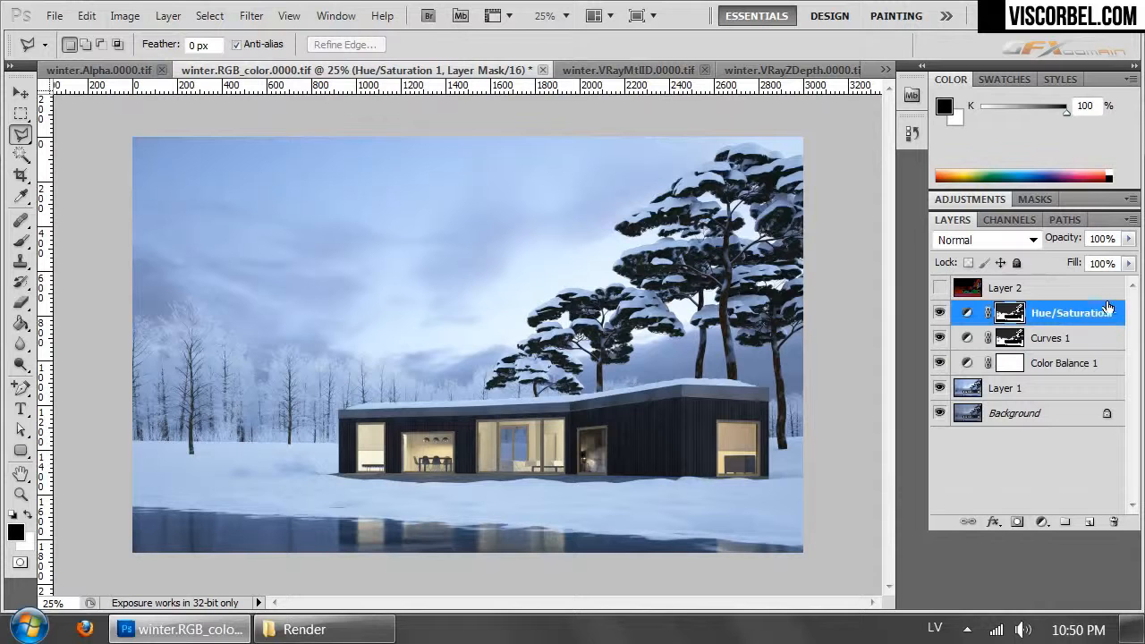
- Add a Black & White adjustment layer above the Hue/Saturation layer
{"action": "left_click", "coordinate": [168, 15]}
{"action": "mouse_move", "coordinate": [326, 206]}
{"action": "left_click", "coordinate": [81, 364]}
{"action": "left_click", "coordinate": [1045, 267]}
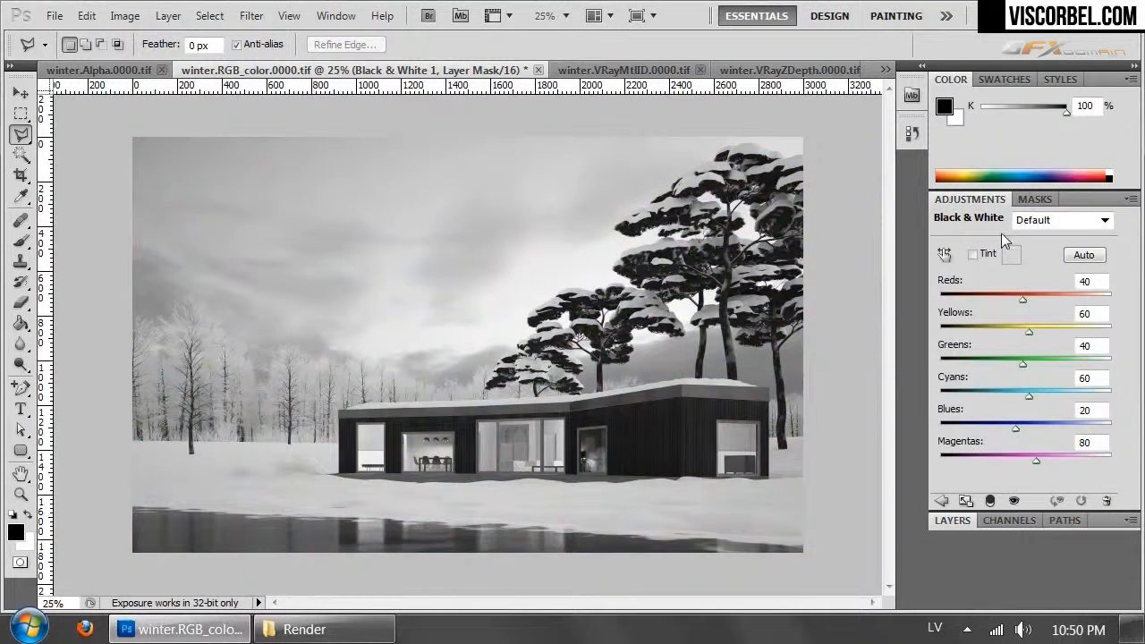
- Try out the Black & White presets and set the adjustment to the Infrared preset
{"action": "left_click", "coordinate": [1020, 226]}
{"action": "left_click", "coordinate": [1046, 276]}
{"action": "key", "text": "Down"}
{"action": "key", "text": "Down"}
{"action": "key", "text": "Down"}
{"action": "key", "text": "Down"}
{"action": "key", "text": "Down"}
{"action": "key", "text": "Down"}
{"action": "key", "text": "Up"}
{"action": "key", "text": "Down"}
{"action": "key", "text": "Down"}
{"action": "key", "text": "Down"}
{"action": "key", "text": "Down"}
{"action": "key", "text": "Down"}
{"action": "key", "text": "Down"}
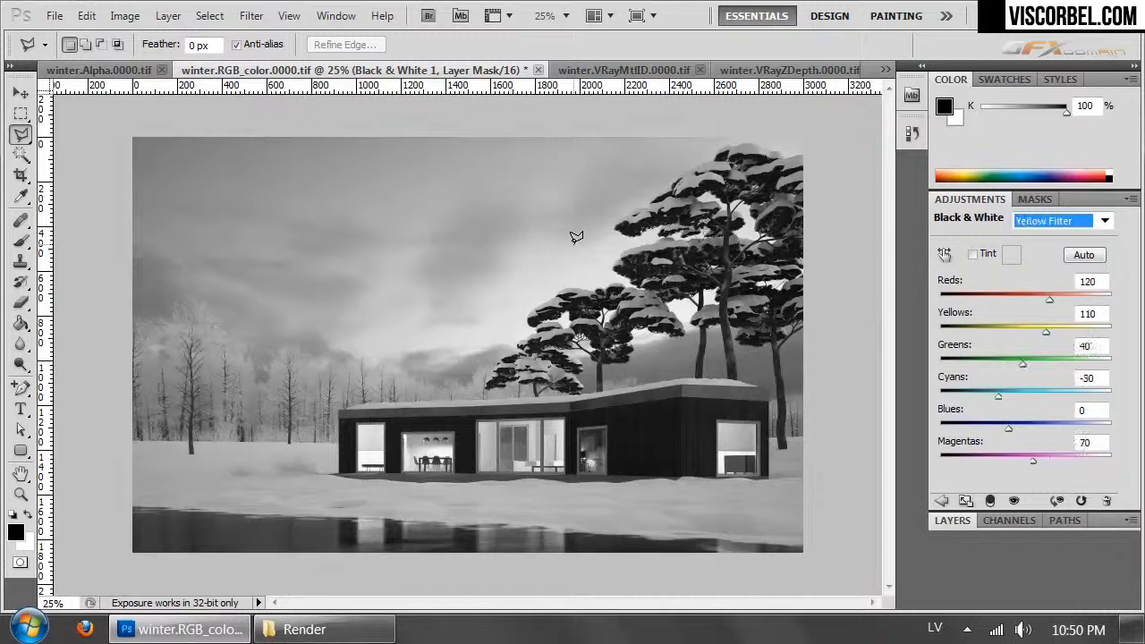
{"action": "key", "text": "Up"}
{"action": "key", "text": "Up"}
{"action": "key", "text": "Up"}
{"action": "key", "text": "Up"}
{"action": "key", "text": "Up"}
{"action": "key", "text": "Up"}
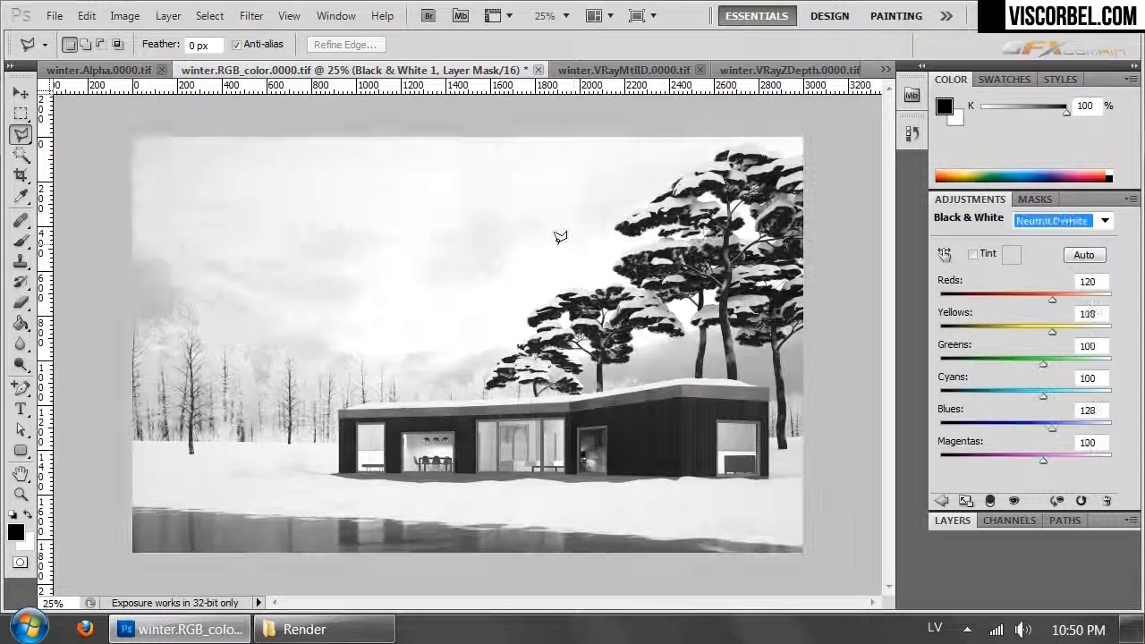
{"action": "key", "text": "Up"}
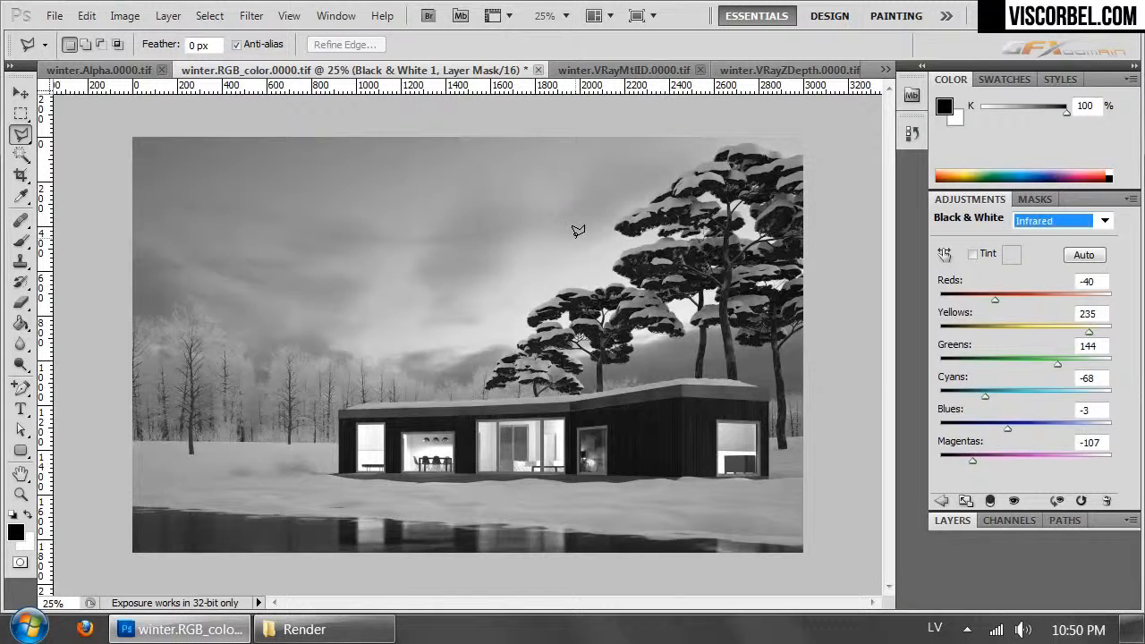
{"action": "key", "text": "Down"}
{"action": "key", "text": "Up"}
- Set the blending mode of the Black & White 1 layer to Hard Light
{"action": "left_click", "coordinate": [951, 521]}
{"action": "left_click", "coordinate": [980, 239]}
{"action": "left_click", "coordinate": [973, 225]}
{"action": "key", "text": "Down"}
{"action": "key", "text": "Down"}
{"action": "key", "text": "Down"}
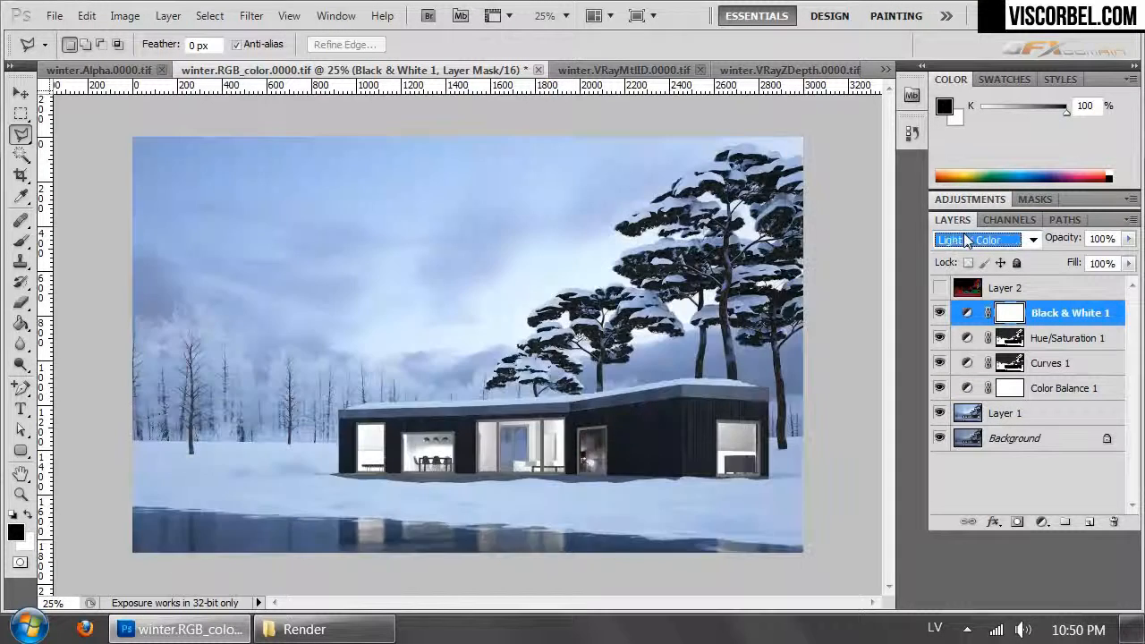
{"action": "key", "text": "Down"}
{"action": "key", "text": "Down"}
{"action": "key", "text": "Up"}
- Reduce the Black & White 1 layer's opacity to 17% and compare the image with and without it
{"action": "left_click", "coordinate": [1128, 239]}
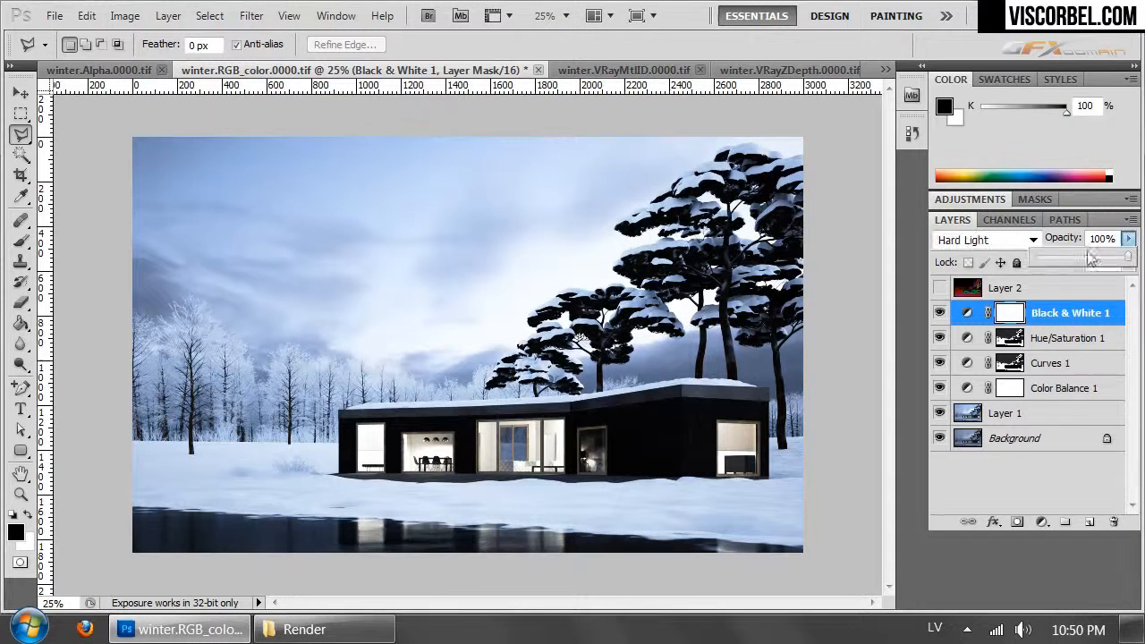
{"action": "left_click", "coordinate": [1051, 260]}
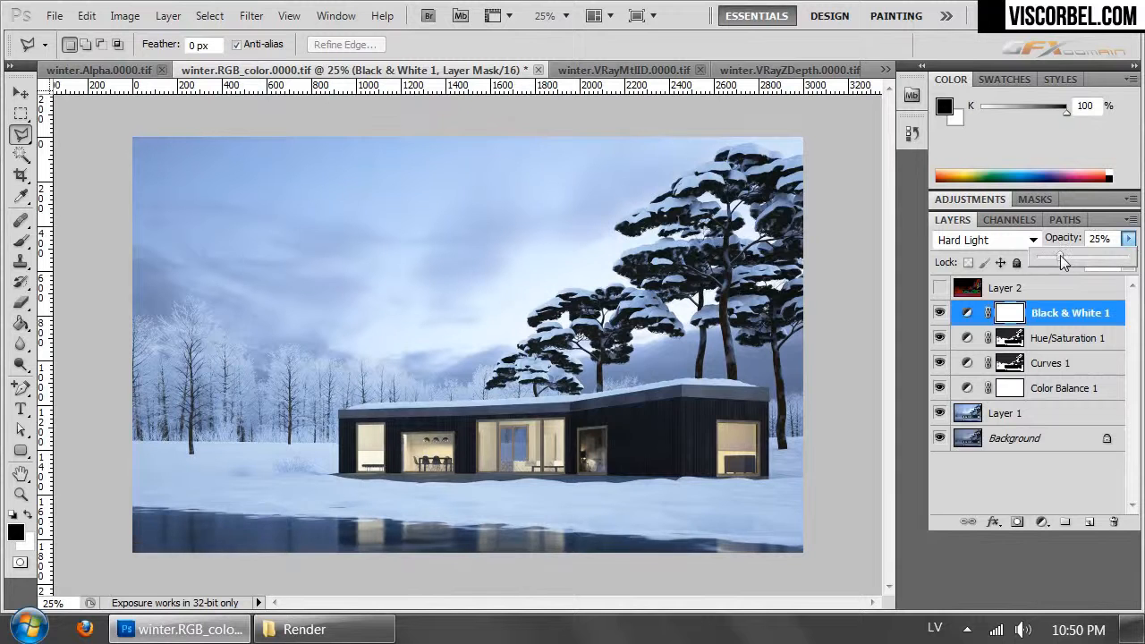
{"action": "left_click_drag", "start_coordinate": [1061, 257], "coordinate": [1053, 255]}
{"action": "left_click", "coordinate": [940, 312]}
{"action": "left_click", "coordinate": [939, 313]}
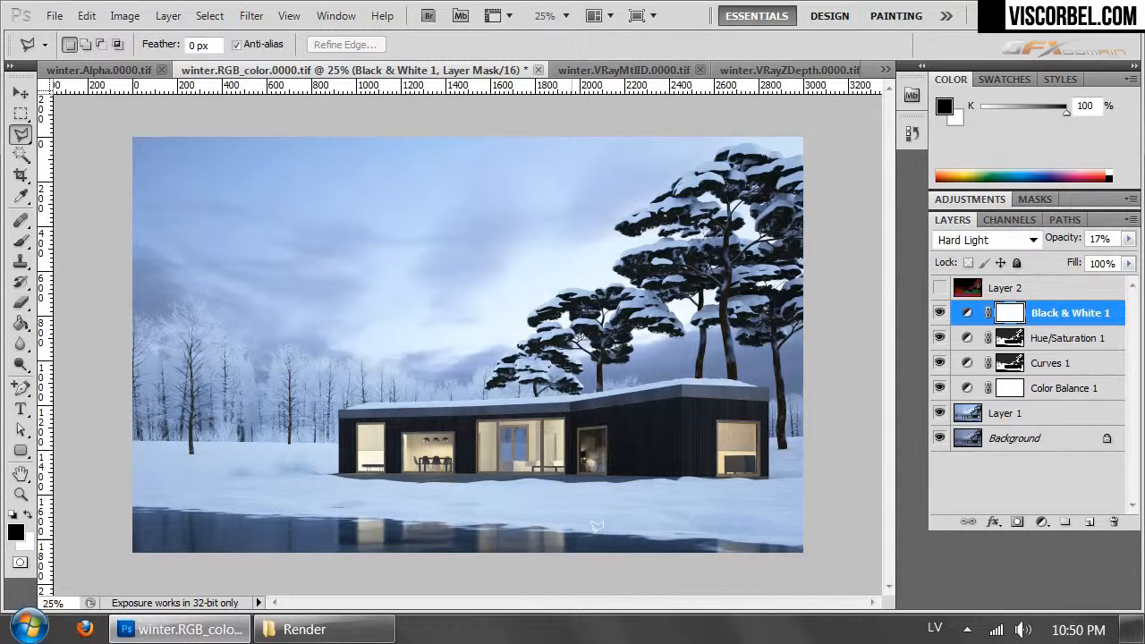
- Examine the snowy background treetops above the house roof up close
{"action": "key", "text": "ctrl+plus"}
{"action": "key", "text": "ctrl+plus"}
{"action": "key", "text": "ctrl+plus"}
{"action": "left_click_drag", "start_coordinate": [587, 459], "coordinate": [680, 360]}
{"action": "key", "text": "ctrl+plus"}
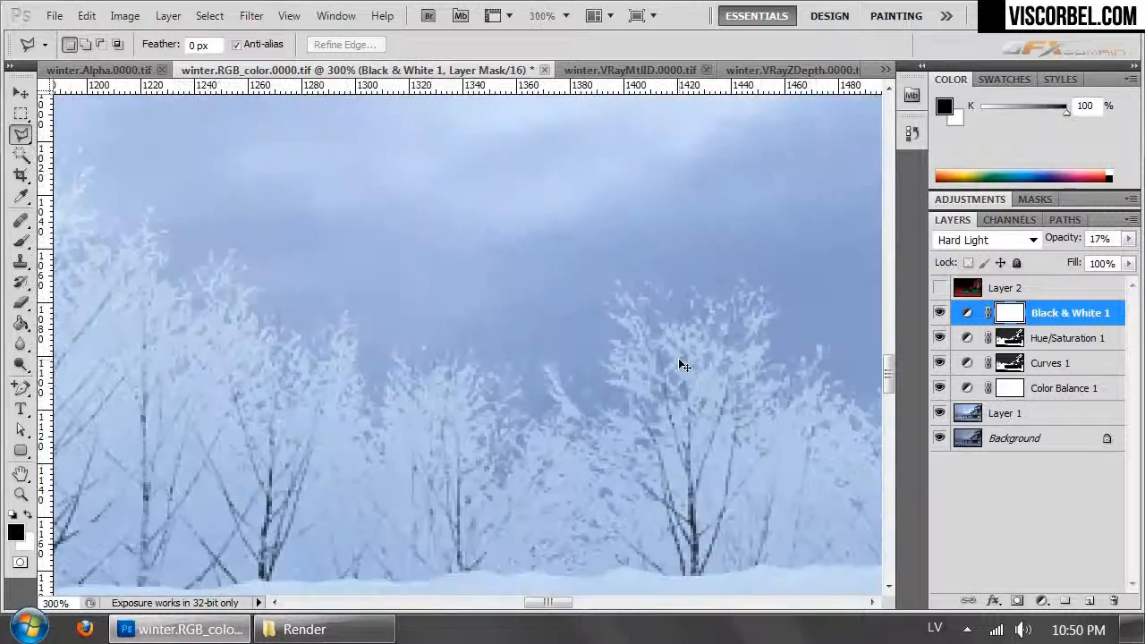
{"action": "key", "text": "ctrl+minus"}
{"action": "key", "text": "ctrl+minus"}
{"action": "key", "text": "ctrl+minus"}
{"action": "key", "text": "ctrl+minus"}
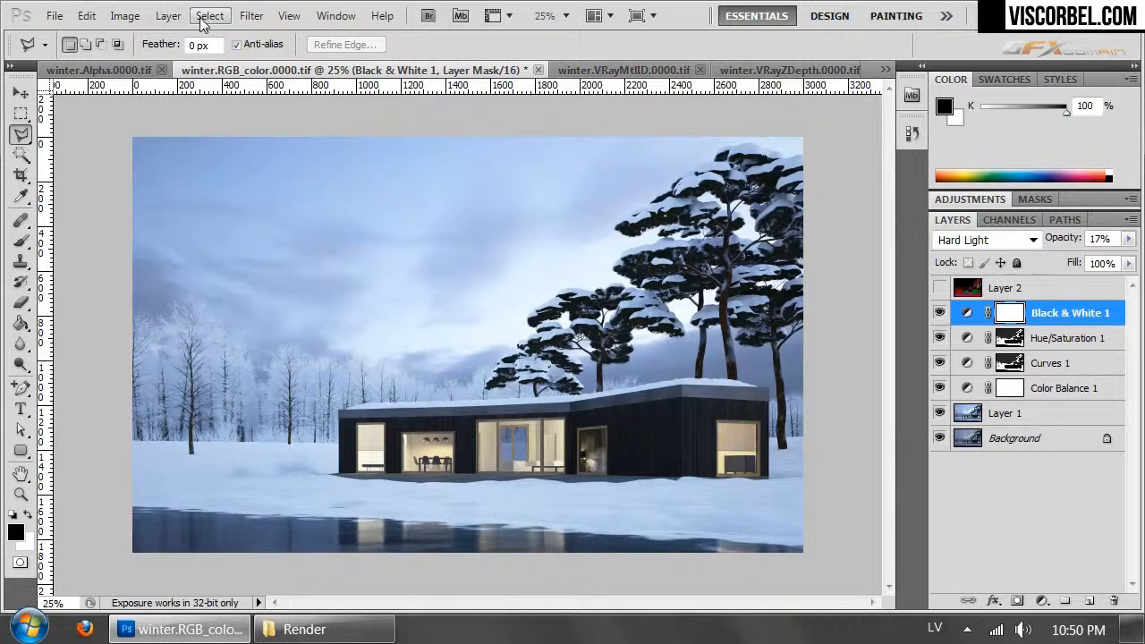
- Show and activate Layer 2 of the winter color render and select its dark red background trees with Color Range at fuzziness 52
{"action": "left_click", "coordinate": [581, 68]}
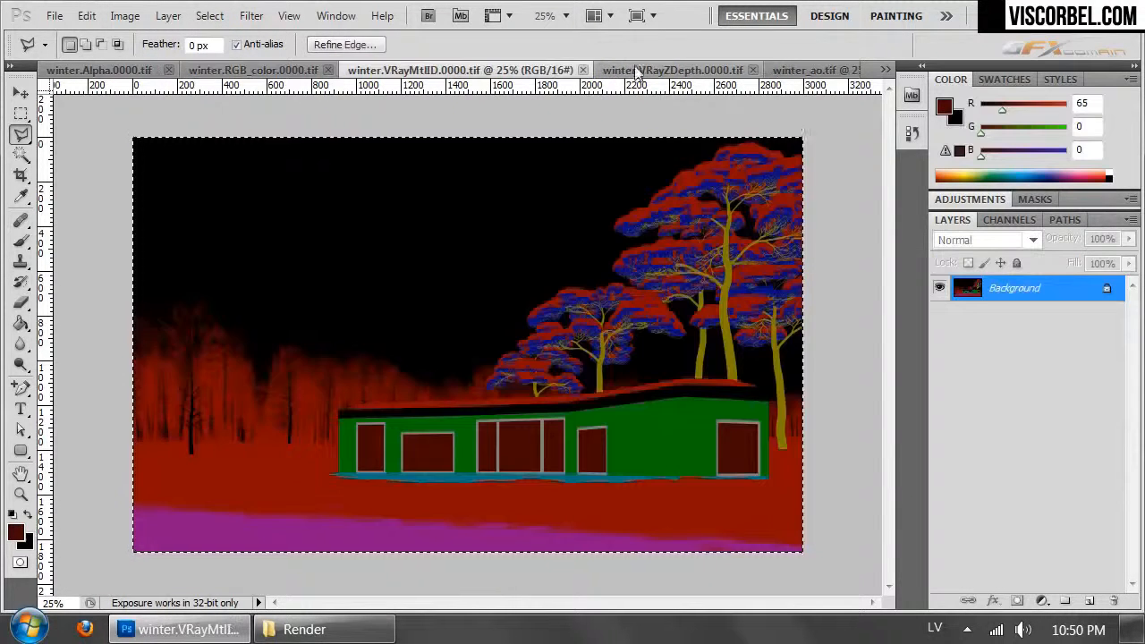
{"action": "left_click", "coordinate": [254, 68]}
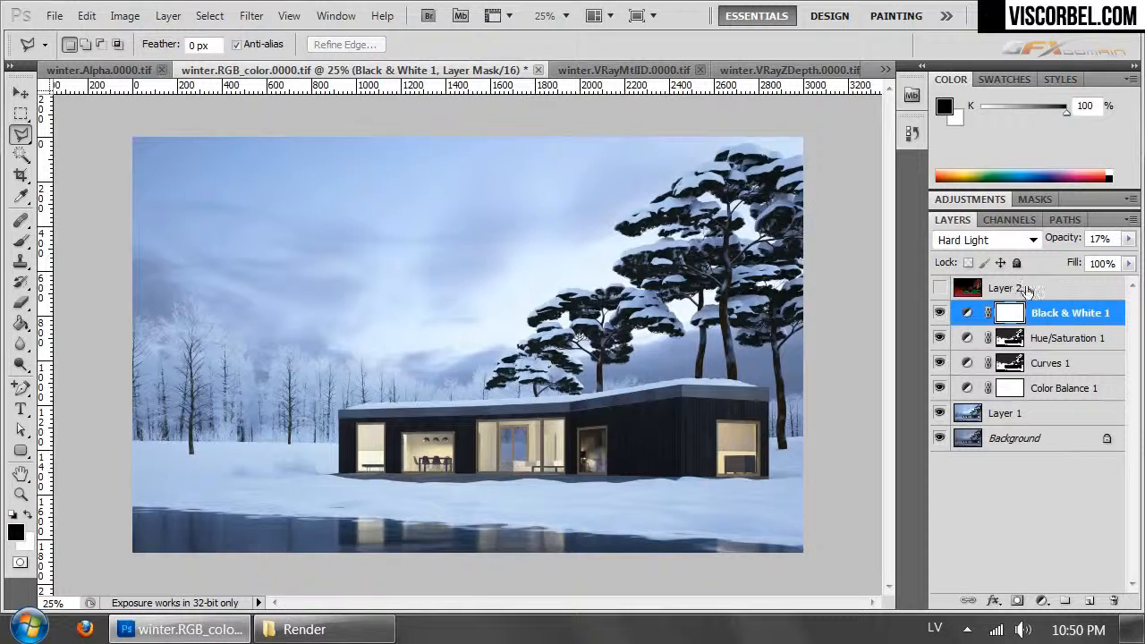
{"action": "left_click", "coordinate": [939, 288]}
{"action": "left_click", "coordinate": [965, 288]}
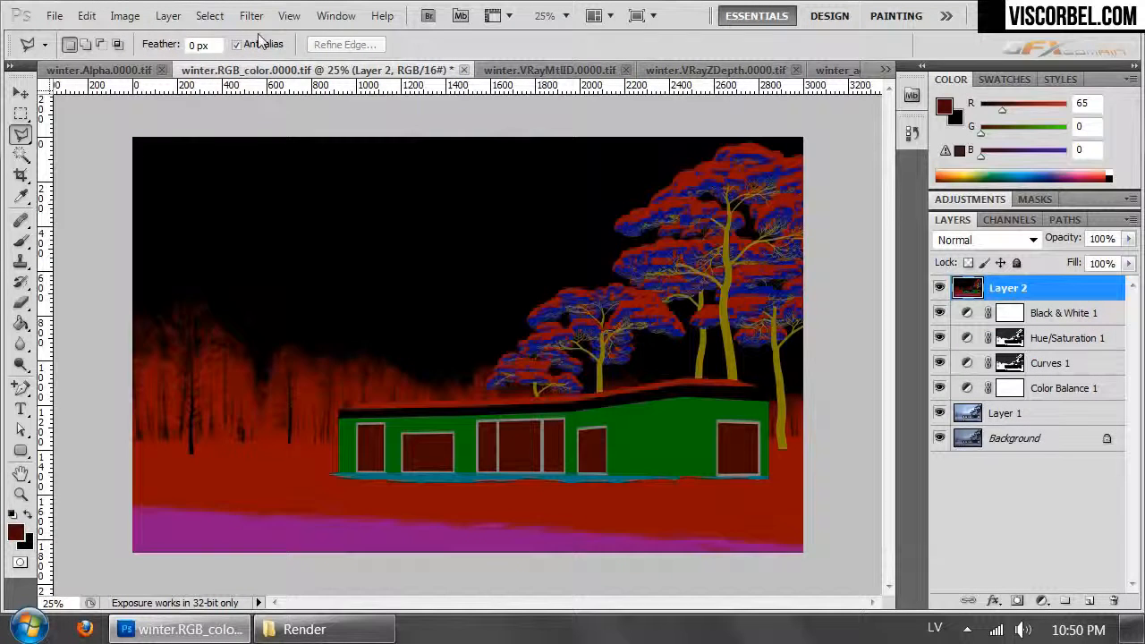
{"action": "left_click", "coordinate": [211, 16]}
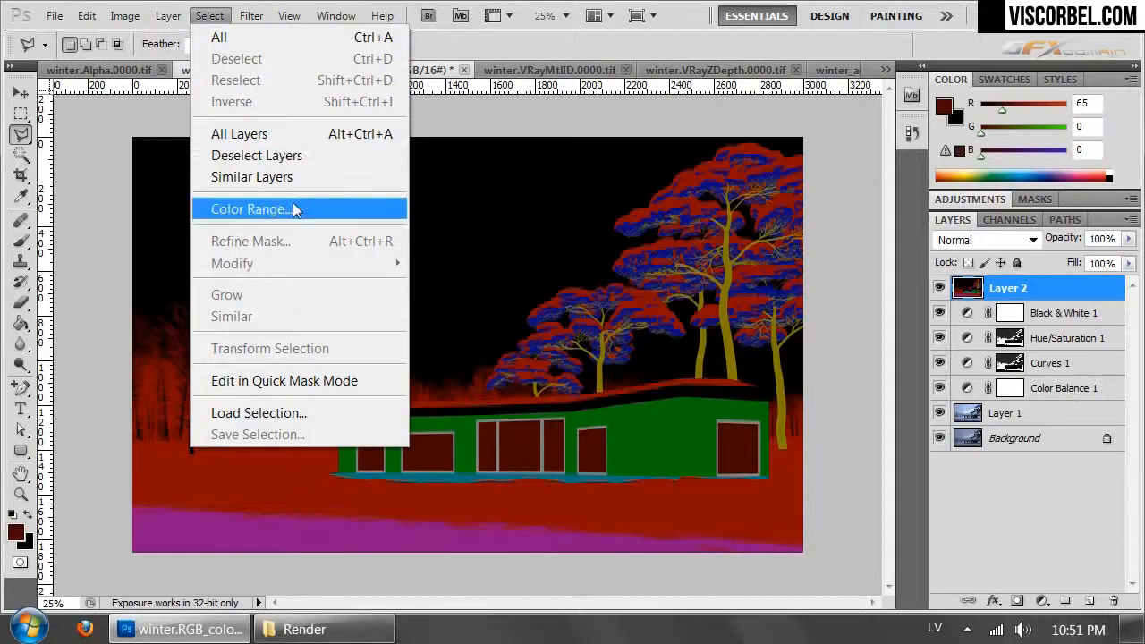
{"action": "left_click", "coordinate": [249, 209]}
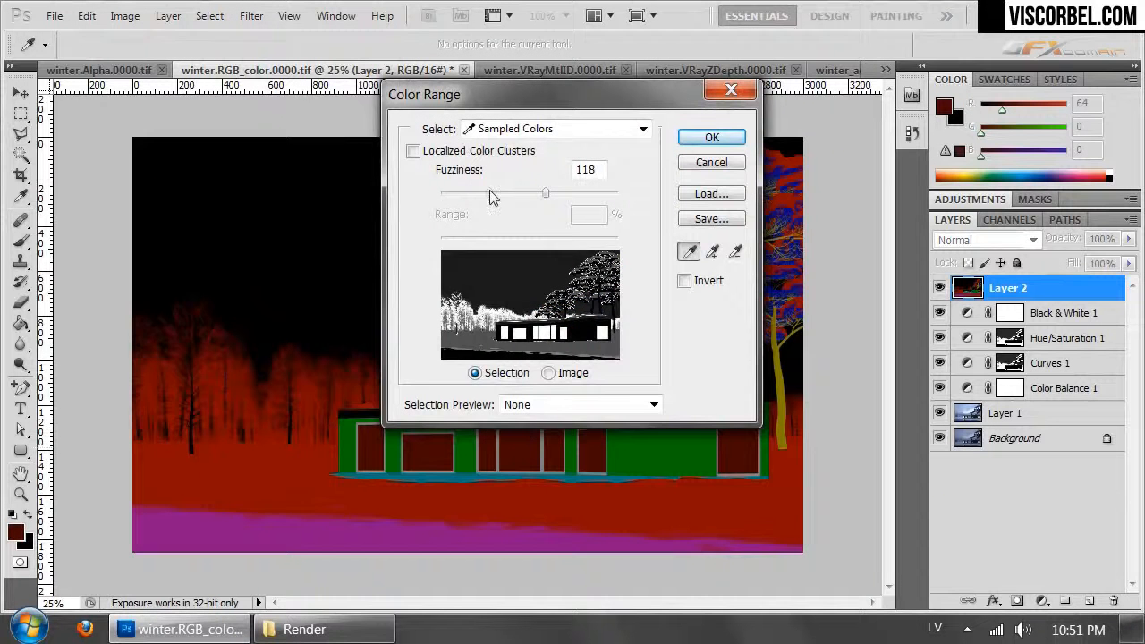
{"action": "left_click", "coordinate": [489, 191]}
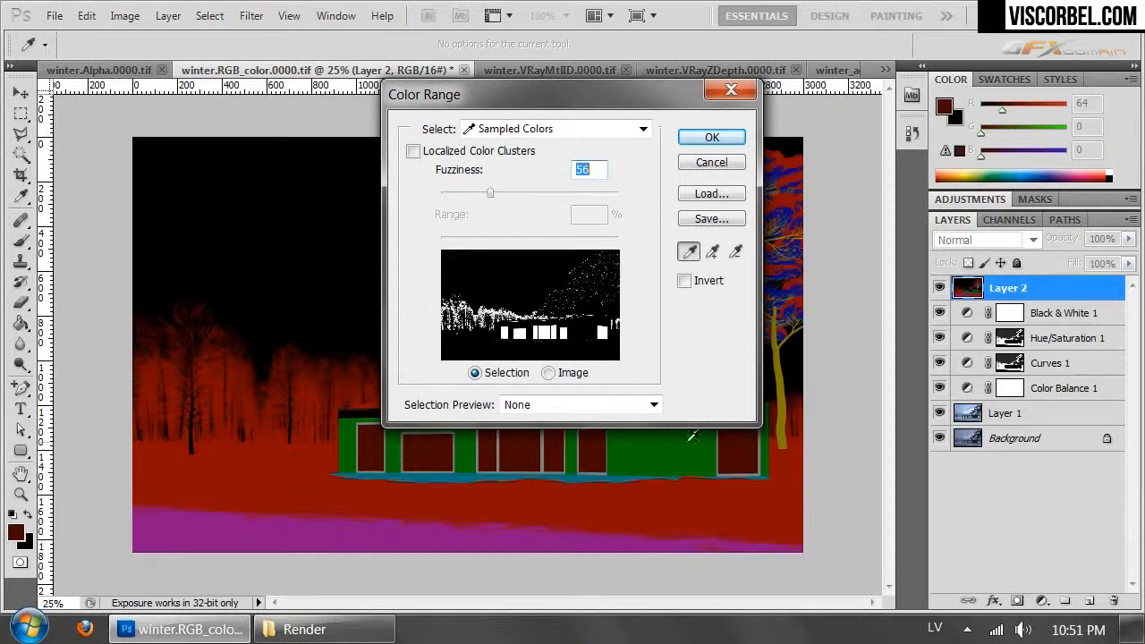
{"action": "left_click_drag", "start_coordinate": [475, 196], "coordinate": [487, 190]}
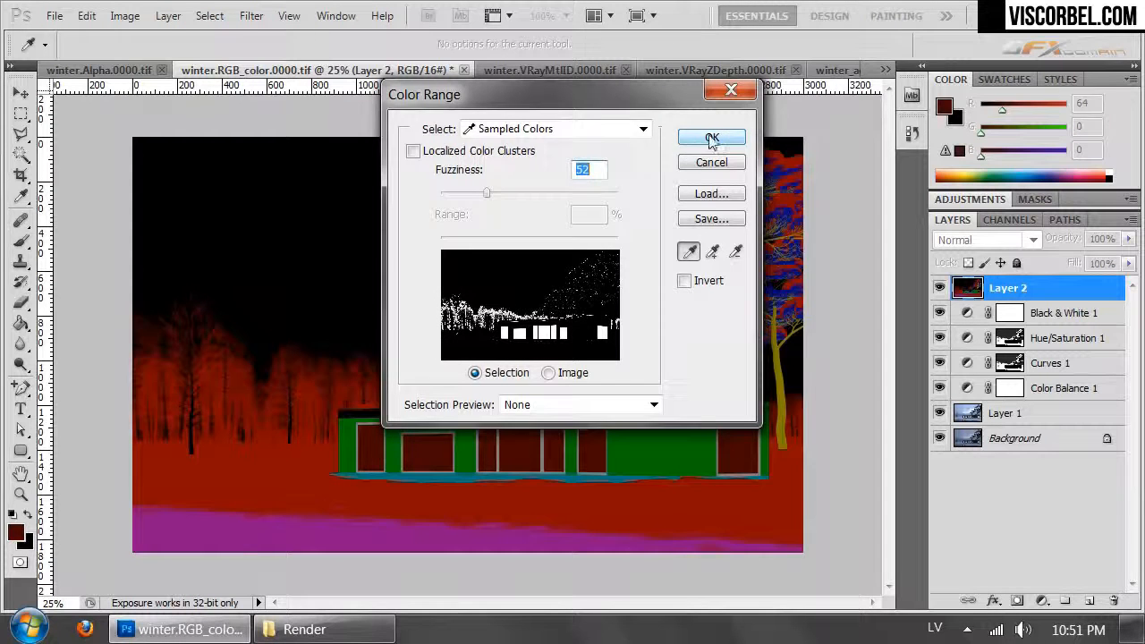
{"action": "left_click", "coordinate": [716, 138]}
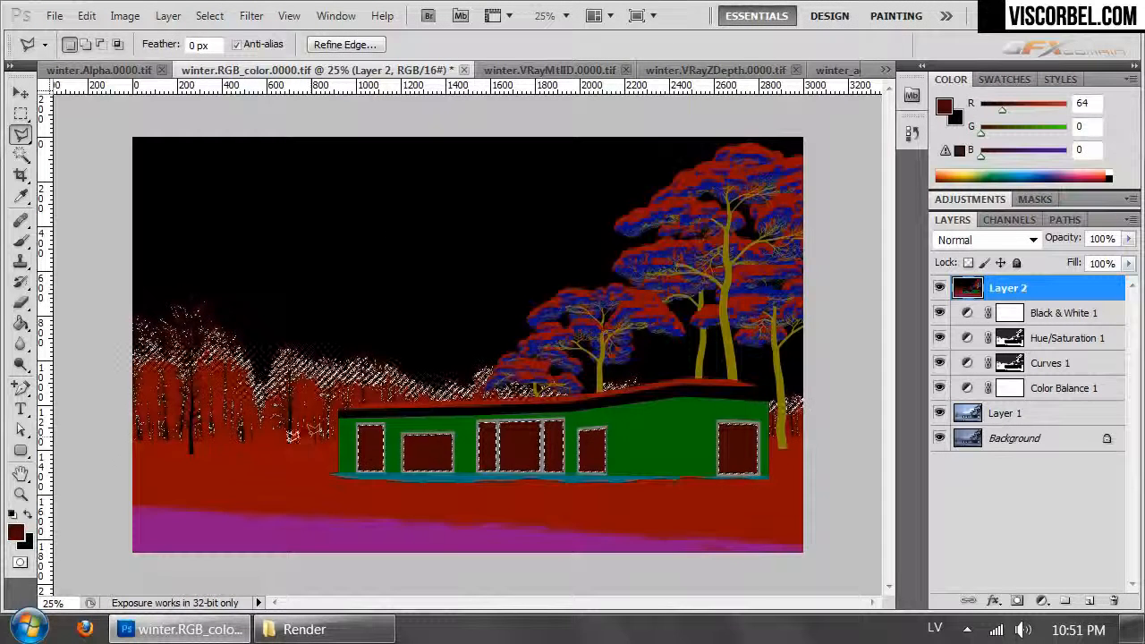
- Subtract all background trees from the selection with the Polygonal Lasso, outlining above the house so only the windows stay selected
{"action": "left_click", "coordinate": [124, 473], "text": "alt"}
{"action": "left_click", "coordinate": [340, 470]}
{"action": "left_click", "coordinate": [353, 413]}
{"action": "left_click", "coordinate": [599, 398]}
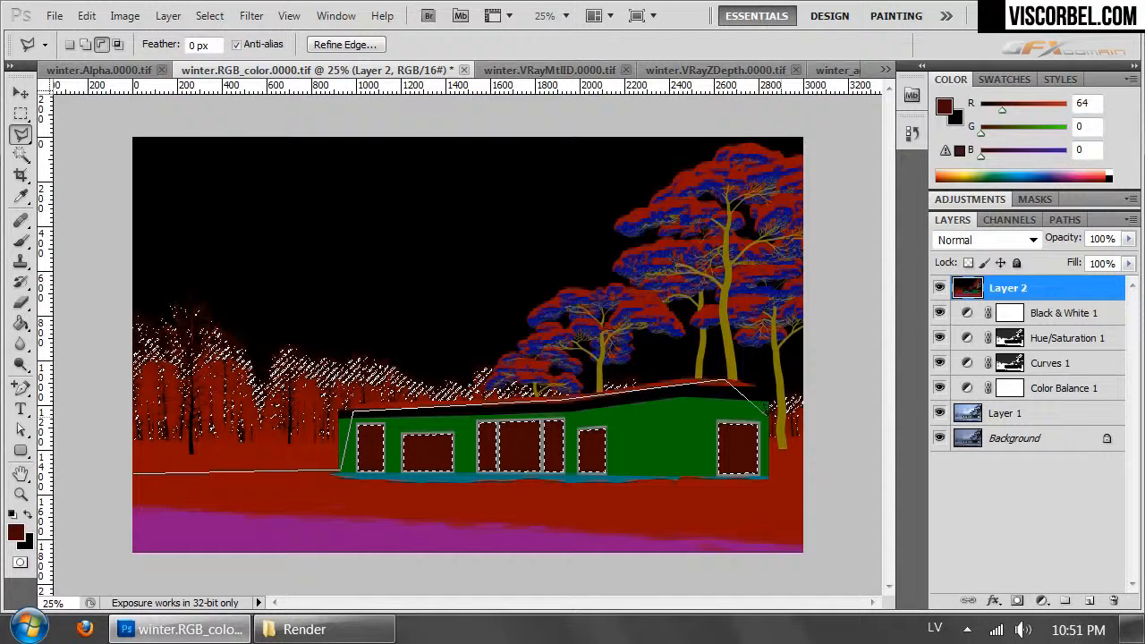
{"action": "left_click", "coordinate": [818, 357]}
{"action": "left_click", "coordinate": [96, 205]}
{"action": "left_click", "coordinate": [132, 468]}
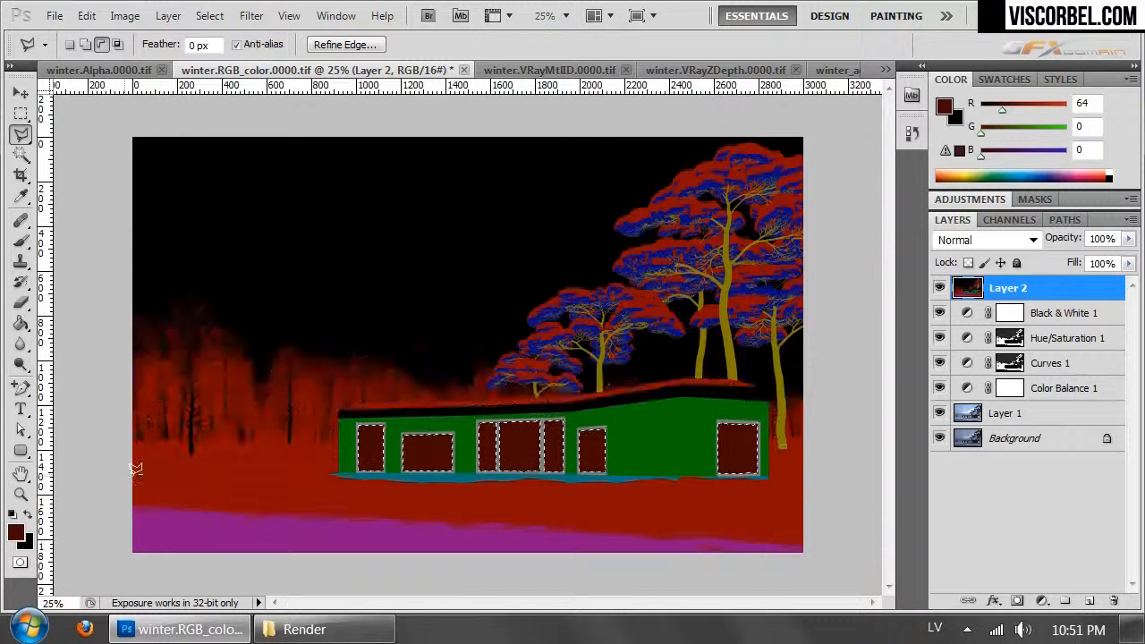
- Hide Layer 2 and add a Hue/Saturation adjustment layer for the selected windows above Black & White 1, with saturation +42
{"action": "left_click", "coordinate": [940, 288]}
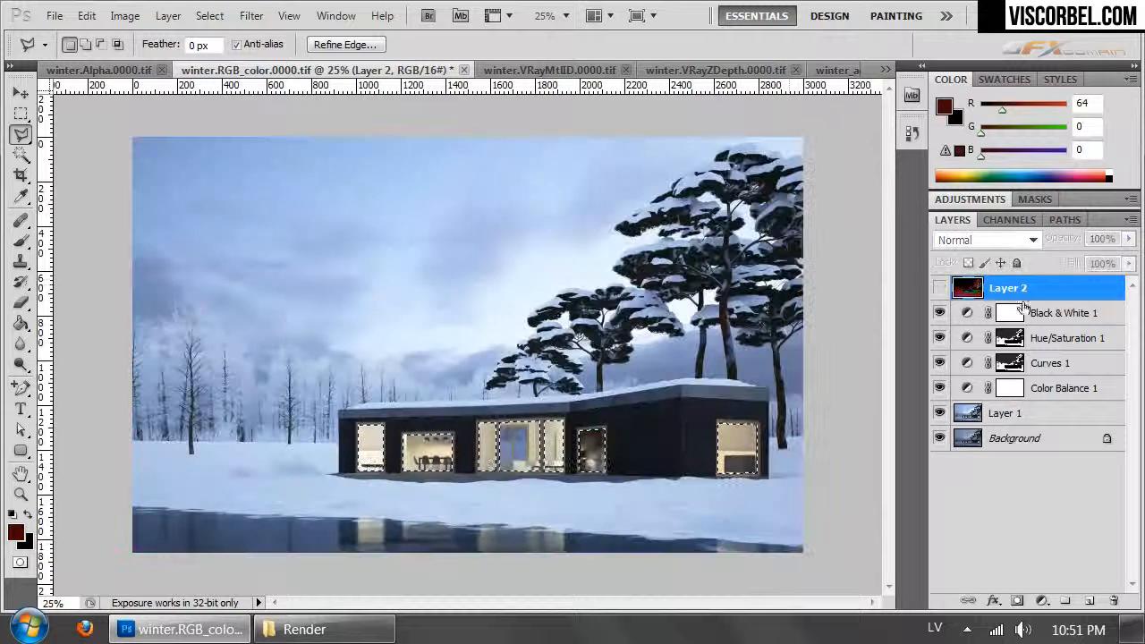
{"action": "left_click", "coordinate": [1009, 312]}
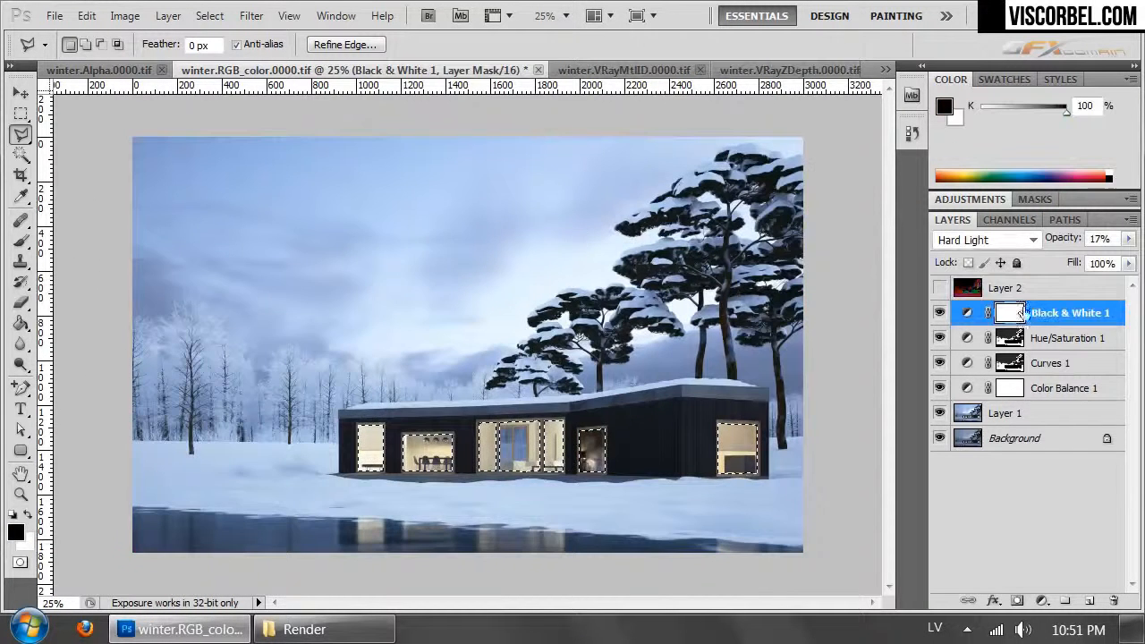
{"action": "left_click", "coordinate": [166, 16]}
{"action": "mouse_move", "coordinate": [352, 205]}
{"action": "left_click", "coordinate": [76, 324]}
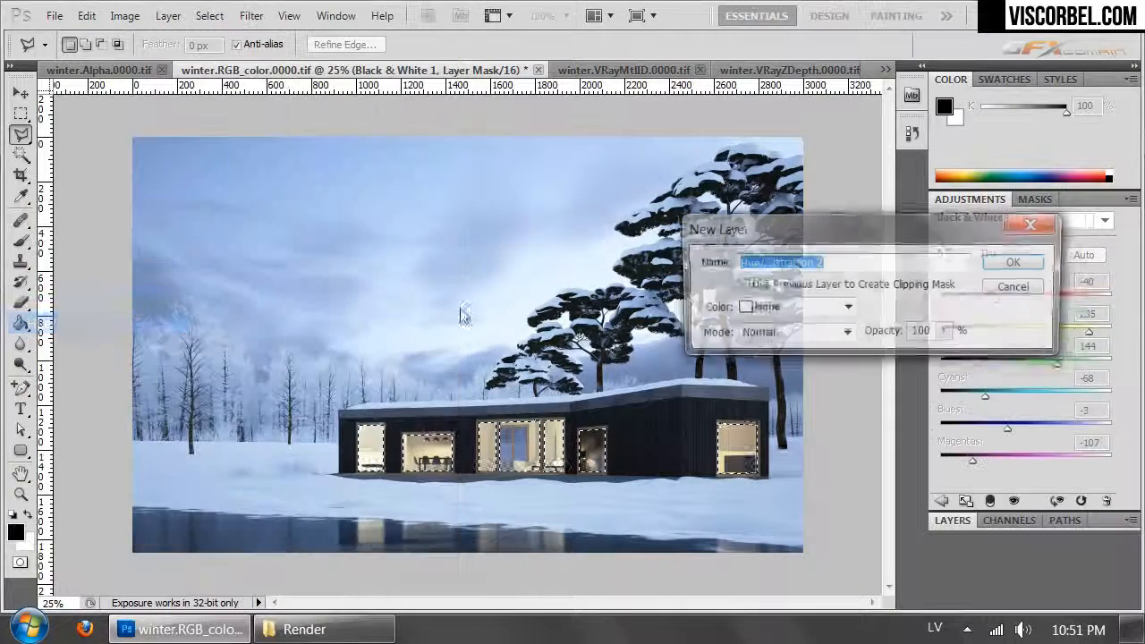
{"action": "left_click", "coordinate": [1017, 262]}
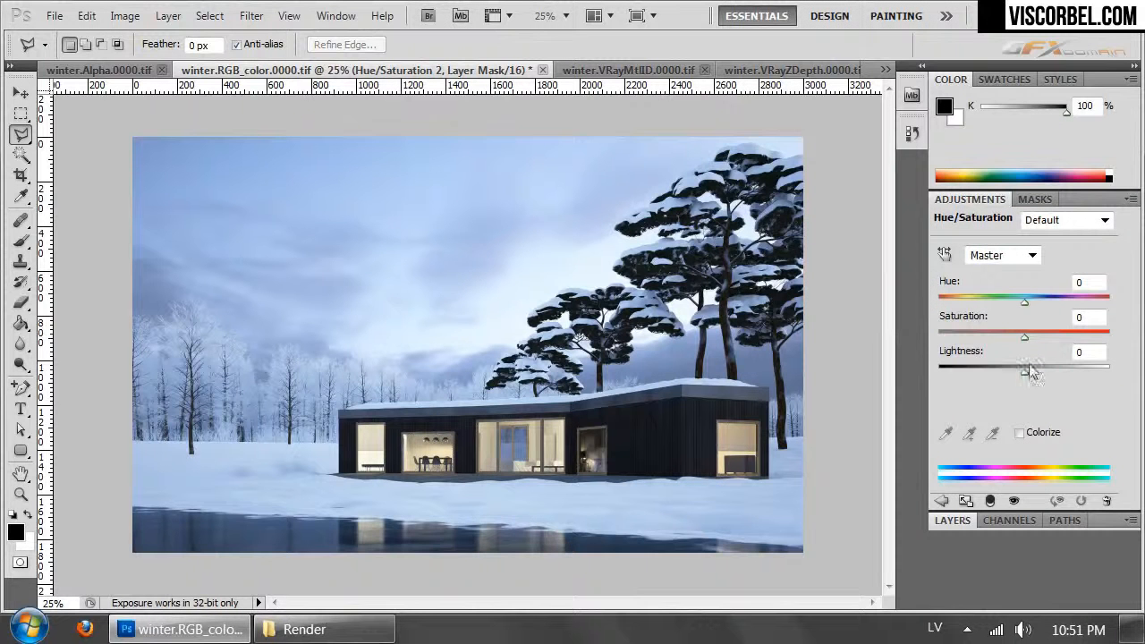
{"action": "left_click_drag", "start_coordinate": [1027, 336], "coordinate": [1060, 333]}
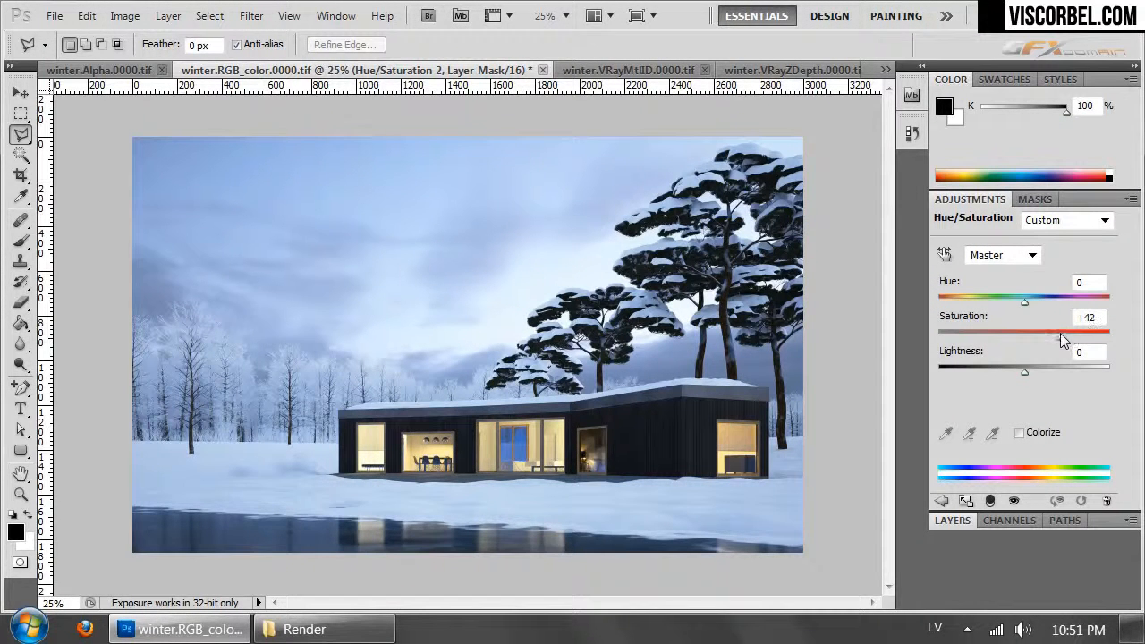
- Load the window mask as a selection and add a Curves adjustment layer brightening midtones from about 116 to 147, with a point at 196/207
{"action": "left_click", "coordinate": [947, 523]}
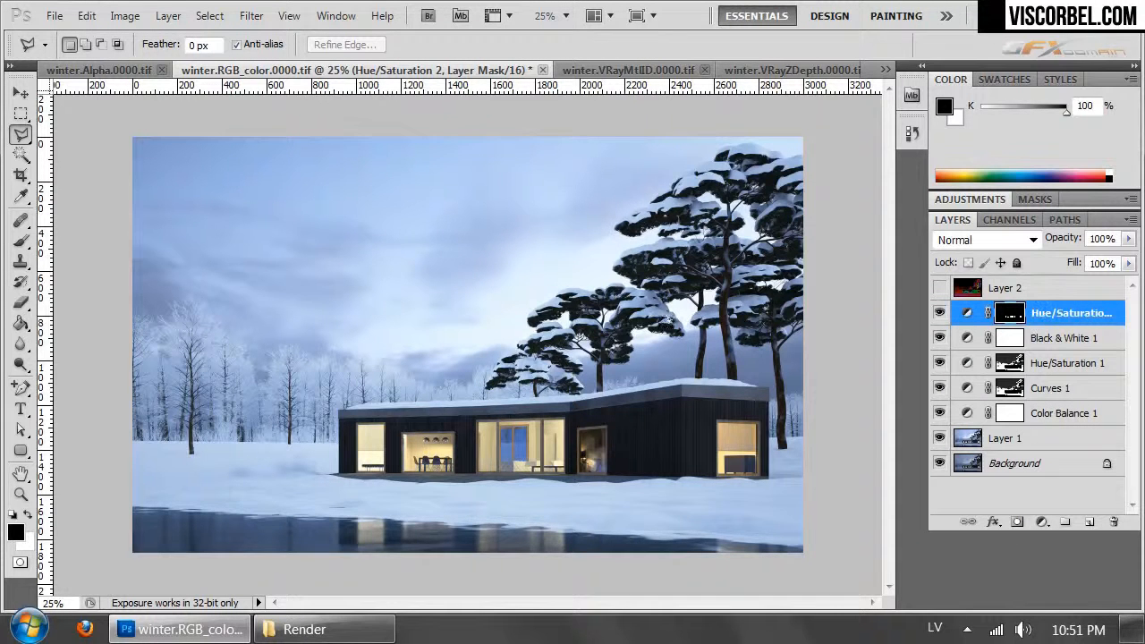
{"action": "left_click", "coordinate": [1010, 312], "text": "ctrl"}
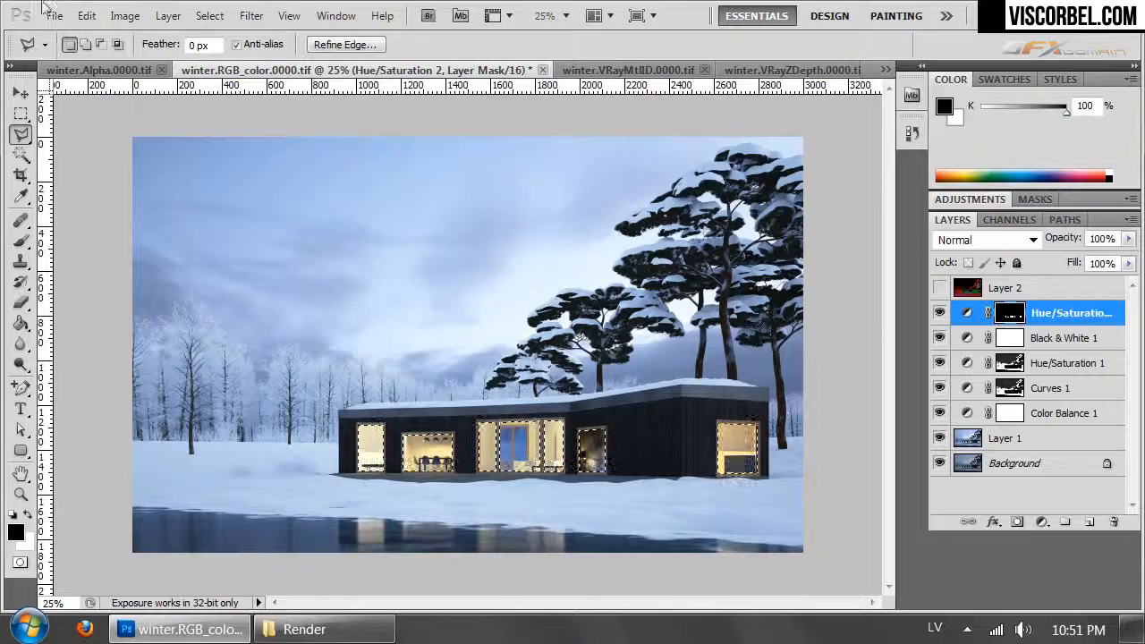
{"action": "left_click", "coordinate": [168, 16]}
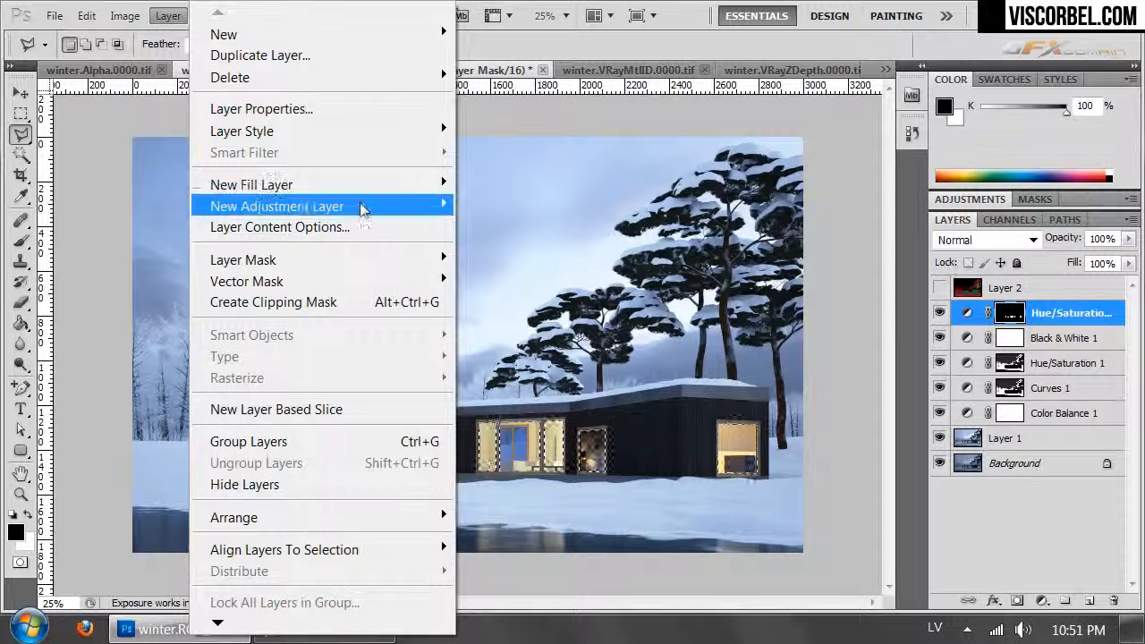
{"action": "mouse_move", "coordinate": [363, 205]}
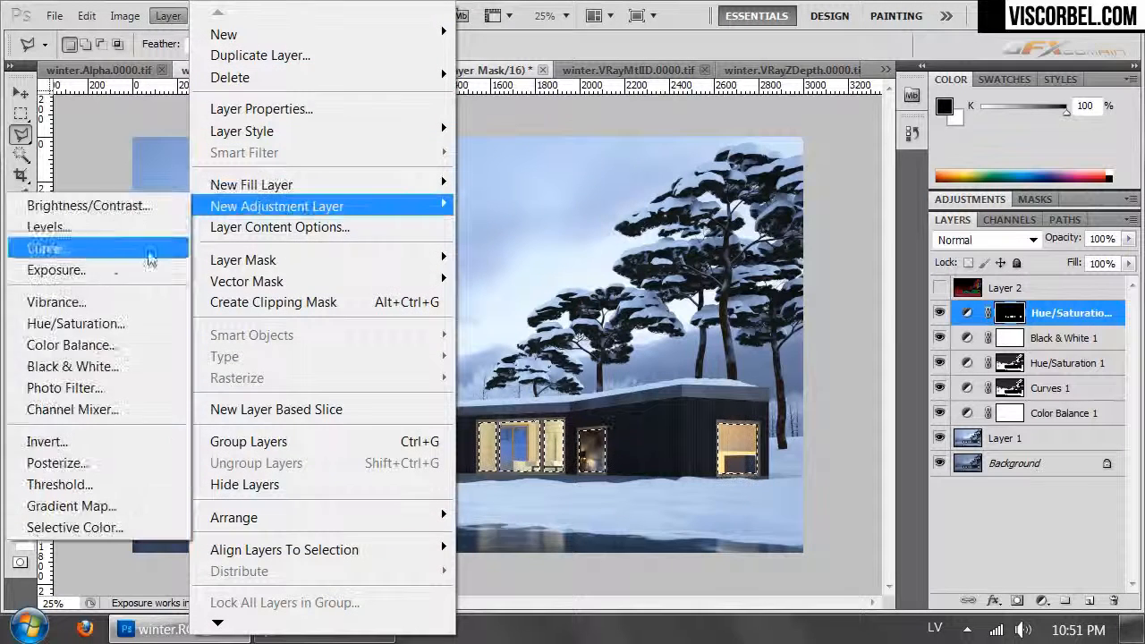
{"action": "left_click", "coordinate": [76, 248]}
{"action": "left_click", "coordinate": [1020, 262]}
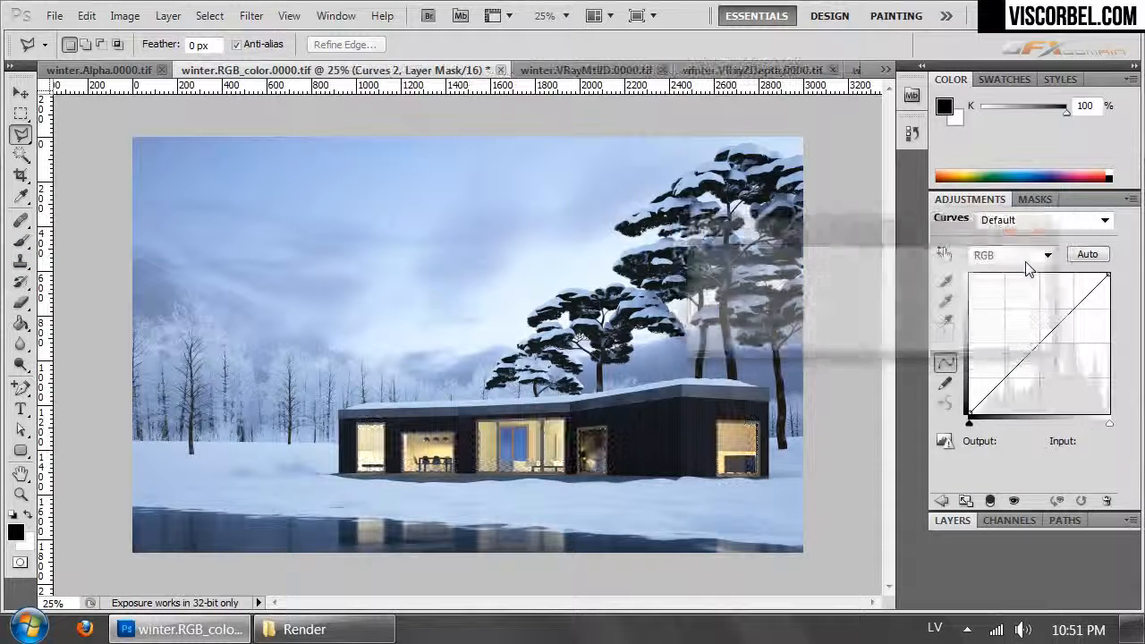
{"action": "left_click_drag", "start_coordinate": [1034, 367], "coordinate": [1033, 333]}
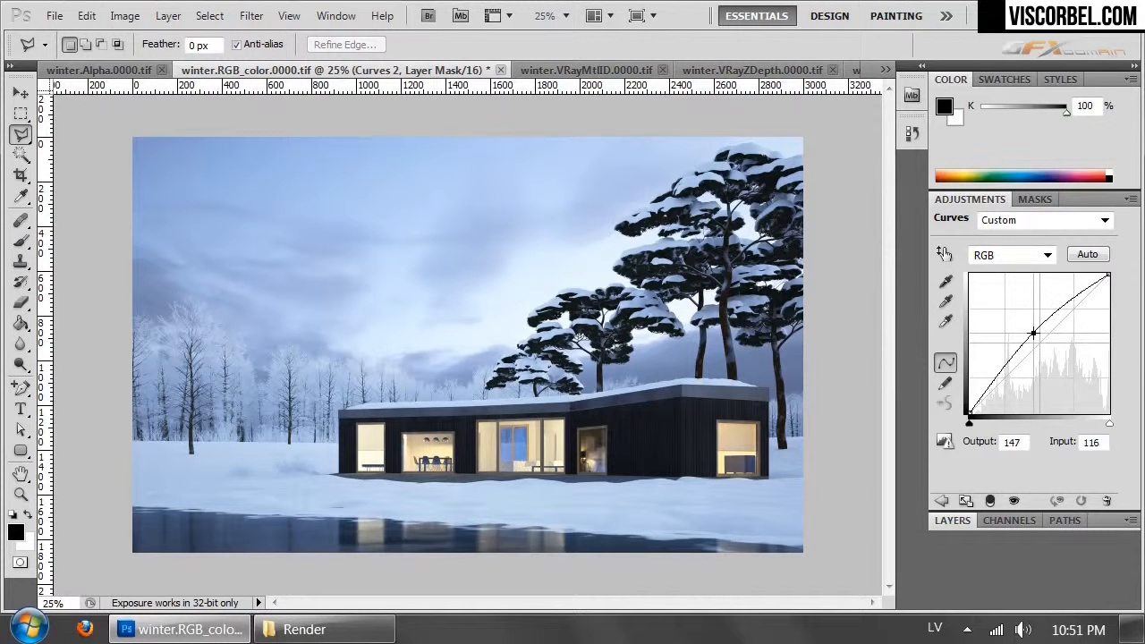
{"action": "left_click", "coordinate": [1076, 300]}
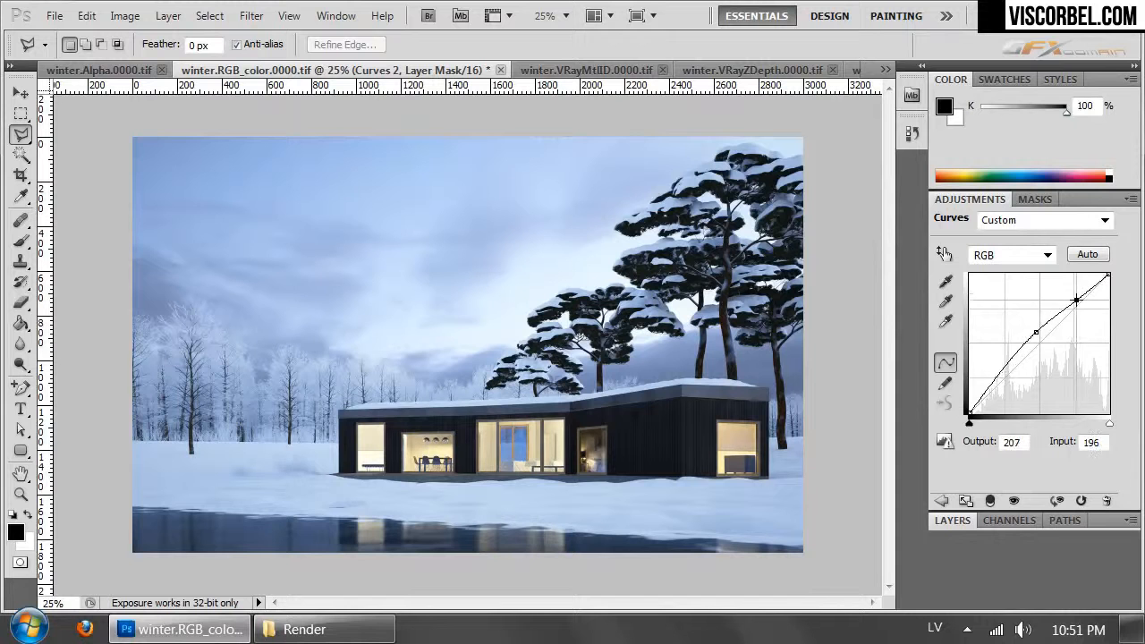
{"action": "left_click", "coordinate": [962, 515]}
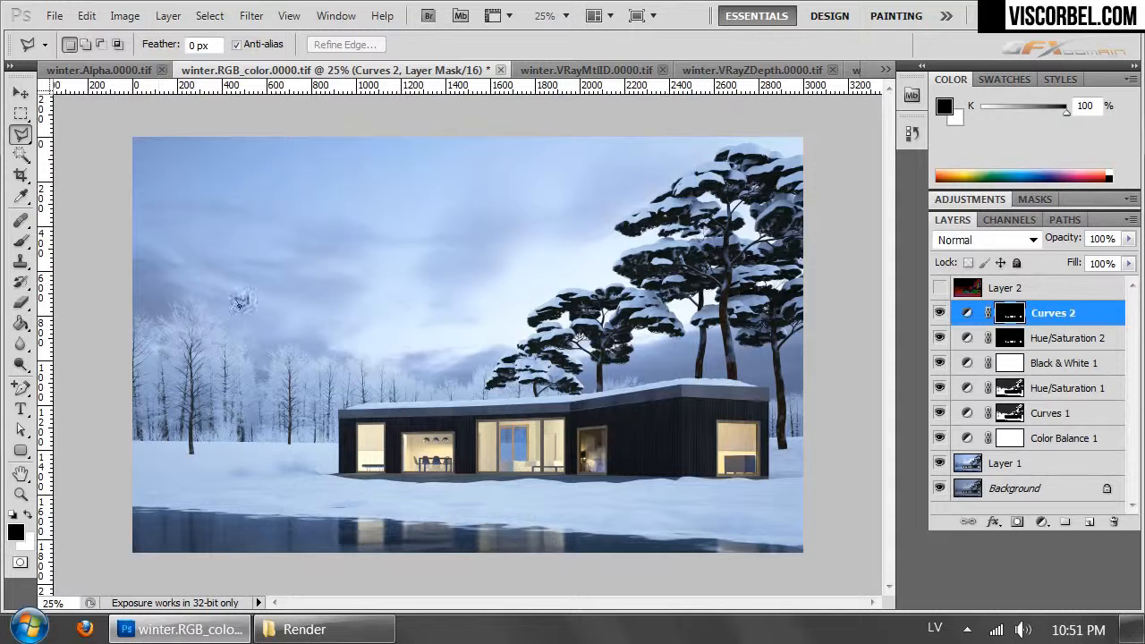
- Compare the image with and without the Curves 1 layer and reduce its opacity to 35%
{"action": "left_click", "coordinate": [1063, 339]}
{"action": "left_click", "coordinate": [1038, 416]}
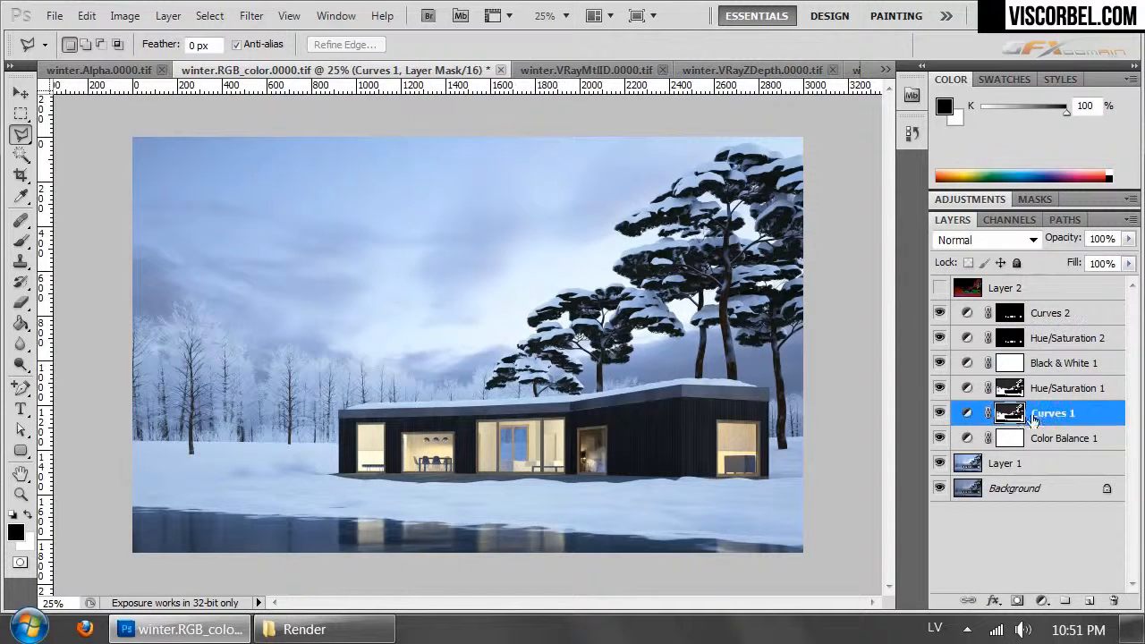
{"action": "left_click", "coordinate": [940, 413]}
{"action": "left_click", "coordinate": [941, 414]}
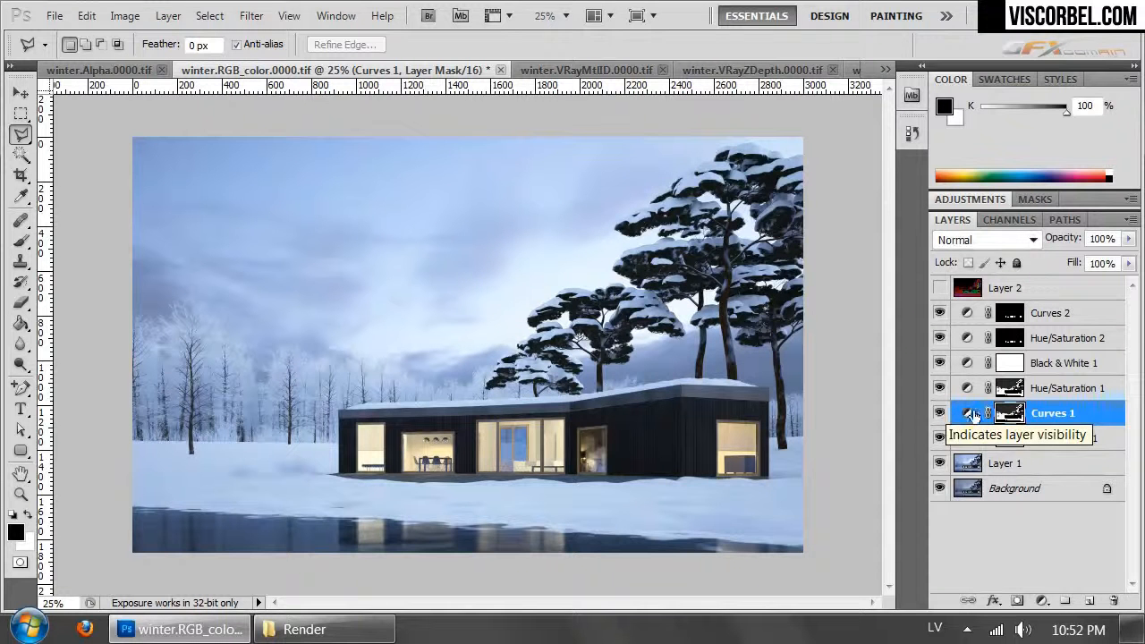
{"action": "left_click_drag", "start_coordinate": [1131, 240], "coordinate": [1089, 258]}
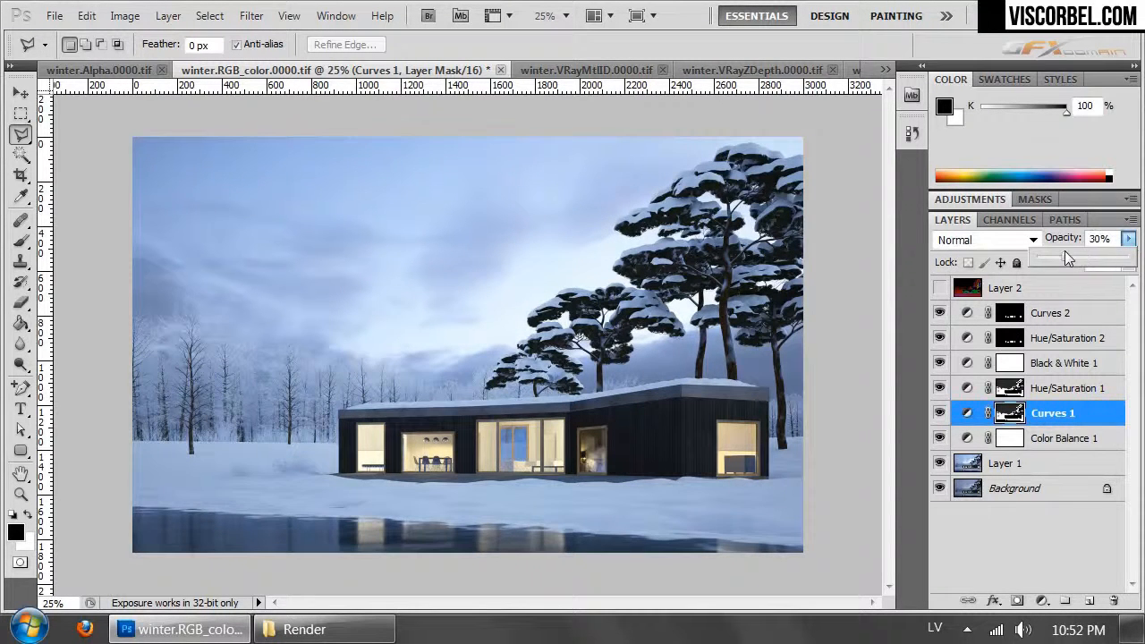
{"action": "left_click", "coordinate": [942, 389]}
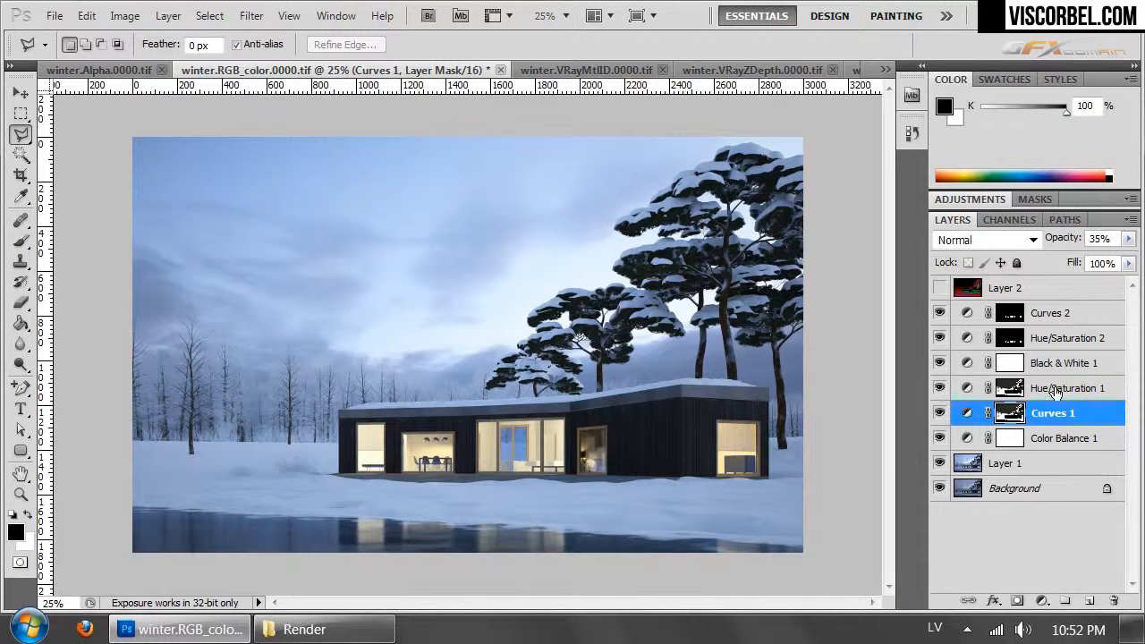
- Apply a slight contrast Curves adjustment directly to Layer 1, with points at input 113, output 104 and input 190, output 194
{"action": "left_click", "coordinate": [1023, 465]}
{"action": "left_click", "coordinate": [1047, 438]}
{"action": "left_click", "coordinate": [1047, 417]}
{"action": "left_click", "coordinate": [1035, 465]}
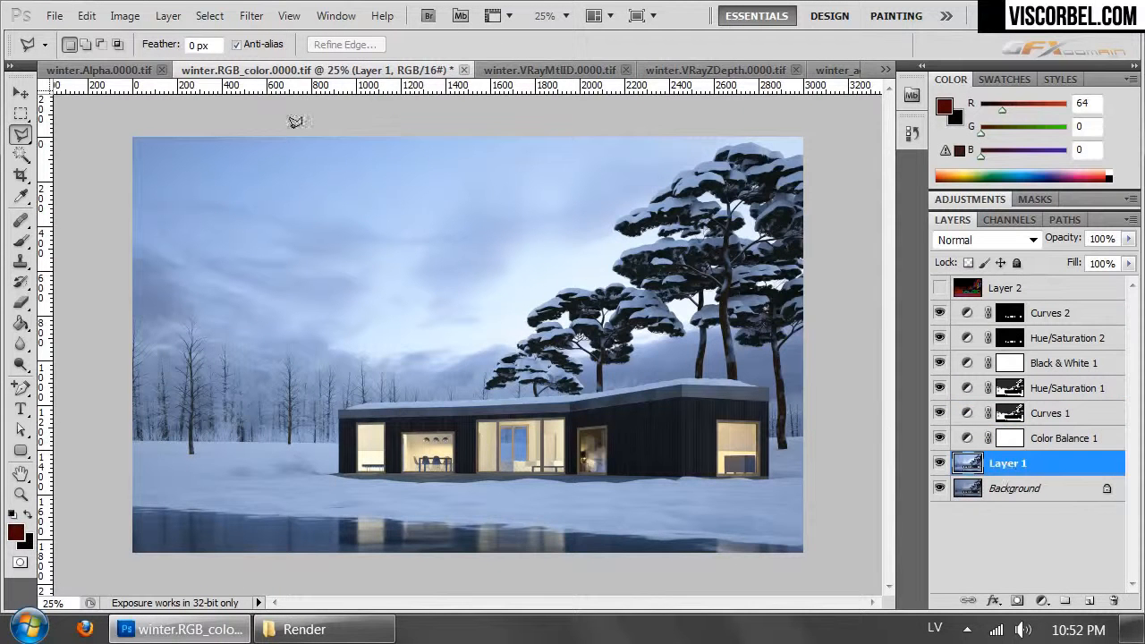
{"action": "left_click", "coordinate": [125, 15]}
{"action": "mouse_move", "coordinate": [204, 71]}
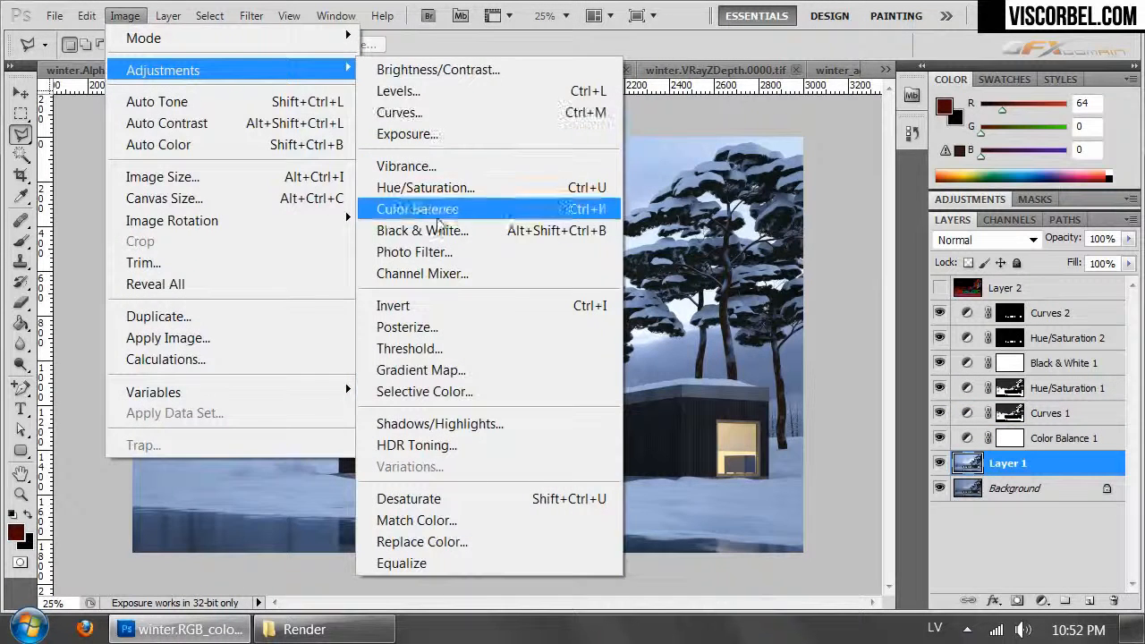
{"action": "left_click", "coordinate": [438, 113]}
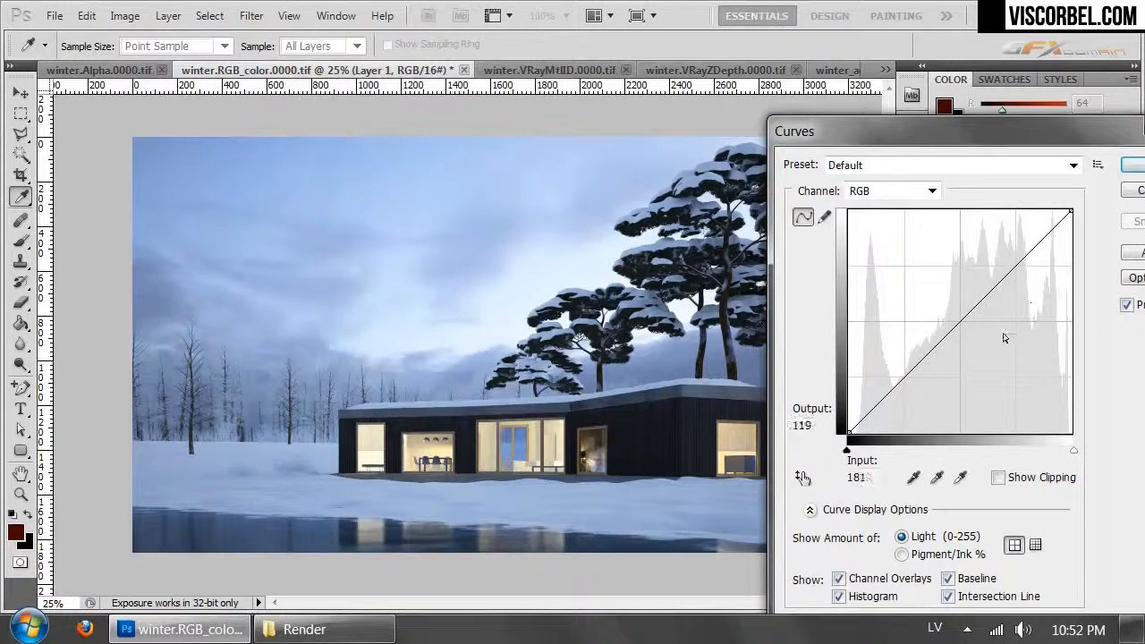
{"action": "left_click_drag", "start_coordinate": [951, 335], "coordinate": [954, 336]}
{"action": "left_click_drag", "start_coordinate": [961, 339], "coordinate": [957, 338]}
{"action": "left_click_drag", "start_coordinate": [1017, 271], "coordinate": [1019, 267]}
{"action": "left_click_drag", "start_coordinate": [958, 337], "coordinate": [945, 341]}
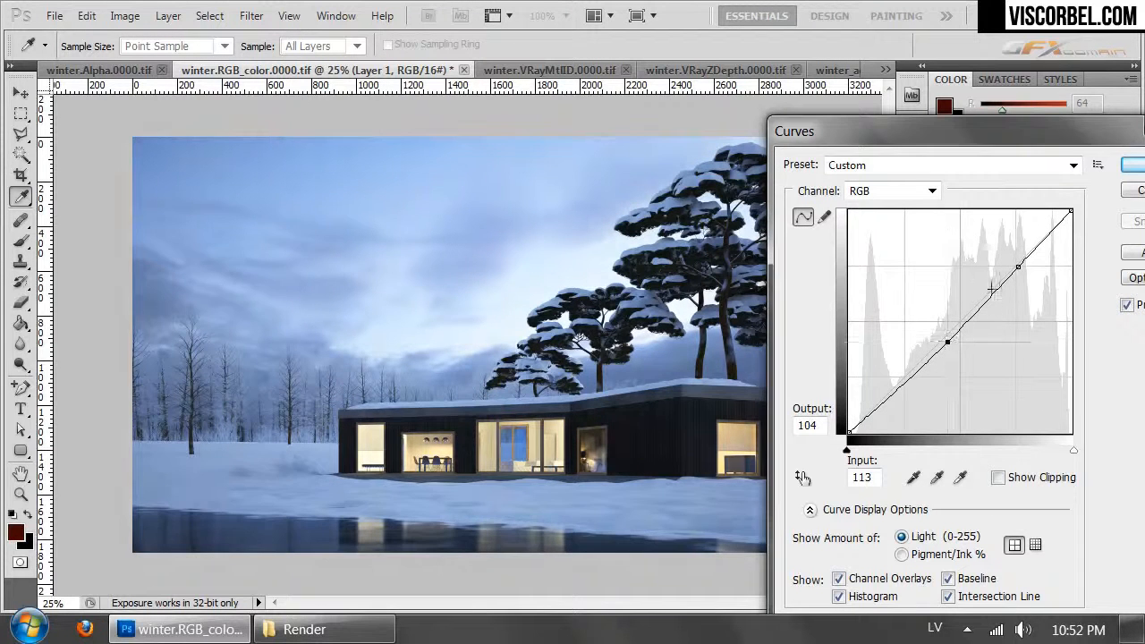
{"action": "left_click_drag", "start_coordinate": [1018, 266], "coordinate": [1014, 262]}
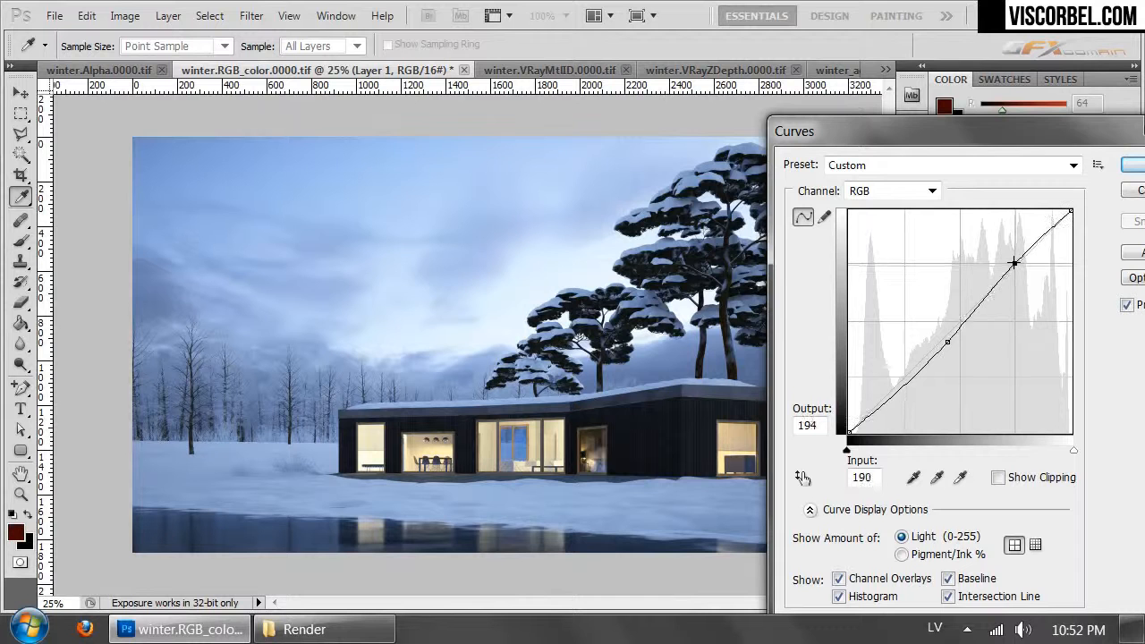
{"action": "left_click", "coordinate": [1132, 164]}
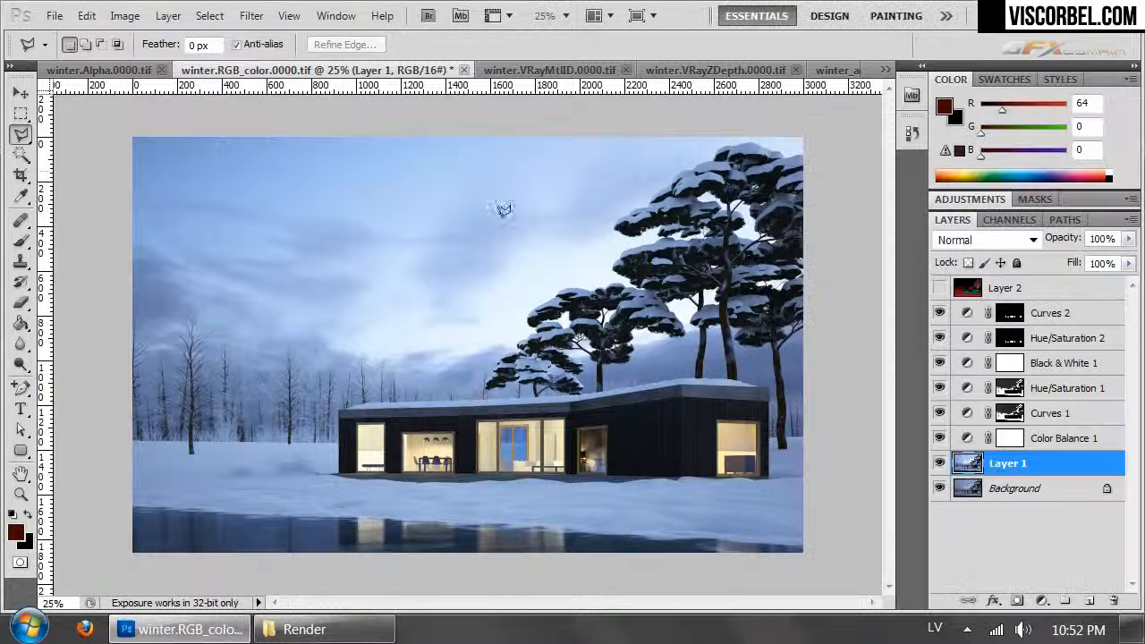
{"action": "left_click", "coordinate": [1096, 315]}
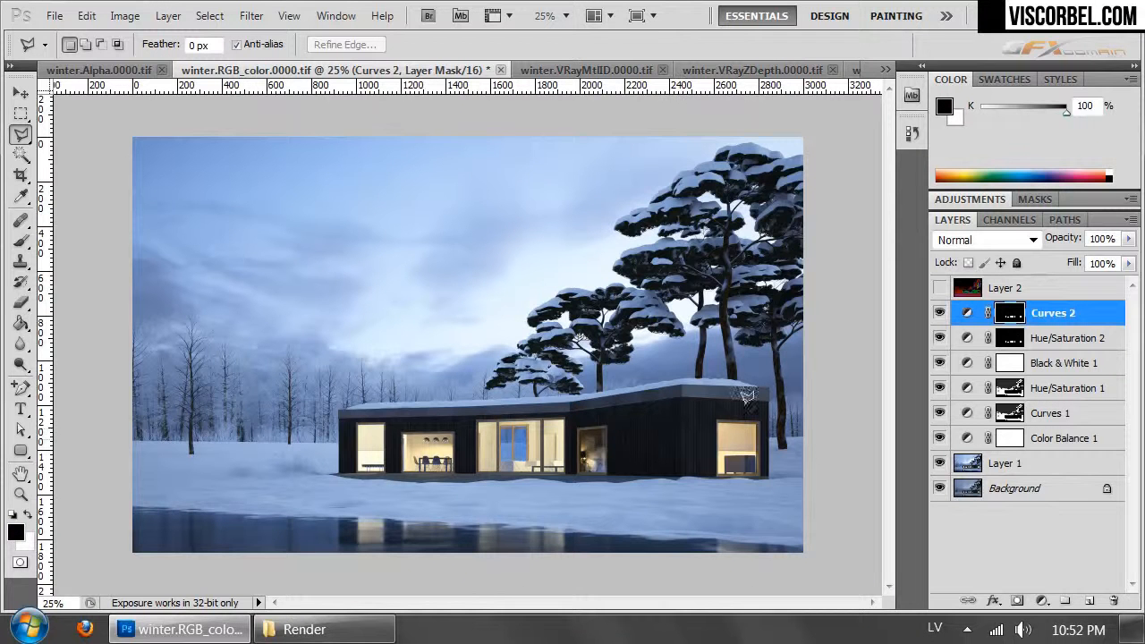
{"action": "left_click", "coordinate": [210, 16]}
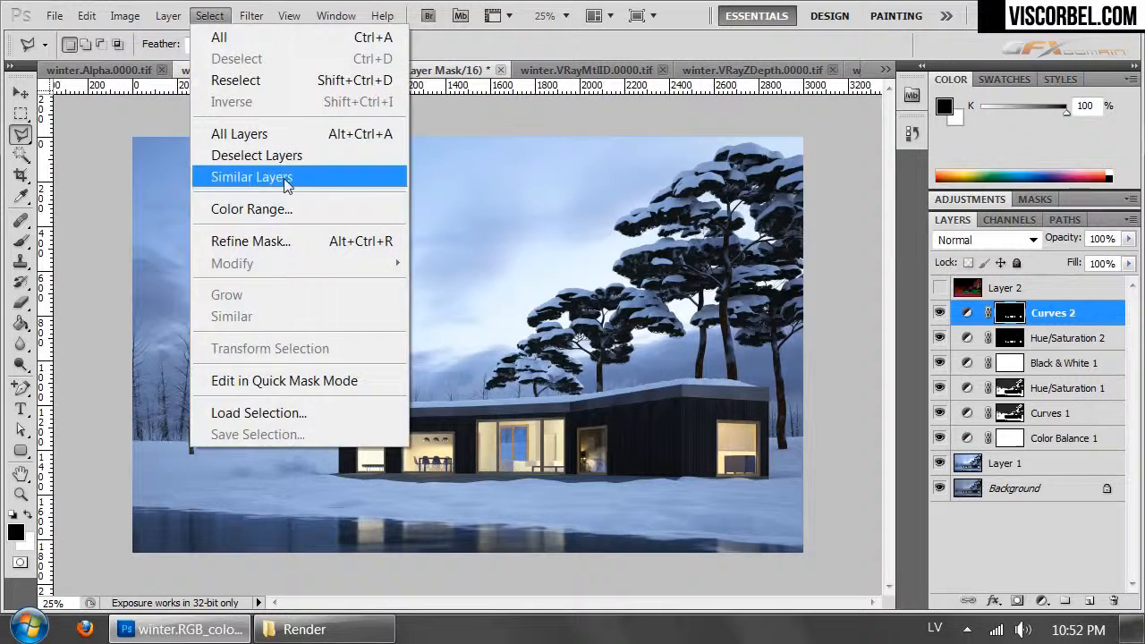
{"action": "left_click", "coordinate": [286, 210]}
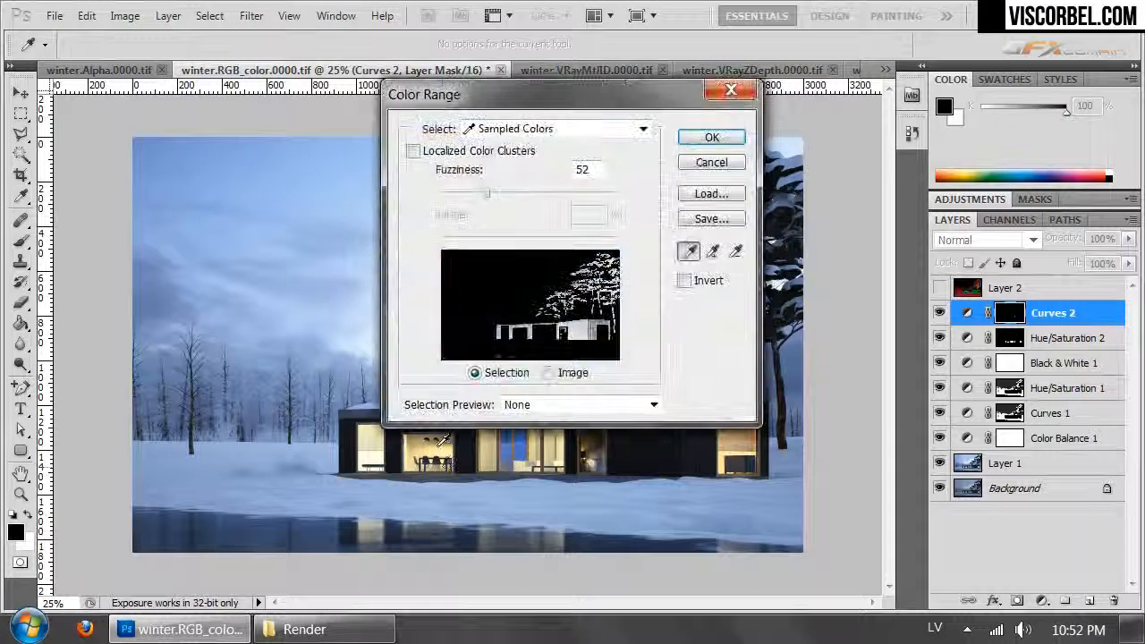
{"action": "left_click", "coordinate": [710, 164]}
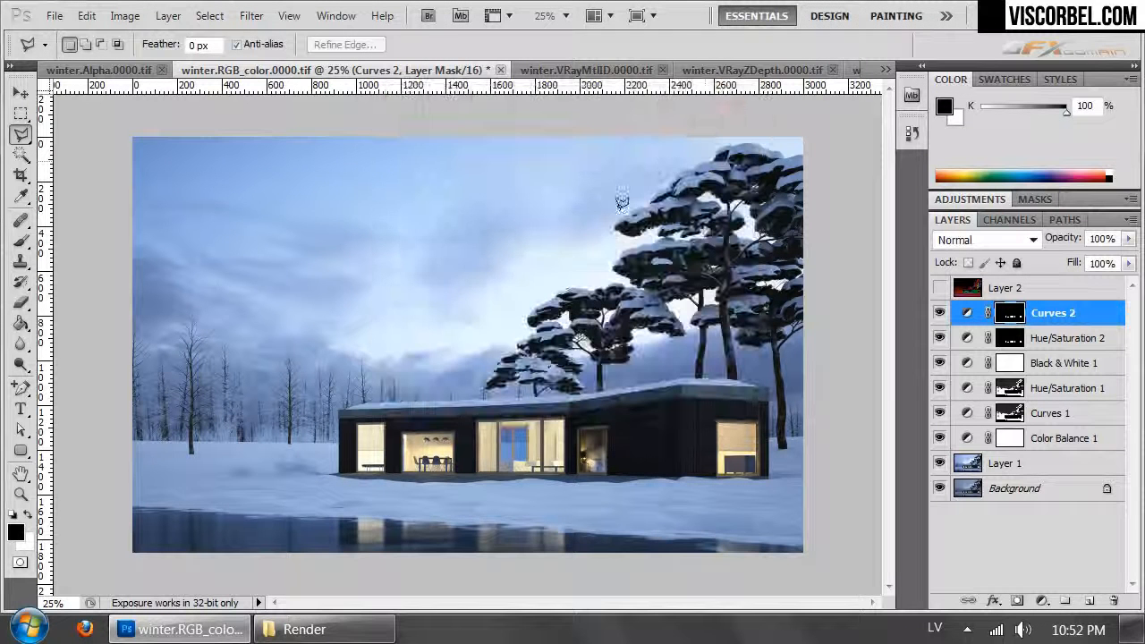
- Add a new layer above Curves 2 and select the warm yellow window light with Color Range at fuzziness 62
{"action": "left_click", "coordinate": [1090, 600]}
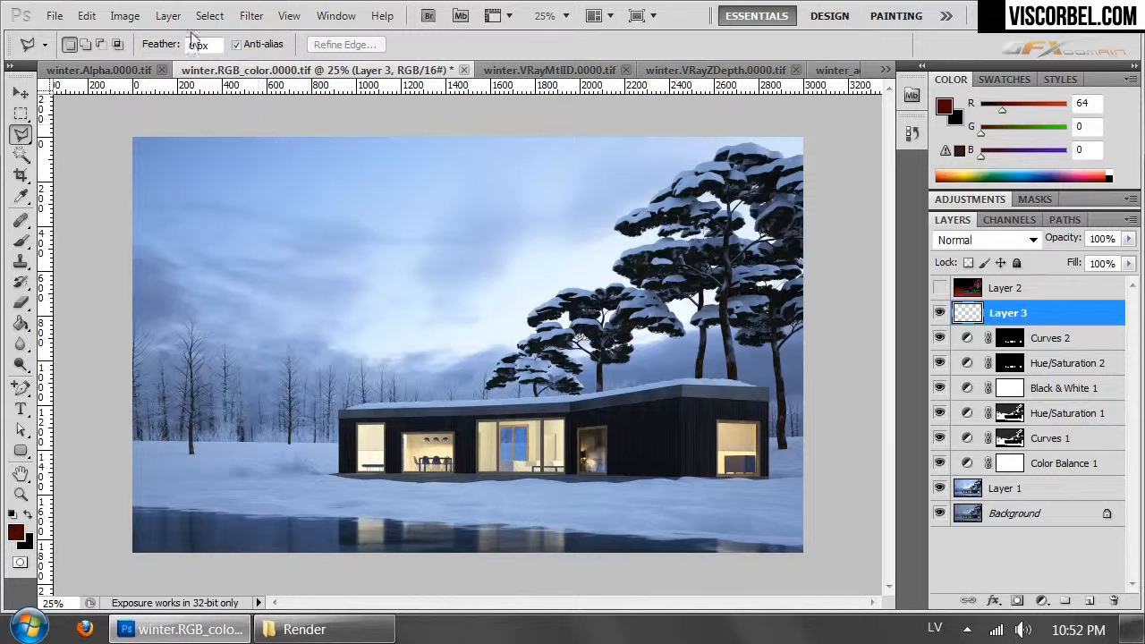
{"action": "left_click", "coordinate": [215, 19]}
{"action": "left_click", "coordinate": [273, 212]}
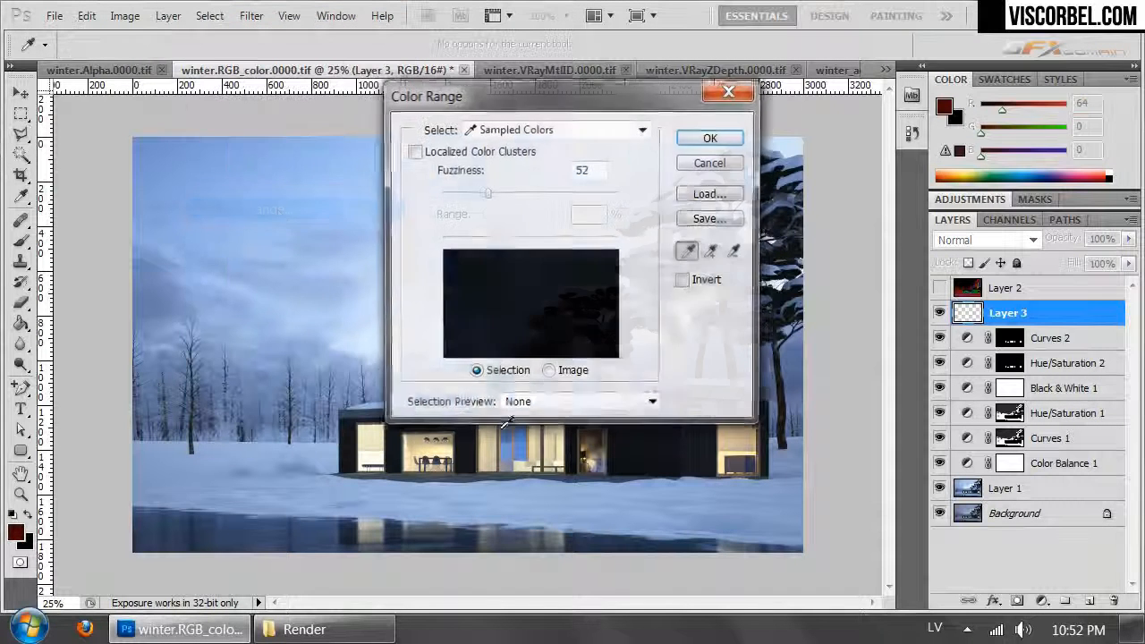
{"action": "left_click", "coordinate": [446, 449]}
{"action": "left_click", "coordinate": [383, 445]}
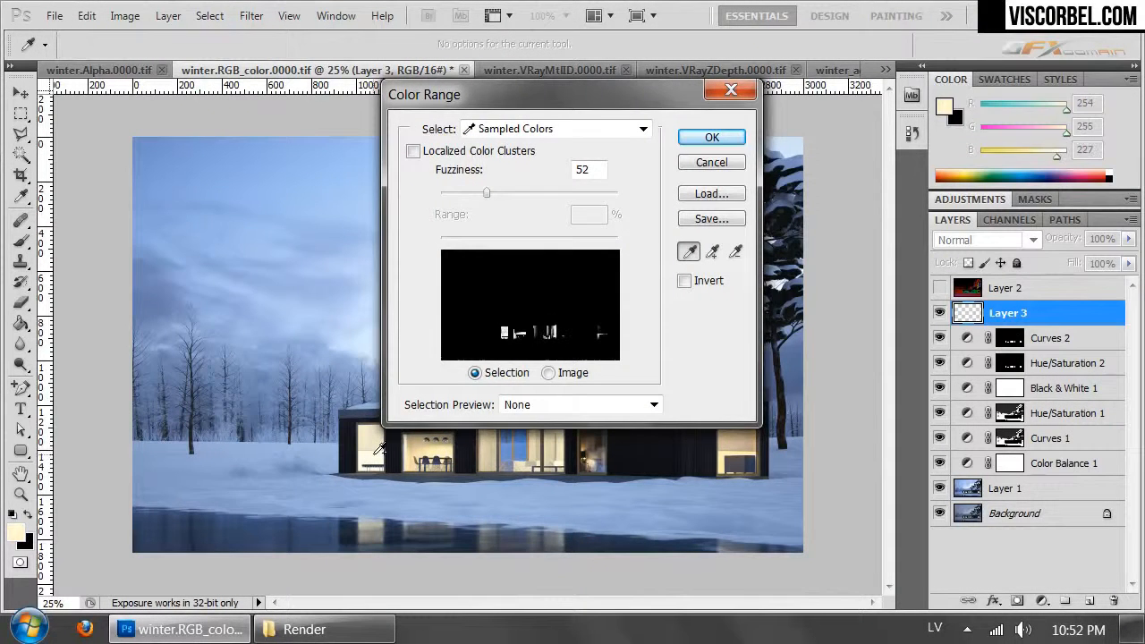
{"action": "left_click", "coordinate": [725, 460]}
{"action": "left_click", "coordinate": [496, 194]}
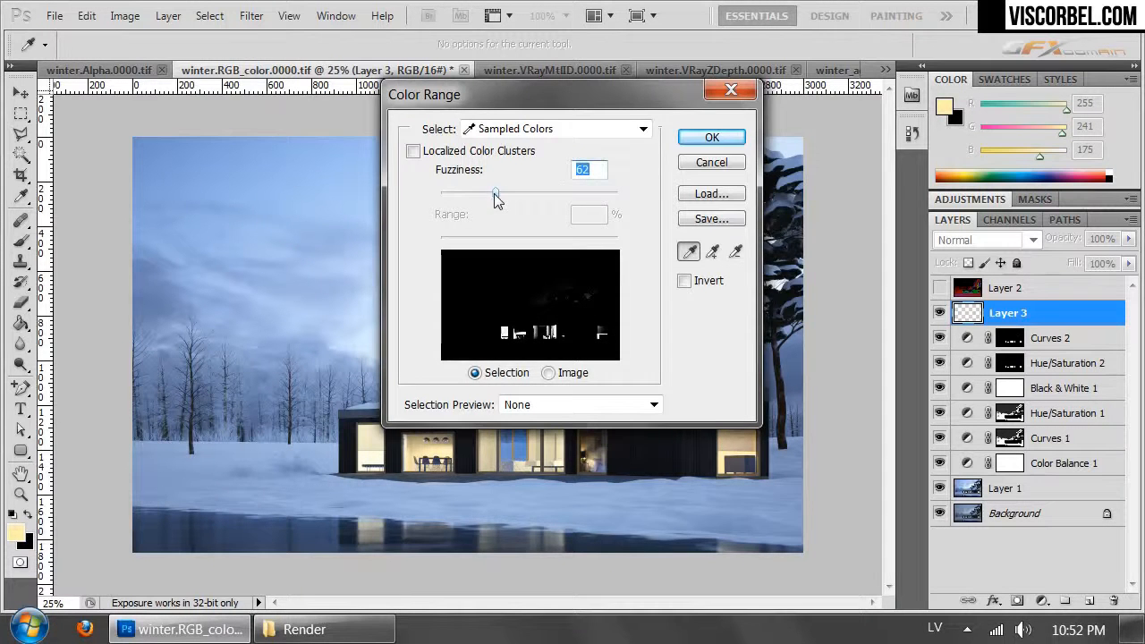
{"action": "left_click", "coordinate": [712, 137]}
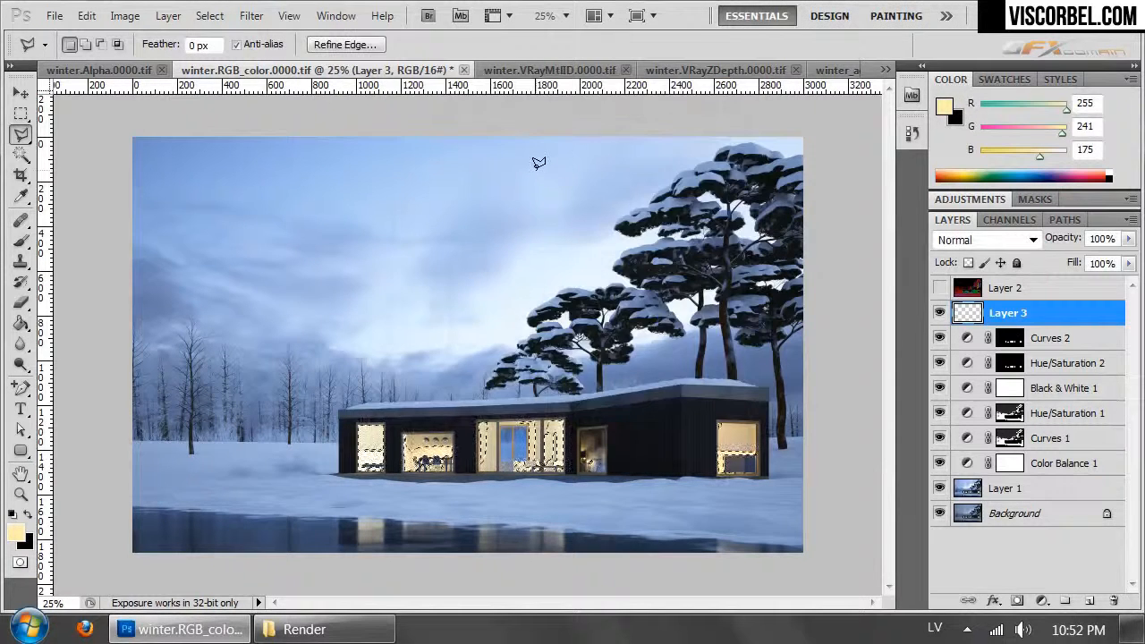
- Paste the merged copy of the selected window light into Layer 3 and duplicate the layer
{"action": "left_click", "coordinate": [86, 15]}
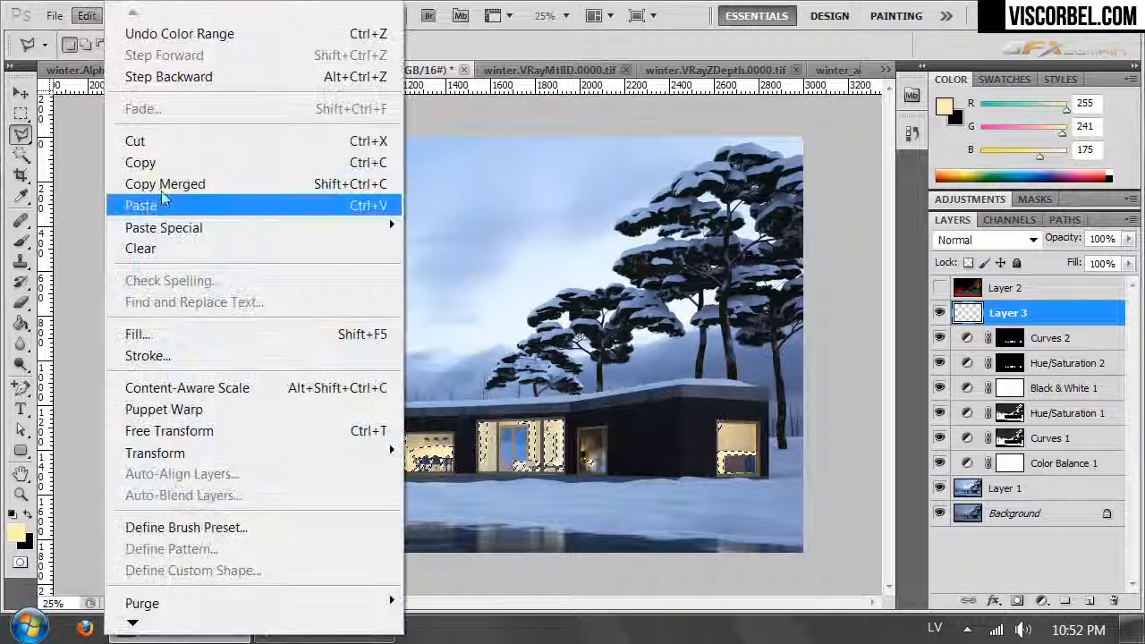
{"action": "left_click", "coordinate": [143, 206]}
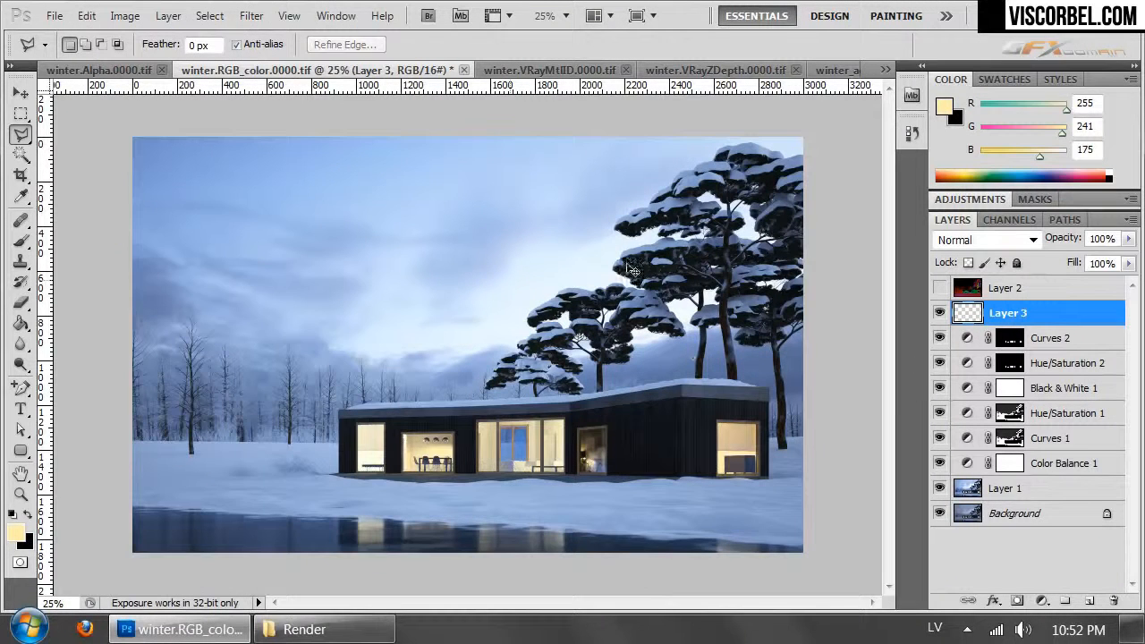
{"action": "key", "text": "ctrl+j"}
- Soften Layer 3 copy with a Gaussian Blur radius of 49.6 pixels
{"action": "left_click", "coordinate": [253, 18]}
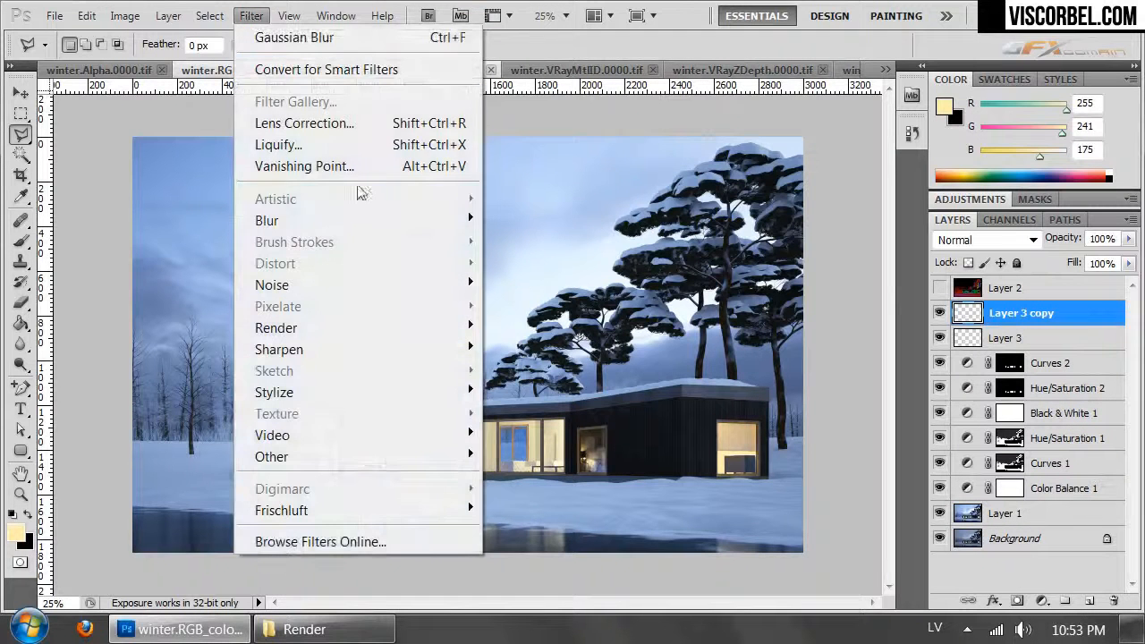
{"action": "mouse_move", "coordinate": [402, 229]}
{"action": "left_click", "coordinate": [184, 303]}
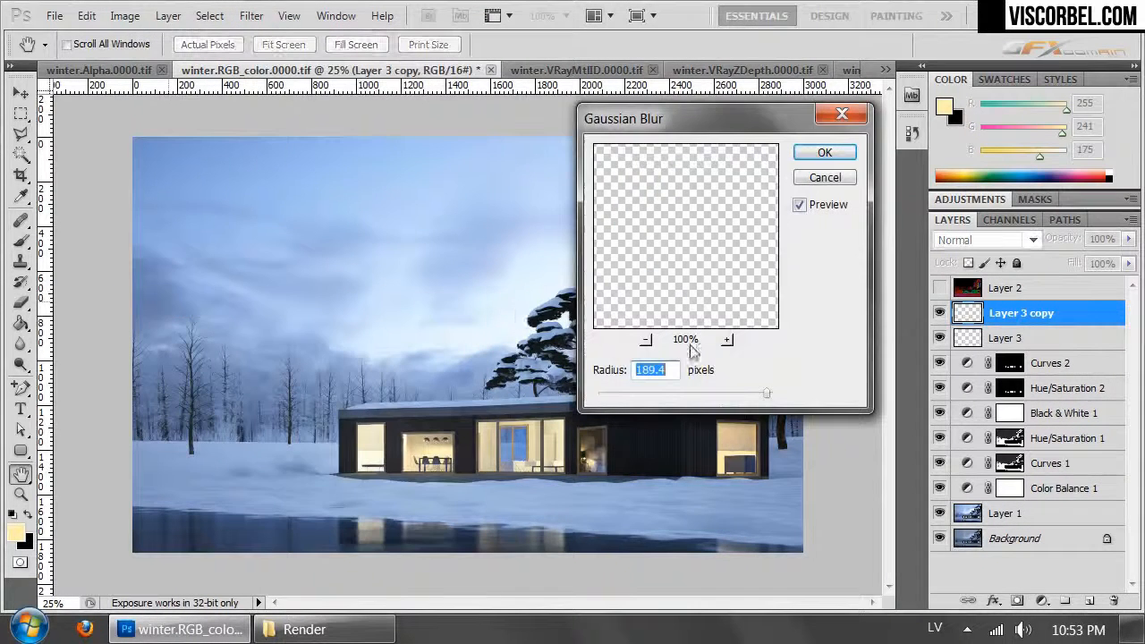
{"action": "left_click_drag", "start_coordinate": [765, 398], "coordinate": [710, 398]}
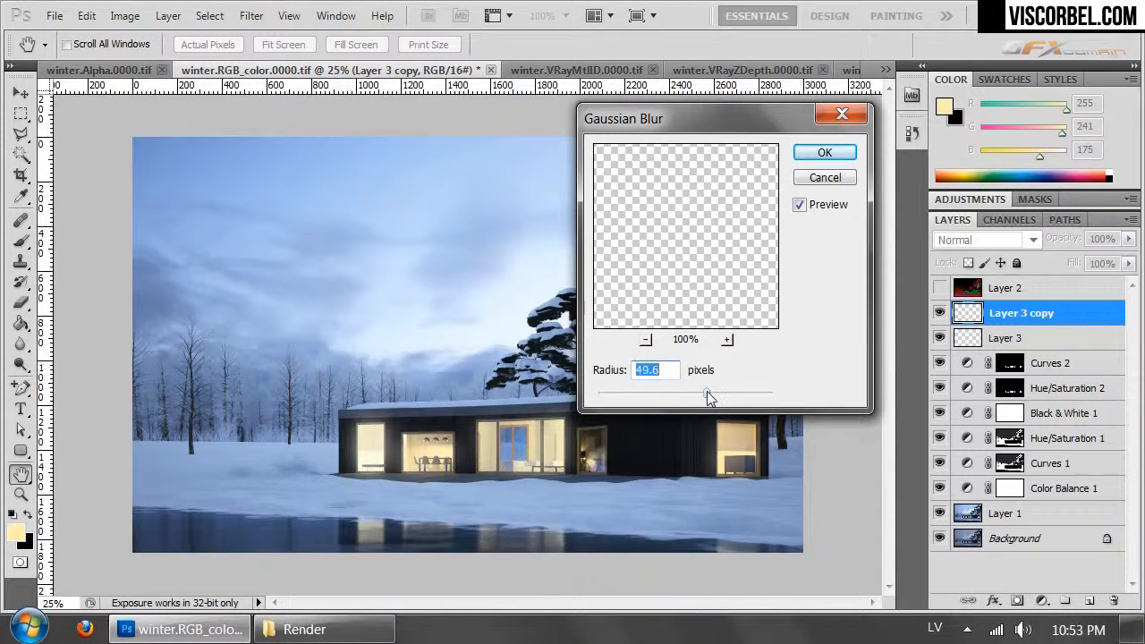
{"action": "left_click", "coordinate": [824, 152]}
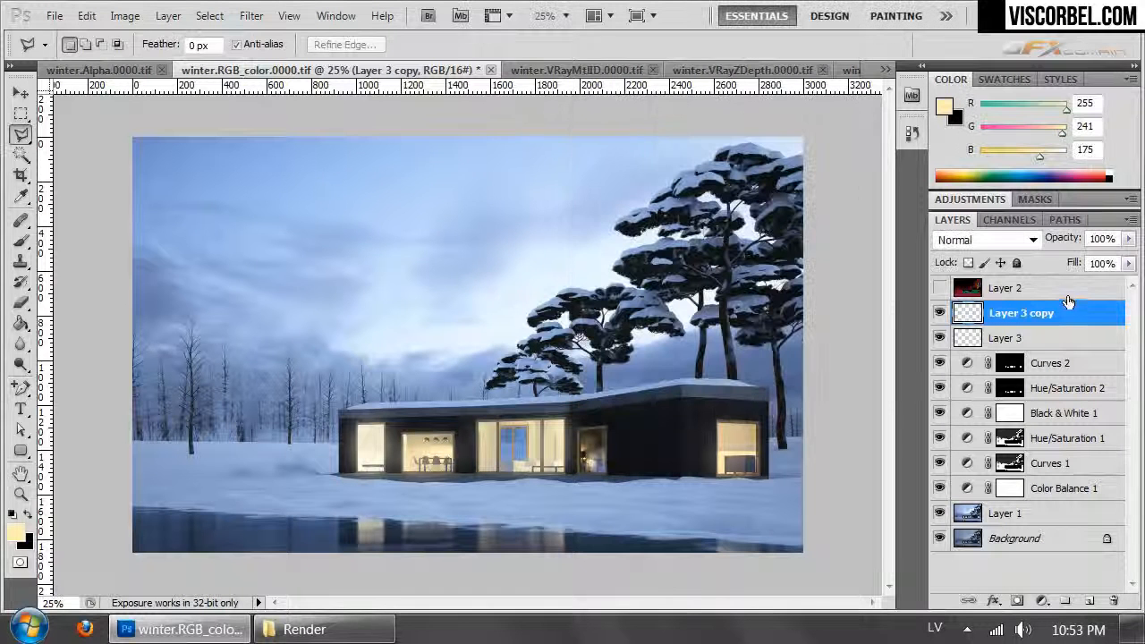
- Apply a Gaussian Blur with a radius of 1.5 pixels to Layer 3
{"action": "left_click", "coordinate": [995, 340]}
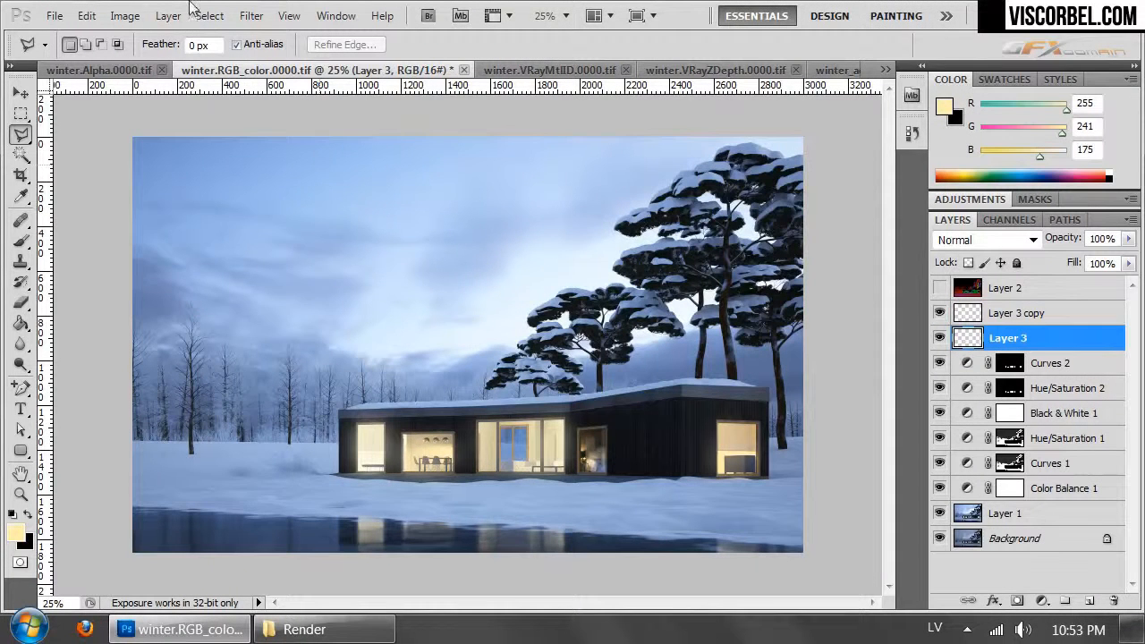
{"action": "left_click", "coordinate": [252, 15]}
{"action": "mouse_move", "coordinate": [337, 224]}
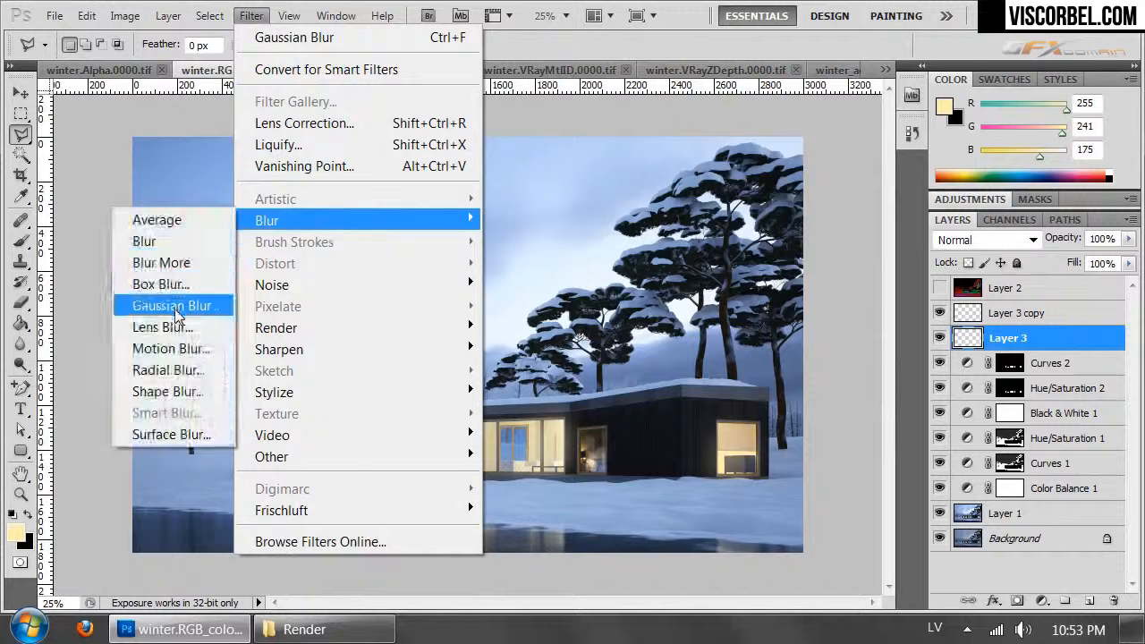
{"action": "left_click", "coordinate": [175, 305]}
{"action": "left_click_drag", "start_coordinate": [609, 396], "coordinate": [612, 394]}
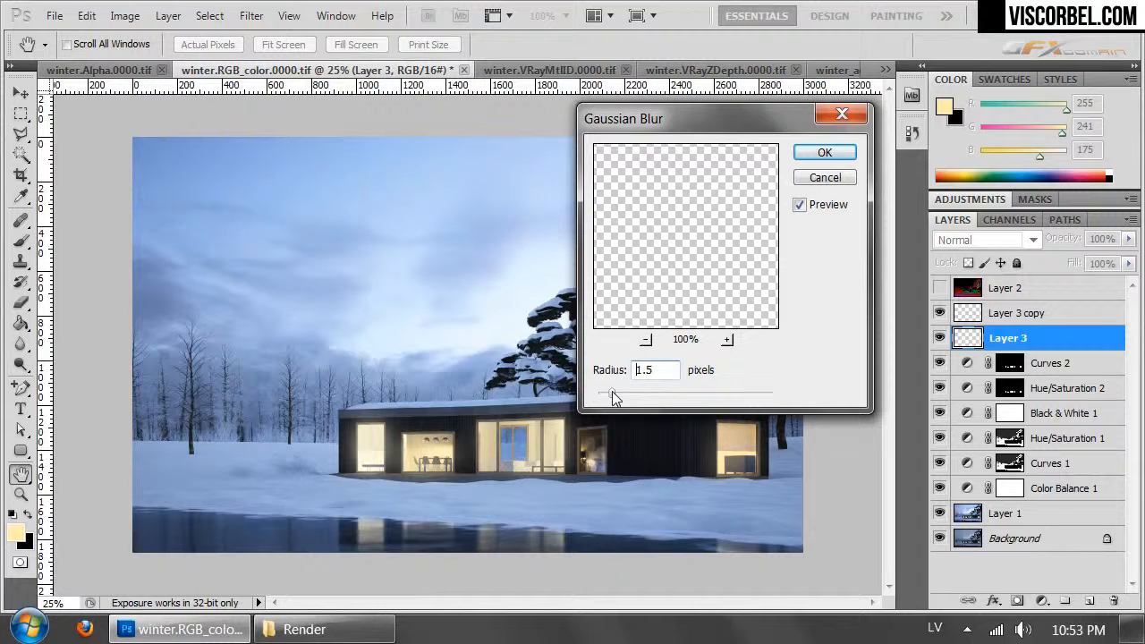
{"action": "left_click", "coordinate": [825, 153]}
- Change Layer 3's blending mode to Soft Light and compare the image with and without the layer
{"action": "left_click", "coordinate": [939, 338]}
{"action": "left_click", "coordinate": [984, 240]}
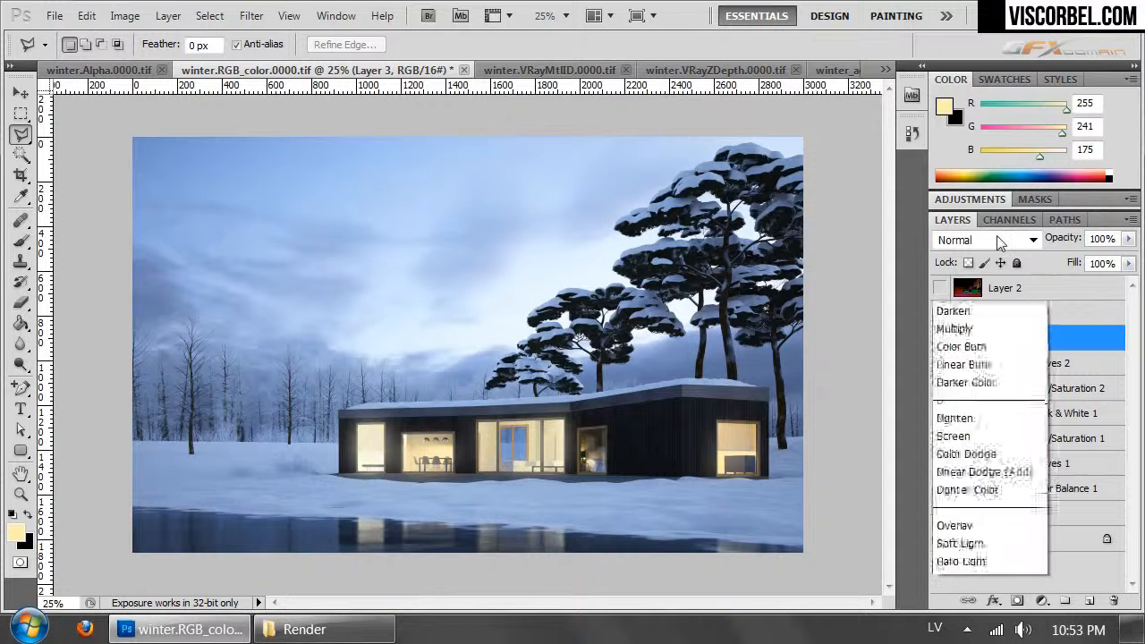
{"action": "left_click", "coordinate": [977, 277]}
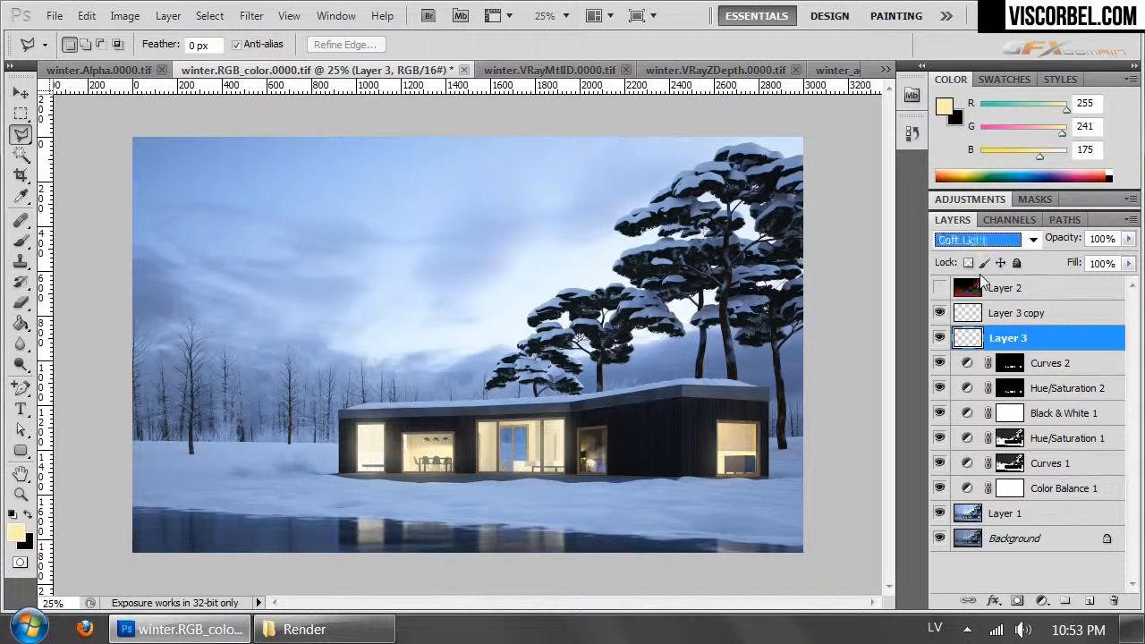
{"action": "left_click", "coordinate": [941, 340]}
- Reduce the opacity of Layer 3 copy to 72% and check the window glow
{"action": "left_click", "coordinate": [1005, 312]}
{"action": "left_click", "coordinate": [1131, 239]}
{"action": "left_click_drag", "start_coordinate": [1122, 260], "coordinate": [1106, 261]}
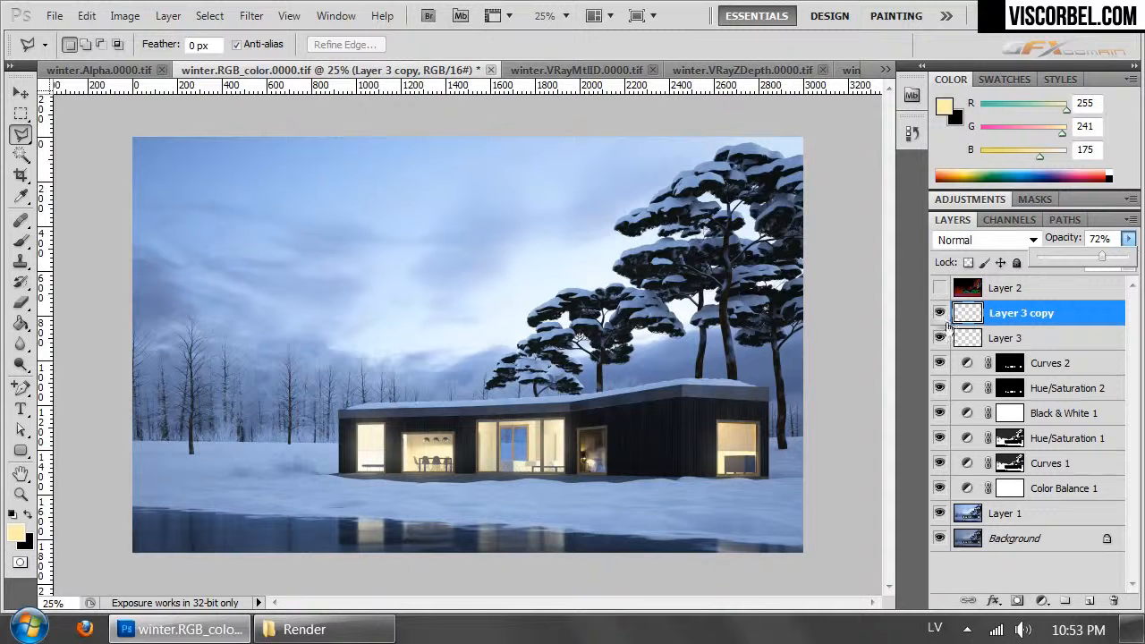
{"action": "left_click", "coordinate": [1015, 313]}
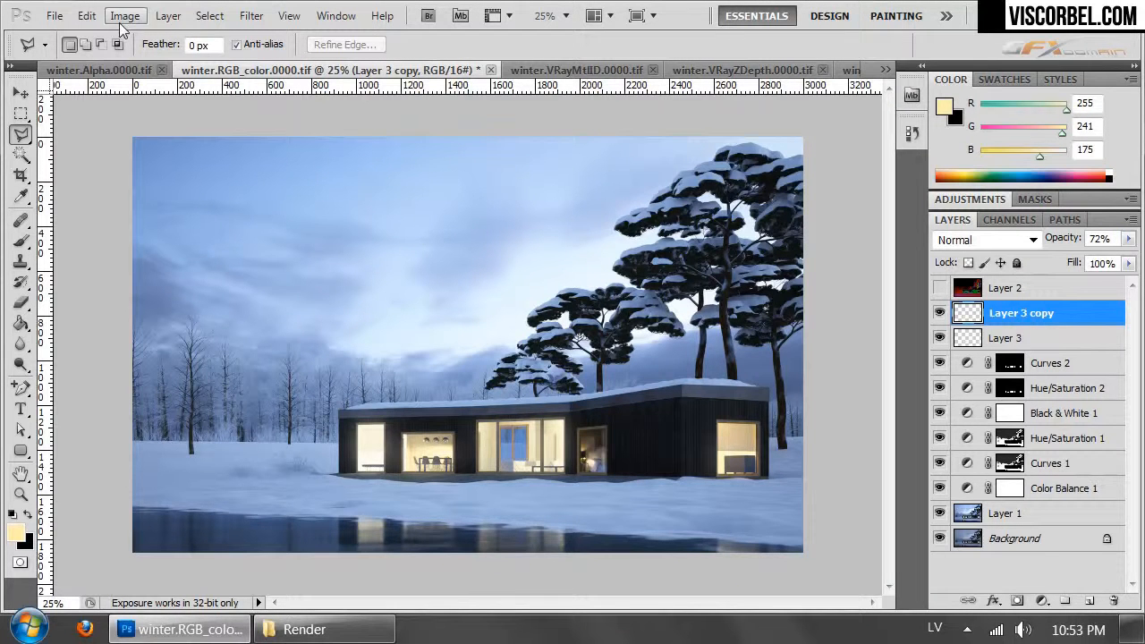
- Select and copy the entire image in winter.Alpha.0000.tif
{"action": "key", "text": "ctrl+Tab"}
{"action": "key", "text": "ctrl+Tab"}
{"action": "key", "text": "ctrl+Tab"}
{"action": "key", "text": "ctrl+Tab"}
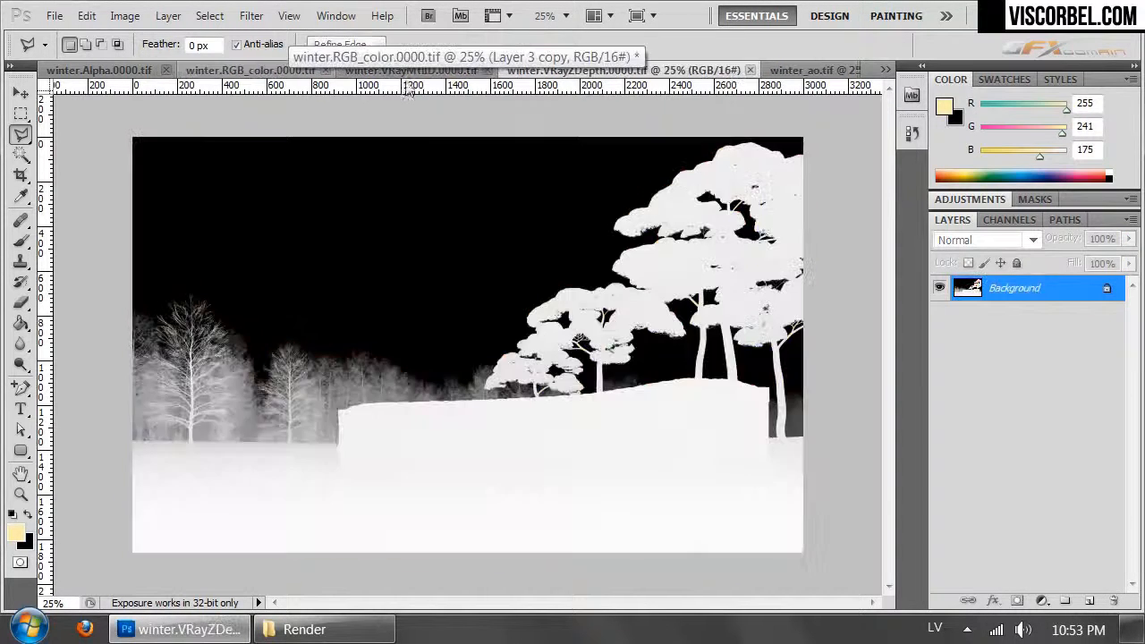
{"action": "key", "text": "ctrl+a"}
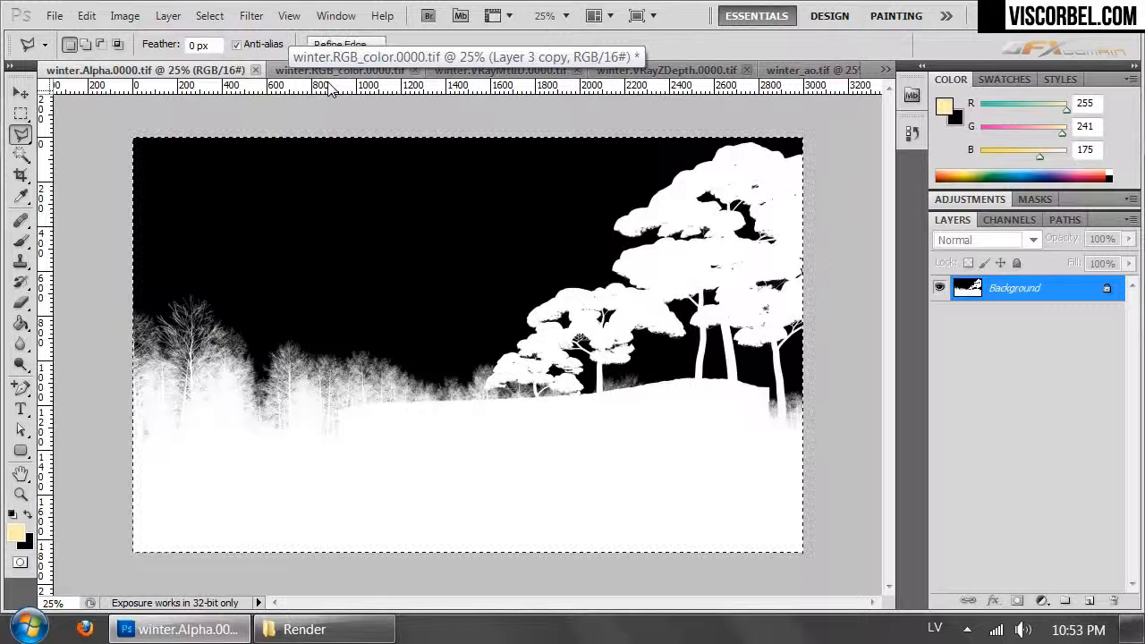
- Duplicate the Background layer in winter.VRayZDepth.0000.tif and invert the duplicate
{"action": "key", "text": "ctrl+Tab"}
{"action": "key", "text": "ctrl+Tab"}
{"action": "key", "text": "ctrl+Tab"}
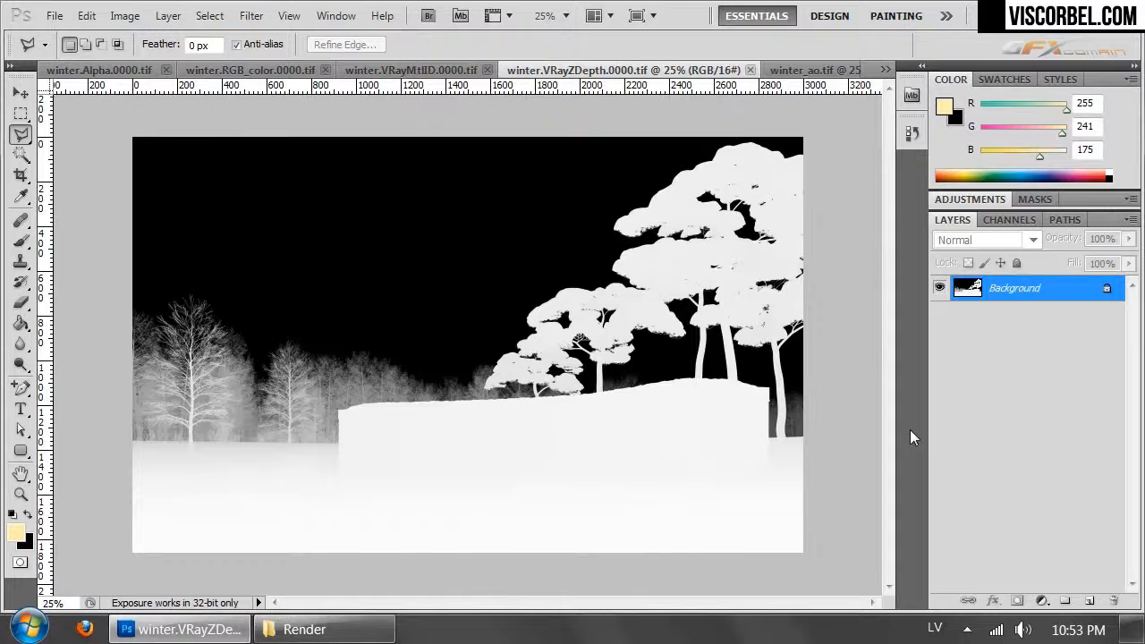
{"action": "key", "text": "ctrl+j"}
{"action": "key", "text": "ctrl+i"}
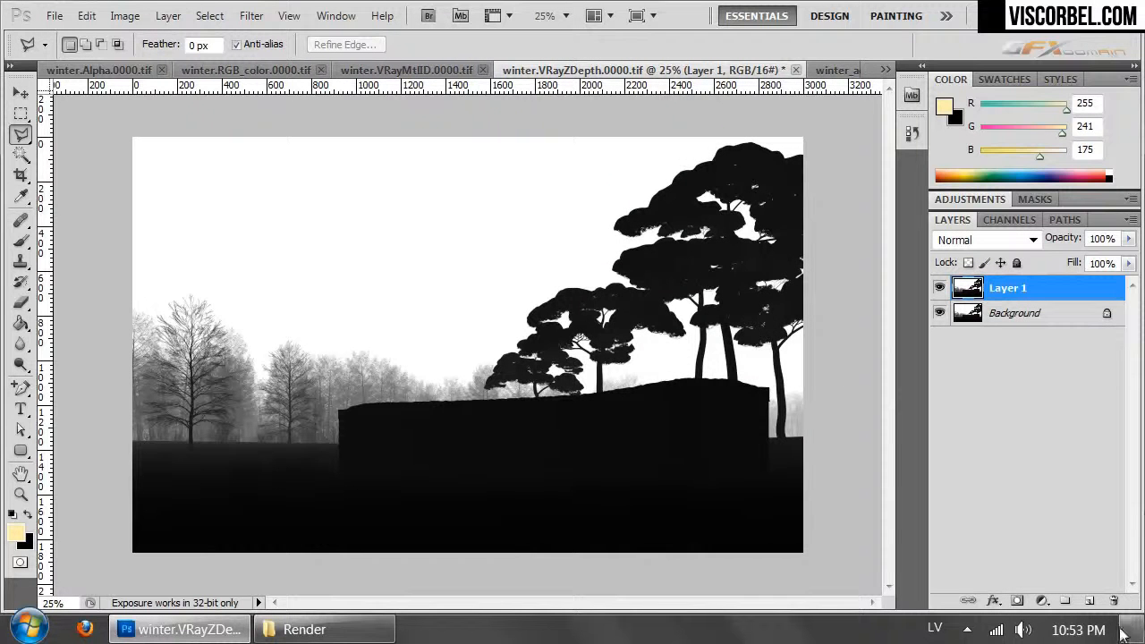
- Add a layer mask to the inverted depth layer and paste the copied alpha image into it
{"action": "left_click", "coordinate": [1015, 600]}
{"action": "left_click", "coordinate": [1009, 220]}
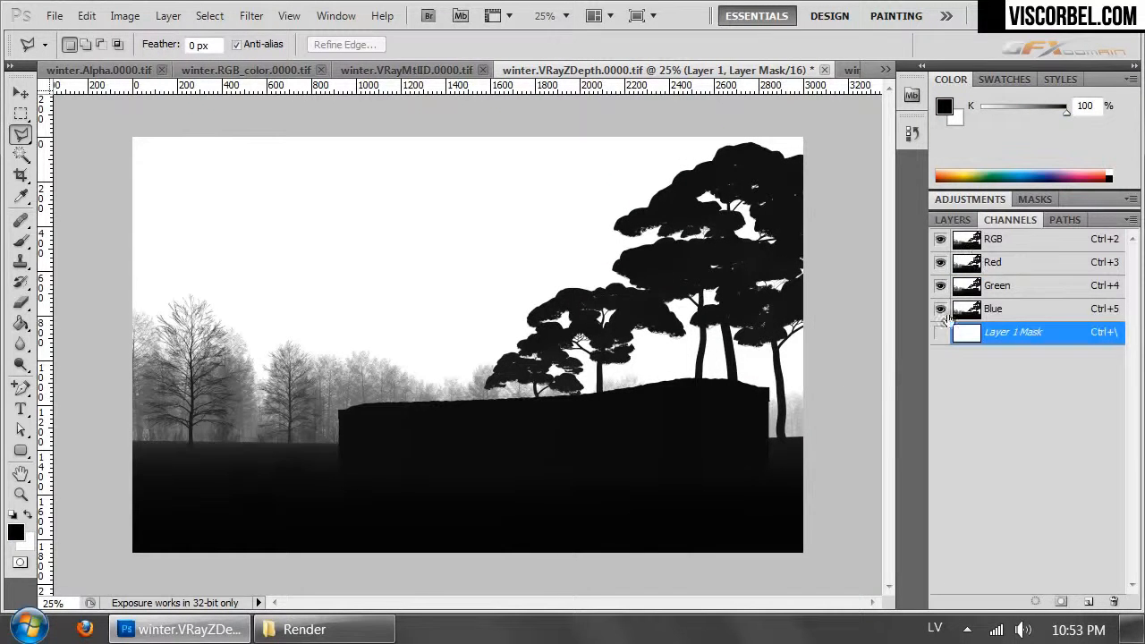
{"action": "key", "text": "ctrl+v"}
{"action": "left_click", "coordinate": [940, 334]}
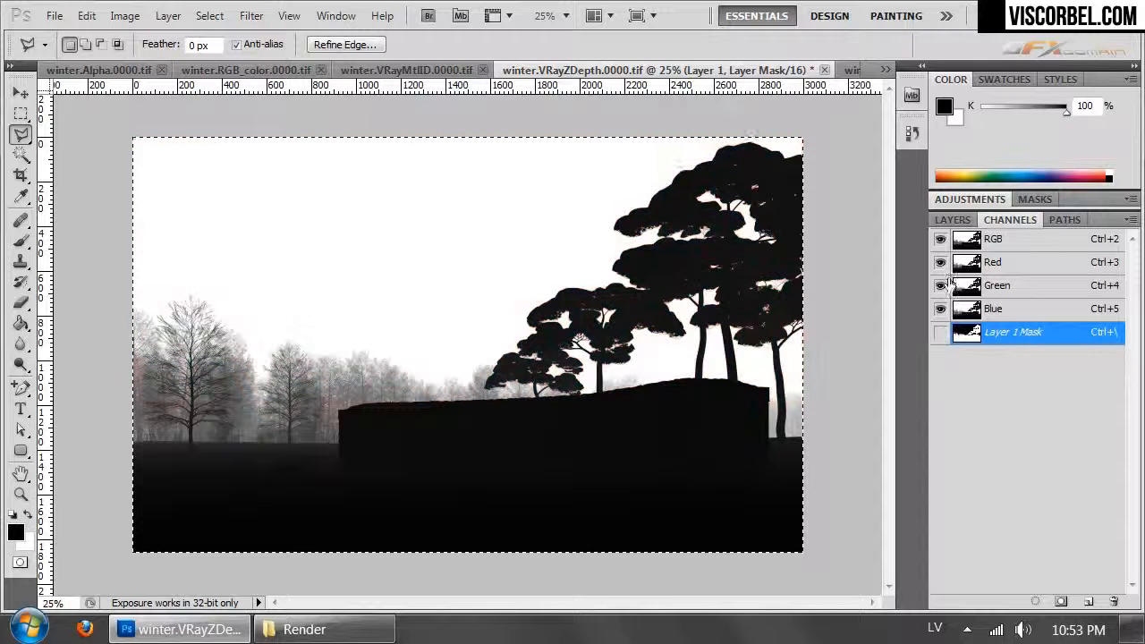
{"action": "left_click", "coordinate": [950, 222]}
- Darken the depth document's Background layer to solid black with a Hue/Saturation adjustment
{"action": "left_click", "coordinate": [965, 291]}
{"action": "left_click", "coordinate": [962, 314]}
{"action": "key", "text": "ctrl+u"}
{"action": "left_click_drag", "start_coordinate": [916, 396], "coordinate": [693, 383]}
{"action": "left_click", "coordinate": [1096, 207]}
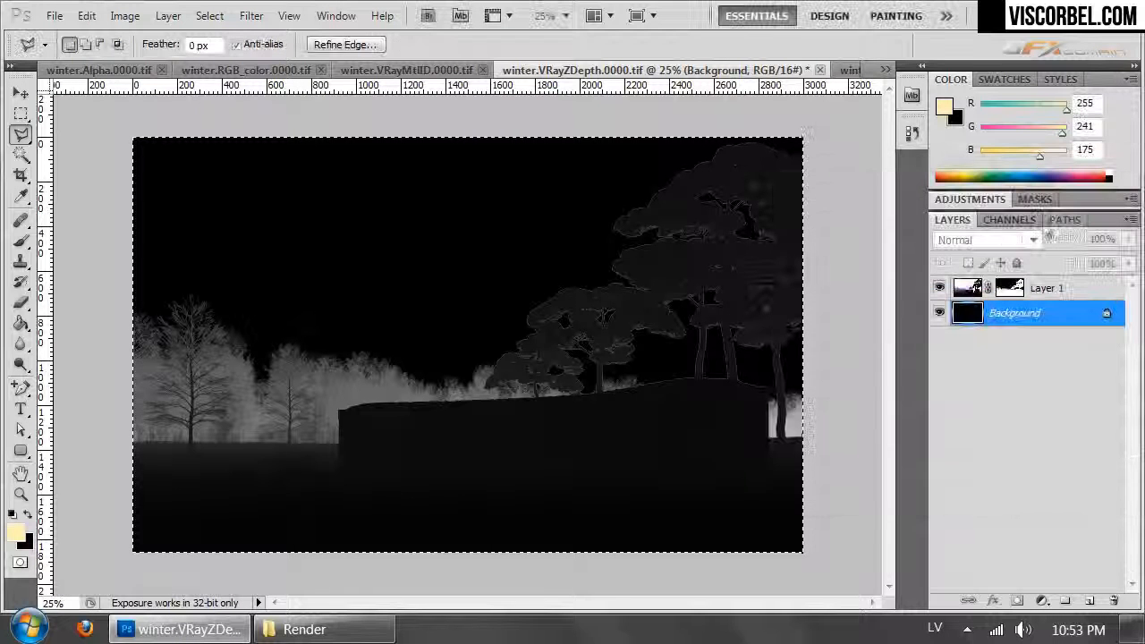
- Brighten Layer 1 of winter.VRayZDepth.0000.tif with Curves, raising the midtones and placing a point at input 164, output 243
{"action": "left_click", "coordinate": [968, 288]}
{"action": "key", "text": "ctrl+Tab"}
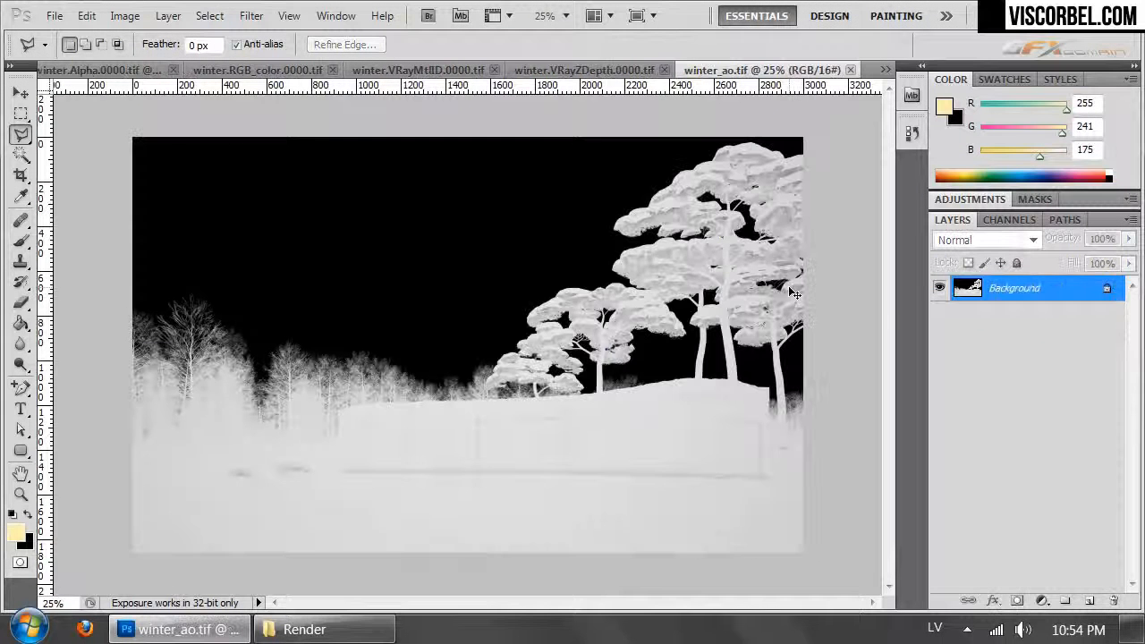
{"action": "key", "text": "ctrl+Tab"}
{"action": "key", "text": "ctrl+Tab"}
{"action": "key", "text": "ctrl+Tab"}
{"action": "key", "text": "ctrl+Tab"}
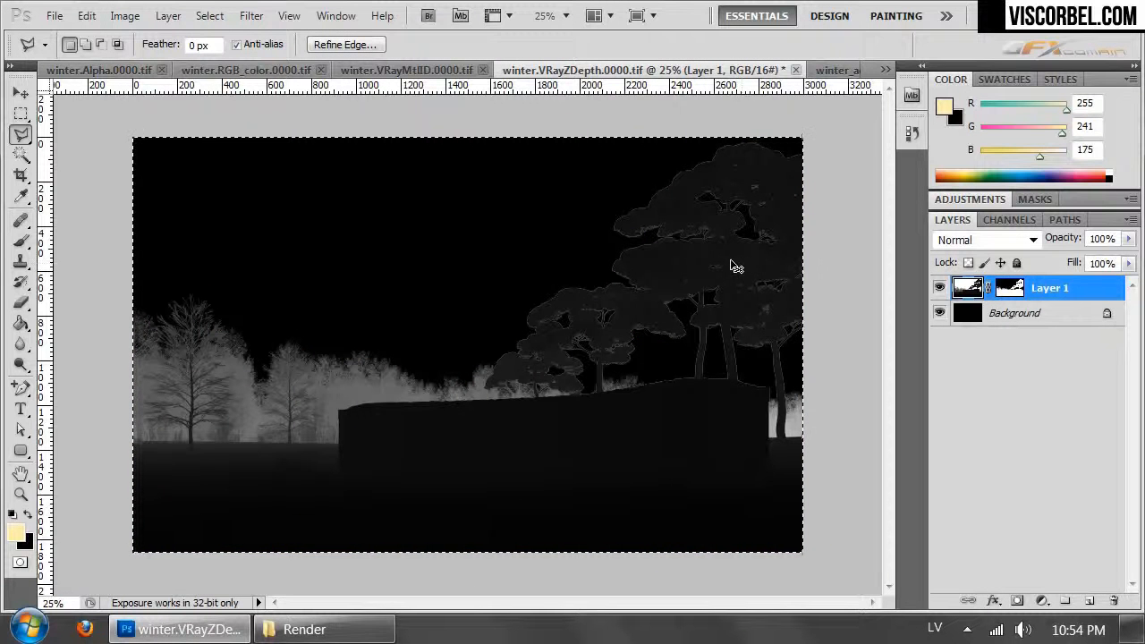
{"action": "left_click", "coordinate": [125, 15]}
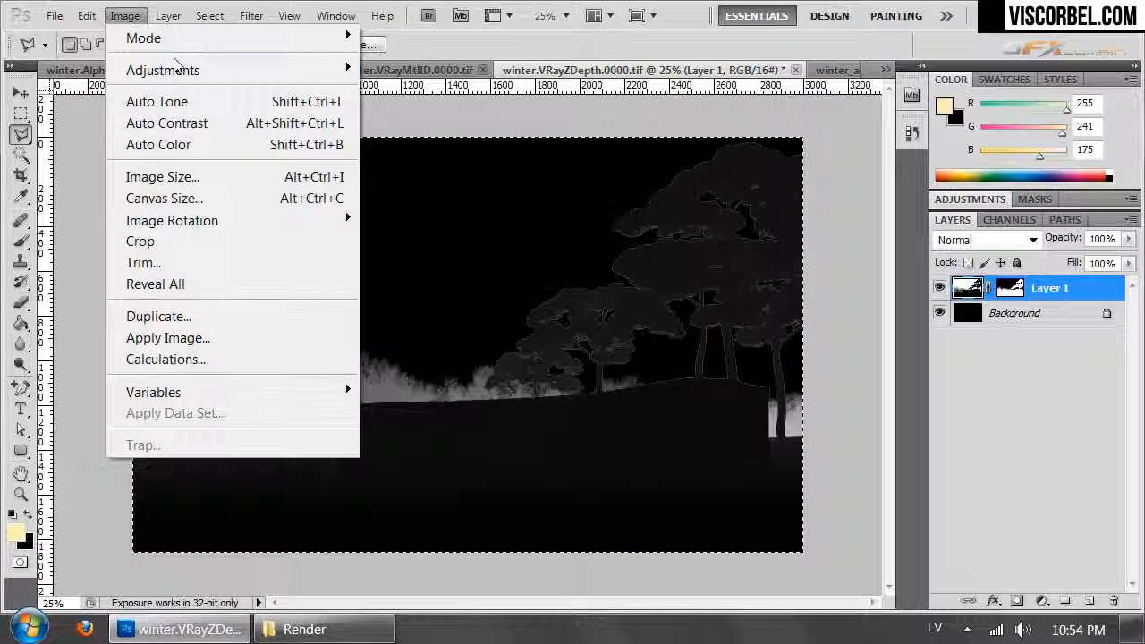
{"action": "mouse_move", "coordinate": [176, 67]}
{"action": "left_click", "coordinate": [471, 110]}
{"action": "left_click_drag", "start_coordinate": [946, 335], "coordinate": [926, 306]}
{"action": "left_click_drag", "start_coordinate": [958, 260], "coordinate": [992, 220]}
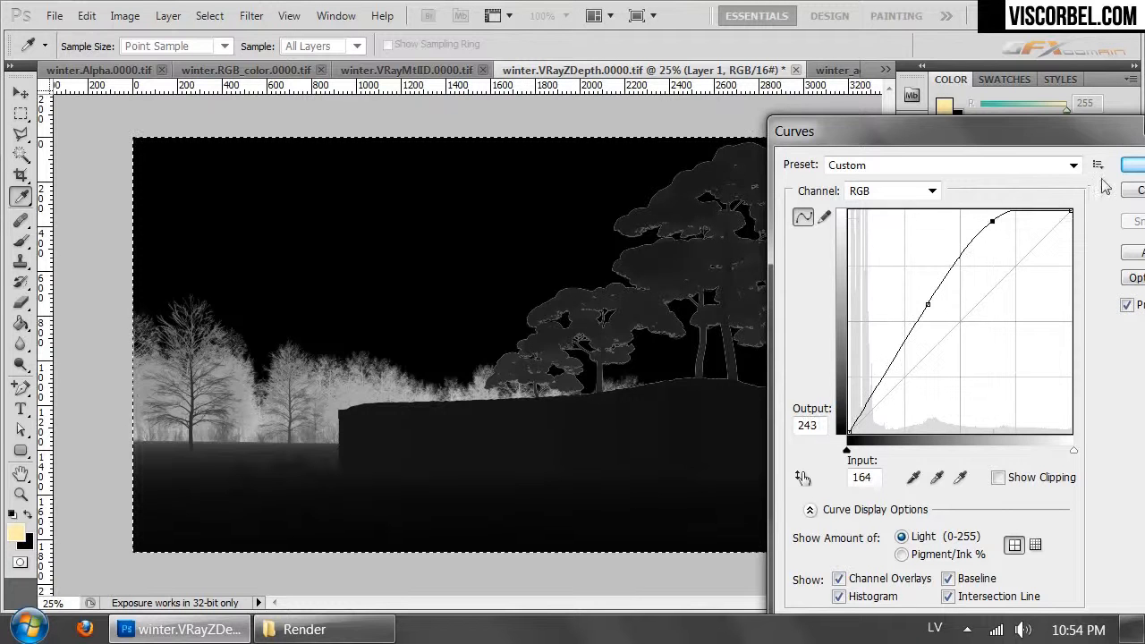
{"action": "key", "text": "Return"}
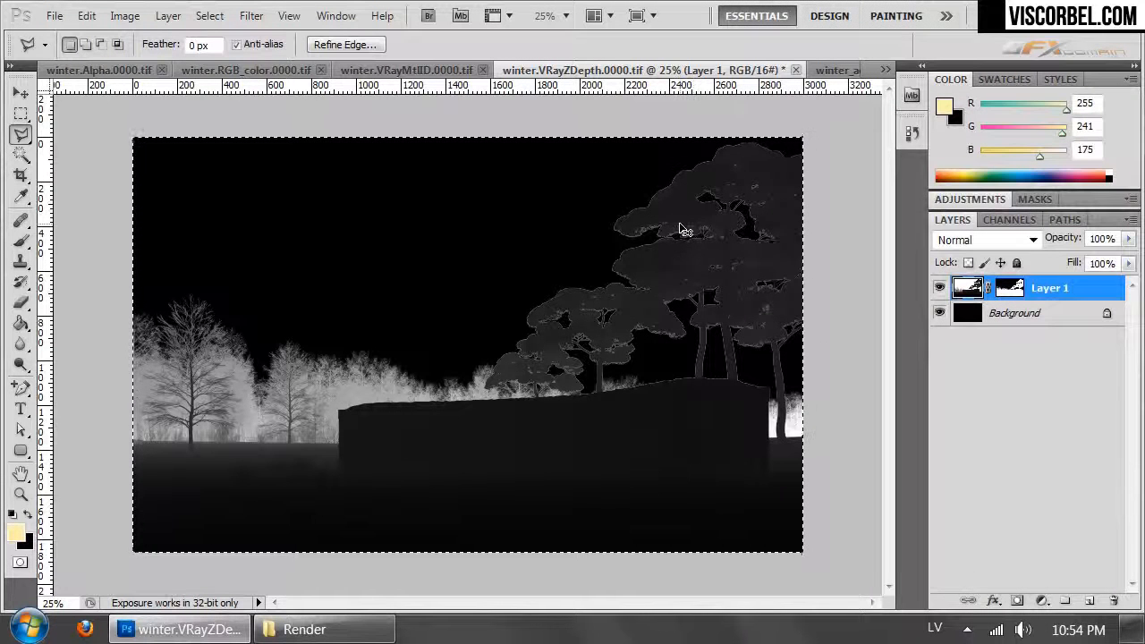
- Copy the merged depth image and return to winter.RGB_color.0000.tif
{"action": "left_click", "coordinate": [86, 15]}
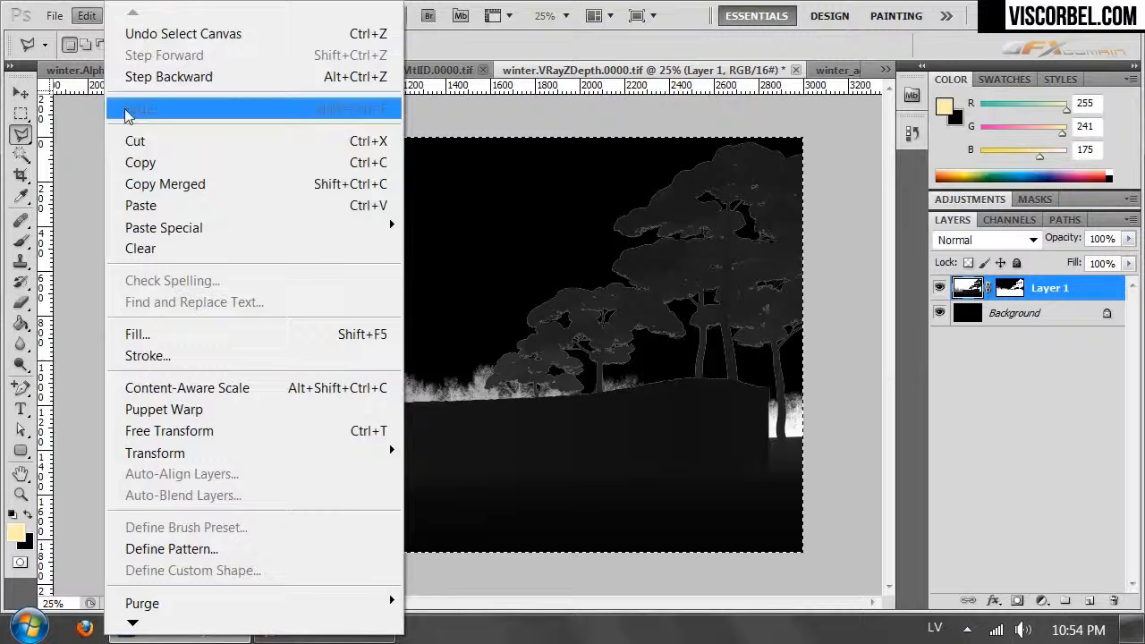
{"action": "left_click", "coordinate": [163, 184]}
{"action": "left_click", "coordinate": [228, 70]}
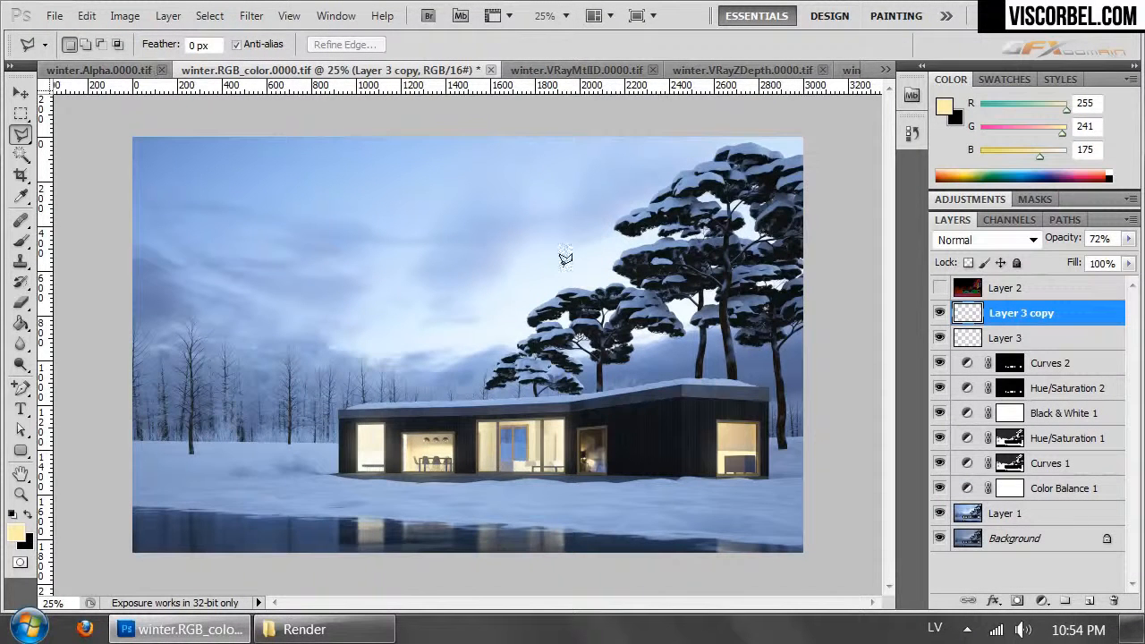
- Add a Hue/Saturation adjustment layer above Layer 3 copy and paste the depth image into its mask
{"action": "left_click", "coordinate": [168, 16]}
{"action": "mouse_move", "coordinate": [347, 207]}
{"action": "left_click", "coordinate": [100, 324]}
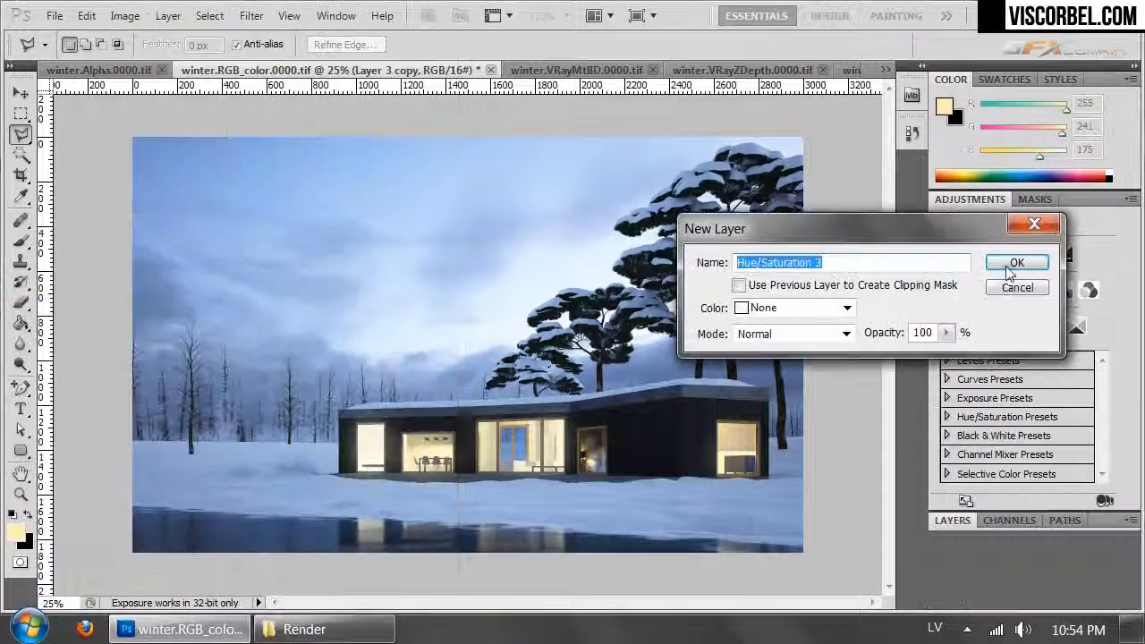
{"action": "left_click", "coordinate": [1015, 261]}
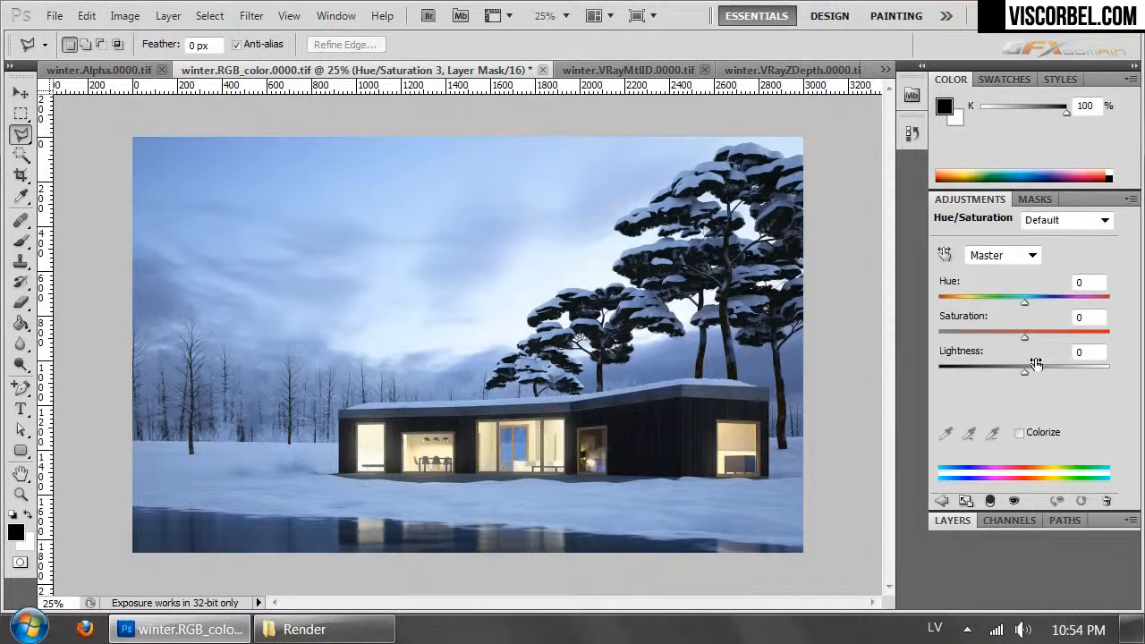
{"action": "left_click", "coordinate": [994, 521]}
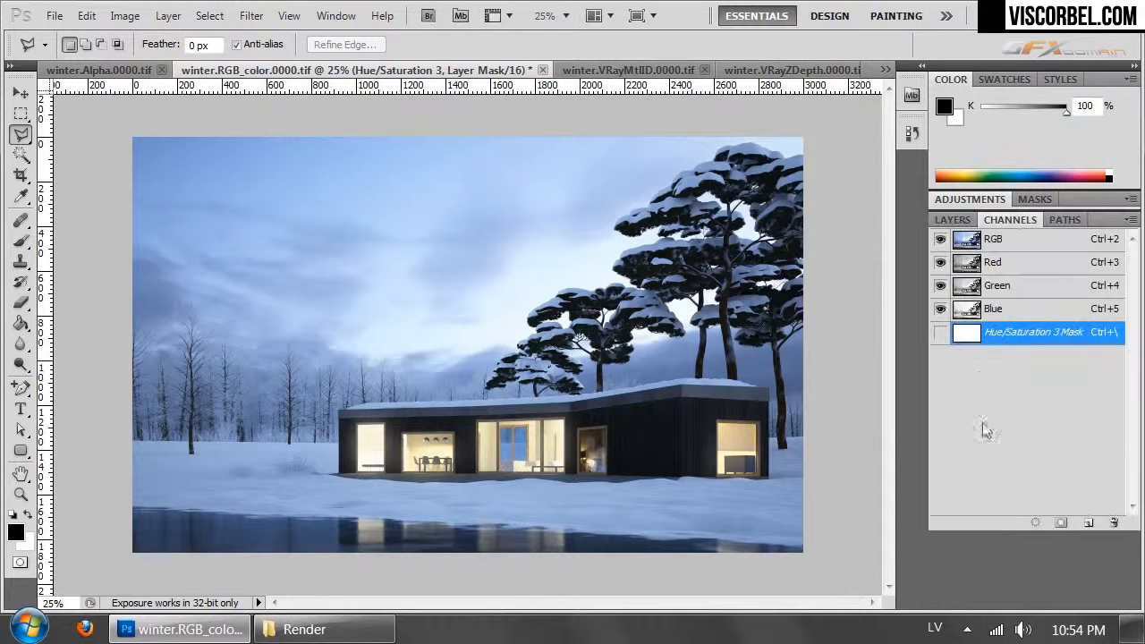
{"action": "key", "text": "ctrl+v"}
{"action": "left_click", "coordinate": [940, 334]}
{"action": "left_click", "coordinate": [951, 220]}
- Set Hue/Saturation 3 to lightness +23 and saturation +12 to haze the distant trees
{"action": "left_click", "coordinate": [970, 199]}
{"action": "mouse_move", "coordinate": [1025, 366]}
{"action": "left_mouse_down"}
{"action": "mouse_move", "coordinate": [1066, 373]}
{"action": "mouse_move", "coordinate": [1043, 375]}
{"action": "left_mouse_up"}
{"action": "mouse_move", "coordinate": [1025, 336]}
{"action": "left_mouse_down"}
{"action": "mouse_move", "coordinate": [1006, 338]}
{"action": "mouse_move", "coordinate": [1035, 337]}
{"action": "left_mouse_up"}
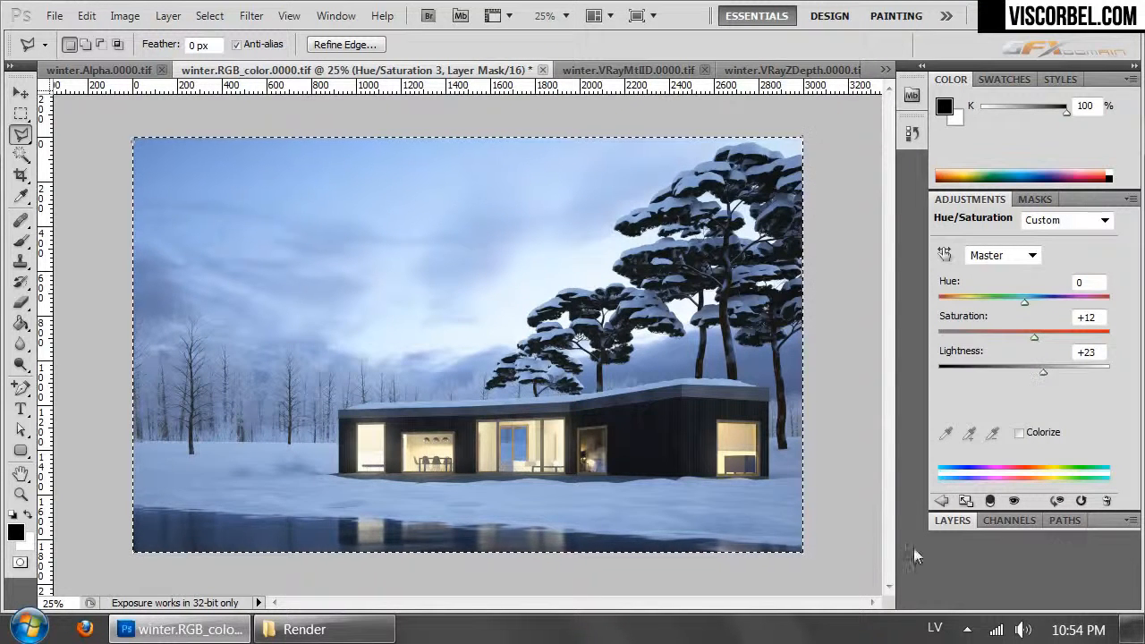
- Load the Hue/Saturation 3 mask as a selection and add a Curves adjustment layer masked by it
{"action": "left_click", "coordinate": [998, 520]}
{"action": "left_click", "coordinate": [954, 220]}
{"action": "left_click", "coordinate": [1011, 313], "text": "ctrl"}
{"action": "left_click", "coordinate": [168, 15]}
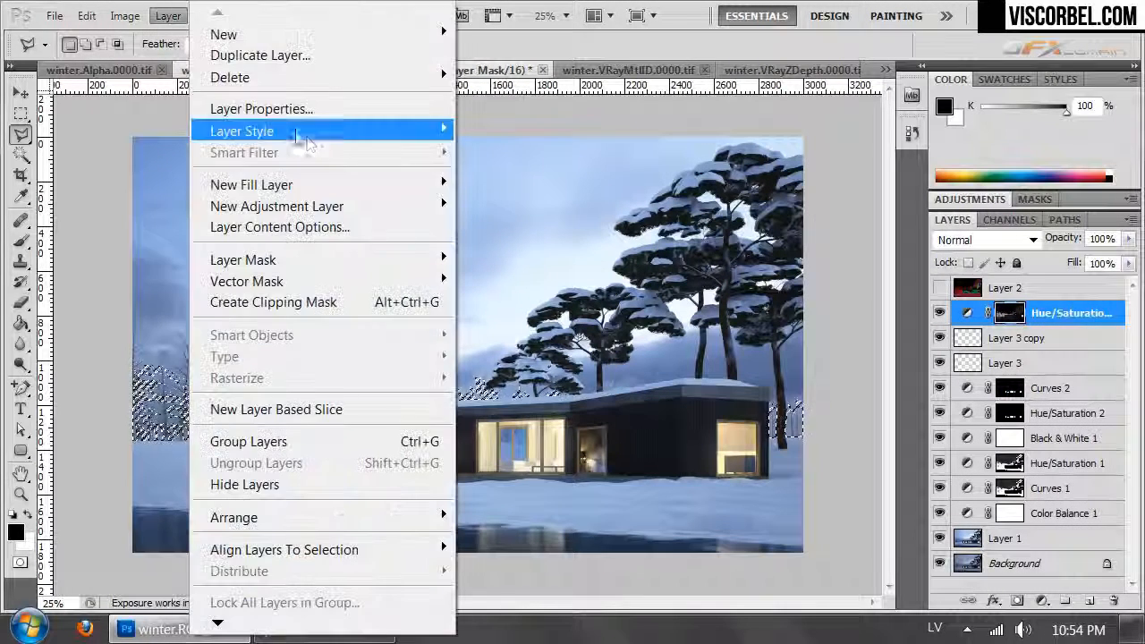
{"action": "mouse_move", "coordinate": [357, 197]}
{"action": "left_click", "coordinate": [98, 257]}
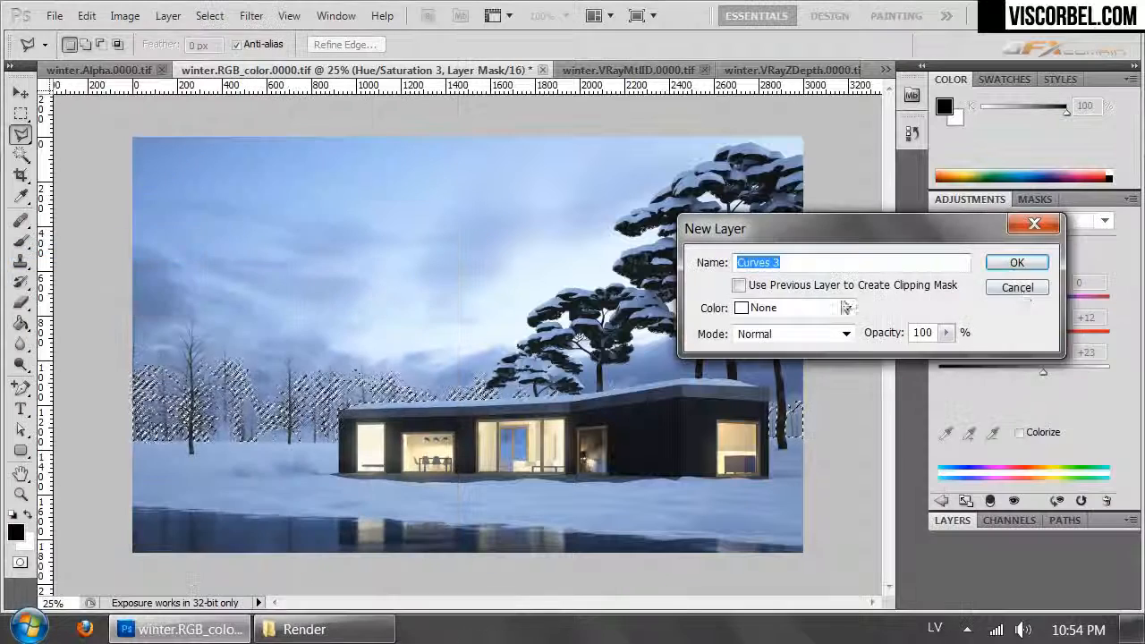
{"action": "left_click", "coordinate": [1018, 260]}
- Raise the midtones slightly in Curves 3 and place a highlight point at input 201, output 230
{"action": "mouse_move", "coordinate": [1045, 339]}
{"action": "left_mouse_down"}
{"action": "mouse_move", "coordinate": [1030, 319]}
{"action": "mouse_move", "coordinate": [1041, 331]}
{"action": "left_mouse_up"}
{"action": "left_click_drag", "start_coordinate": [1087, 288], "coordinate": [1079, 287]}
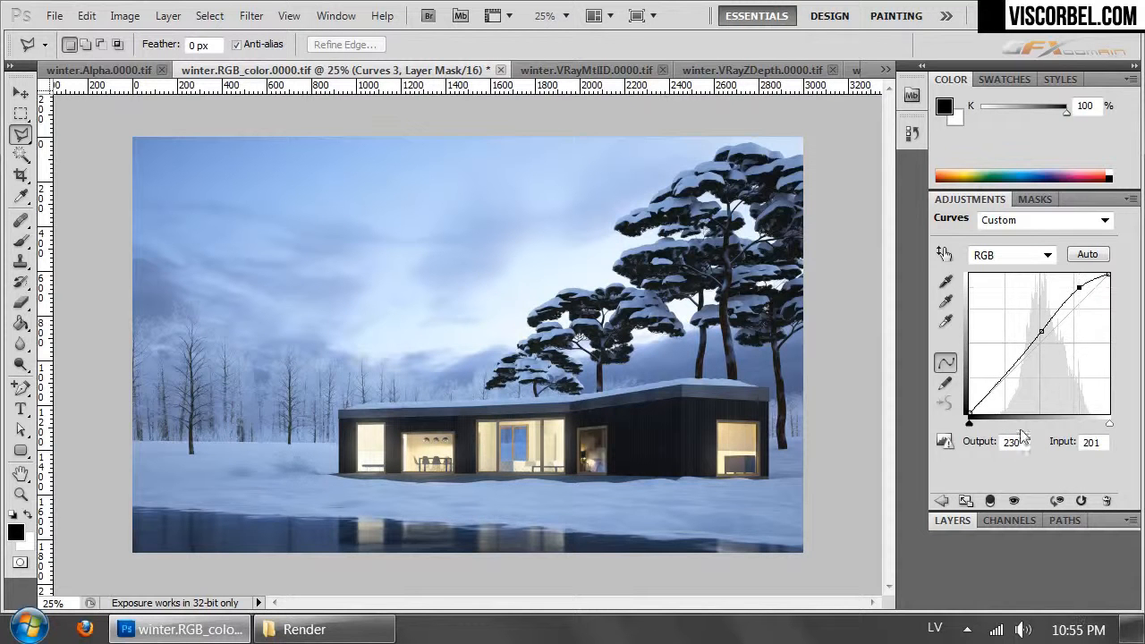
{"action": "left_click", "coordinate": [953, 520]}
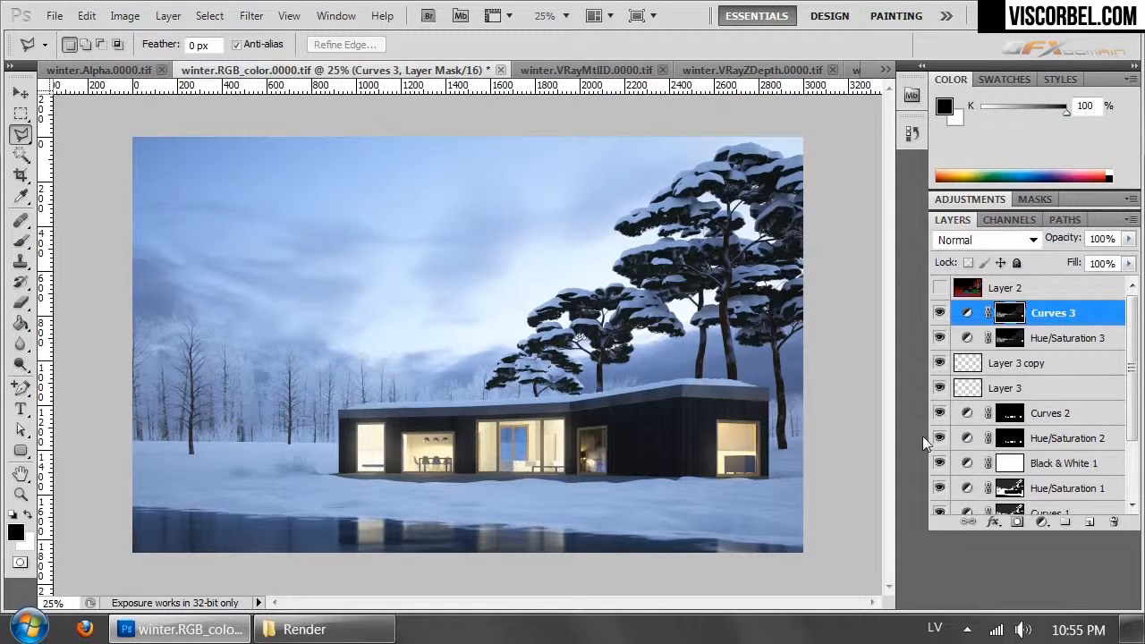
- Add a new layer above Curves 3 and paint a black border around the image edges with the 666-pixel soft brush
{"action": "left_click", "coordinate": [1088, 523]}
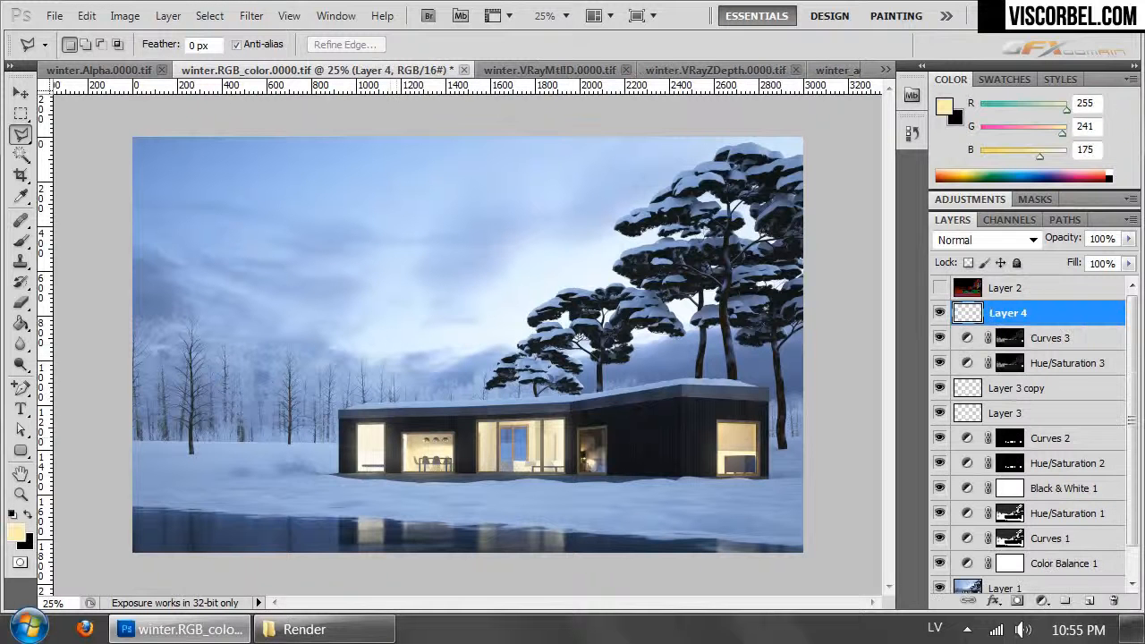
{"action": "key", "text": "b"}
{"action": "left_click_drag", "start_coordinate": [97, 225], "coordinate": [421, 146]}
{"action": "key", "text": "ctrl+z"}
{"action": "key", "text": "x"}
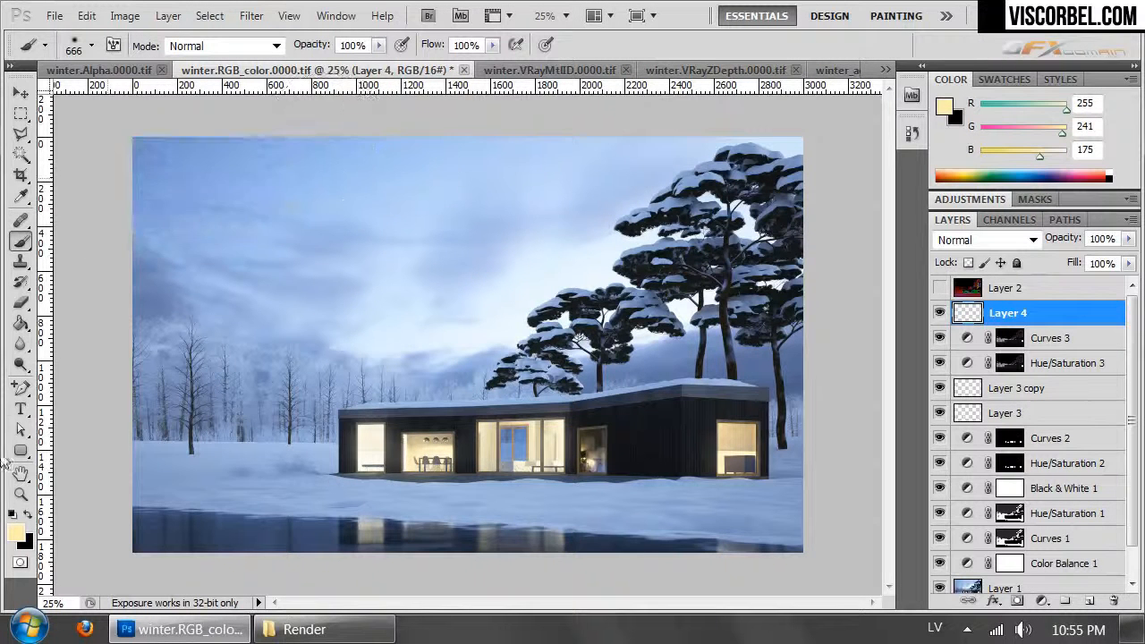
{"action": "mouse_move", "coordinate": [111, 219]}
{"action": "left_mouse_down"}
{"action": "mouse_move", "coordinate": [281, 116]}
{"action": "mouse_move", "coordinate": [217, 115]}
{"action": "mouse_move", "coordinate": [157, 192]}
{"action": "left_mouse_up"}
{"action": "mouse_move", "coordinate": [89, 483]}
{"action": "left_mouse_down"}
{"action": "mouse_move", "coordinate": [188, 564]}
{"action": "mouse_move", "coordinate": [371, 573]}
{"action": "left_mouse_up"}
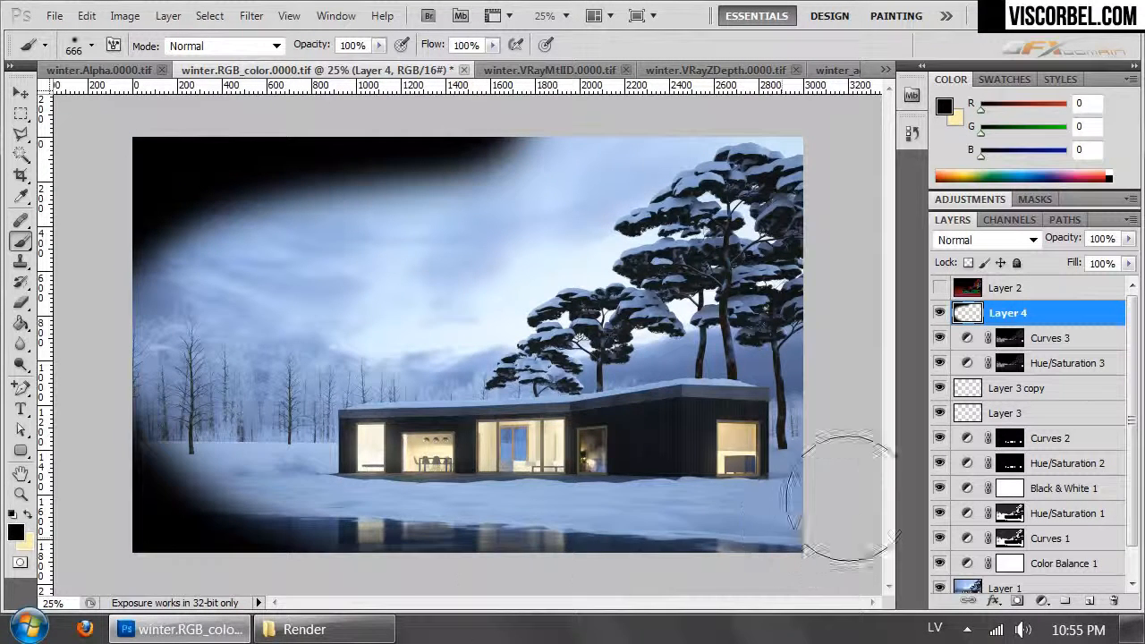
{"action": "mouse_move", "coordinate": [568, 583]}
{"action": "left_mouse_down"}
{"action": "mouse_move", "coordinate": [767, 524]}
{"action": "mouse_move", "coordinate": [854, 250]}
{"action": "mouse_move", "coordinate": [644, 134]}
{"action": "mouse_move", "coordinate": [384, 120]}
{"action": "mouse_move", "coordinate": [734, 116]}
{"action": "left_mouse_up"}
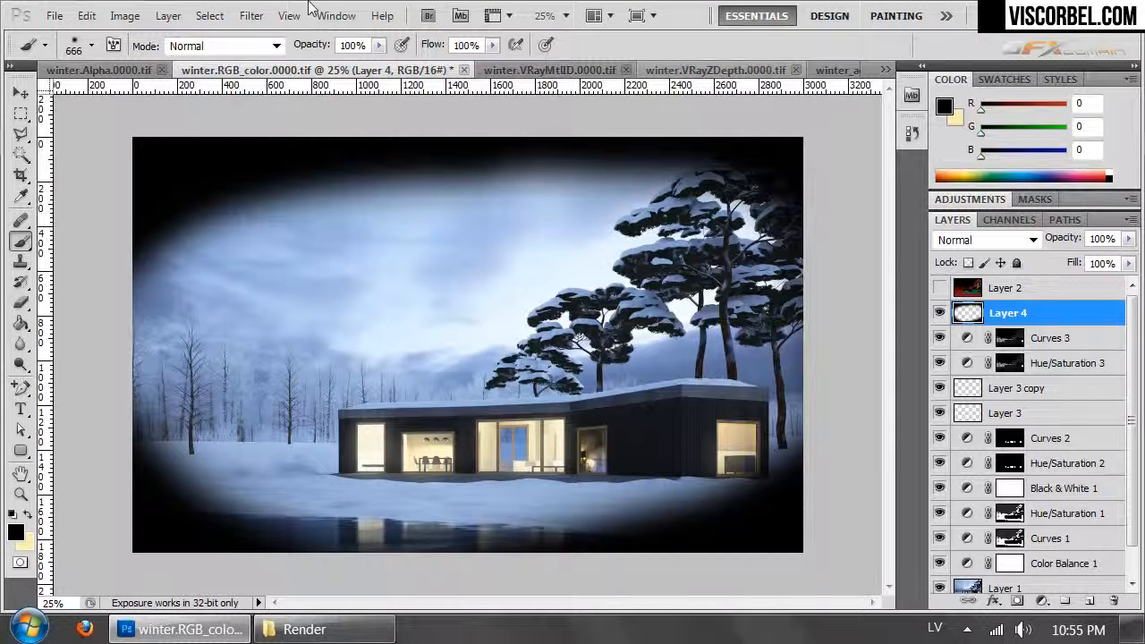
- Soften the painted black border with a 250-pixel Gaussian Blur and apply Gaussian Blur to it a second time
{"action": "left_click", "coordinate": [252, 17]}
{"action": "mouse_move", "coordinate": [388, 221]}
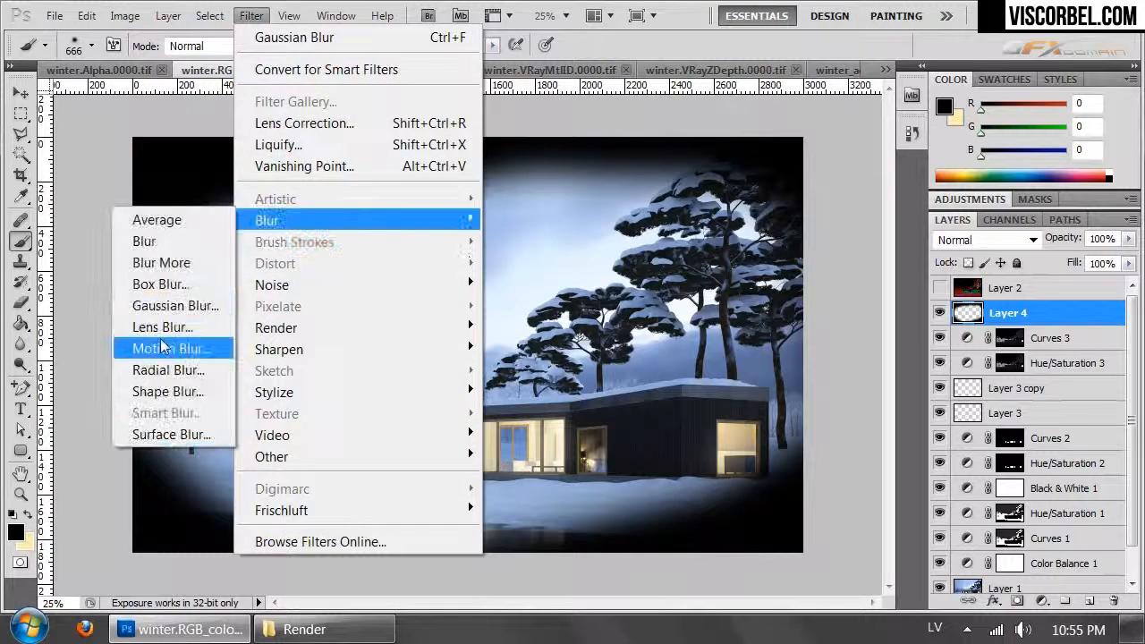
{"action": "left_click", "coordinate": [166, 322]}
{"action": "left_click_drag", "start_coordinate": [730, 399], "coordinate": [763, 392]}
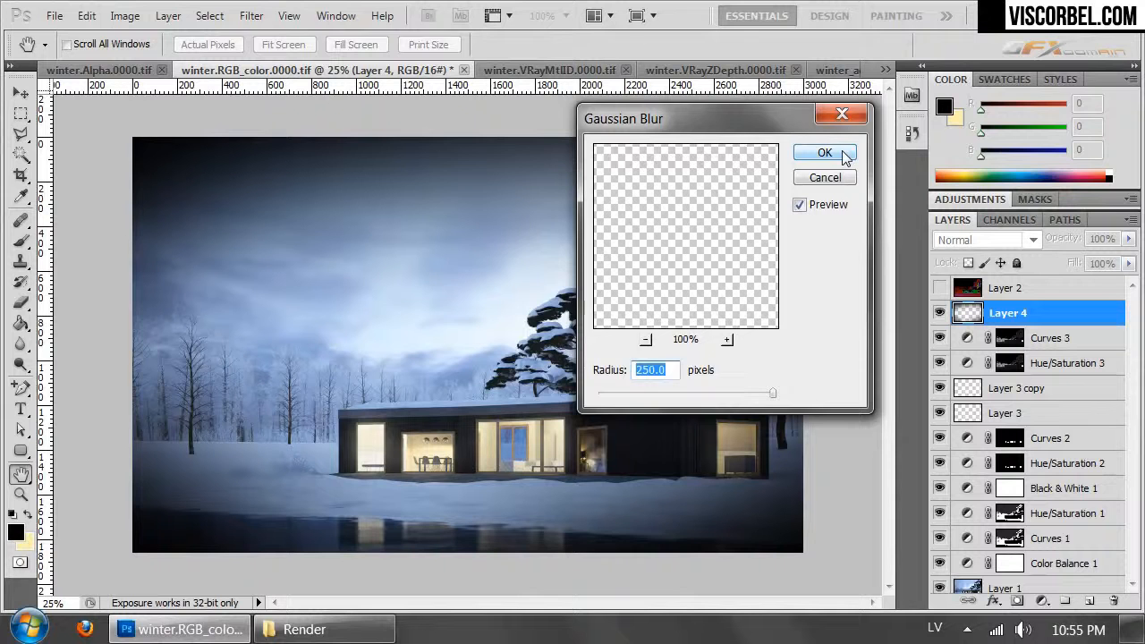
{"action": "left_click", "coordinate": [825, 153]}
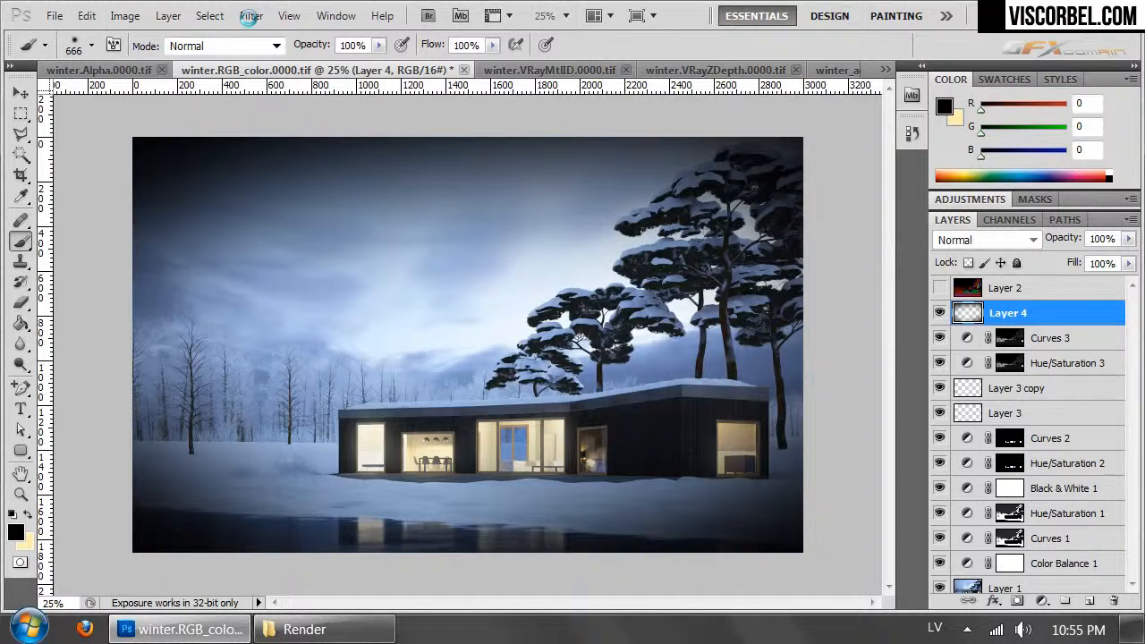
{"action": "left_click", "coordinate": [251, 17]}
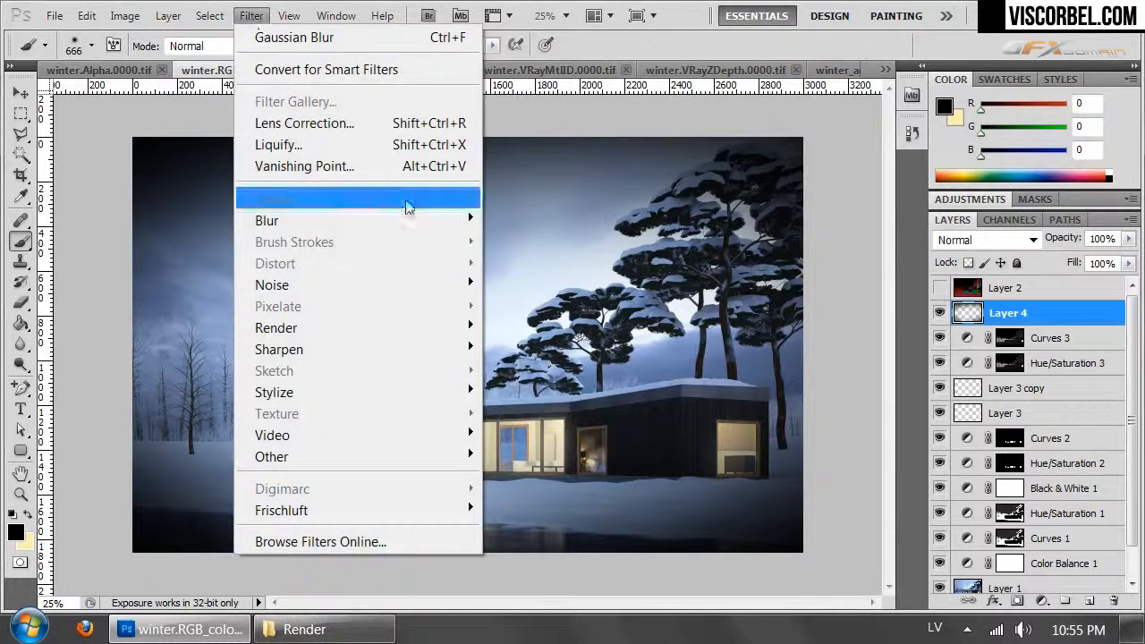
{"action": "mouse_move", "coordinate": [394, 219]}
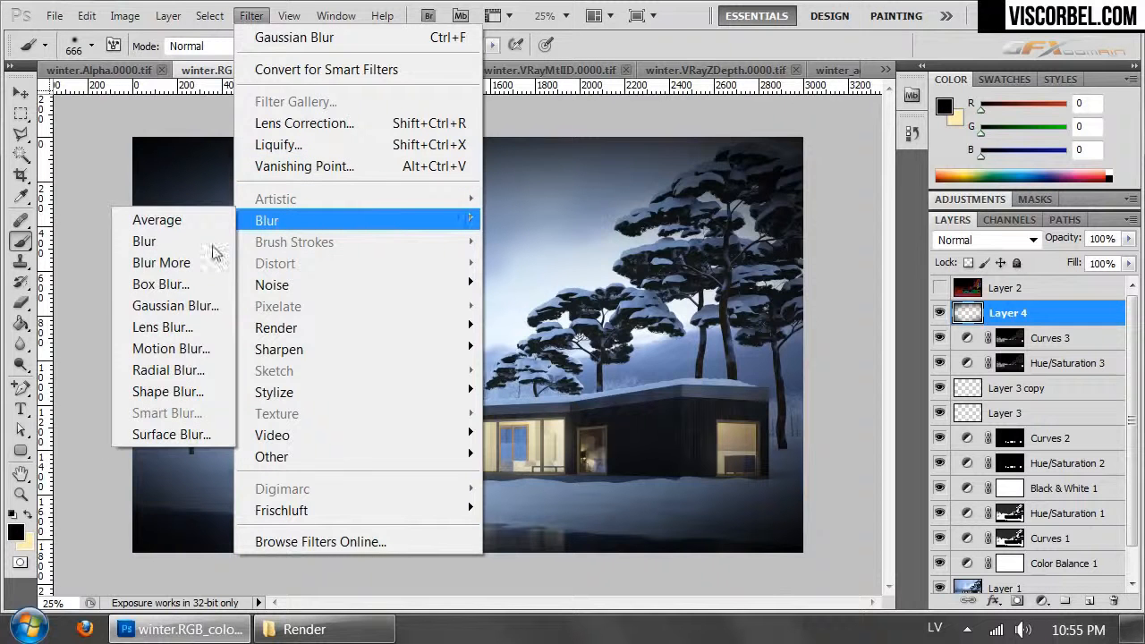
{"action": "left_click", "coordinate": [168, 306]}
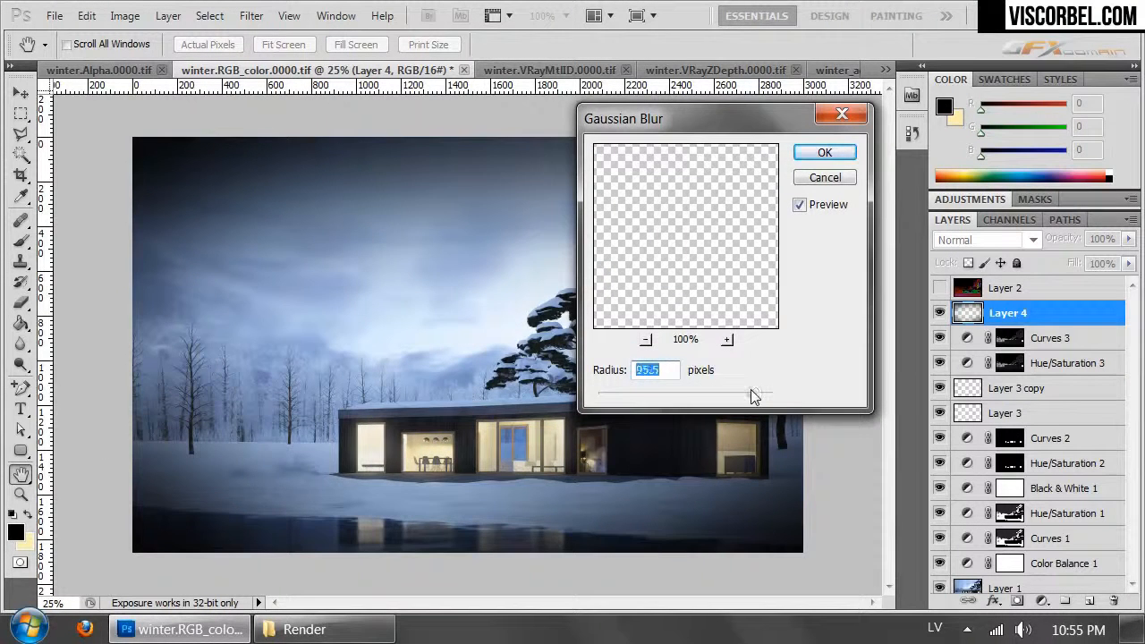
{"action": "left_click", "coordinate": [824, 153]}
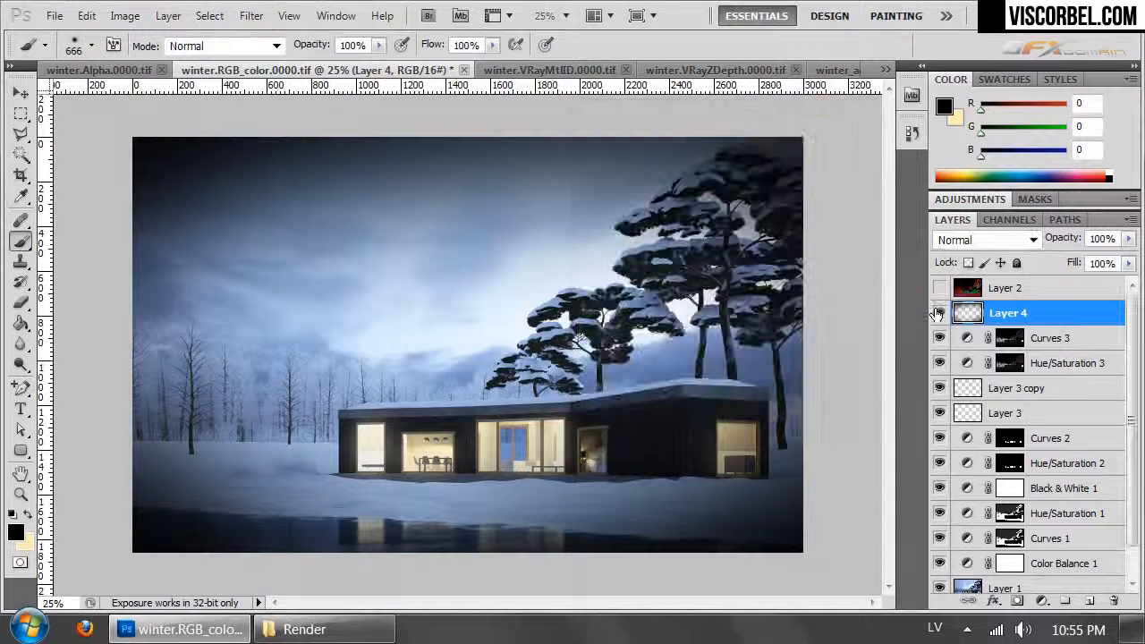
- Compare the image with and without the Layer 4 vignette and reduce that layer's opacity to 31%
{"action": "left_click", "coordinate": [939, 313]}
{"action": "left_click", "coordinate": [939, 313]}
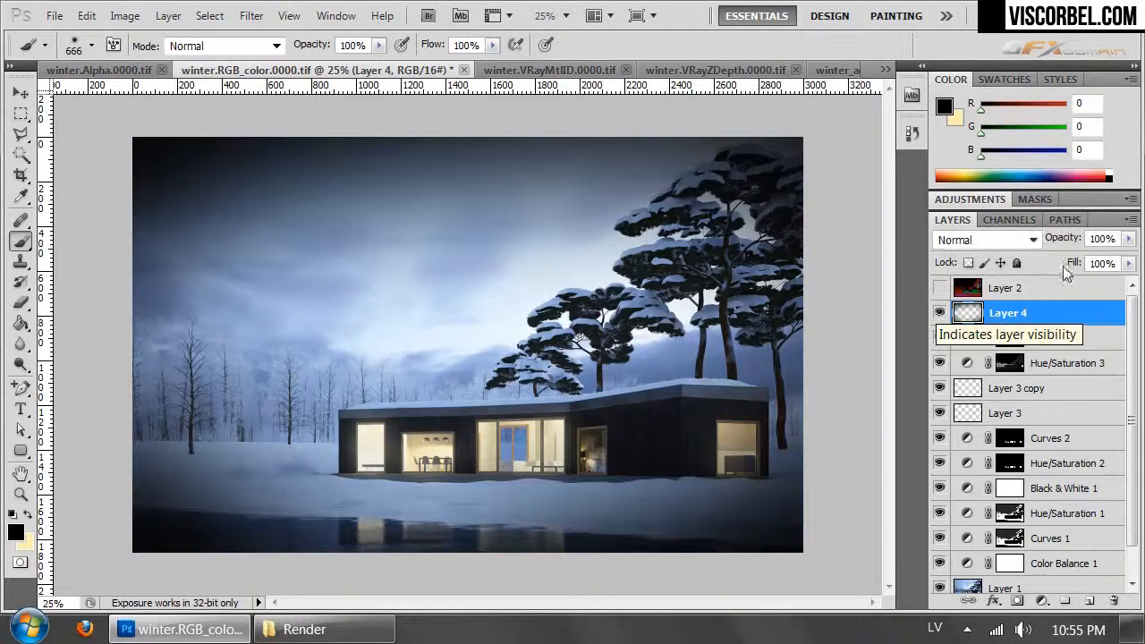
{"action": "left_click", "coordinate": [1129, 239]}
{"action": "left_click_drag", "start_coordinate": [1055, 260], "coordinate": [1068, 259]}
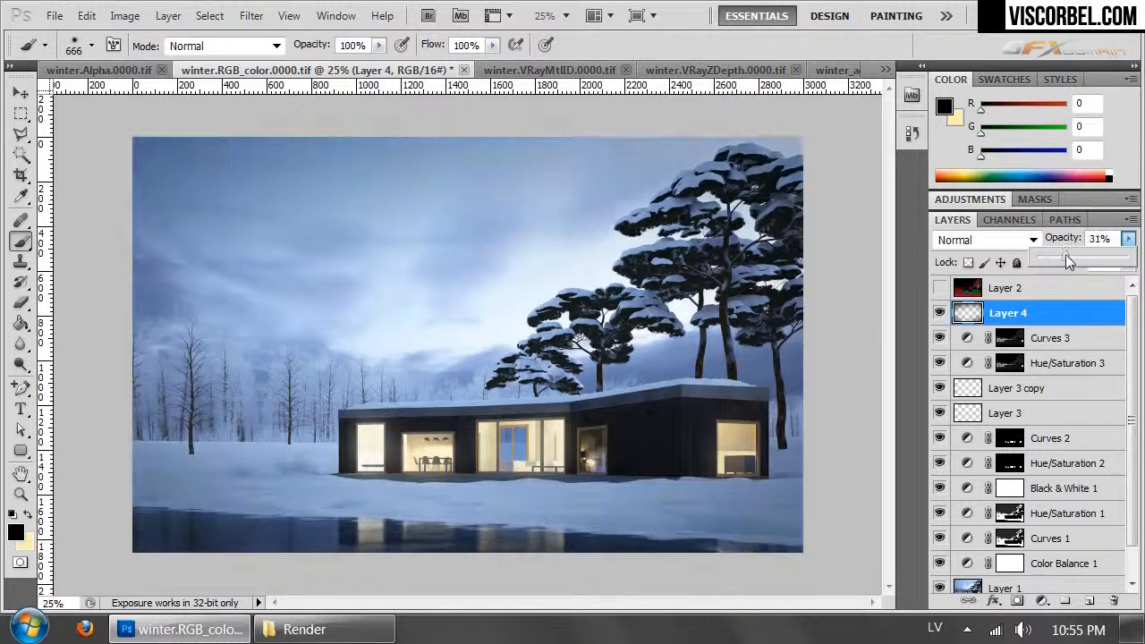
- Add another layer above Layer 4 and paint the outer corners of the image black
{"action": "left_click", "coordinate": [1089, 601]}
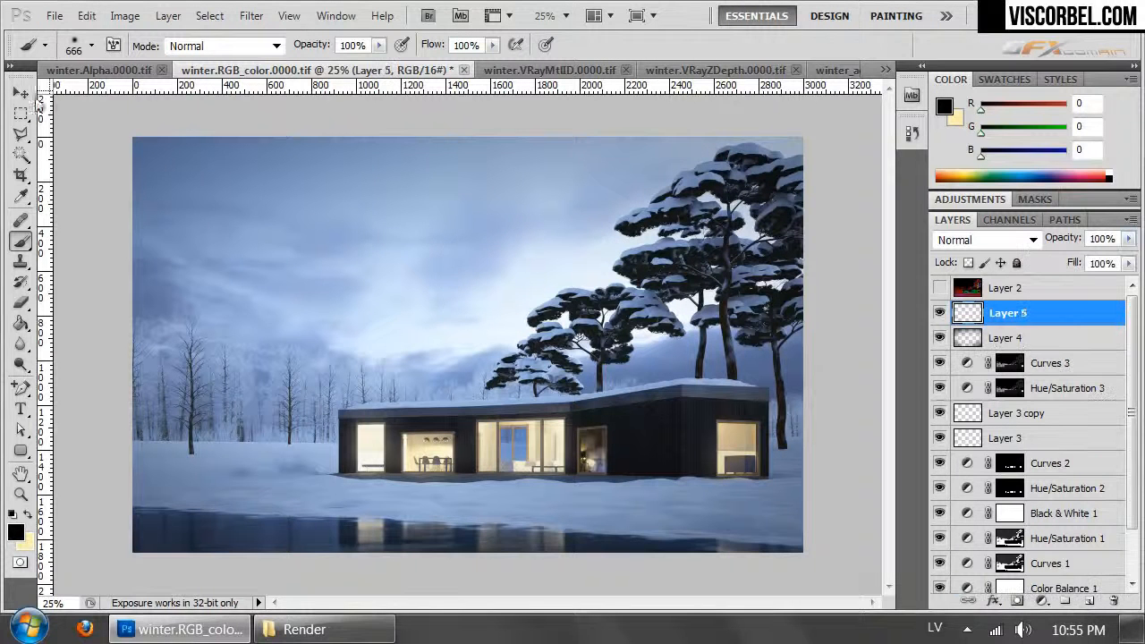
{"action": "mouse_move", "coordinate": [116, 145]}
{"action": "left_mouse_down"}
{"action": "mouse_move", "coordinate": [153, 115]}
{"action": "mouse_move", "coordinate": [331, 102]}
{"action": "mouse_move", "coordinate": [844, 109]}
{"action": "mouse_move", "coordinate": [521, 50]}
{"action": "left_mouse_up"}
{"action": "mouse_move", "coordinate": [82, 515]}
{"action": "left_mouse_down"}
{"action": "mouse_move", "coordinate": [116, 547]}
{"action": "mouse_move", "coordinate": [252, 609]}
{"action": "mouse_move", "coordinate": [550, 601]}
{"action": "mouse_move", "coordinate": [844, 550]}
{"action": "mouse_move", "coordinate": [873, 394]}
{"action": "mouse_move", "coordinate": [622, 104]}
{"action": "left_mouse_up"}
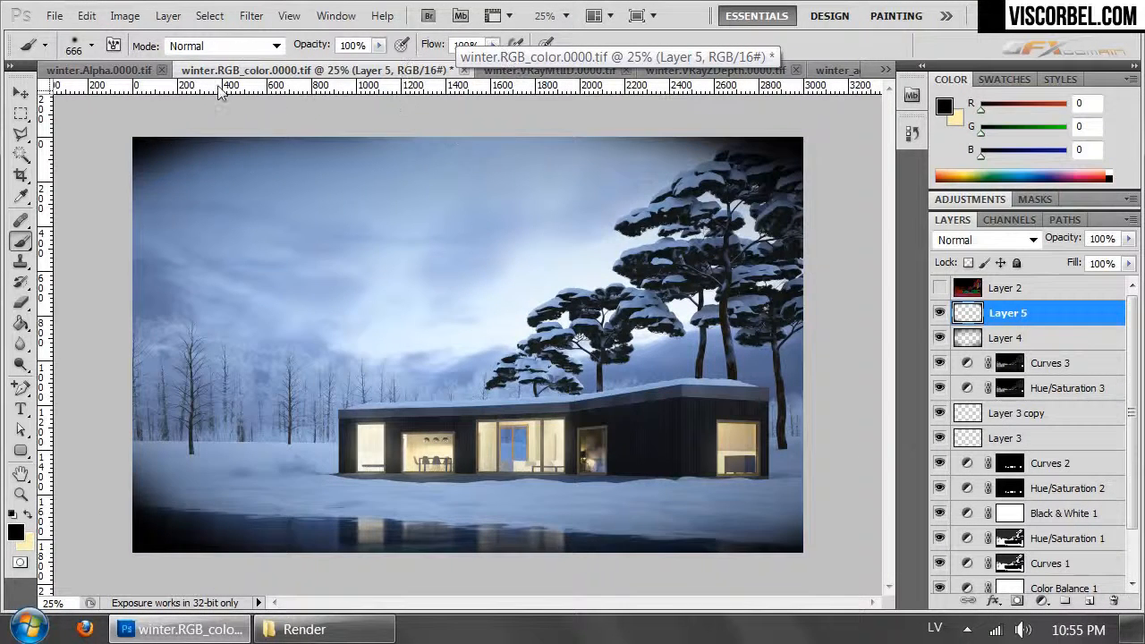
- Apply a Gaussian Blur with a 250-pixel radius to the black corners on Layer 5
{"action": "left_click", "coordinate": [252, 16]}
{"action": "mouse_move", "coordinate": [384, 221]}
{"action": "left_click", "coordinate": [177, 306]}
{"action": "left_click_drag", "start_coordinate": [750, 394], "coordinate": [784, 391]}
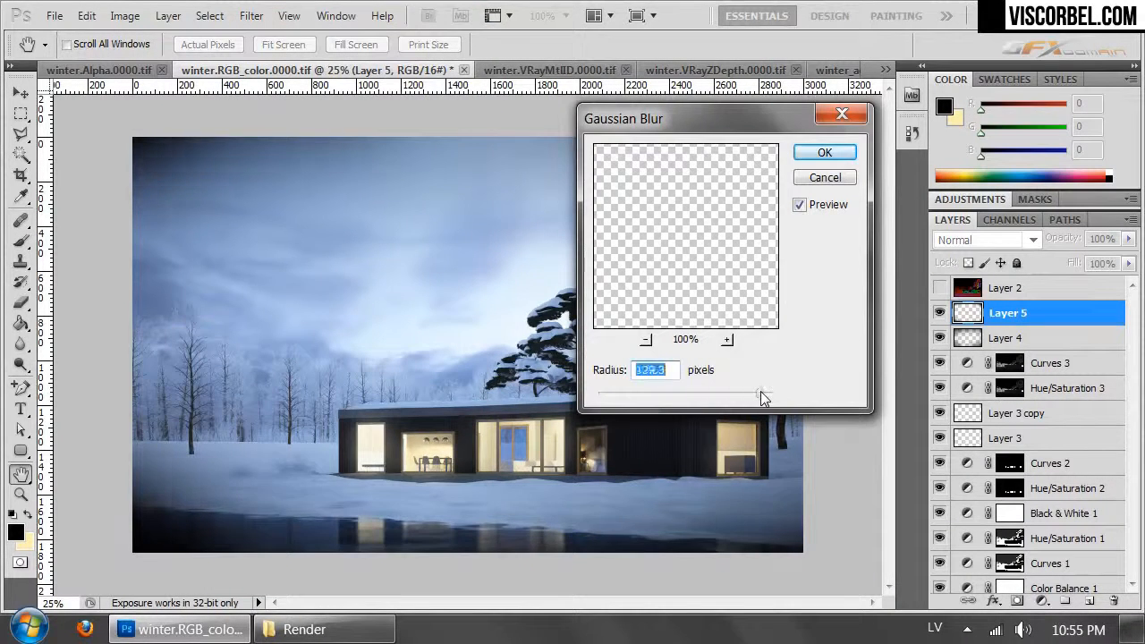
{"action": "left_click", "coordinate": [843, 153]}
{"action": "key", "text": "b"}
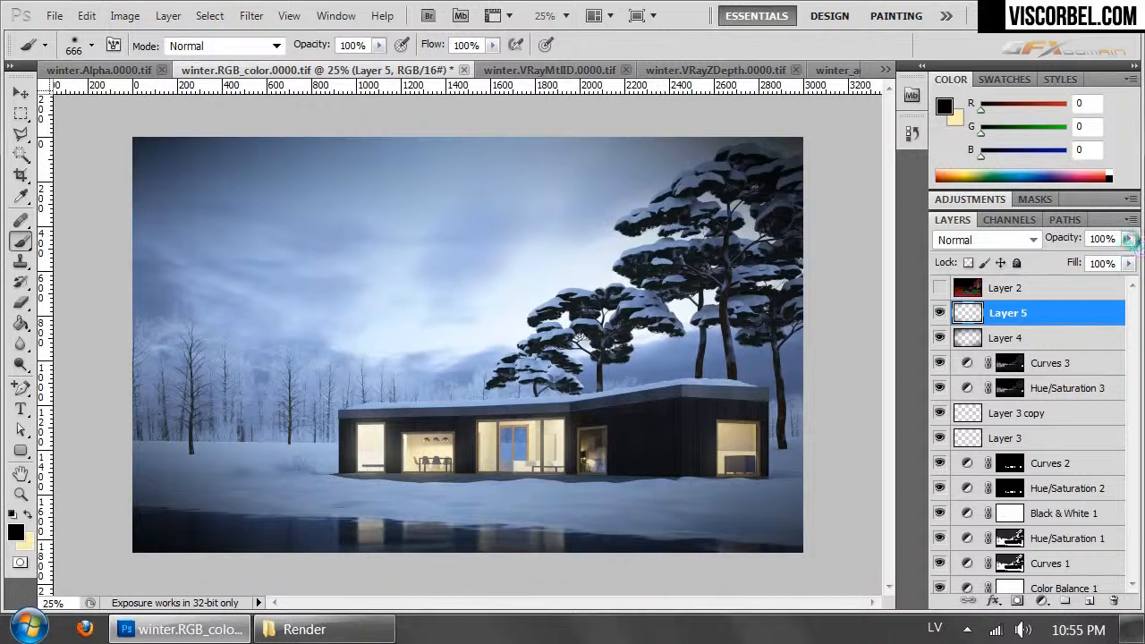
- Set Layer 5's opacity to 40% and compare the image with the vignette layers shown and hidden
{"action": "left_click", "coordinate": [1128, 238]}
{"action": "left_click_drag", "start_coordinate": [1125, 258], "coordinate": [1060, 258]}
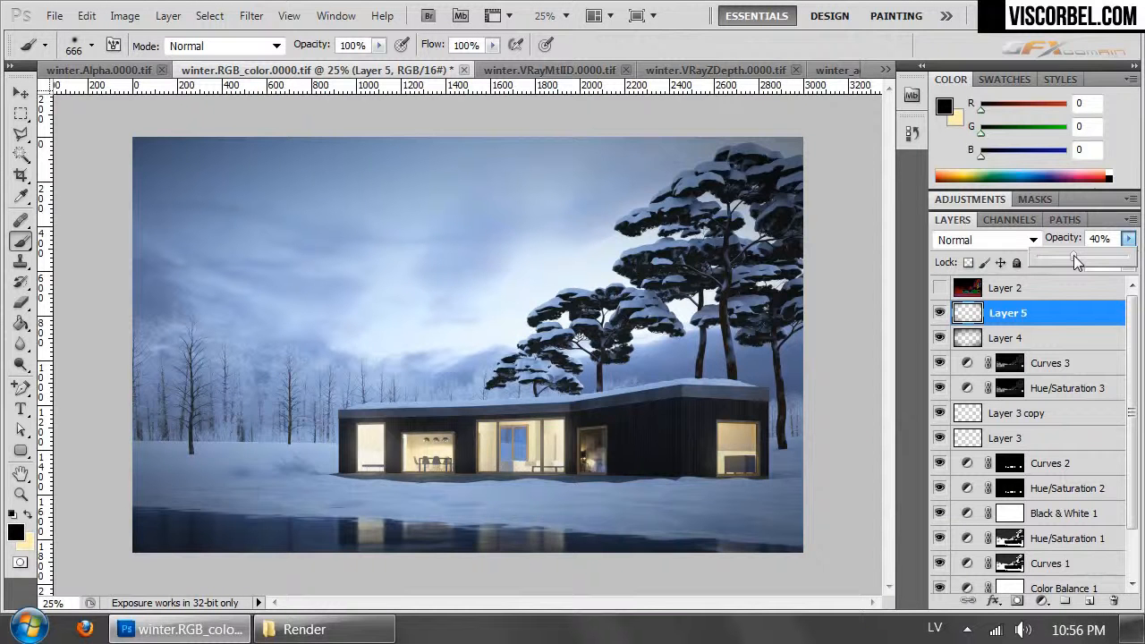
{"action": "left_click", "coordinate": [939, 312]}
{"action": "left_click", "coordinate": [938, 312]}
{"action": "left_click", "coordinate": [939, 312]}
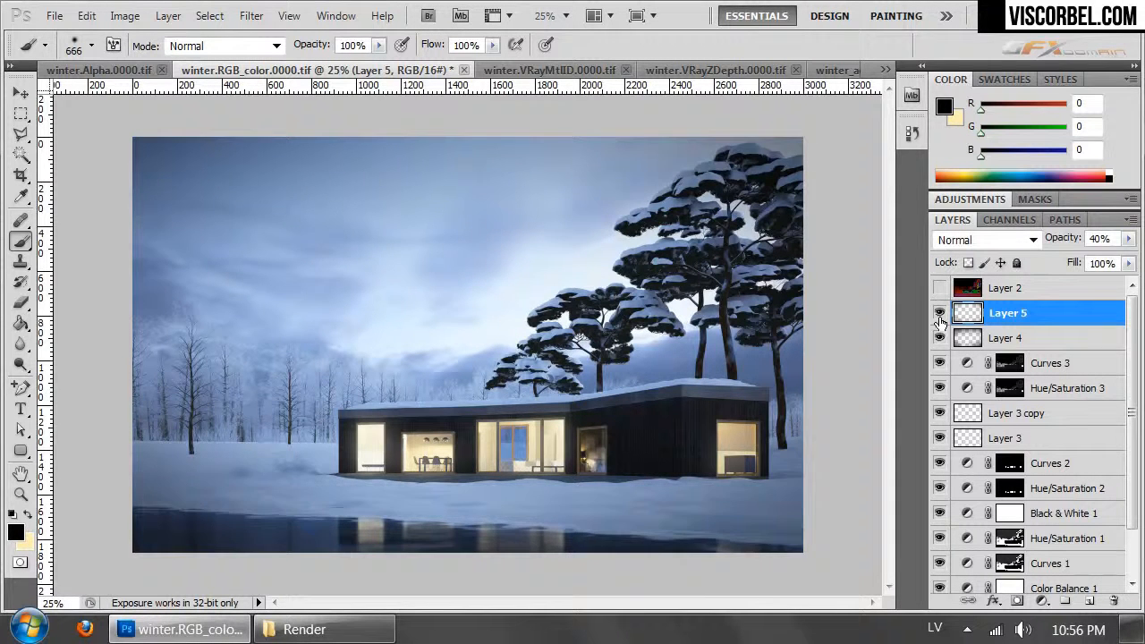
{"action": "left_click", "coordinate": [941, 338]}
- Select the bright sky with Color Range at fuzziness 62, fill it on a new layer with the sampled near-white, and deselect
{"action": "left_click", "coordinate": [209, 16]}
{"action": "left_click", "coordinate": [305, 210]}
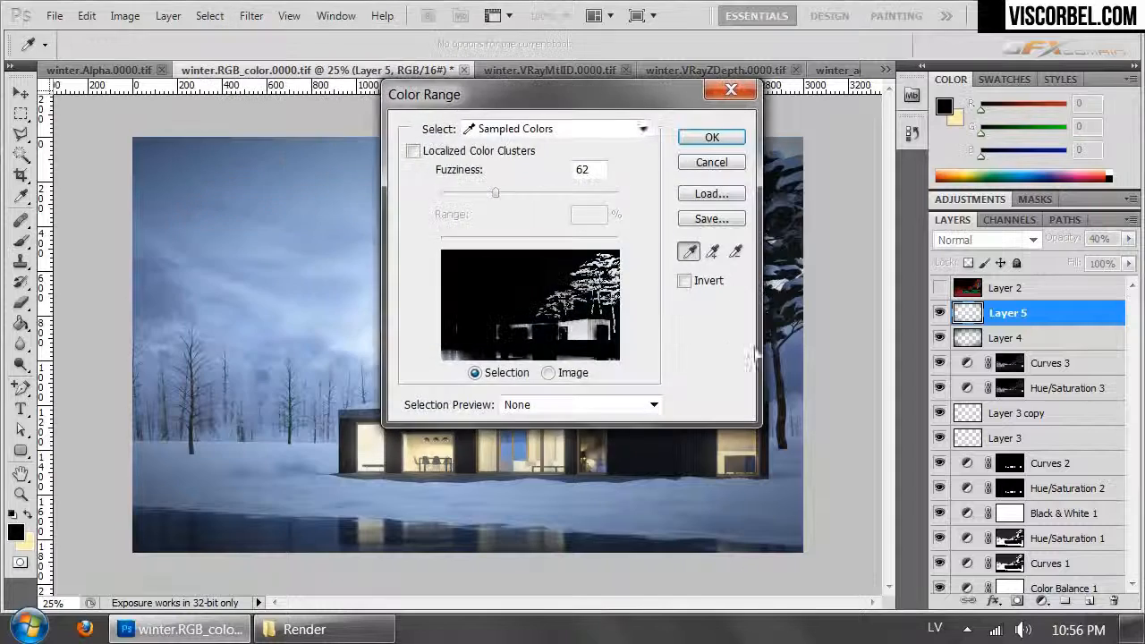
{"action": "left_click_drag", "start_coordinate": [614, 109], "coordinate": [397, 197]}
{"action": "left_click", "coordinate": [693, 306]}
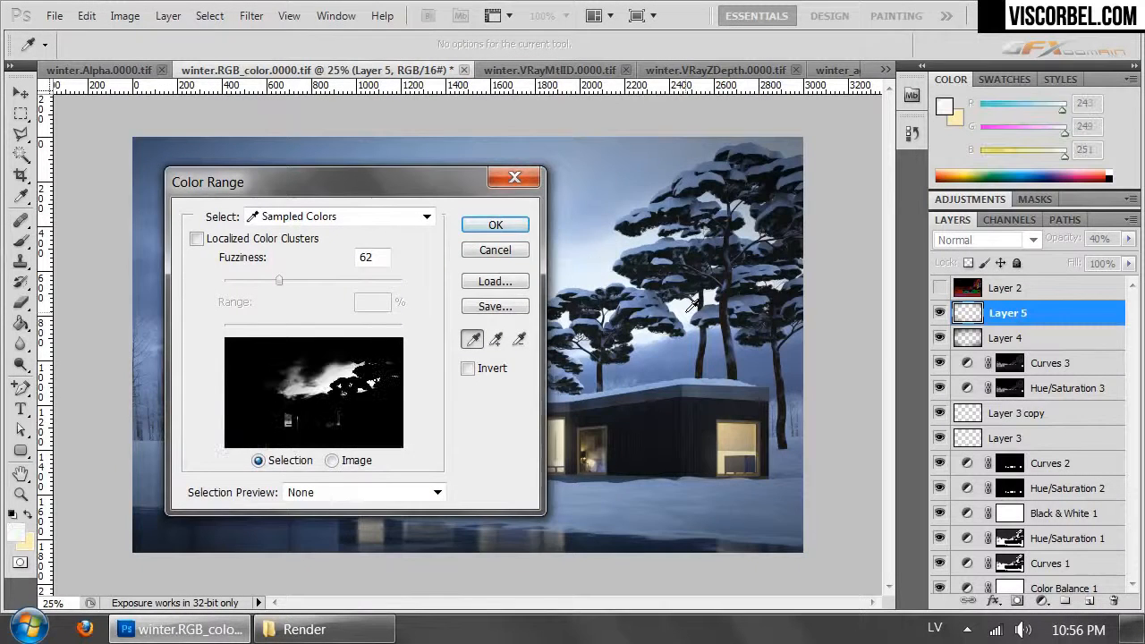
{"action": "left_click", "coordinate": [495, 224]}
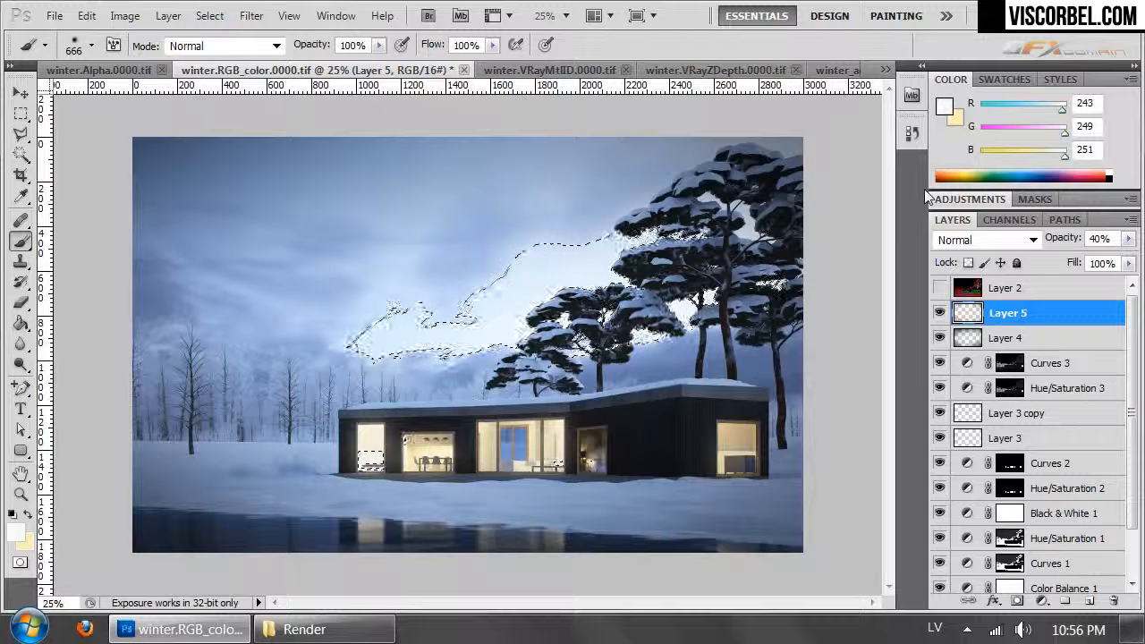
{"action": "key", "text": "ctrl+shift+alt+n"}
{"action": "key", "text": "ctrl+d"}
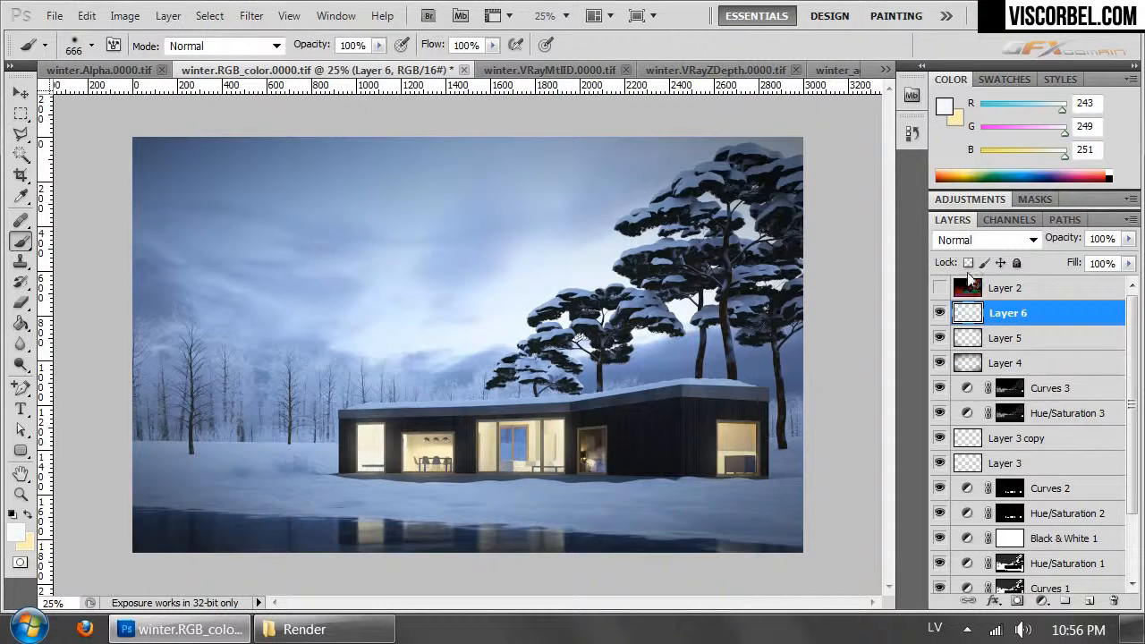
- Apply a Gaussian Blur with a 2.6-pixel radius to the bright sky fill on Layer 6
{"action": "left_click", "coordinate": [252, 15]}
{"action": "mouse_move", "coordinate": [354, 218]}
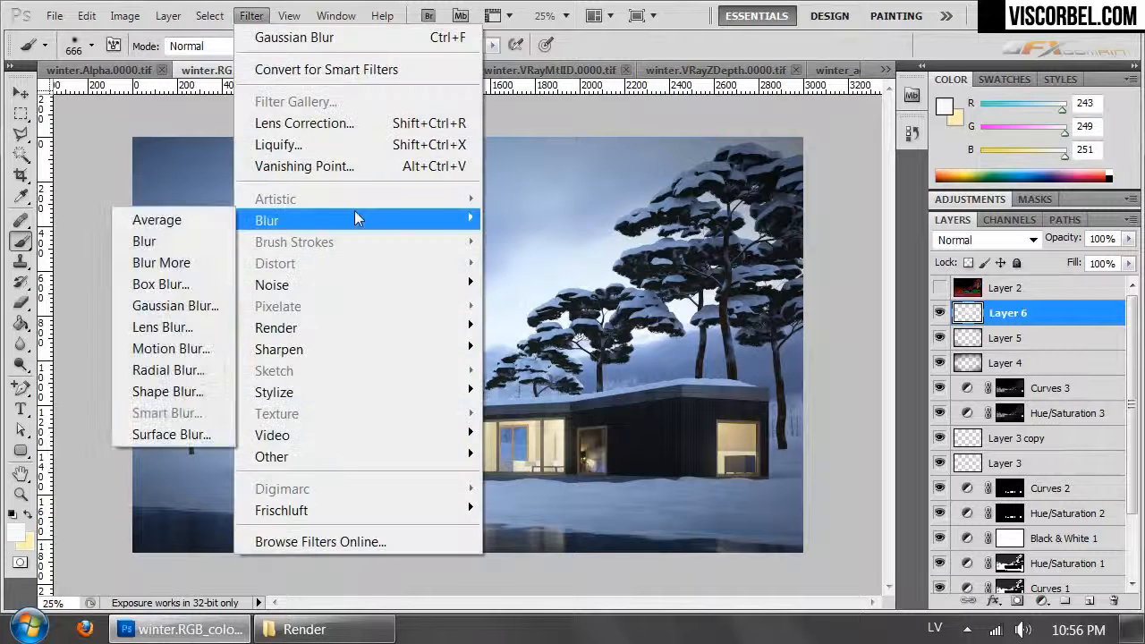
{"action": "left_click", "coordinate": [166, 299]}
{"action": "left_click_drag", "start_coordinate": [720, 119], "coordinate": [434, 162]}
{"action": "left_click_drag", "start_coordinate": [336, 438], "coordinate": [347, 433]}
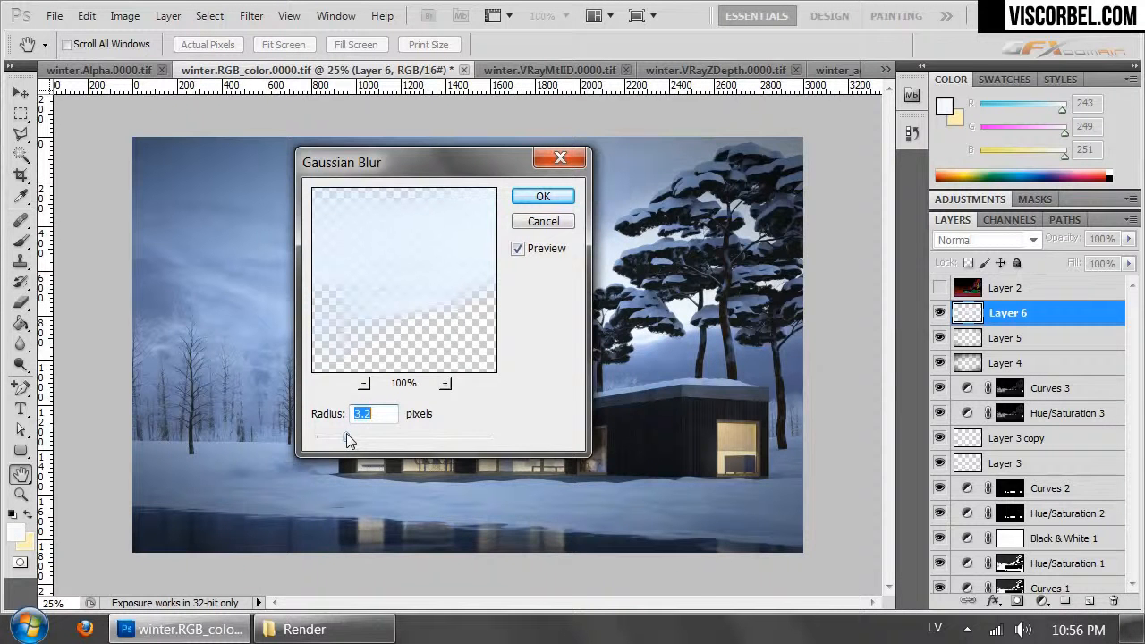
{"action": "left_click_drag", "start_coordinate": [459, 161], "coordinate": [910, 140]}
{"action": "left_click", "coordinate": [788, 417]}
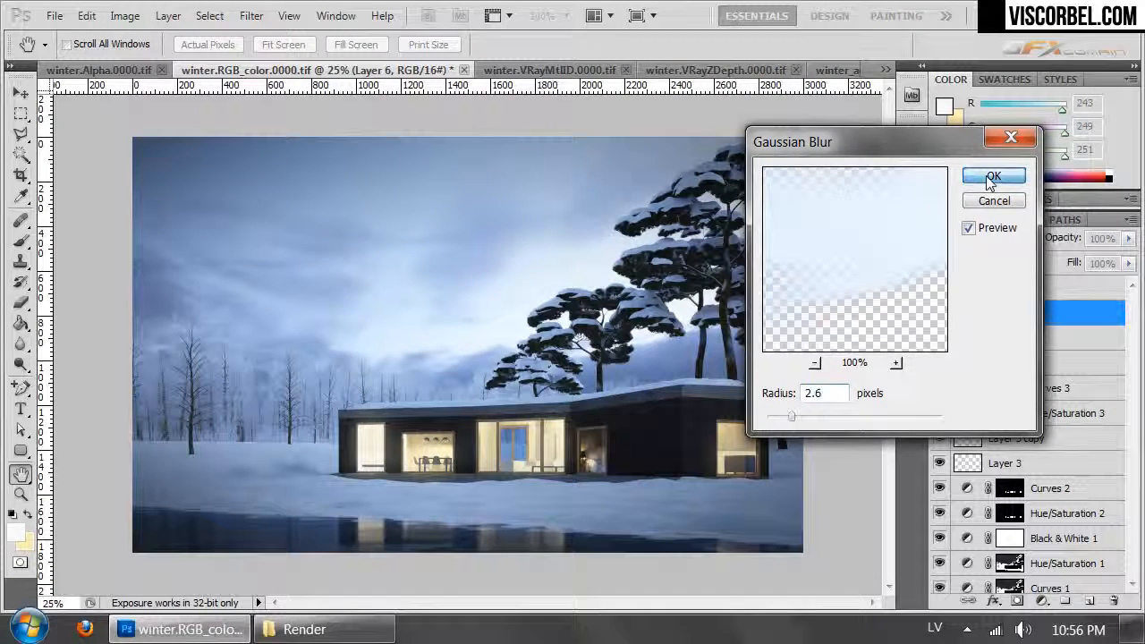
{"action": "left_click", "coordinate": [991, 174]}
{"action": "key", "text": "b"}
- Examine the sky glow around the snowy pine branches at 100% magnification
{"action": "key", "text": "ctrl+1"}
{"action": "left_click_drag", "start_coordinate": [669, 309], "coordinate": [472, 343]}
{"action": "left_click_drag", "start_coordinate": [537, 241], "coordinate": [450, 403]}
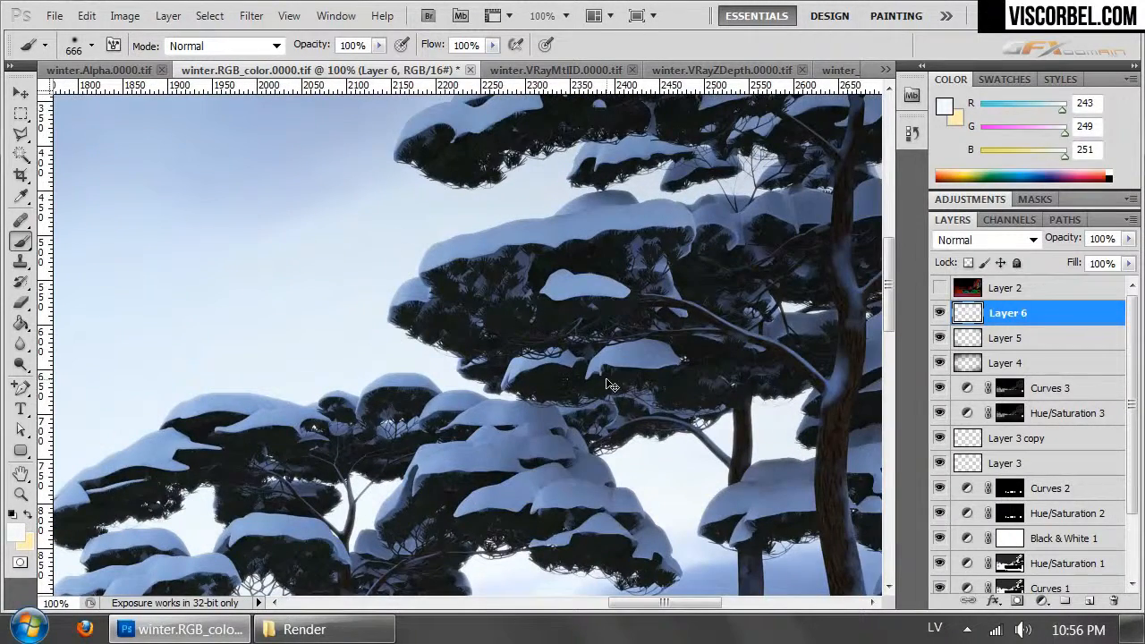
{"action": "key", "text": "ctrl+minus"}
{"action": "key", "text": "ctrl+minus"}
{"action": "key", "text": "ctrl+minus"}
{"action": "key", "text": "ctrl+minus"}
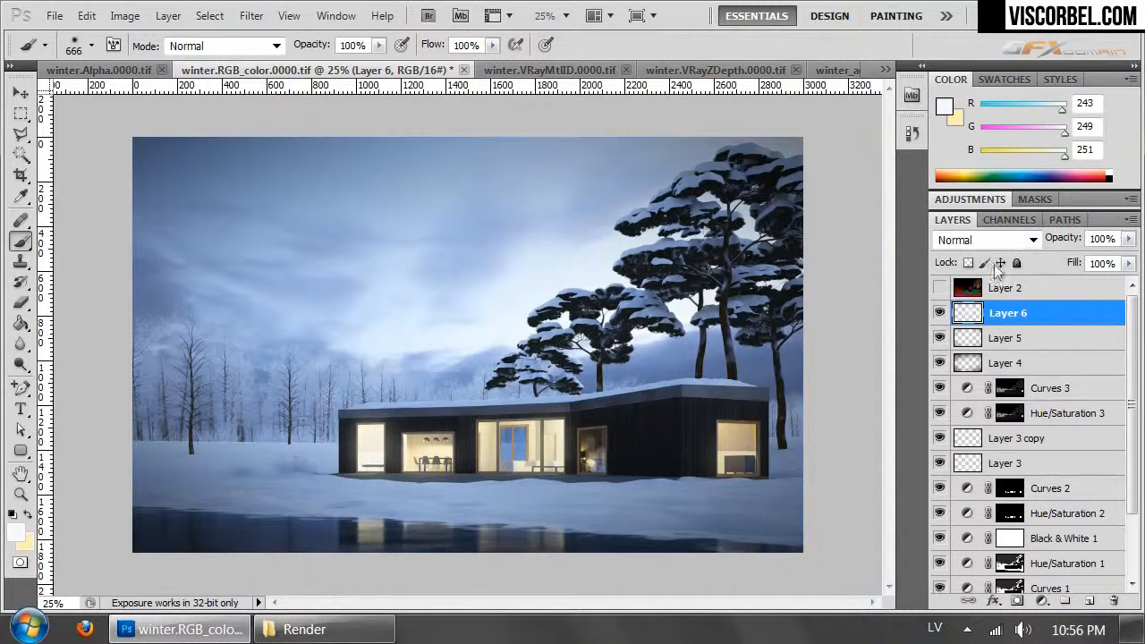
- Add a Color Balance adjustment layer above Layer 6 and set its highlights to cyan-red +3 and yellow-blue -3
{"action": "left_click", "coordinate": [165, 16]}
{"action": "mouse_move", "coordinate": [395, 204]}
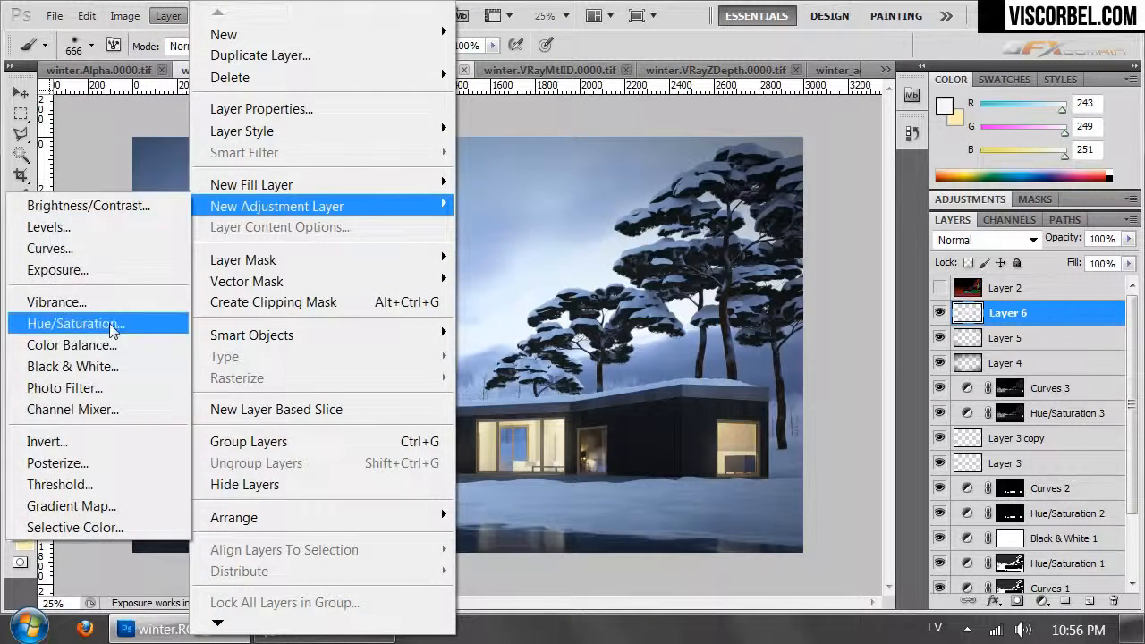
{"action": "left_click", "coordinate": [107, 345]}
{"action": "left_click", "coordinate": [1013, 261]}
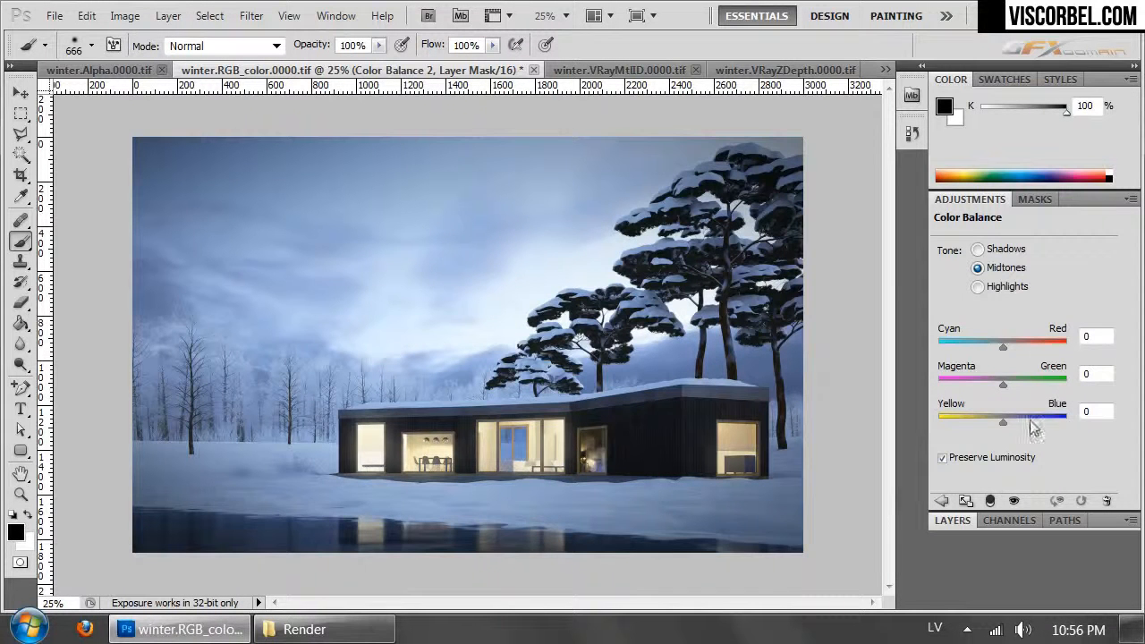
{"action": "left_click", "coordinate": [990, 287]}
{"action": "left_click_drag", "start_coordinate": [998, 422], "coordinate": [1001, 420]}
{"action": "left_click_drag", "start_coordinate": [1004, 351], "coordinate": [1004, 350]}
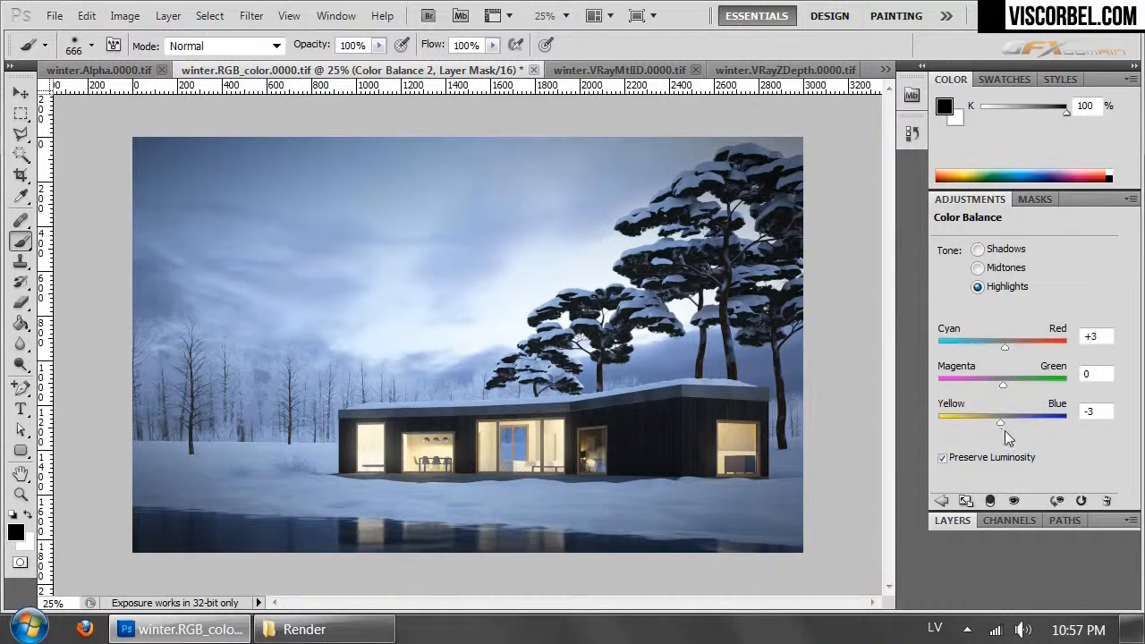
- Warm the Color Balance 2 midtones with cyan-red +15 and yellow-blue -15
{"action": "left_click_drag", "start_coordinate": [1001, 424], "coordinate": [994, 423]}
{"action": "left_click", "coordinate": [1000, 268]}
{"action": "left_click_drag", "start_coordinate": [1003, 347], "coordinate": [1010, 349]}
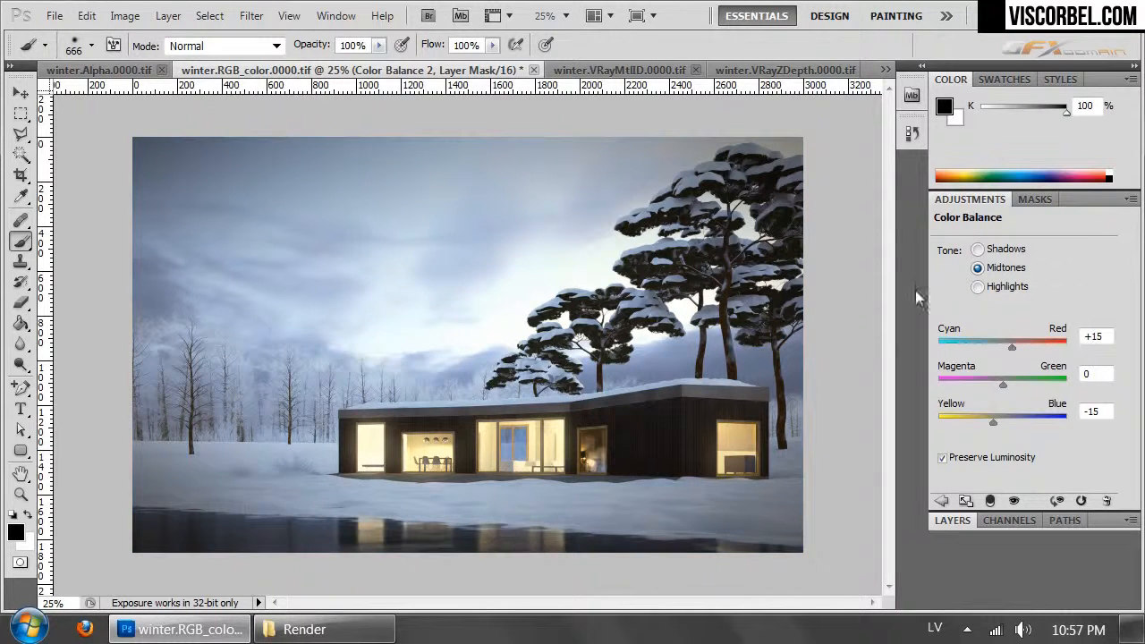
- Adjust the yellow-blue balance of the shadows in Color Balance 2 and set the highlights' yellow-blue value to -6
{"action": "left_click", "coordinate": [988, 250]}
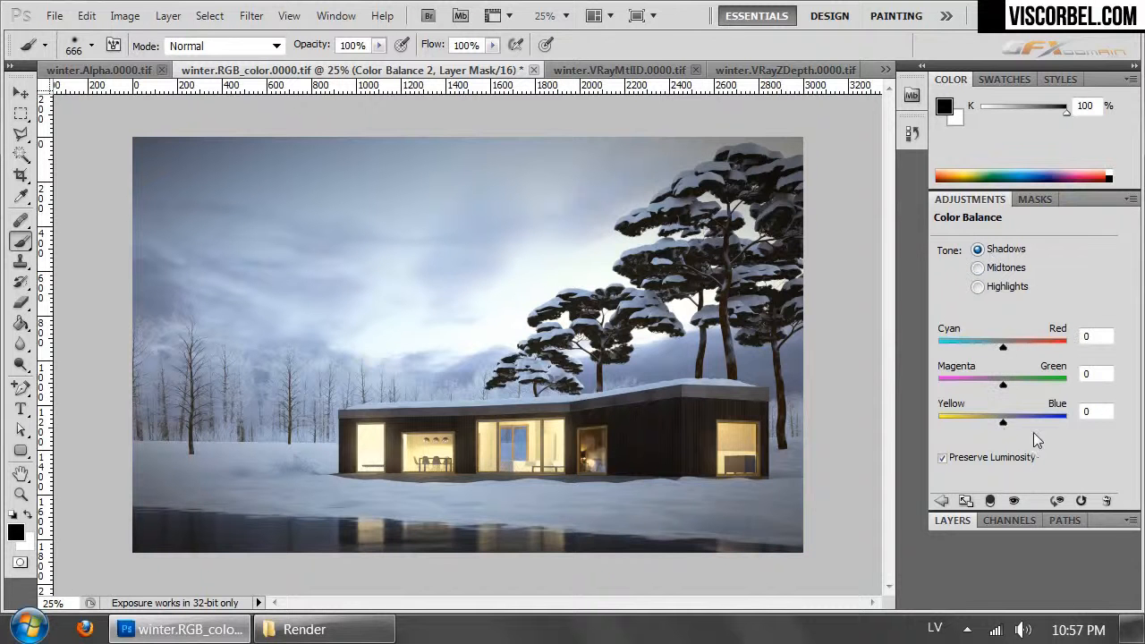
{"action": "left_click_drag", "start_coordinate": [1006, 420], "coordinate": [1005, 417]}
{"action": "left_click", "coordinate": [979, 286]}
{"action": "mouse_move", "coordinate": [1009, 423]}
{"action": "left_mouse_down"}
{"action": "mouse_move", "coordinate": [991, 420]}
{"action": "mouse_move", "coordinate": [1000, 423]}
{"action": "left_mouse_up"}
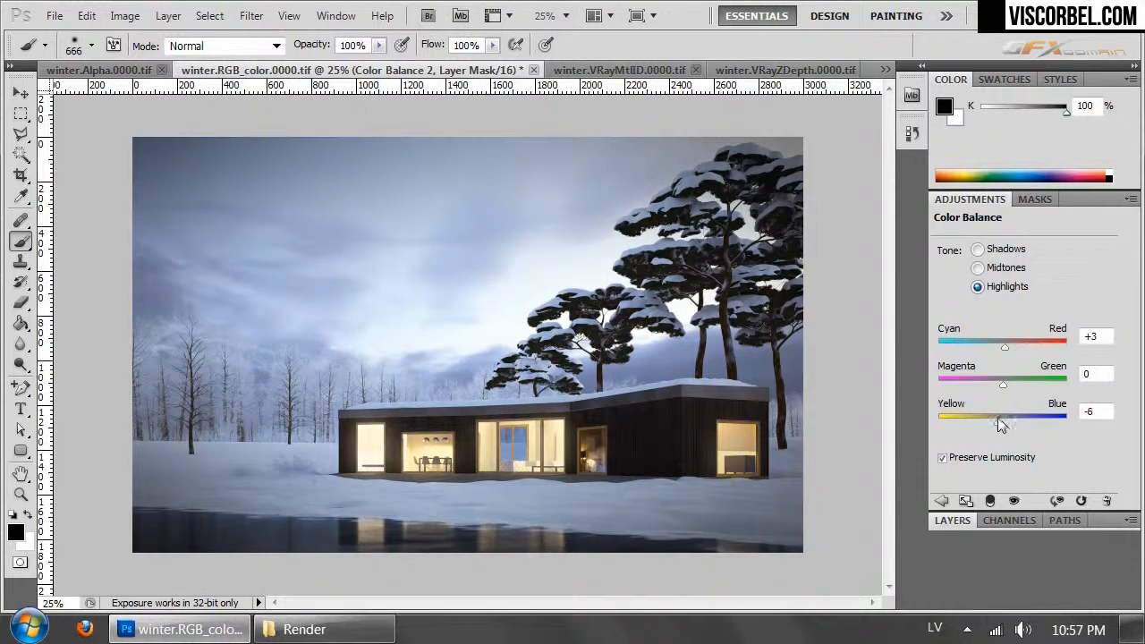
- Fill the Color Balance 2 mask with a reversed radial gradient centred on the house and compare the adjustment on and off
{"action": "left_click", "coordinate": [953, 520]}
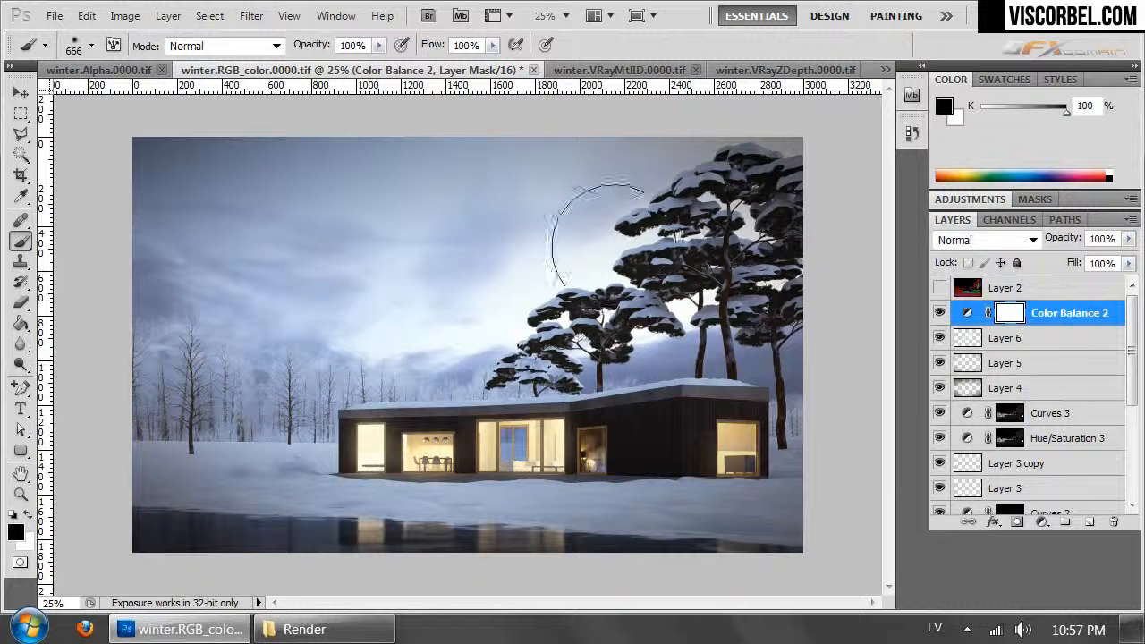
{"action": "left_click_drag", "start_coordinate": [21, 322], "coordinate": [90, 324]}
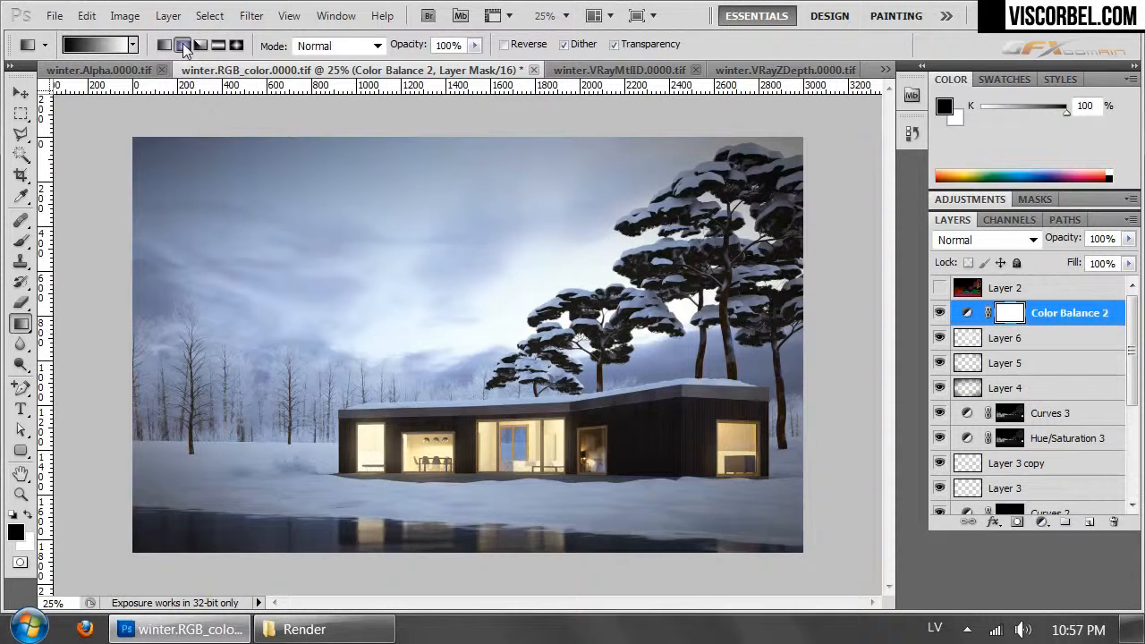
{"action": "left_click", "coordinate": [182, 45]}
{"action": "left_click_drag", "start_coordinate": [508, 463], "coordinate": [327, 626]}
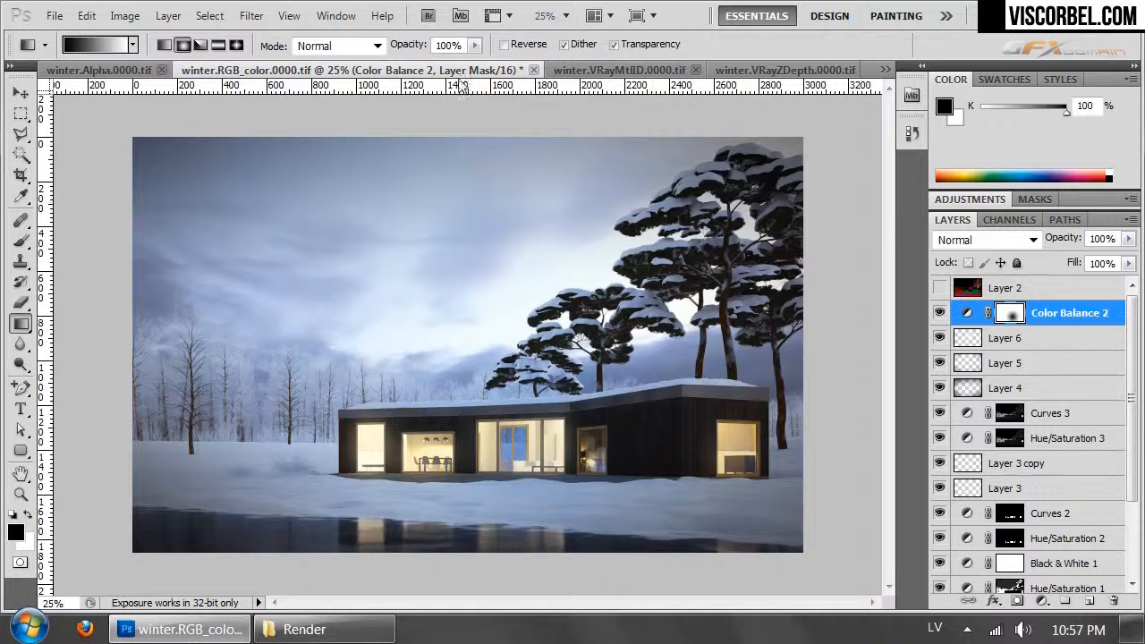
{"action": "left_click", "coordinate": [507, 44]}
{"action": "left_click_drag", "start_coordinate": [535, 483], "coordinate": [134, 438]}
{"action": "left_click_drag", "start_coordinate": [553, 448], "coordinate": [375, 532]}
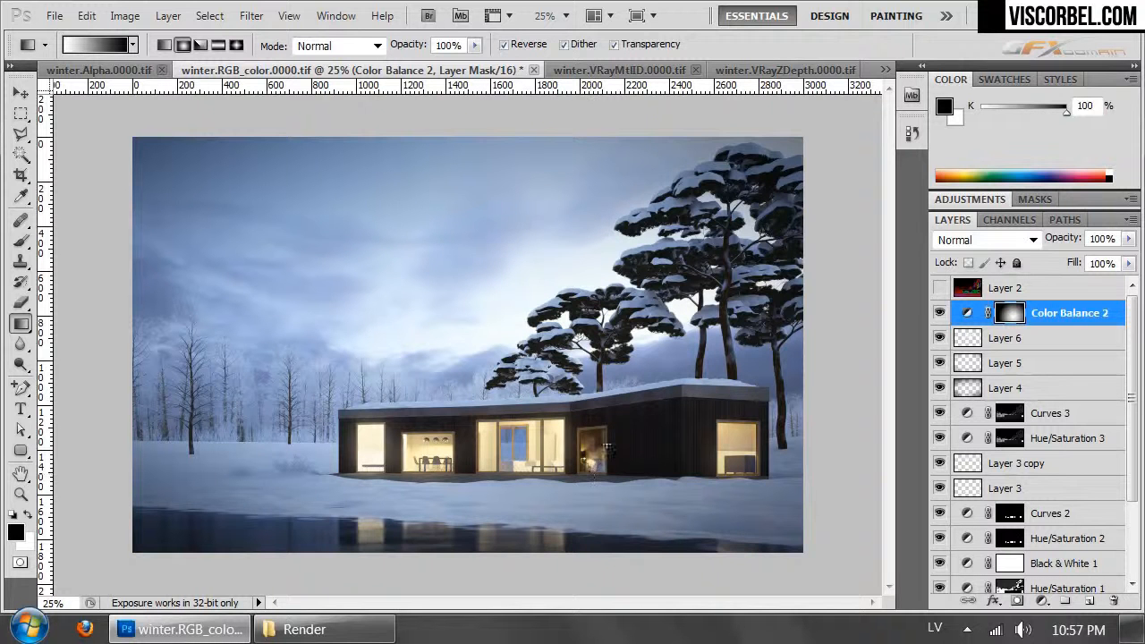
{"action": "left_click", "coordinate": [938, 315]}
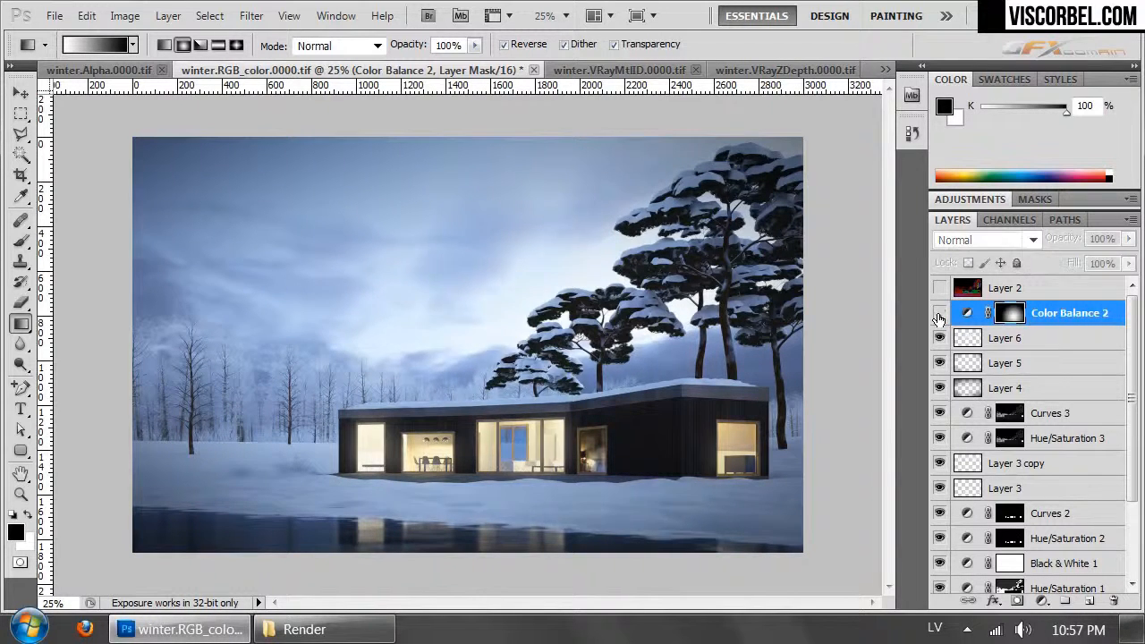
{"action": "left_click", "coordinate": [938, 315]}
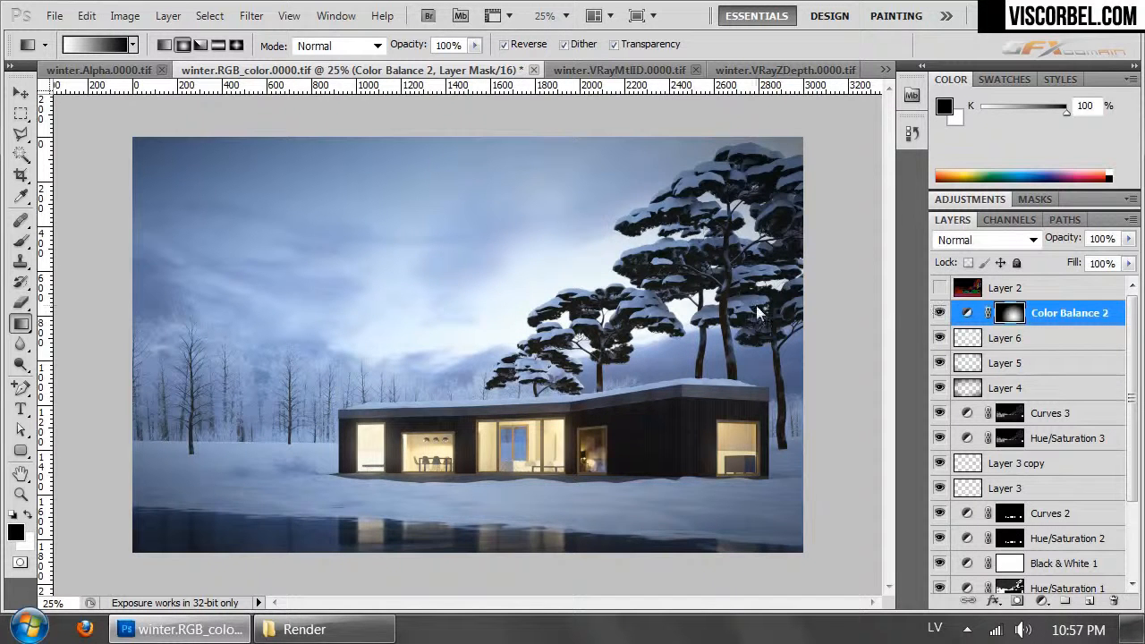
- Copy the whole merged image, paste it above Color Balance 2 and apply Auto Contrast to the pasted layer
{"action": "key", "text": "ctrl+a"}
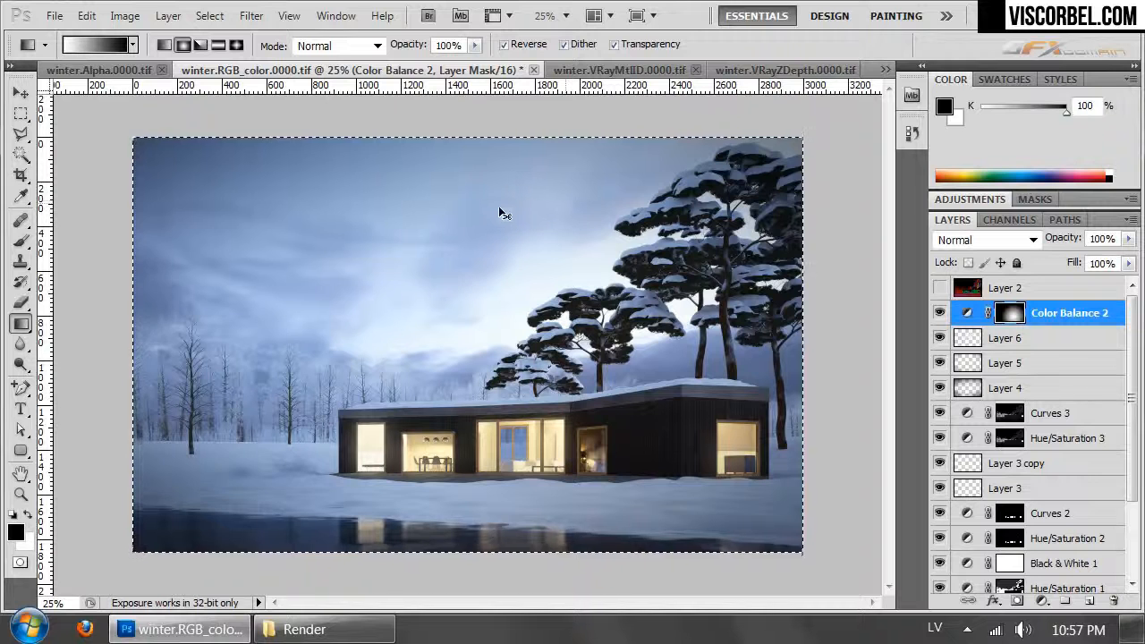
{"action": "key", "text": "ctrl+shift+c"}
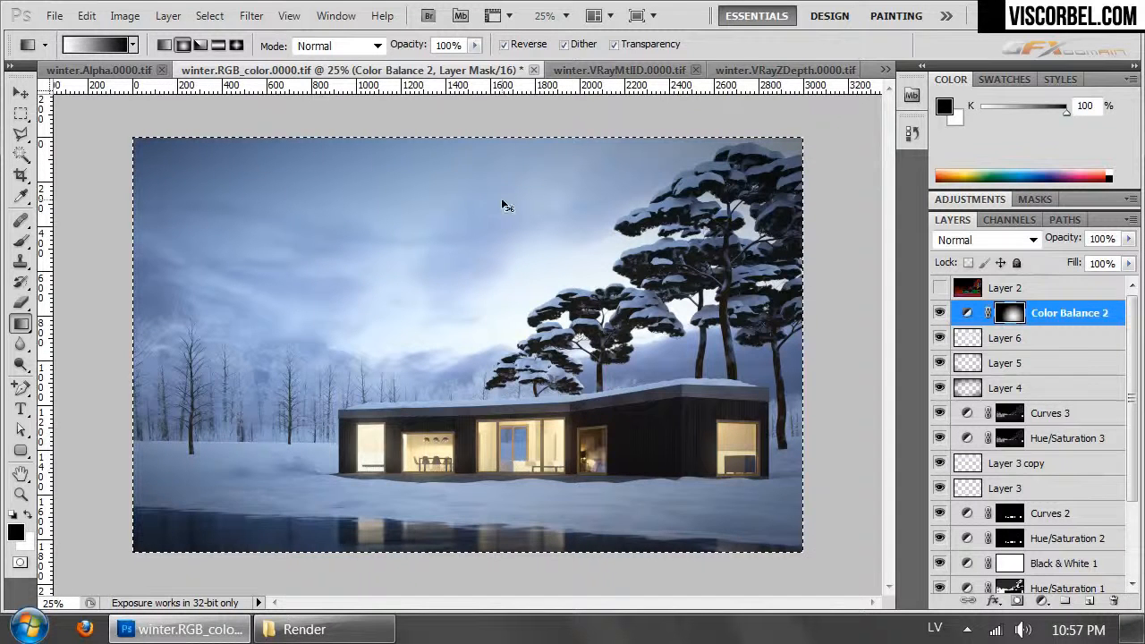
{"action": "key", "text": "ctrl+v"}
{"action": "left_click", "coordinate": [125, 15]}
{"action": "left_click", "coordinate": [204, 120]}
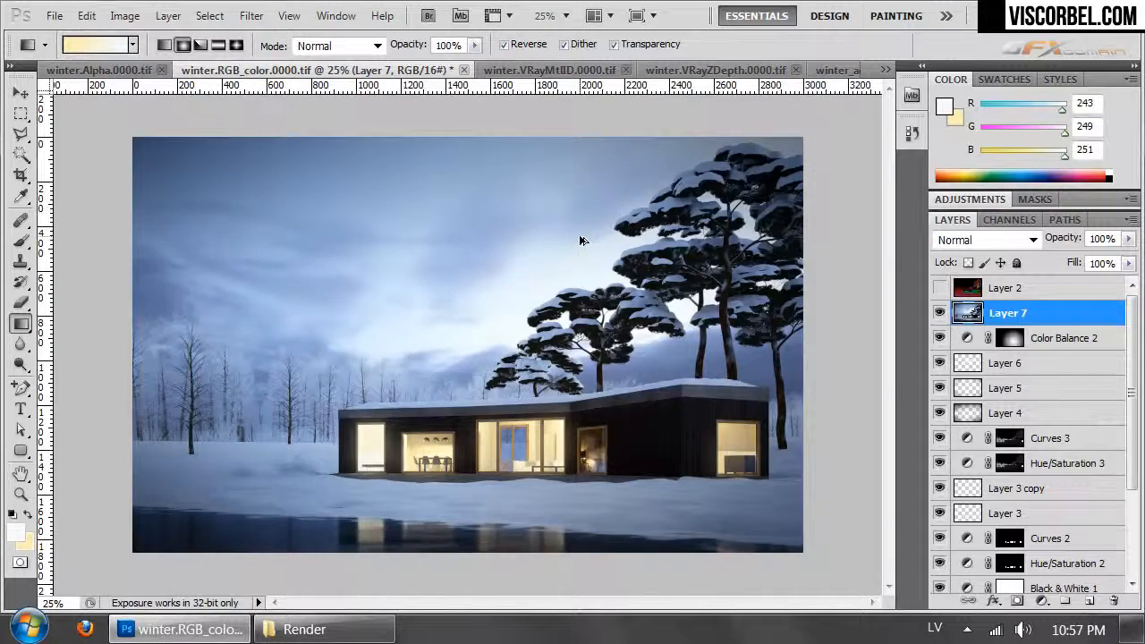
- Apply Shadows/Highlights to Layer 7 with a shadows amount of 11% and a highlights amount of 0%
{"action": "key", "text": "ctrl+1"}
{"action": "scroll", "coordinate": [580, 235], "scroll_direction": "down", "scroll_amount": 3}
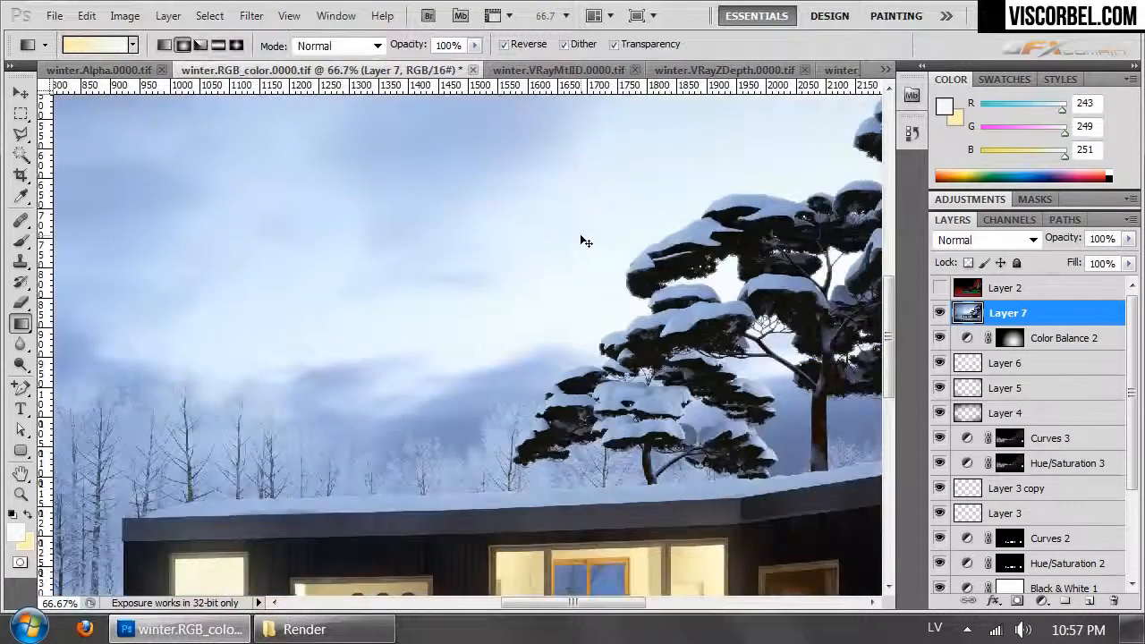
{"action": "scroll", "coordinate": [582, 241], "scroll_direction": "down", "scroll_amount": 1}
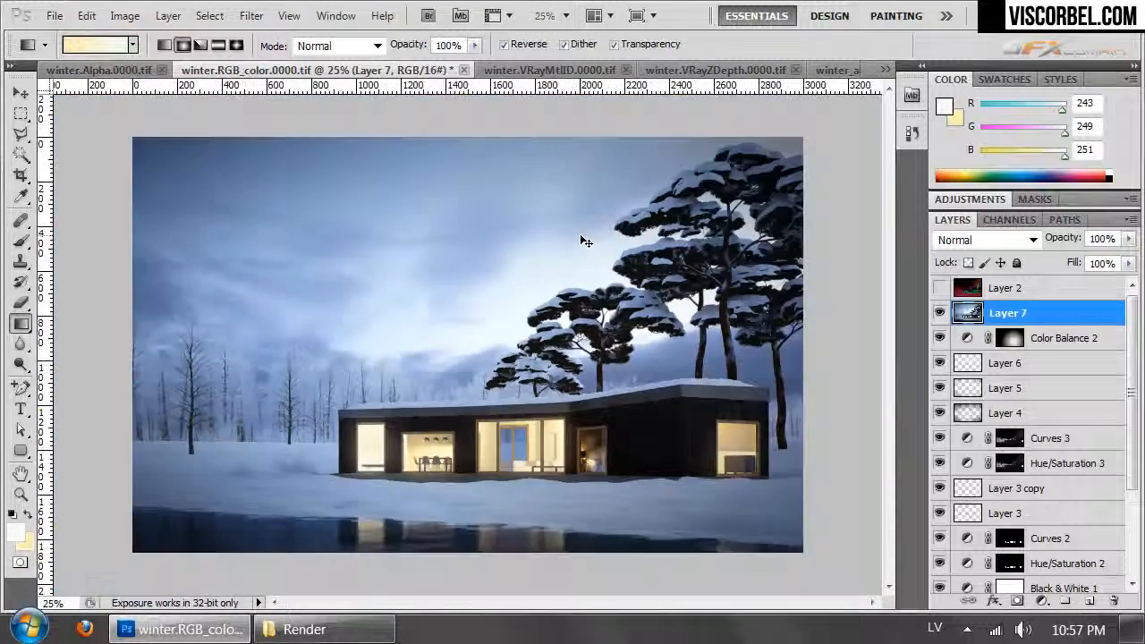
{"action": "left_click", "coordinate": [124, 16]}
{"action": "mouse_move", "coordinate": [166, 69]}
{"action": "left_click", "coordinate": [481, 424]}
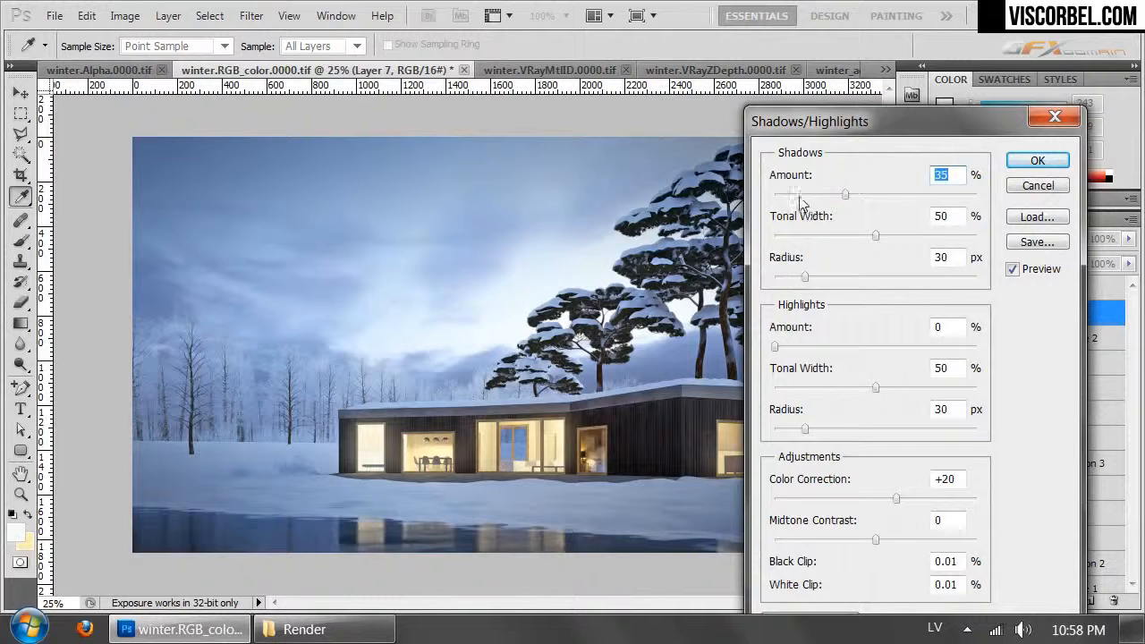
{"action": "left_click", "coordinate": [783, 195]}
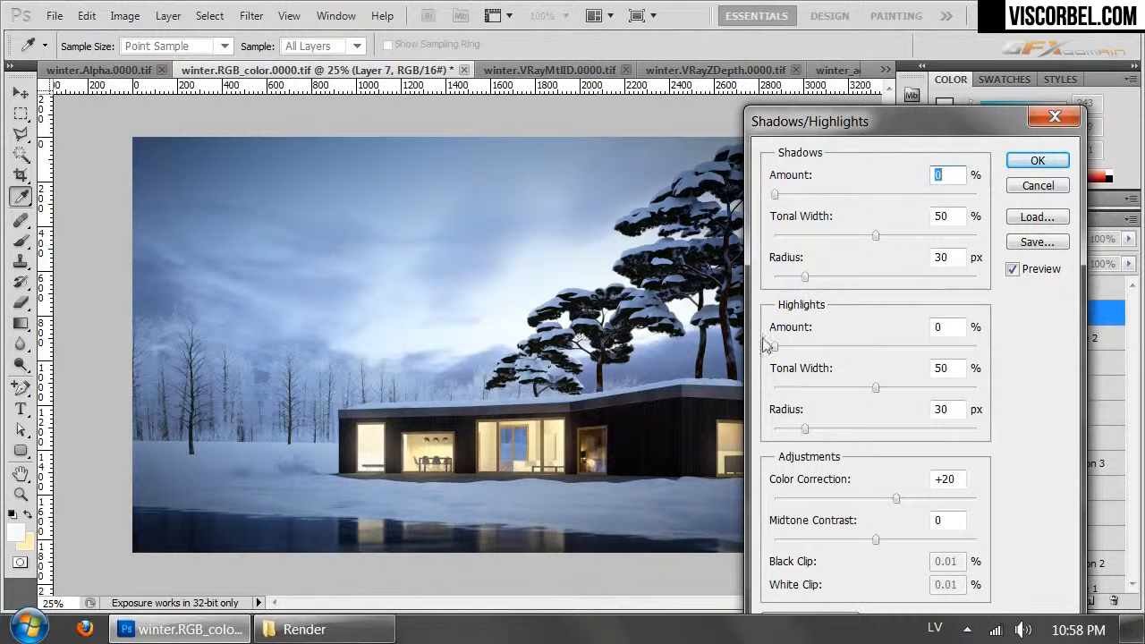
{"action": "mouse_move", "coordinate": [775, 349]}
{"action": "left_mouse_down"}
{"action": "mouse_move", "coordinate": [800, 350]}
{"action": "mouse_move", "coordinate": [767, 351]}
{"action": "left_mouse_up"}
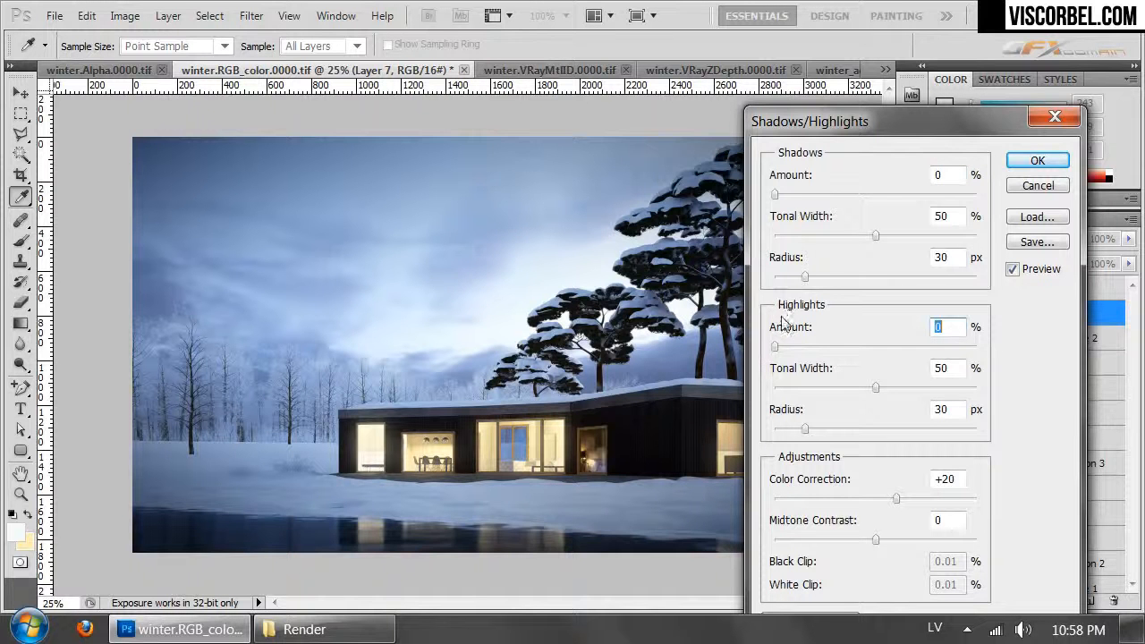
{"action": "left_click_drag", "start_coordinate": [784, 193], "coordinate": [798, 199]}
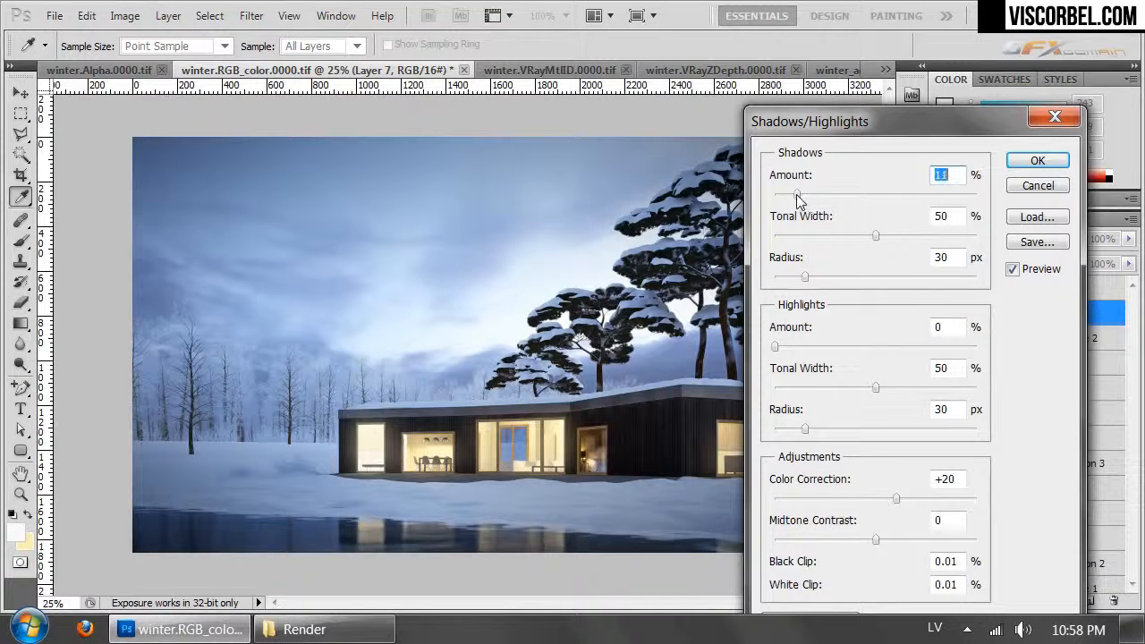
{"action": "left_click", "coordinate": [1018, 162]}
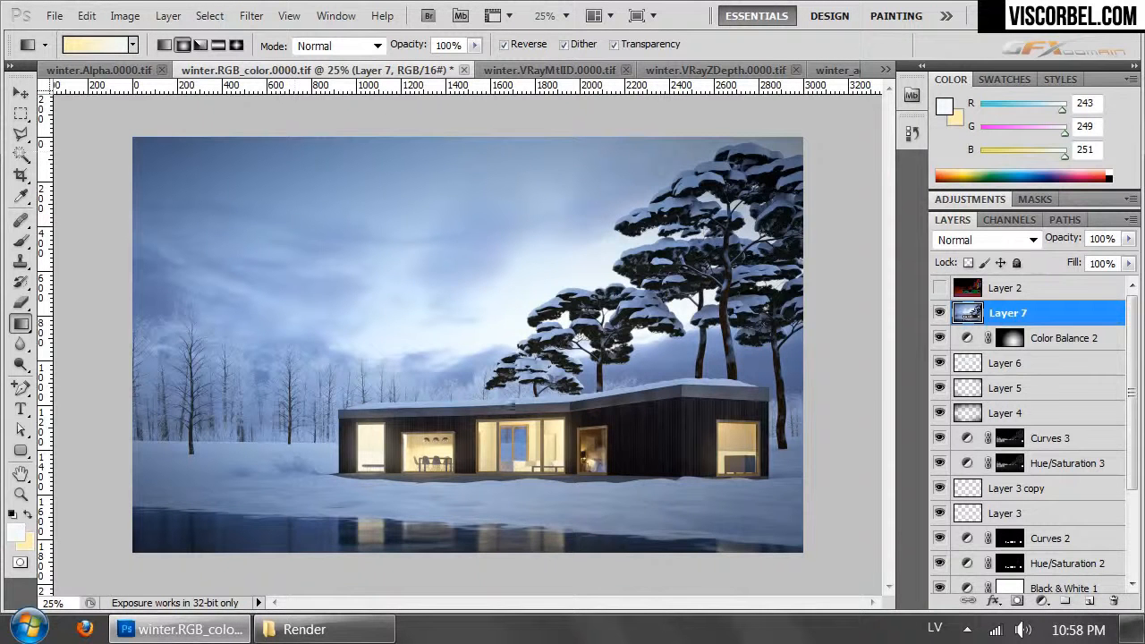
- Compare the image with and without Layer 7 to examine the lifted shadows on the house facade
{"action": "left_click", "coordinate": [941, 310]}
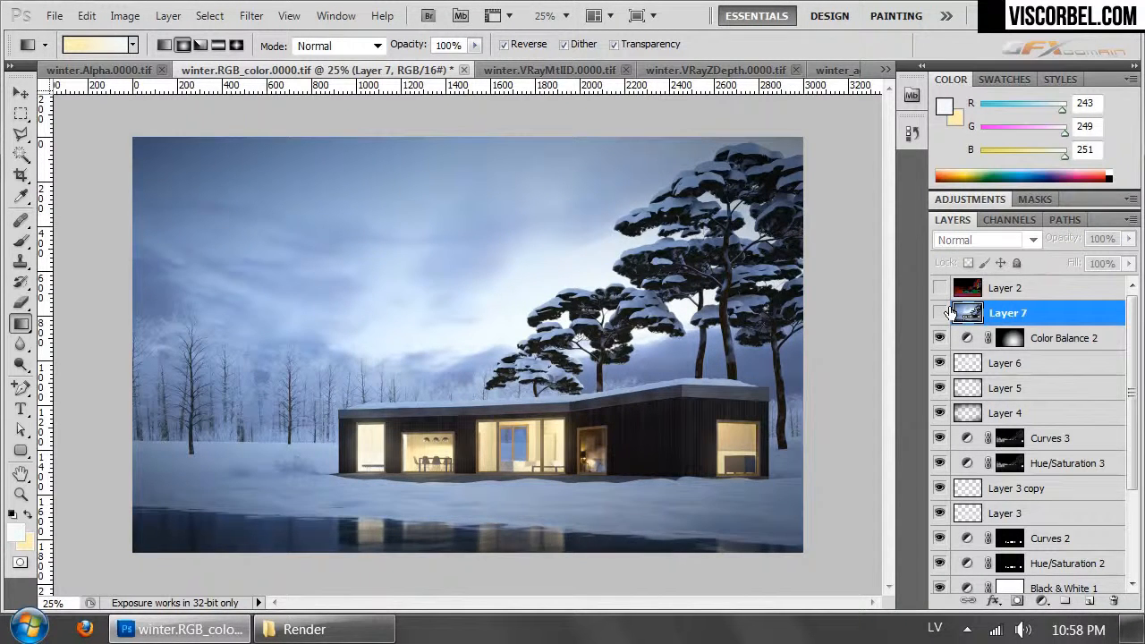
{"action": "left_click", "coordinate": [945, 313]}
{"action": "left_click", "coordinate": [945, 314]}
{"action": "left_click", "coordinate": [945, 313]}
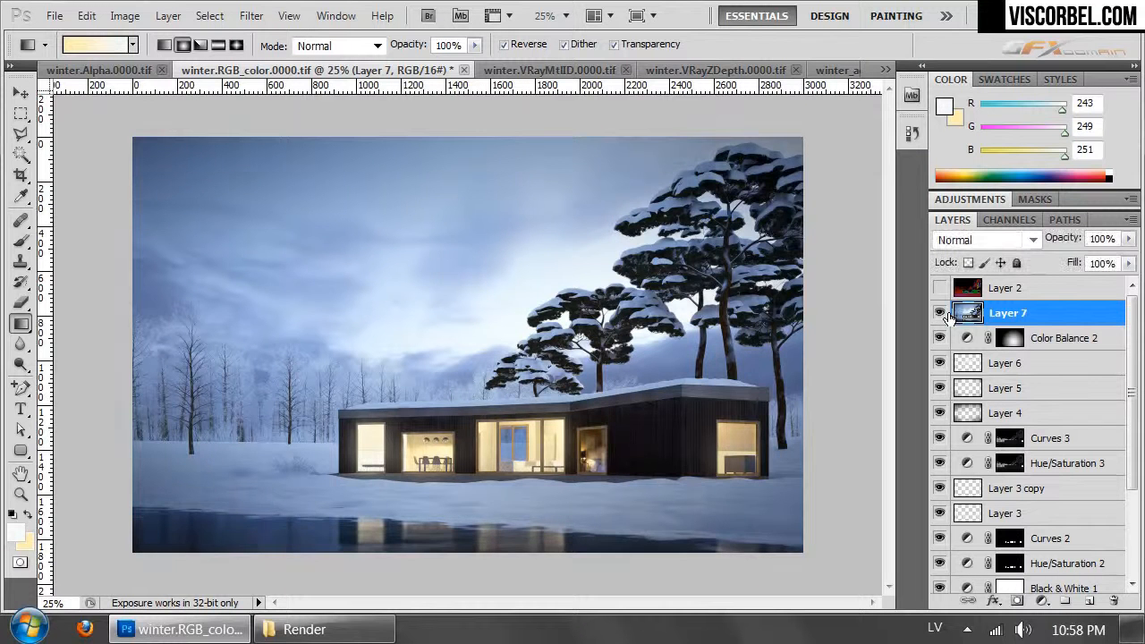
{"action": "left_click", "coordinate": [948, 318]}
{"action": "left_click", "coordinate": [949, 318]}
{"action": "left_click", "coordinate": [949, 317]}
{"action": "left_click", "coordinate": [948, 317]}
{"action": "left_click", "coordinate": [949, 317]}
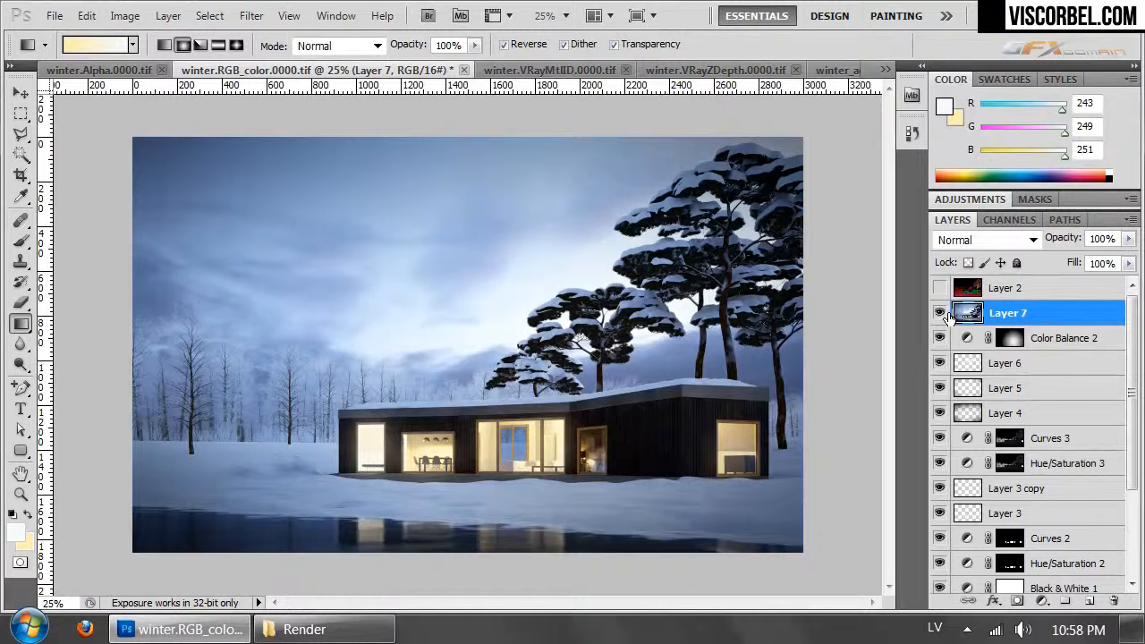
- Add a merged copy of the image above Layer 7 and select the green facade area of Layer 2 with Color Range
{"action": "key", "text": "ctrl+shift+alt+e"}
{"action": "left_click", "coordinate": [940, 287]}
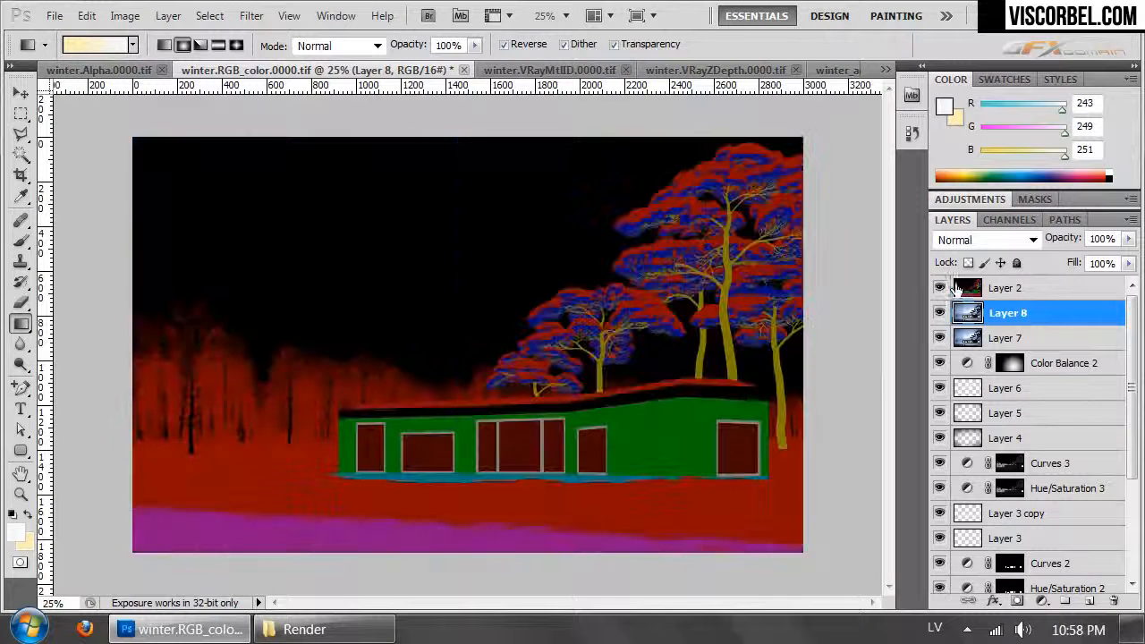
{"action": "left_click", "coordinate": [1004, 287]}
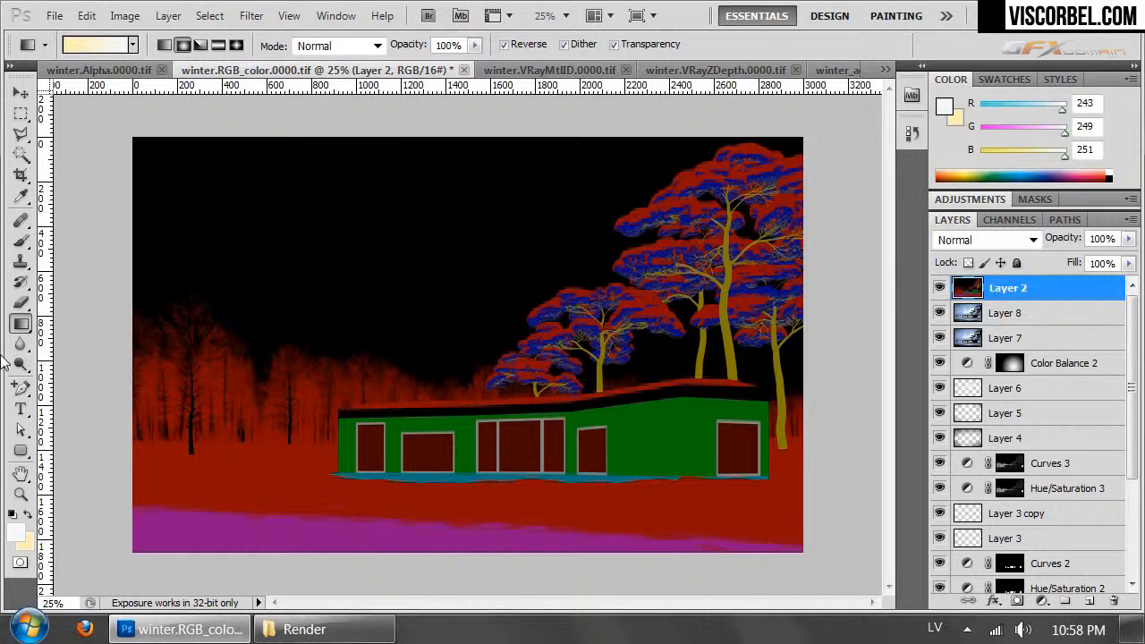
{"action": "left_click", "coordinate": [209, 15]}
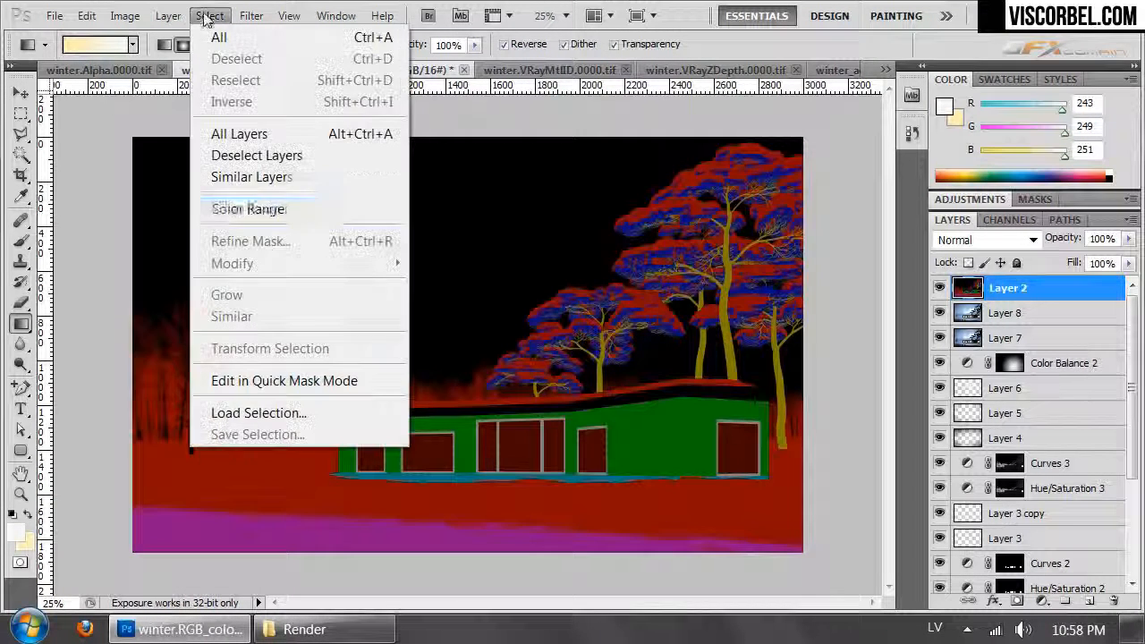
{"action": "left_click", "coordinate": [293, 207]}
{"action": "left_click", "coordinate": [730, 452]}
{"action": "left_click", "coordinate": [495, 224]}
- Hide Layer 2, mask Layer 8 with the facade selection and compare Layer 8 on and off
{"action": "left_click", "coordinate": [939, 287]}
{"action": "left_click", "coordinate": [967, 313]}
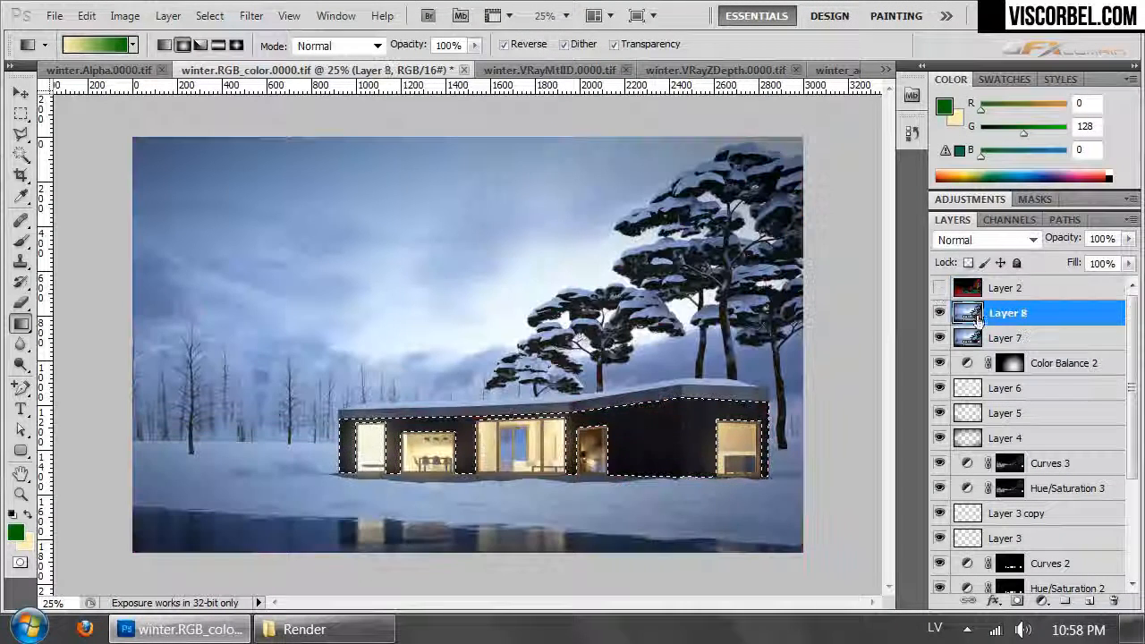
{"action": "left_click", "coordinate": [1017, 600]}
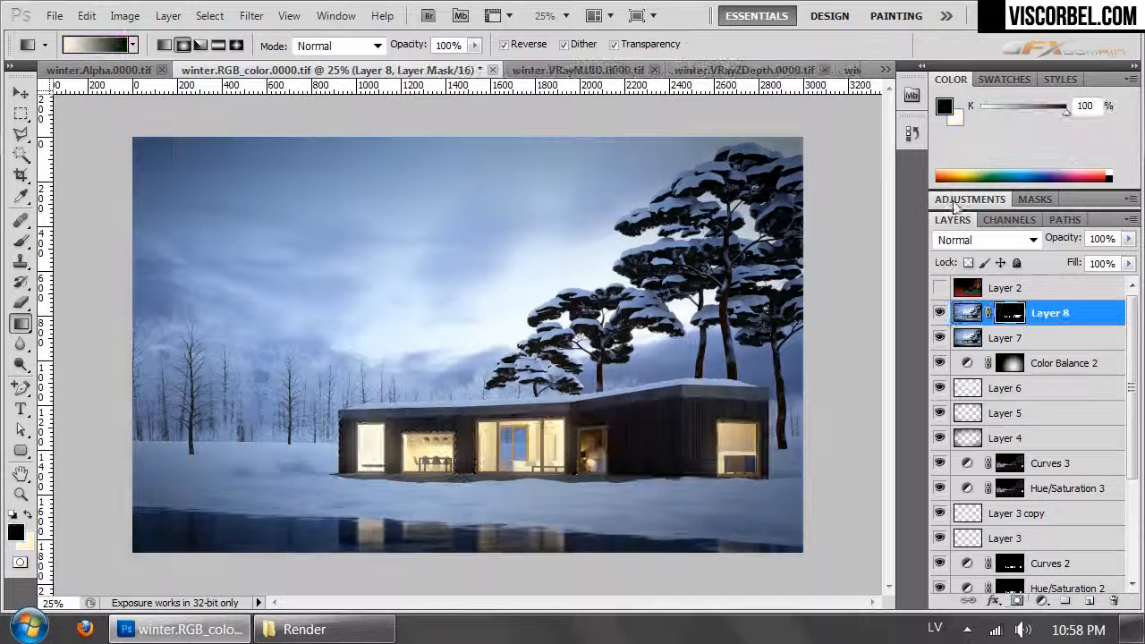
{"action": "left_click", "coordinate": [939, 313]}
{"action": "left_click", "coordinate": [939, 313]}
{"action": "left_click", "coordinate": [939, 313]}
{"action": "left_click", "coordinate": [940, 313]}
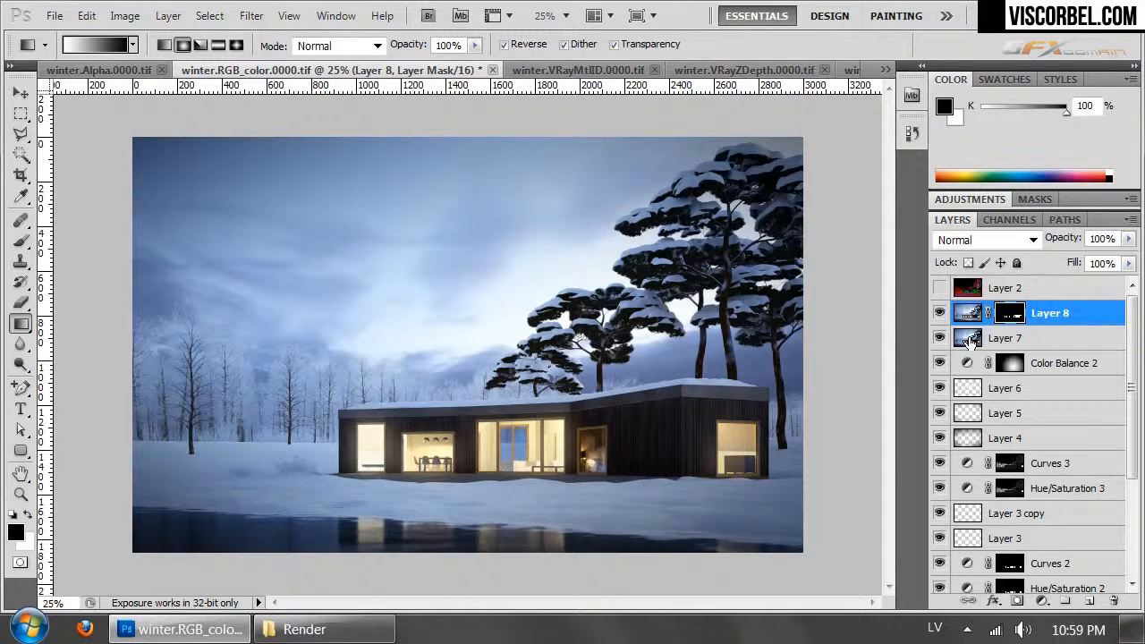
- Try to brighten the snow in front of the house on Layer 7 using a 298 px Dodge brush, Highlights range, 7% exposure
{"action": "left_click", "coordinate": [970, 340]}
{"action": "left_click", "coordinate": [21, 364]}
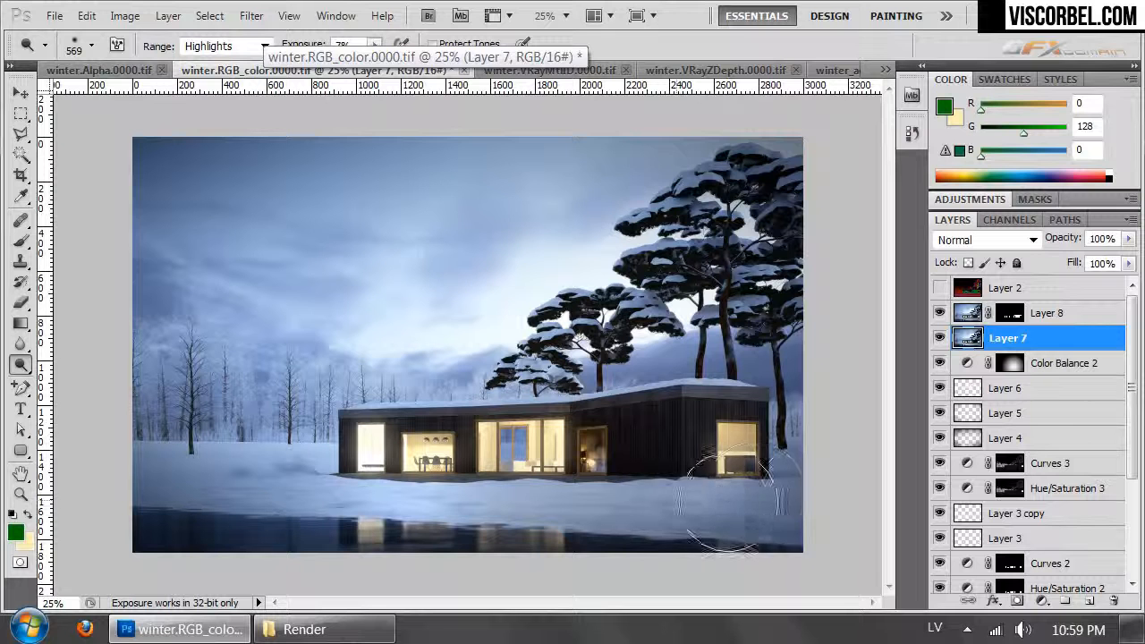
{"action": "right_click", "coordinate": [752, 528]}
{"action": "left_click", "coordinate": [916, 420]}
{"action": "left_click", "coordinate": [743, 490]}
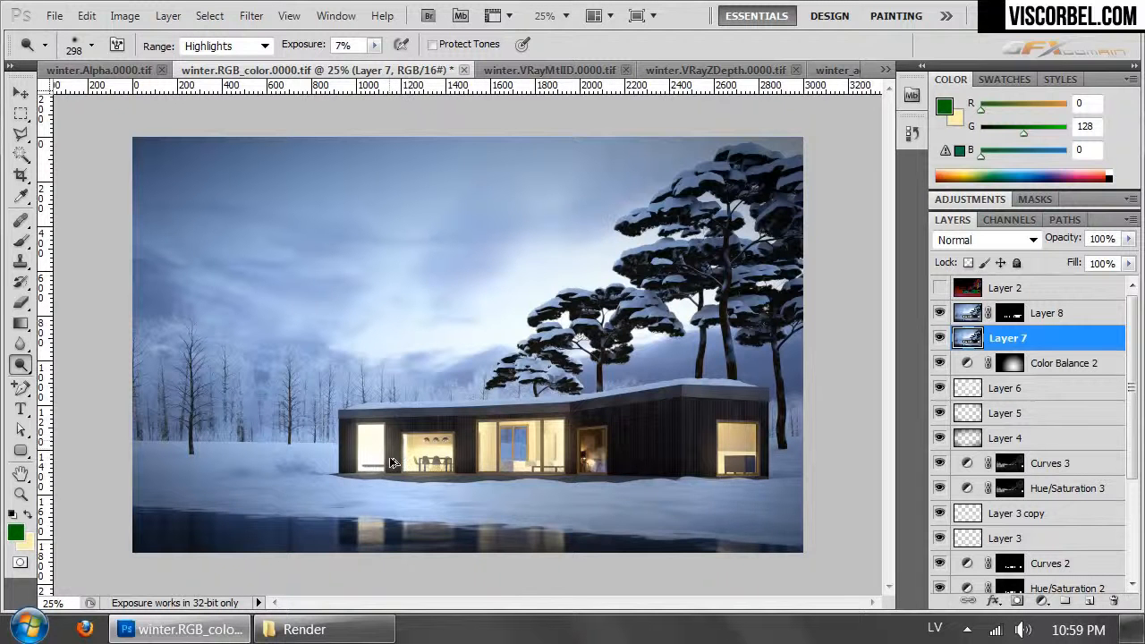
{"action": "mouse_move", "coordinate": [343, 501]}
{"action": "left_mouse_down"}
{"action": "mouse_move", "coordinate": [388, 513]}
{"action": "mouse_move", "coordinate": [367, 544]}
{"action": "left_mouse_up"}
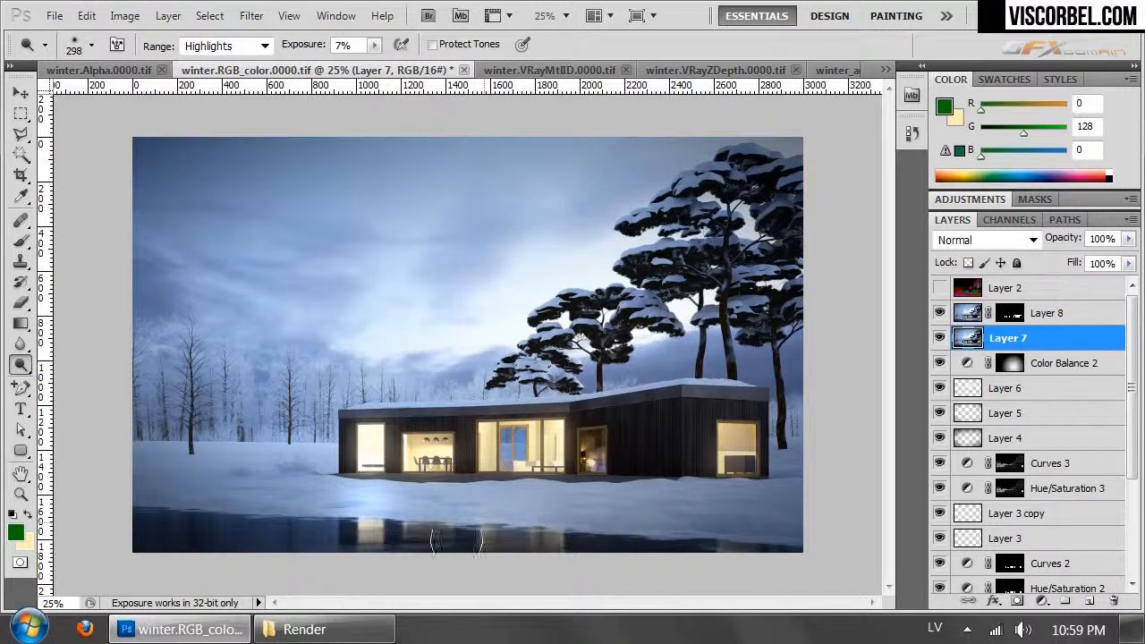
{"action": "left_click_drag", "start_coordinate": [429, 498], "coordinate": [401, 503]}
{"action": "key", "text": "ctrl+alt+z"}
{"action": "key", "text": "ctrl+alt+z"}
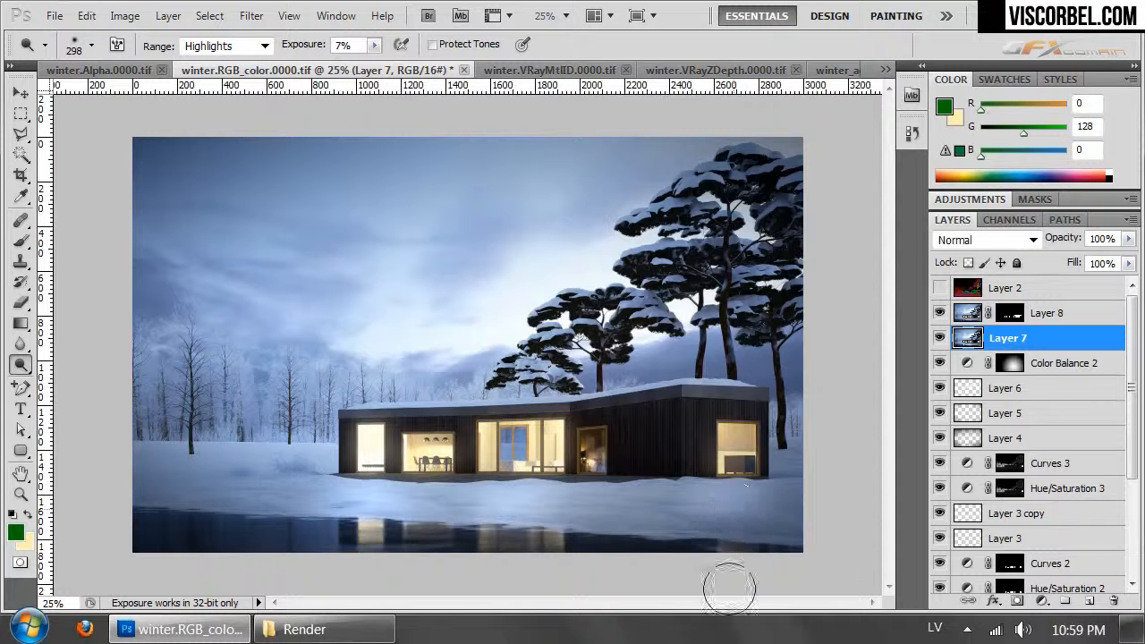
- Add a new layer above Layer 7 and paint a pale yellow patch on the snow below the rightmost window with a 56 px brush
{"action": "left_click", "coordinate": [1092, 602]}
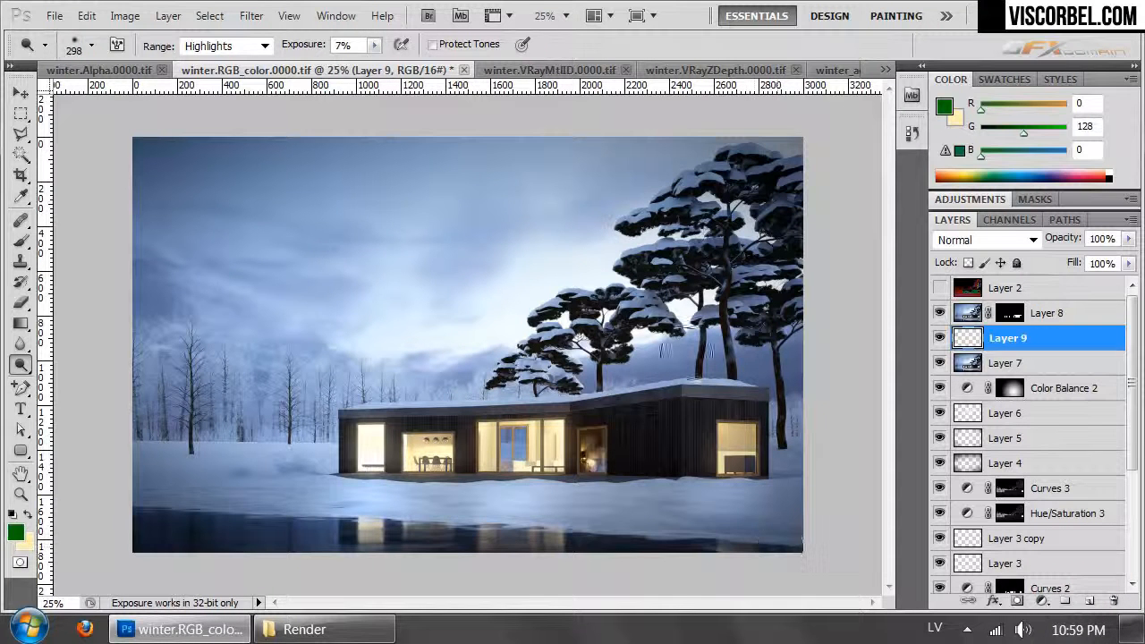
{"action": "key", "text": "b"}
{"action": "left_click", "coordinate": [723, 444], "text": "alt"}
{"action": "right_click", "coordinate": [812, 483]}
{"action": "right_click", "coordinate": [713, 483]}
{"action": "left_click", "coordinate": [778, 419]}
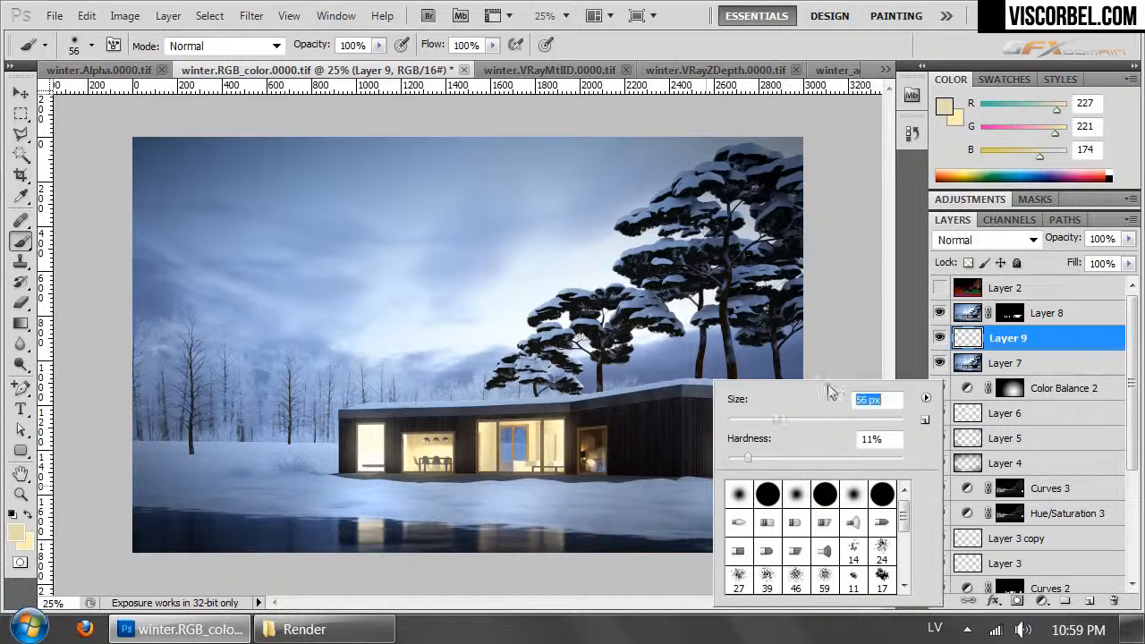
{"action": "left_click", "coordinate": [848, 333]}
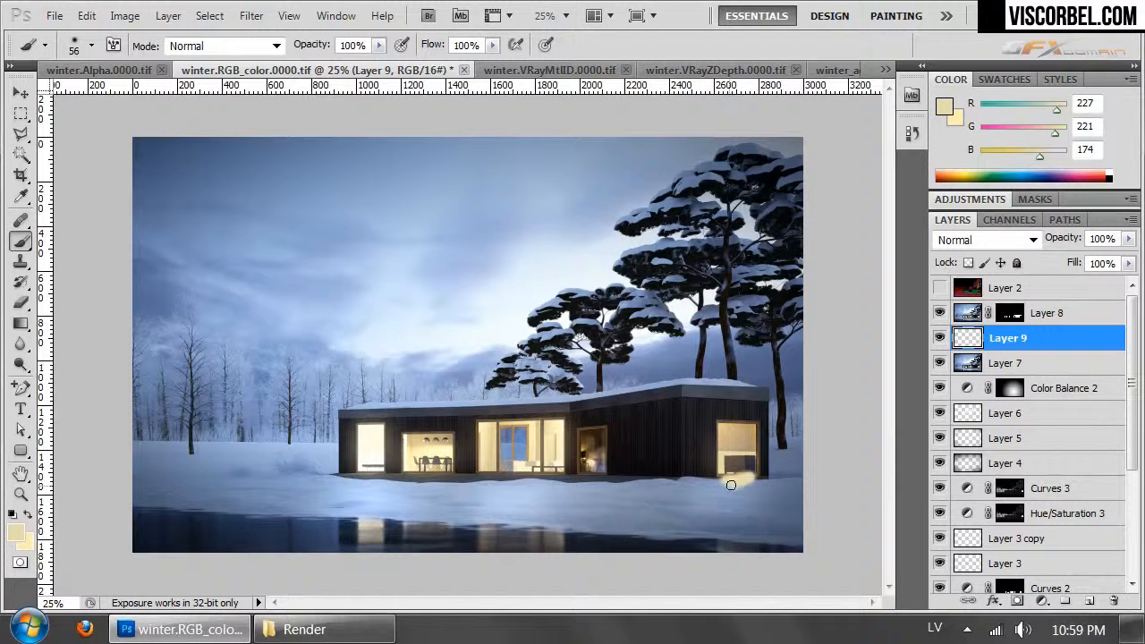
{"action": "left_click_drag", "start_coordinate": [736, 492], "coordinate": [735, 505]}
{"action": "left_click", "coordinate": [251, 15]}
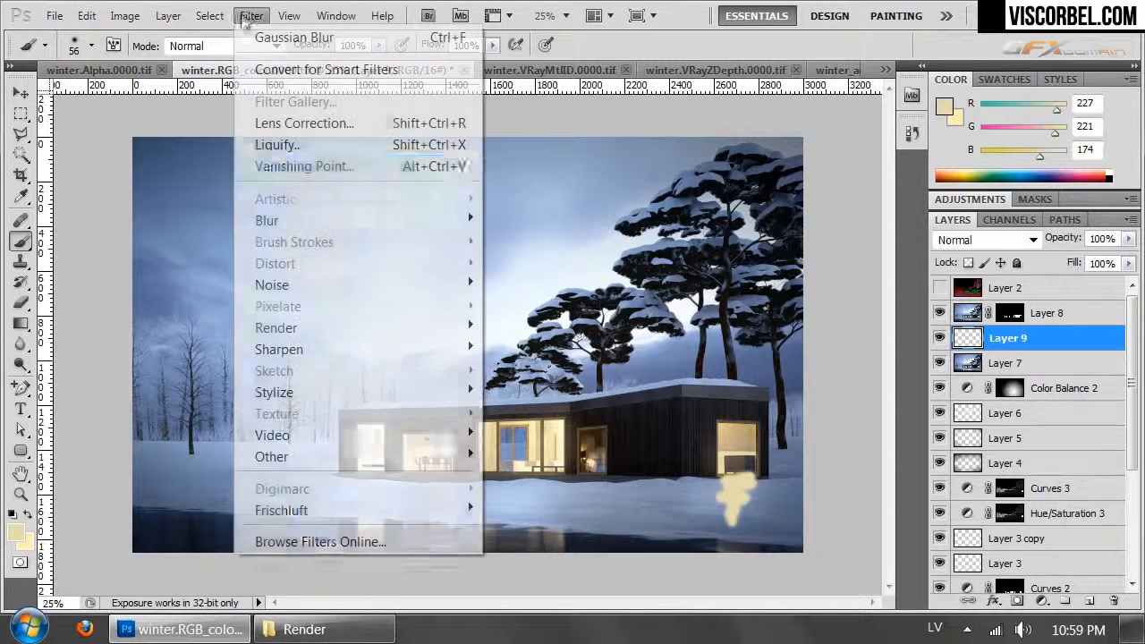
{"action": "mouse_move", "coordinate": [299, 221]}
{"action": "left_click", "coordinate": [173, 304]}
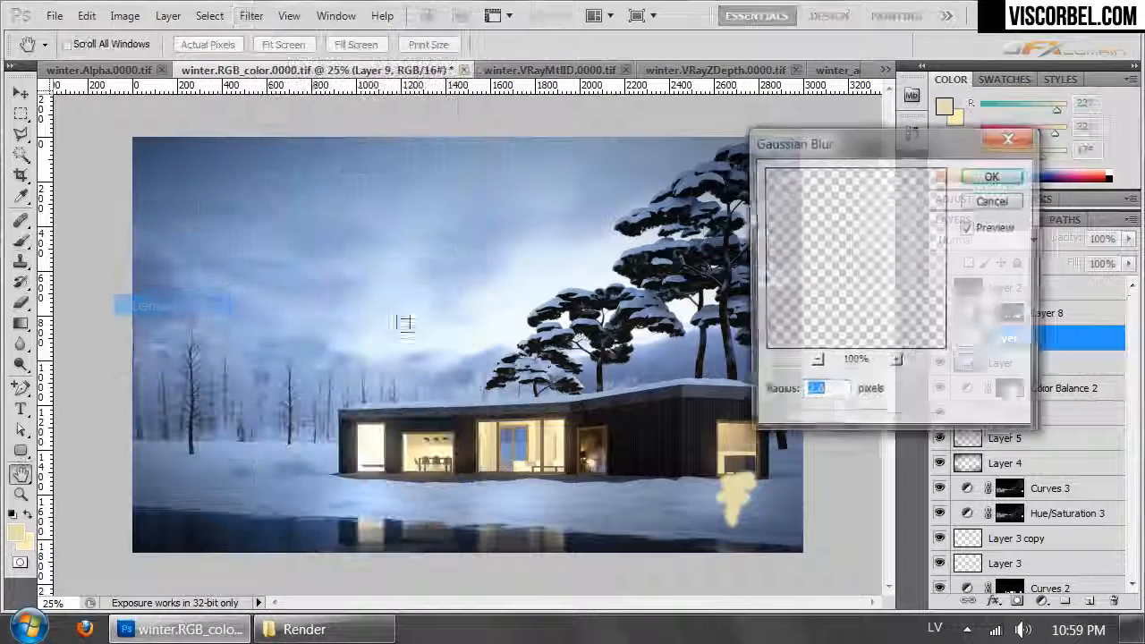
{"action": "left_click_drag", "start_coordinate": [804, 417], "coordinate": [914, 422]}
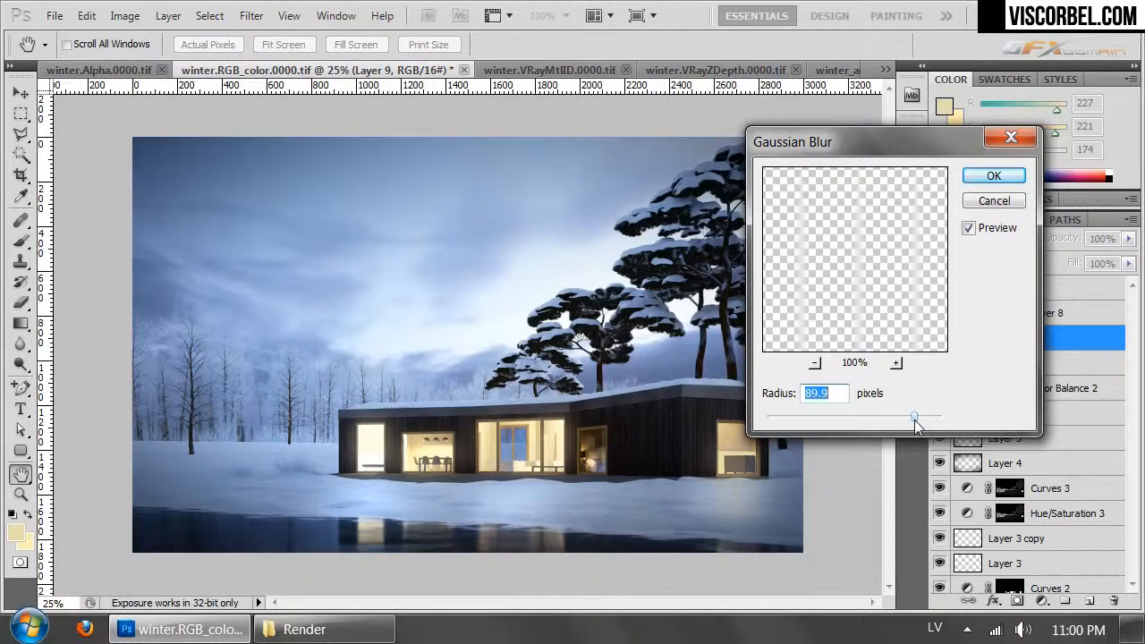
{"action": "left_click", "coordinate": [996, 201]}
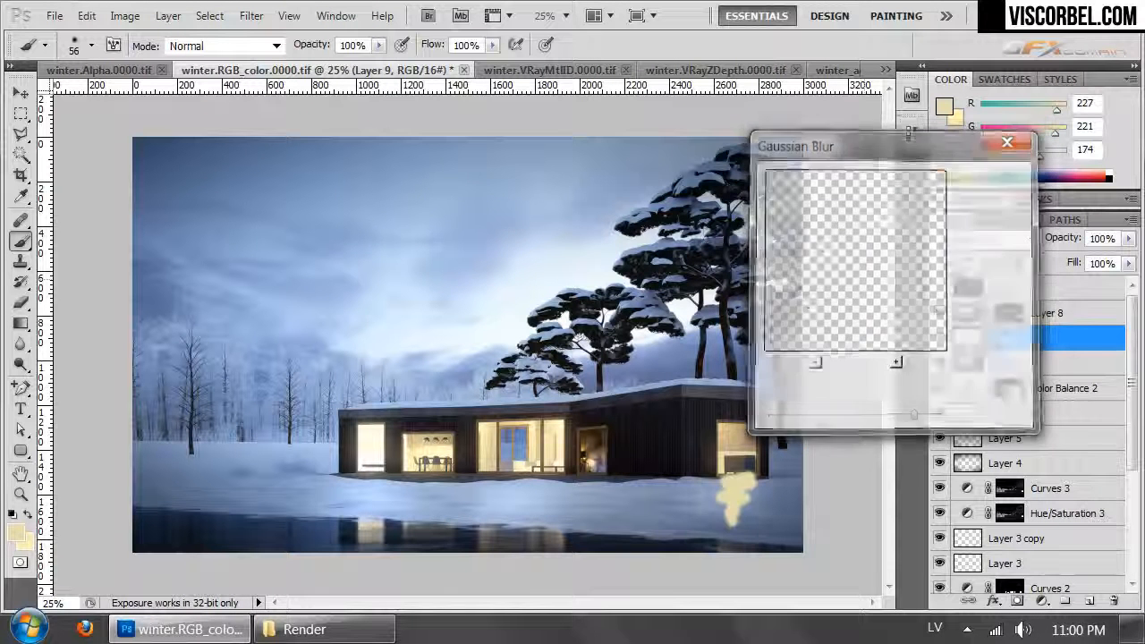
{"action": "key", "text": "ctrl+z"}
- Sample the warm light color from the wide window and paint pale yellow patches on the snow below that window and the doorway
{"action": "left_click", "coordinate": [587, 441], "text": "alt"}
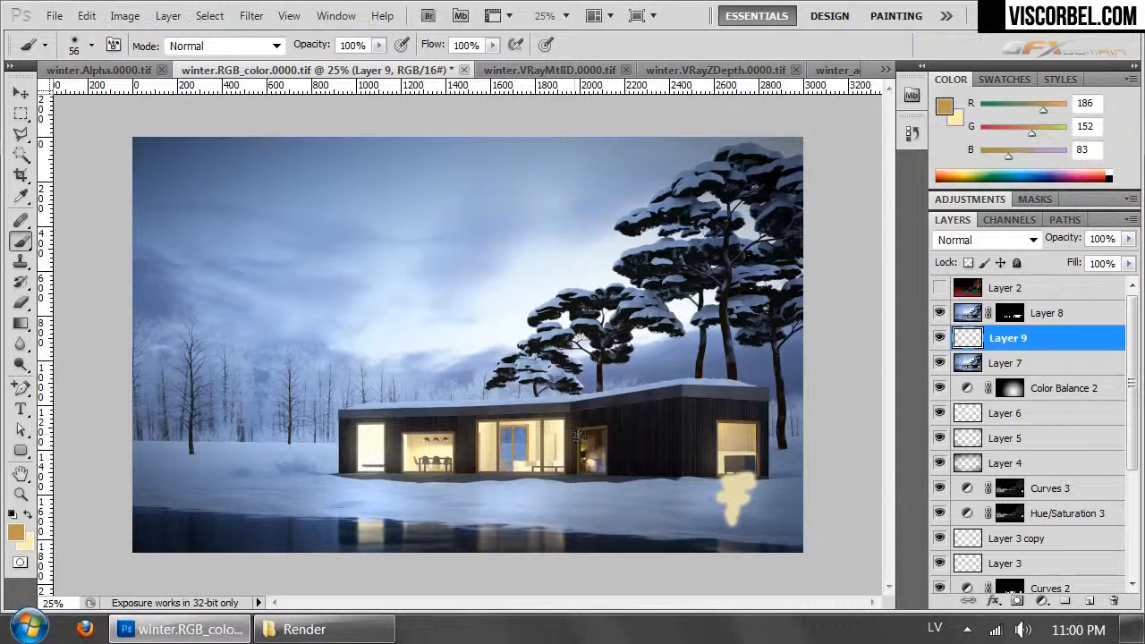
{"action": "key", "text": "ctrl+plus"}
{"action": "key", "text": "ctrl+plus"}
{"action": "left_click_drag", "start_coordinate": [577, 436], "coordinate": [531, 97]}
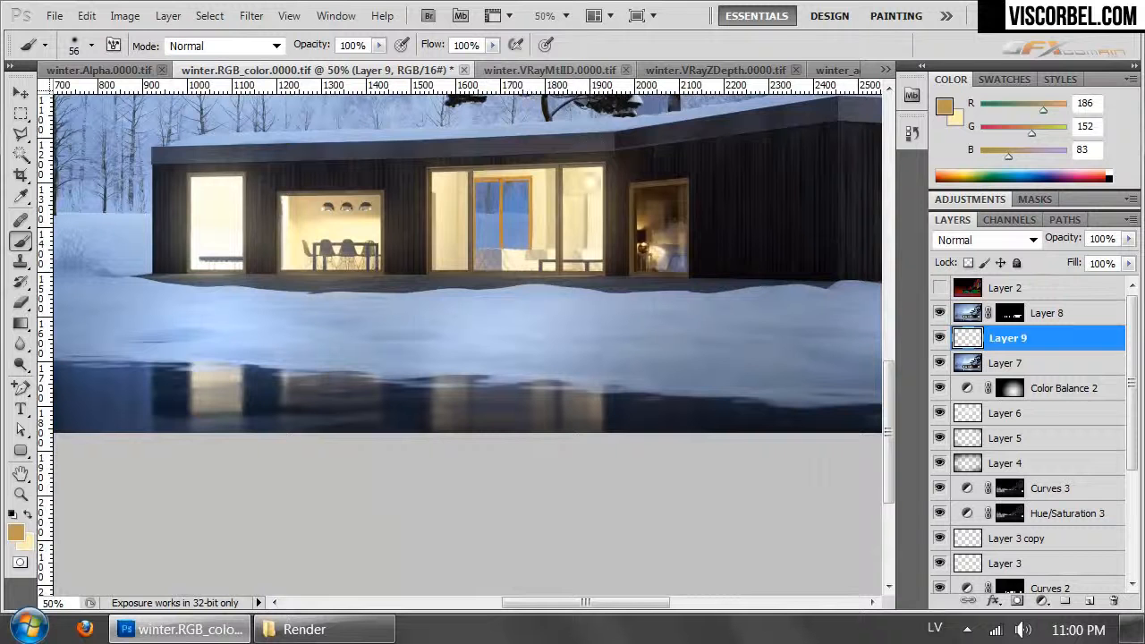
{"action": "left_click", "coordinate": [590, 183], "text": "alt"}
{"action": "mouse_move", "coordinate": [437, 294]}
{"action": "left_mouse_down"}
{"action": "mouse_move", "coordinate": [599, 298]}
{"action": "mouse_move", "coordinate": [569, 303]}
{"action": "mouse_move", "coordinate": [585, 307]}
{"action": "mouse_move", "coordinate": [567, 318]}
{"action": "mouse_move", "coordinate": [597, 347]}
{"action": "mouse_move", "coordinate": [477, 317]}
{"action": "mouse_move", "coordinate": [545, 308]}
{"action": "mouse_move", "coordinate": [496, 308]}
{"action": "mouse_move", "coordinate": [529, 320]}
{"action": "mouse_move", "coordinate": [497, 334]}
{"action": "mouse_move", "coordinate": [510, 361]}
{"action": "mouse_move", "coordinate": [424, 311]}
{"action": "mouse_move", "coordinate": [446, 306]}
{"action": "mouse_move", "coordinate": [429, 326]}
{"action": "mouse_move", "coordinate": [444, 375]}
{"action": "left_mouse_up"}
{"action": "mouse_move", "coordinate": [640, 296]}
{"action": "left_mouse_down"}
{"action": "mouse_move", "coordinate": [659, 297]}
{"action": "mouse_move", "coordinate": [642, 310]}
{"action": "mouse_move", "coordinate": [657, 362]}
{"action": "left_mouse_up"}
- Paint light patches on the snow below the dining room window and the leftmost window, sampling the leftmost window's near-white color for its patch
{"action": "mouse_move", "coordinate": [294, 301]}
{"action": "left_mouse_down"}
{"action": "mouse_move", "coordinate": [334, 307]}
{"action": "mouse_move", "coordinate": [355, 326]}
{"action": "mouse_move", "coordinate": [322, 335]}
{"action": "mouse_move", "coordinate": [327, 356]}
{"action": "left_mouse_up"}
{"action": "left_click", "coordinate": [215, 235], "text": "alt"}
{"action": "mouse_move", "coordinate": [209, 283]}
{"action": "left_mouse_down"}
{"action": "mouse_move", "coordinate": [236, 298]}
{"action": "mouse_move", "coordinate": [214, 304]}
{"action": "mouse_move", "coordinate": [231, 313]}
{"action": "mouse_move", "coordinate": [200, 323]}
{"action": "mouse_move", "coordinate": [237, 327]}
{"action": "mouse_move", "coordinate": [211, 354]}
{"action": "left_mouse_up"}
{"action": "key", "text": "ctrl+minus"}
{"action": "key", "text": "ctrl+minus"}
{"action": "key", "text": "ctrl+minus"}
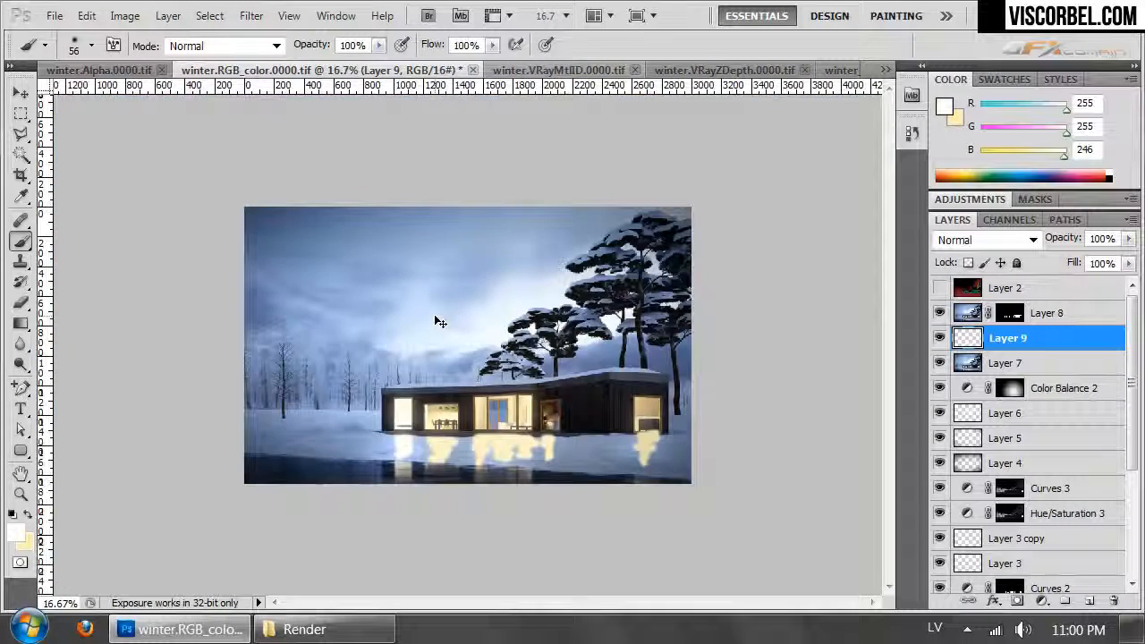
{"action": "key", "text": "ctrl+plus"}
- Soften the painted light patches on Layer 9 with a Gaussian Blur of 80.5 pixels radius
{"action": "left_click", "coordinate": [250, 16]}
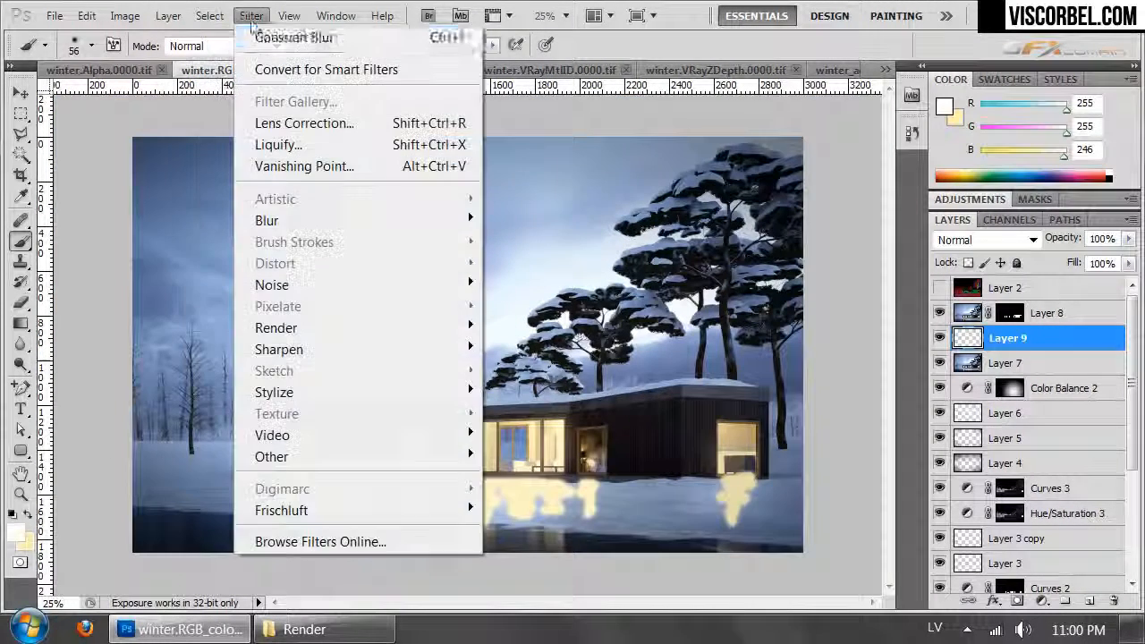
{"action": "left_click", "coordinate": [267, 41]}
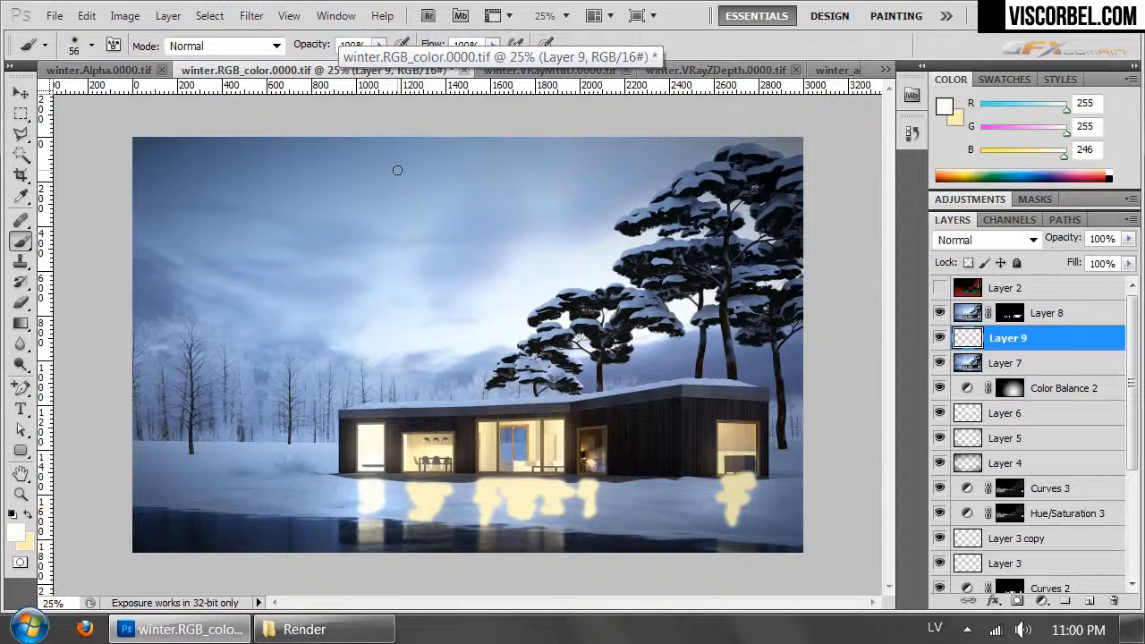
{"action": "left_click", "coordinate": [262, 22]}
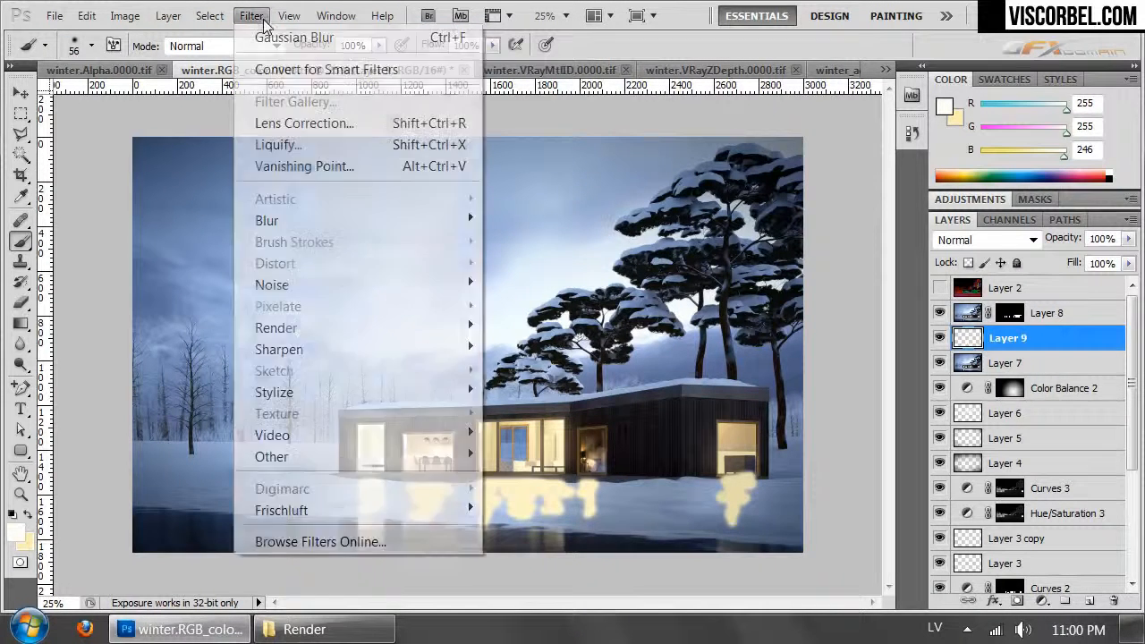
{"action": "mouse_move", "coordinate": [394, 224]}
{"action": "left_click", "coordinate": [201, 309]}
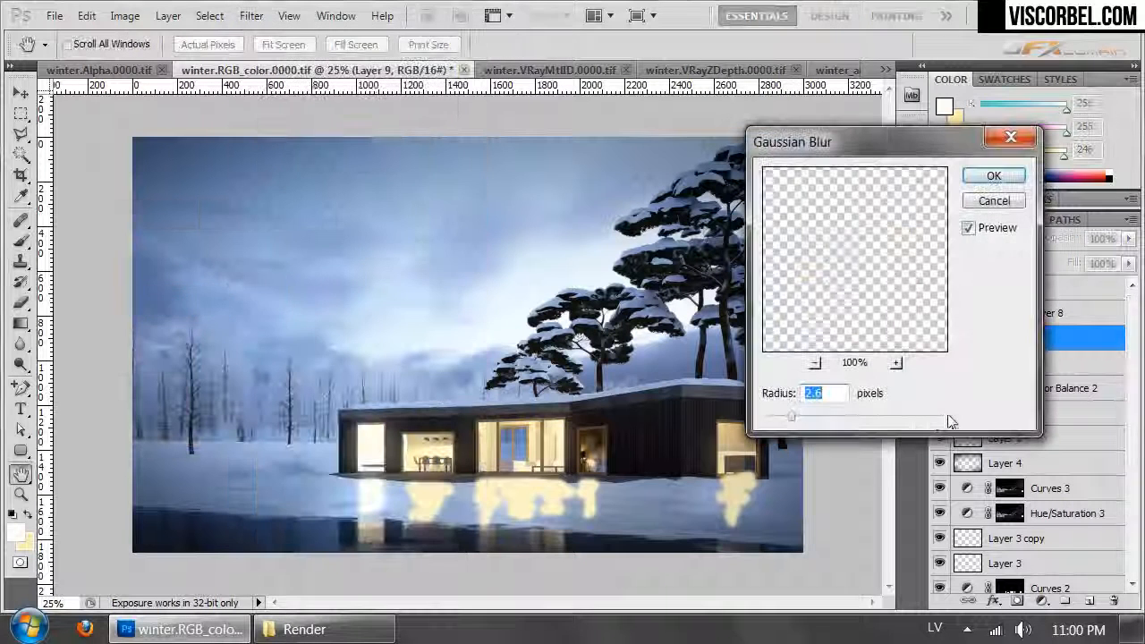
{"action": "left_click_drag", "start_coordinate": [865, 417], "coordinate": [914, 419]}
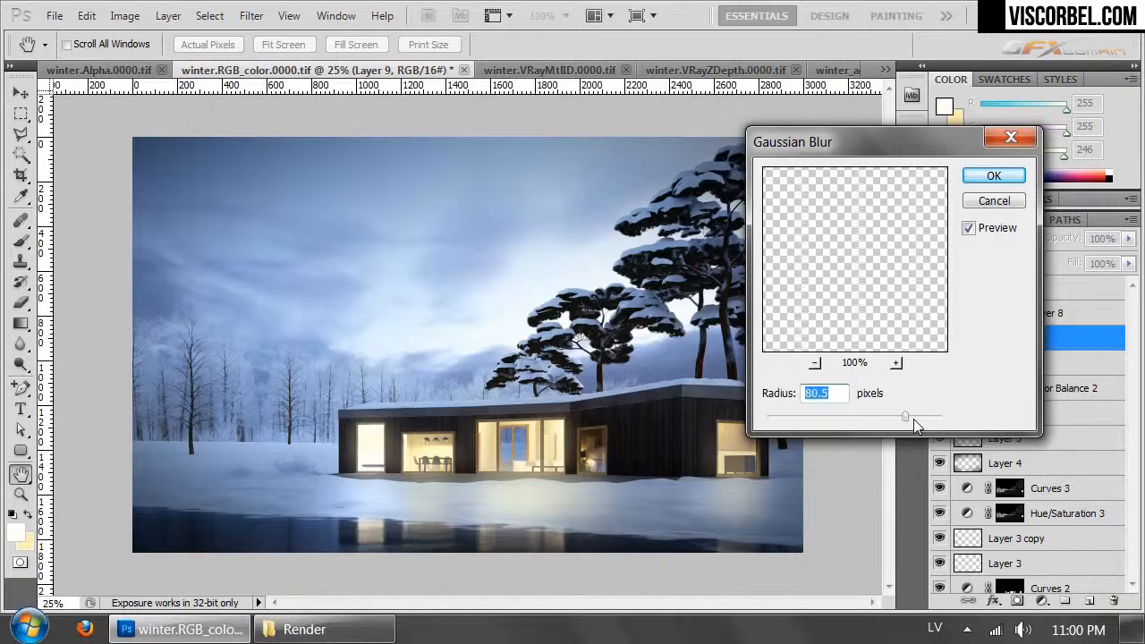
{"action": "left_click", "coordinate": [994, 177]}
- Set Layer 9's blend mode to Hard Light and compare the snow with Layer 9 on and off
{"action": "left_click", "coordinate": [991, 238]}
{"action": "left_click", "coordinate": [955, 278]}
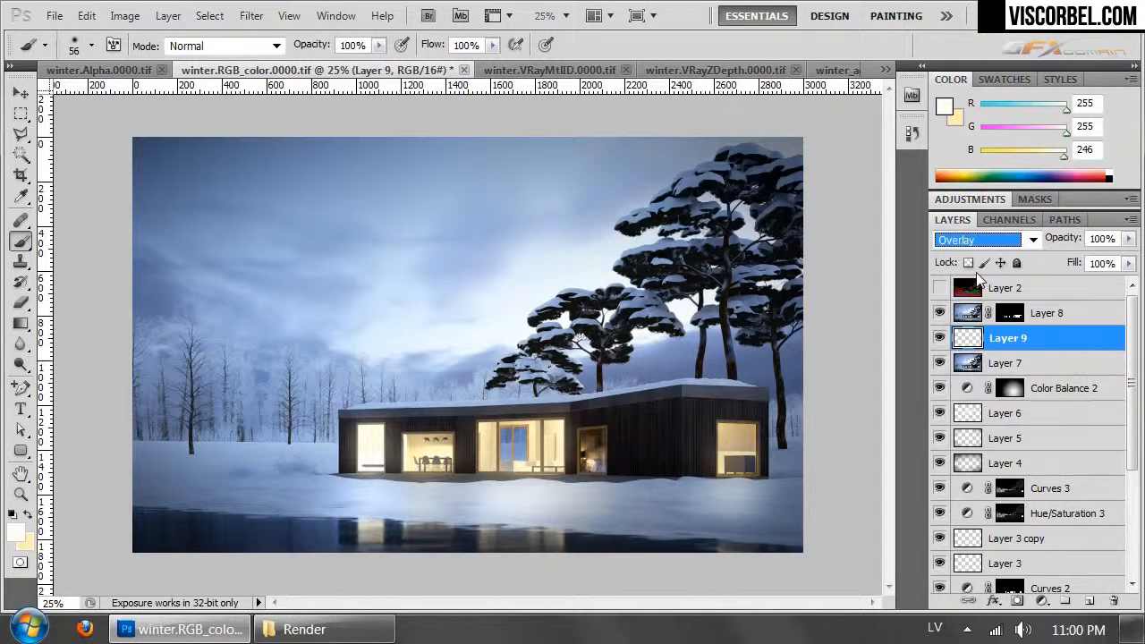
{"action": "key", "text": "Down"}
{"action": "key", "text": "Down"}
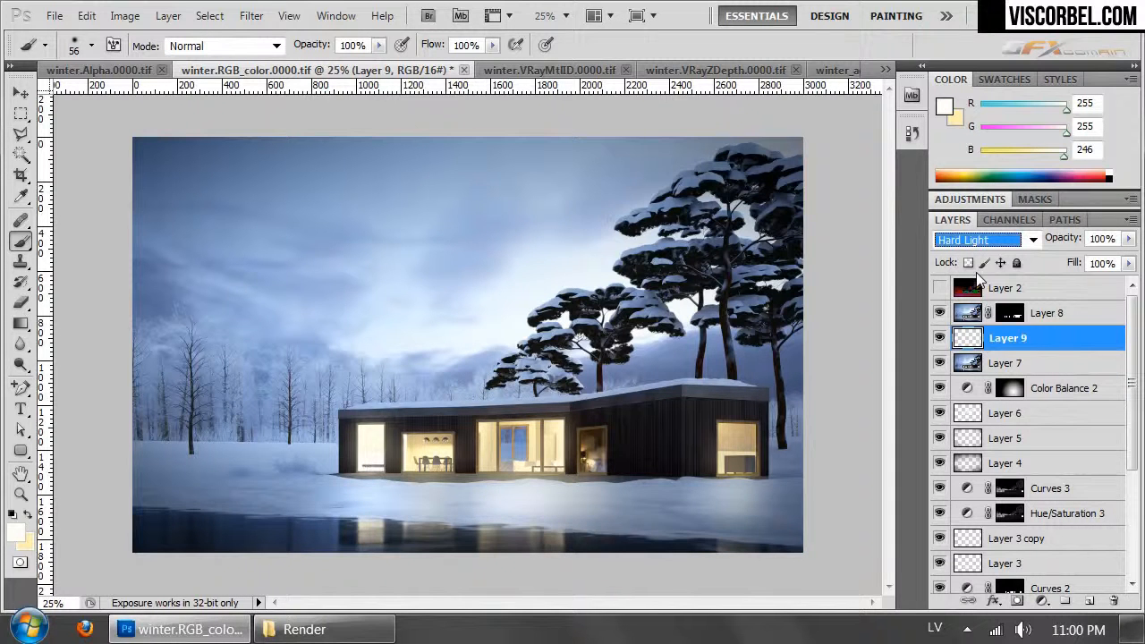
{"action": "left_click", "coordinate": [939, 343]}
{"action": "left_click", "coordinate": [940, 344]}
{"action": "left_click", "coordinate": [940, 344]}
{"action": "left_click", "coordinate": [939, 343]}
{"action": "left_click", "coordinate": [940, 344]}
{"action": "left_click", "coordinate": [940, 344]}
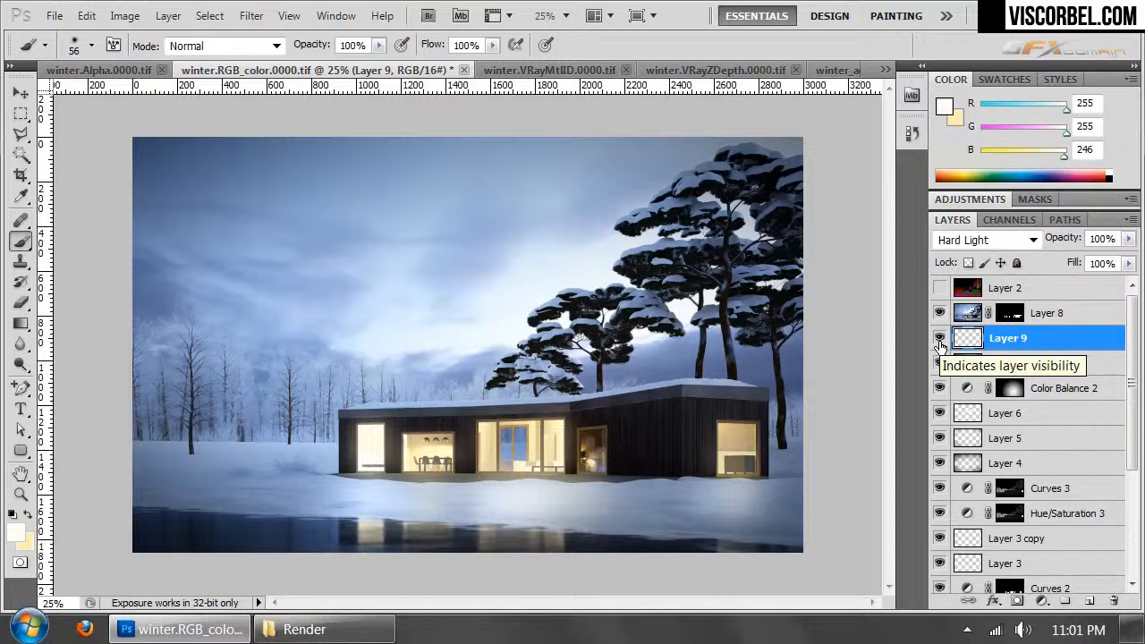
- Activate the Dodge tool on Layer 7
{"action": "left_click", "coordinate": [1015, 362]}
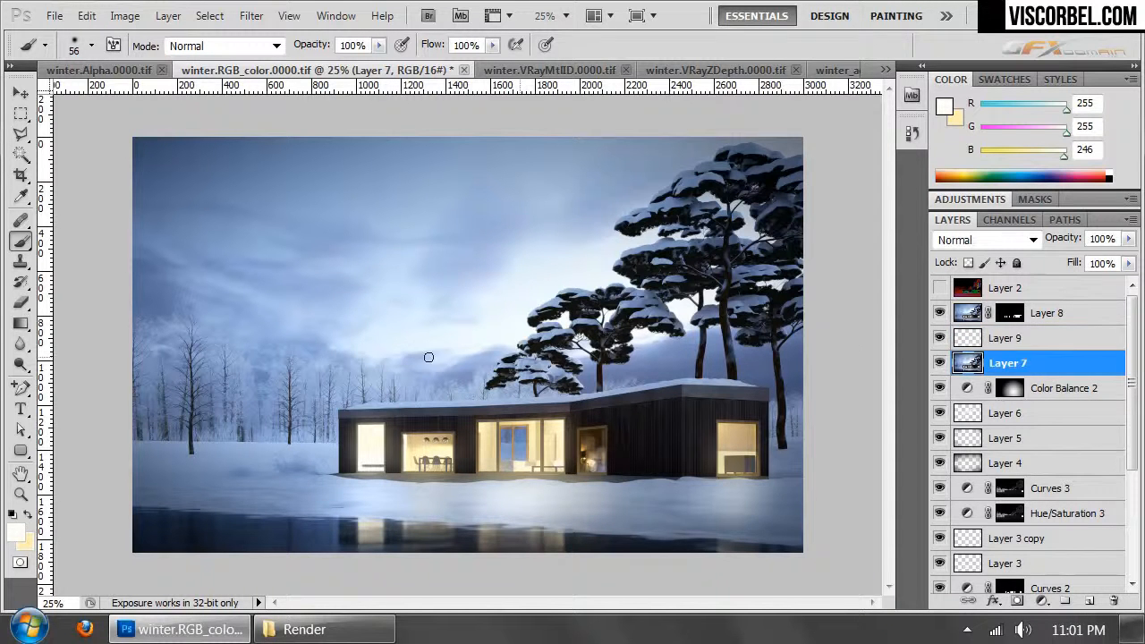
{"action": "left_click", "coordinate": [22, 364]}
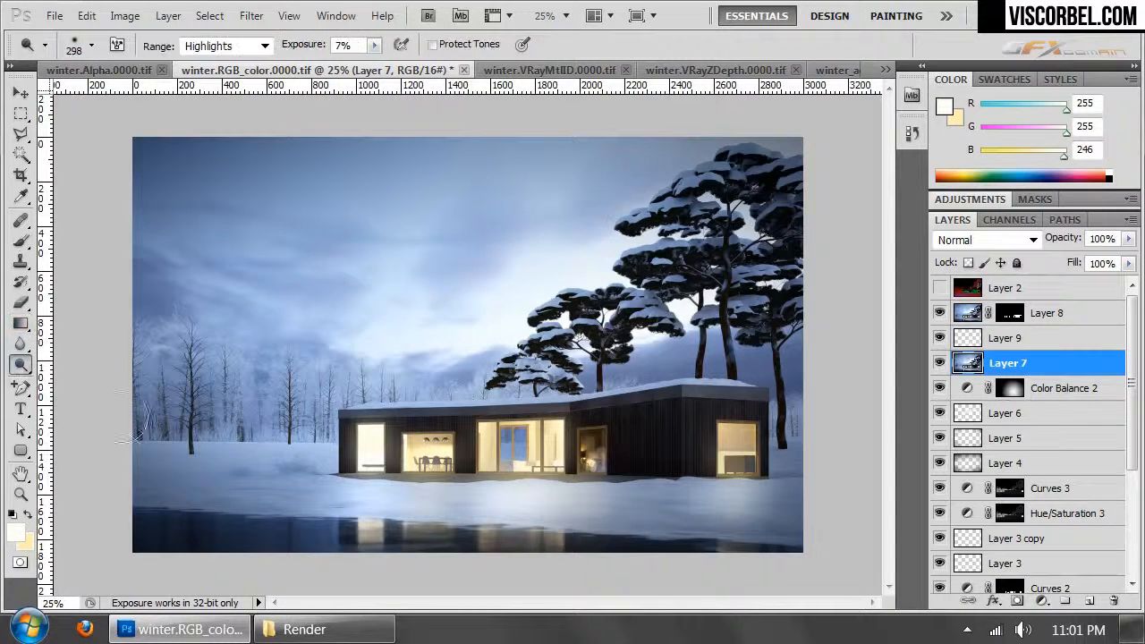